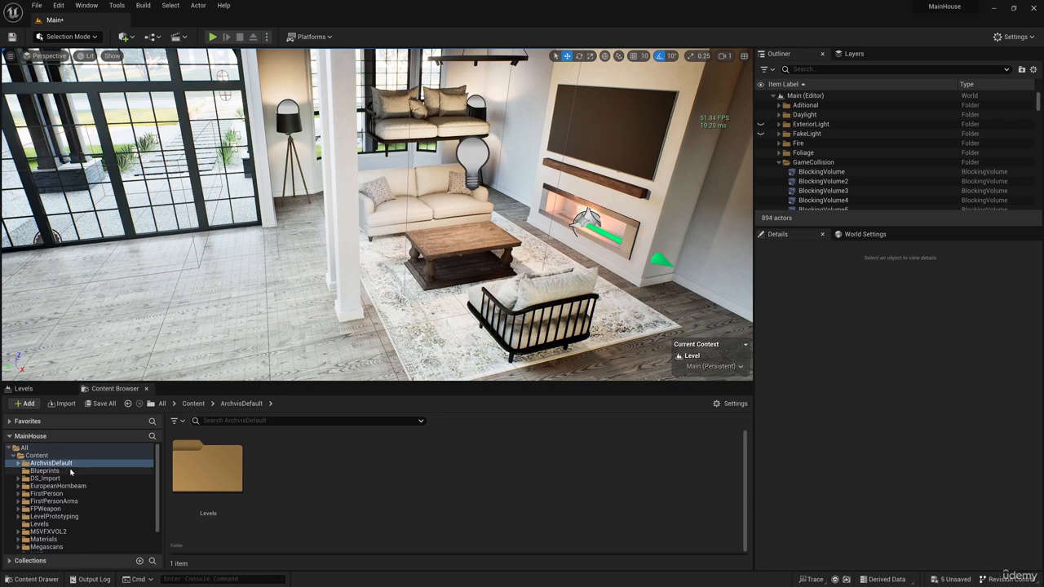
Create an Actor-based Blueprint class named BP_DR_Furniture in the Blueprints folder
{"action": "left_click", "coordinate": [70, 471]}
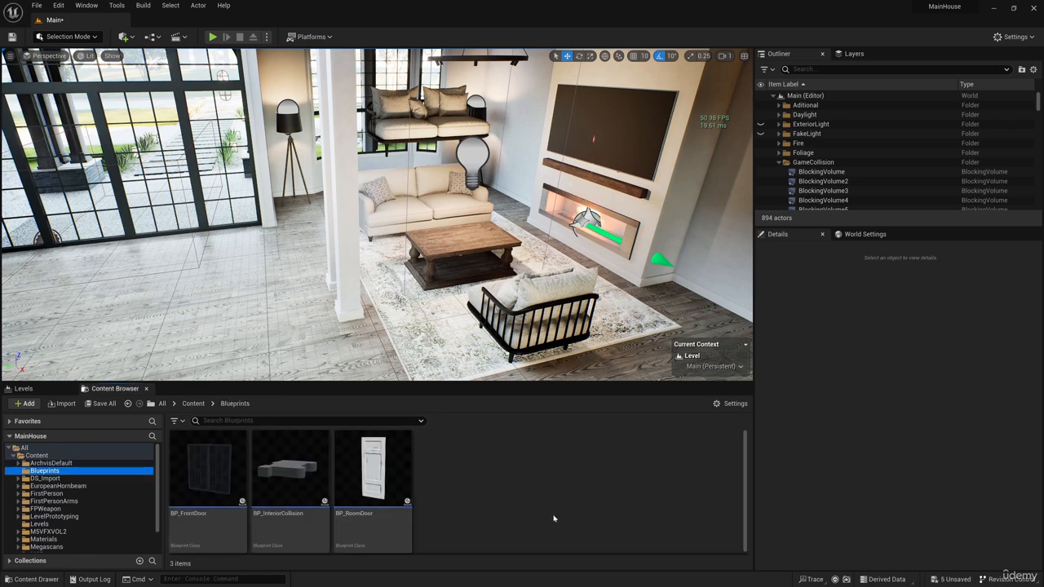
{"action": "right_click", "coordinate": [484, 501]}
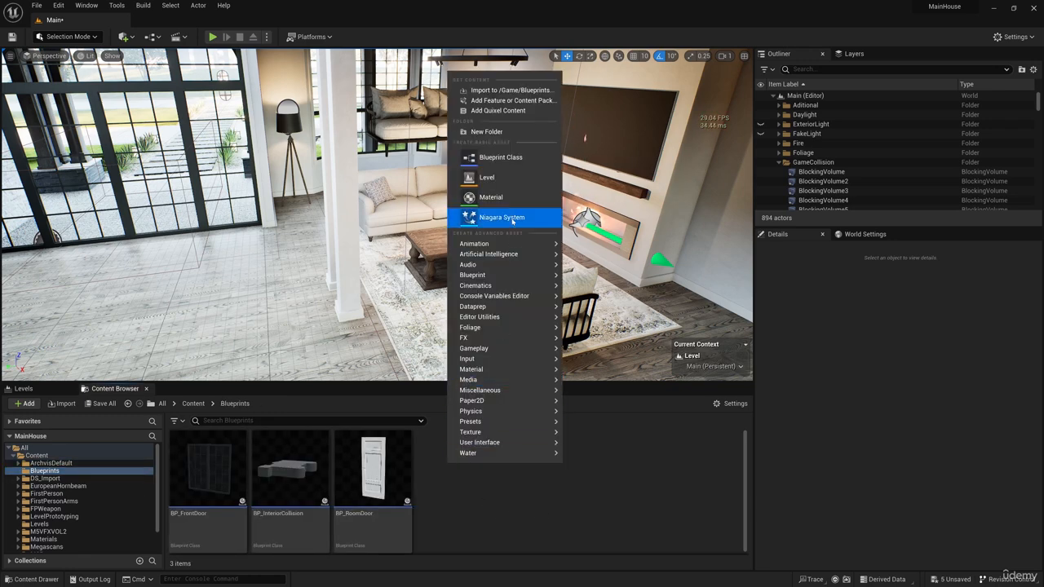
{"action": "left_click", "coordinate": [503, 159]}
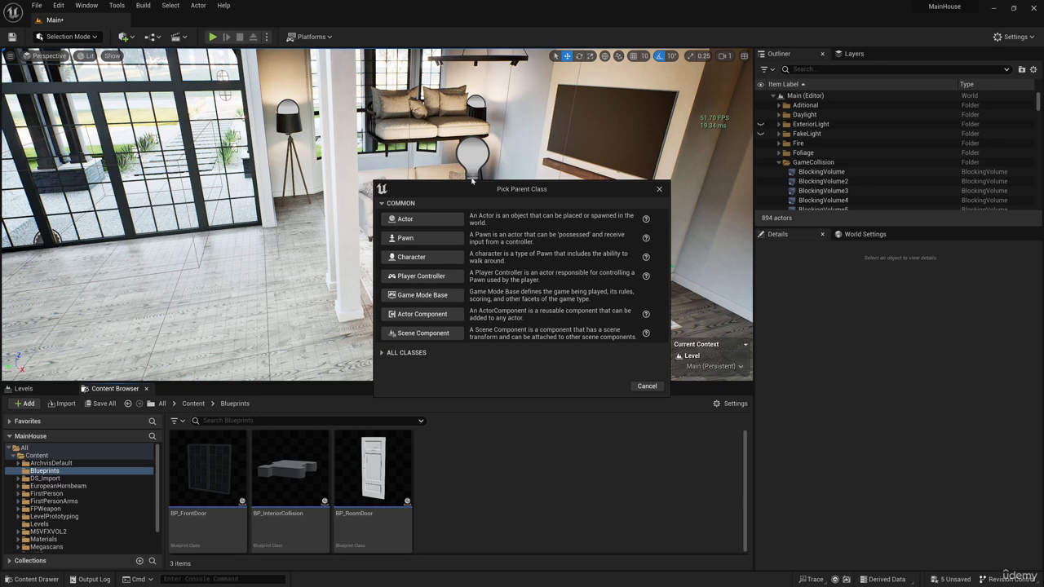
{"action": "left_click", "coordinate": [421, 218]}
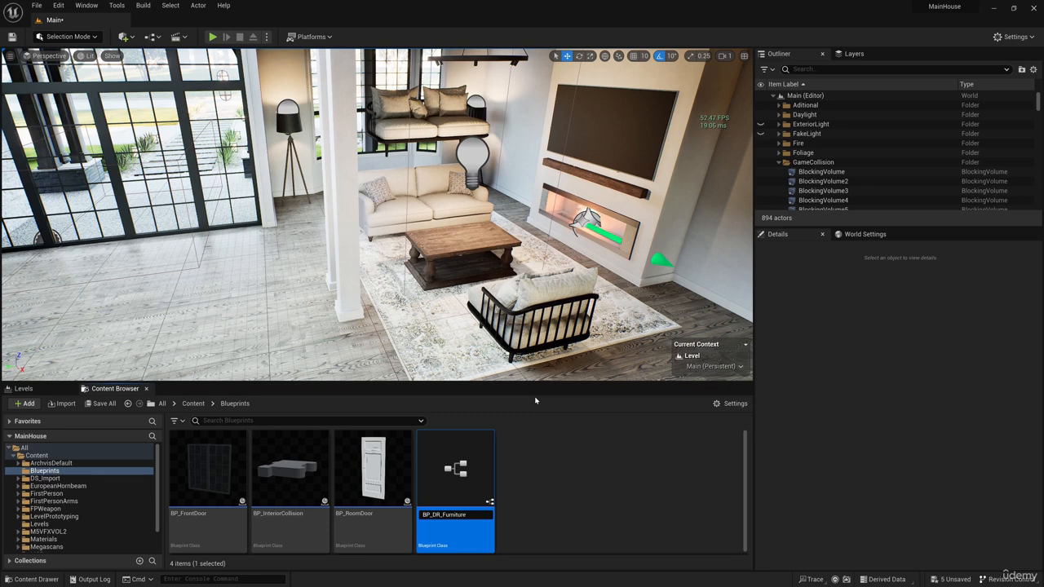
{"action": "type", "text": "BP_DR_Furniture"}
{"action": "key", "text": "Return"}
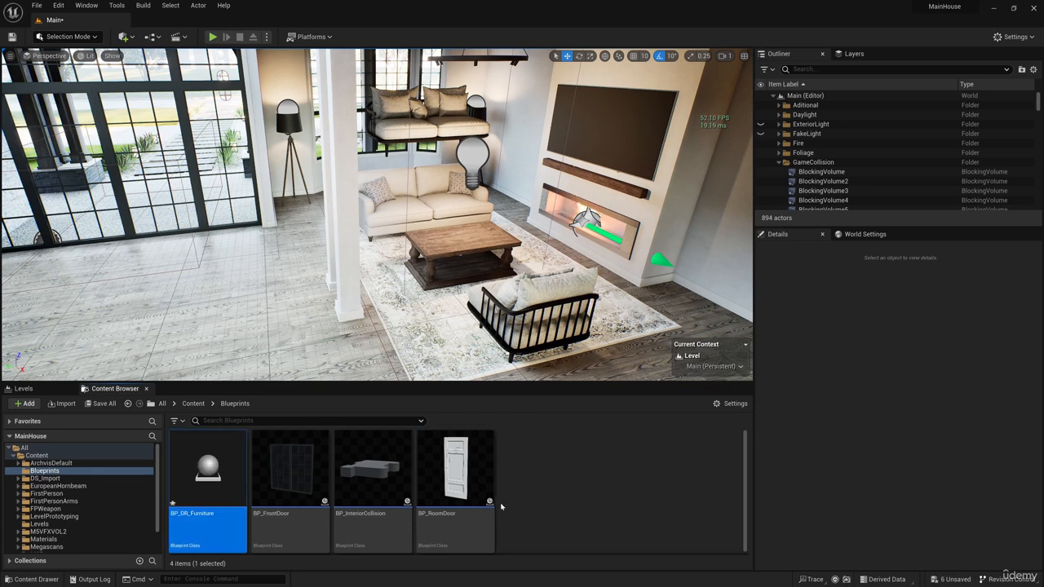
Open the BP_DR_Furniture blueprint and add a Sphere component named Type_1
{"action": "double_click", "coordinate": [226, 478]}
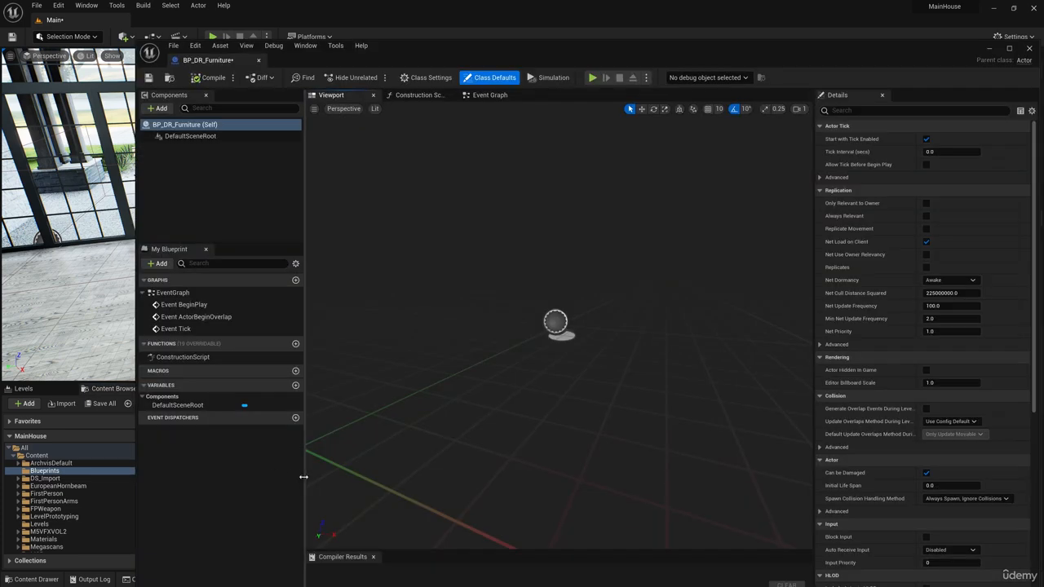
{"action": "left_click_drag", "start_coordinate": [781, 51], "coordinate": [678, 62]}
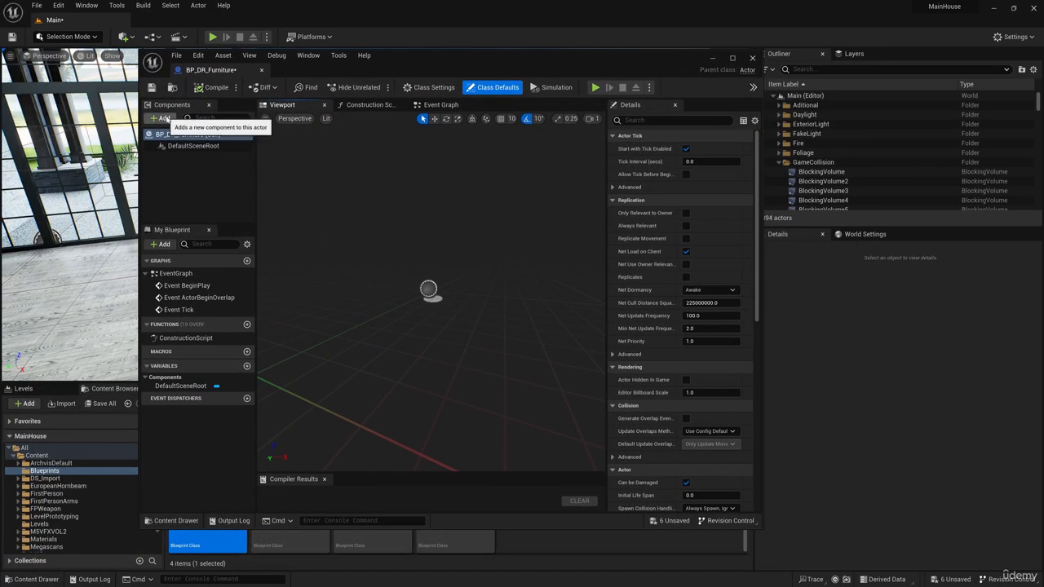
{"action": "left_click", "coordinate": [163, 118]}
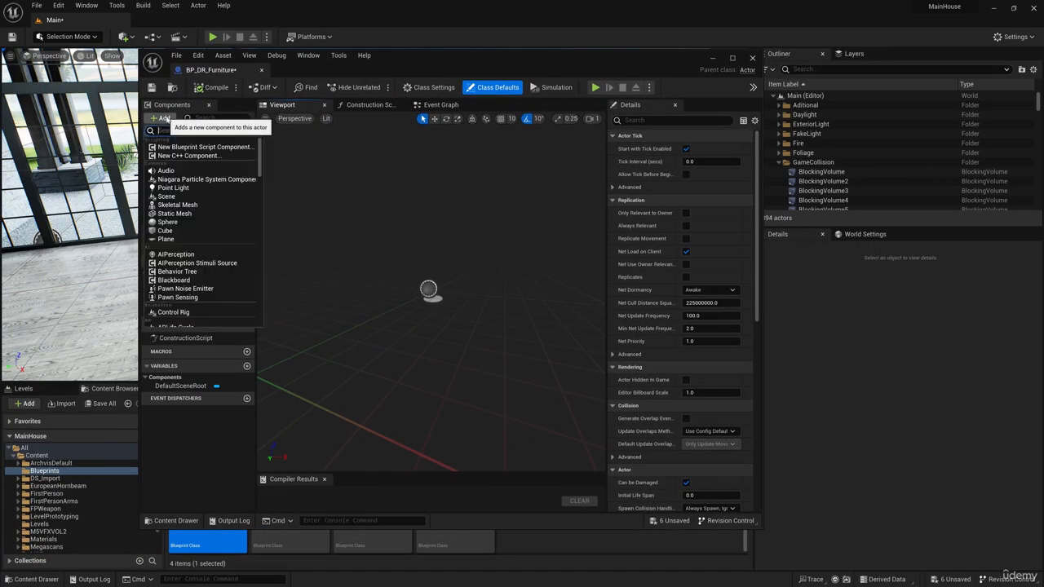
{"action": "left_click", "coordinate": [167, 221]}
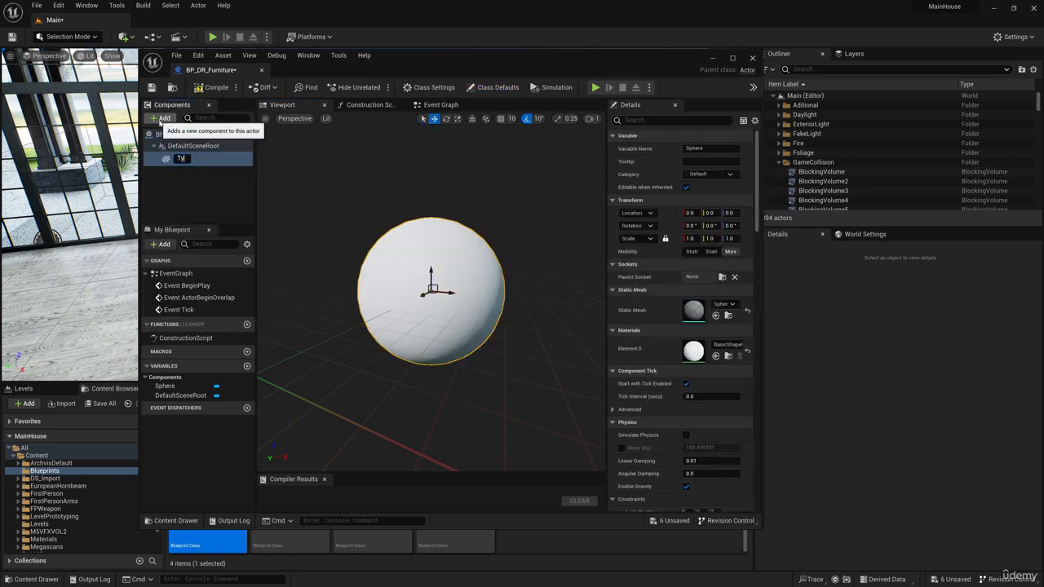
{"action": "type", "text": "Type_1"}
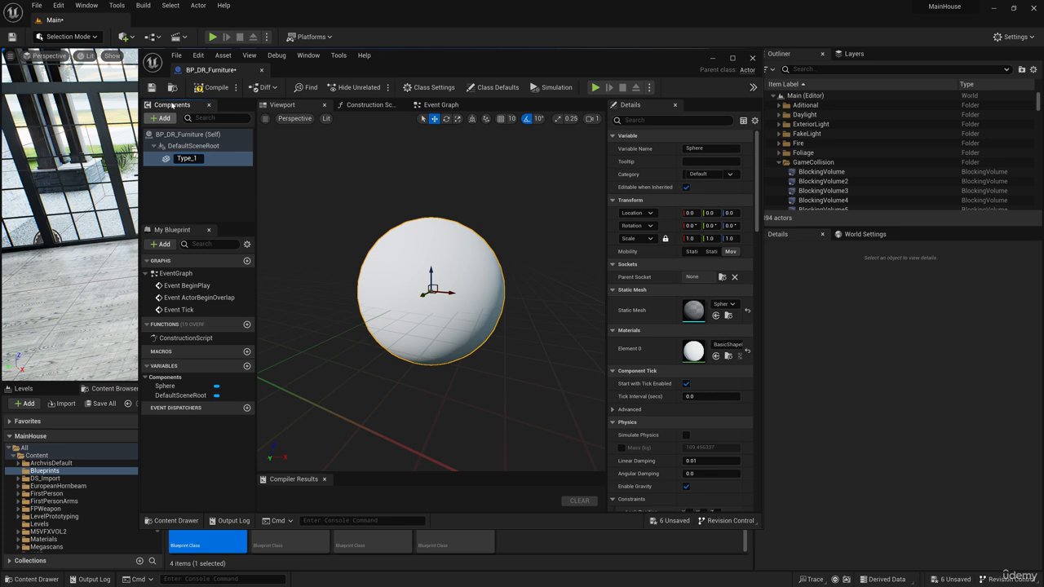
{"action": "left_click", "coordinate": [208, 182]}
Add two more Sphere components under the default scene root, named Type_2 and Type_3
{"action": "left_click", "coordinate": [160, 119]}
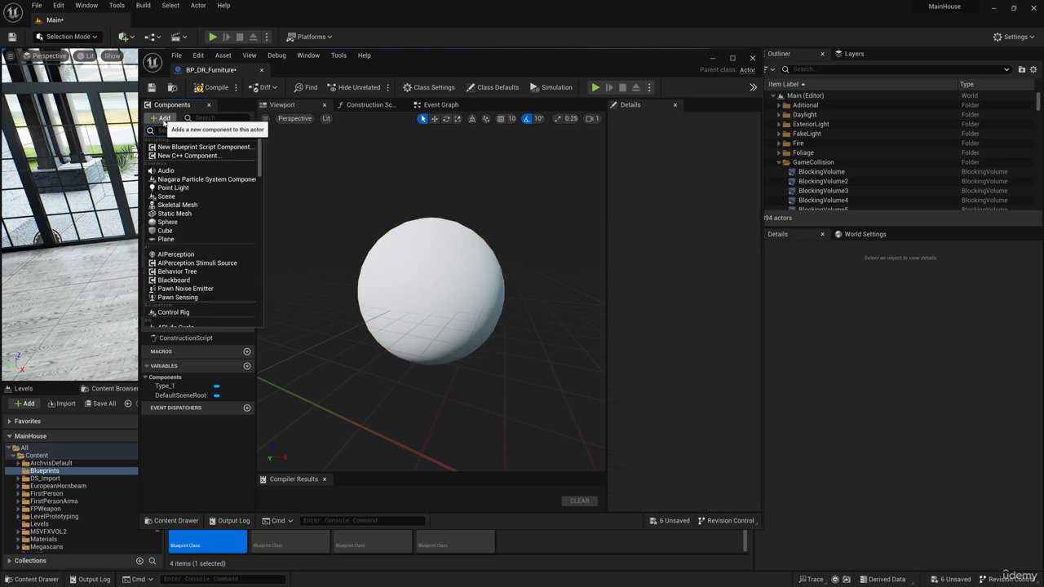
{"action": "left_click", "coordinate": [167, 222]}
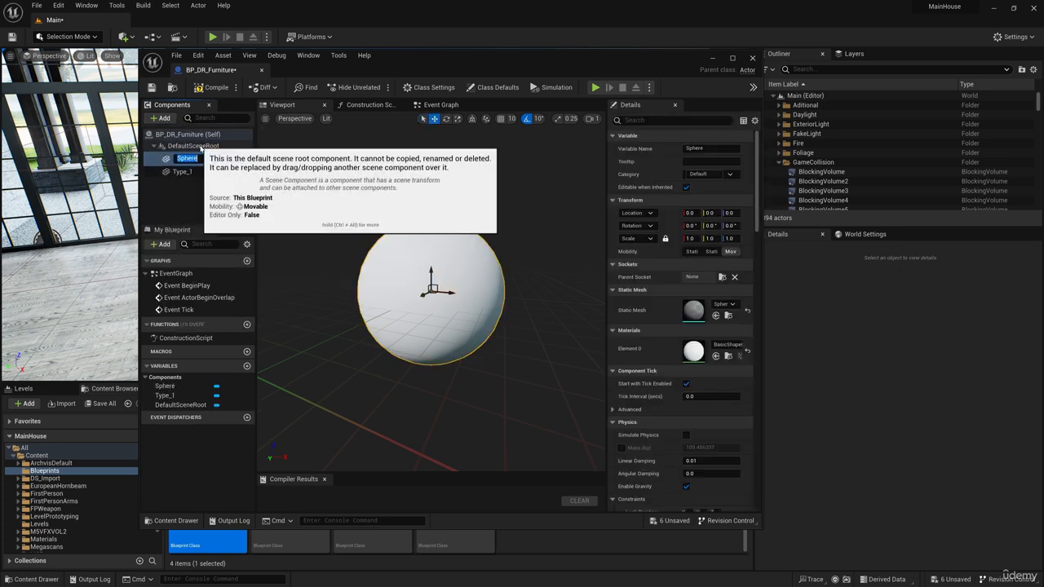
{"action": "type", "text": "Type_"}
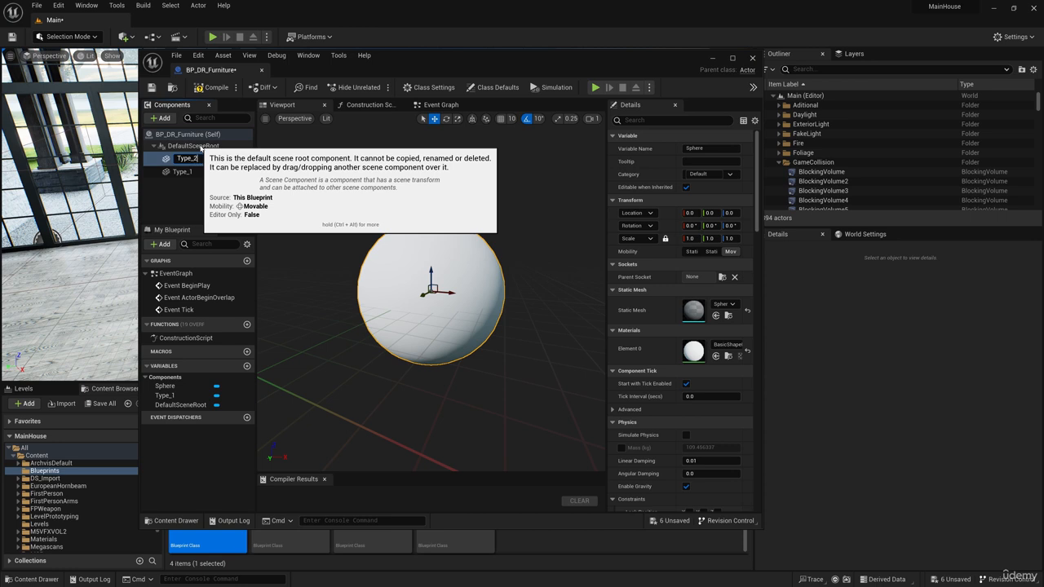
{"action": "type", "text": "2"}
{"action": "key", "text": "Return"}
{"action": "left_click", "coordinate": [160, 118]}
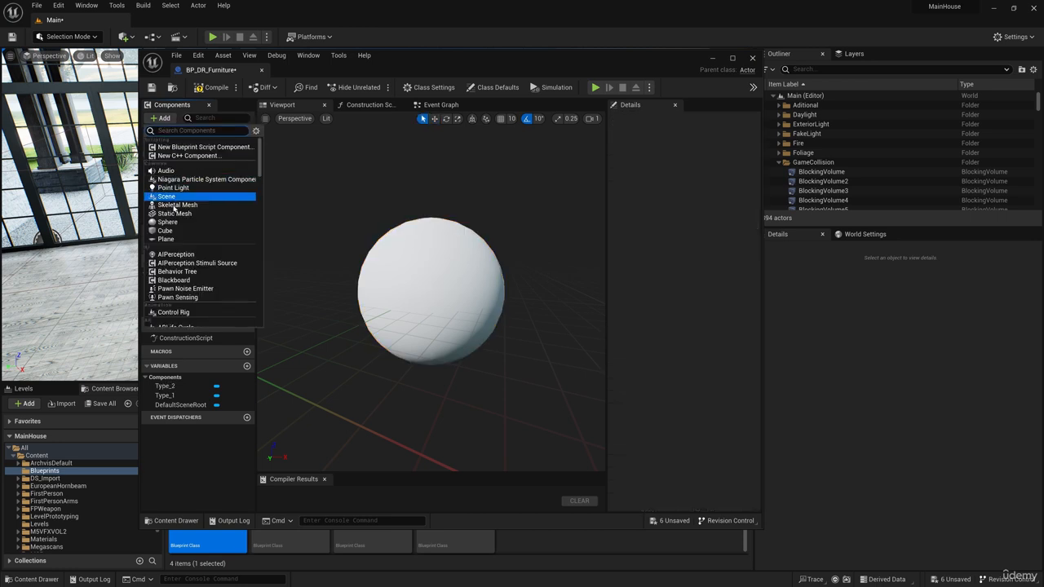
{"action": "left_click", "coordinate": [167, 222]}
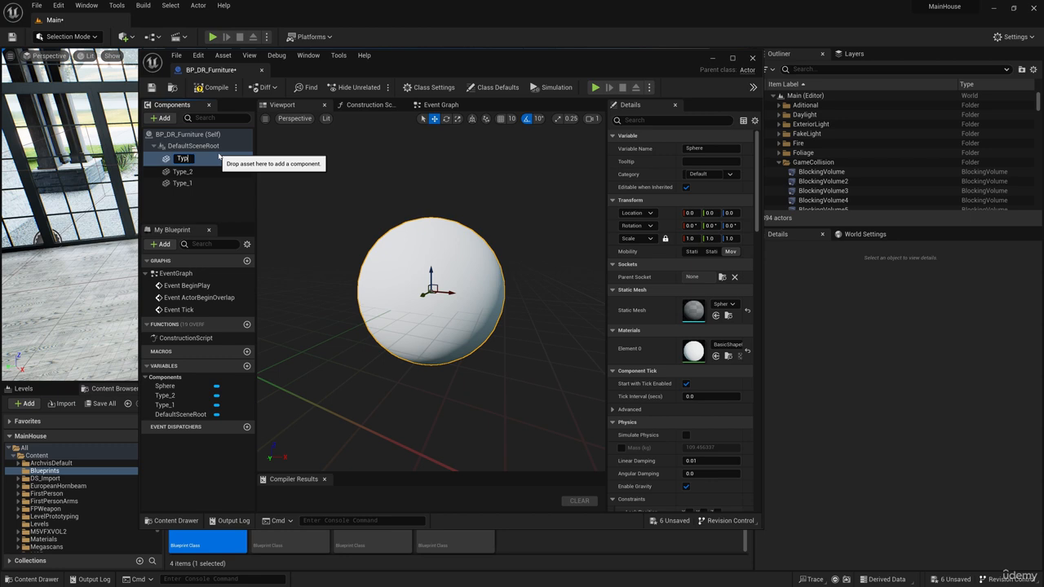
{"action": "type", "text": "Type_3"}
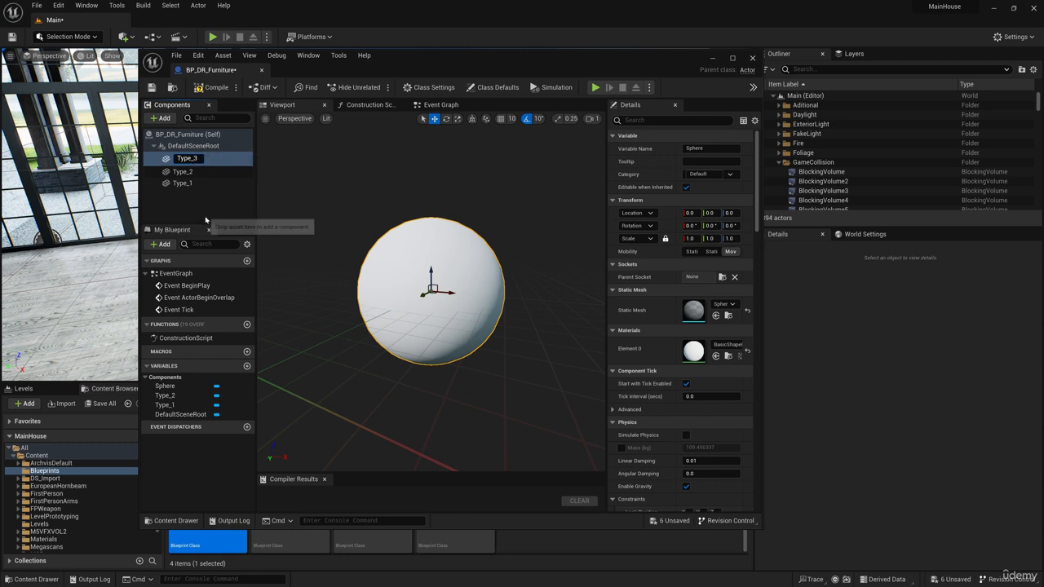
{"action": "key", "text": "Return"}
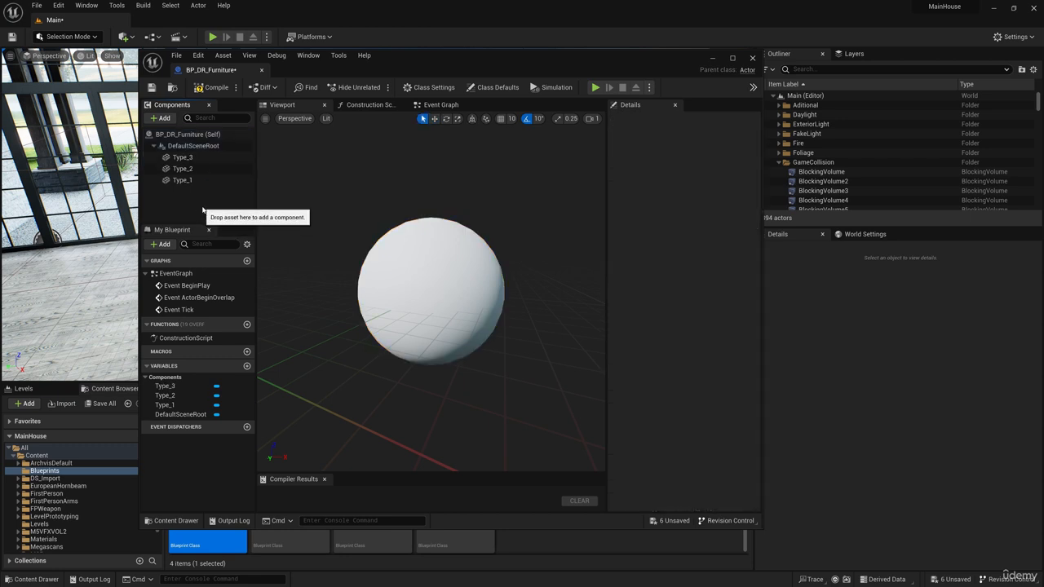
Add a Static Mesh component named Sofa_1 as a child of Type_1
{"action": "left_click", "coordinate": [181, 179]}
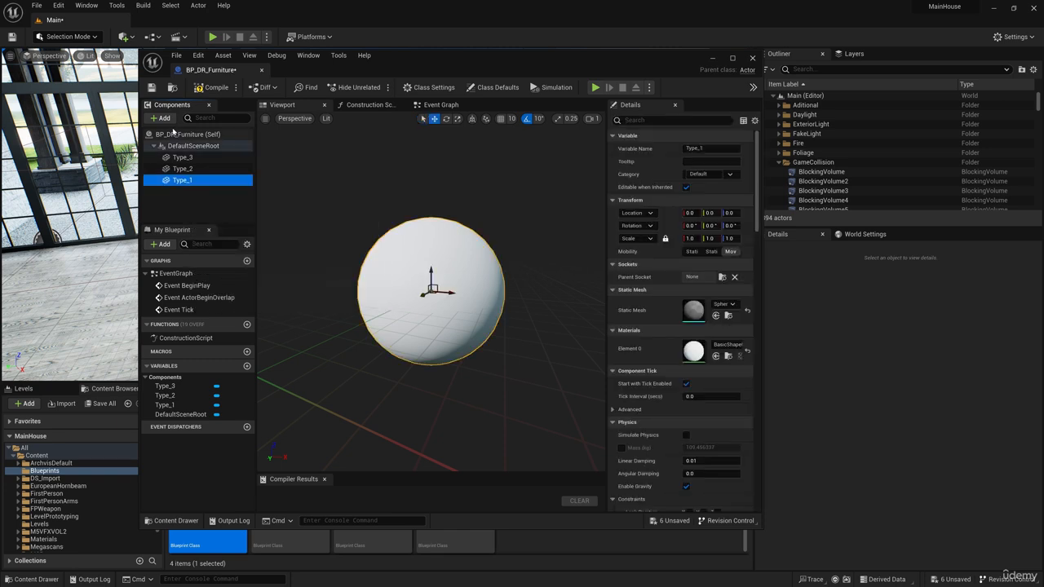
{"action": "left_click", "coordinate": [163, 119]}
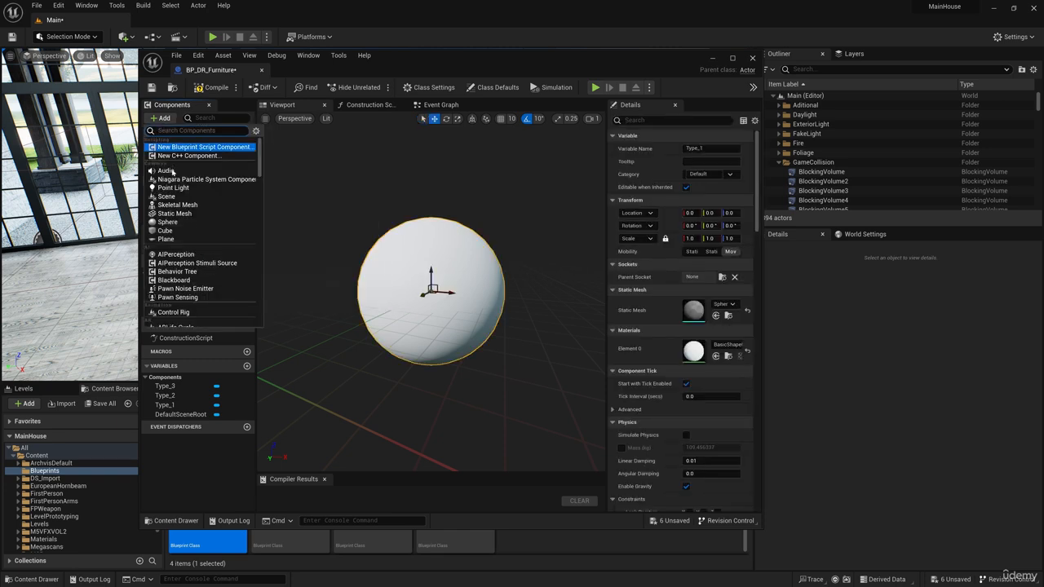
{"action": "left_click", "coordinate": [175, 213]}
{"action": "type", "text": "Sofa_1"}
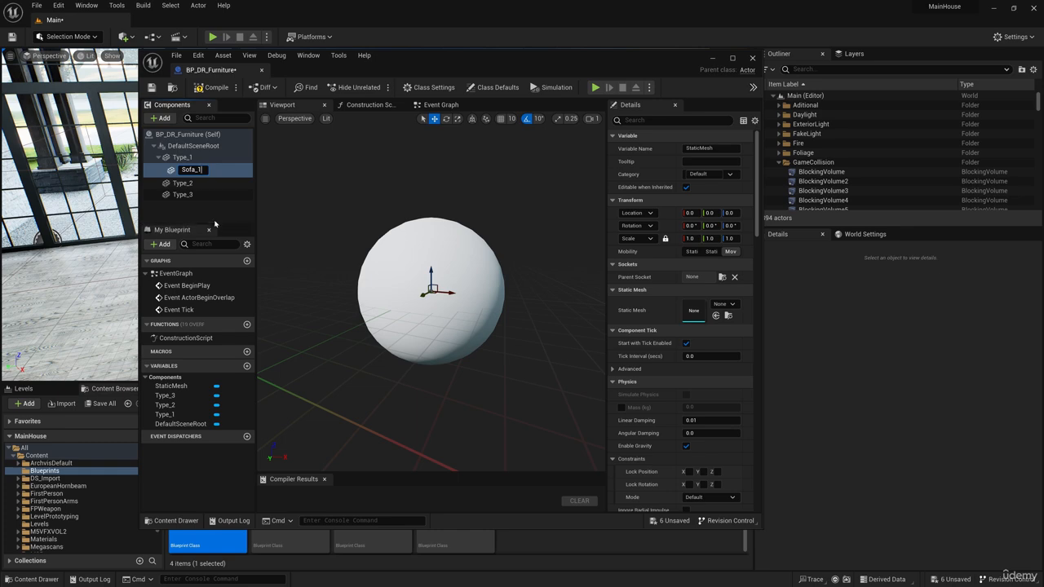
{"action": "key", "text": "Return"}
Identify the living-area sofa's mesh in the level and assign Sofa_DR_1 as the static mesh of the Sofa_1 component
{"action": "left_click", "coordinate": [217, 169]}
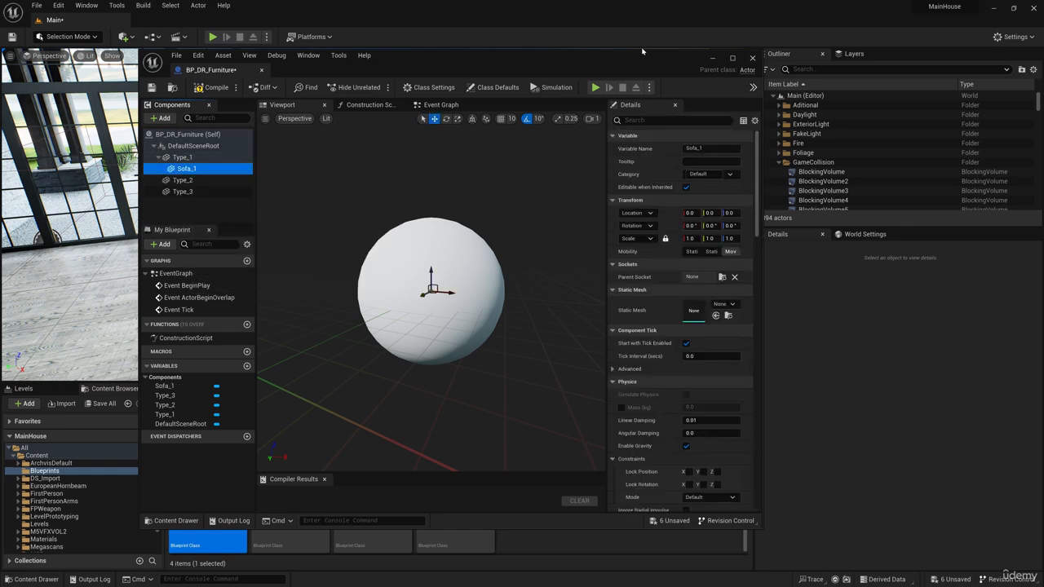
{"action": "left_click_drag", "start_coordinate": [642, 51], "coordinate": [230, 110]}
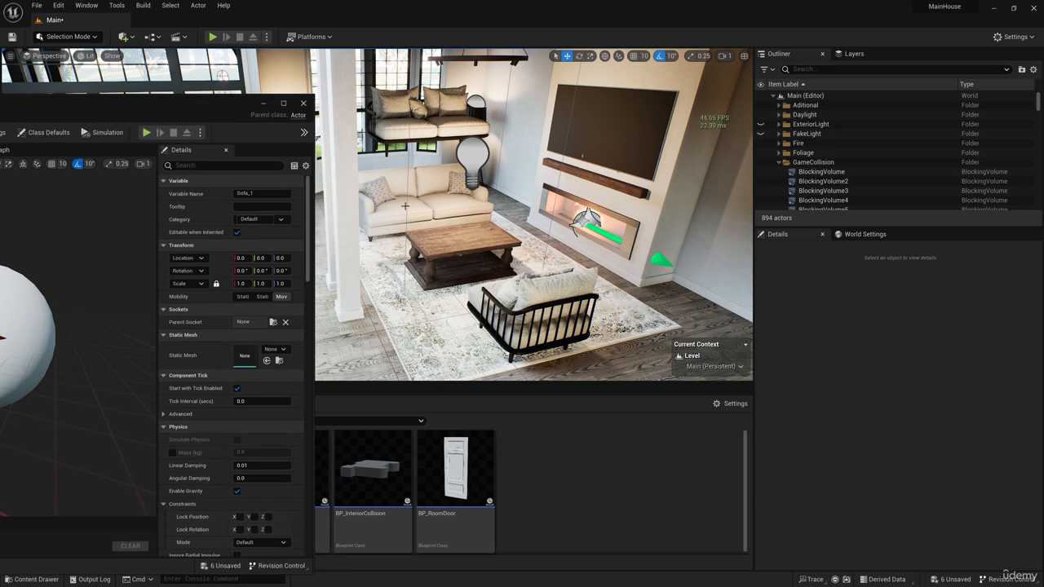
{"action": "left_click", "coordinate": [405, 206]}
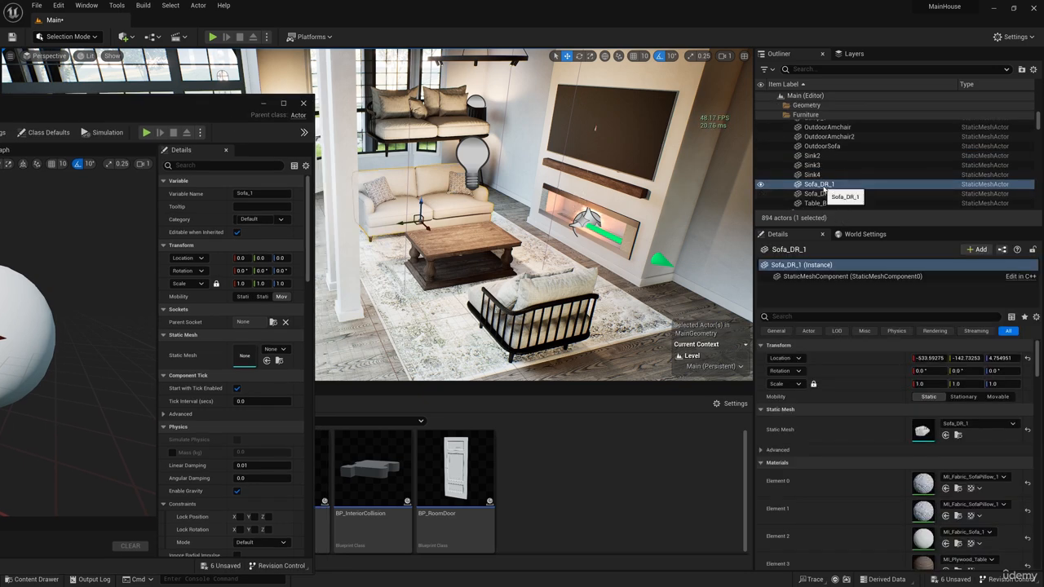
{"action": "left_click_drag", "start_coordinate": [174, 95], "coordinate": [518, 75]}
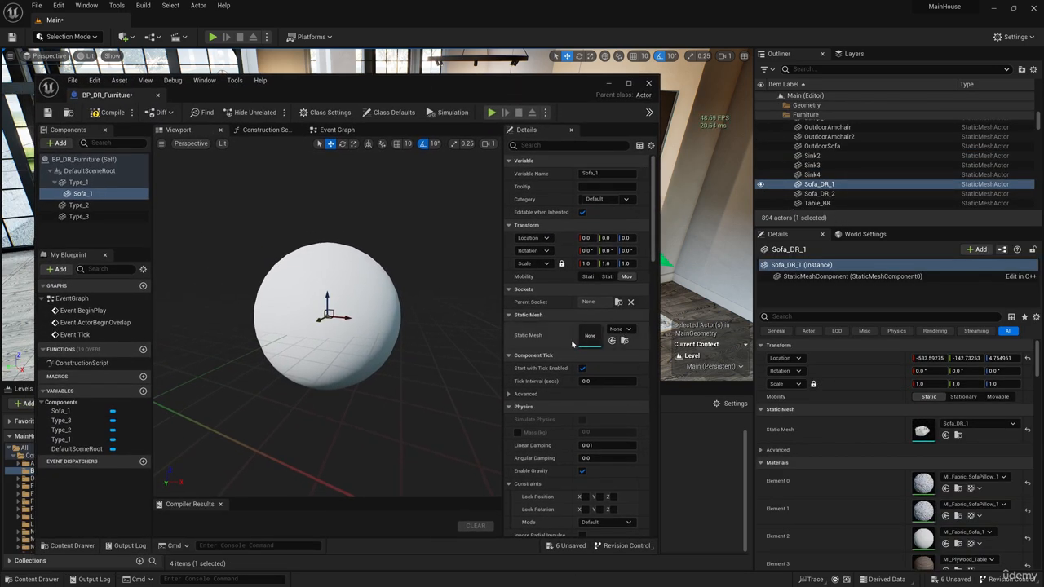
{"action": "left_click", "coordinate": [626, 329]}
{"action": "type", "text": "sofa"}
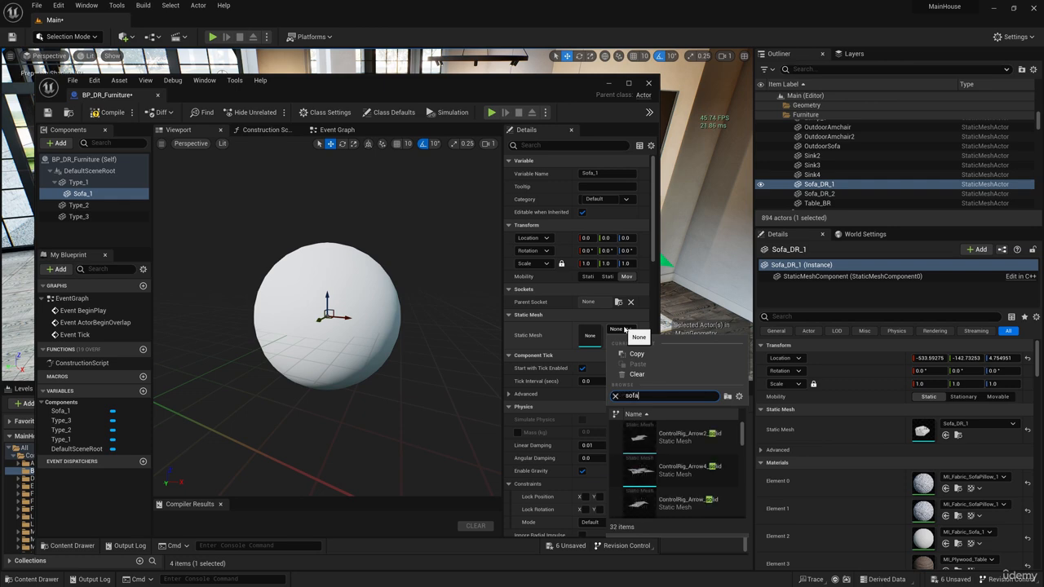
{"action": "type", "text": " dr"}
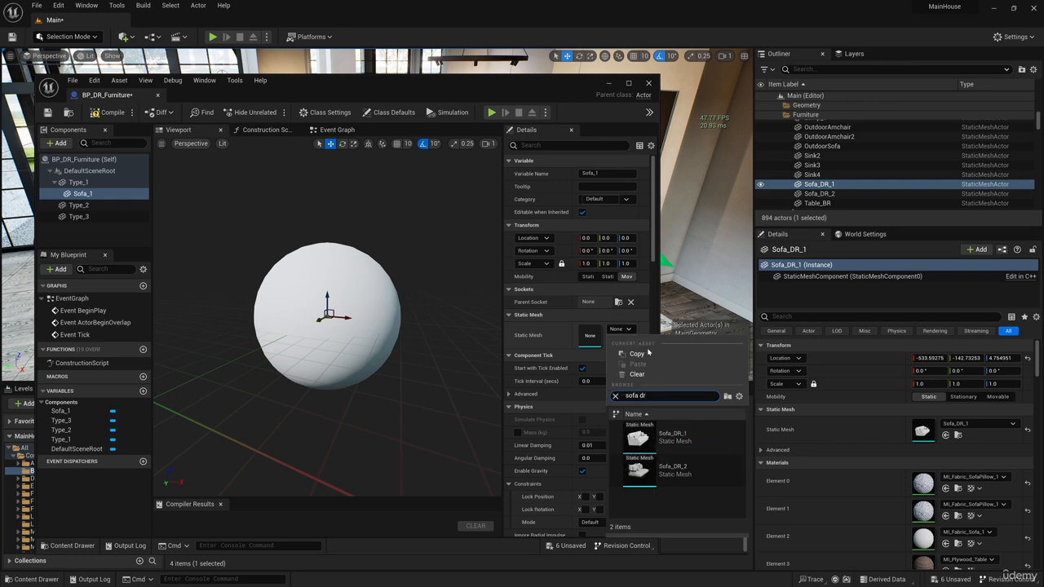
{"action": "left_click", "coordinate": [664, 437]}
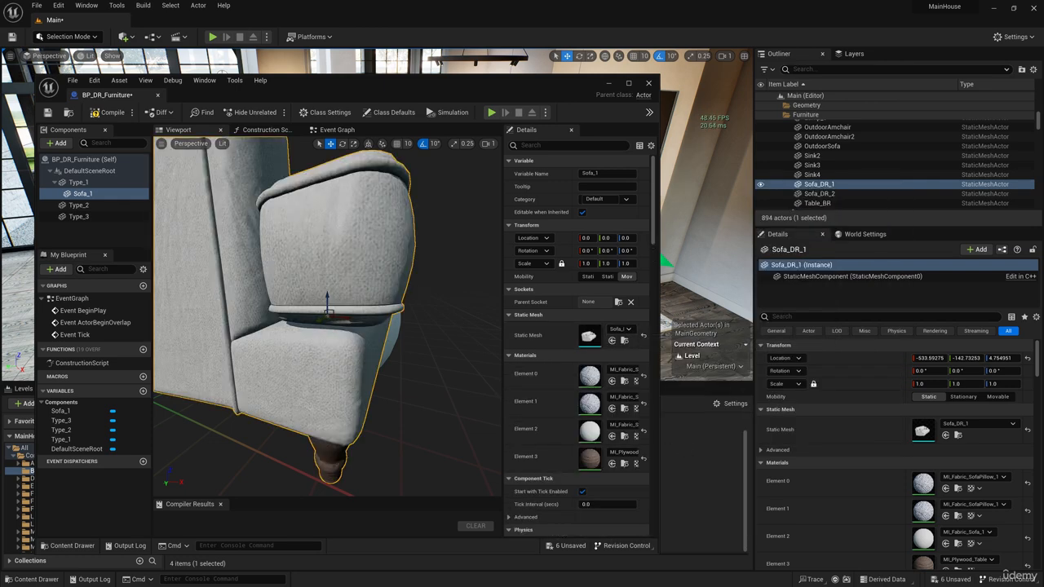
{"action": "right_click_drag", "start_coordinate": [412, 279], "coordinate": [392, 322]}
{"action": "scroll", "coordinate": [412, 279], "scroll_direction": "down", "scroll_amount": 5}
{"action": "scroll", "coordinate": [413, 279], "scroll_direction": "up", "scroll_amount": 5}
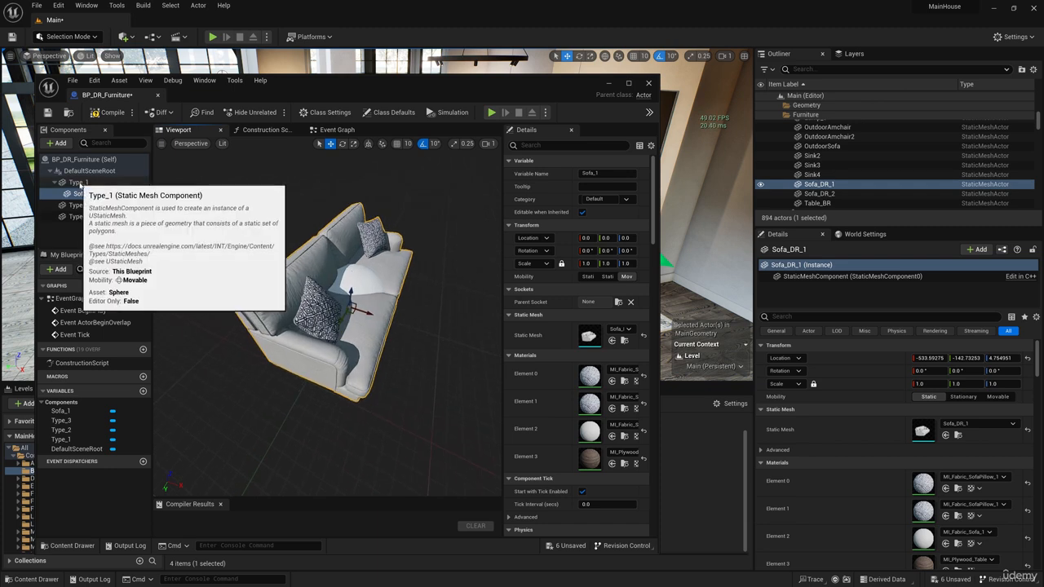
Add a second Static Mesh component under Type_1 and name it Armchair_1
{"action": "left_click", "coordinate": [81, 185]}
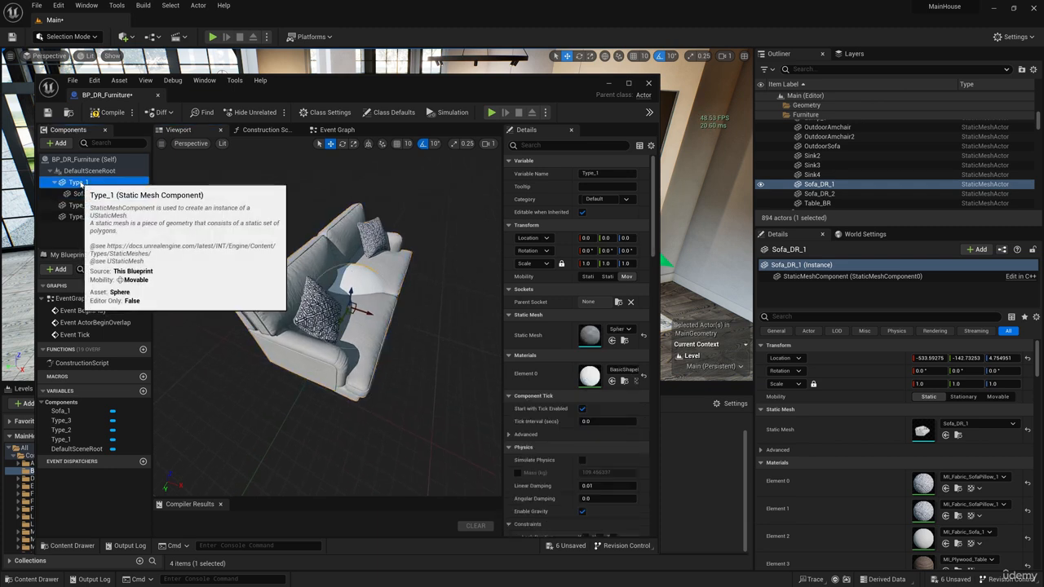
{"action": "left_click", "coordinate": [57, 143]}
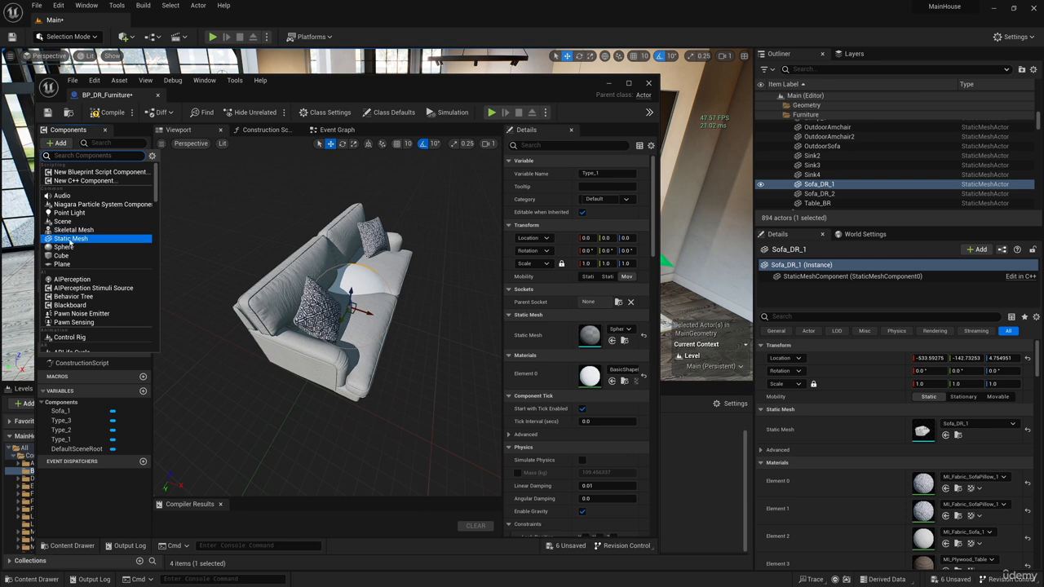
{"action": "left_click", "coordinate": [70, 238]}
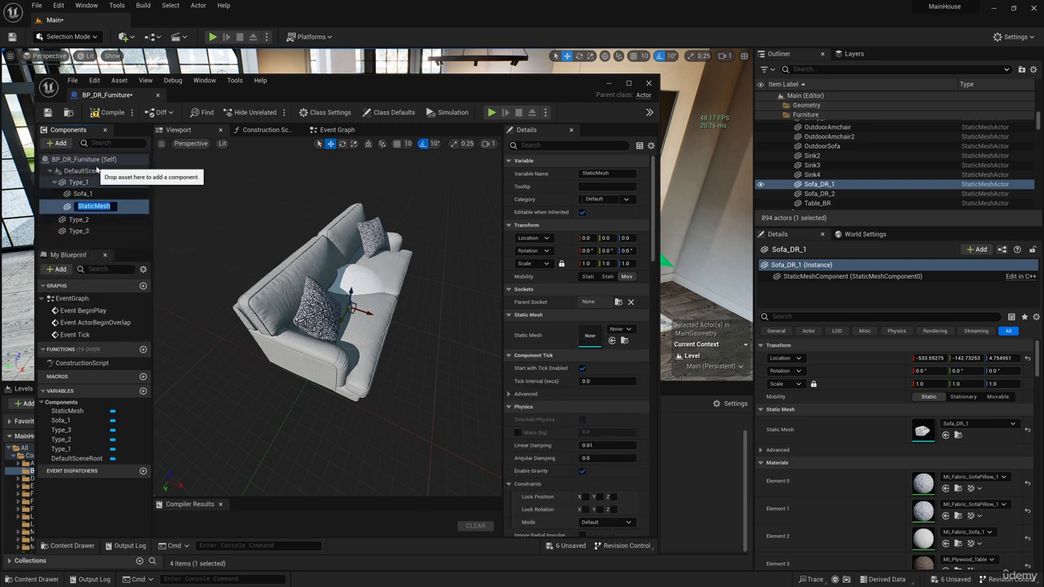
{"action": "type", "text": "Armchair_1"}
{"action": "key", "text": "Return"}
{"action": "left_click", "coordinate": [90, 217]}
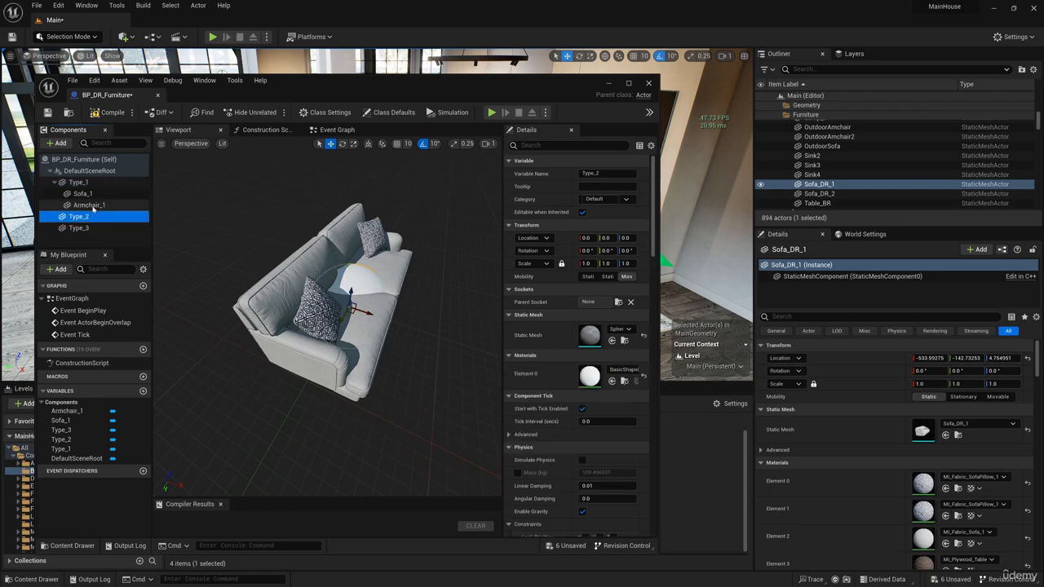
Identify the mesh of the armchair beside the bay windows in the level and assign Amcair_BR as Armchair_1's static mesh
{"action": "left_click", "coordinate": [90, 206]}
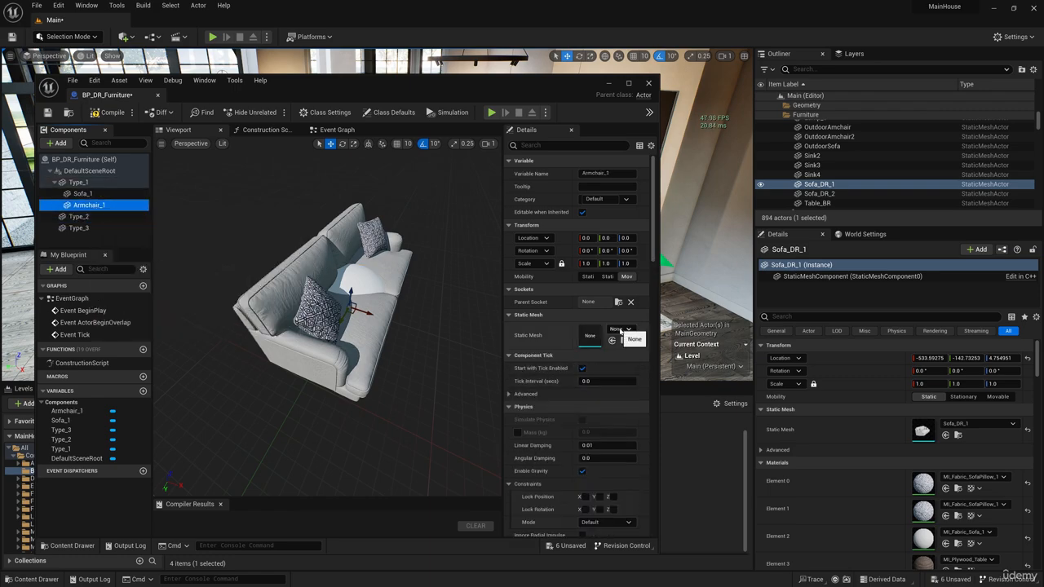
{"action": "left_click_drag", "start_coordinate": [572, 101], "coordinate": [260, 157]}
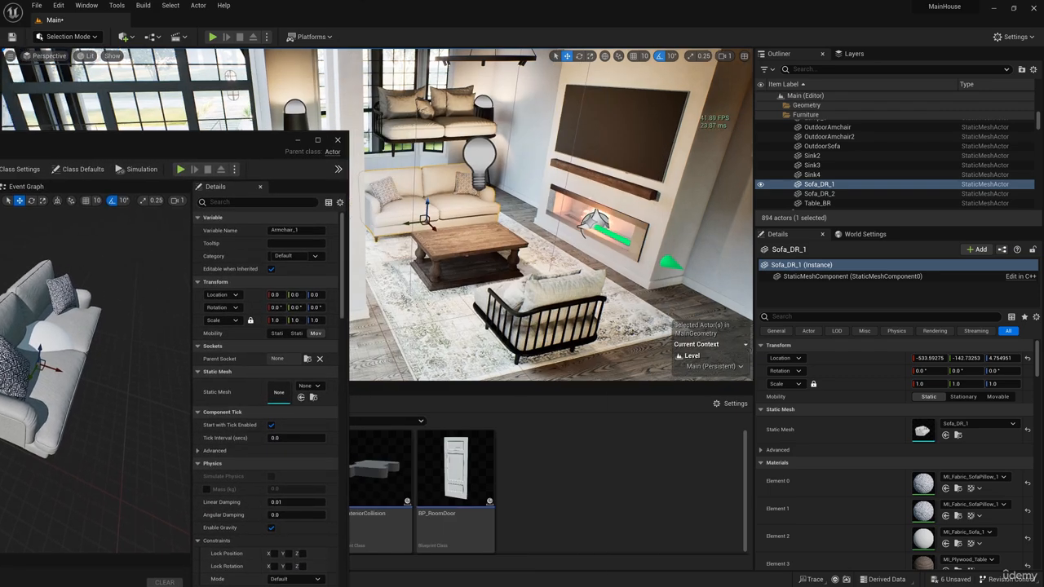
{"action": "key", "text": "w"}
{"action": "mouse_move", "coordinate": [552, 249]}
{"action": "right_mouse_down"}
{"action": "mouse_move", "coordinate": [717, 250]}
{"action": "mouse_move", "coordinate": [668, 265]}
{"action": "mouse_move", "coordinate": [553, 249]}
{"action": "right_mouse_up"}
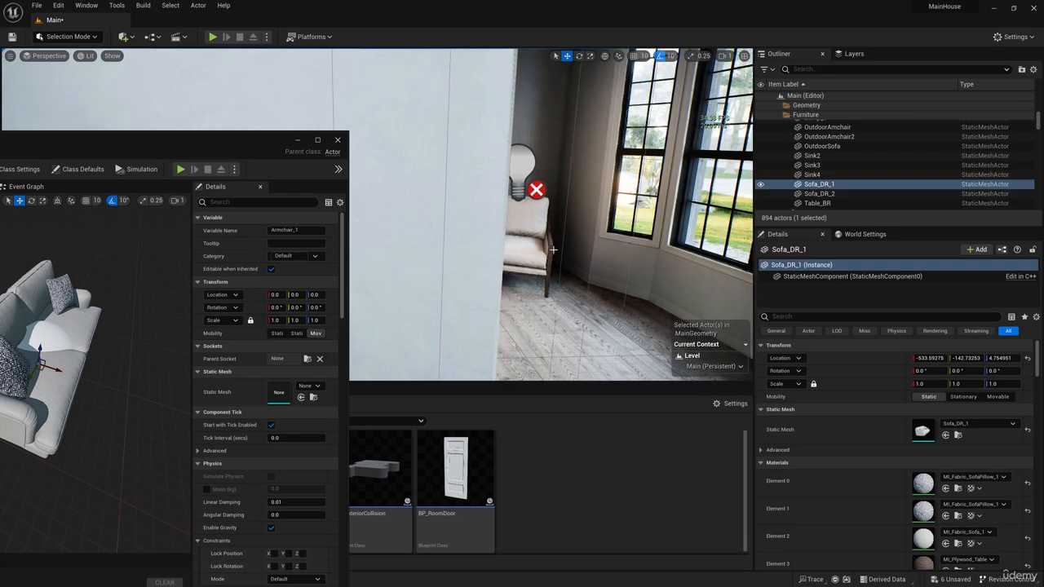
{"action": "left_click", "coordinate": [551, 249]}
{"action": "key", "text": "f"}
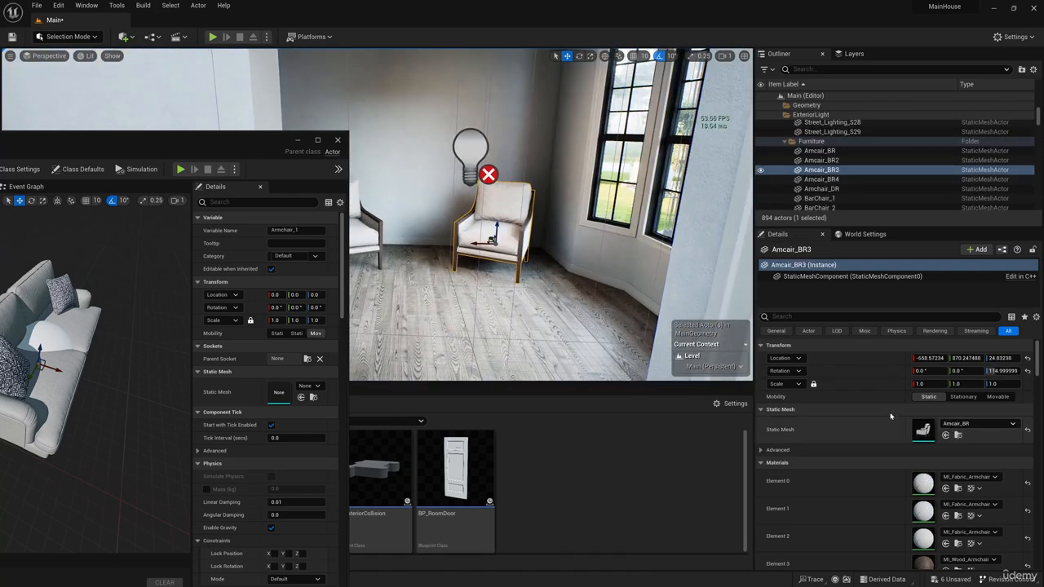
{"action": "key", "text": "w"}
{"action": "right_click_drag", "start_coordinate": [526, 230], "coordinate": [734, 281]}
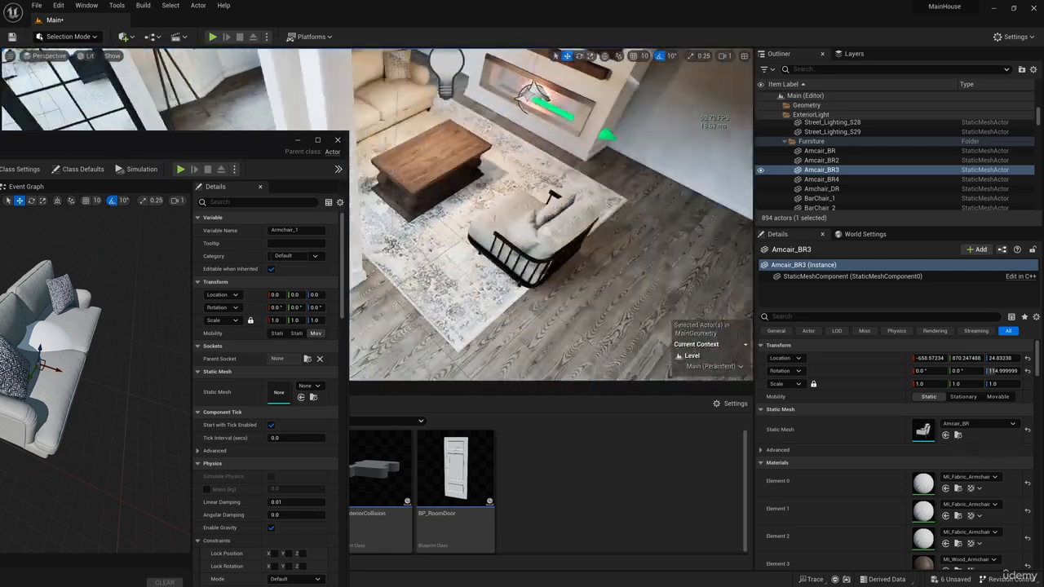
{"action": "right_click_drag", "start_coordinate": [538, 261], "coordinate": [566, 179]}
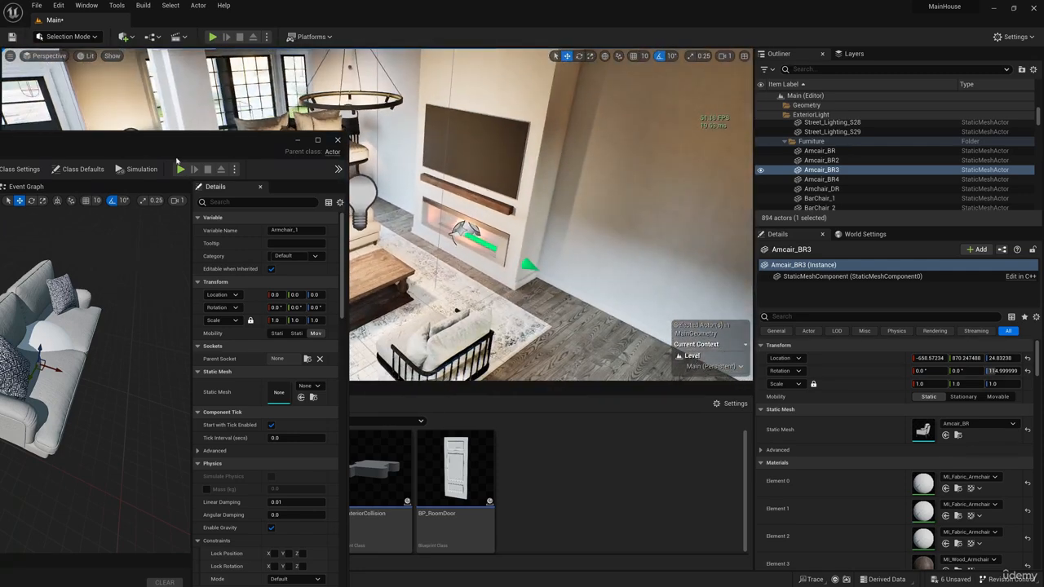
{"action": "left_click_drag", "start_coordinate": [177, 157], "coordinate": [452, 88]}
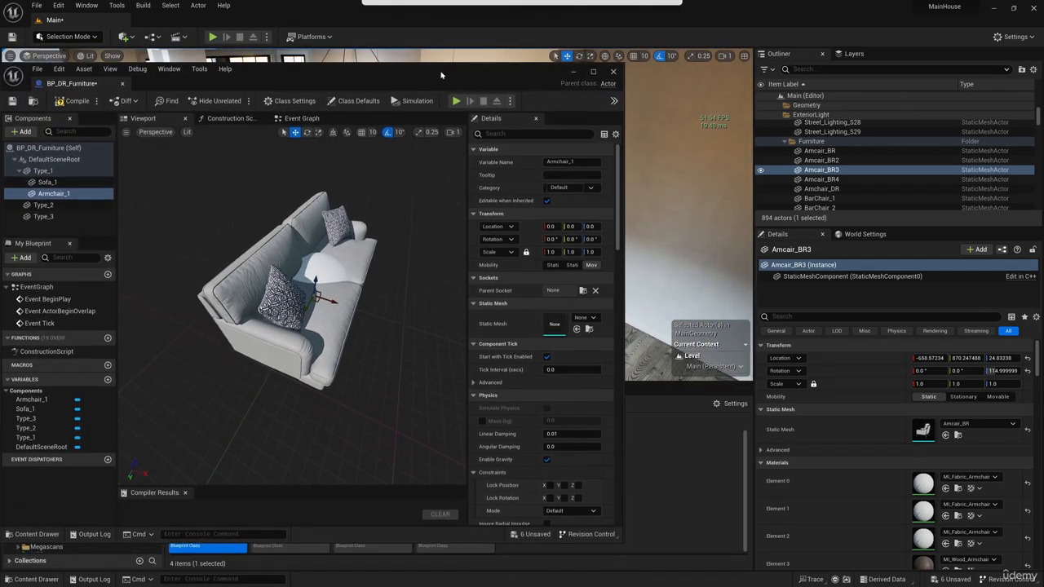
{"action": "left_click", "coordinate": [586, 318]}
{"action": "type", "text": "am"}
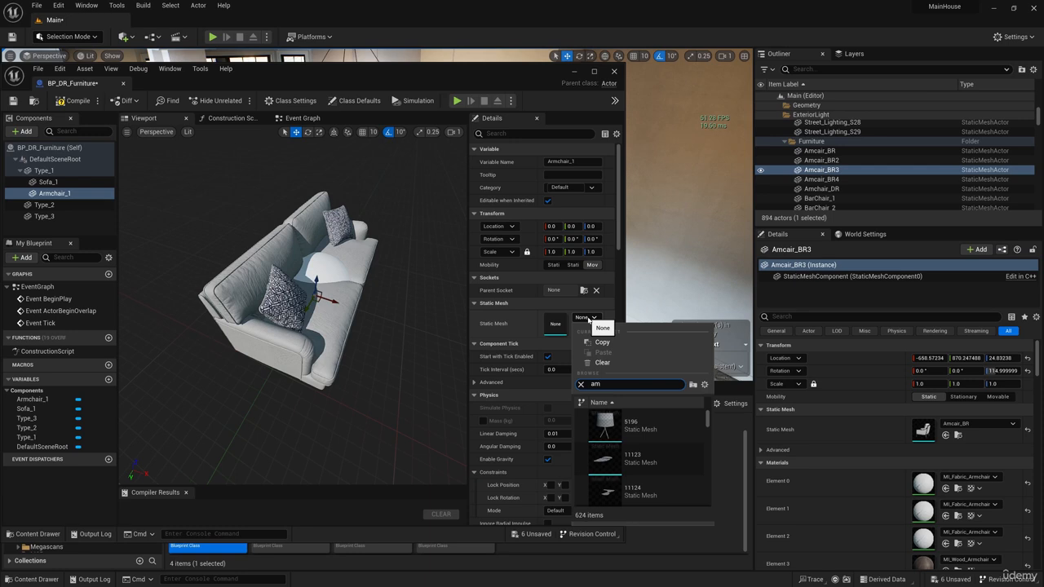
{"action": "type", "text": "c"}
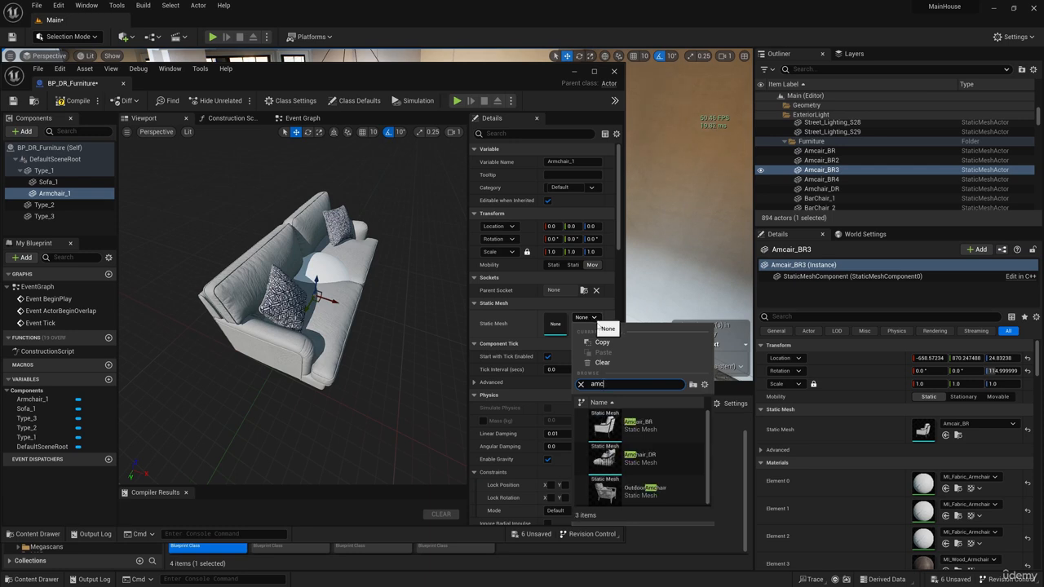
{"action": "left_click", "coordinate": [639, 425]}
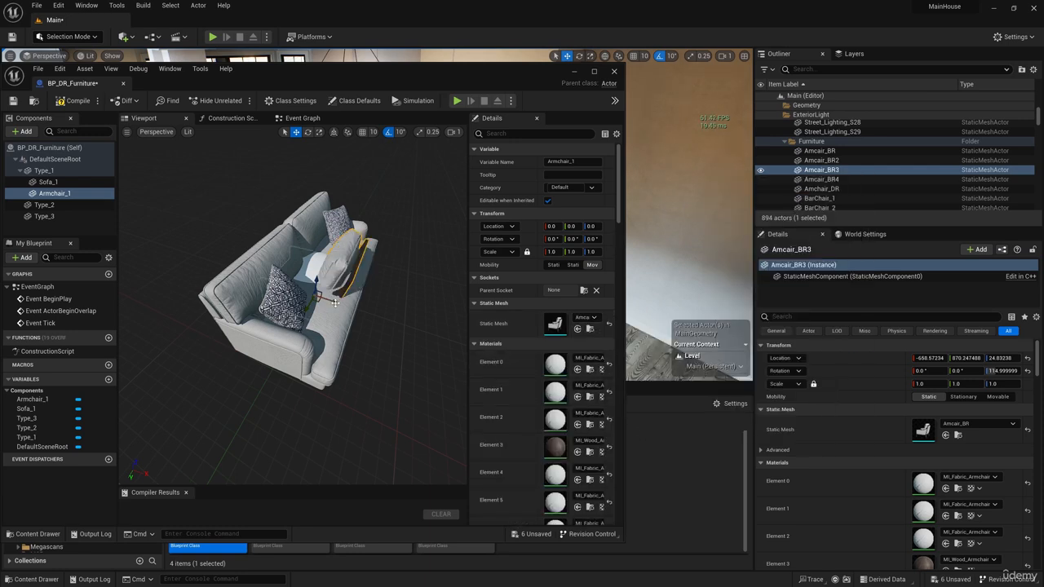
Move Armchair_1 about 163 units along X so it stands apart from the sofa, facing it
{"action": "left_click_drag", "start_coordinate": [331, 302], "coordinate": [416, 338]}
{"action": "right_click_drag", "start_coordinate": [415, 338], "coordinate": [456, 336]}
{"action": "left_click_drag", "start_coordinate": [359, 306], "coordinate": [393, 313]}
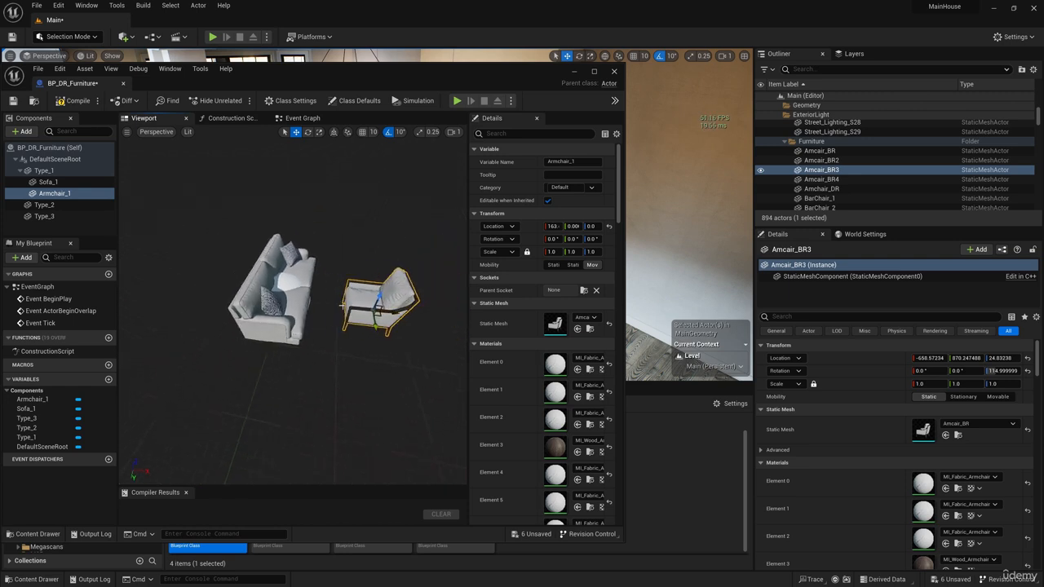
Duplicate Armchair_1 as Armchair_2, and move Armchair_1 to about -103 in Y so the two armchairs stand side by side
{"action": "right_click", "coordinate": [53, 194]}
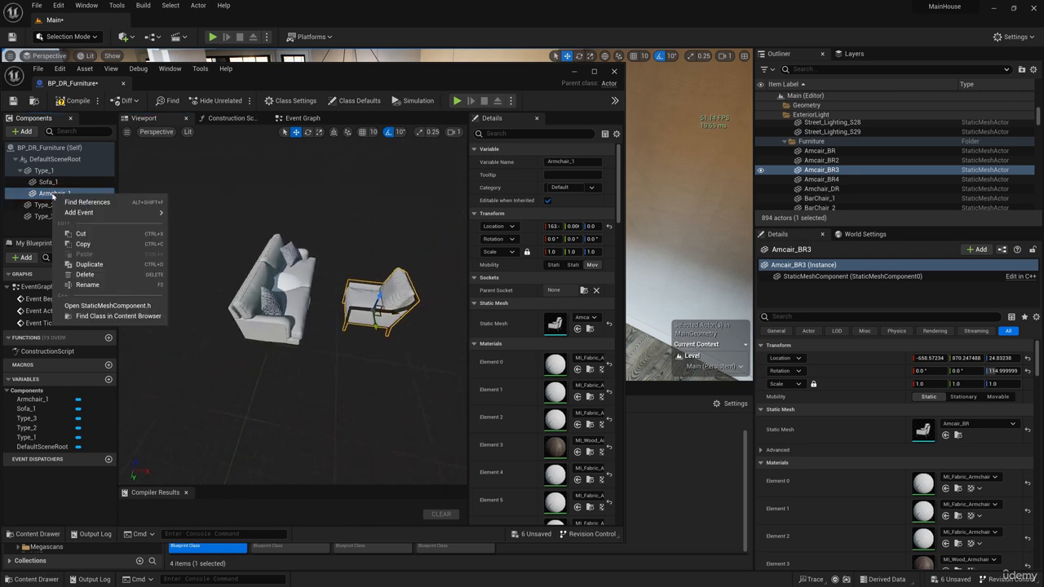
{"action": "left_click", "coordinate": [88, 264]}
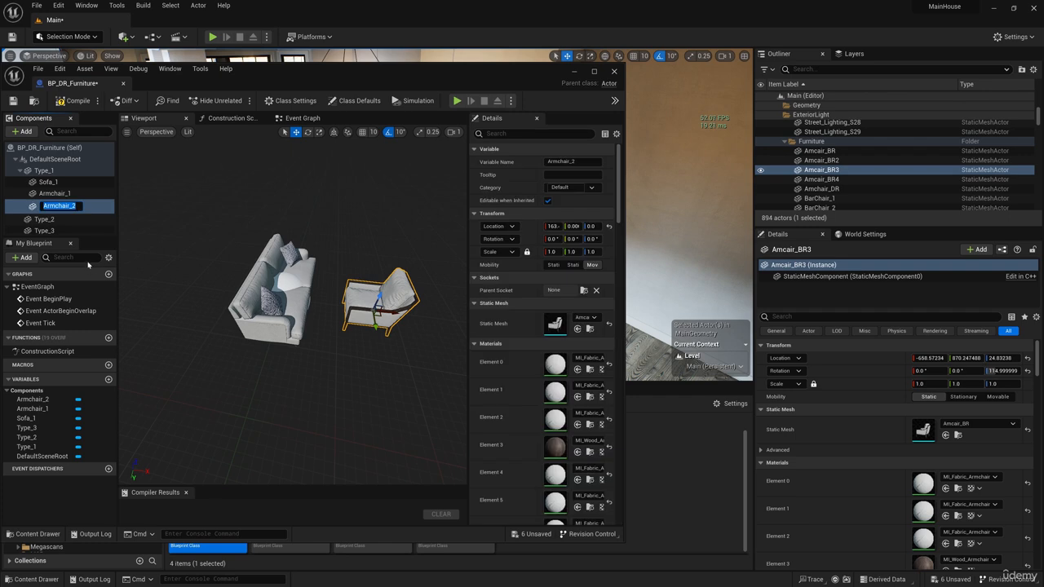
{"action": "left_click", "coordinate": [65, 196]}
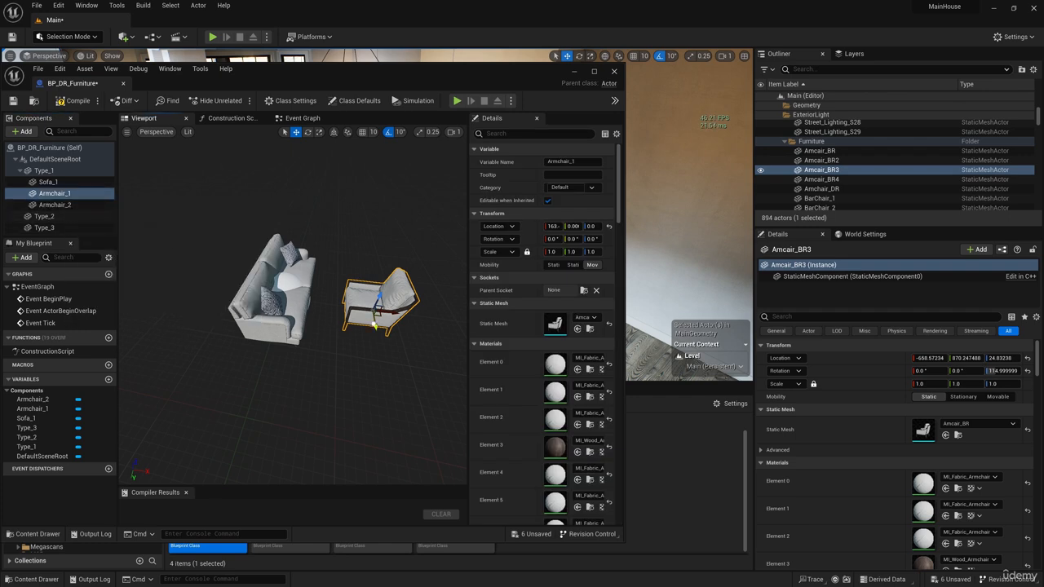
{"action": "left_click_drag", "start_coordinate": [374, 325], "coordinate": [369, 281]}
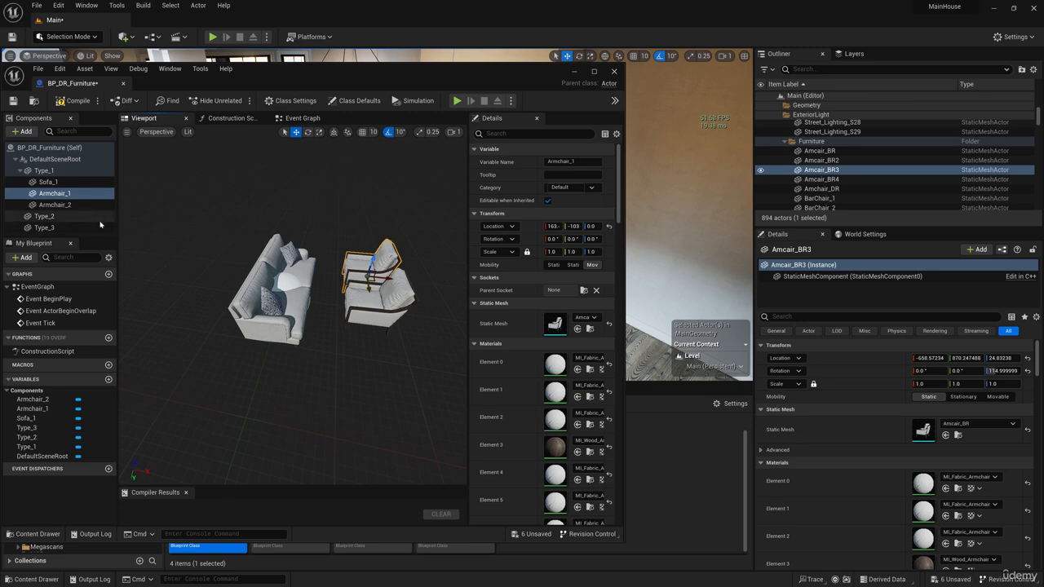
Add a Static Mesh component named Sofa_2 as a child of Type_2
{"action": "left_click", "coordinate": [26, 172]}
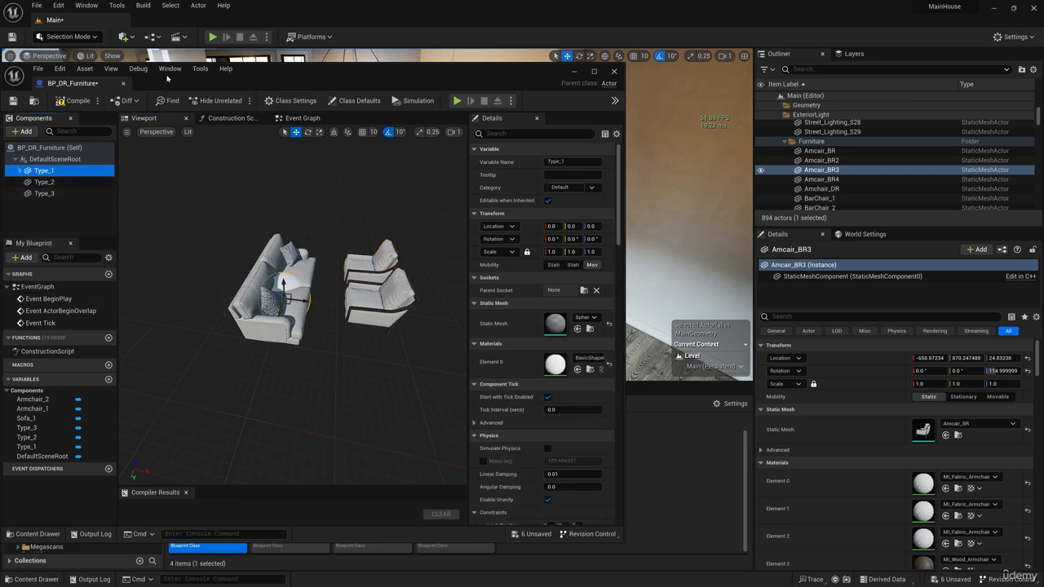
{"action": "left_click_drag", "start_coordinate": [274, 74], "coordinate": [374, 65]}
{"action": "left_click", "coordinate": [141, 174]}
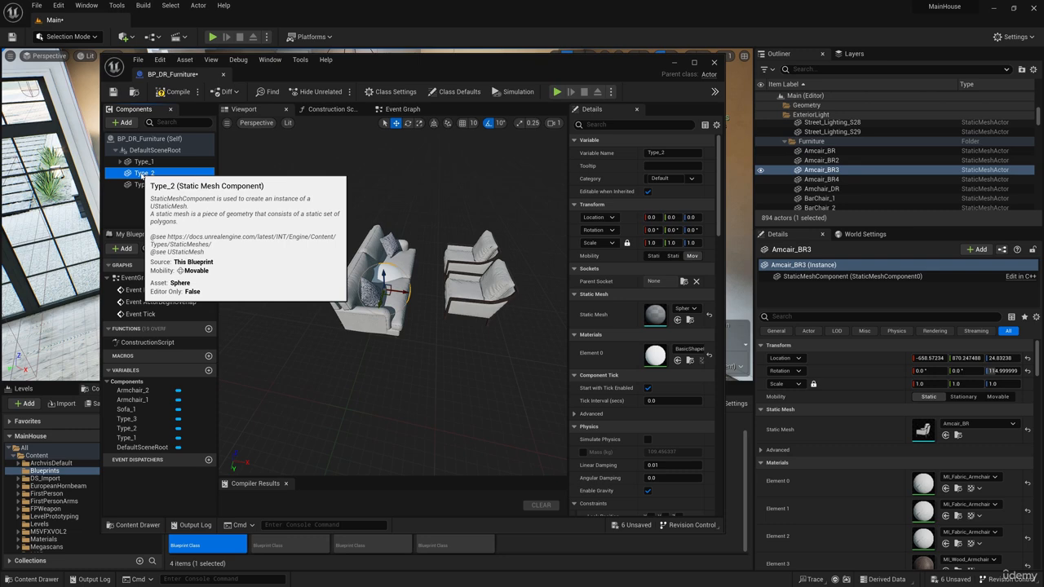
{"action": "left_click", "coordinate": [127, 122]}
{"action": "key", "text": "Escape"}
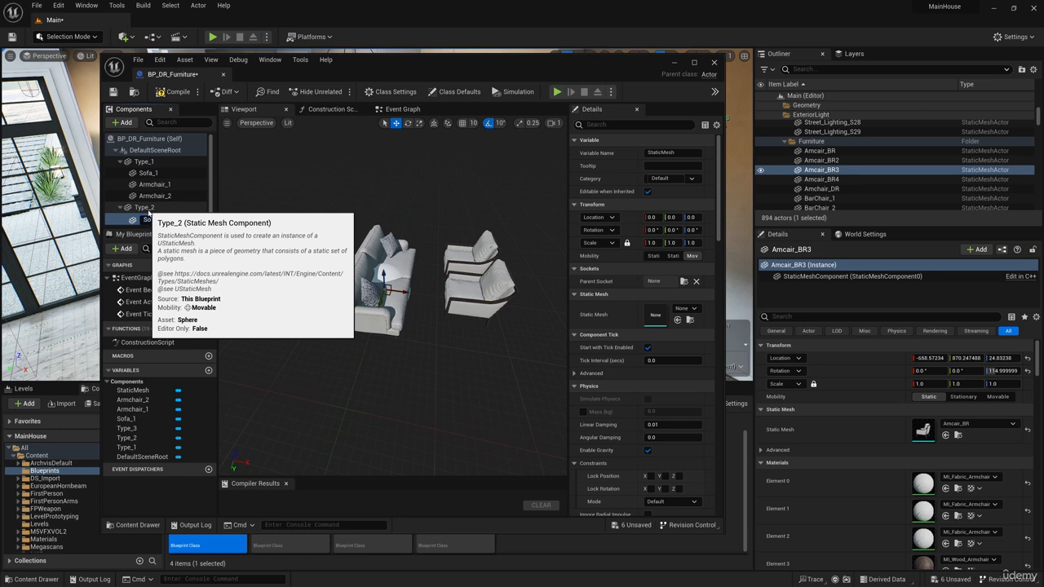
{"action": "type", "text": "Sofa_2"}
{"action": "scroll", "coordinate": [158, 183], "scroll_direction": "down", "scroll_amount": 1}
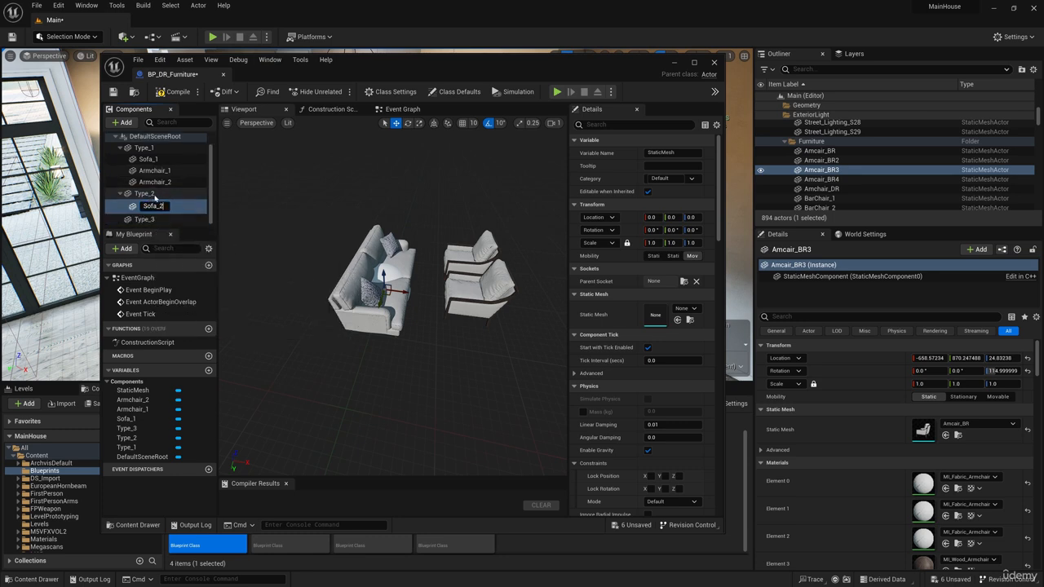
{"action": "left_click", "coordinate": [151, 197]}
{"action": "left_click", "coordinate": [148, 208]}
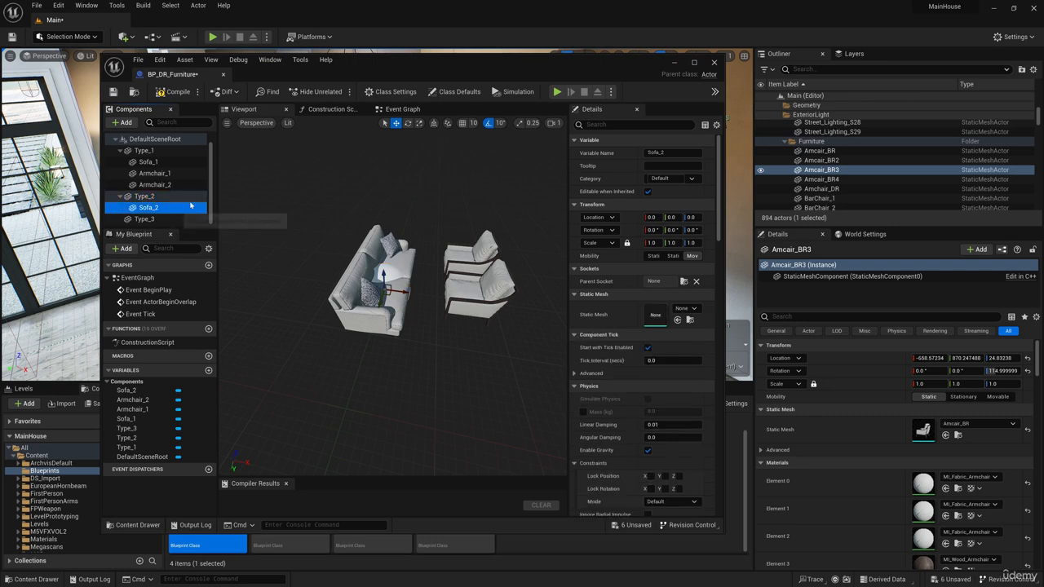
Identify the mesh of the raised second sofa in the level's living area and assign Sofa_DR_2 as Sofa_2's static mesh
{"action": "left_click_drag", "start_coordinate": [457, 62], "coordinate": [101, 92]}
{"action": "right_click_drag", "start_coordinate": [490, 239], "coordinate": [399, 218]}
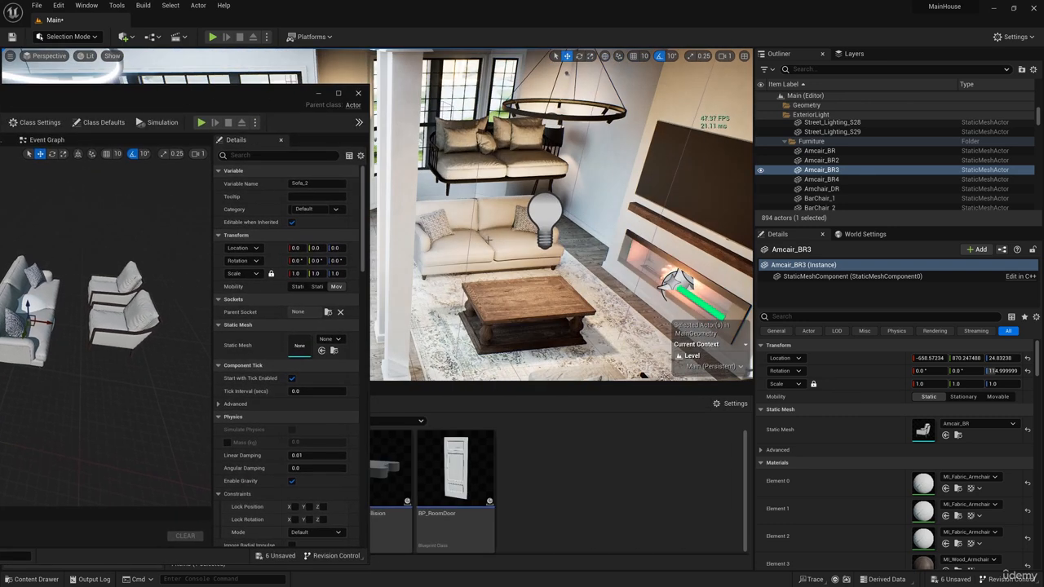
{"action": "right_click_drag", "start_coordinate": [488, 220], "coordinate": [497, 204]}
{"action": "left_click", "coordinate": [492, 233]}
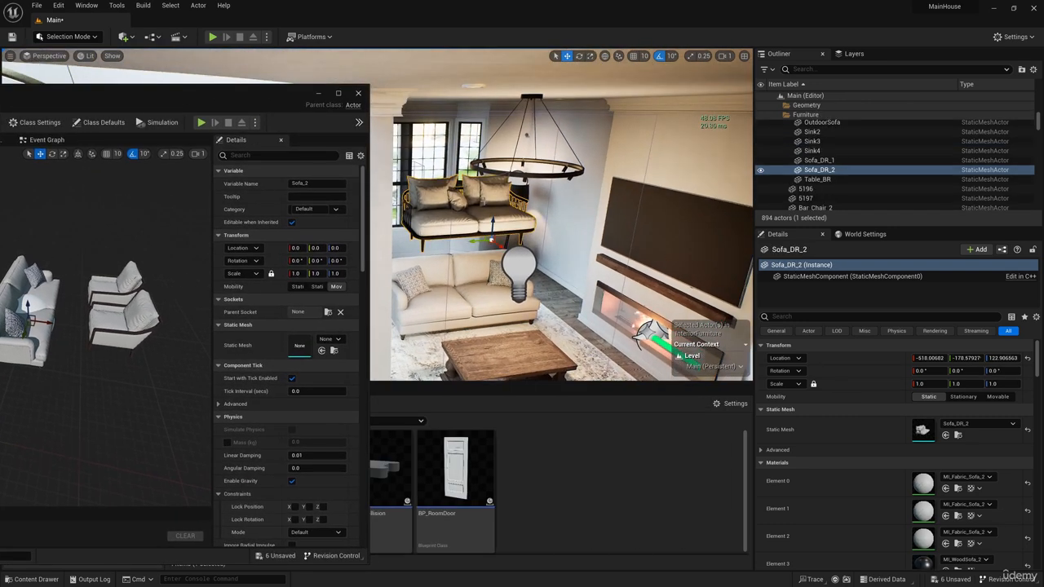
{"action": "left_click_drag", "start_coordinate": [230, 103], "coordinate": [635, 97]}
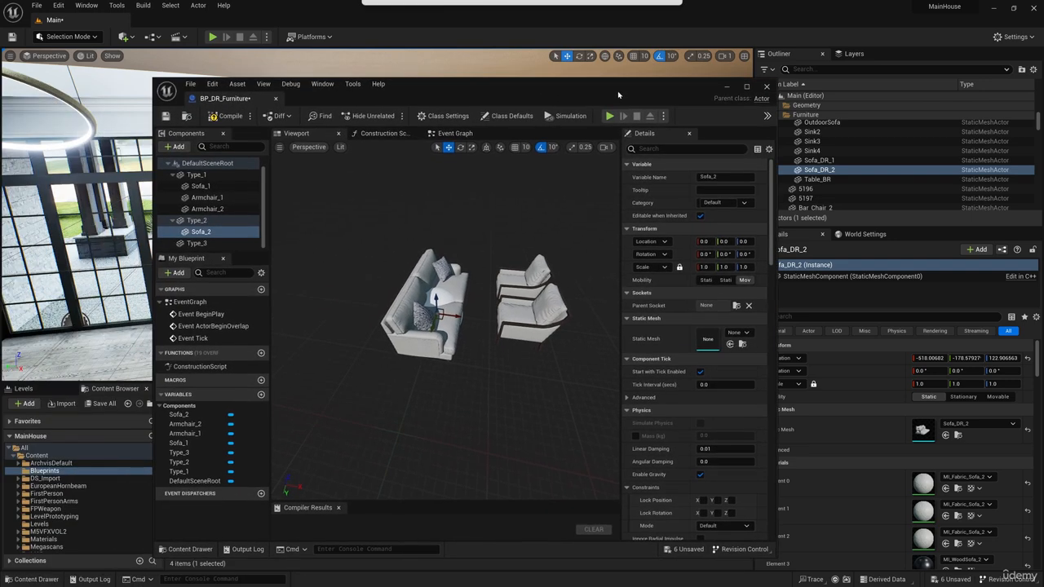
{"action": "left_click", "coordinate": [729, 332]}
{"action": "type", "text": "sofa dr"}
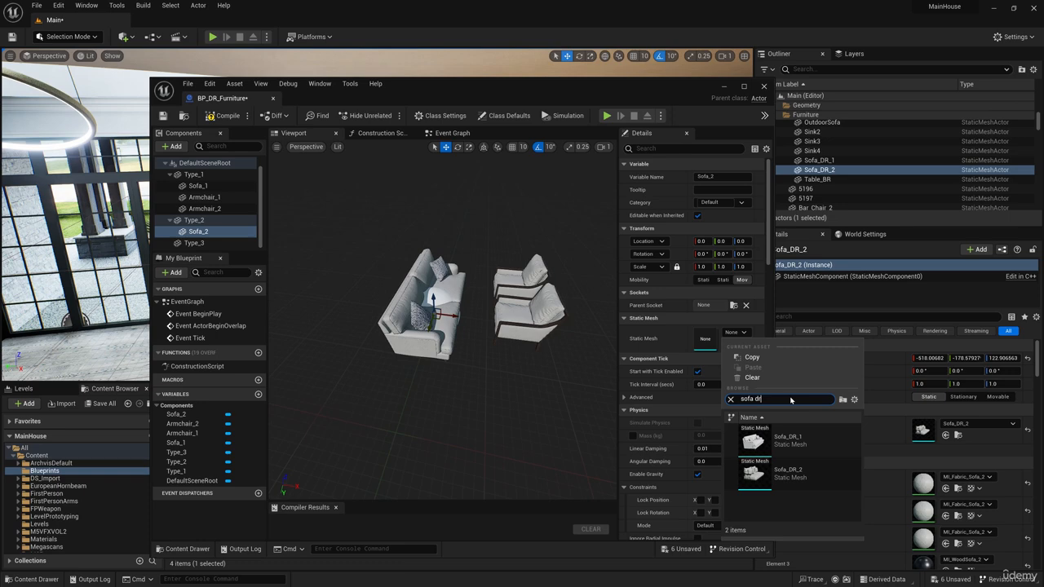
{"action": "left_click", "coordinate": [784, 472]}
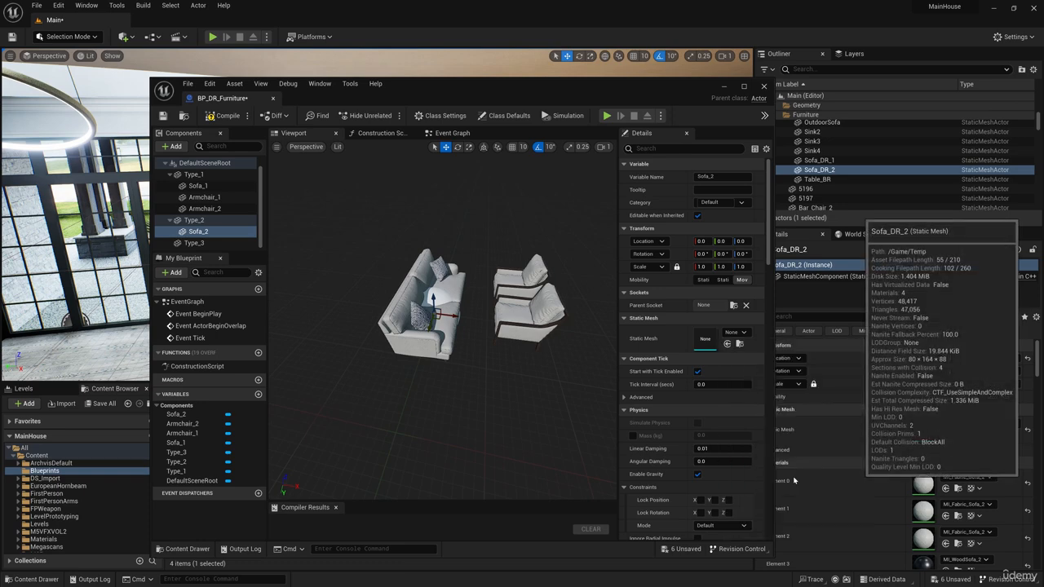
{"action": "left_click_drag", "start_coordinate": [432, 320], "coordinate": [430, 309]}
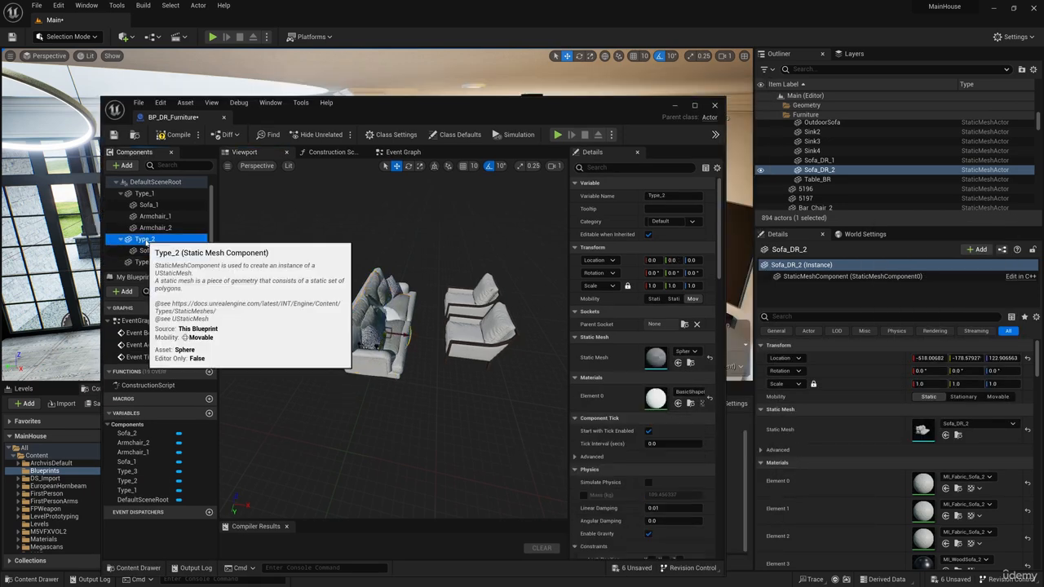
Add another Static Mesh component under Type_2 and name it Armchair_3
{"action": "left_click", "coordinate": [144, 239]}
{"action": "left_click", "coordinate": [122, 166]}
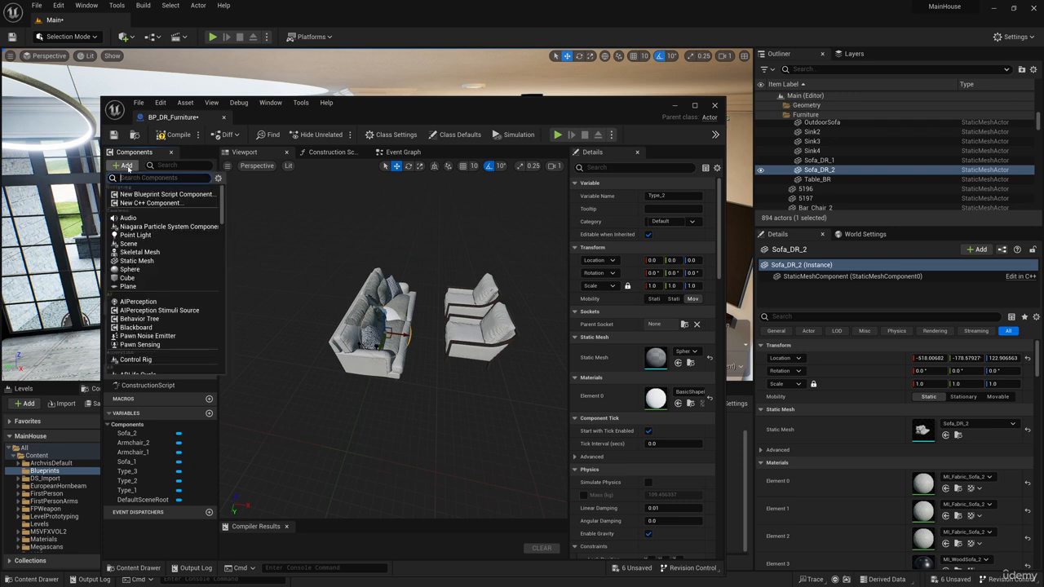
{"action": "left_click", "coordinate": [136, 260]}
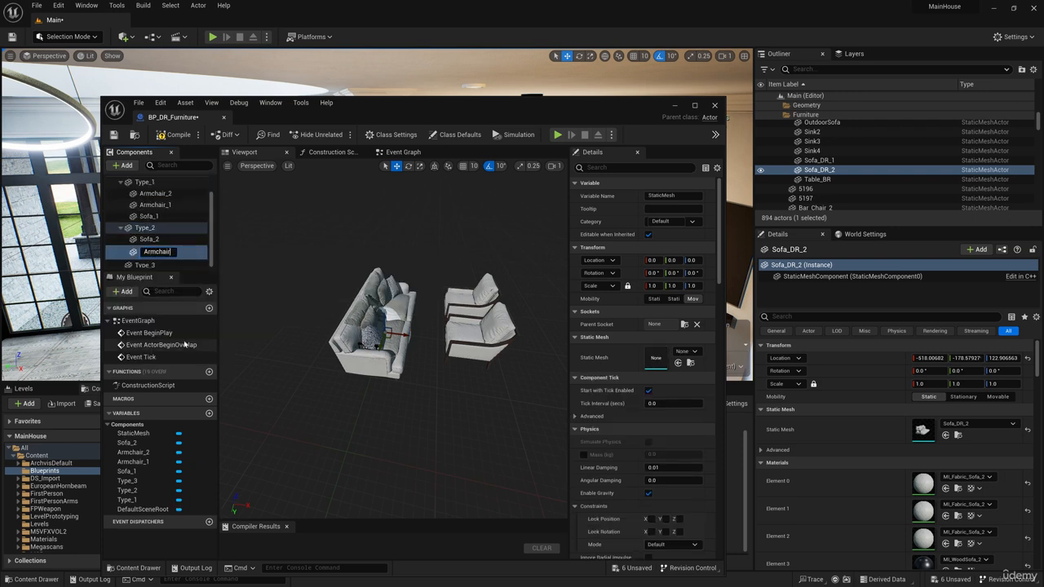
{"action": "type", "text": "Armchair_3"}
{"action": "key", "text": "Return"}
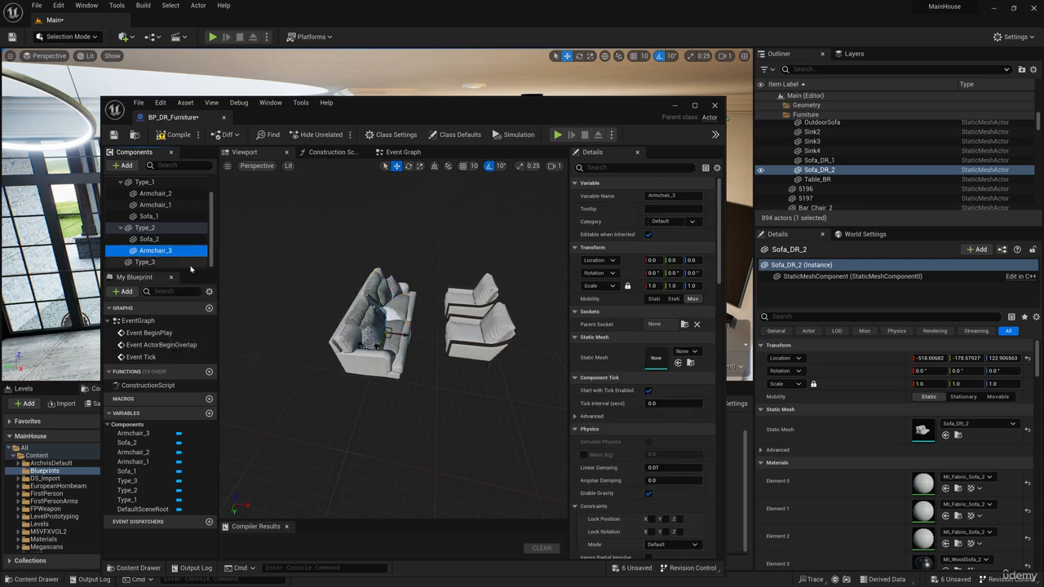
Assign the living-area armchair's mesh, Amchair_DR, to Armchair_3 and move the component about 144 units along X away from the sofa
{"action": "left_click_drag", "start_coordinate": [623, 115], "coordinate": [349, 136]}
{"action": "right_click_drag", "start_coordinate": [579, 323], "coordinate": [579, 416]}
{"action": "left_click", "coordinate": [579, 323]}
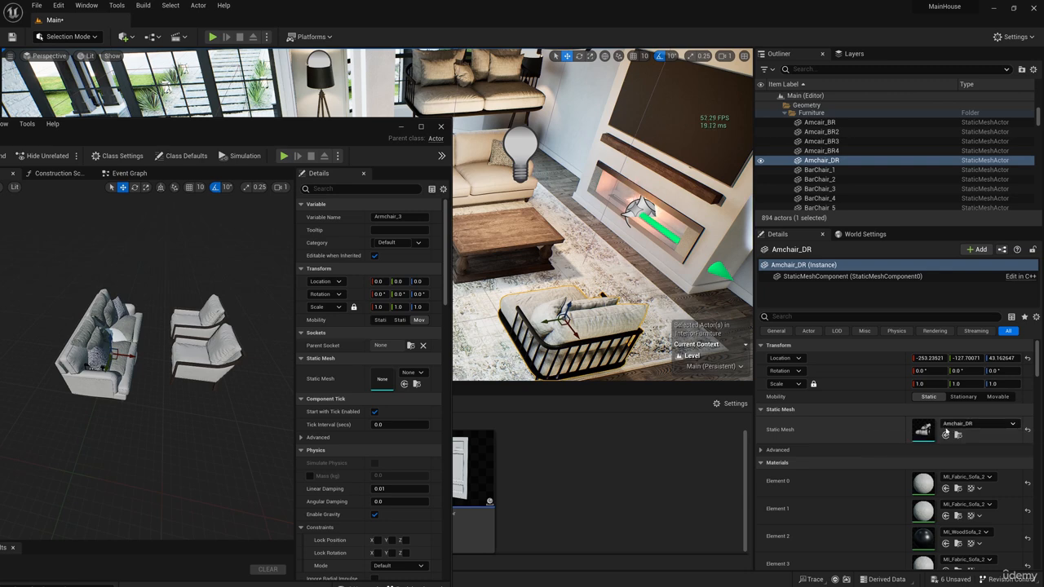
{"action": "left_click_drag", "start_coordinate": [332, 137], "coordinate": [453, 87]}
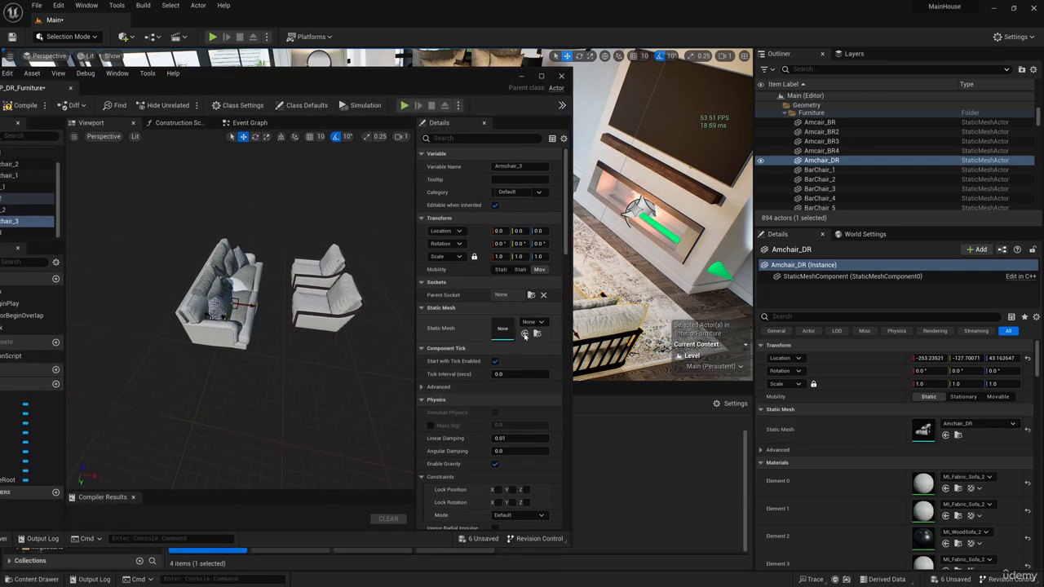
{"action": "left_click", "coordinate": [534, 322]}
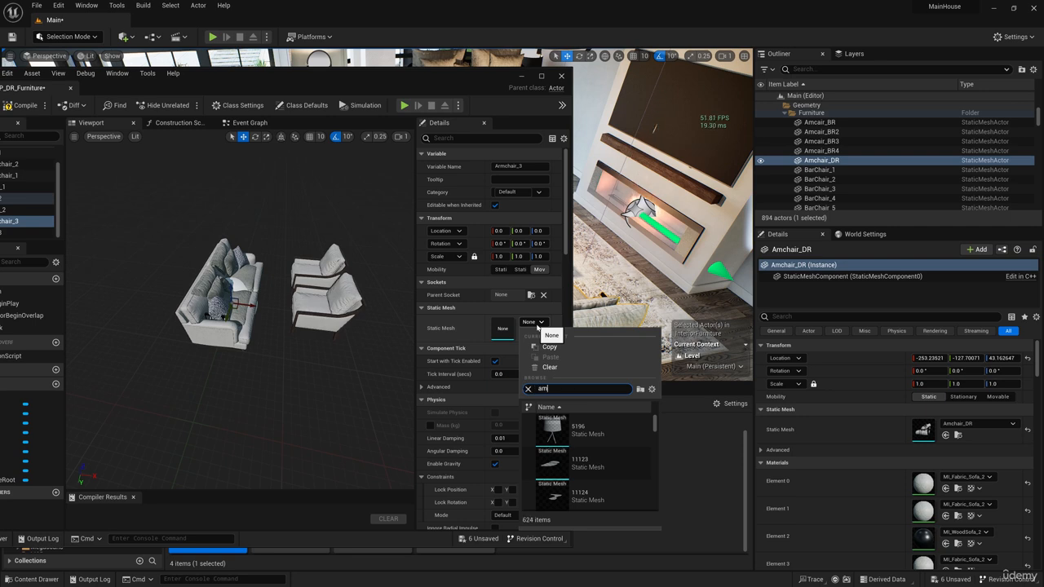
{"action": "type", "text": "amch"}
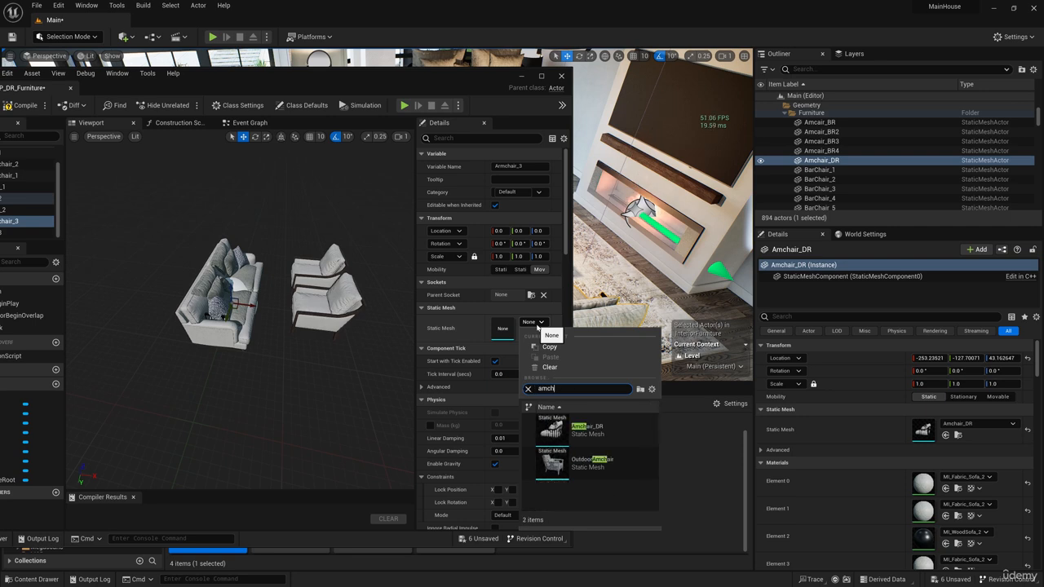
{"action": "left_click", "coordinate": [589, 429]}
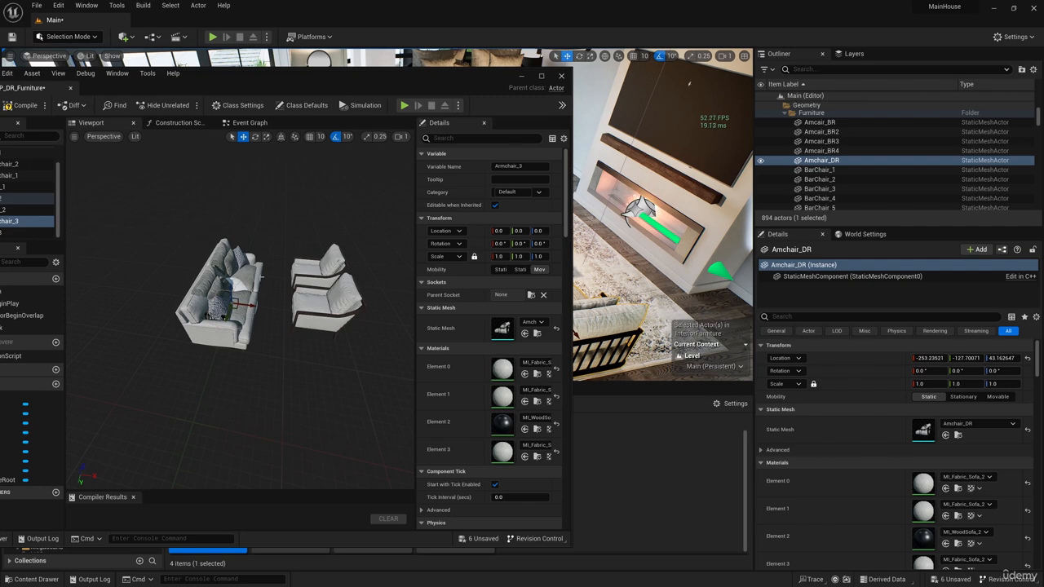
{"action": "left_click_drag", "start_coordinate": [245, 305], "coordinate": [319, 314]}
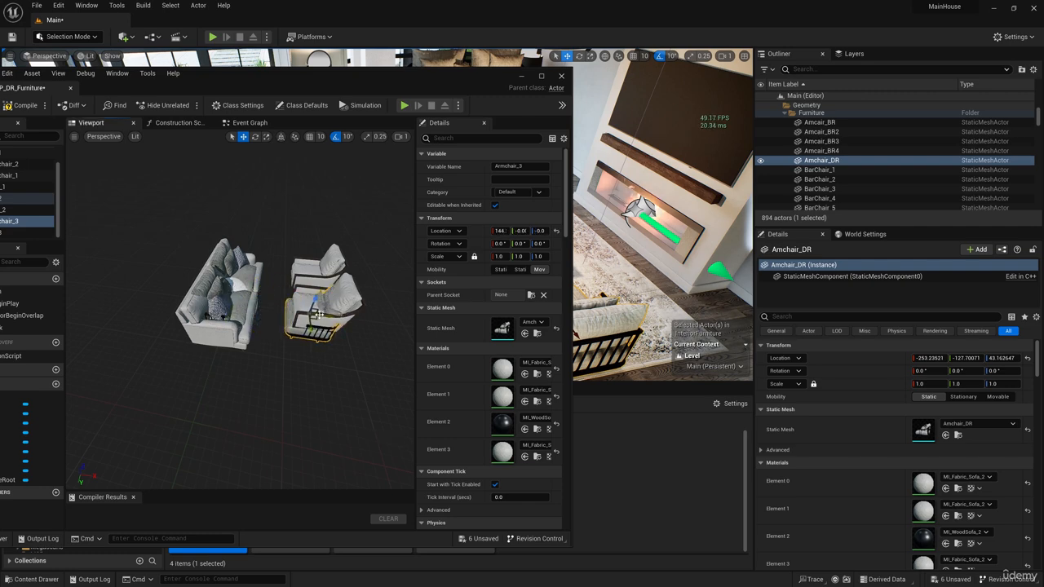
Duplicate Armchair_3 as Armchair_4 under Type_2 and move the copy about 96 units along negative Y beside the original armchair
{"action": "left_click_drag", "start_coordinate": [196, 80], "coordinate": [398, 62]}
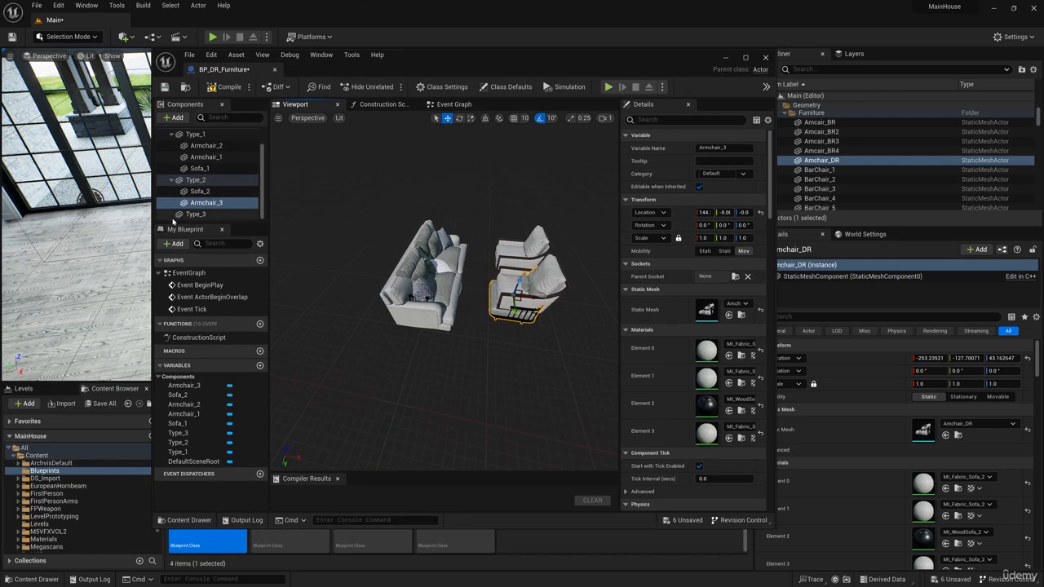
{"action": "right_click", "coordinate": [214, 203]}
{"action": "left_click", "coordinate": [248, 279]}
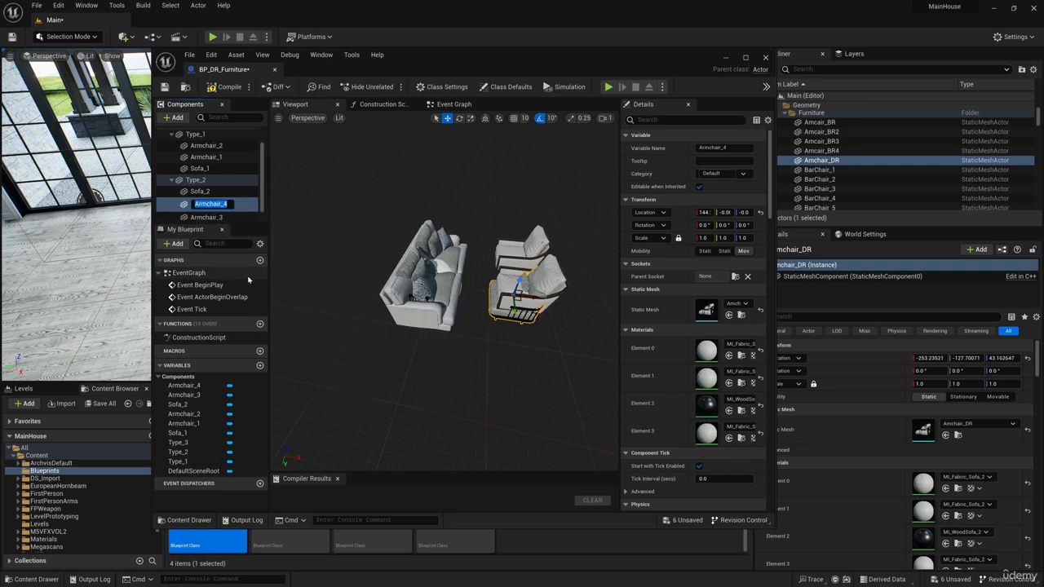
{"action": "left_click", "coordinate": [196, 180]}
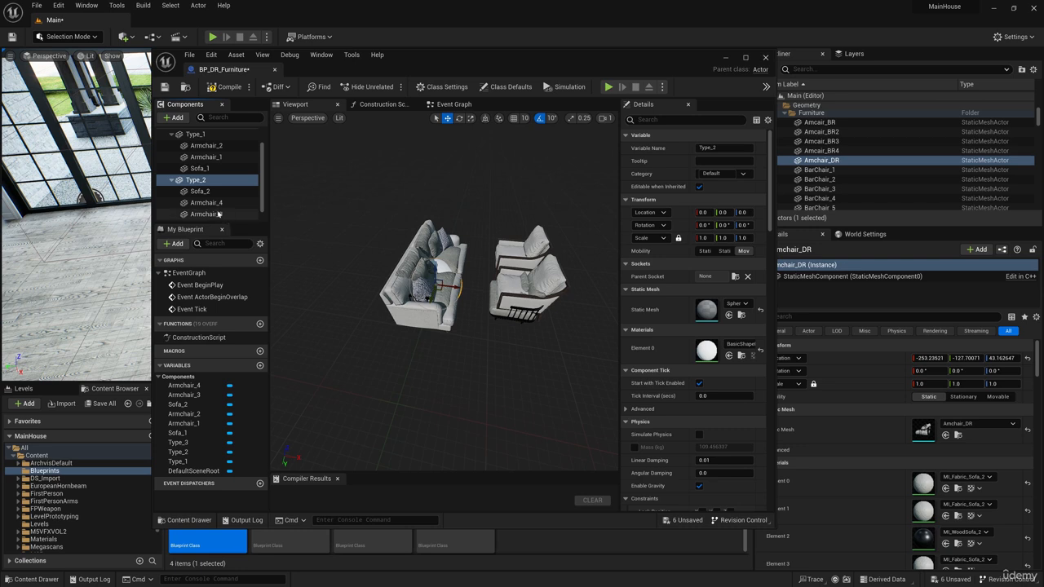
{"action": "left_click", "coordinate": [215, 203]}
{"action": "left_click_drag", "start_coordinate": [513, 310], "coordinate": [509, 274]}
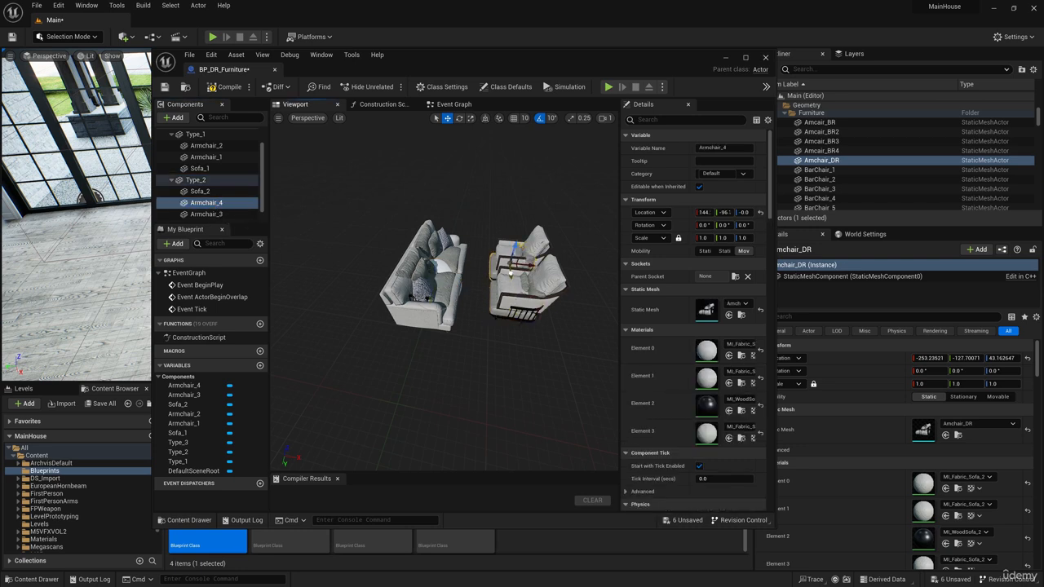
Add a Static Mesh component named Armchair_5 as a child of Type_3
{"action": "left_click", "coordinate": [172, 180]}
{"action": "left_click", "coordinate": [194, 214]}
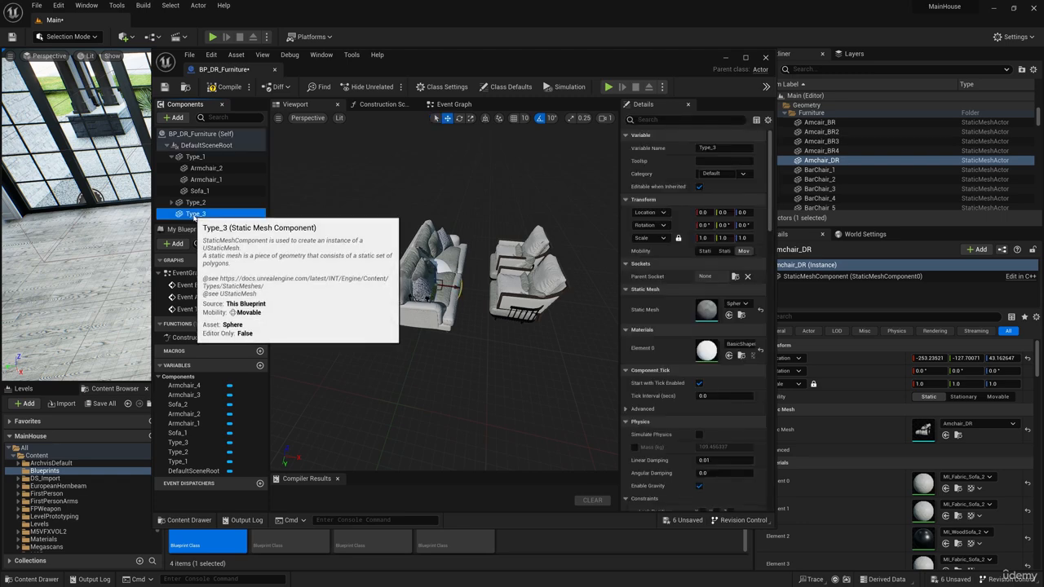
{"action": "left_click", "coordinate": [175, 117]}
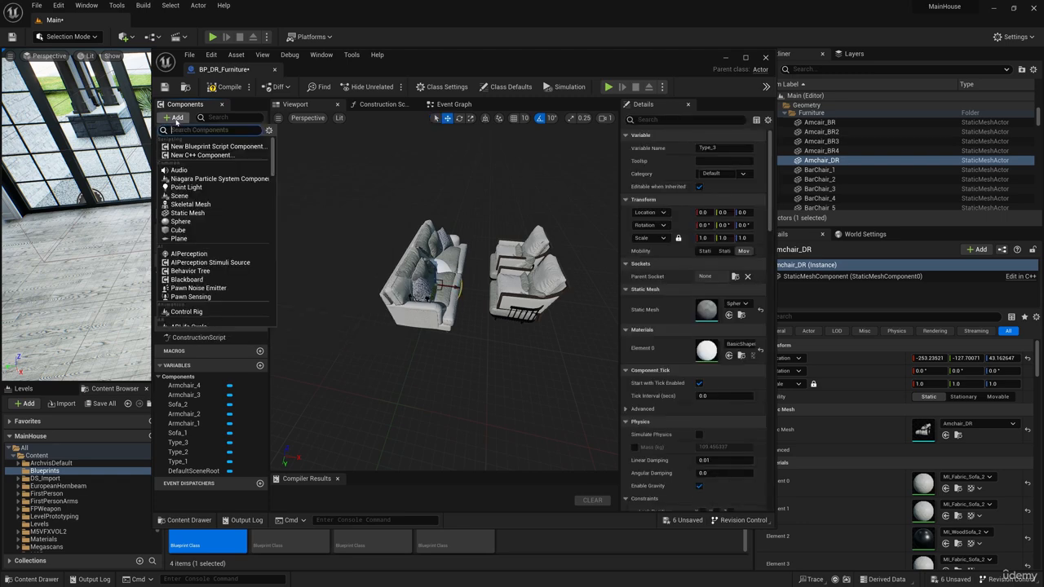
{"action": "left_click", "coordinate": [187, 212]}
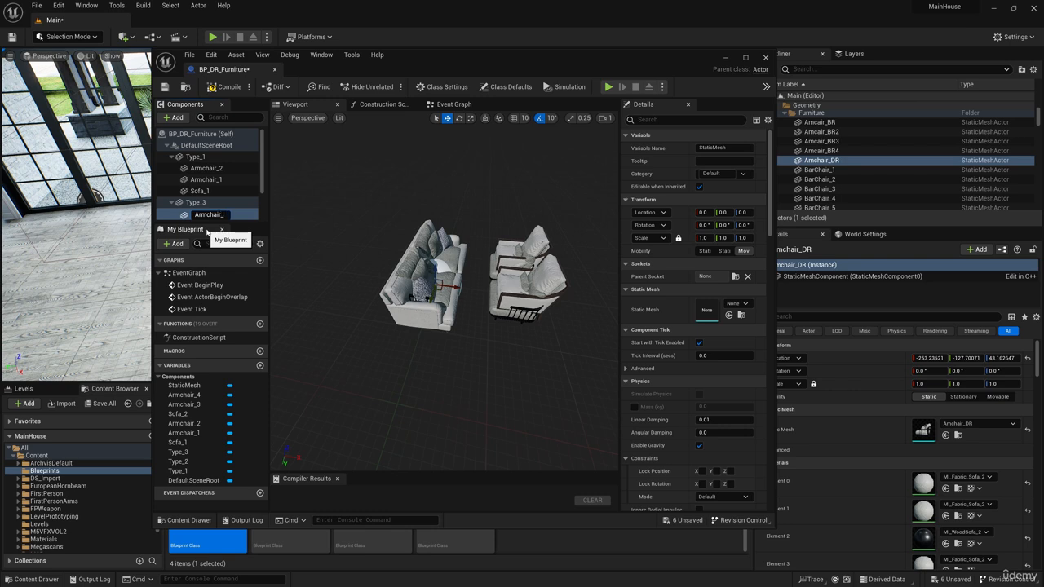
{"action": "key", "text": "Return"}
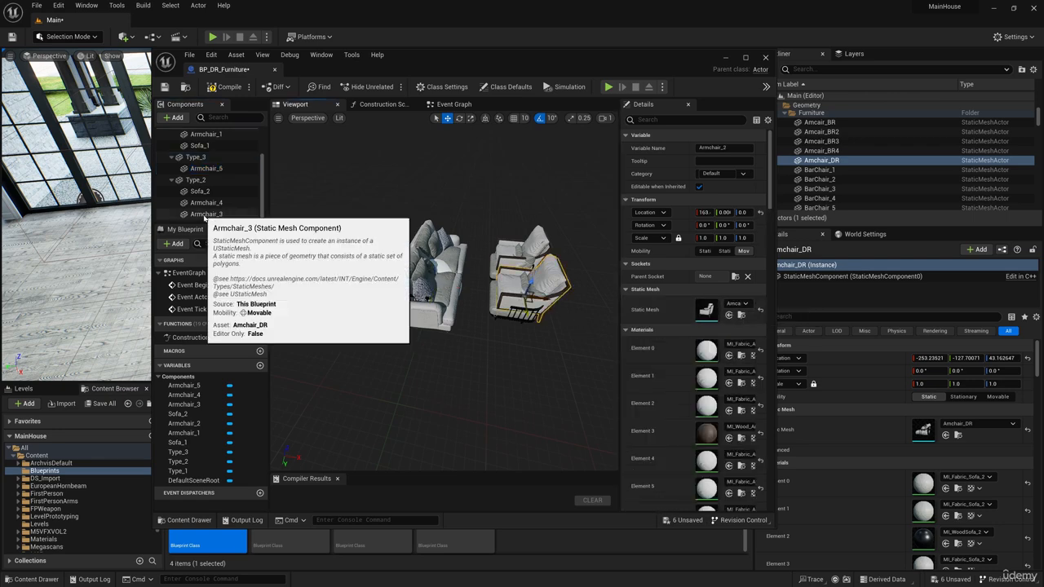
Search the meshes for "amc" and assign Amcair_BR as Armchair_5's static mesh
{"action": "left_click", "coordinate": [215, 169]}
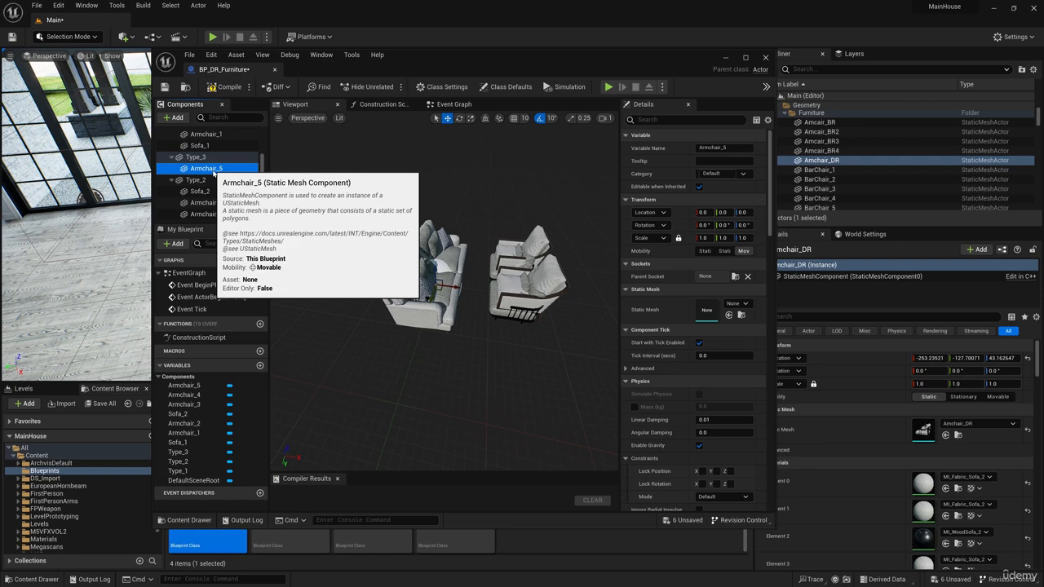
{"action": "left_click", "coordinate": [737, 303]}
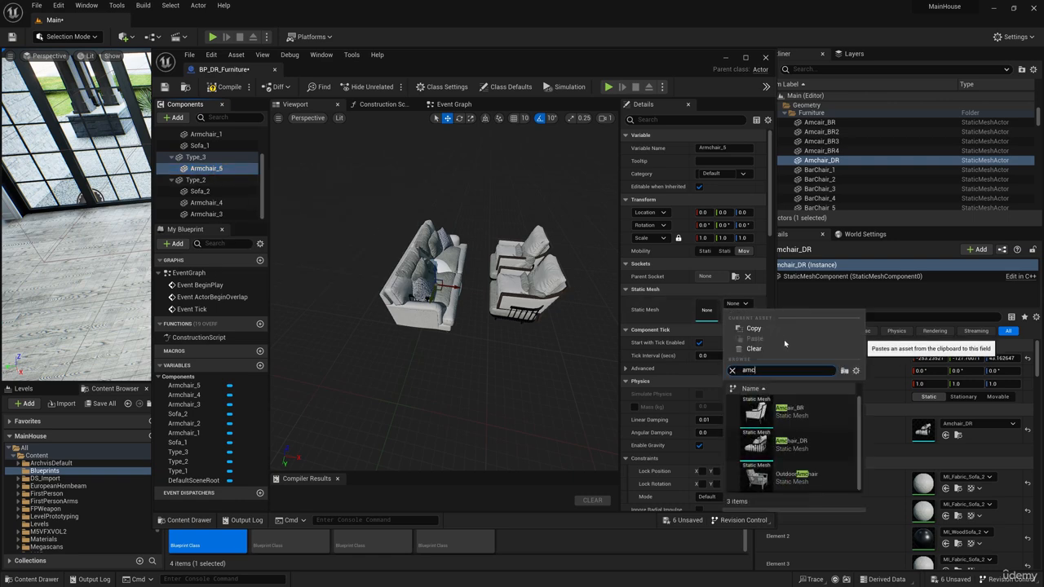
{"action": "left_click", "coordinate": [797, 412]}
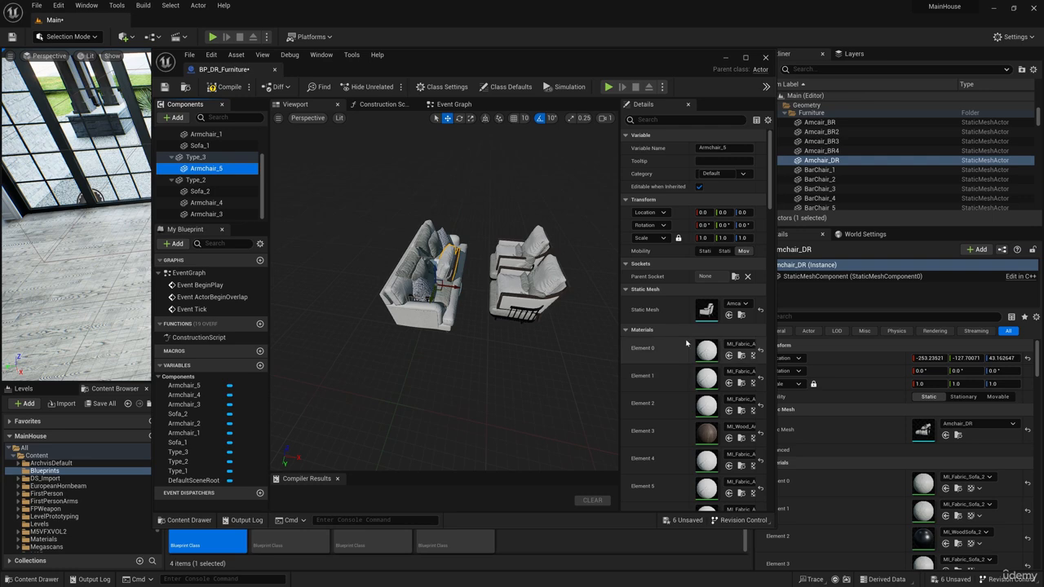
Duplicate the armchair component three times under Type_3 to make Armchair_6, Armchair_7 and Armchair_8
{"action": "right_click", "coordinate": [194, 170]}
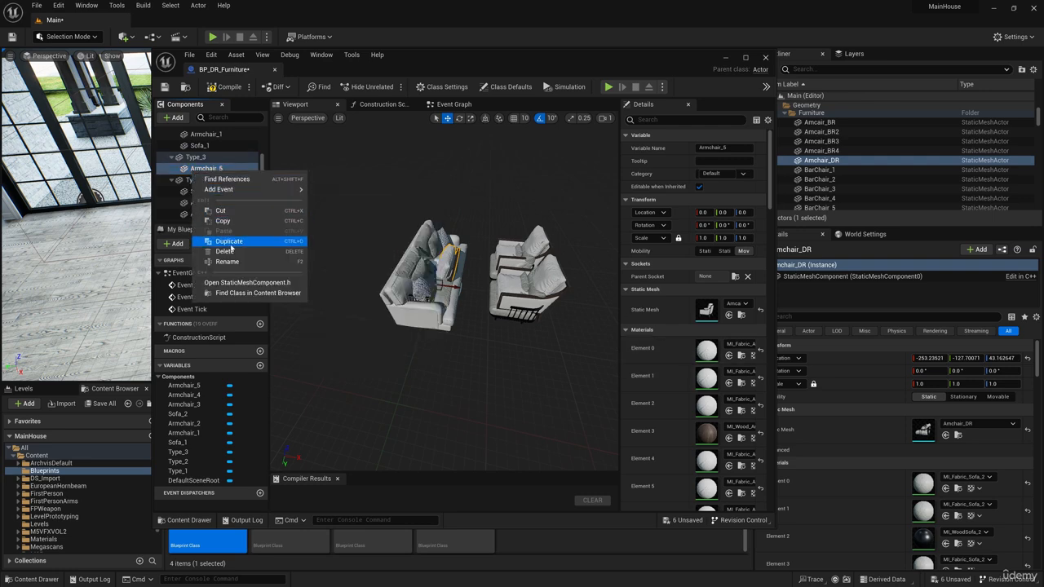
{"action": "left_click", "coordinate": [229, 241]}
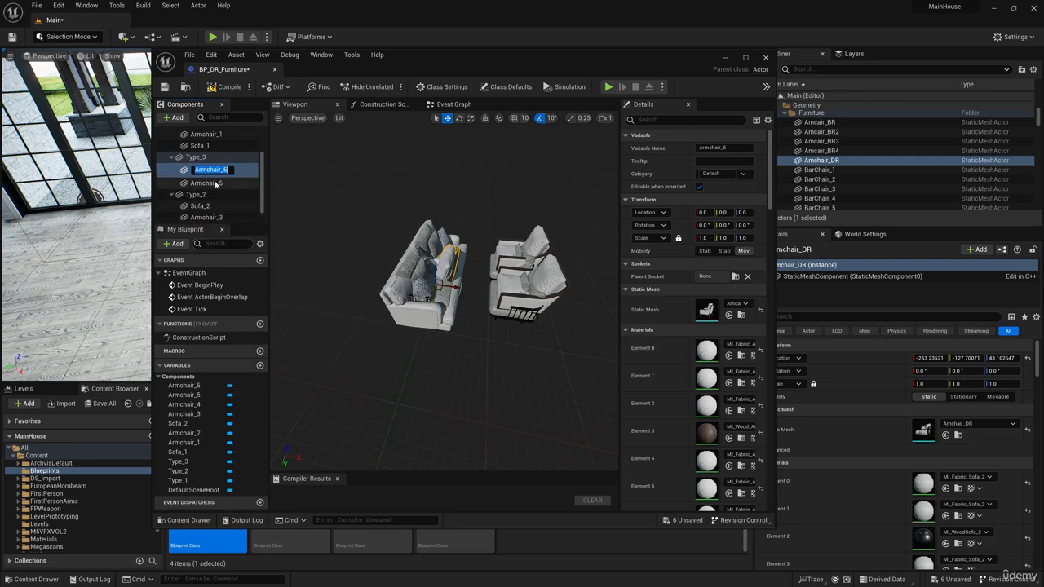
{"action": "key", "text": "Return"}
{"action": "right_click", "coordinate": [212, 169]}
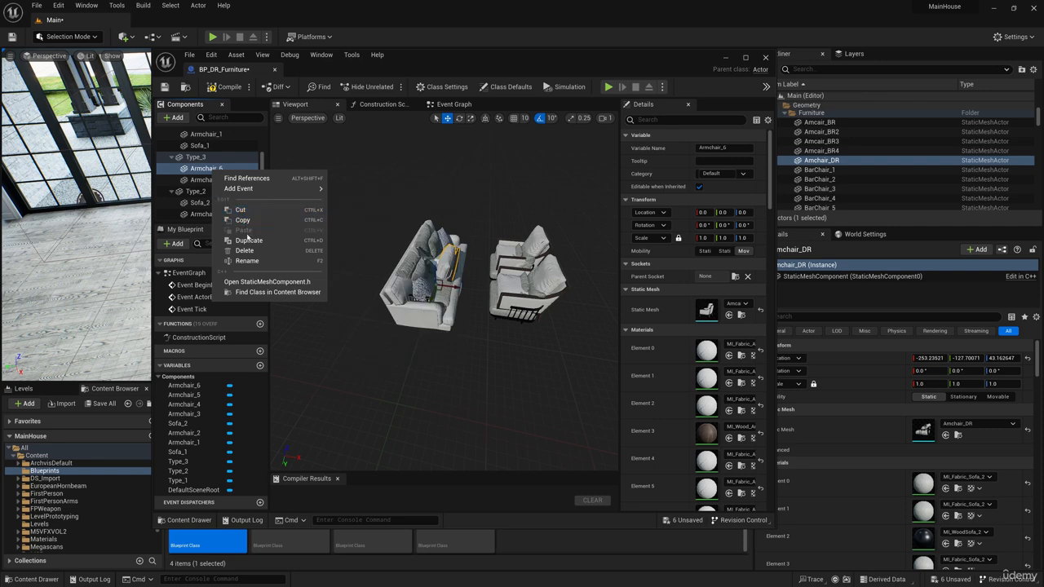
{"action": "left_click", "coordinate": [247, 240]}
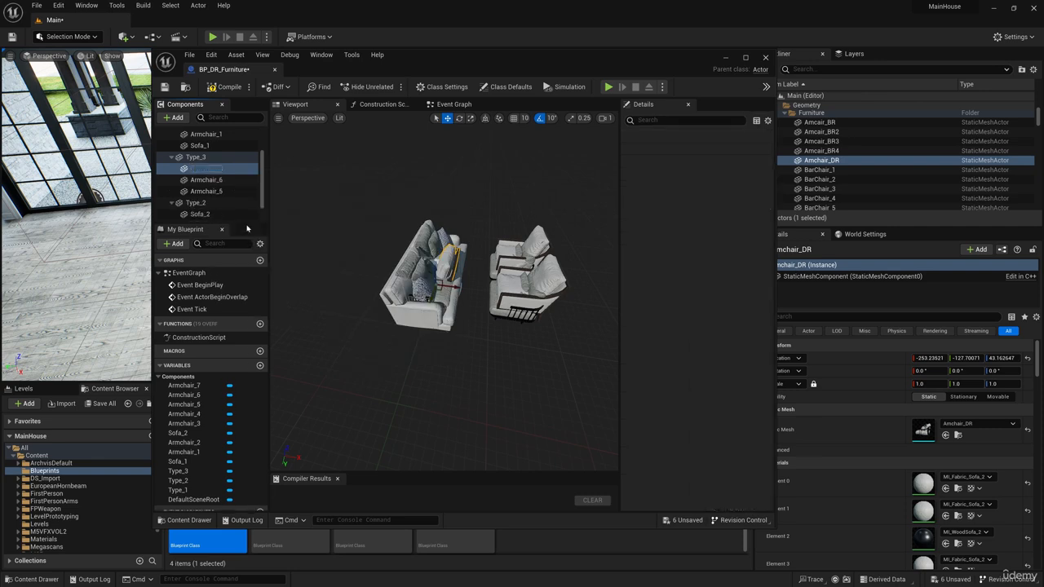
{"action": "left_click", "coordinate": [206, 169]}
{"action": "right_click", "coordinate": [210, 170]}
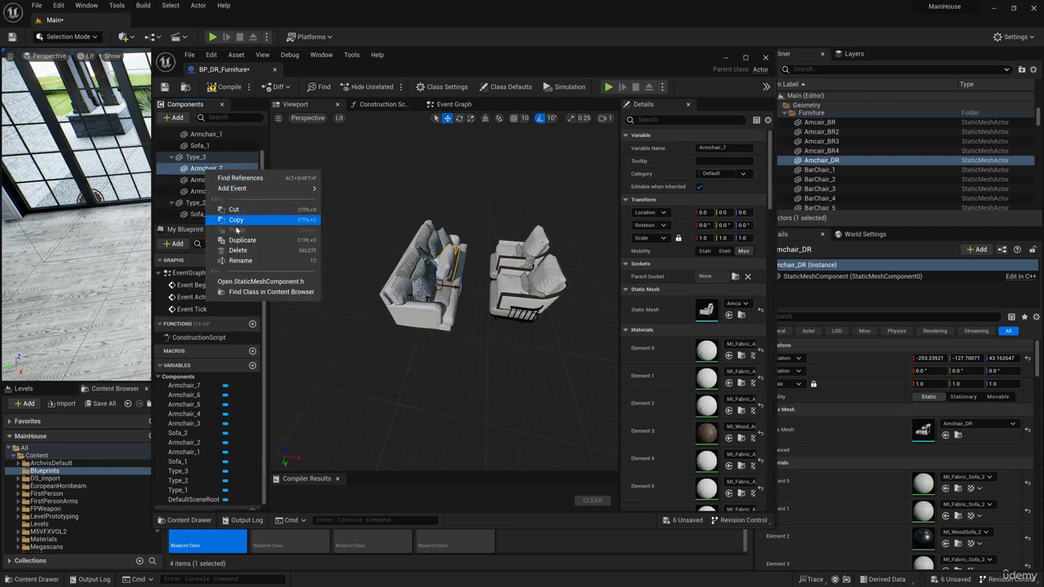
{"action": "left_click", "coordinate": [241, 239]}
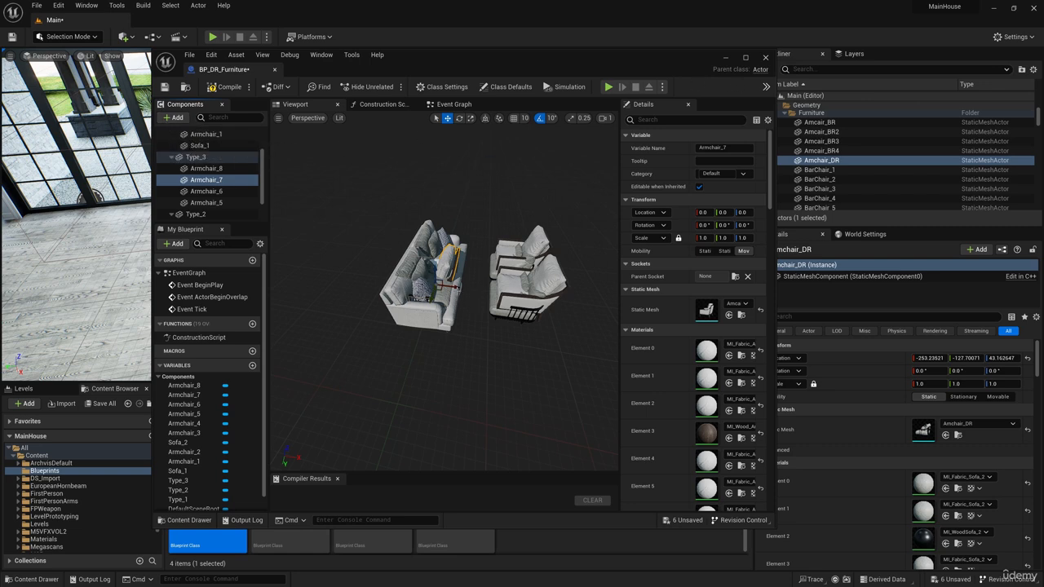
Arrange the four Type_3 armchairs as two facing pairs, one beyond Type_2's armchairs and one behind the sofas, and collapse the component groups
{"action": "left_click_drag", "start_coordinate": [456, 288], "coordinate": [603, 310]}
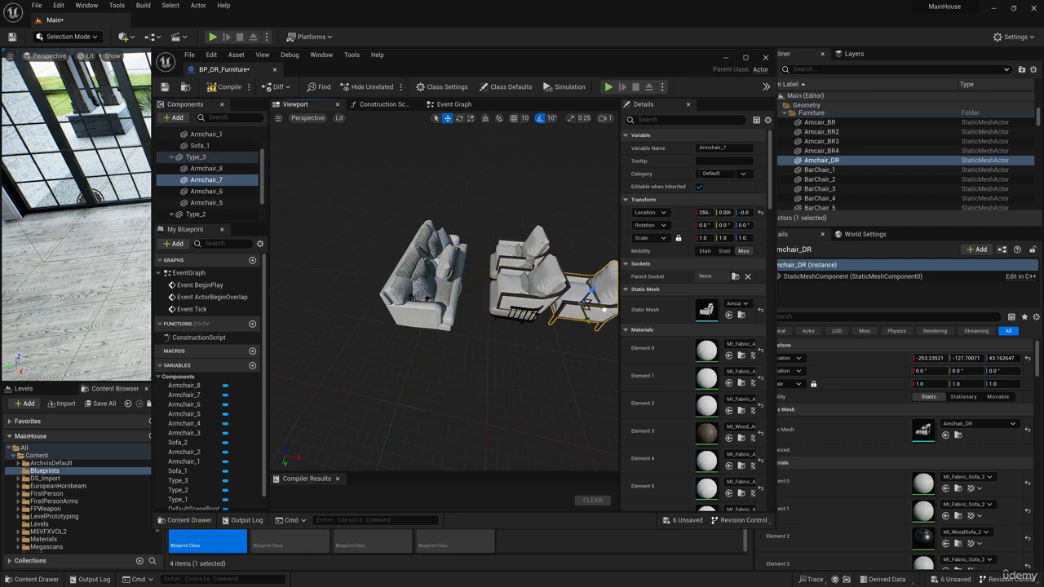
{"action": "left_click", "coordinate": [459, 263]}
{"action": "left_click_drag", "start_coordinate": [450, 283], "coordinate": [567, 254]}
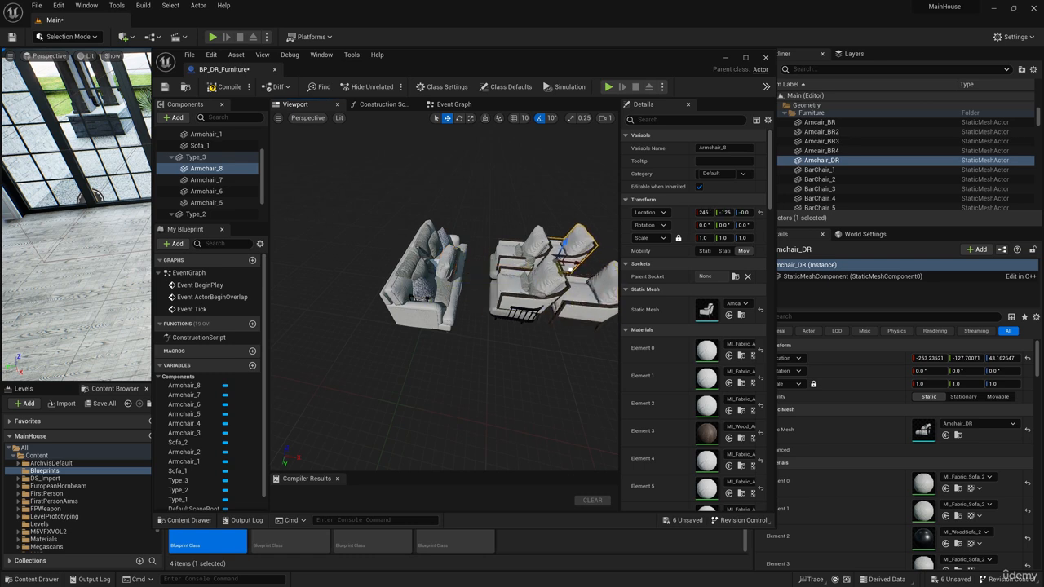
{"action": "left_click", "coordinate": [455, 266]}
{"action": "left_click_drag", "start_coordinate": [453, 287], "coordinate": [342, 330]}
{"action": "left_click", "coordinate": [447, 281]}
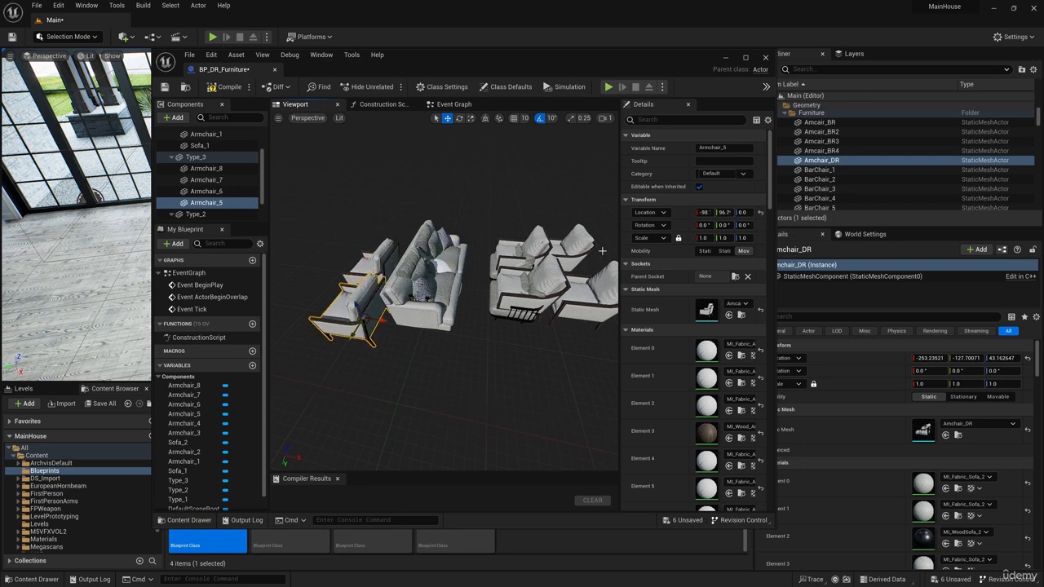
{"action": "left_click", "coordinate": [172, 157]}
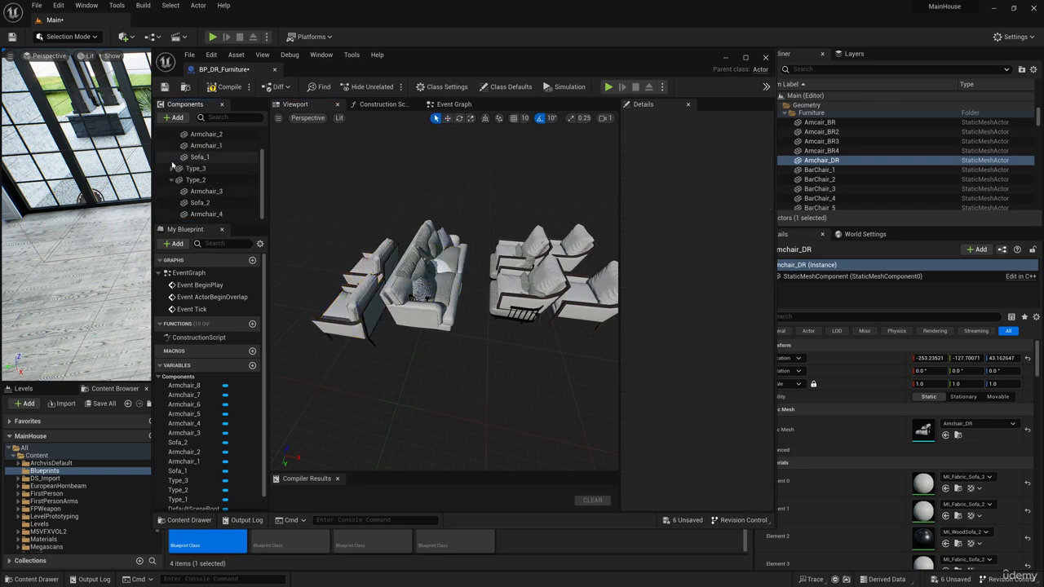
{"action": "scroll", "coordinate": [174, 172], "scroll_direction": "up", "scroll_amount": 2}
{"action": "left_click", "coordinate": [171, 158]}
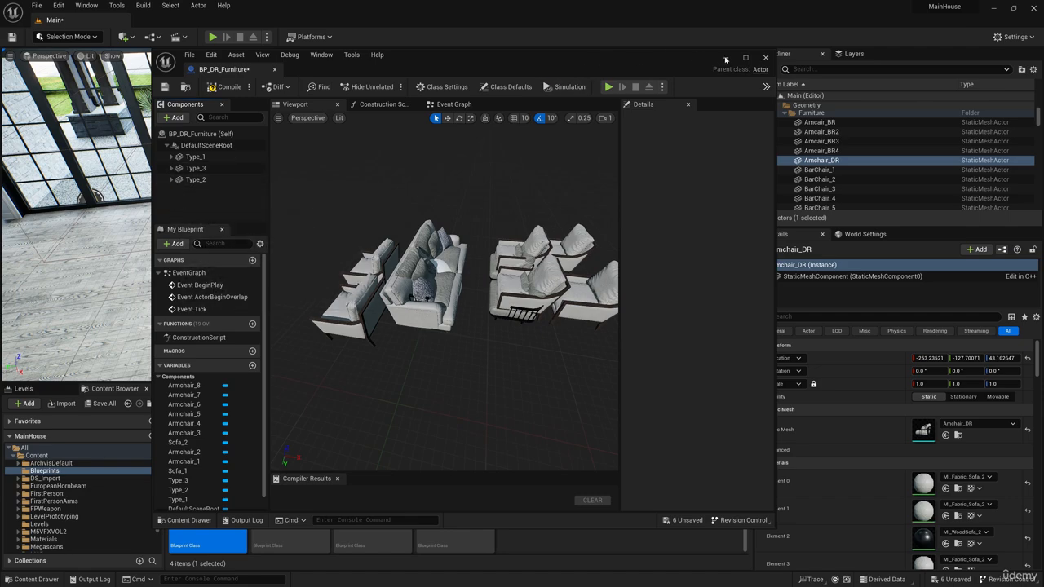
Return to the level and delete the raised Sofa_DR_2, the sofa beneath it and the armchair from the living area
{"action": "left_click", "coordinate": [725, 58]}
{"action": "mouse_move", "coordinate": [427, 247]}
{"action": "right_mouse_down"}
{"action": "mouse_move", "coordinate": [445, 254]}
{"action": "mouse_move", "coordinate": [440, 220]}
{"action": "mouse_move", "coordinate": [426, 247]}
{"action": "right_mouse_up"}
{"action": "left_click", "coordinate": [371, 296]}
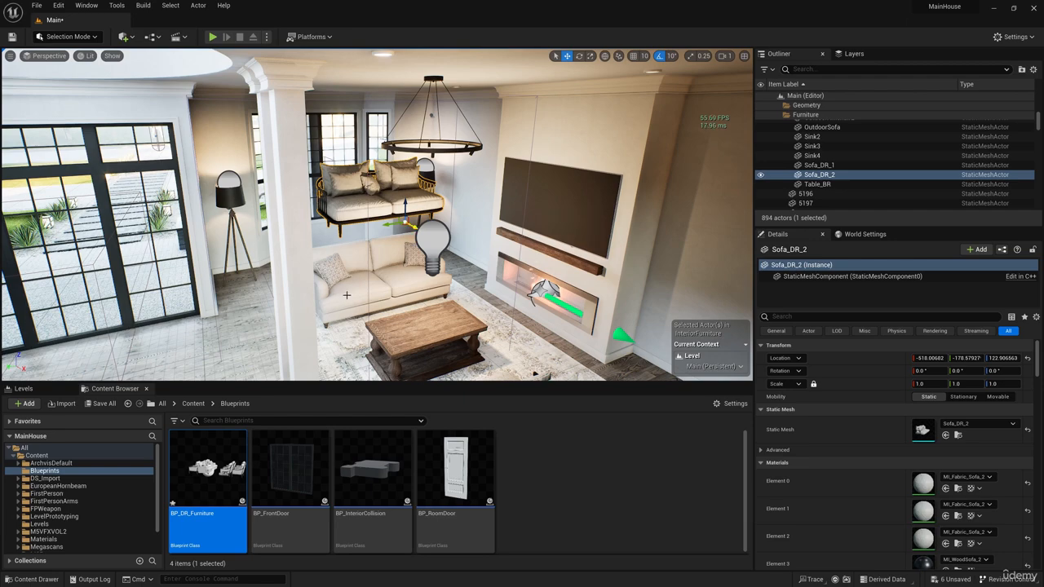
{"action": "left_click", "coordinate": [347, 295], "text": "ctrl"}
{"action": "right_click_drag", "start_coordinate": [347, 295], "coordinate": [364, 351]}
{"action": "left_click", "coordinate": [470, 310], "text": "ctrl"}
{"action": "key", "text": "Delete"}
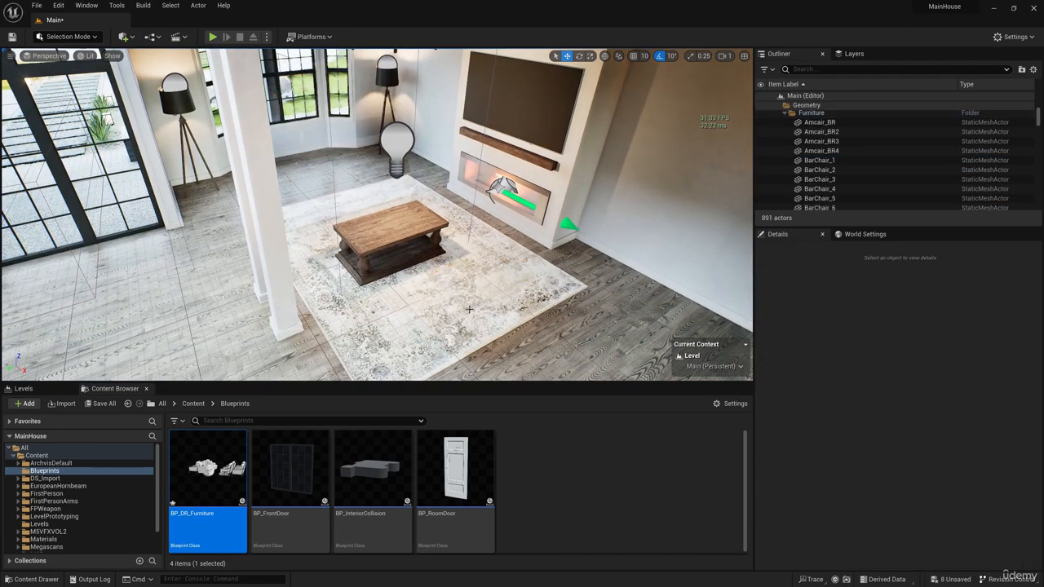
Place BP_DR_Furniture around the living-area coffee table and raise it to about 26.7 on Z so the furniture stands on the floor
{"action": "right_click_drag", "start_coordinate": [469, 310], "coordinate": [444, 327]}
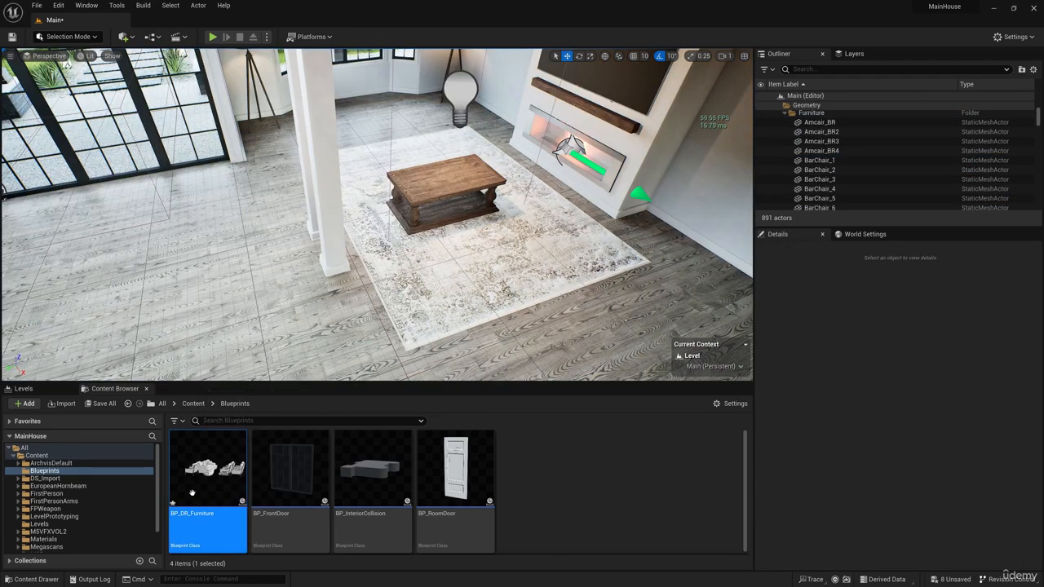
{"action": "left_click_drag", "start_coordinate": [191, 493], "coordinate": [399, 172]}
{"action": "right_click_drag", "start_coordinate": [399, 171], "coordinate": [469, 139]}
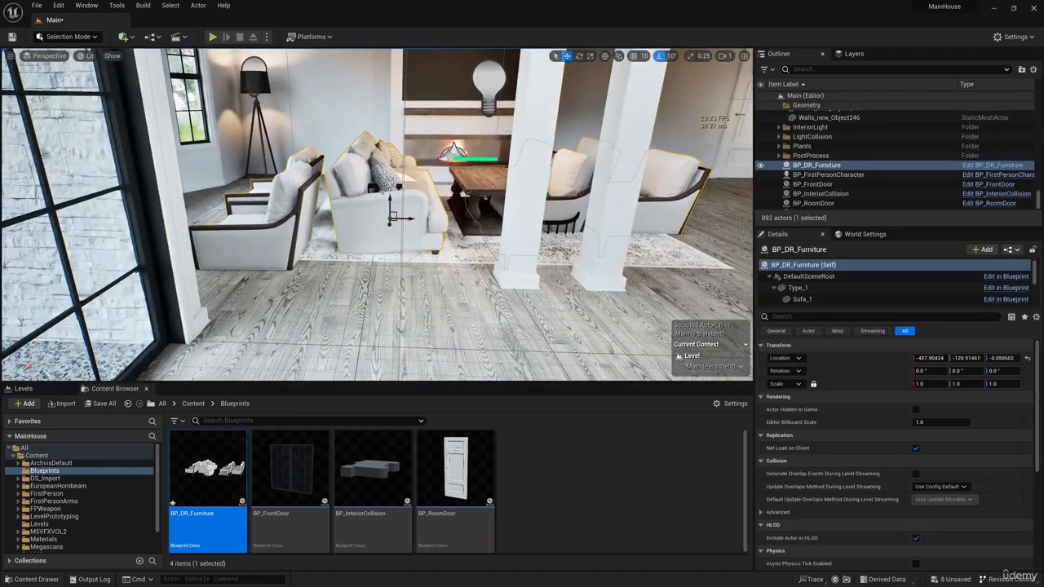
{"action": "left_click_drag", "start_coordinate": [389, 201], "coordinate": [390, 177]}
{"action": "right_click_drag", "start_coordinate": [391, 177], "coordinate": [350, 175]}
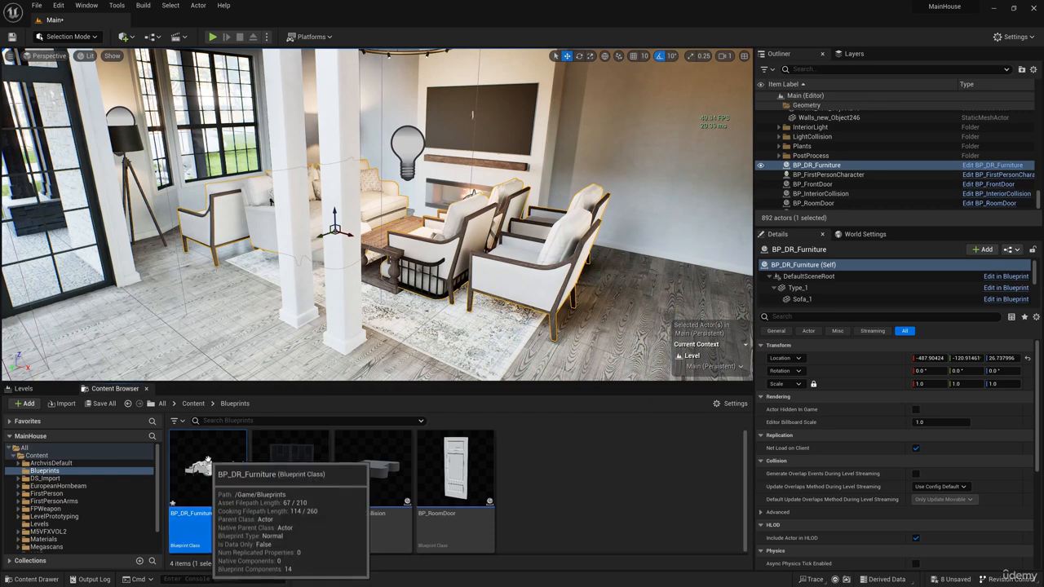
Open BP_DR_Furniture for editing, check the Type_1 and Type_2 component groups, and filter Type_2's properties by "vis"
{"action": "double_click", "coordinate": [214, 463]}
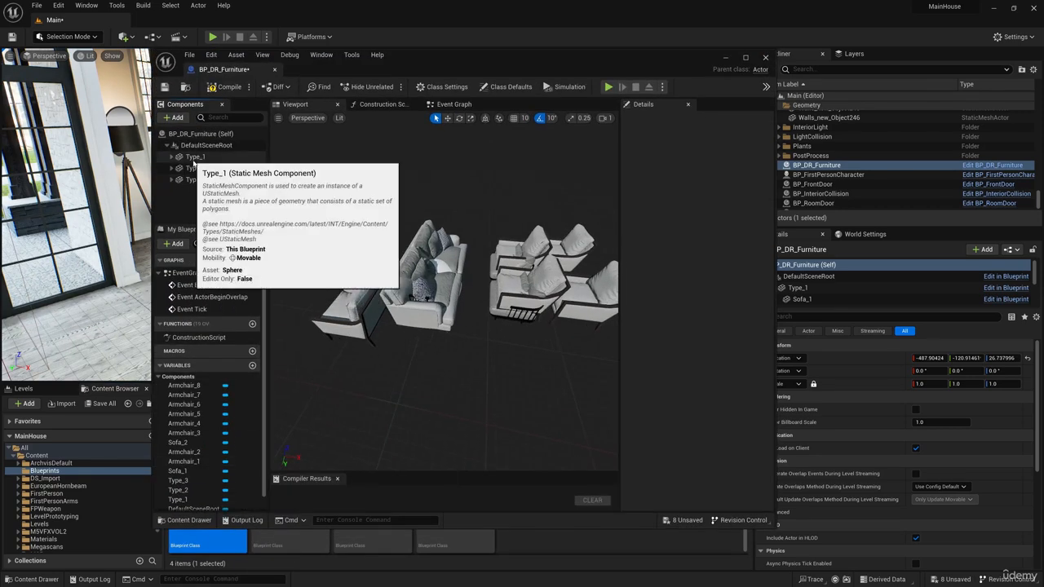
{"action": "left_click", "coordinate": [173, 159]}
{"action": "left_click", "coordinate": [172, 157]}
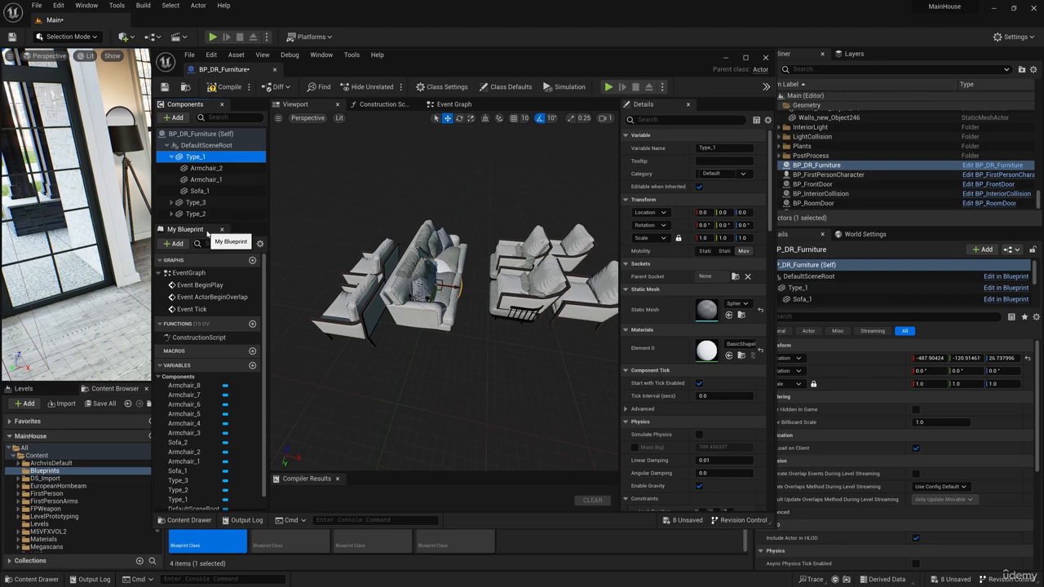
{"action": "left_click", "coordinate": [171, 157]}
{"action": "left_click", "coordinate": [171, 179]}
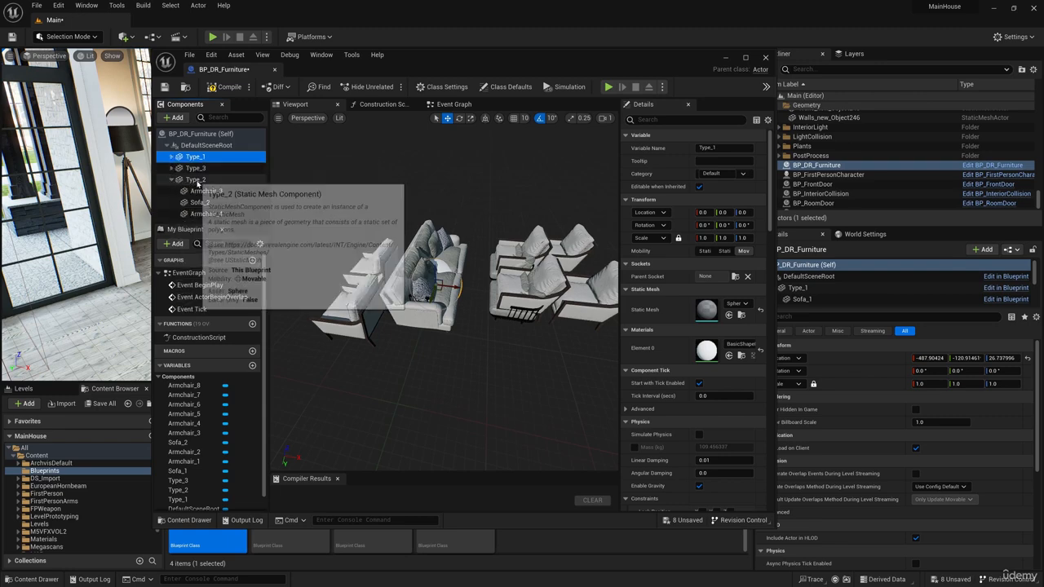
{"action": "left_click", "coordinate": [196, 180]}
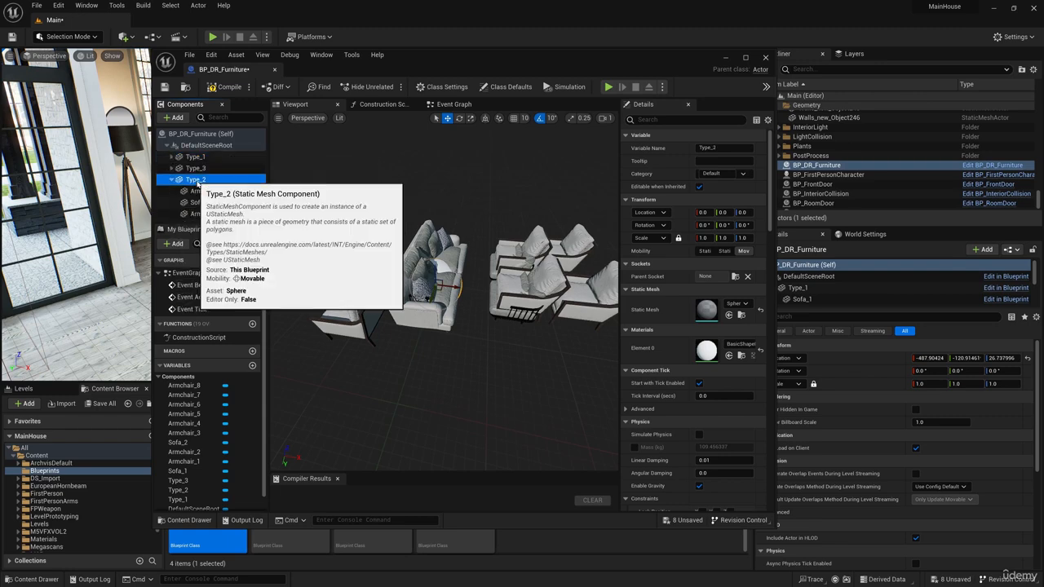
{"action": "type", "text": "vi"}
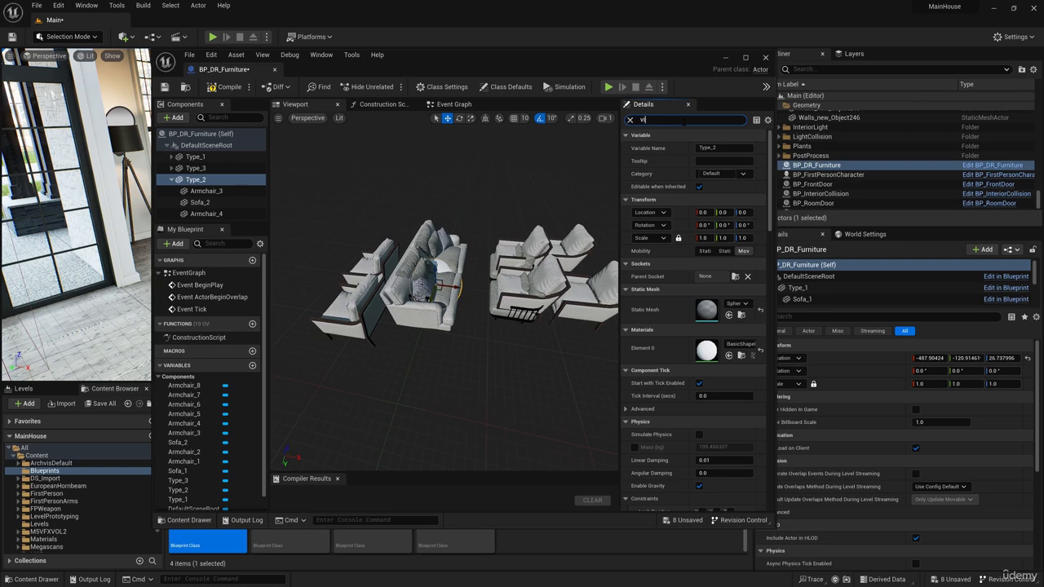
{"action": "type", "text": "s"}
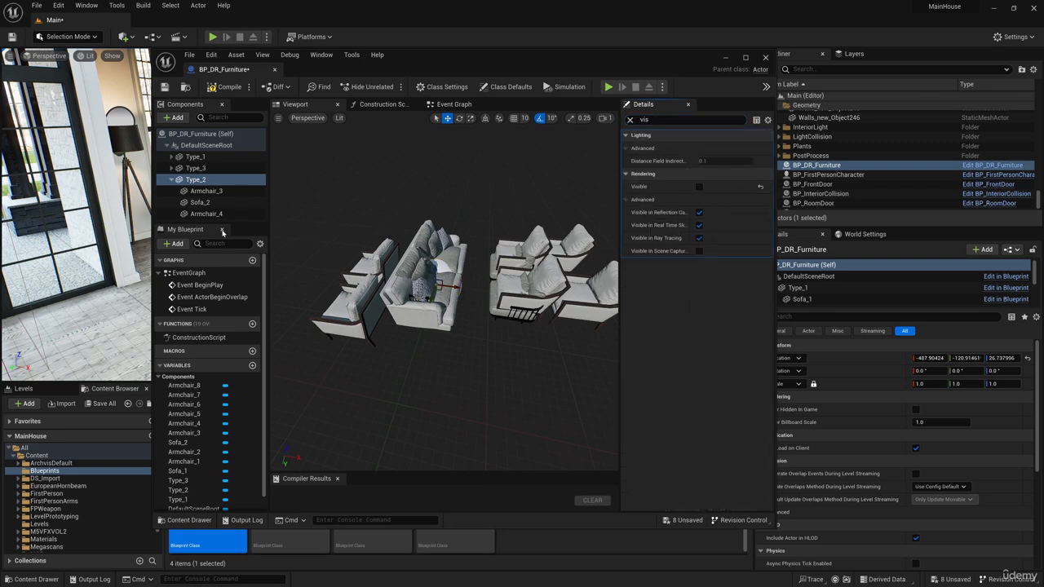
Turn off Visible for Armchair_3, Sofa_2 and Armchair_4 under Type_2
{"action": "left_click", "coordinate": [195, 156]}
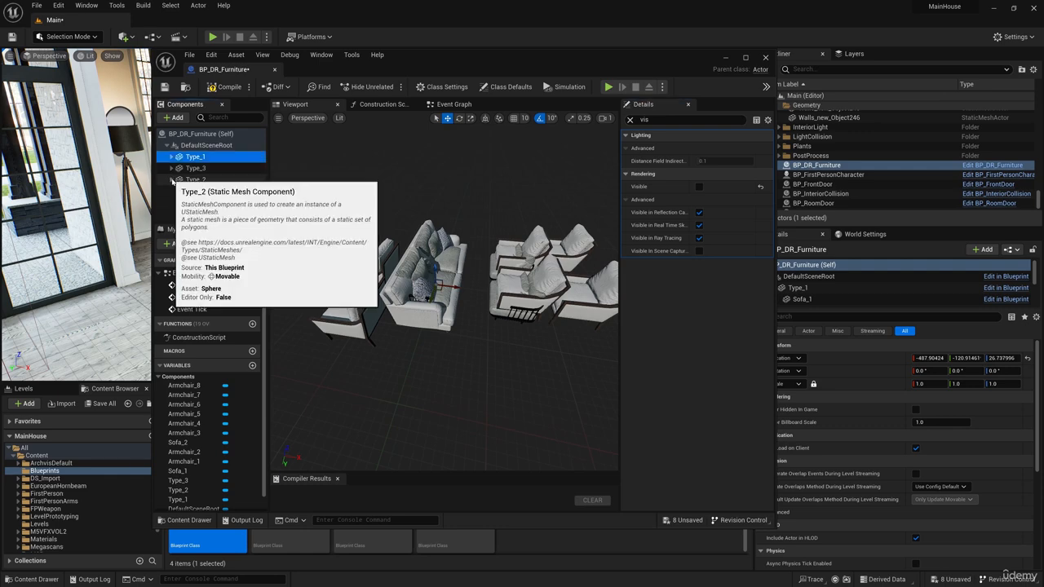
{"action": "left_click", "coordinate": [205, 191]}
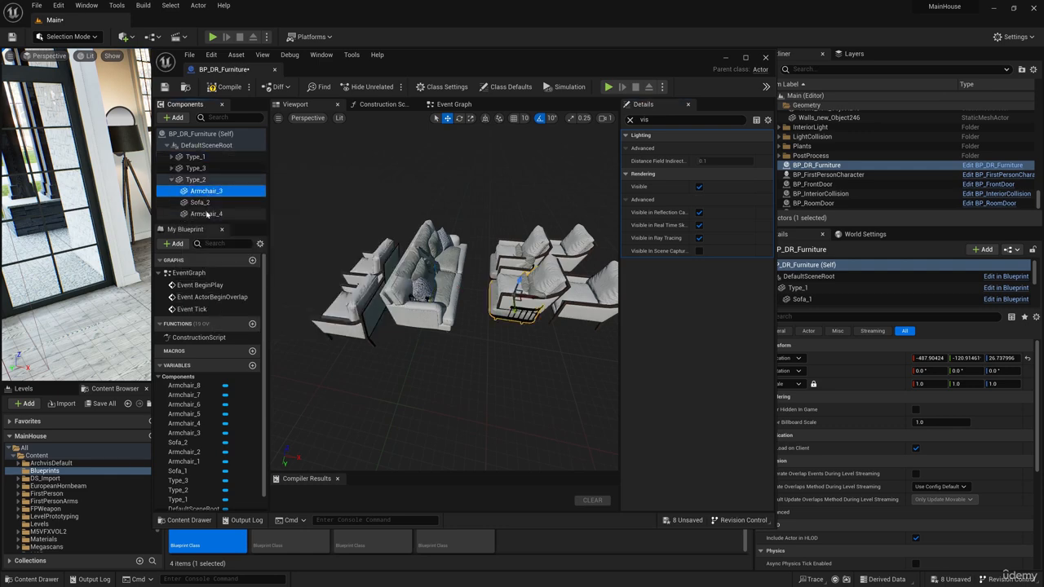
{"action": "left_click", "coordinate": [206, 213], "text": "shift"}
{"action": "left_click", "coordinate": [698, 187]}
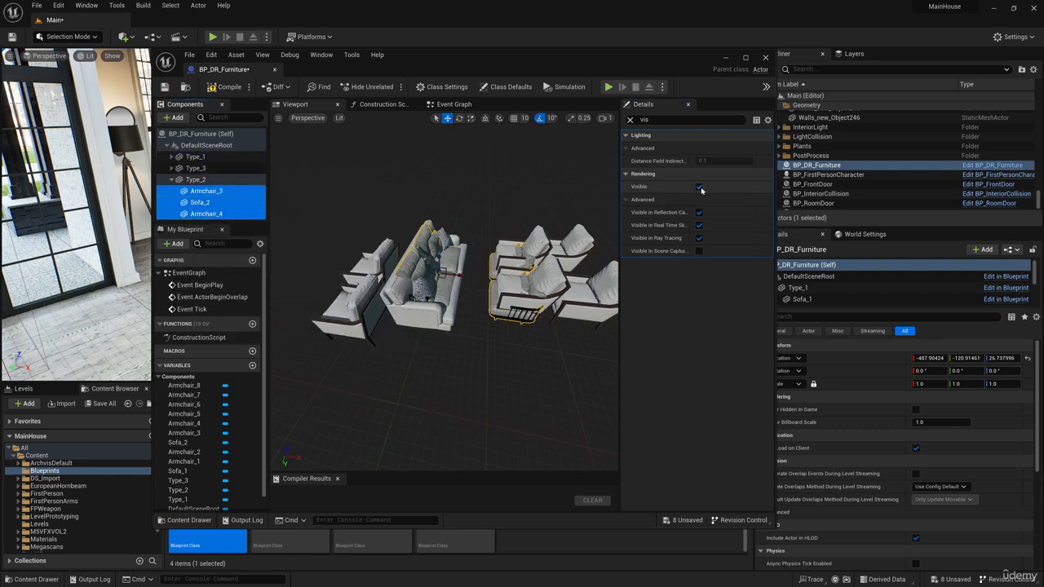
Turn off Visible for Armchair_5 to Armchair_8 under Type_3, and return to the level
{"action": "left_click", "coordinate": [172, 168]}
{"action": "left_click", "coordinate": [210, 180]}
{"action": "scroll", "coordinate": [215, 199], "scroll_direction": "down", "scroll_amount": 1}
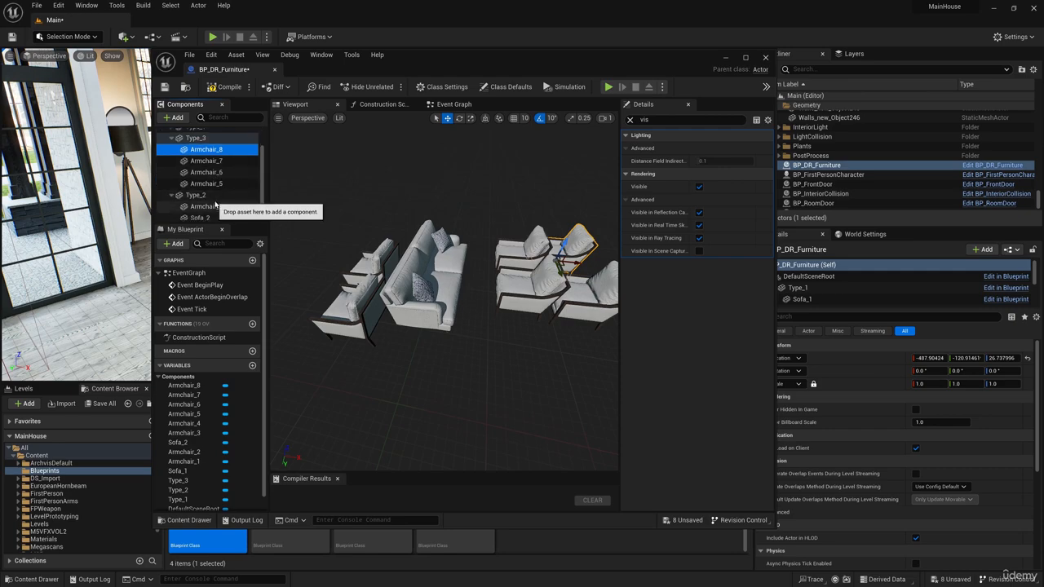
{"action": "left_click", "coordinate": [219, 186], "text": "shift"}
{"action": "left_click", "coordinate": [698, 187]}
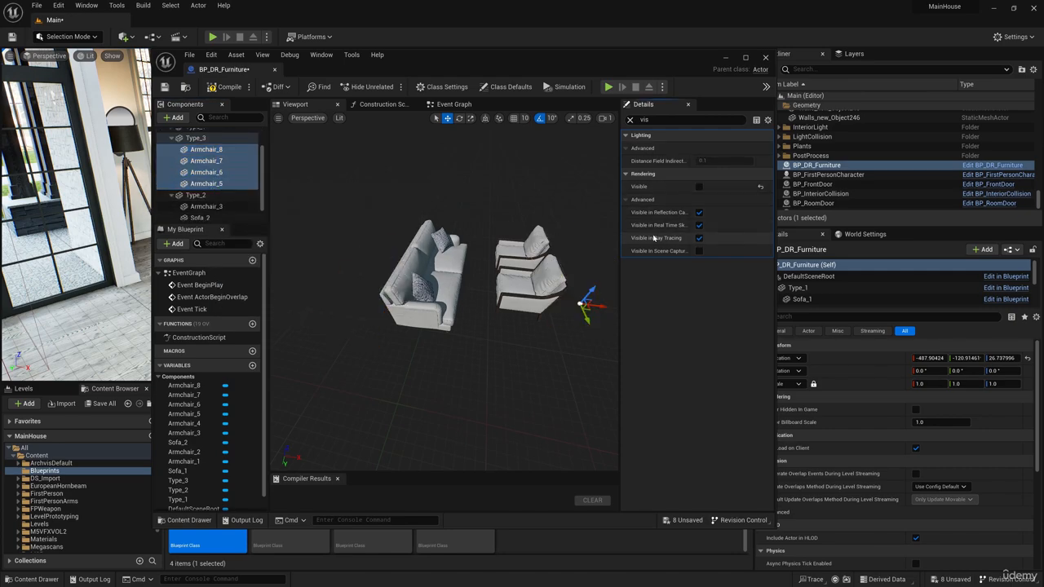
{"action": "left_click", "coordinate": [726, 60]}
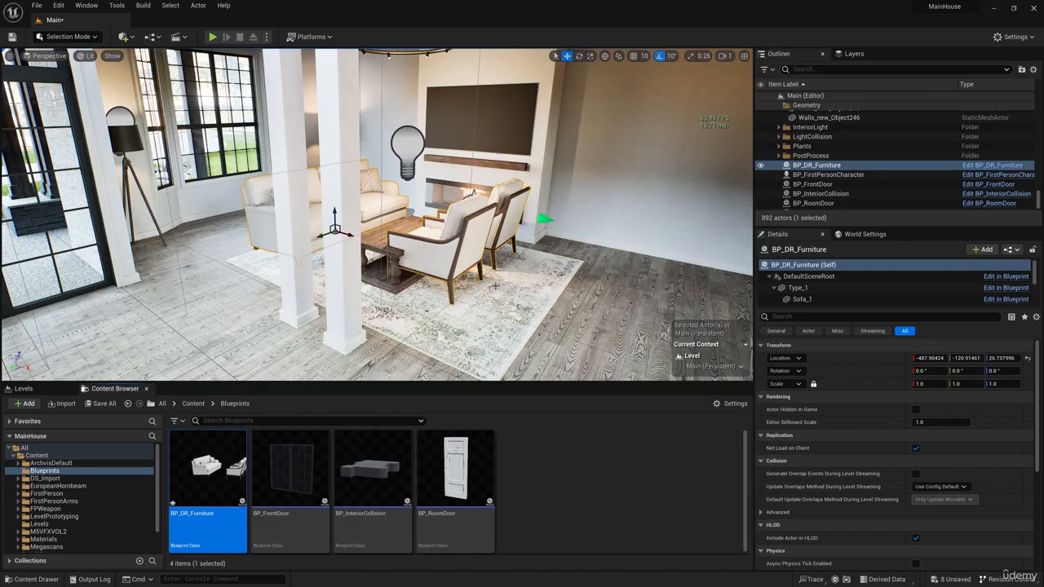
Enlarge the placed furniture's component list and move Type_1's Armchair_2 to about 213.3 on X and 60.1 on Y
{"action": "right_click_drag", "start_coordinate": [489, 212], "coordinate": [437, 259]}
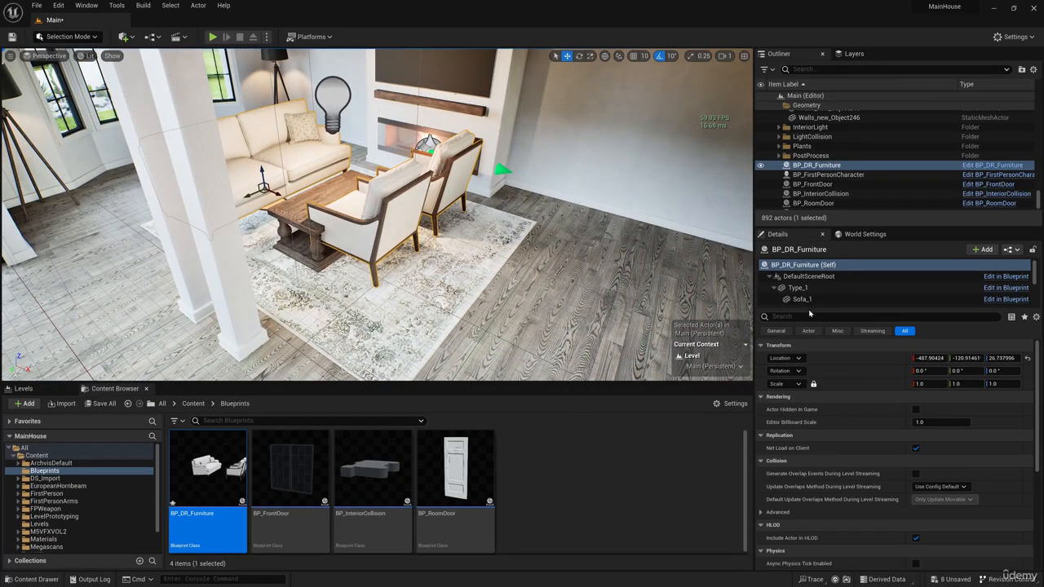
{"action": "left_click_drag", "start_coordinate": [810, 319], "coordinate": [810, 365]}
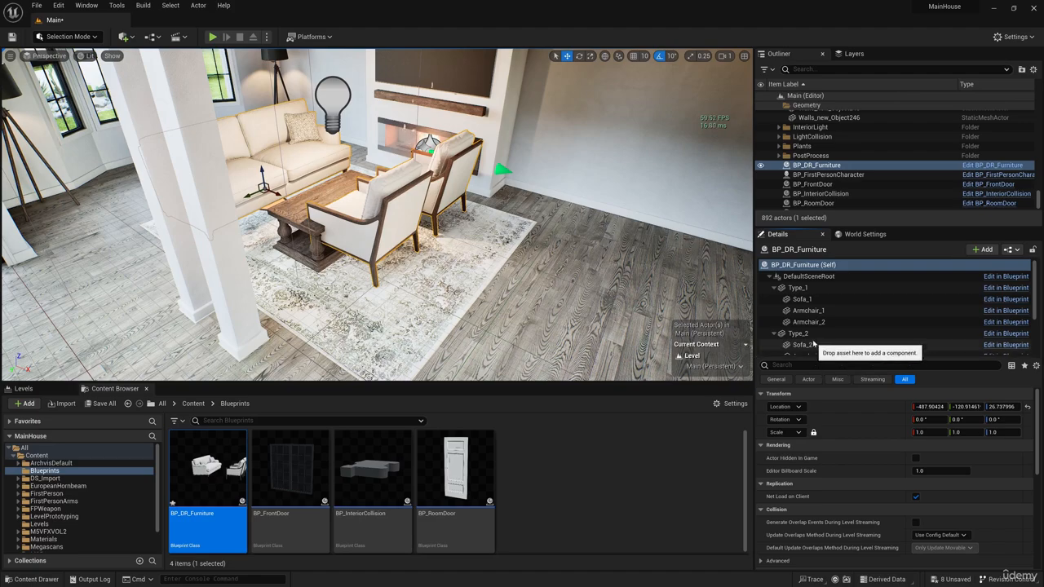
{"action": "left_click", "coordinate": [806, 303]}
{"action": "right_click_drag", "start_coordinate": [478, 232], "coordinate": [303, 248]}
{"action": "left_click_drag", "start_coordinate": [351, 193], "coordinate": [378, 194]}
{"action": "right_click_drag", "start_coordinate": [373, 194], "coordinate": [326, 226]}
{"action": "left_click", "coordinate": [367, 235]}
{"action": "left_click_drag", "start_coordinate": [345, 218], "coordinate": [378, 219]}
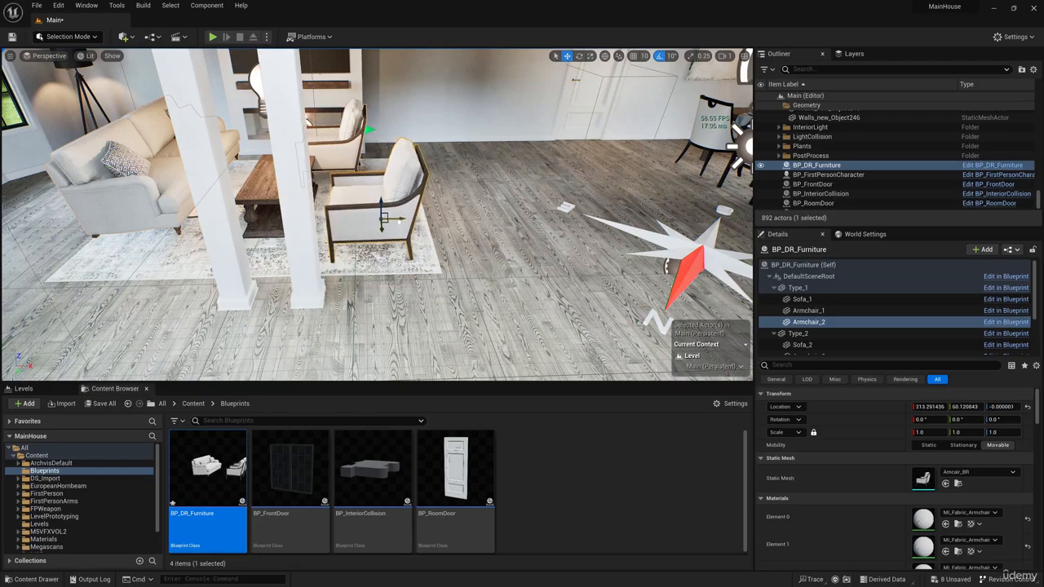
Place Type_1's Armchair_1 beside the other armchair at about 216.1 on X and -104.3 on Y
{"action": "right_click_drag", "start_coordinate": [399, 220], "coordinate": [315, 202]}
{"action": "left_click", "coordinate": [356, 231]}
{"action": "left_click", "coordinate": [314, 202]}
{"action": "left_click", "coordinate": [459, 193]}
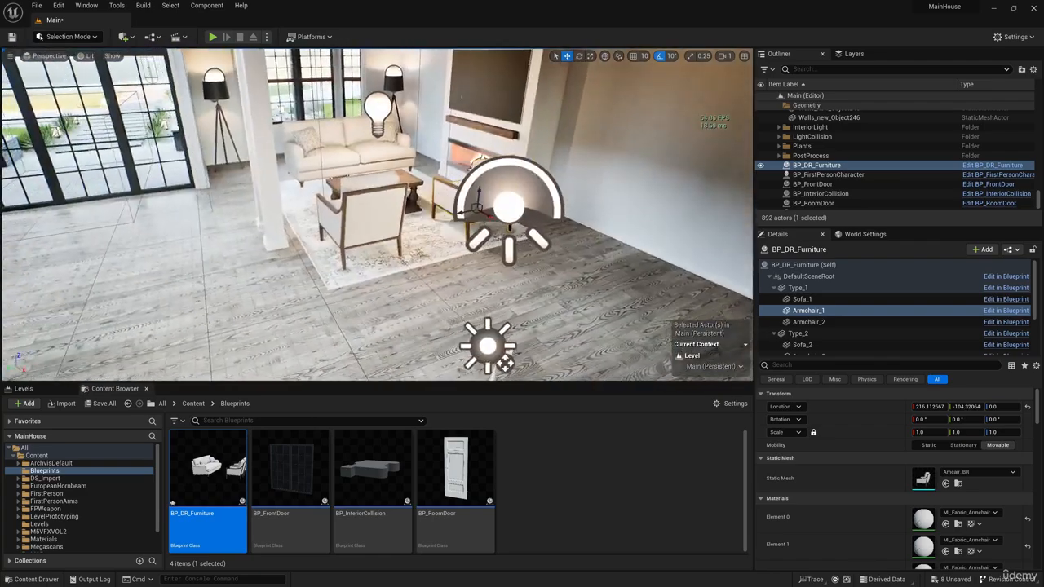
Check Sofa_1 at floor level, and lower Armchair_1 and Armchair_2 together to about -1.7 on Z so they rest on the rug
{"action": "right_click_drag", "start_coordinate": [459, 193], "coordinate": [546, 196]}
{"action": "left_click", "coordinate": [450, 135]}
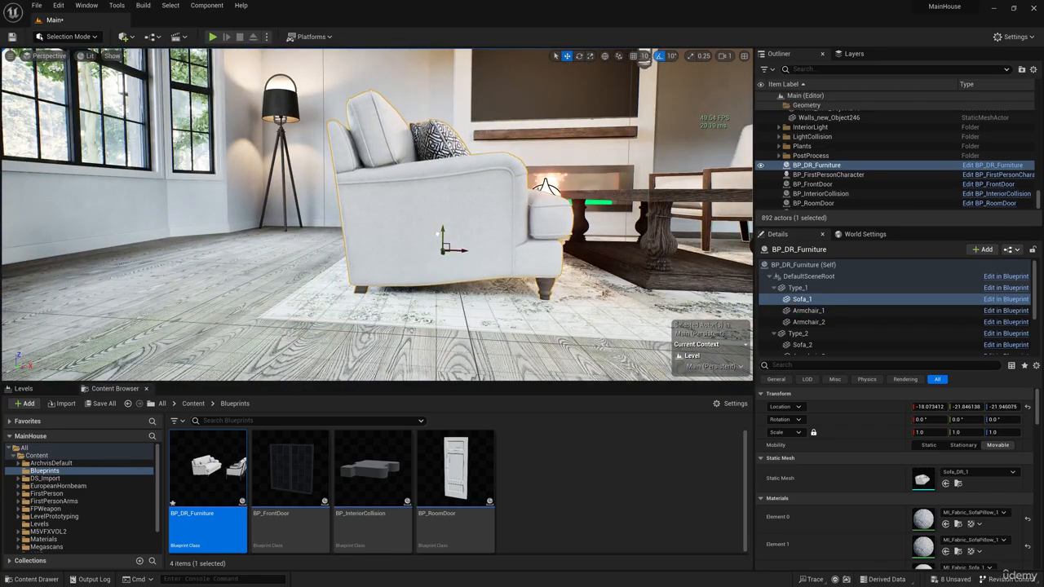
{"action": "right_click_drag", "start_coordinate": [450, 163], "coordinate": [408, 175]}
{"action": "left_click", "coordinate": [453, 181]}
{"action": "left_click", "coordinate": [407, 180], "text": "ctrl"}
{"action": "left_click_drag", "start_coordinate": [558, 91], "coordinate": [558, 94]}
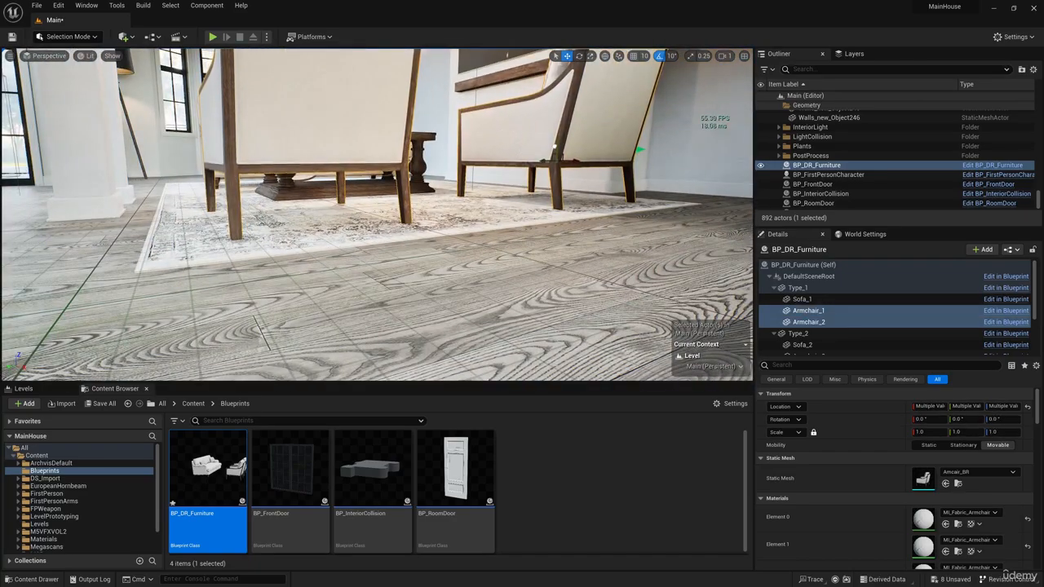
Angle the two Type_1 armchairs by rotating Armchair_2 slightly about Z and Armchair_1 to -10° about Z
{"action": "right_click_drag", "start_coordinate": [526, 151], "coordinate": [524, 198]}
{"action": "left_click", "coordinate": [375, 185]}
{"action": "key", "text": "e"}
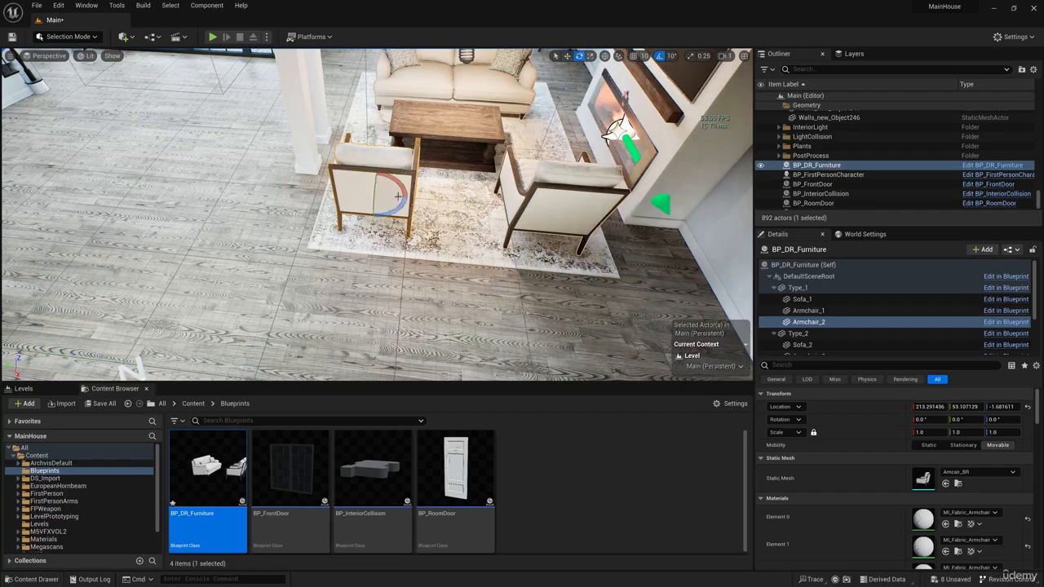
{"action": "left_click_drag", "start_coordinate": [390, 212], "coordinate": [401, 210]}
{"action": "left_click", "coordinate": [561, 198]}
{"action": "left_click_drag", "start_coordinate": [533, 228], "coordinate": [522, 222]}
{"action": "right_click_drag", "start_coordinate": [708, 245], "coordinate": [624, 227]}
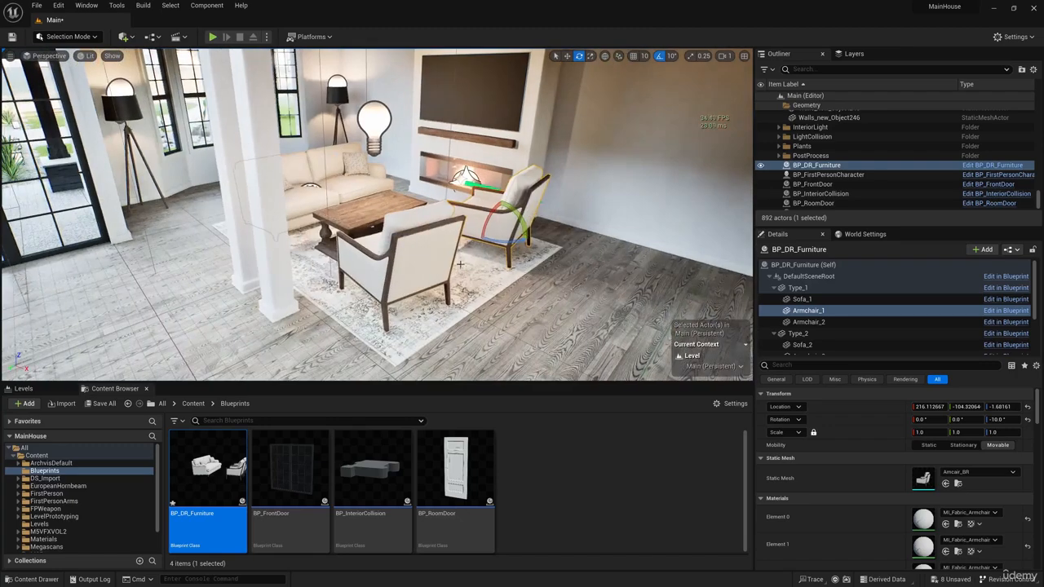
Reopen BP_DR_Furniture and turn off Visible for Armchair_2, Armchair_1 and Sofa_1 under Type_1
{"action": "double_click", "coordinate": [217, 444]}
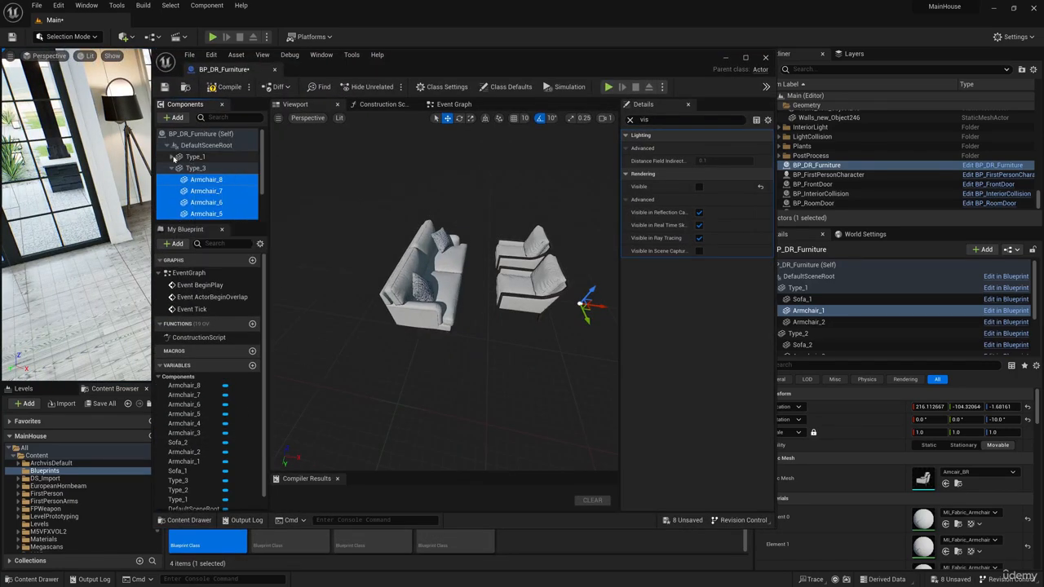
{"action": "left_click", "coordinate": [172, 156]}
{"action": "left_click", "coordinate": [205, 168]}
{"action": "left_click", "coordinate": [699, 186]}
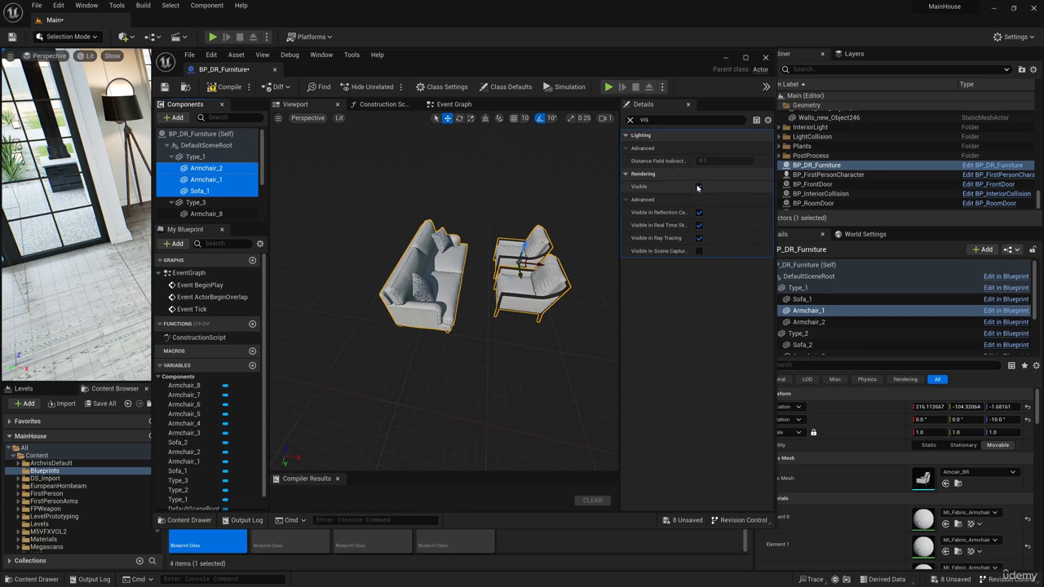
{"action": "left_click", "coordinate": [170, 157]}
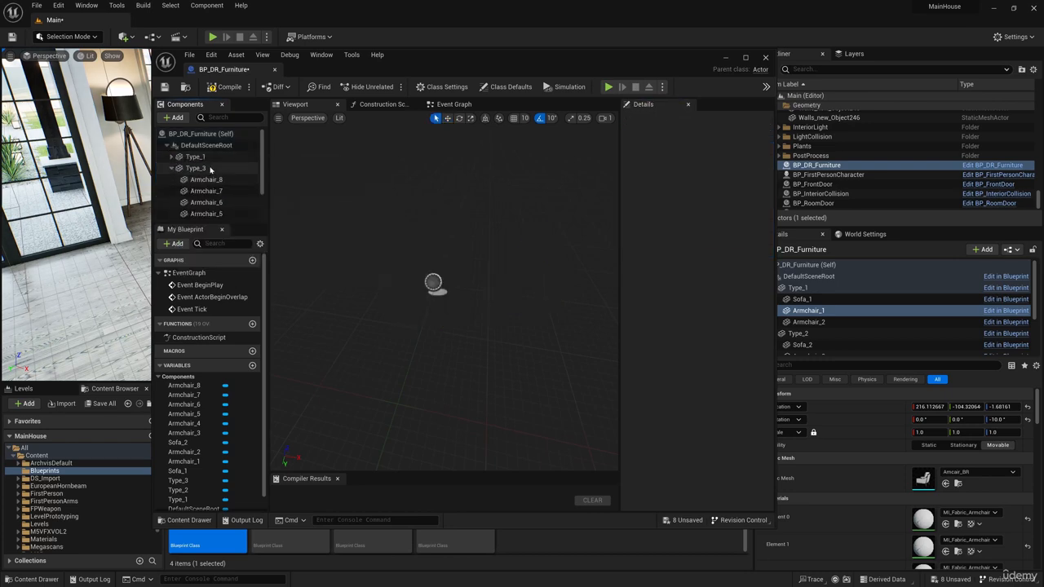
Turn on Visible for Armchair_5 to Armchair_8 under Type_3, and return to the level's living area
{"action": "left_click", "coordinate": [203, 183]}
{"action": "scroll", "coordinate": [213, 193], "scroll_direction": "down", "scroll_amount": 2}
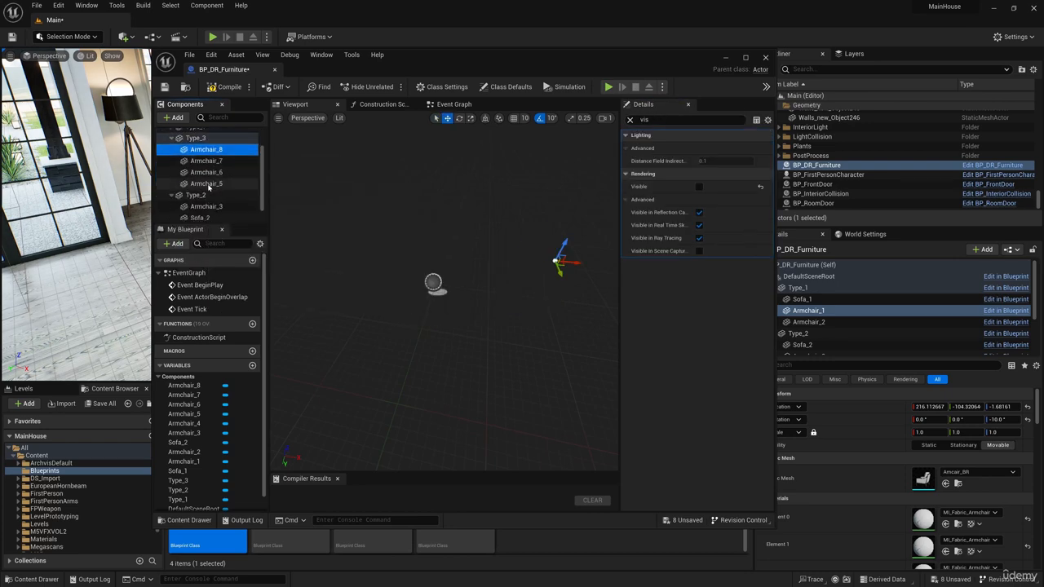
{"action": "left_click", "coordinate": [216, 185], "text": "shift"}
{"action": "left_click", "coordinate": [699, 187]}
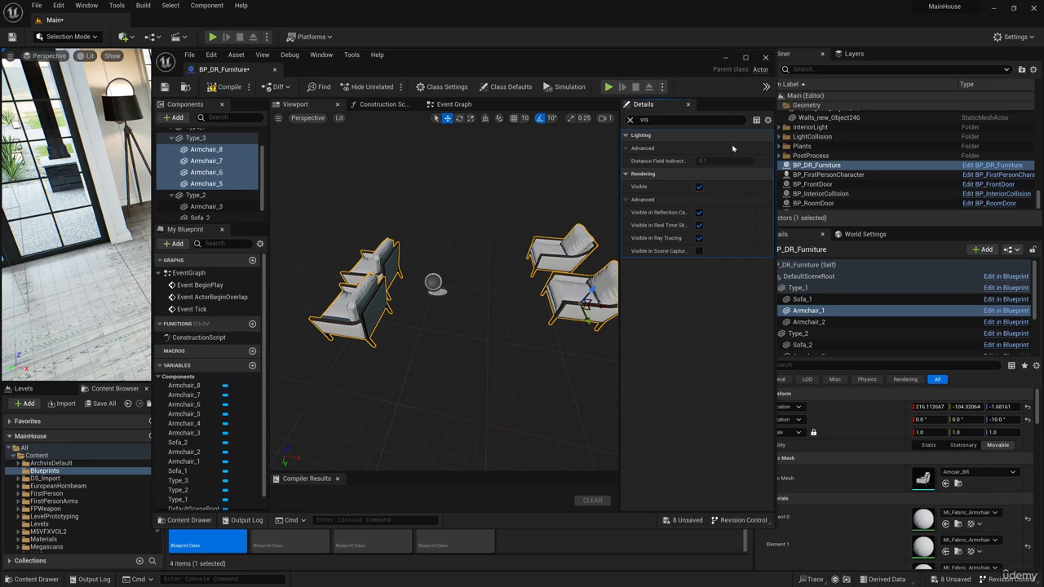
{"action": "left_click", "coordinate": [765, 58]}
{"action": "mouse_move", "coordinate": [517, 222]}
{"action": "right_mouse_down"}
{"action": "mouse_move", "coordinate": [519, 198]}
{"action": "mouse_move", "coordinate": [514, 231]}
{"action": "mouse_move", "coordinate": [517, 222]}
{"action": "right_mouse_up"}
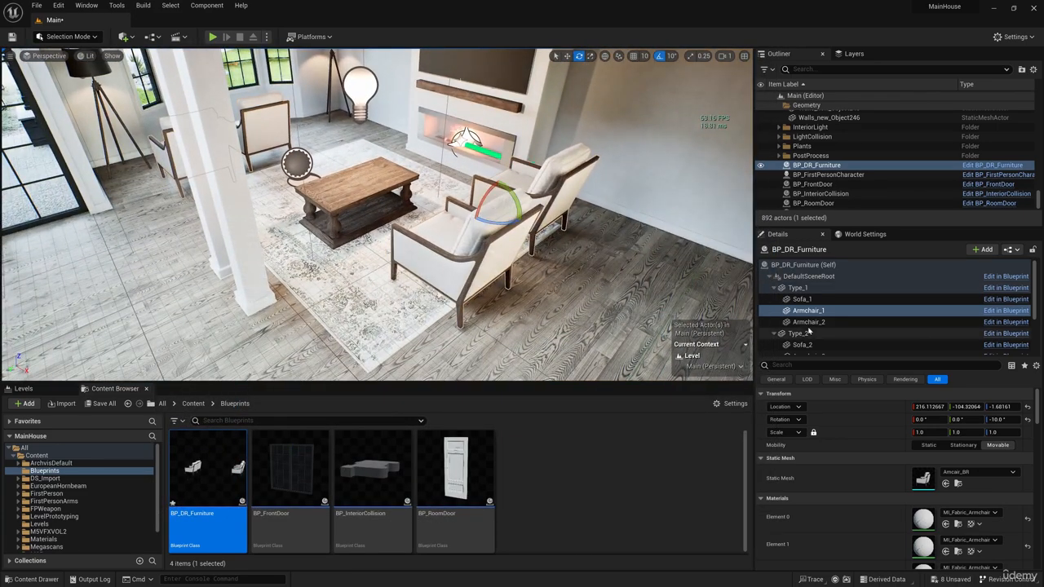
Rotate Type_3's Armchair_5 and Armchair_6 by 180° about Z so they face the coffee table
{"action": "left_click", "coordinate": [774, 288]}
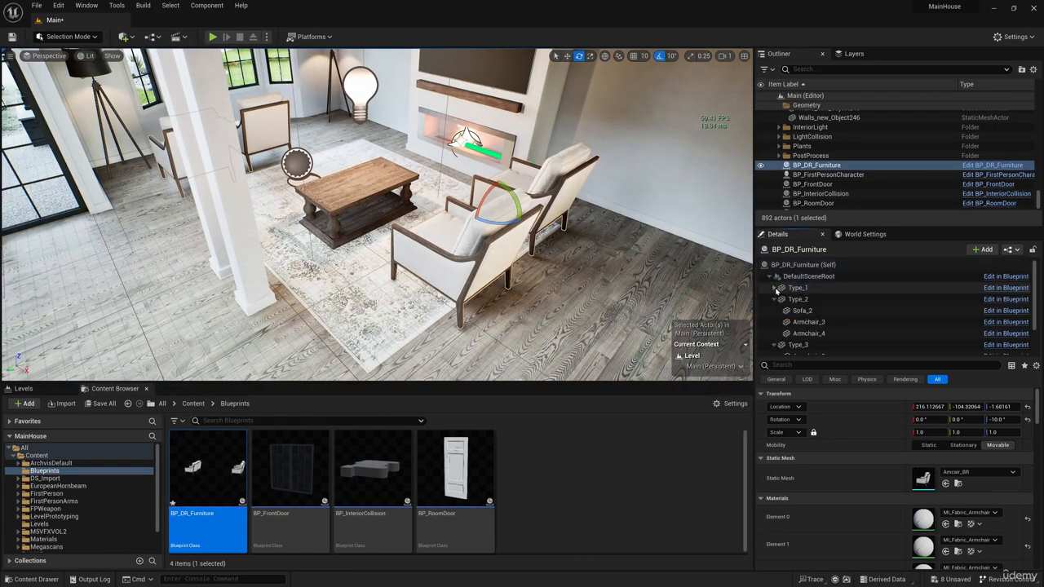
{"action": "left_click", "coordinate": [803, 346]}
{"action": "scroll", "coordinate": [830, 329], "scroll_direction": "down", "scroll_amount": 2}
{"action": "left_click", "coordinate": [810, 318]}
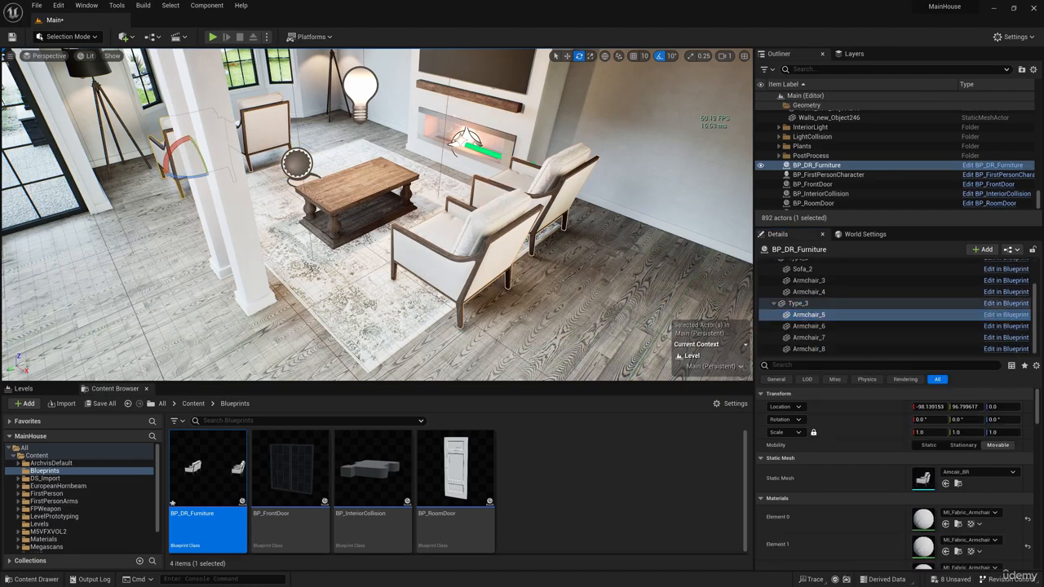
{"action": "right_click_drag", "start_coordinate": [489, 236], "coordinate": [408, 212]}
{"action": "right_click_drag", "start_coordinate": [541, 74], "coordinate": [626, 118]}
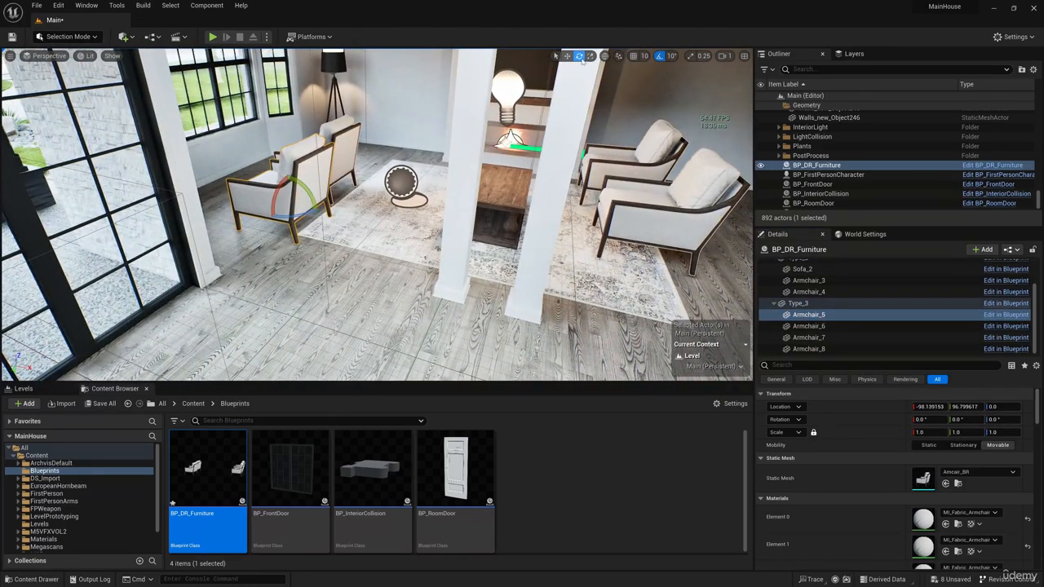
{"action": "left_click_drag", "start_coordinate": [296, 214], "coordinate": [313, 241]}
{"action": "mouse_move", "coordinate": [311, 242]}
{"action": "right_mouse_down"}
{"action": "mouse_move", "coordinate": [318, 163]}
{"action": "mouse_move", "coordinate": [311, 242]}
{"action": "right_mouse_up"}
{"action": "left_click", "coordinate": [312, 241]}
{"action": "left_click_drag", "start_coordinate": [317, 261], "coordinate": [236, 249]}
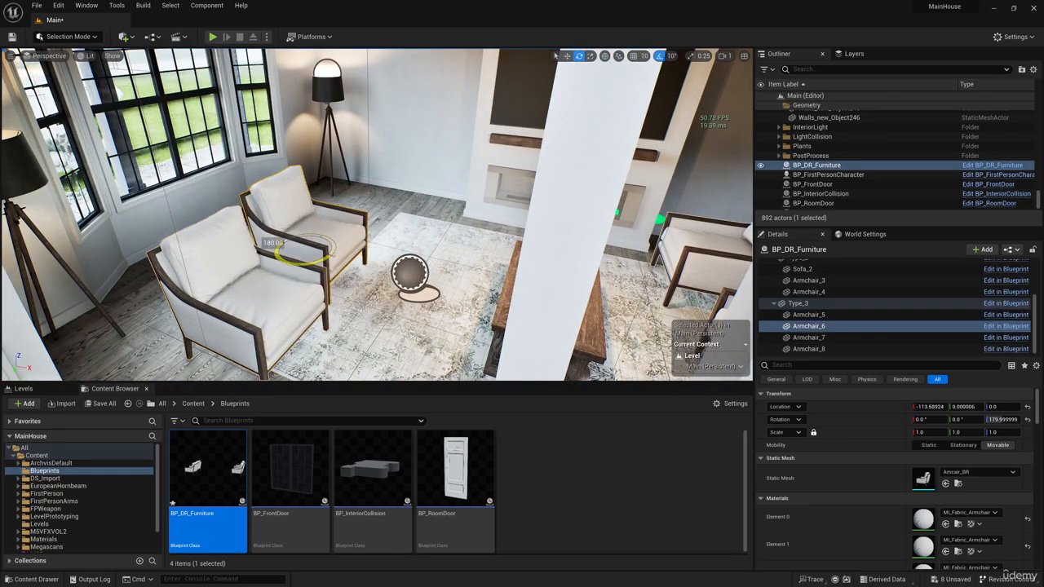
Move Armchair_5 and Armchair_6 together forward onto the rug, closer to the coffee table
{"action": "left_click", "coordinate": [567, 56]}
{"action": "left_click", "coordinate": [292, 280], "text": "ctrl"}
{"action": "left_click_drag", "start_coordinate": [258, 319], "coordinate": [345, 339]}
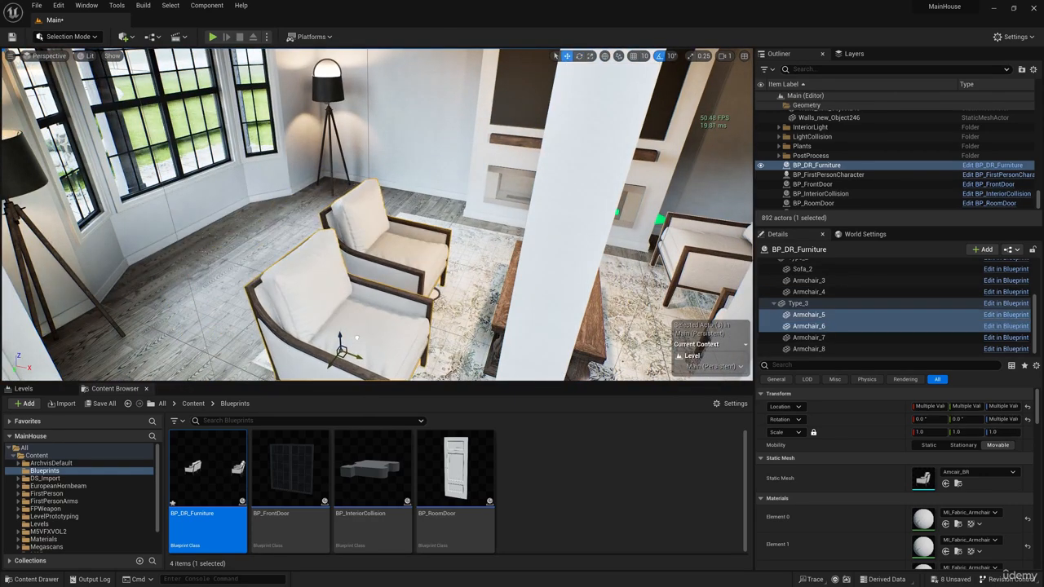
{"action": "right_click_drag", "start_coordinate": [346, 339], "coordinate": [313, 388]}
{"action": "left_click_drag", "start_coordinate": [385, 221], "coordinate": [401, 174]}
{"action": "left_click_drag", "start_coordinate": [402, 173], "coordinate": [302, 142], "text": "alt"}
Space the window-side armchairs apart, with Armchair_6 at about -45.7 X, -84.9 Y and Armchair_5 at about -43.4 X, 45.3 Y
{"action": "left_click", "coordinate": [480, 234]}
{"action": "left_click_drag", "start_coordinate": [480, 234], "coordinate": [522, 240]}
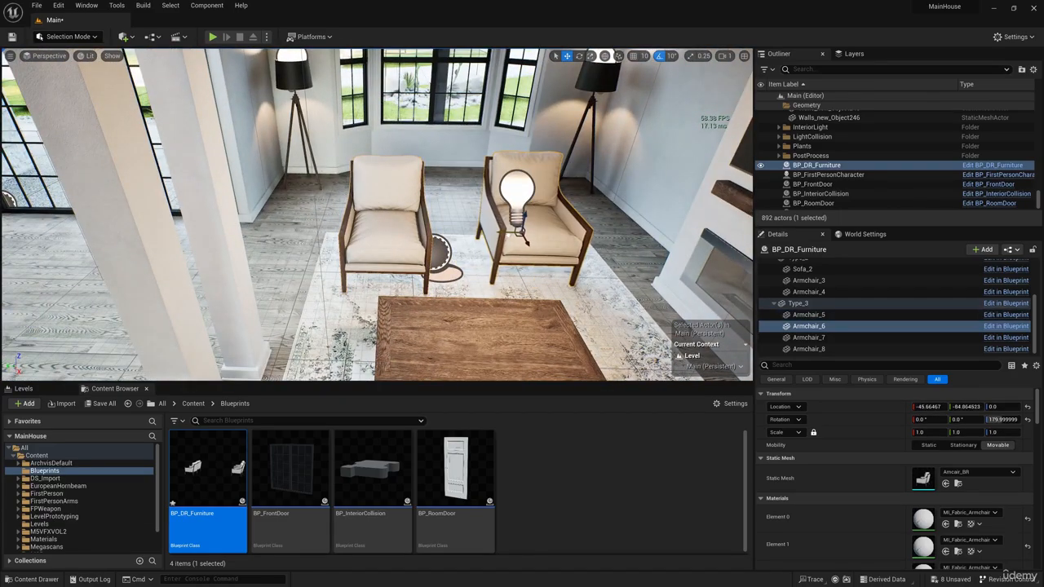
{"action": "left_click", "coordinate": [413, 238]}
{"action": "left_click_drag", "start_coordinate": [413, 238], "coordinate": [315, 258], "text": "alt"}
{"action": "left_click_drag", "start_coordinate": [315, 257], "coordinate": [593, 287], "text": "alt"}
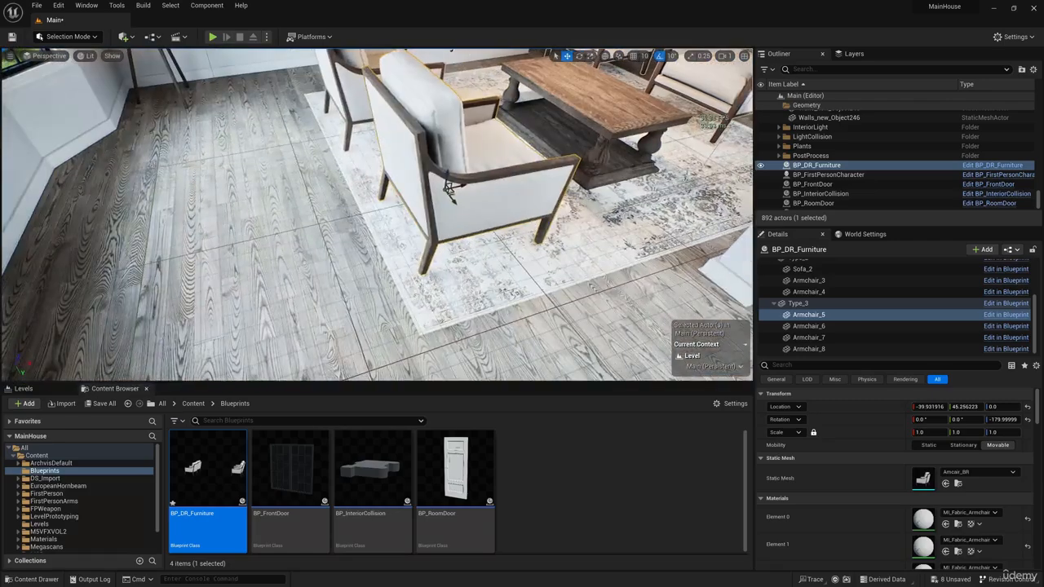
{"action": "left_click_drag", "start_coordinate": [443, 192], "coordinate": [326, 195], "text": "alt"}
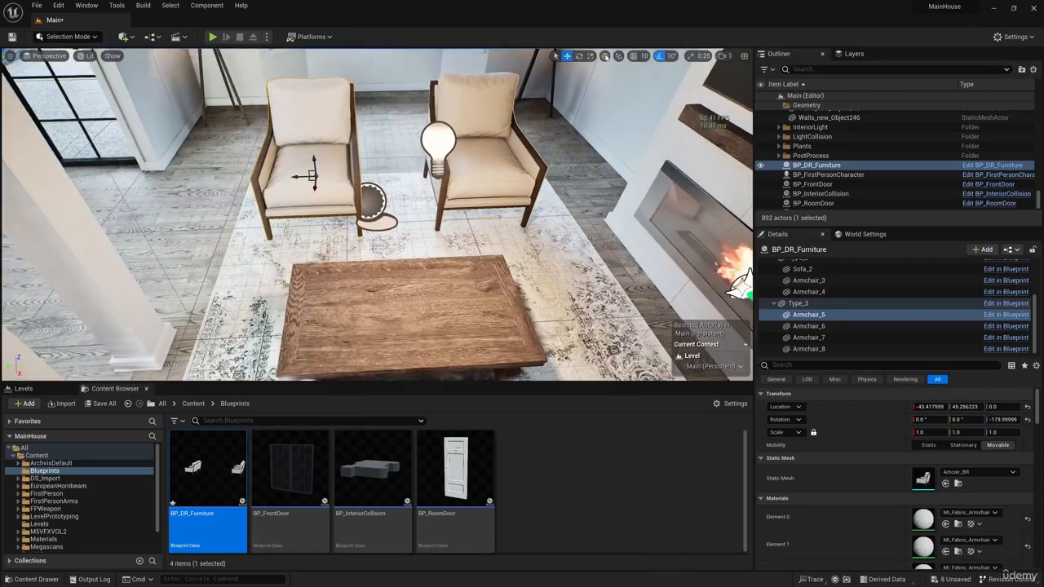
Angle the window-side armchairs inward by rotating Armchair_5 slightly and Armchair_6 to about 190° about Z
{"action": "key", "text": "e"}
{"action": "left_click", "coordinate": [470, 184]}
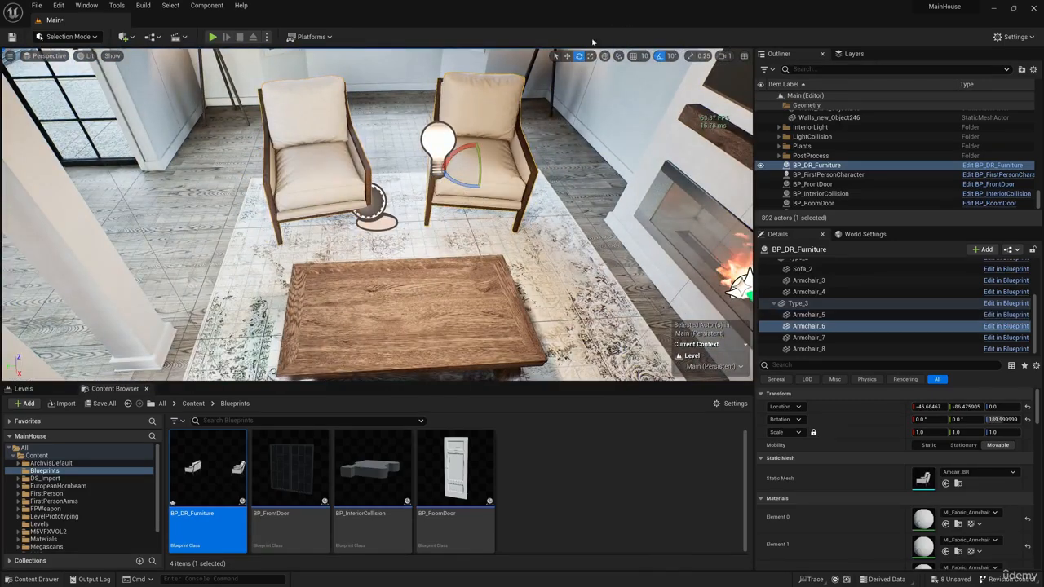
Select the window-side Armchair_5 and Armchair_6 together and examine their placement beside the coffee table
{"action": "key", "text": "w"}
{"action": "right_click_drag", "start_coordinate": [489, 171], "coordinate": [423, 163]}
{"action": "left_click", "coordinate": [413, 169]}
{"action": "left_click", "coordinate": [513, 135], "text": "ctrl"}
{"action": "left_click_drag", "start_coordinate": [343, 163], "coordinate": [427, 181], "text": "alt"}
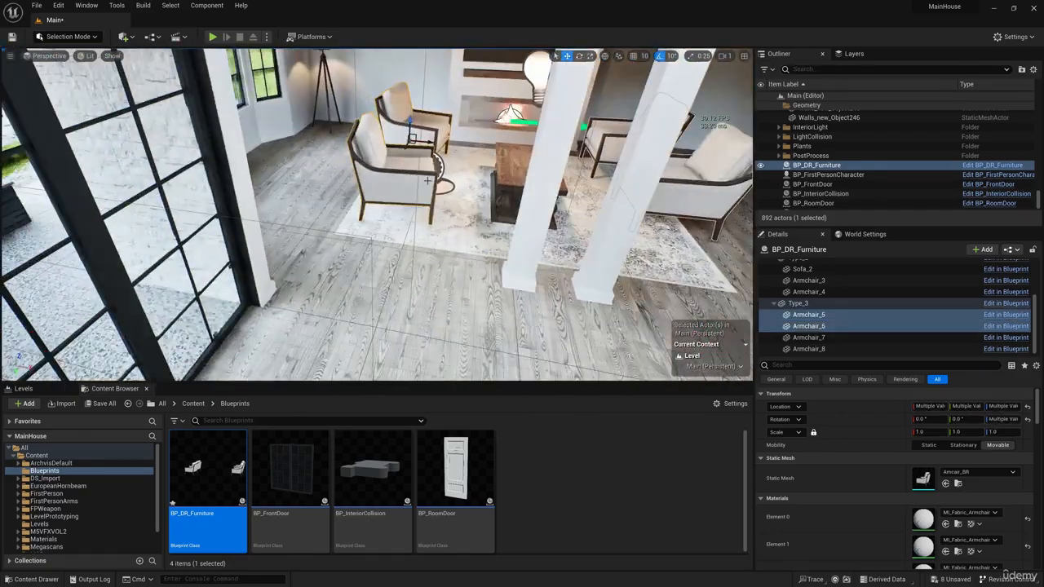
Move Type_3's Armchair_7 and Armchair_8 together onto the rug, to about 224 X, with Armchair_7 at about 31.3 Y
{"action": "right_click_drag", "start_coordinate": [457, 184], "coordinate": [599, 216]}
{"action": "left_click", "coordinate": [531, 199]}
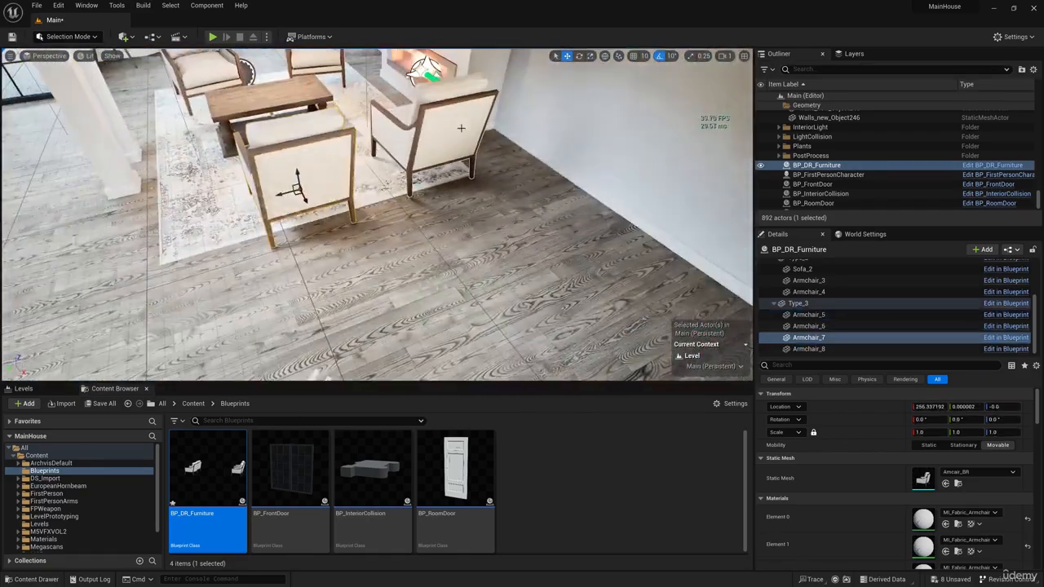
{"action": "left_click", "coordinate": [426, 122], "text": "ctrl"}
{"action": "left_click_drag", "start_coordinate": [427, 123], "coordinate": [351, 135], "text": "alt"}
{"action": "key", "text": "f"}
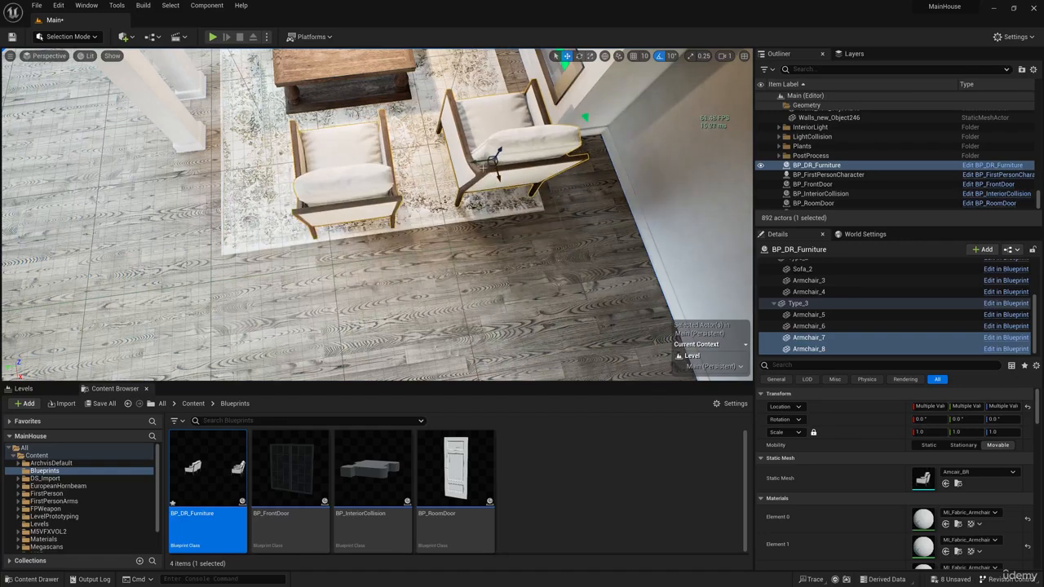
Angle the two armchairs inward by rotating Armchair_7 to 10° and Armchair_8 to -10° about Z
{"action": "left_click", "coordinate": [306, 164]}
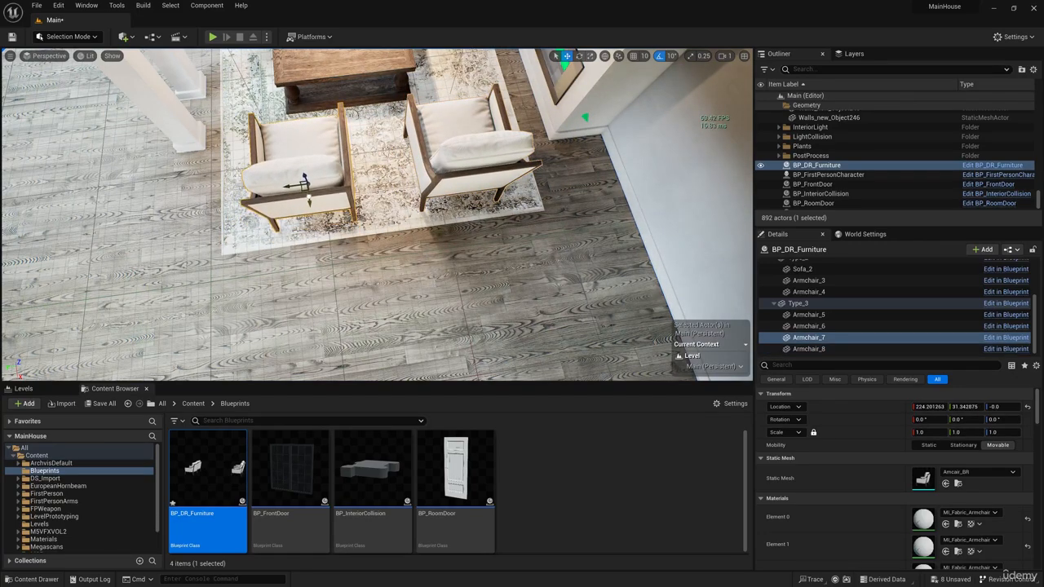
{"action": "left_click", "coordinate": [448, 172]}
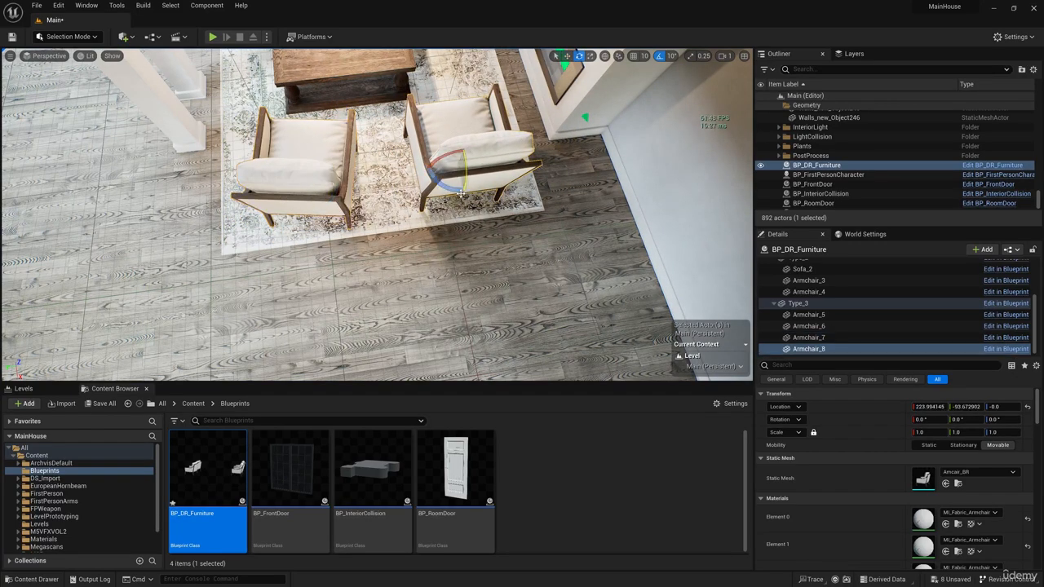
{"action": "left_click_drag", "start_coordinate": [453, 194], "coordinate": [475, 192]}
{"action": "left_click", "coordinate": [568, 57]}
{"action": "mouse_move", "coordinate": [445, 166]}
{"action": "right_mouse_down"}
{"action": "mouse_move", "coordinate": [476, 169]}
{"action": "mouse_move", "coordinate": [445, 166]}
{"action": "right_mouse_up"}
Shift Armchair_7 slightly sideways, away from Armchair_8, and review the complete Type_3 arrangement
{"action": "left_click", "coordinate": [384, 165]}
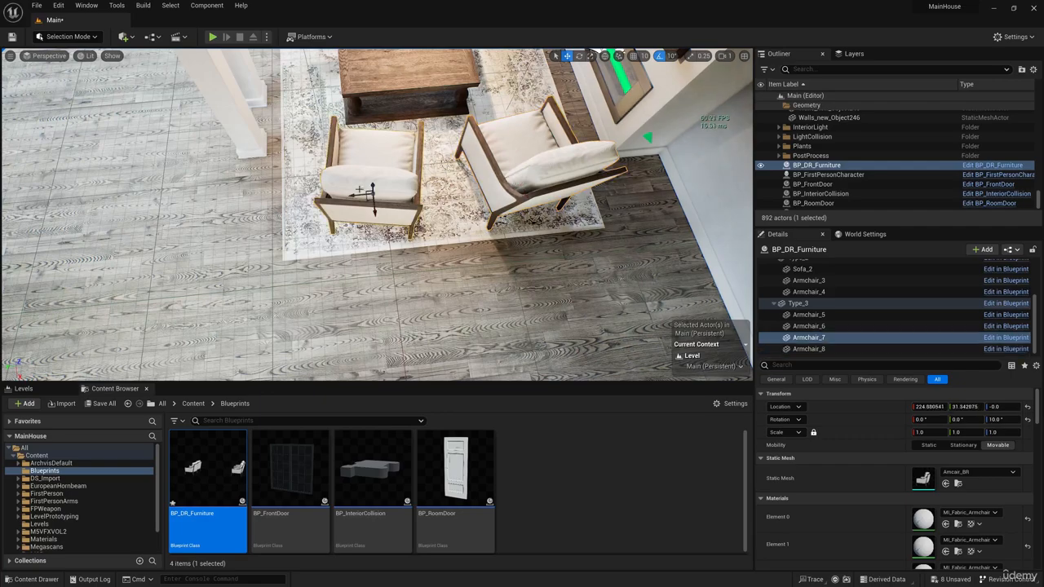
{"action": "left_click_drag", "start_coordinate": [353, 197], "coordinate": [338, 197]}
{"action": "mouse_move", "coordinate": [458, 234]}
{"action": "right_mouse_down"}
{"action": "mouse_move", "coordinate": [456, 192]}
{"action": "mouse_move", "coordinate": [458, 234]}
{"action": "right_mouse_up"}
{"action": "left_click", "coordinate": [524, 238]}
{"action": "right_click_drag", "start_coordinate": [524, 238], "coordinate": [318, 143]}
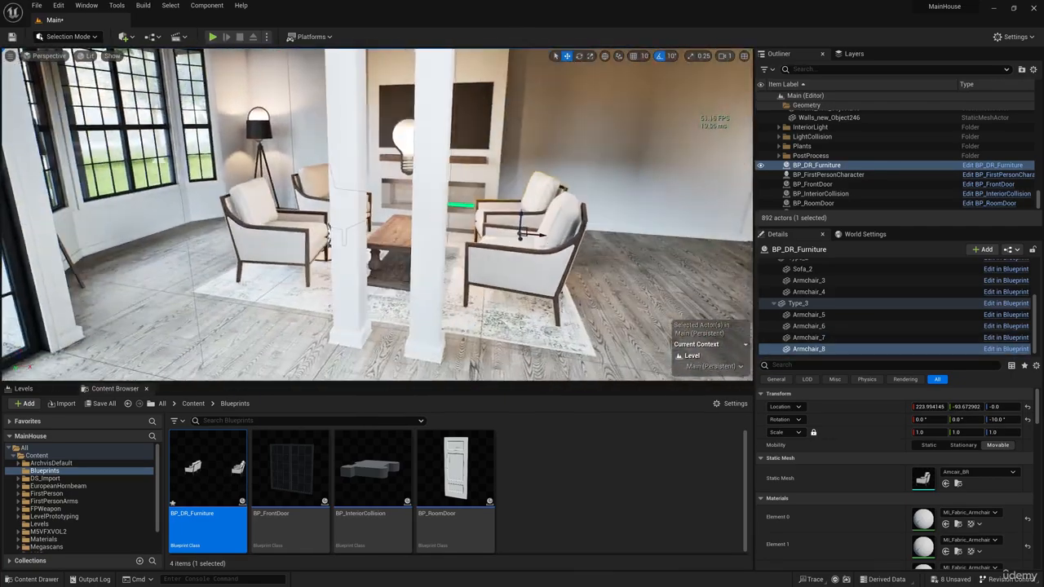
Open the BP_DR_Furniture blueprint and turn off Visible for Type_3's Armchair_5 through Armchair_8
{"action": "double_click", "coordinate": [212, 497]}
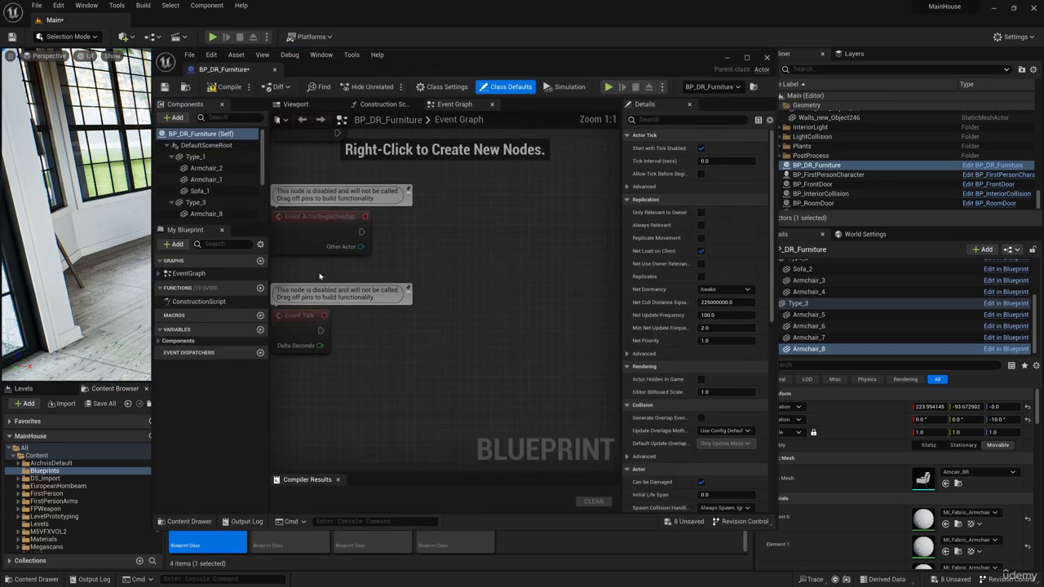
{"action": "scroll", "coordinate": [214, 179], "scroll_direction": "down", "scroll_amount": 2}
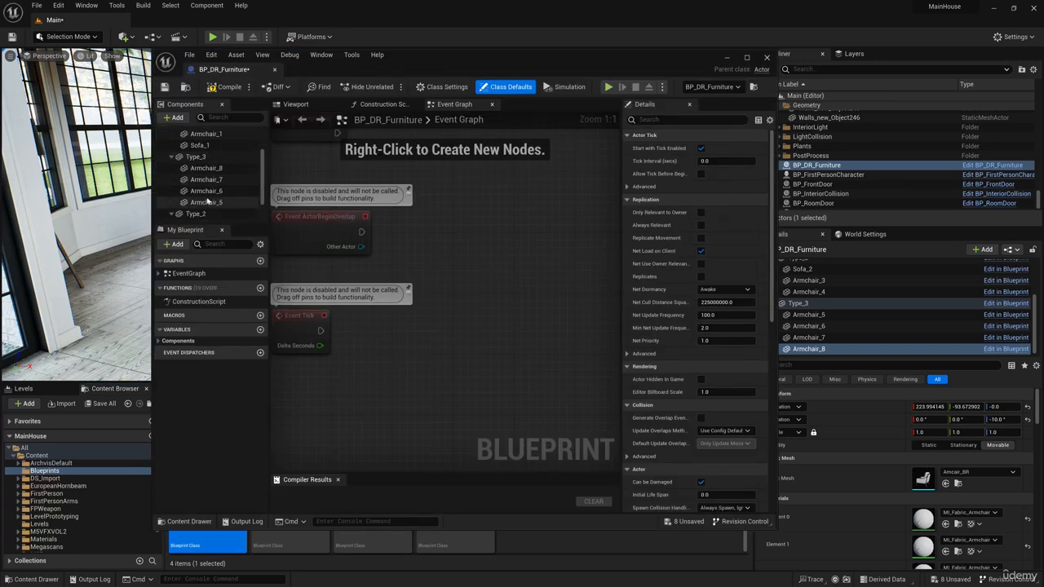
{"action": "left_click", "coordinate": [213, 169]}
{"action": "left_click", "coordinate": [211, 202], "text": "shift"}
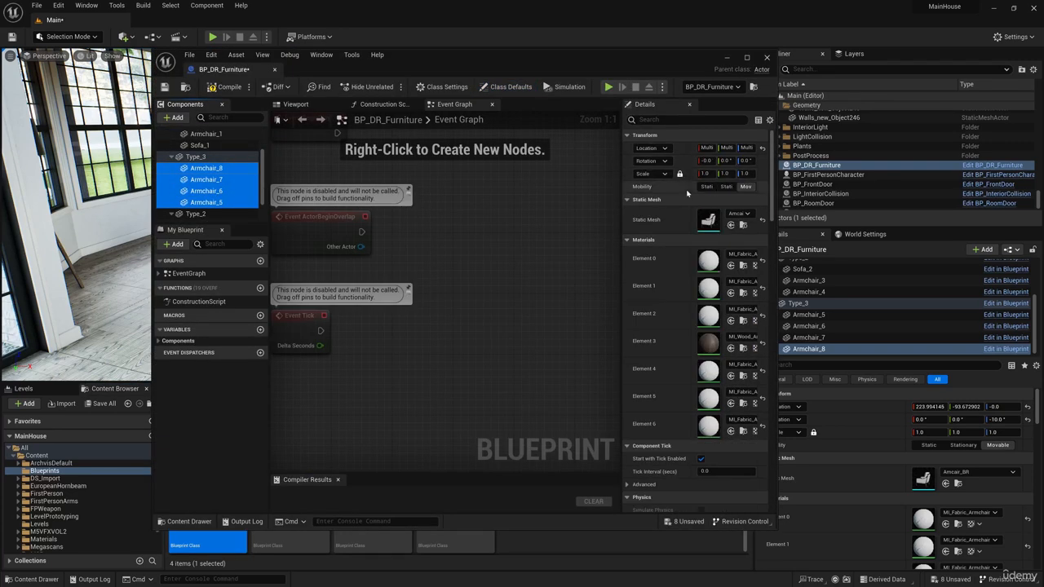
{"action": "left_click", "coordinate": [687, 120]}
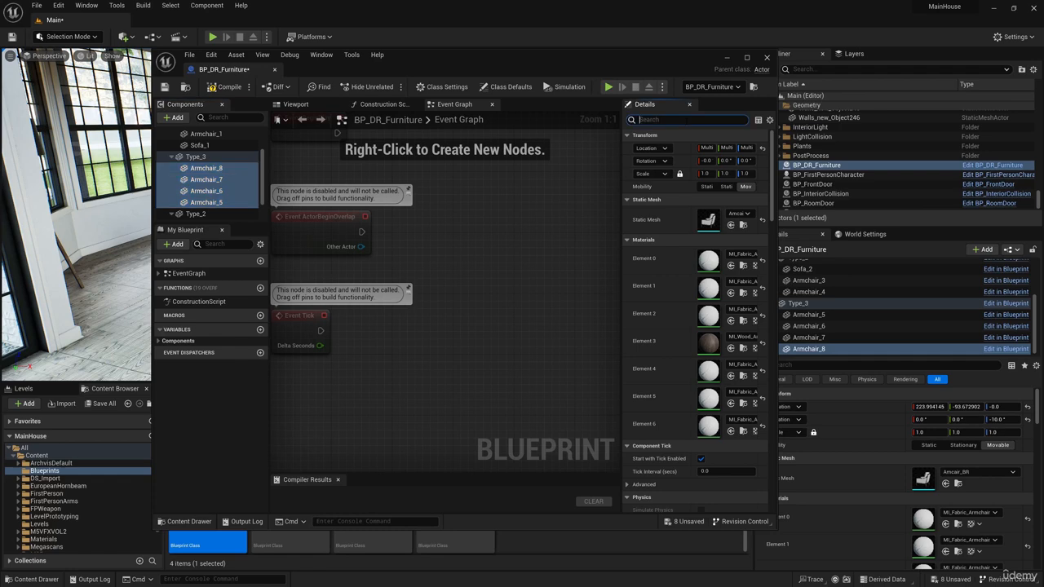
{"action": "type", "text": "vis"}
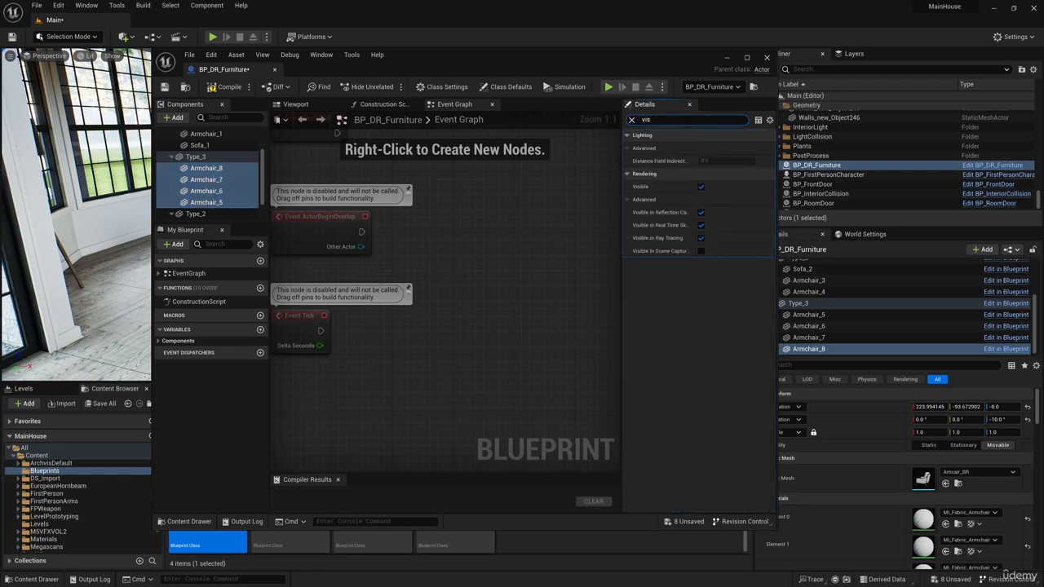
{"action": "left_click", "coordinate": [700, 187]}
Turn on Visible for Type_2's Armchair_3, Sofa_2 and Armchair_4, and close the blueprint editor
{"action": "scroll", "coordinate": [210, 196], "scroll_direction": "down", "scroll_amount": 1}
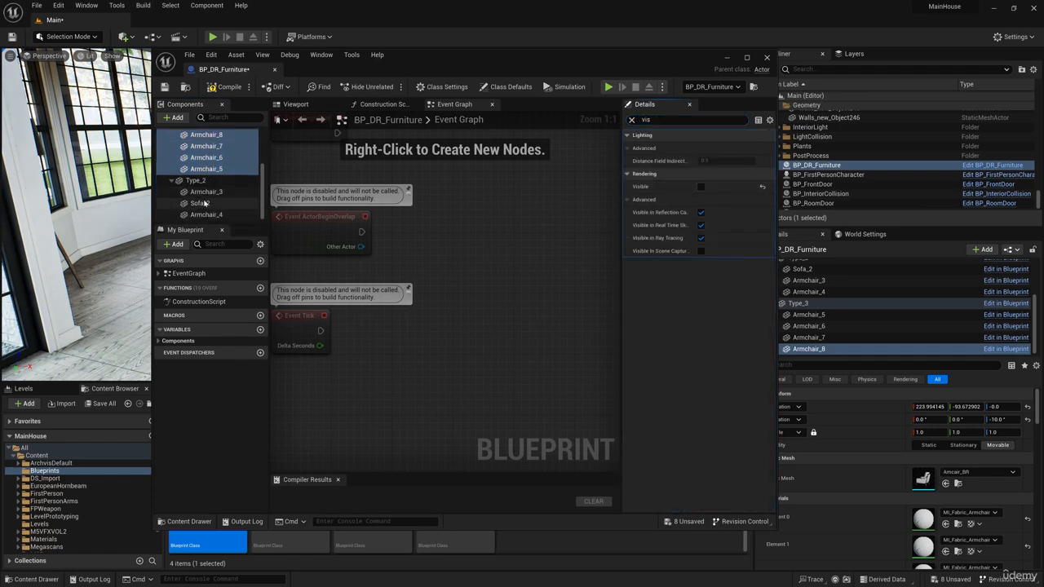
{"action": "left_click", "coordinate": [205, 192]}
{"action": "left_click", "coordinate": [206, 214], "text": "shift"}
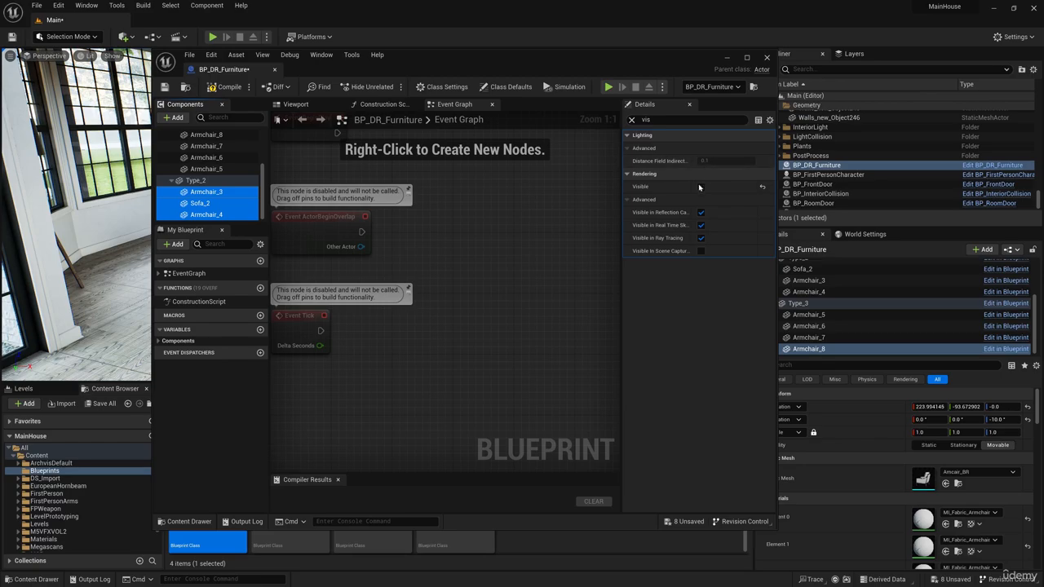
{"action": "left_click", "coordinate": [699, 187]}
{"action": "left_click", "coordinate": [766, 59]}
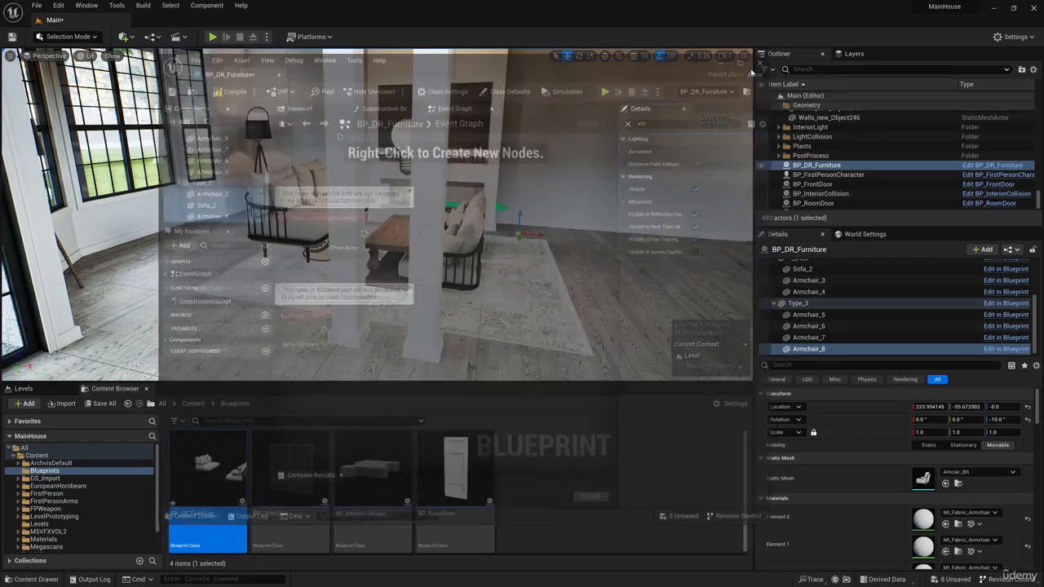
Lower Sofa_2 onto the rug and move it back from the coffee table, to about -20.4 X and -27.4 Z
{"action": "mouse_move", "coordinate": [345, 280]}
{"action": "right_mouse_down"}
{"action": "mouse_move", "coordinate": [345, 269]}
{"action": "mouse_move", "coordinate": [359, 326]}
{"action": "mouse_move", "coordinate": [345, 280]}
{"action": "right_mouse_up"}
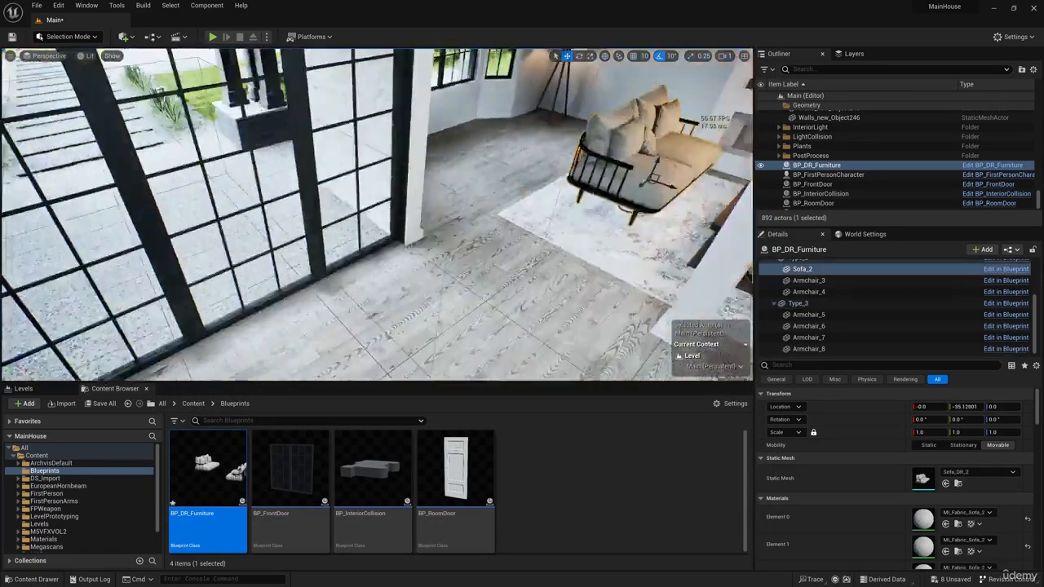
{"action": "right_click_drag", "start_coordinate": [440, 204], "coordinate": [513, 155]}
{"action": "left_click_drag", "start_coordinate": [407, 230], "coordinate": [407, 267]}
{"action": "right_click_drag", "start_coordinate": [440, 236], "coordinate": [433, 285]}
{"action": "left_click_drag", "start_coordinate": [445, 229], "coordinate": [392, 231]}
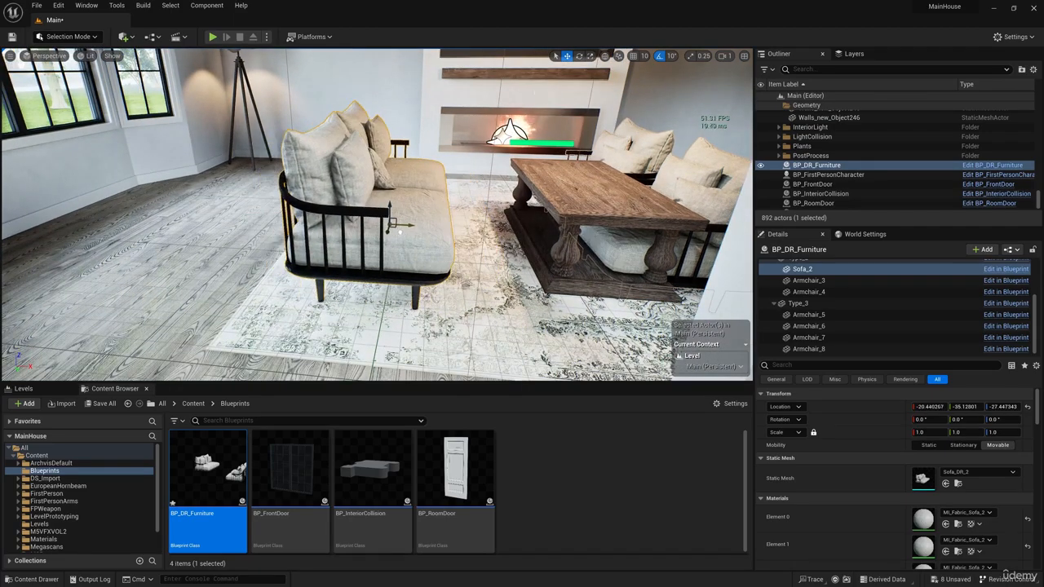
{"action": "right_click_drag", "start_coordinate": [440, 224], "coordinate": [367, 269]}
Raise Armchair_3 and Armchair_4 together to about 16.8 Z and move them back from the coffee table
{"action": "left_click", "coordinate": [359, 186]}
{"action": "left_click", "coordinate": [455, 173], "text": "ctrl"}
{"action": "right_click_drag", "start_coordinate": [455, 173], "coordinate": [440, 86]}
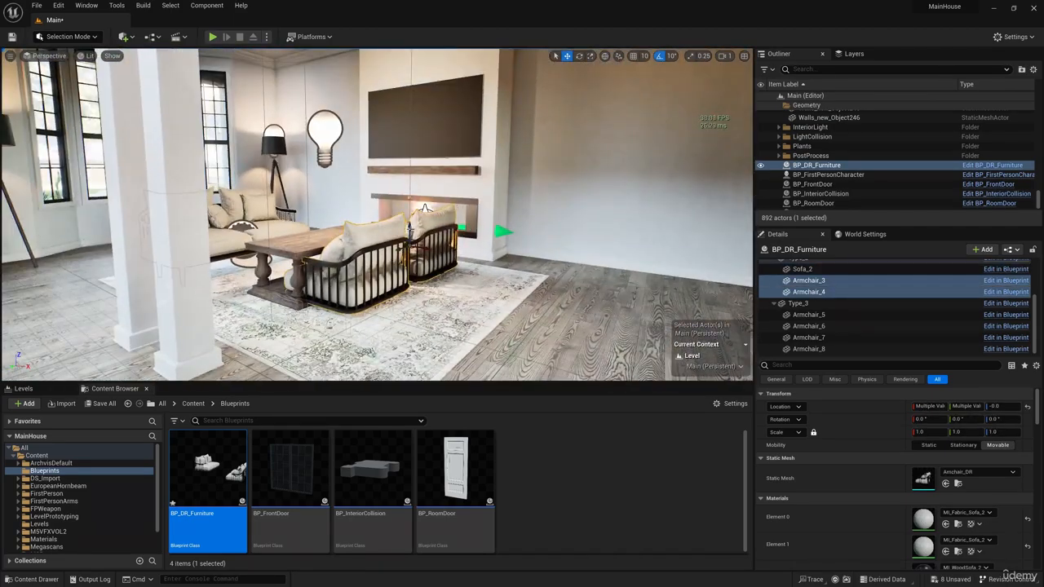
{"action": "left_click_drag", "start_coordinate": [423, 230], "coordinate": [479, 237]}
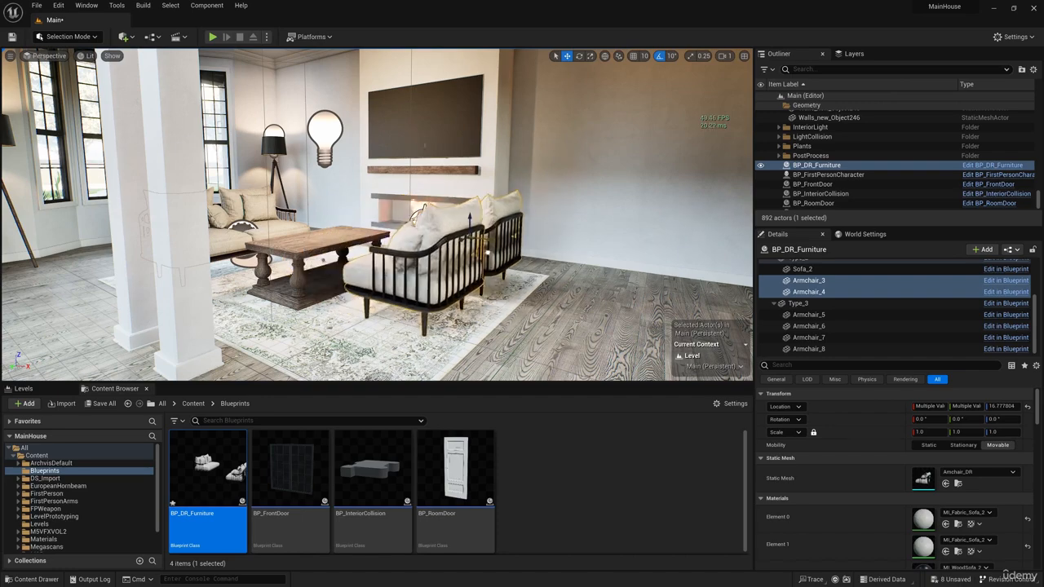
{"action": "right_click_drag", "start_coordinate": [479, 237], "coordinate": [481, 318]}
Angle Type_2's armchairs inward, with Armchair_3 at 10° and Armchair_4 at -10° about Z, and Armchair_4 at about -86.5 Y
{"action": "left_click_drag", "start_coordinate": [588, 189], "coordinate": [594, 206]}
{"action": "right_click_drag", "start_coordinate": [594, 205], "coordinate": [530, 203]}
{"action": "left_click", "coordinate": [479, 186]}
{"action": "left_click_drag", "start_coordinate": [510, 198], "coordinate": [523, 217]}
{"action": "left_click", "coordinate": [405, 191]}
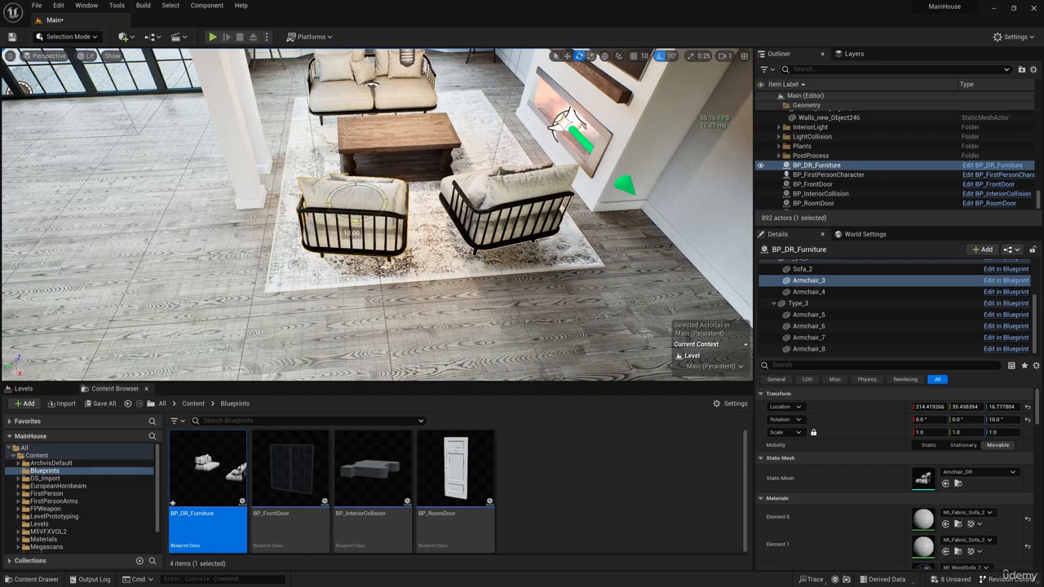
{"action": "left_click", "coordinate": [567, 58]}
{"action": "right_click_drag", "start_coordinate": [546, 106], "coordinate": [591, 118]}
{"action": "left_click", "coordinate": [354, 195]}
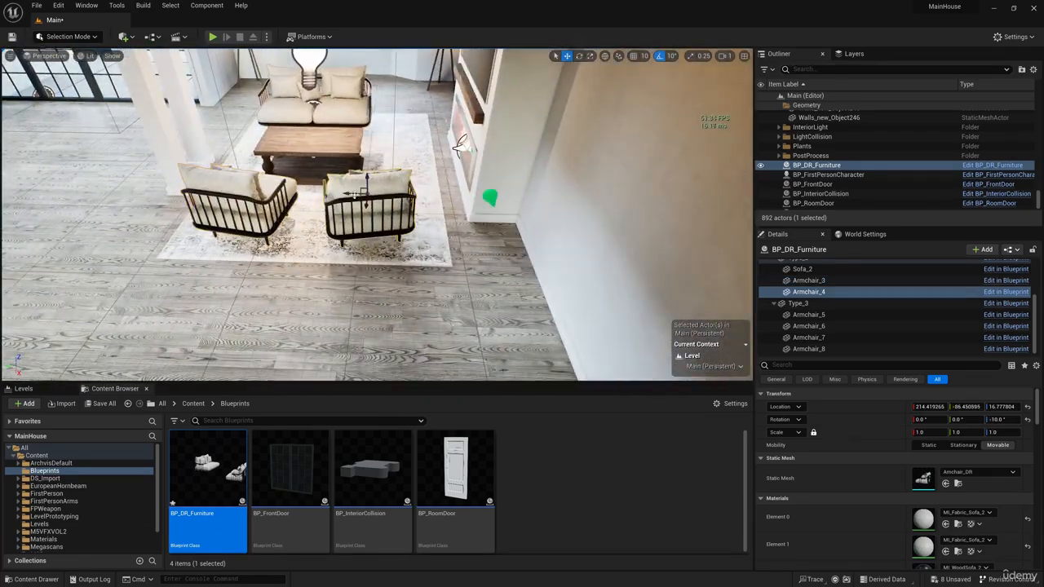
{"action": "right_click_drag", "start_coordinate": [391, 175], "coordinate": [326, 149]}
Slide Sofa_2 and the coffee table's two parts sideways toward the fireplace, with the table at about -151.5 Y
{"action": "left_click", "coordinate": [392, 150]}
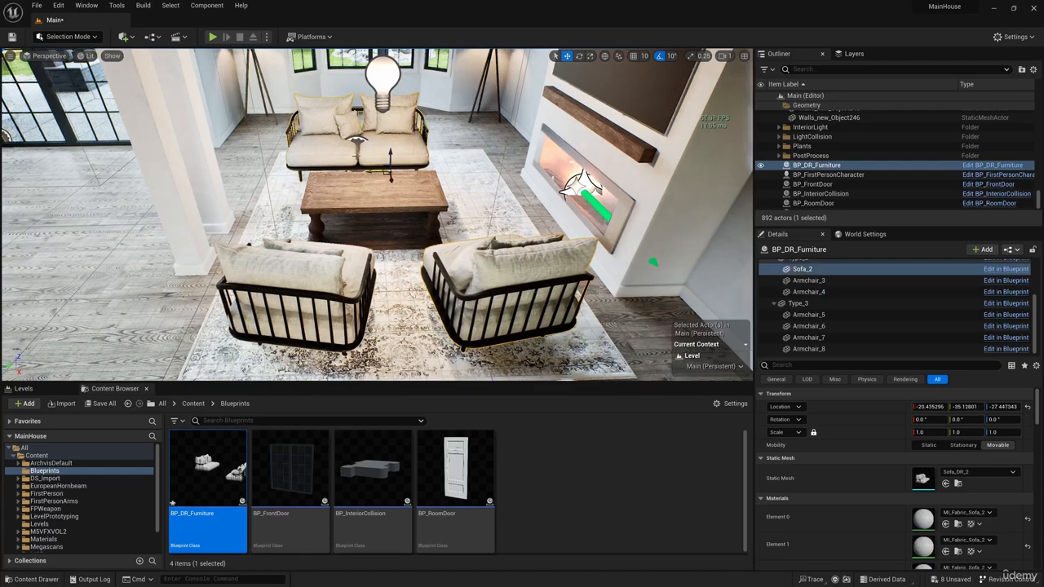
{"action": "left_click_drag", "start_coordinate": [397, 172], "coordinate": [402, 172]}
{"action": "left_click", "coordinate": [365, 196]}
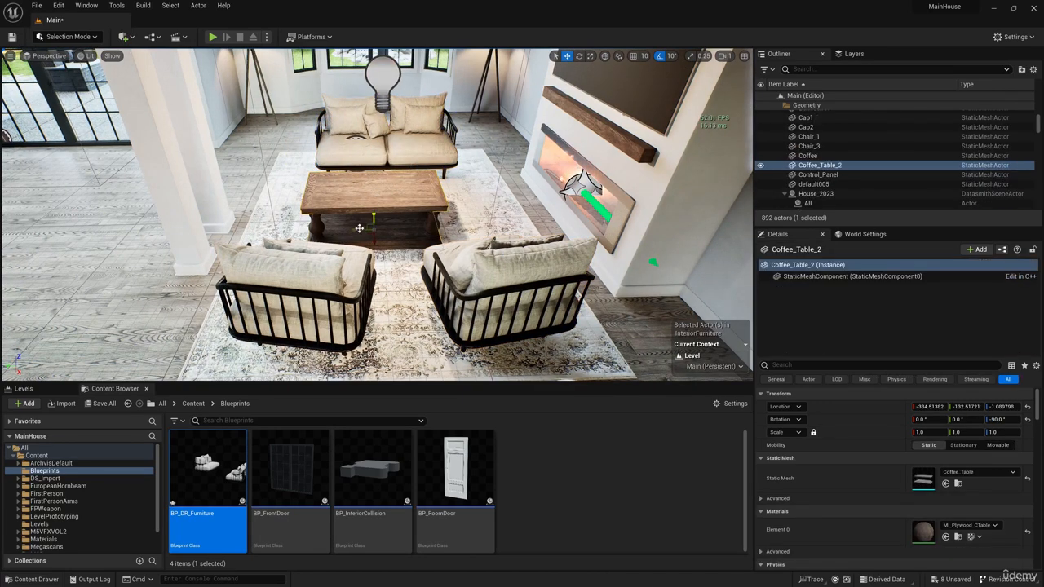
{"action": "left_click", "coordinate": [321, 228], "text": "ctrl"}
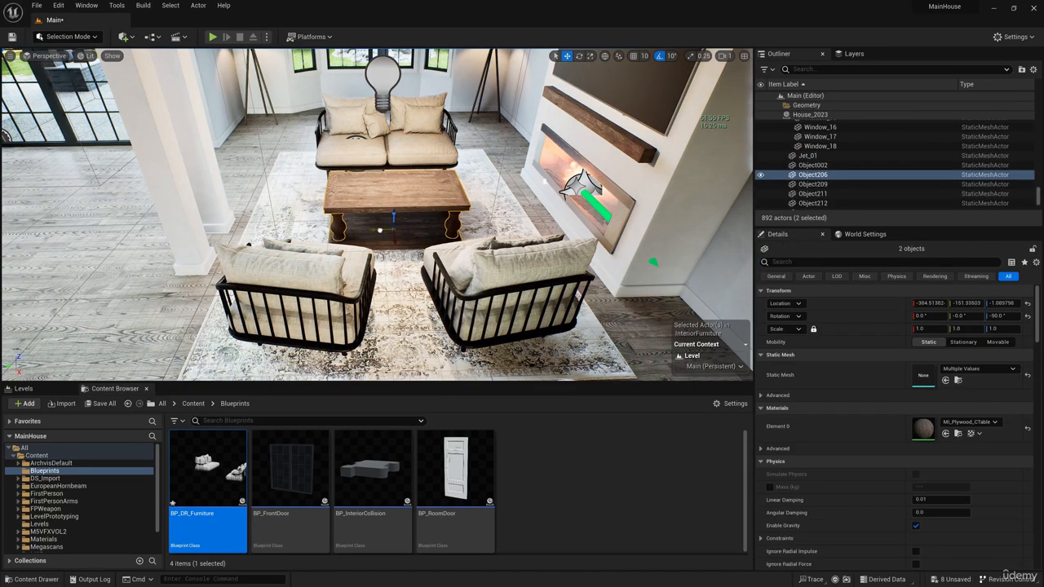
Move Armchair_4 sideways closer to Armchair_3, to about -72.1 Y
{"action": "left_click", "coordinate": [455, 269]}
{"action": "right_click_drag", "start_coordinate": [456, 271], "coordinate": [490, 310]}
{"action": "scroll", "coordinate": [822, 334], "scroll_direction": "down", "scroll_amount": 5}
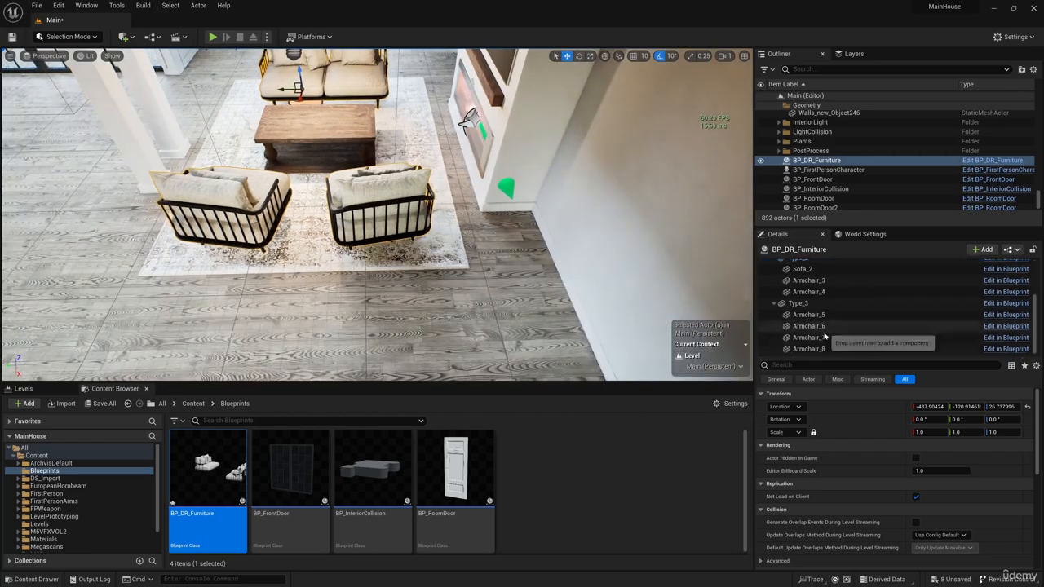
{"action": "scroll", "coordinate": [817, 326], "scroll_direction": "up", "scroll_amount": 2}
{"action": "left_click", "coordinate": [816, 322]}
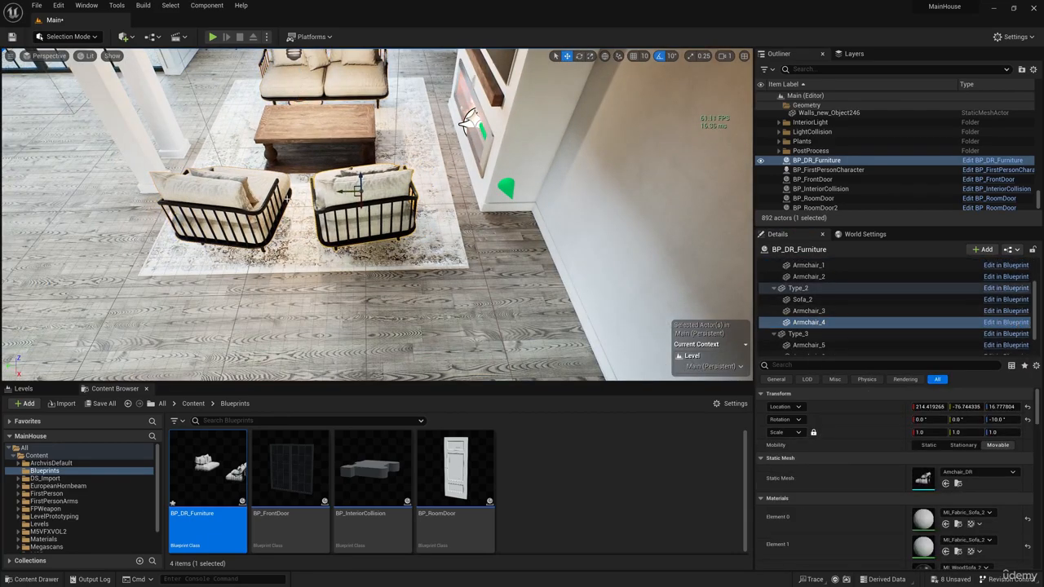
{"action": "left_click_drag", "start_coordinate": [344, 193], "coordinate": [339, 193]}
{"action": "right_click_drag", "start_coordinate": [299, 202], "coordinate": [322, 204]}
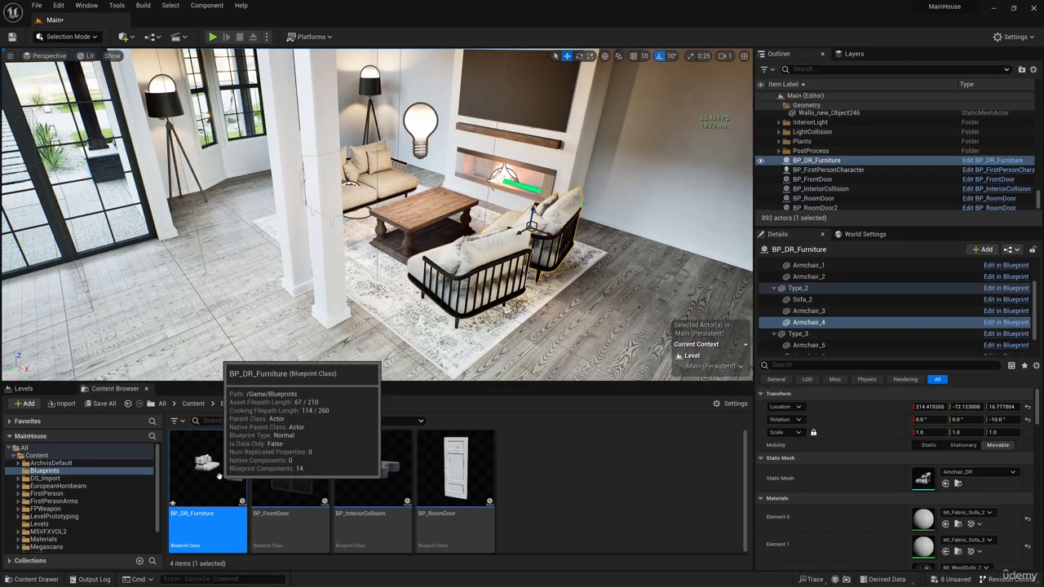
Reopen the BP_DR_Furniture blueprint and turn off Visible for Type_2's Armchair_3, Sofa_2 and Armchair_4
{"action": "double_click", "coordinate": [219, 476]}
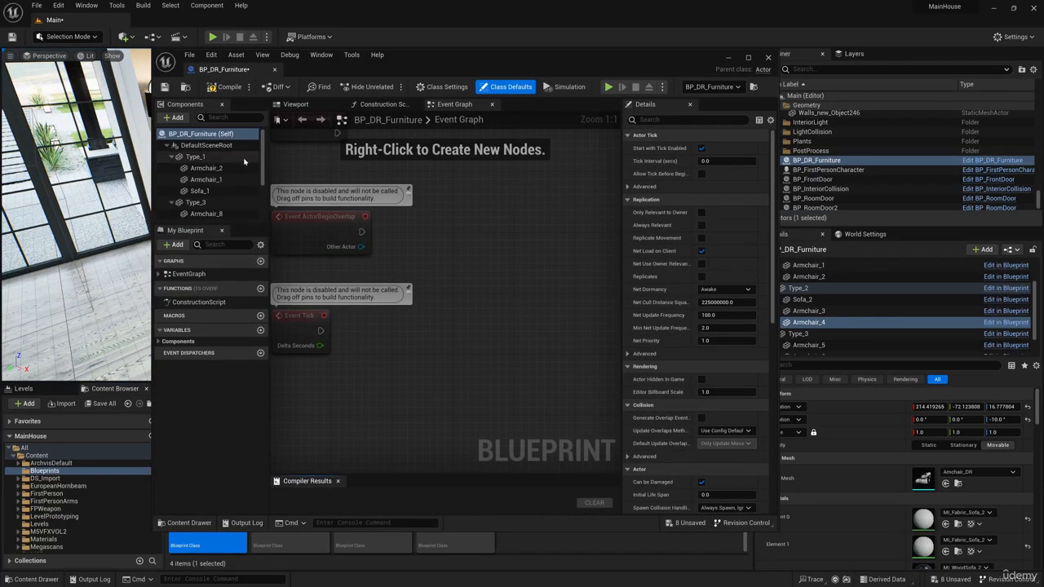
{"action": "scroll", "coordinate": [214, 189], "scroll_direction": "down", "scroll_amount": 2}
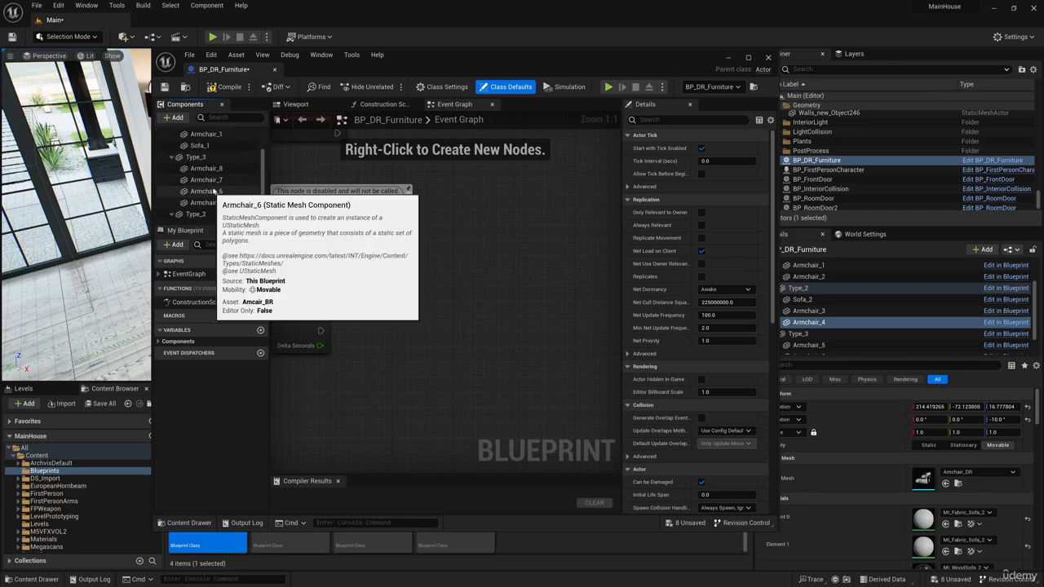
{"action": "scroll", "coordinate": [213, 192], "scroll_direction": "down", "scroll_amount": 2}
{"action": "left_click", "coordinate": [211, 194]}
{"action": "left_click", "coordinate": [216, 215], "text": "shift"}
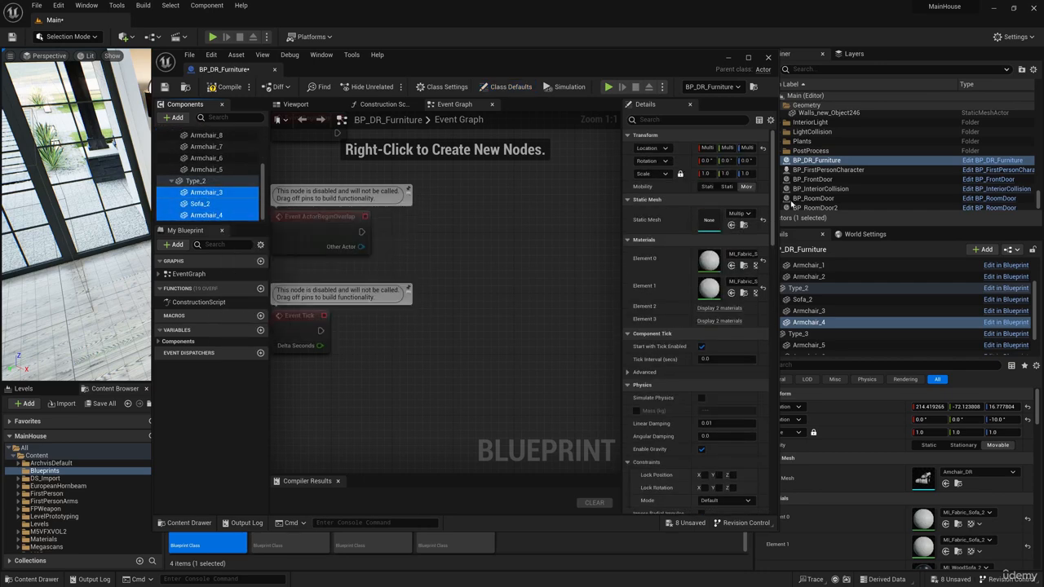
{"action": "left_click", "coordinate": [685, 120]}
{"action": "type", "text": "v"}
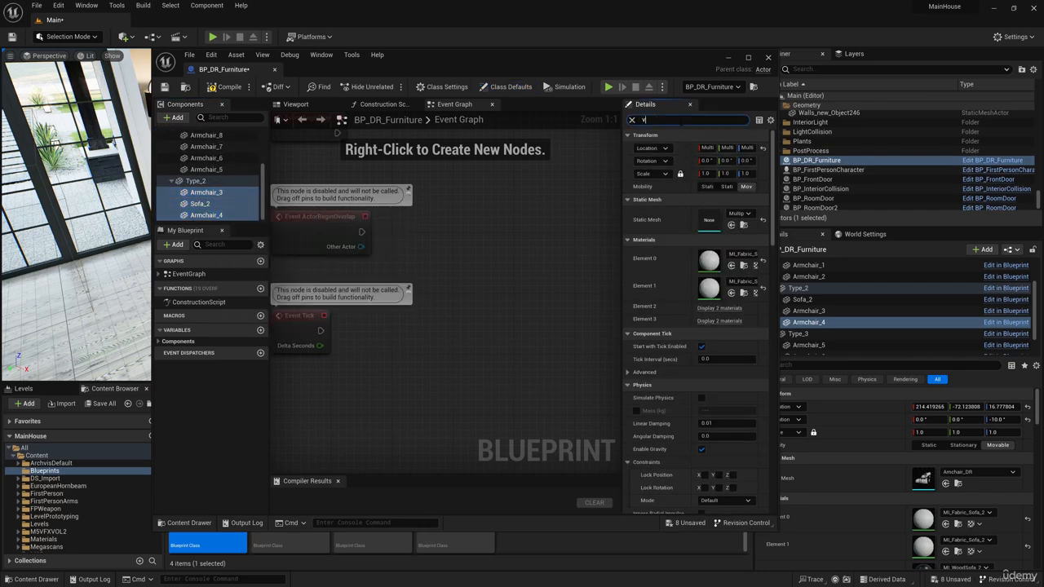
{"action": "type", "text": "is"}
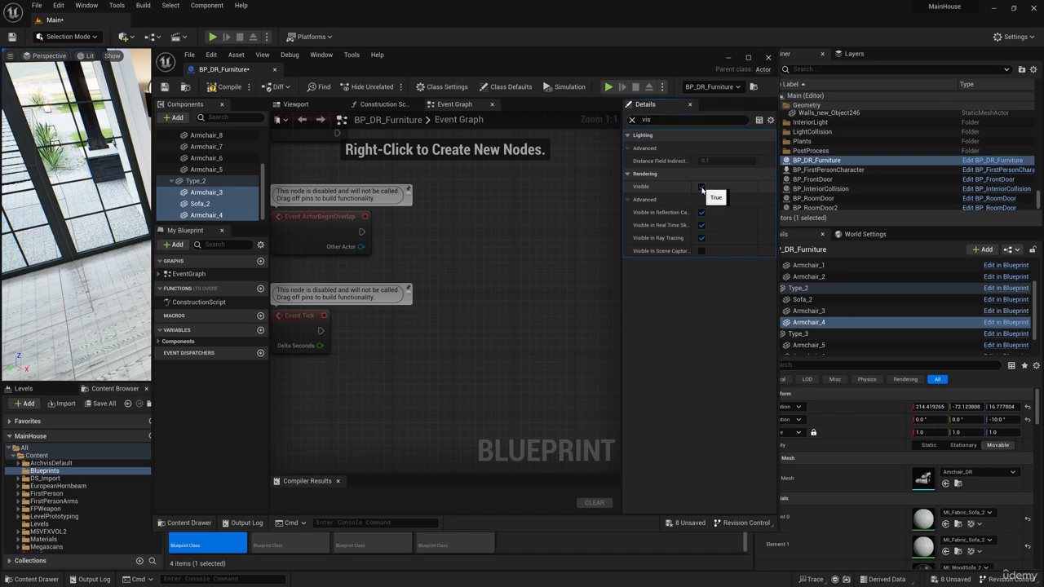
{"action": "left_click", "coordinate": [701, 187]}
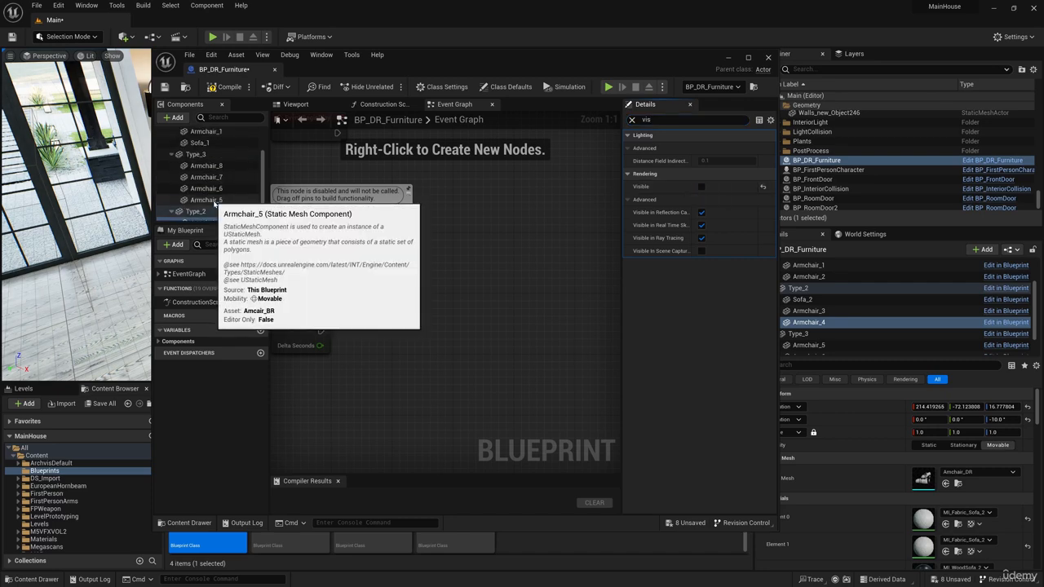
Turn on Visible for Type_1's Armchair_2, Armchair_1 and Sofa_1
{"action": "scroll", "coordinate": [214, 190], "scroll_direction": "up", "scroll_amount": 3}
{"action": "left_click", "coordinate": [206, 165]}
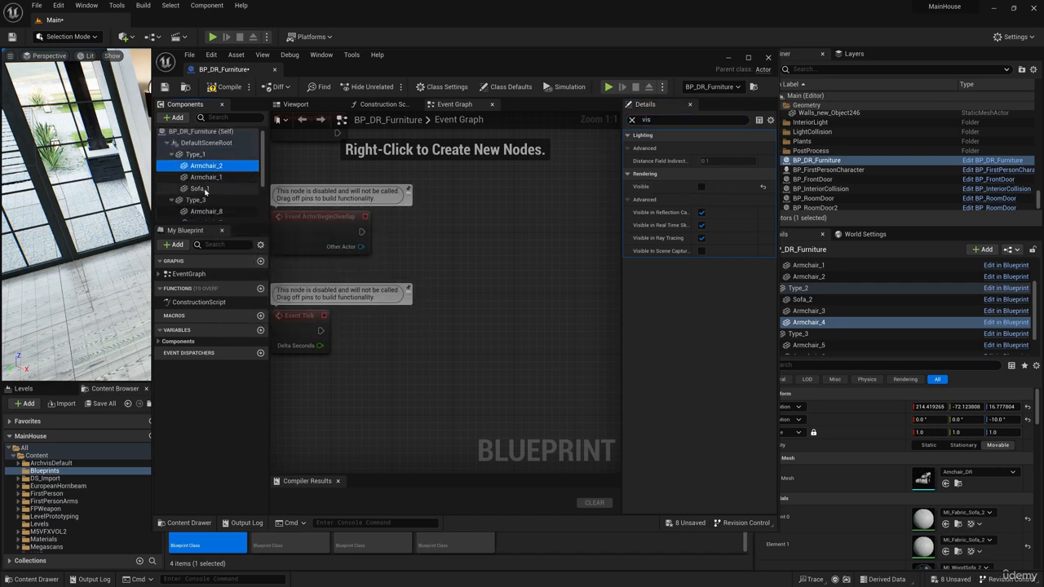
{"action": "left_click", "coordinate": [199, 189], "text": "shift"}
{"action": "left_click", "coordinate": [700, 188]}
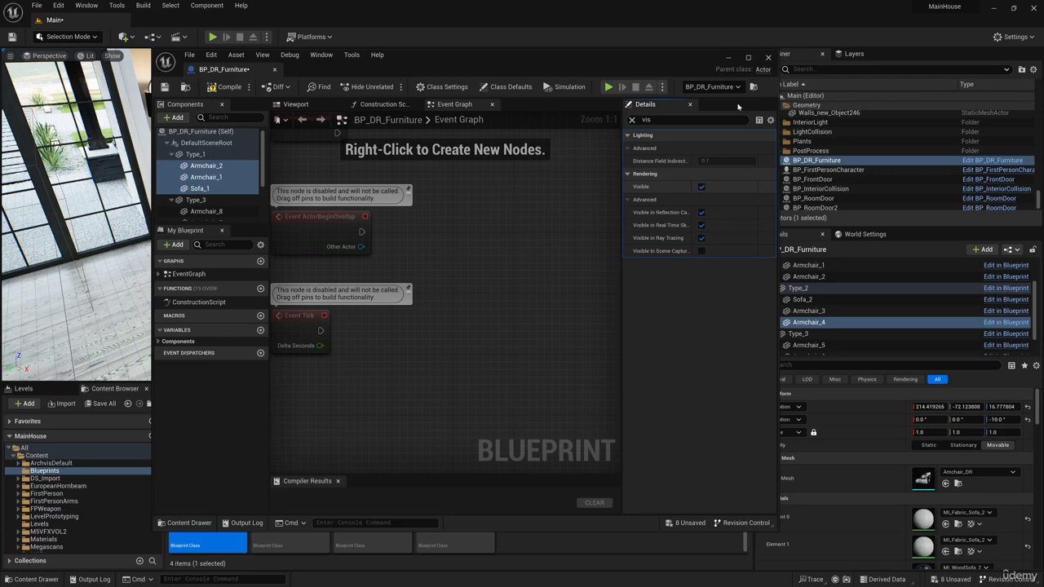
Close the blueprint to view the set in the level, reopen BP_DR_Furniture and collapse its Type_1, Type_2 and Type_3 groups
{"action": "left_click", "coordinate": [769, 59]}
{"action": "right_click_drag", "start_coordinate": [457, 244], "coordinate": [512, 290]}
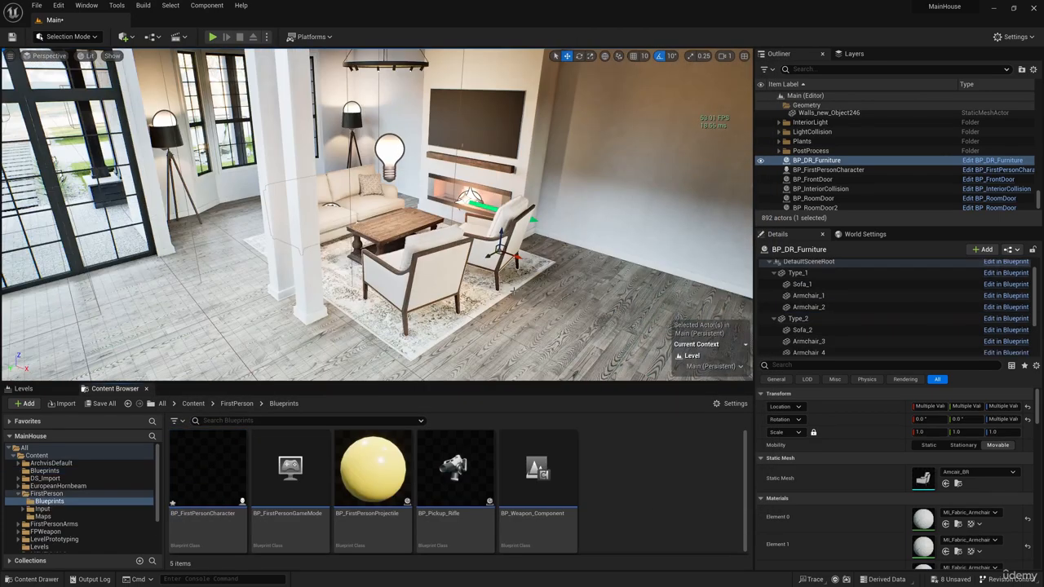
{"action": "mouse_move", "coordinate": [288, 490]}
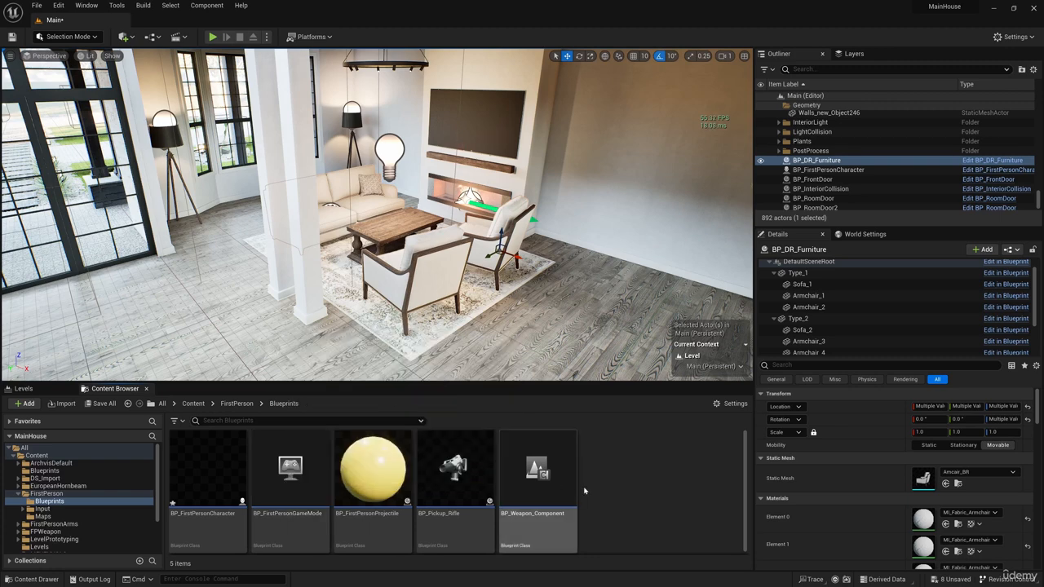
{"action": "left_click", "coordinate": [45, 470]}
{"action": "double_click", "coordinate": [232, 476]}
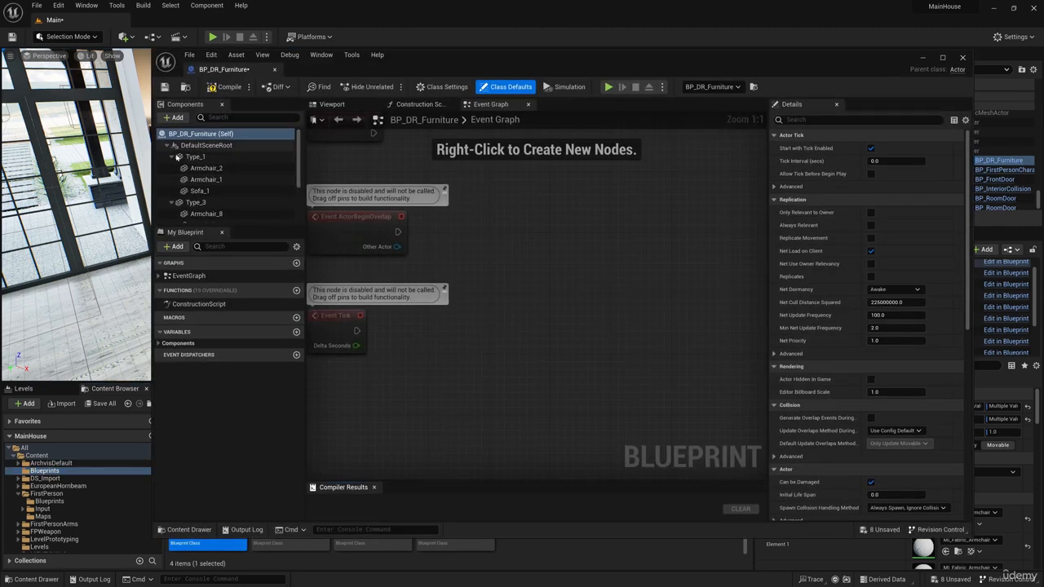
{"action": "left_click", "coordinate": [171, 156]}
{"action": "left_click", "coordinate": [171, 168]}
{"action": "left_click", "coordinate": [171, 180]}
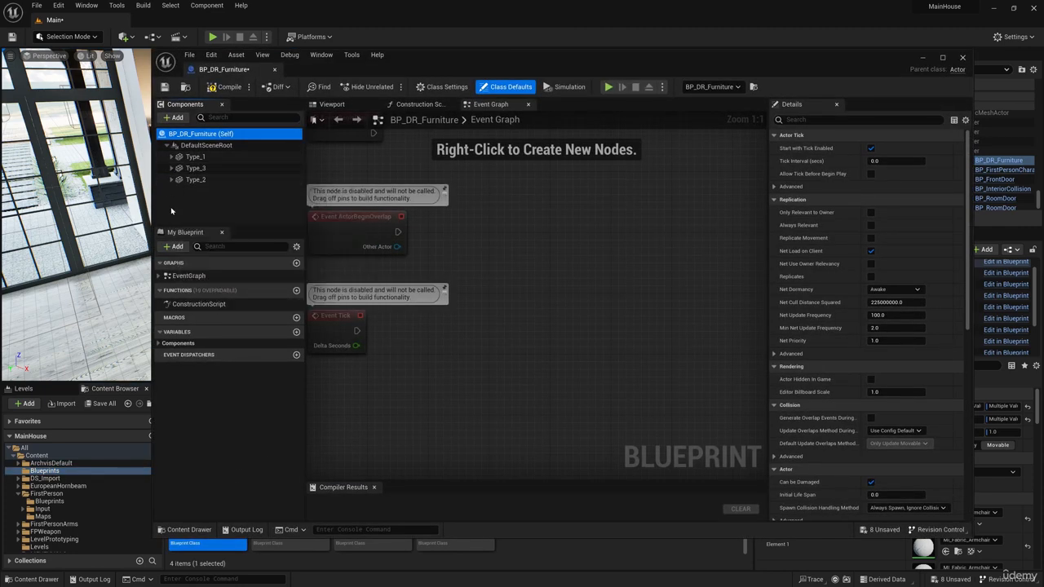
Add a Box Collision component under DefaultSceneRoot, keep its default name, and collapse the Type_1 and Type_2 groups
{"action": "left_click", "coordinate": [199, 144]}
{"action": "left_click", "coordinate": [175, 118]}
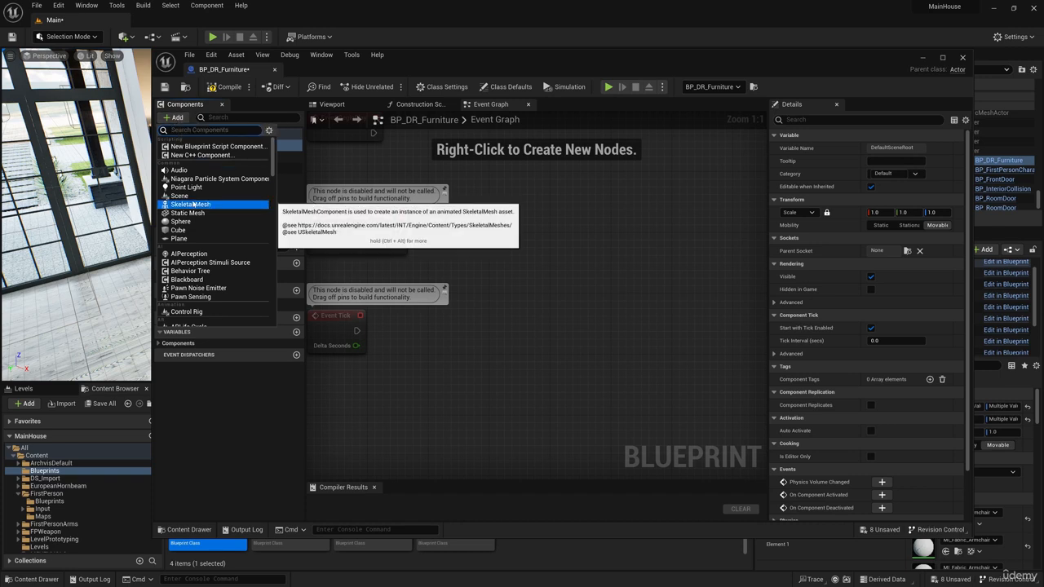
{"action": "type", "text": "box"}
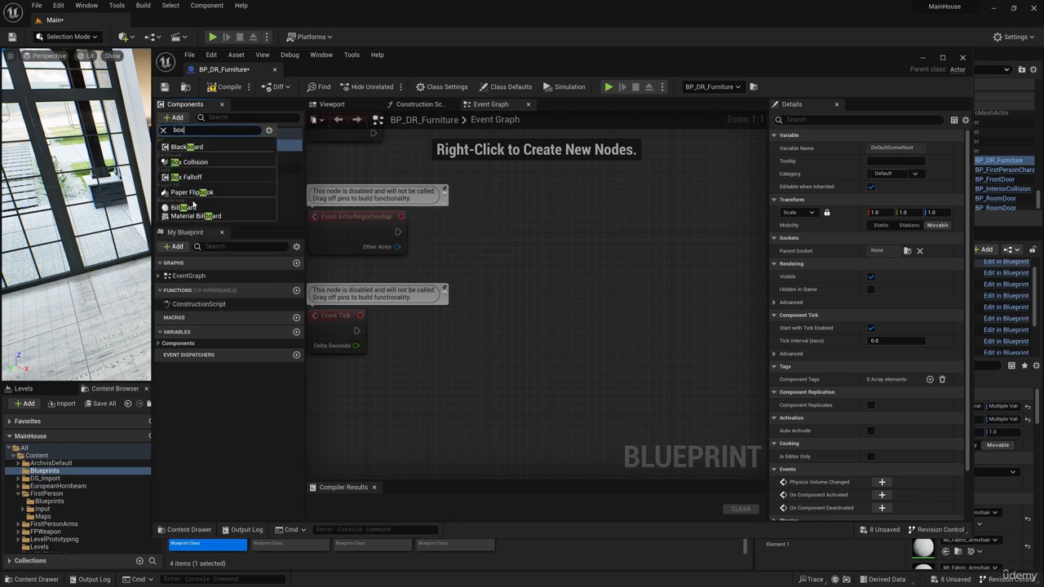
{"action": "left_click", "coordinate": [195, 148]}
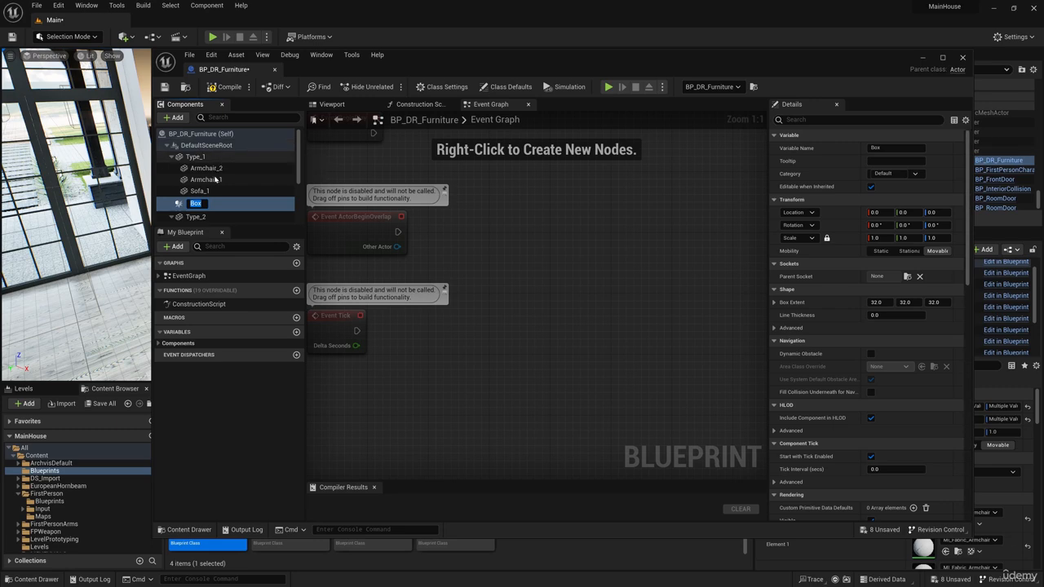
{"action": "left_click", "coordinate": [172, 157]}
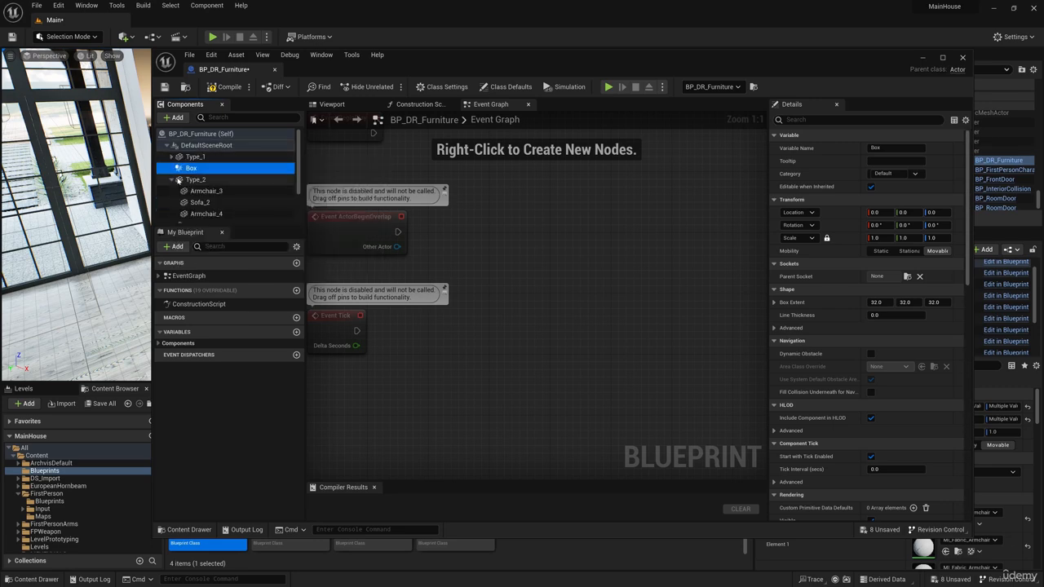
{"action": "left_click", "coordinate": [172, 180]}
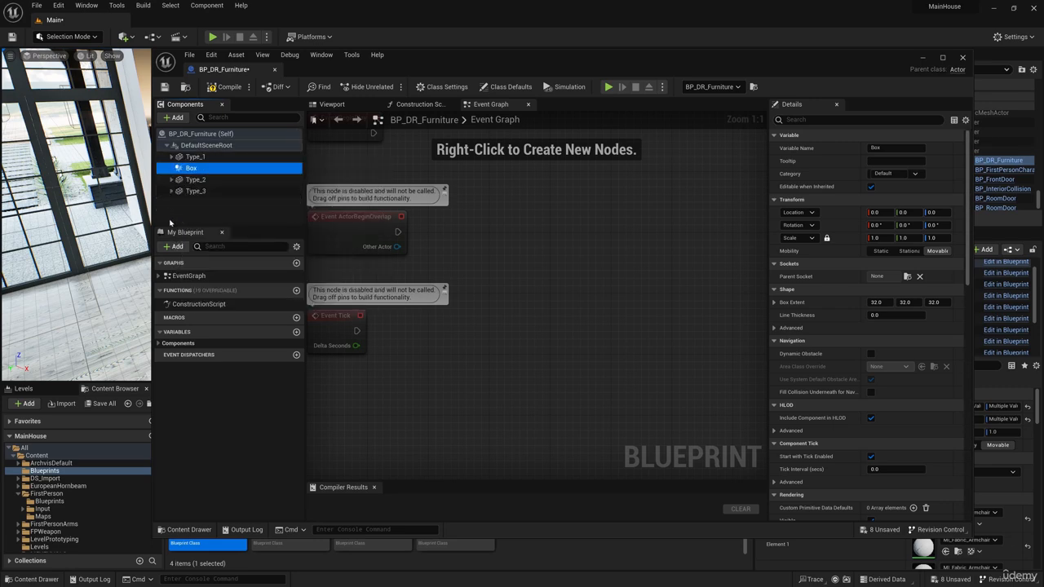
In the blueprint's 3D view, place the collision box around the furniture at about 74 X and 41.7 Z, scaled to about 6.0 × 4.4 × 2.0
{"action": "left_click", "coordinate": [331, 106]}
{"action": "key", "text": "f"}
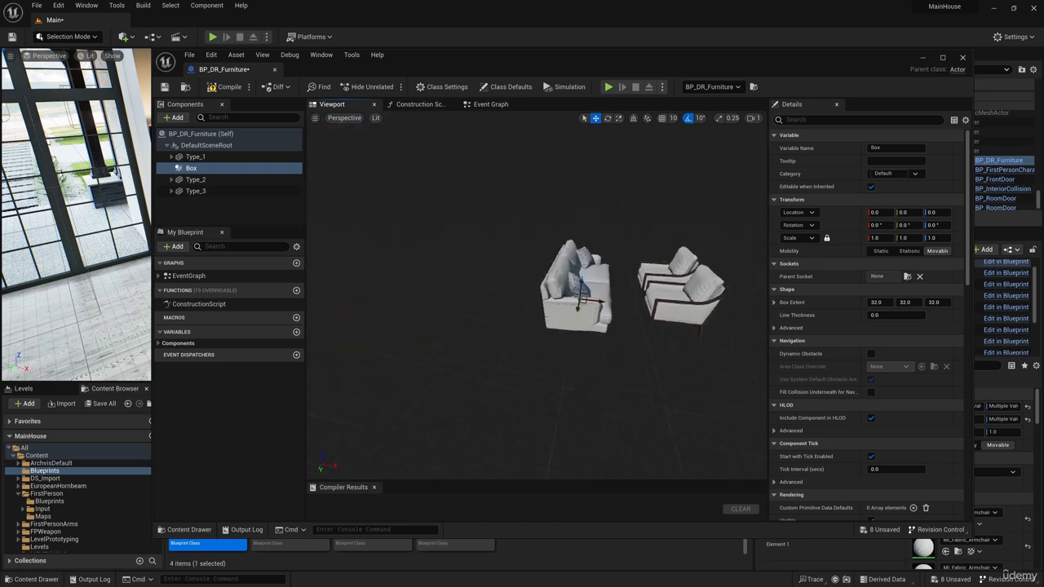
{"action": "left_click_drag", "start_coordinate": [507, 266], "coordinate": [570, 266]}
{"action": "right_click_drag", "start_coordinate": [570, 266], "coordinate": [447, 282]}
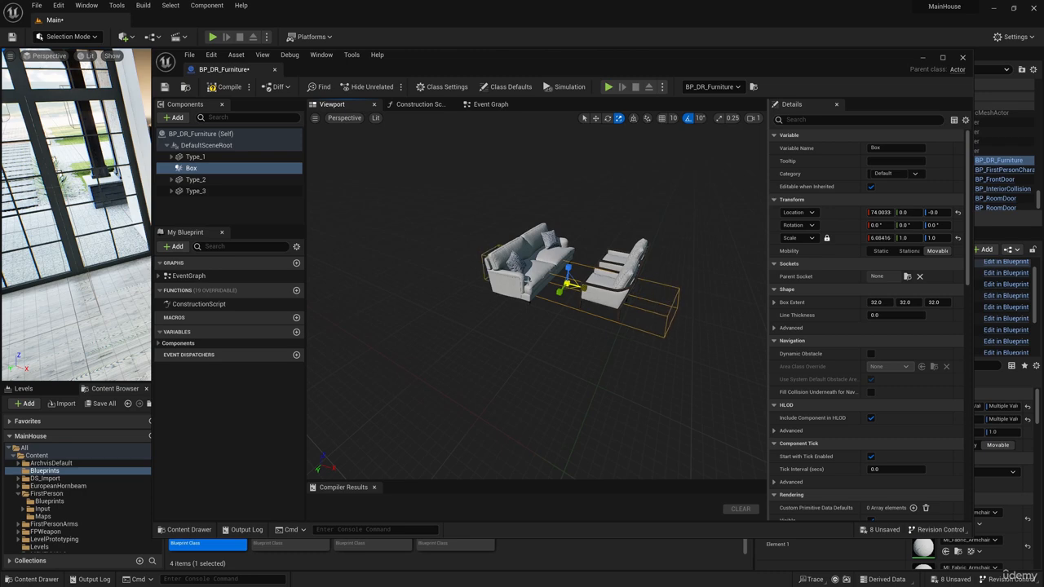
{"action": "left_click_drag", "start_coordinate": [560, 291], "coordinate": [518, 320]}
{"action": "right_click_drag", "start_coordinate": [518, 320], "coordinate": [420, 329]}
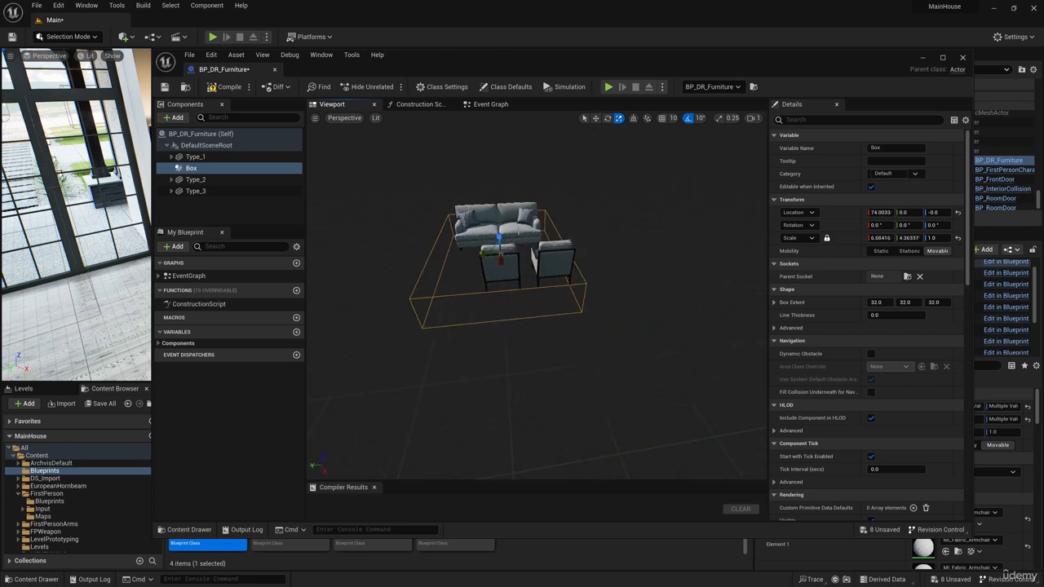
{"action": "mouse_move", "coordinate": [498, 237]}
{"action": "left_mouse_down"}
{"action": "mouse_move", "coordinate": [499, 214]}
{"action": "mouse_move", "coordinate": [497, 223]}
{"action": "left_mouse_up"}
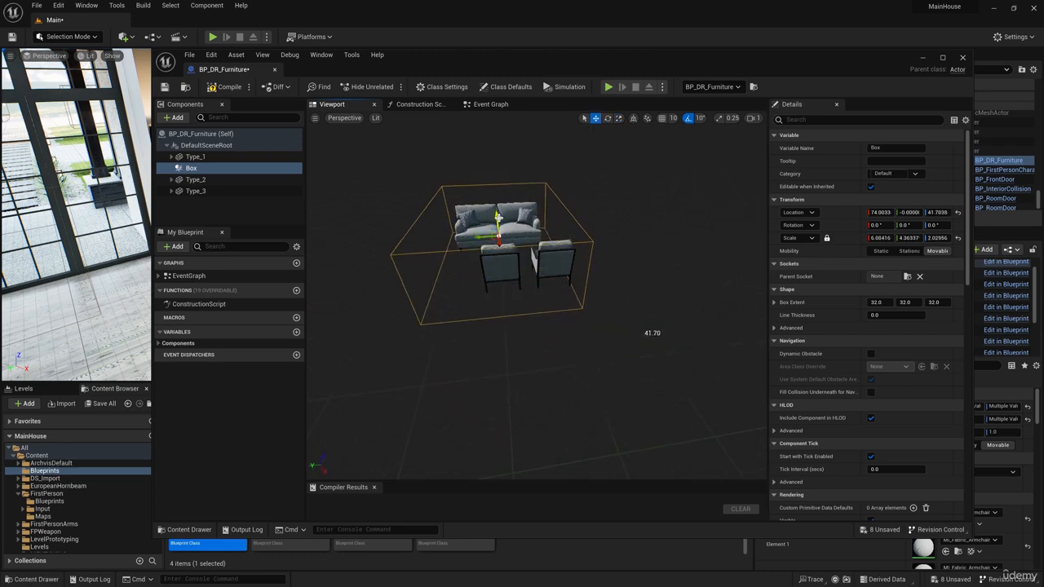
{"action": "right_click_drag", "start_coordinate": [497, 223], "coordinate": [542, 233]}
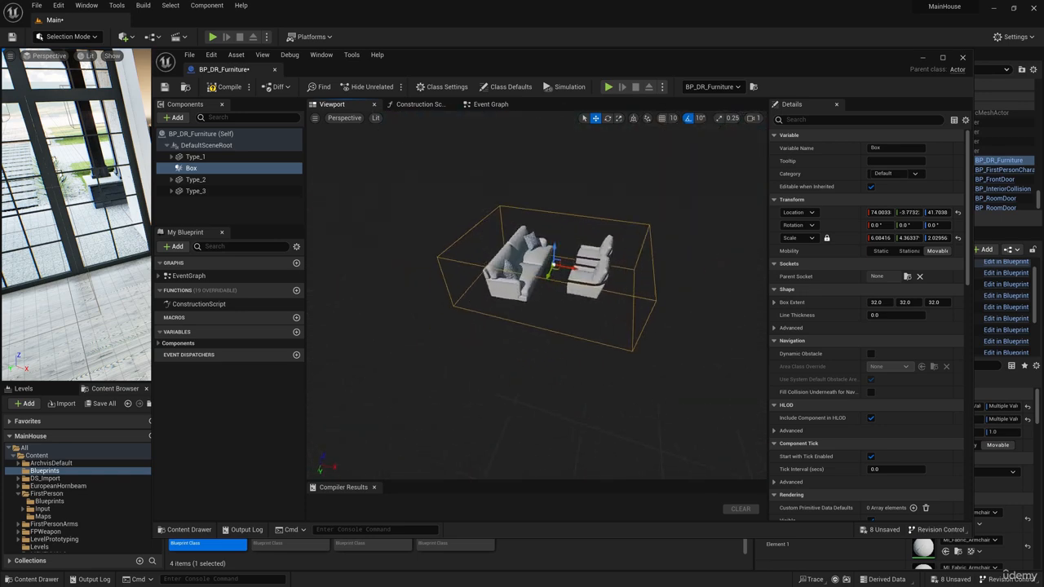
Enlarge the collision box to a scale of about 6.4 in X and 5.2 in Y, and shift it to about -10.3 Y
{"action": "left_click", "coordinate": [594, 118]}
{"action": "right_click_drag", "start_coordinate": [583, 175], "coordinate": [578, 200]}
{"action": "left_click", "coordinate": [618, 118]}
{"action": "left_click_drag", "start_coordinate": [516, 196], "coordinate": [504, 197]}
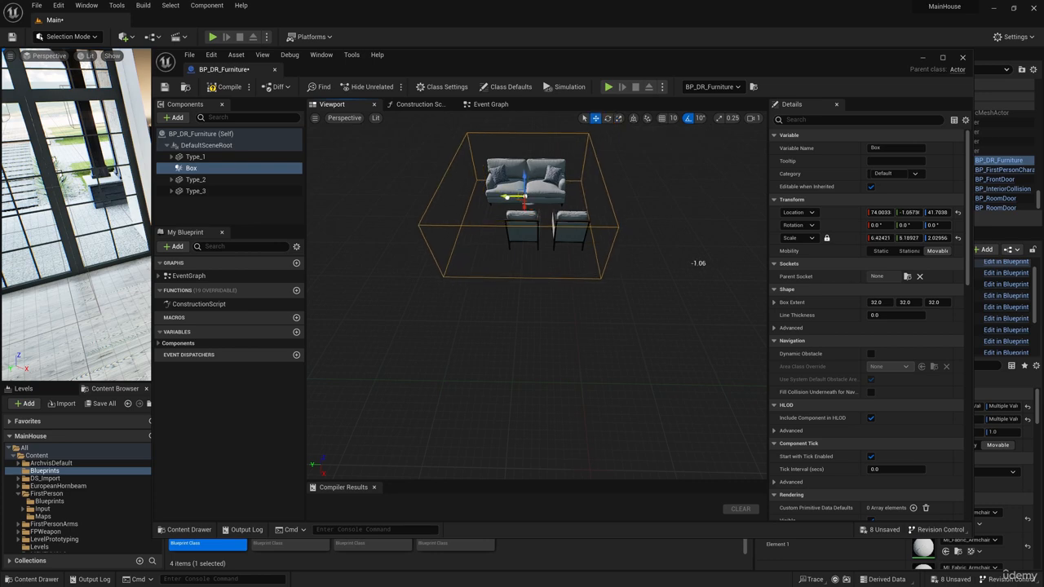
{"action": "right_click_drag", "start_coordinate": [520, 193], "coordinate": [581, 201]}
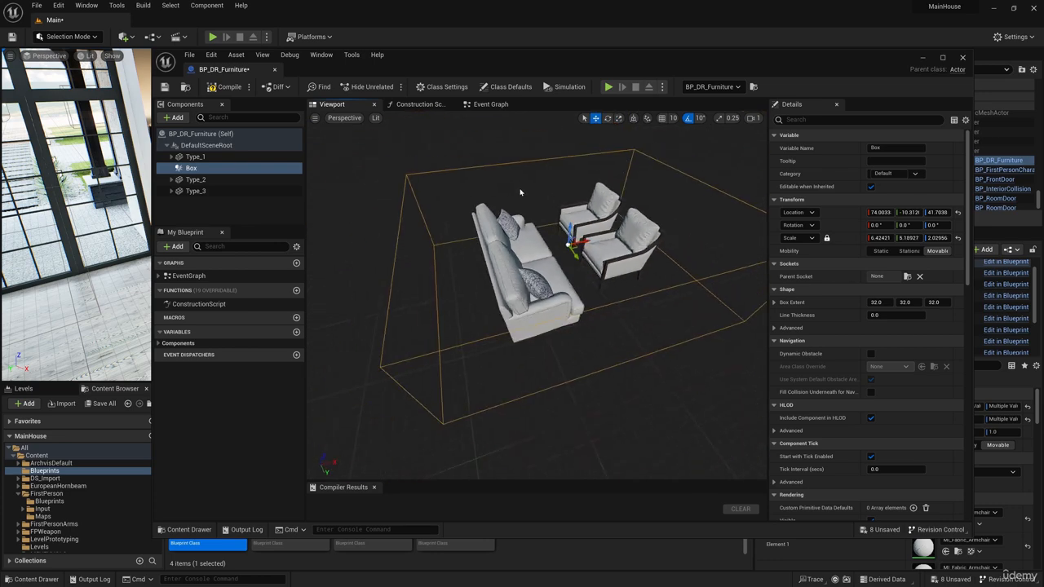
Close the blueprint and move the furniture actor's Box component in the level to about -13.1 Y
{"action": "left_click", "coordinate": [965, 58]}
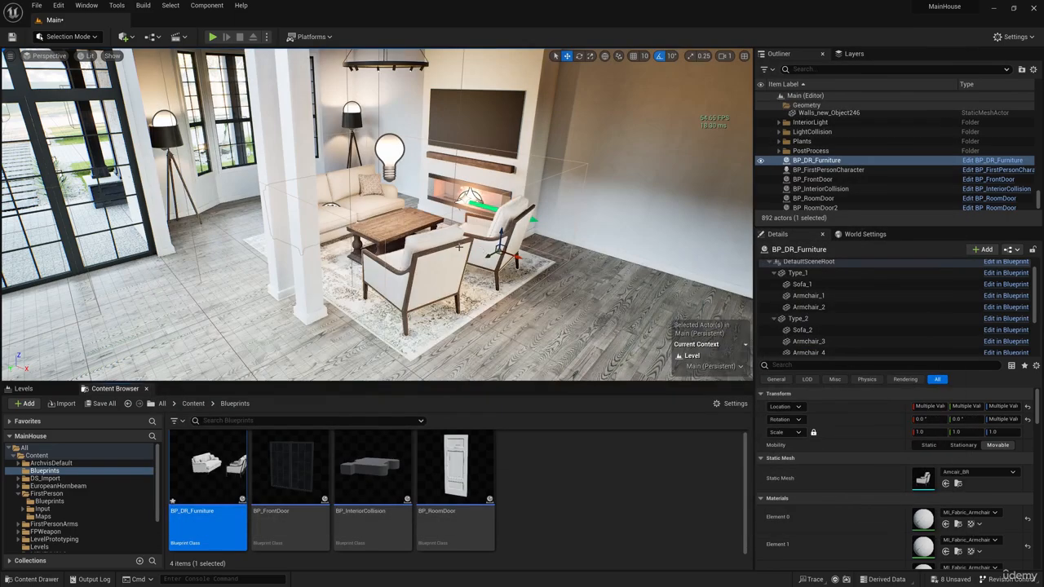
{"action": "right_click_drag", "start_coordinate": [489, 221], "coordinate": [449, 228]}
{"action": "scroll", "coordinate": [815, 327], "scroll_direction": "down", "scroll_amount": 3}
{"action": "left_click", "coordinate": [794, 348]}
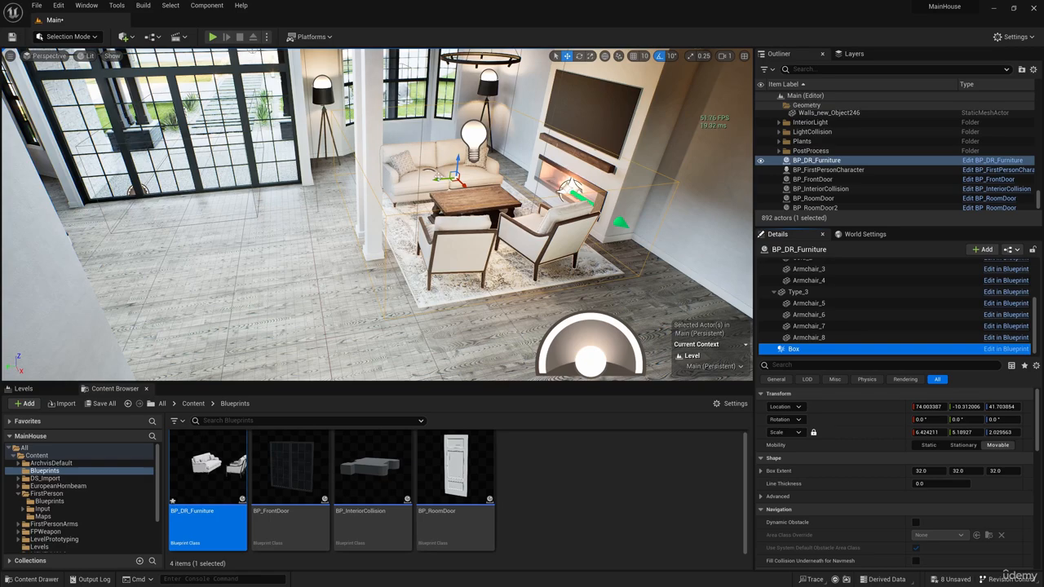
{"action": "left_click_drag", "start_coordinate": [440, 177], "coordinate": [432, 178]}
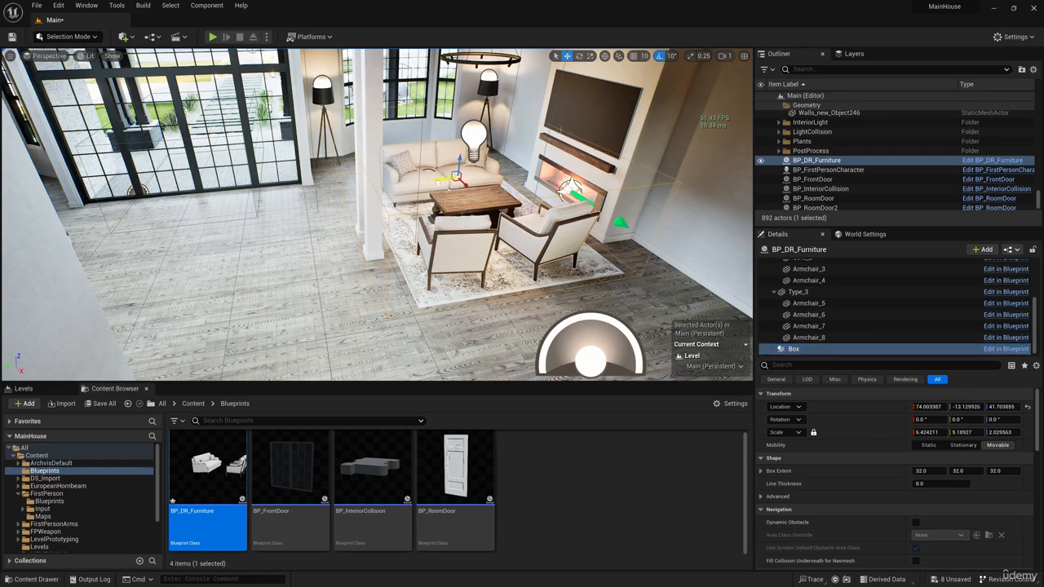
{"action": "right_click_drag", "start_coordinate": [438, 179], "coordinate": [410, 199]}
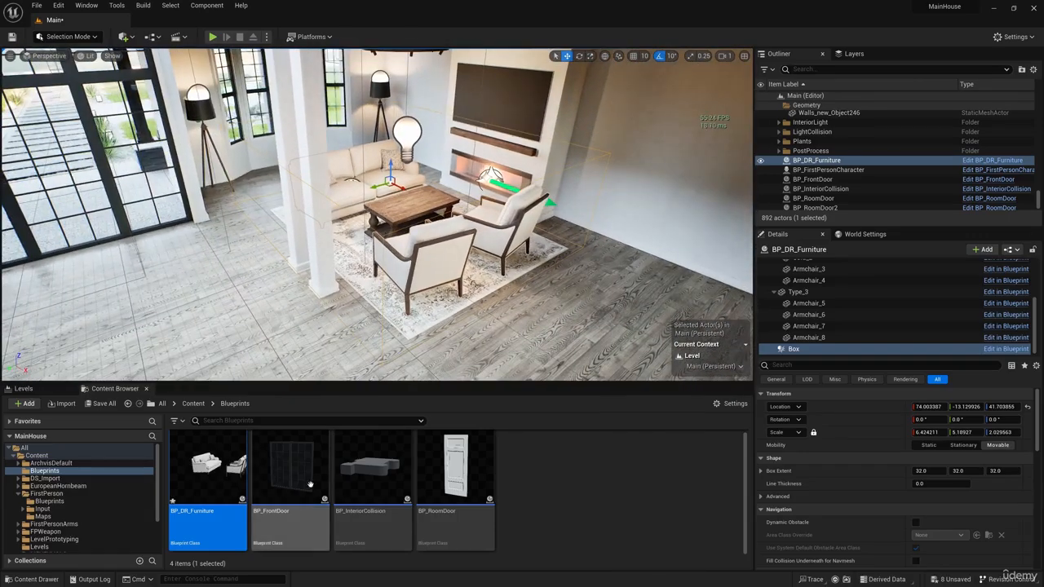
Create a folder named Widgets inside the Blueprints folder and open it
{"action": "right_click", "coordinate": [546, 477]}
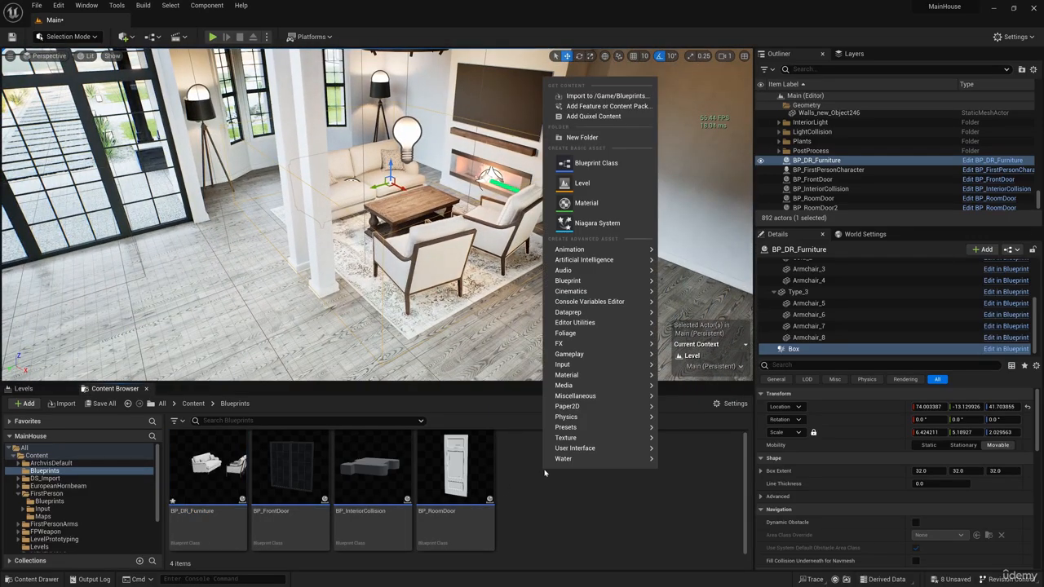
{"action": "left_click", "coordinate": [582, 137]}
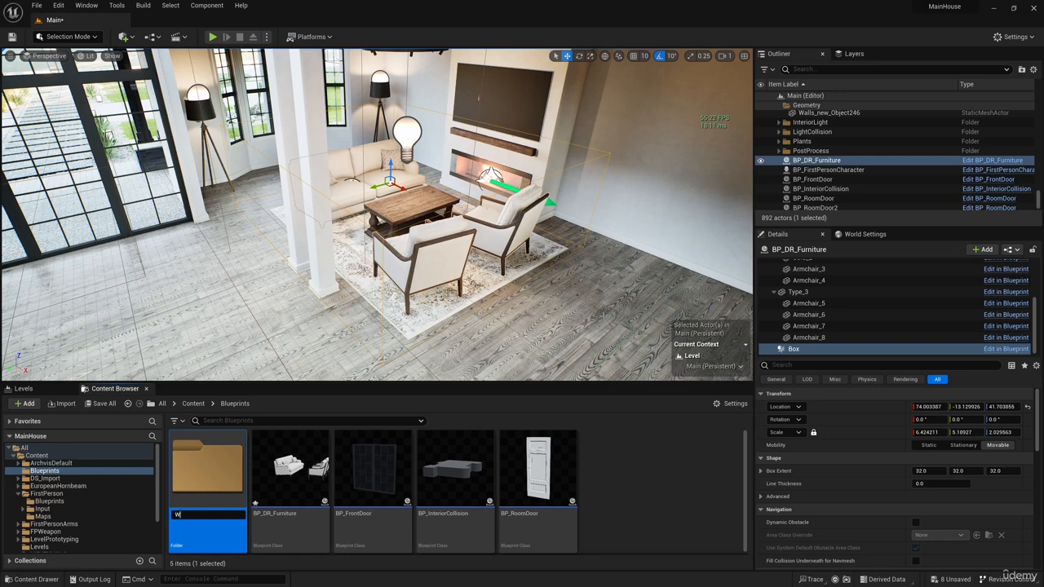
{"action": "double_click", "coordinate": [210, 485]}
Create a Widget Blueprint named Press_E in the Widgets folder, with User Widget as its parent class
{"action": "right_click", "coordinate": [225, 462]}
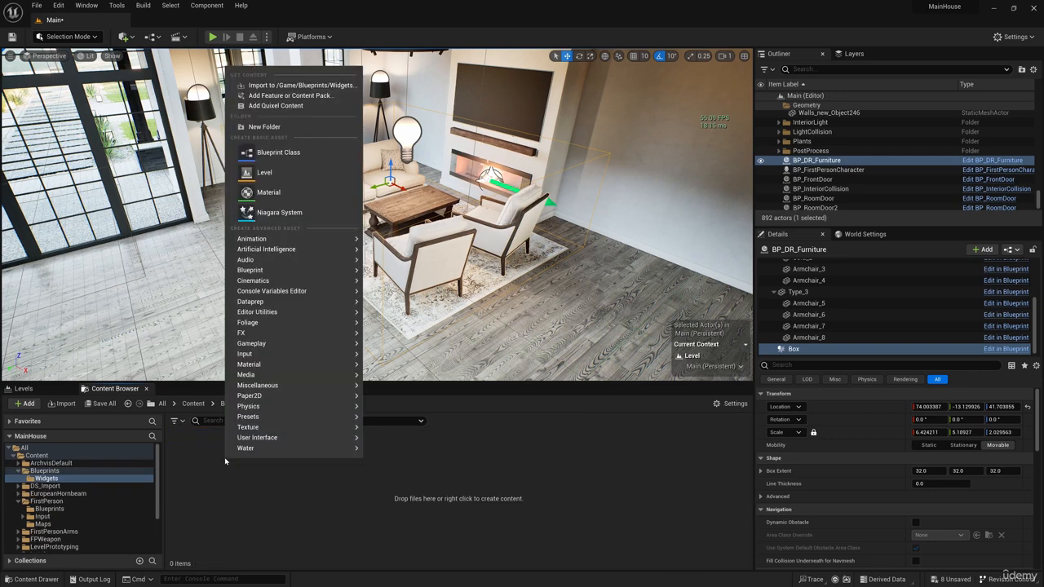
{"action": "mouse_move", "coordinate": [254, 440]}
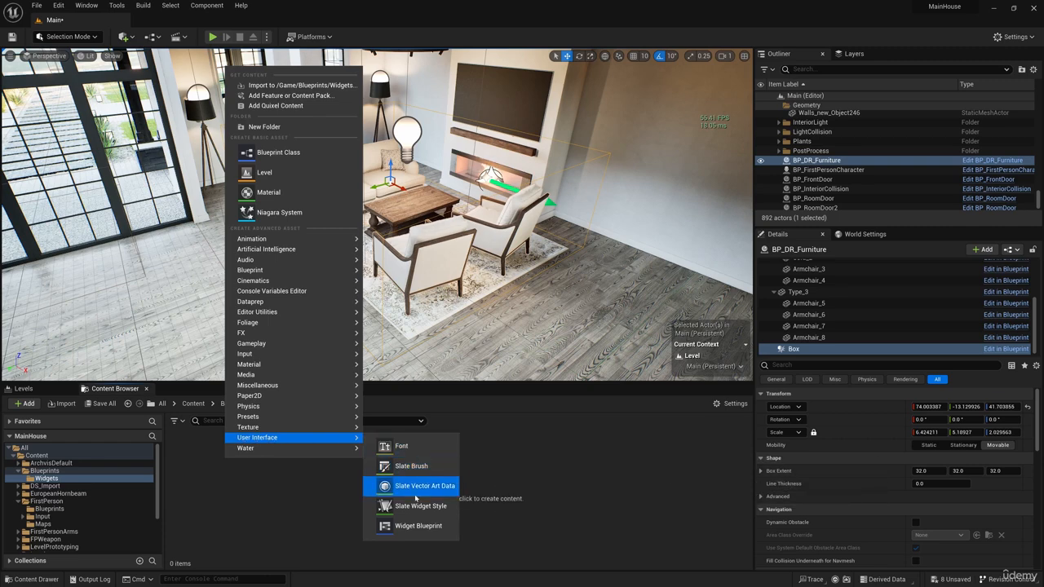
{"action": "left_click", "coordinate": [428, 530]}
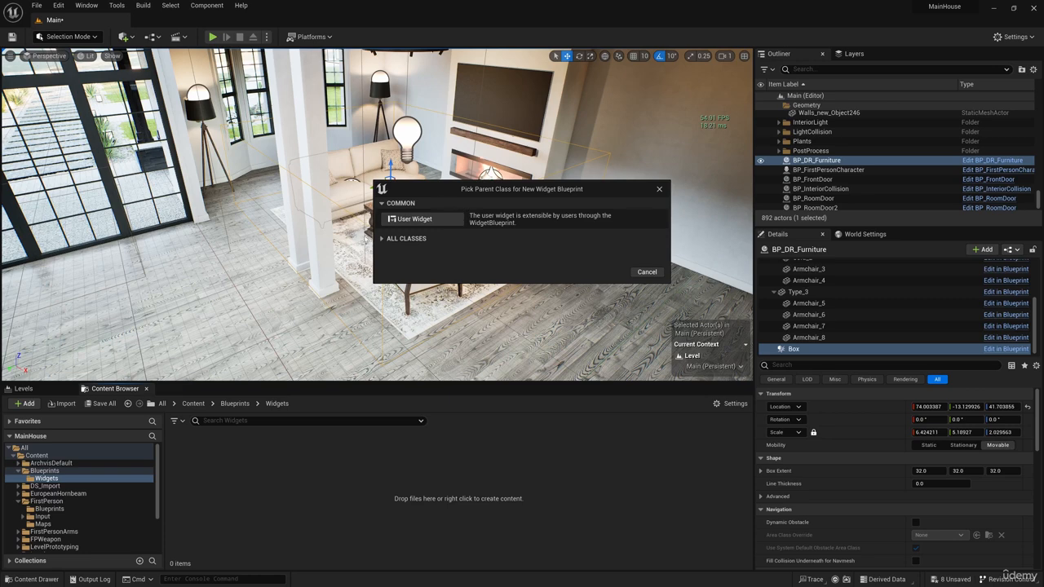
{"action": "left_click", "coordinate": [414, 218]}
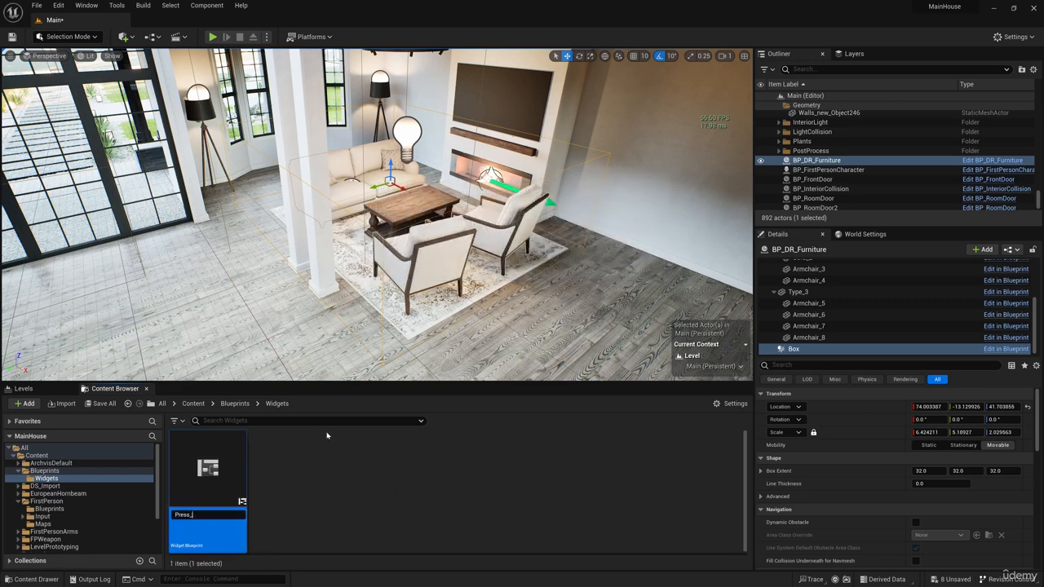
{"action": "key", "text": "Return"}
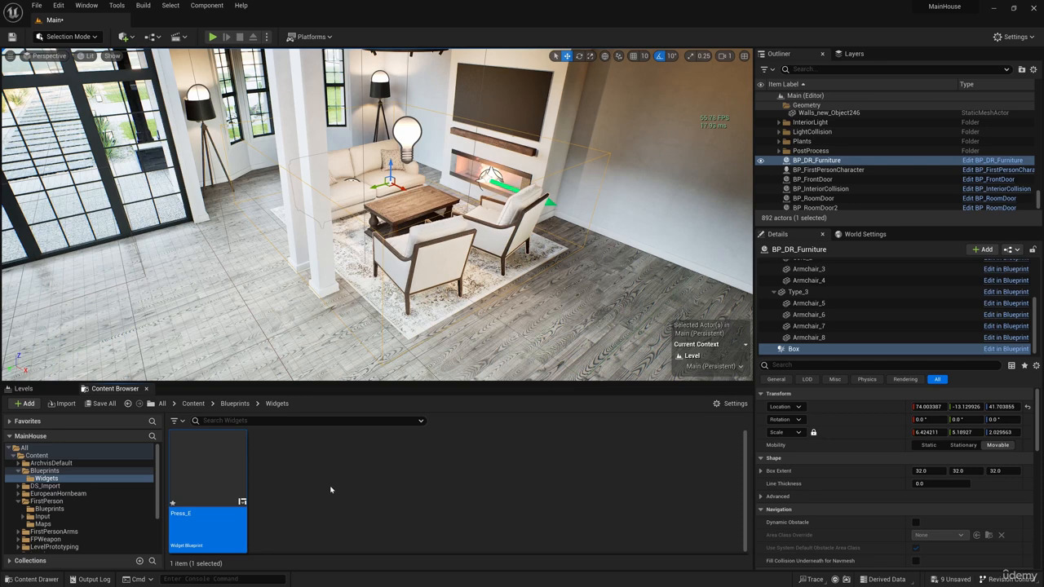
Open Press_E, add a Text element to its canvas and center the text's justification
{"action": "double_click", "coordinate": [200, 469]}
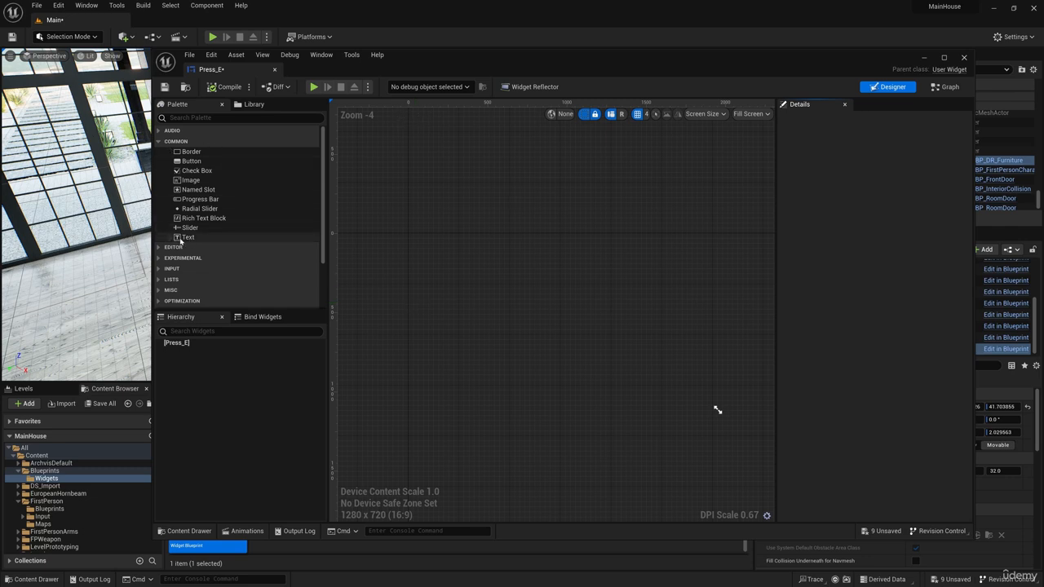
{"action": "left_click_drag", "start_coordinate": [190, 238], "coordinate": [555, 322]}
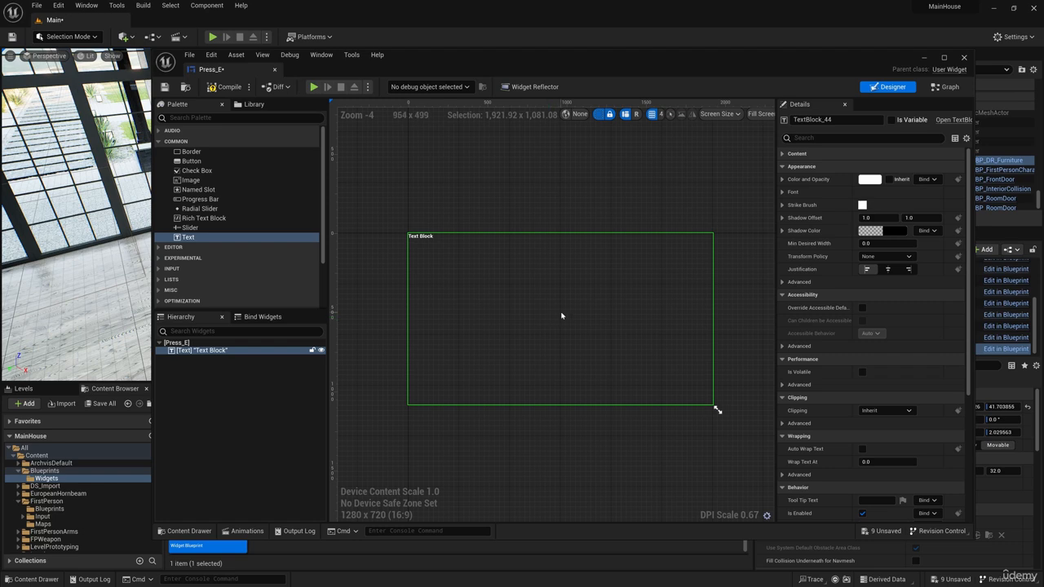
{"action": "left_click", "coordinate": [887, 269]}
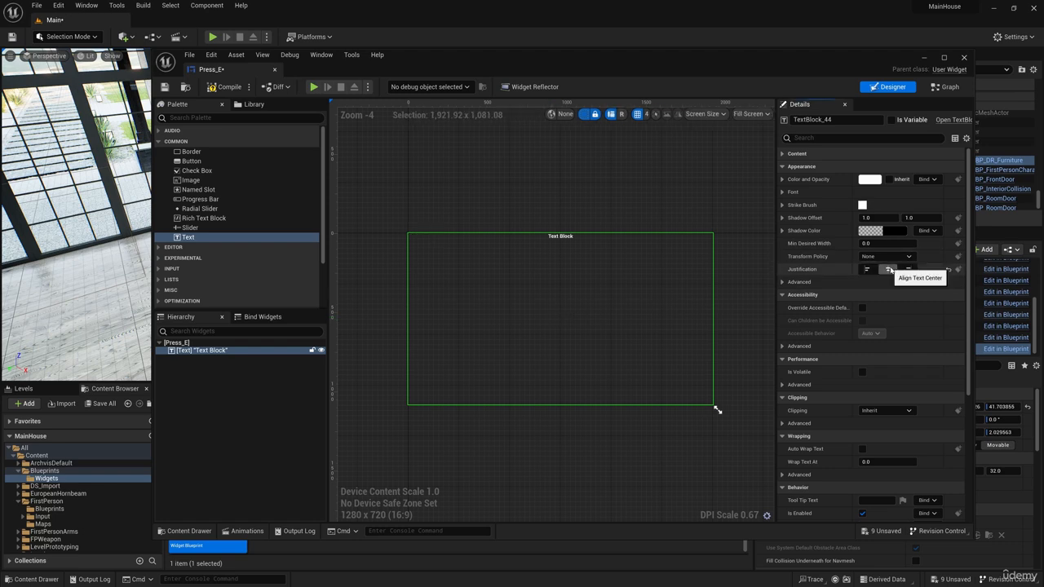
Find the text block's Text property and set its content to "Press E"
{"action": "scroll", "coordinate": [519, 252], "scroll_direction": "up", "scroll_amount": 2}
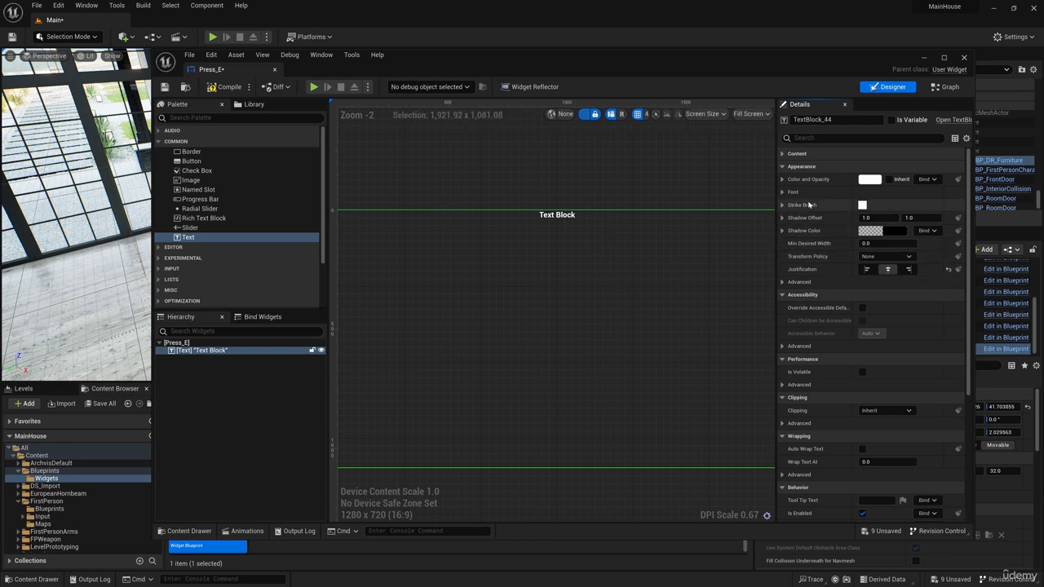
{"action": "scroll", "coordinate": [831, 239], "scroll_direction": "down", "scroll_amount": 2}
{"action": "scroll", "coordinate": [830, 239], "scroll_direction": "up", "scroll_amount": 5}
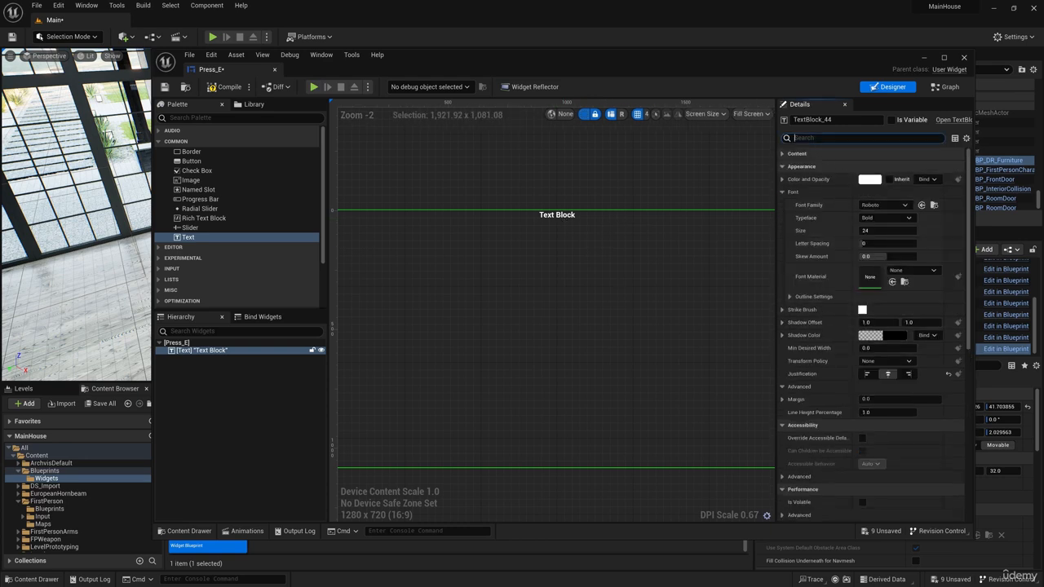
{"action": "type", "text": "tre"}
{"action": "type", "text": "e"}
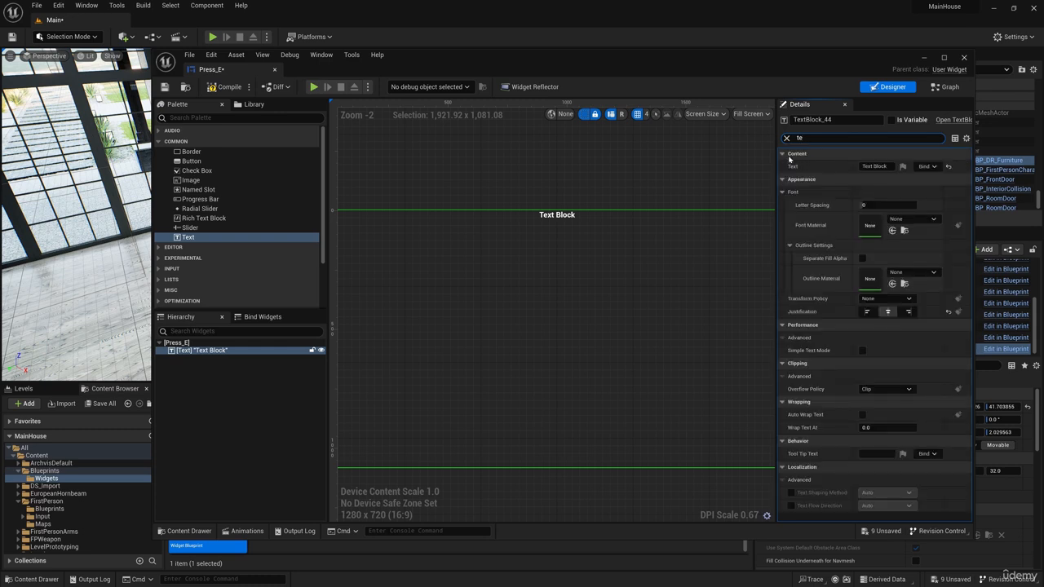
{"action": "left_click", "coordinate": [880, 166]}
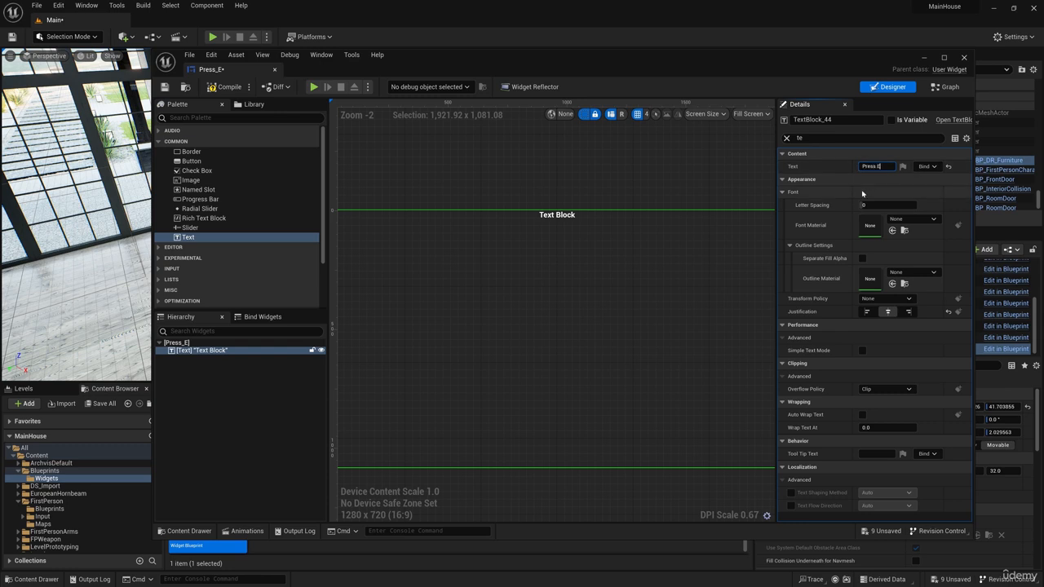
{"action": "left_click", "coordinate": [862, 180]}
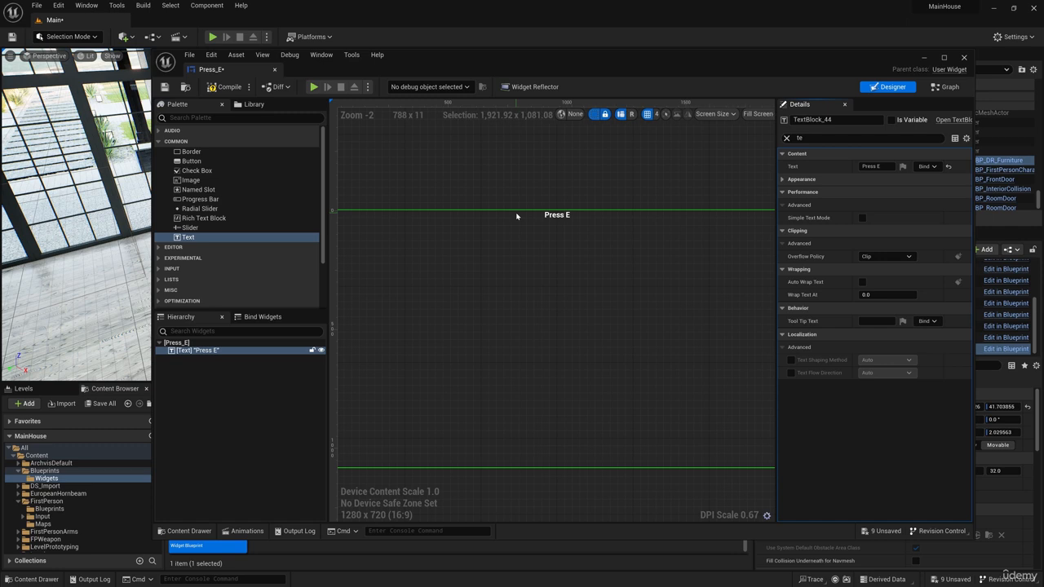
Shrink the Press_E widget's design area to about 171 x 45 so it closely surrounds the "Press E" text
{"action": "scroll", "coordinate": [522, 228], "scroll_direction": "down", "scroll_amount": 2}
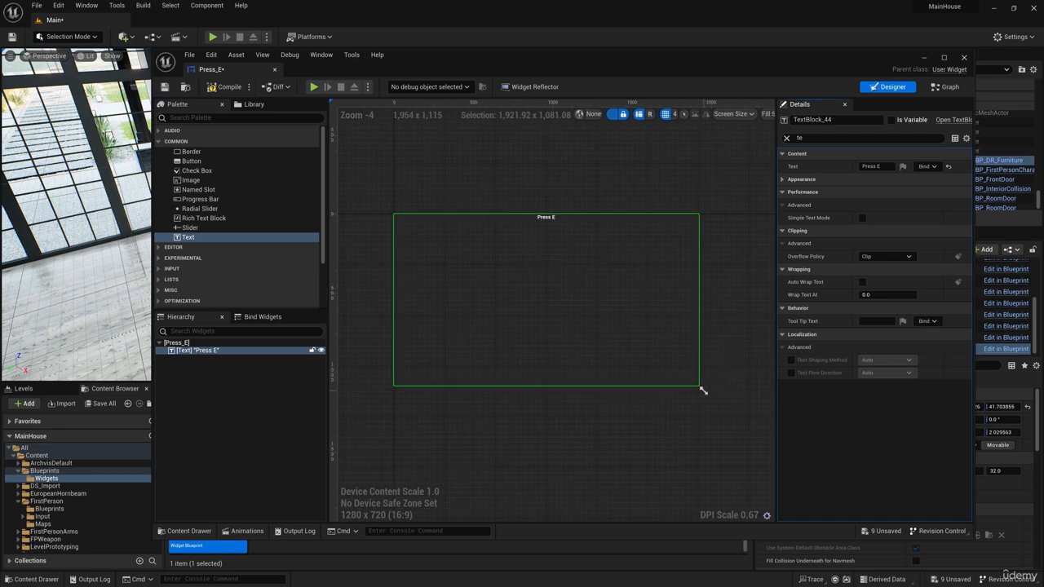
{"action": "left_click_drag", "start_coordinate": [703, 391], "coordinate": [417, 223]}
{"action": "scroll", "coordinate": [412, 219], "scroll_direction": "up", "scroll_amount": 4}
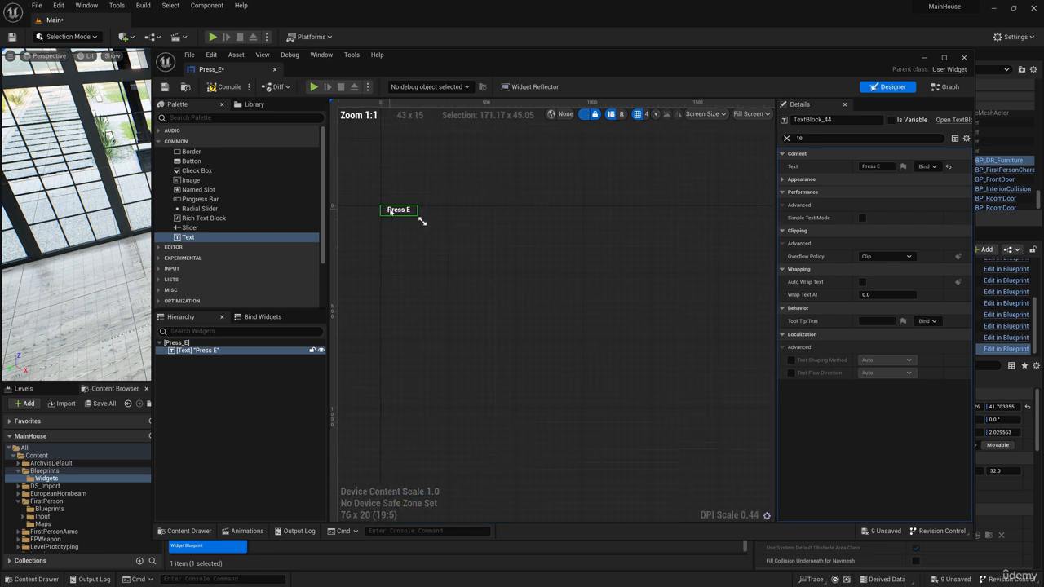
{"action": "scroll", "coordinate": [390, 210], "scroll_direction": "up", "scroll_amount": 1}
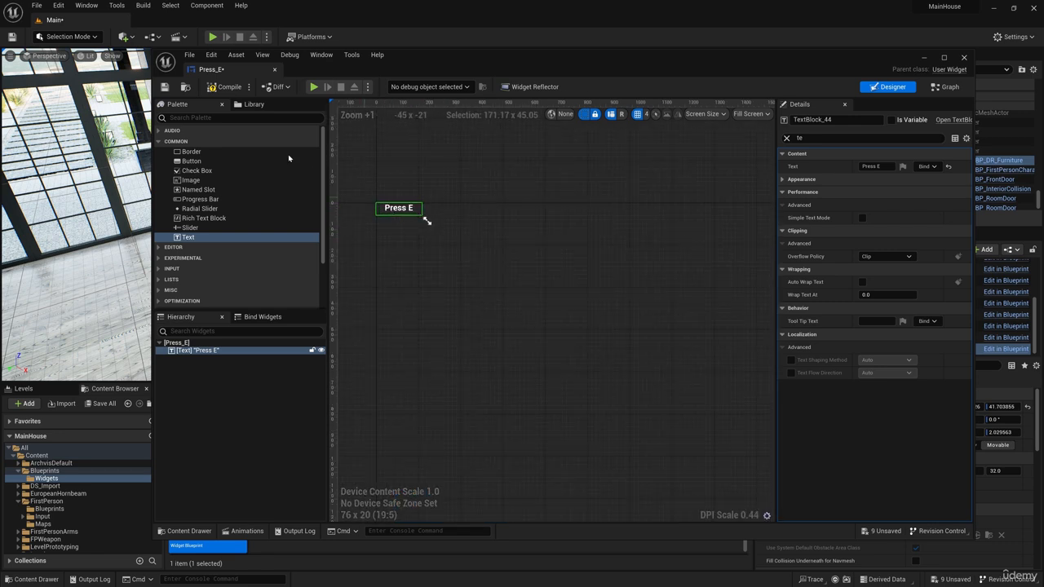
Compile and save the Press_E widget, and close its editor
{"action": "left_click", "coordinate": [230, 88]}
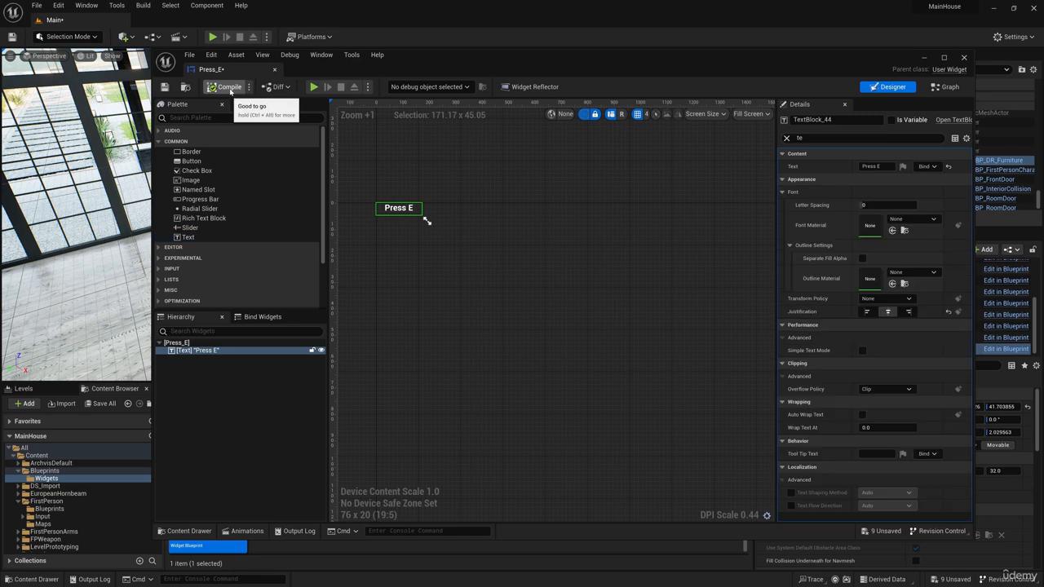
{"action": "left_click", "coordinate": [165, 87]}
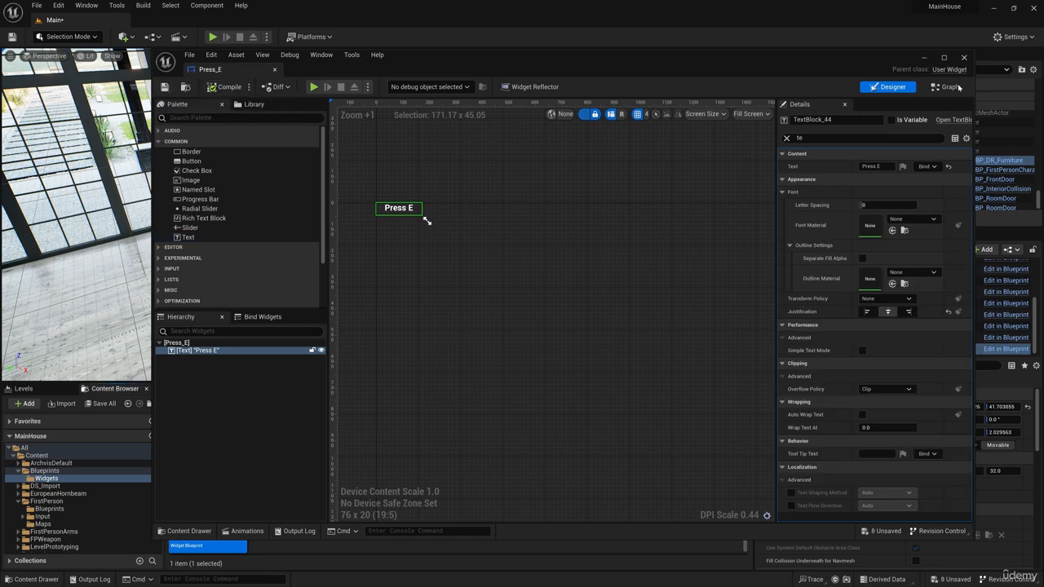
{"action": "left_click", "coordinate": [962, 57]}
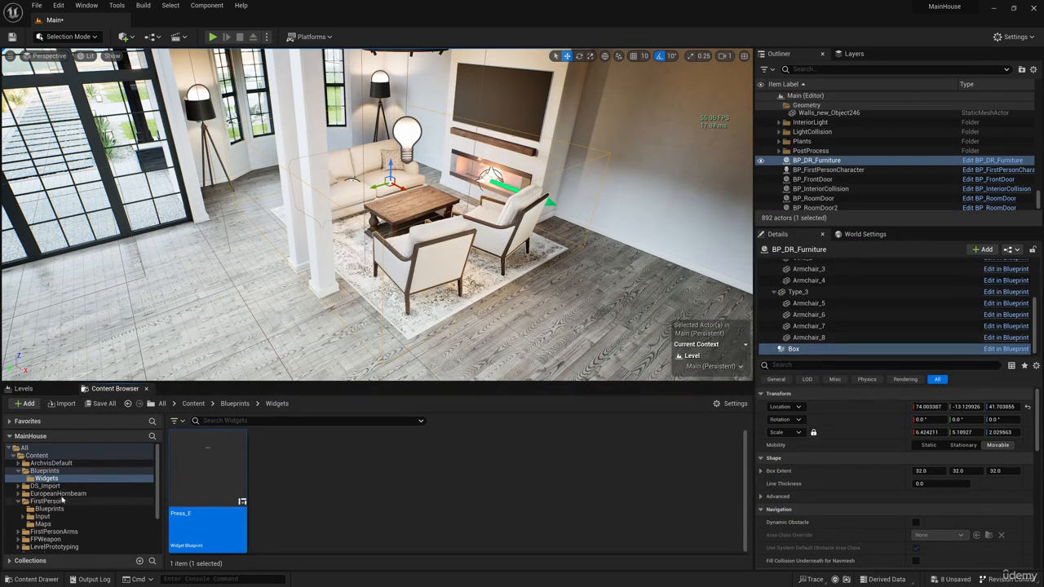
Open BP_DR_Furniture from the Blueprints folder and show its furniture and collision box in the 3D view
{"action": "left_click", "coordinate": [45, 471]}
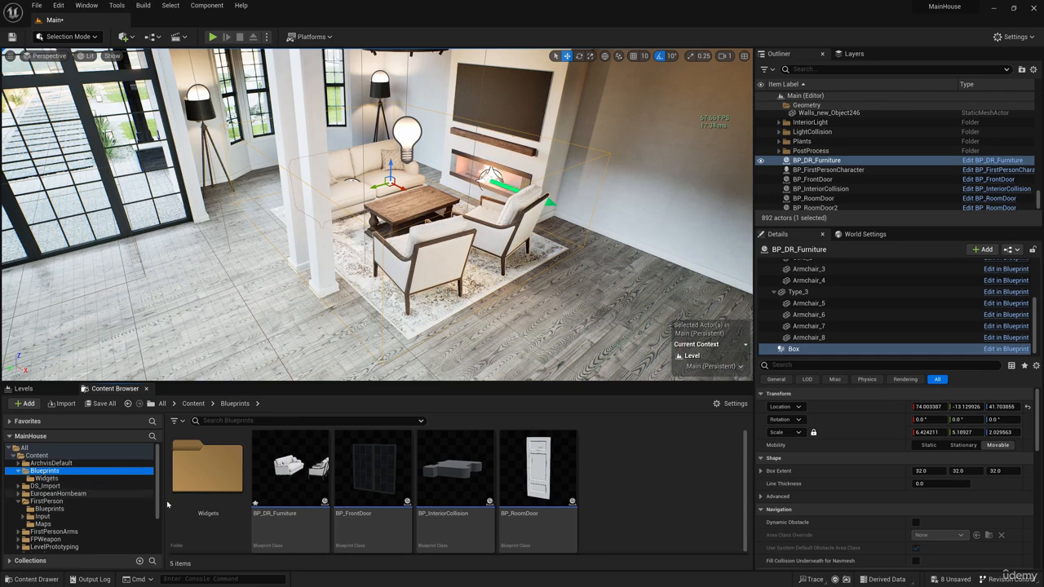
{"action": "double_click", "coordinate": [291, 469]}
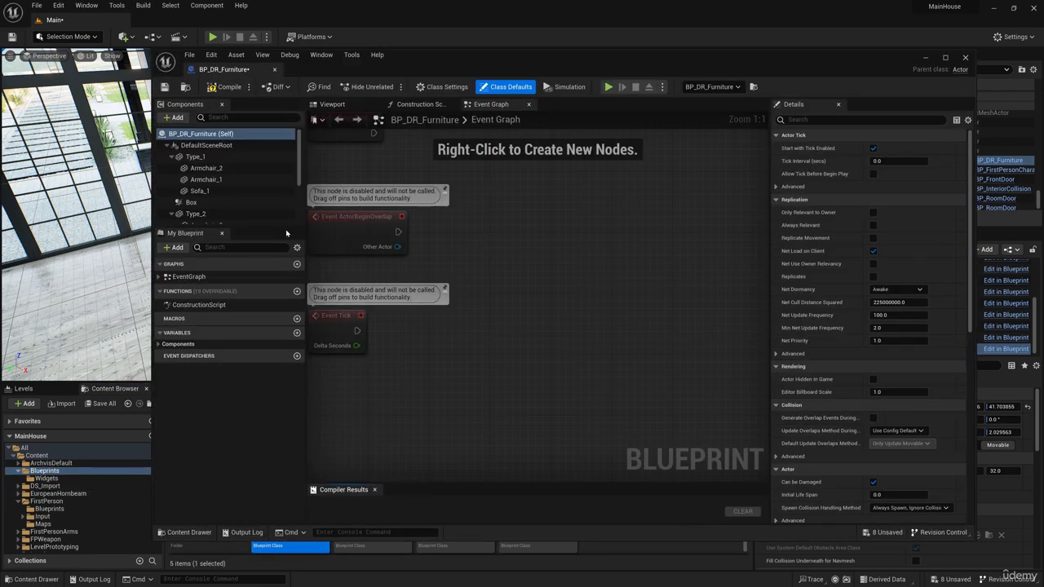
{"action": "left_click", "coordinate": [333, 105]}
{"action": "scroll", "coordinate": [558, 315], "scroll_direction": "down", "scroll_amount": 6}
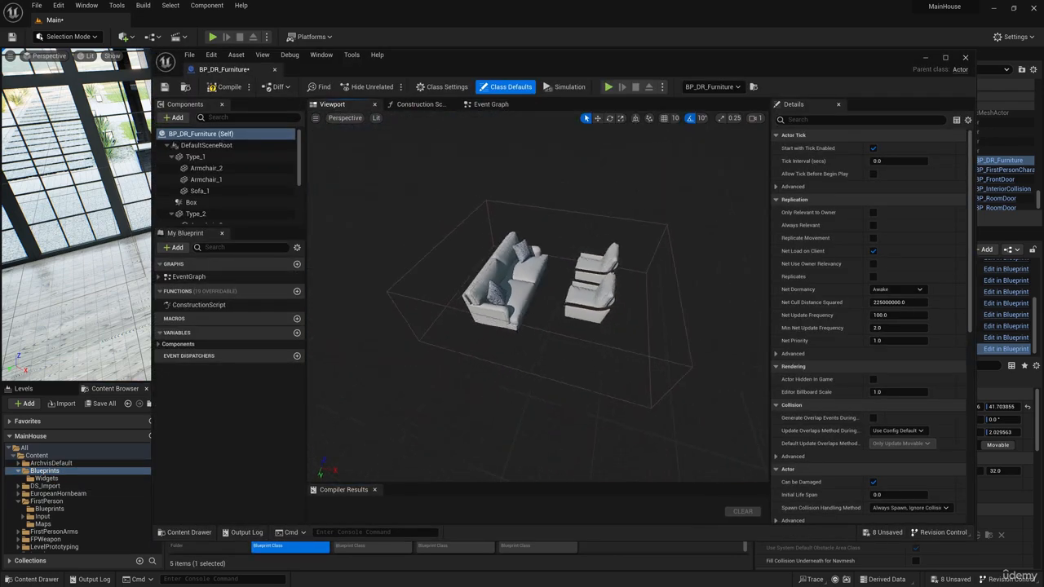
{"action": "mouse_move", "coordinate": [558, 314]}
{"action": "right_mouse_down"}
{"action": "mouse_move", "coordinate": [588, 327]}
{"action": "mouse_move", "coordinate": [570, 320]}
{"action": "right_mouse_up"}
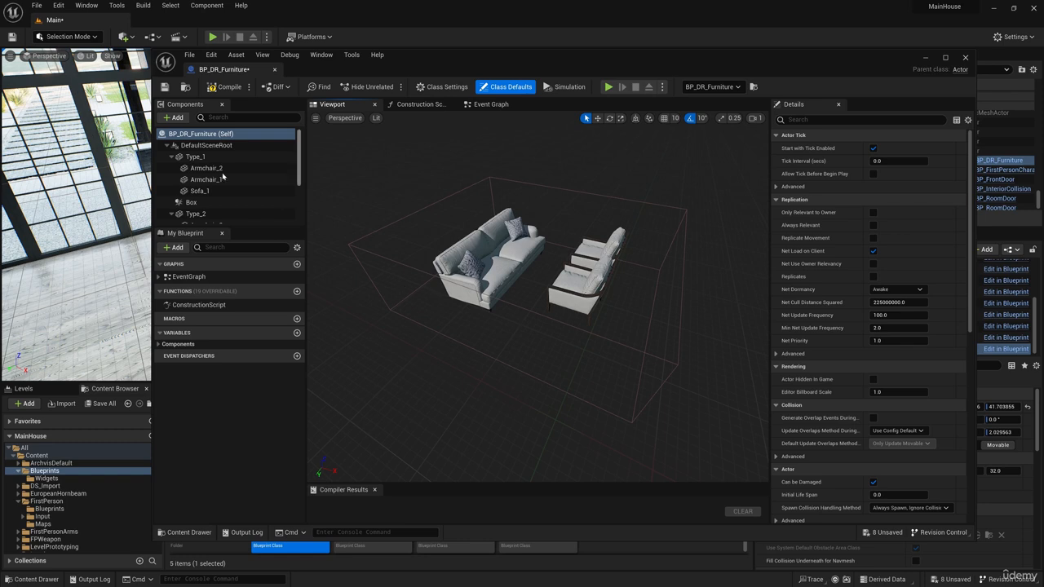
Collapse the Type_1, Type_2 and Type_3 groups and add a Widget component under DefaultSceneRoot, keeping its default name
{"action": "left_click", "coordinate": [172, 156]}
{"action": "left_click", "coordinate": [172, 180]}
{"action": "left_click", "coordinate": [171, 191]}
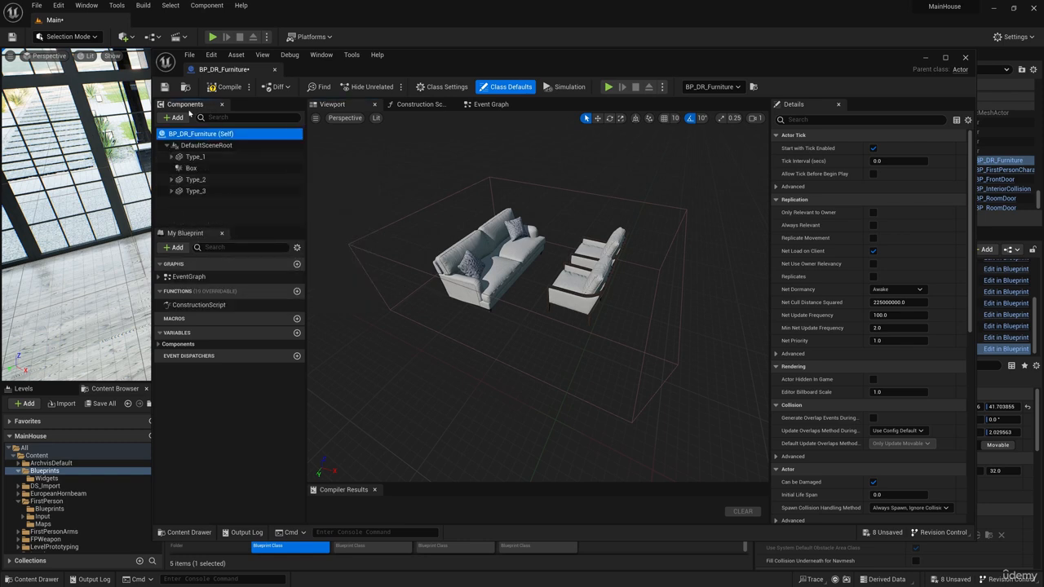
{"action": "left_click", "coordinate": [202, 145]}
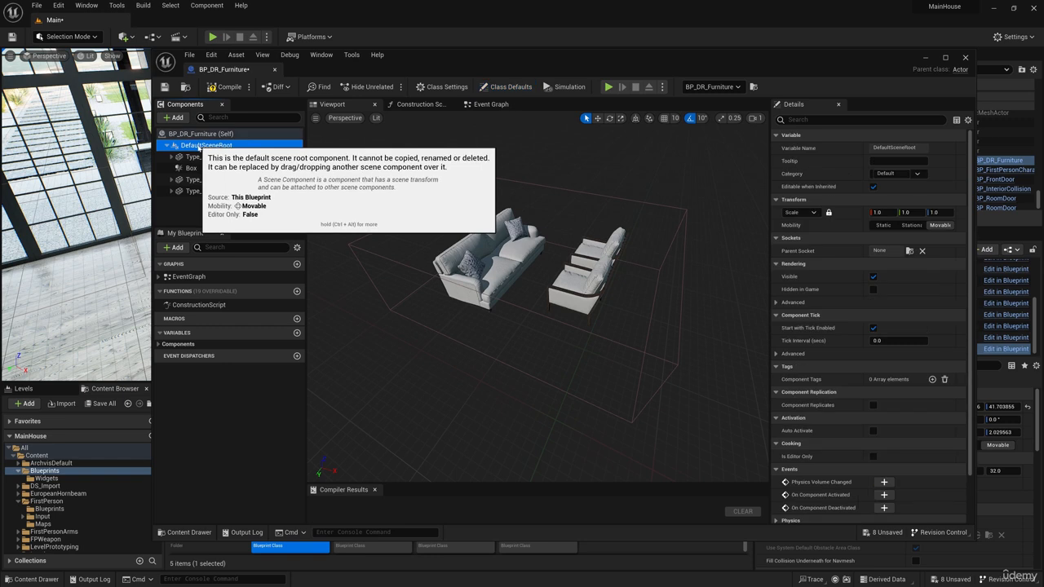
{"action": "left_click", "coordinate": [177, 118]}
{"action": "type", "text": "wi"}
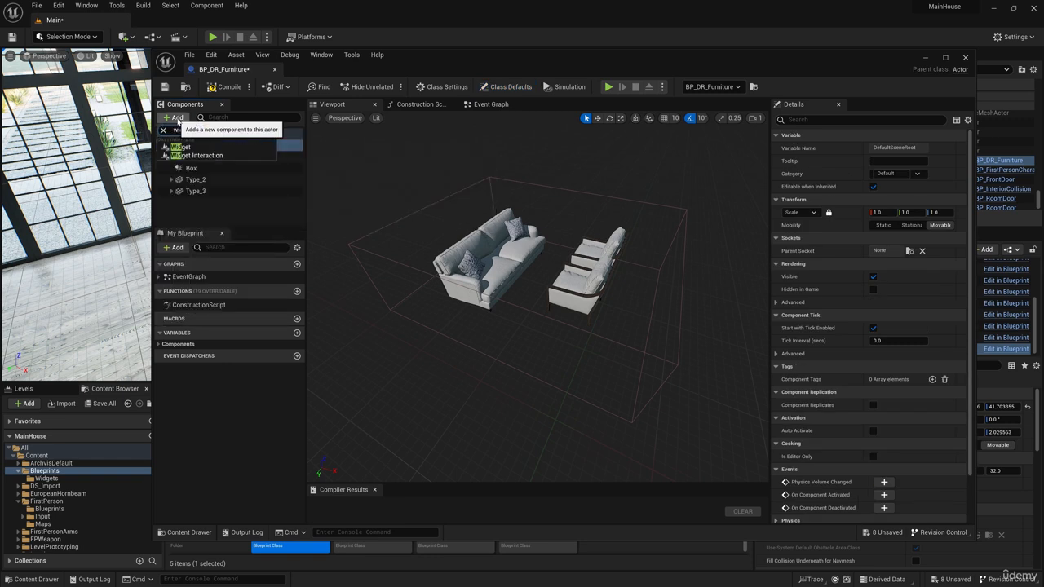
{"action": "type", "text": "dget"}
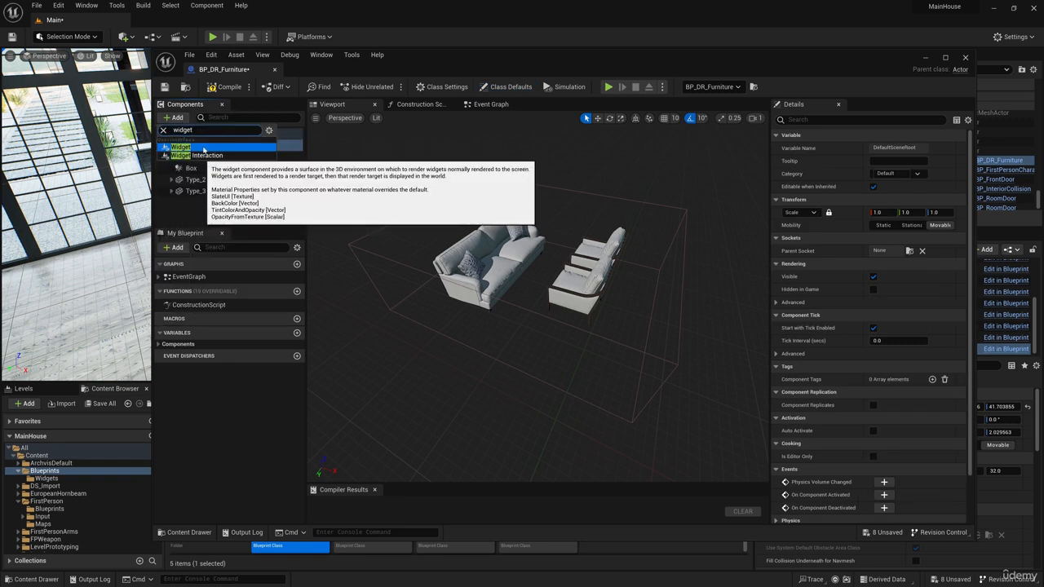
{"action": "key", "text": "Return"}
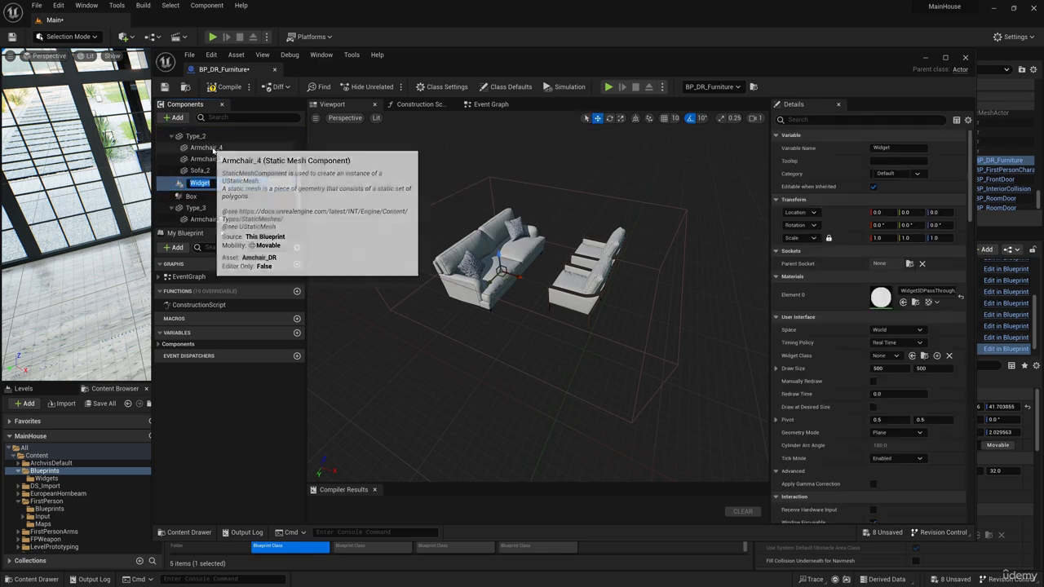
{"action": "key", "text": "Return"}
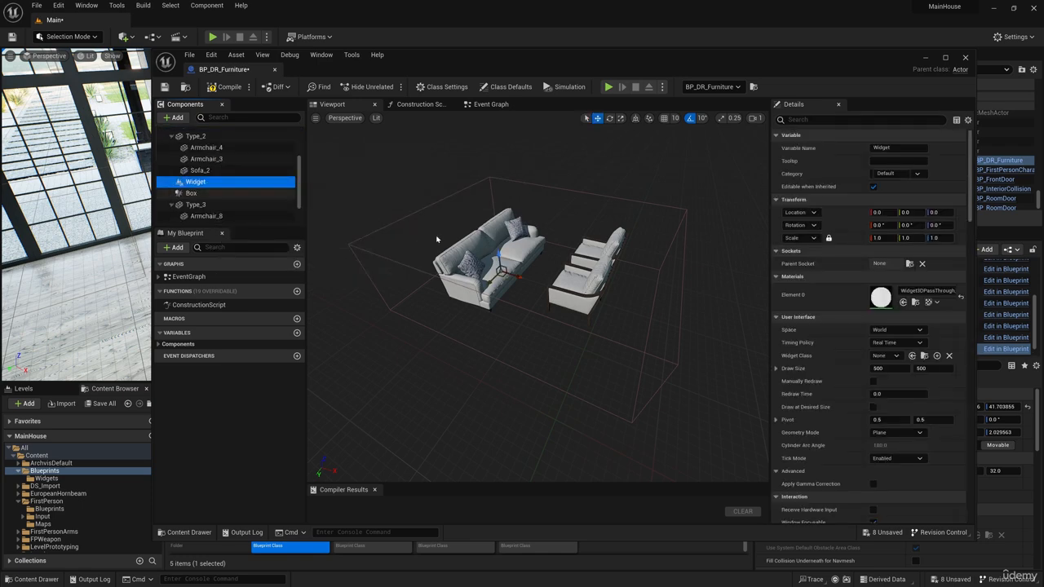
Set the Widget component's Widget Class to Press_E
{"action": "scroll", "coordinate": [846, 300], "scroll_direction": "down", "scroll_amount": 4}
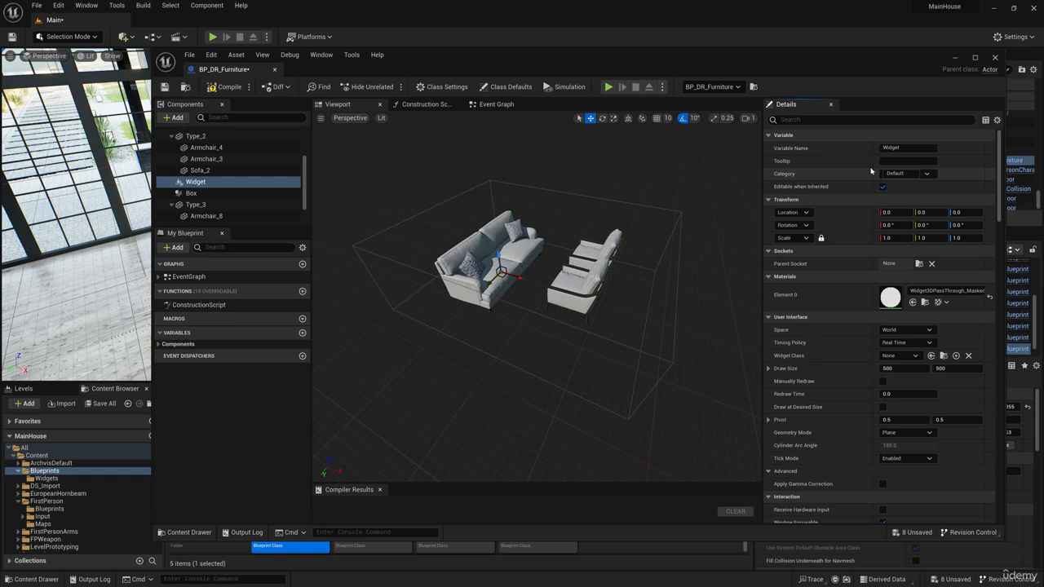
{"action": "left_click_drag", "start_coordinate": [870, 170], "coordinate": [858, 171]}
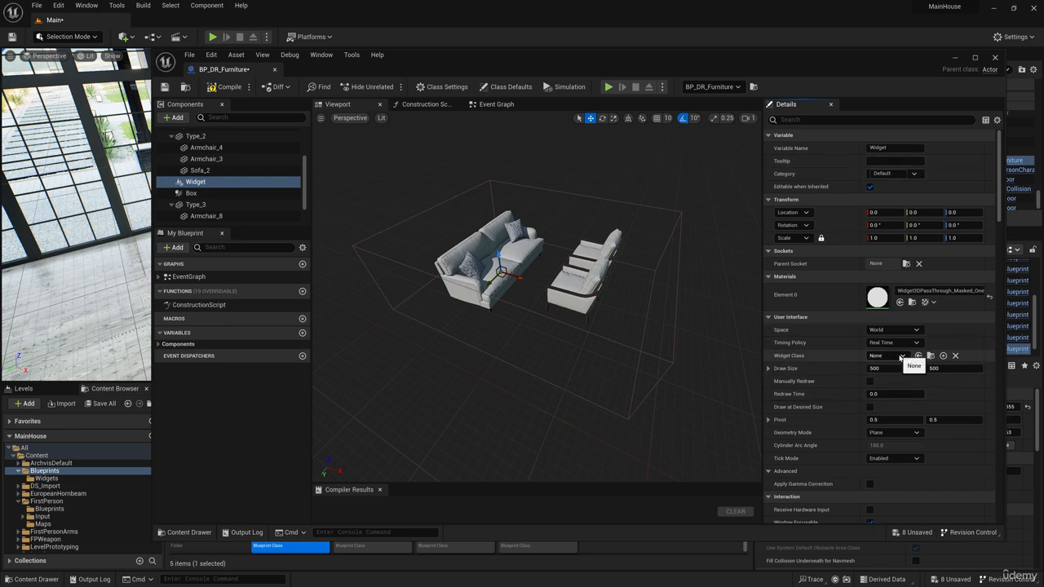
{"action": "left_click", "coordinate": [900, 356]}
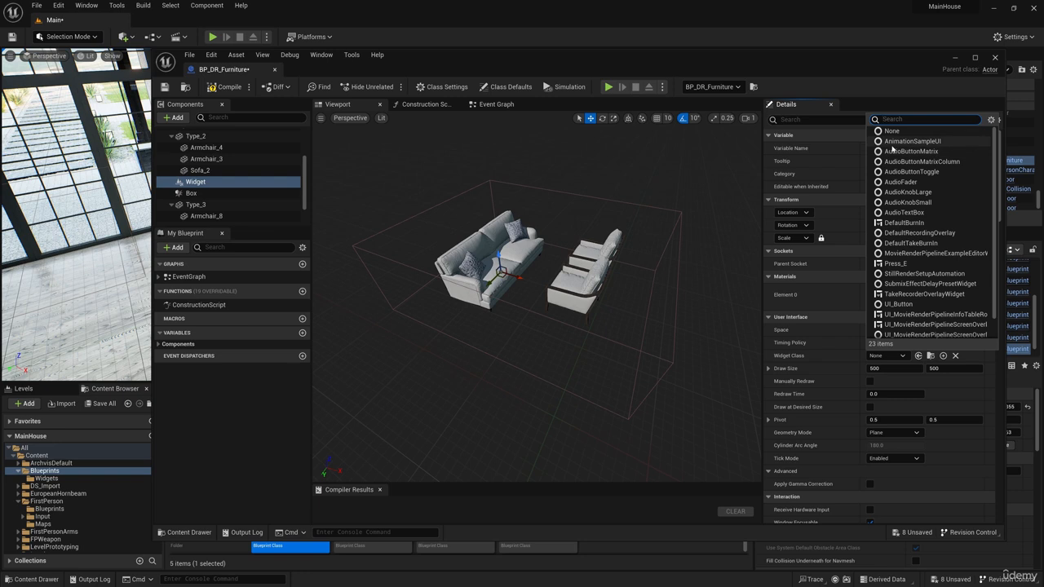
{"action": "type", "text": "press"}
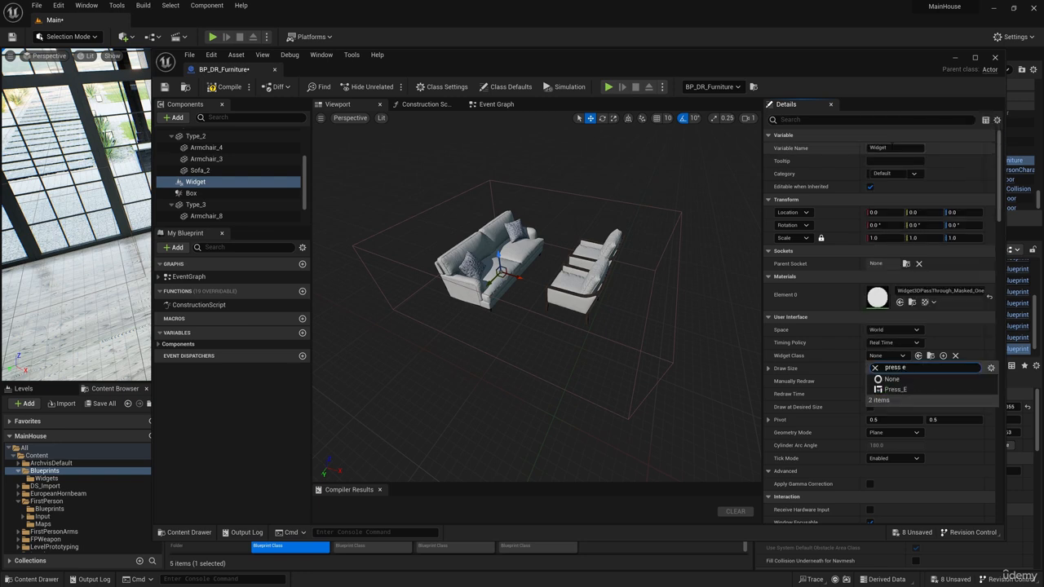
{"action": "type", "text": " e"}
{"action": "left_click", "coordinate": [895, 389]}
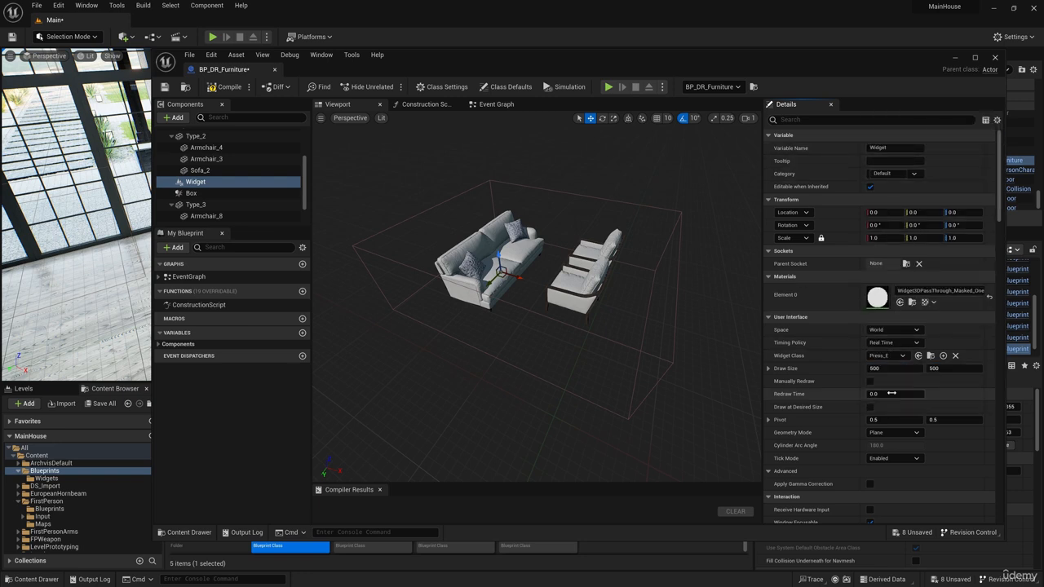
Move the Widget component to about X 33.7, Z -94.7, just above the furniture, and set its Space to Screen
{"action": "right_click_drag", "start_coordinate": [538, 326], "coordinate": [497, 244]}
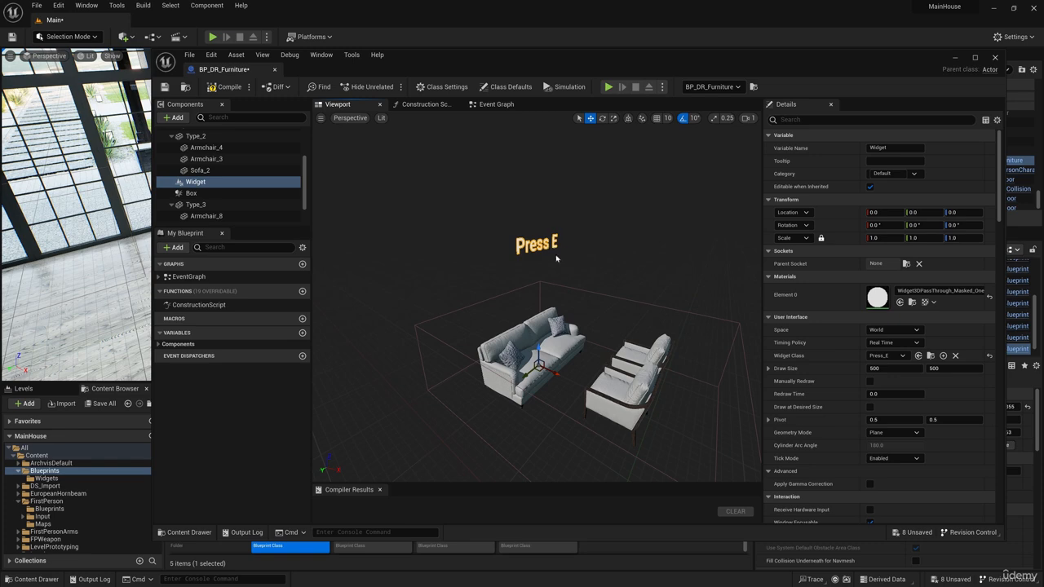
{"action": "left_click_drag", "start_coordinate": [530, 349], "coordinate": [545, 431]}
{"action": "scroll", "coordinate": [538, 416], "scroll_direction": "up", "scroll_amount": 5}
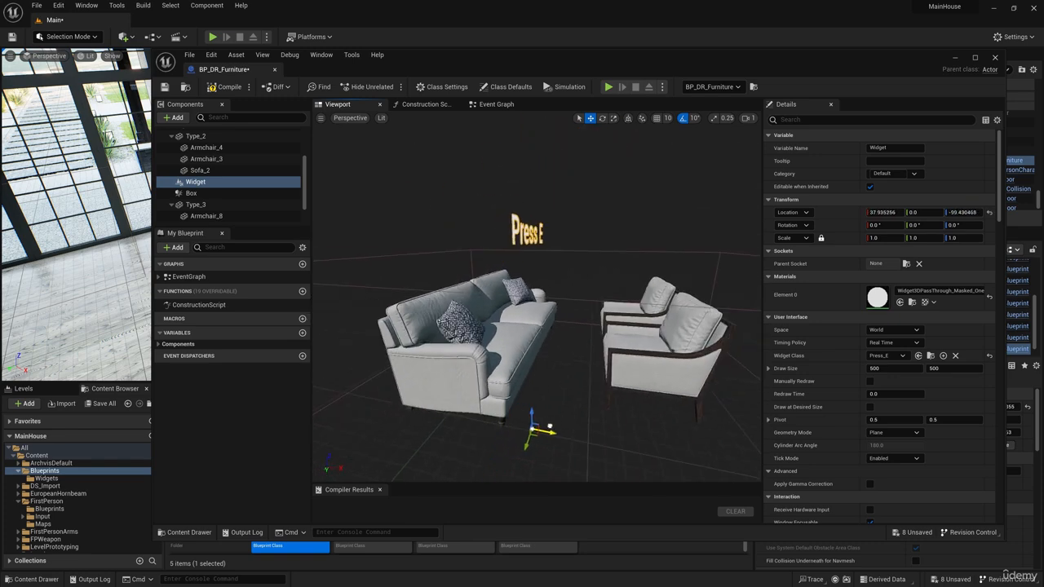
{"action": "mouse_move", "coordinate": [545, 431]}
{"action": "right_mouse_down"}
{"action": "mouse_move", "coordinate": [481, 416]}
{"action": "mouse_move", "coordinate": [544, 414]}
{"action": "right_mouse_up"}
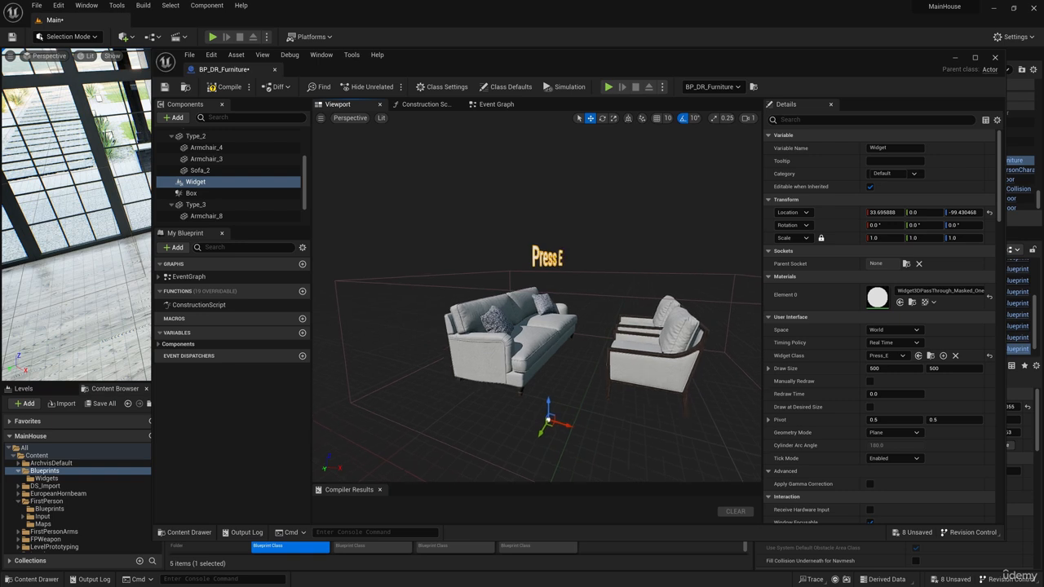
{"action": "left_click_drag", "start_coordinate": [547, 403], "coordinate": [548, 400]}
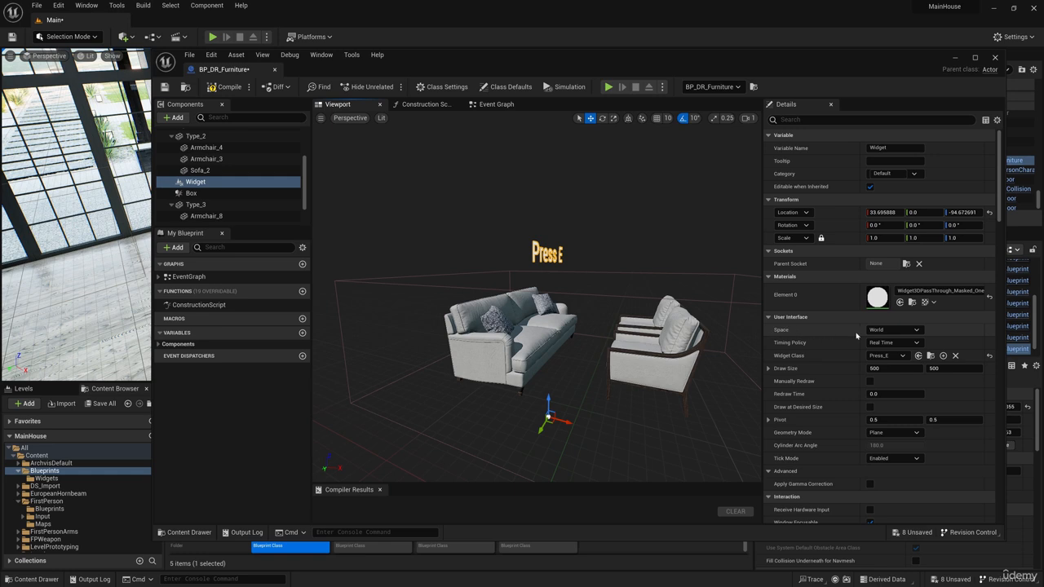
{"action": "left_click", "coordinate": [897, 330]}
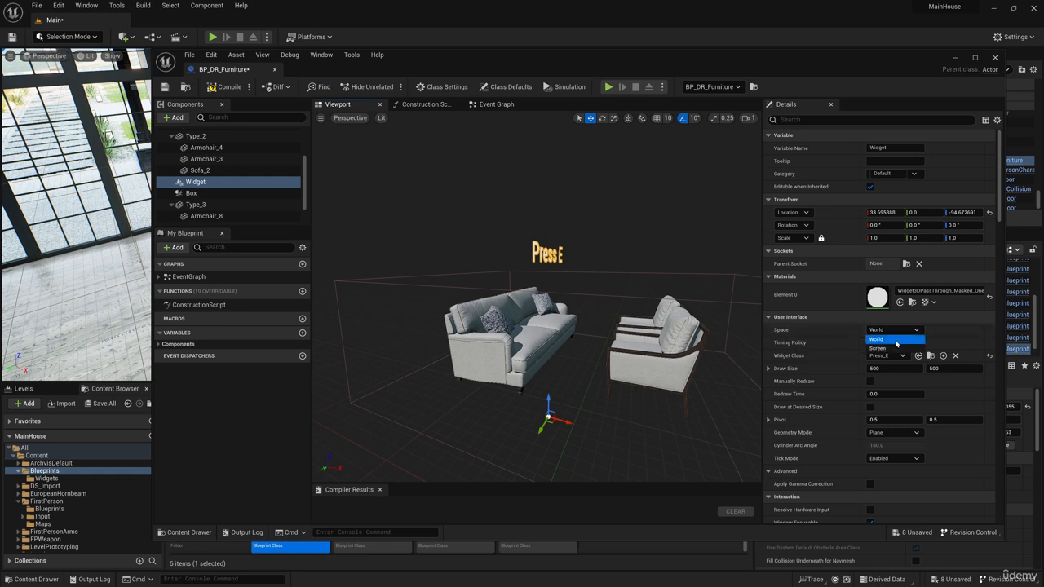
{"action": "left_click", "coordinate": [879, 348]}
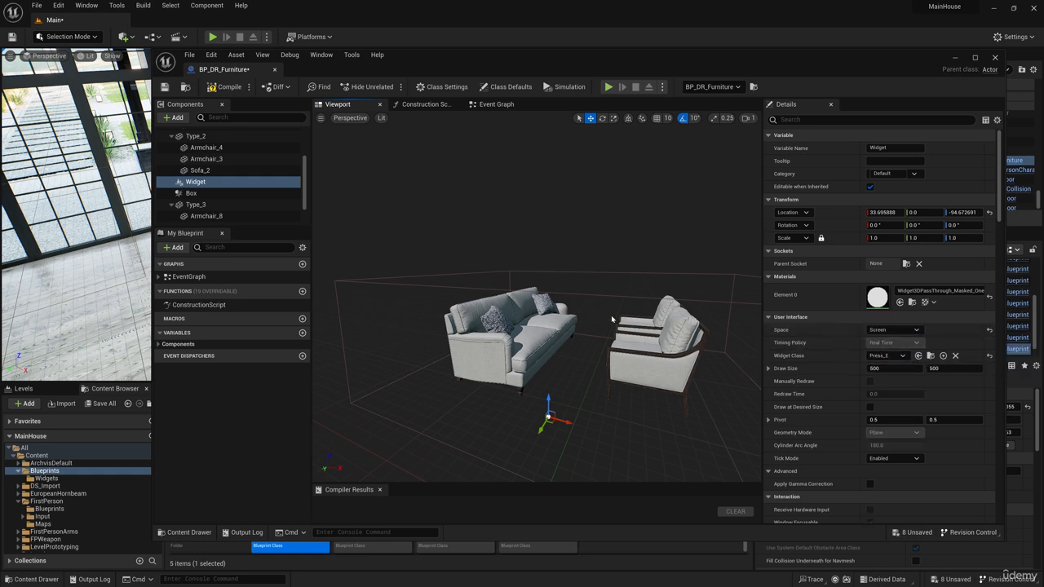
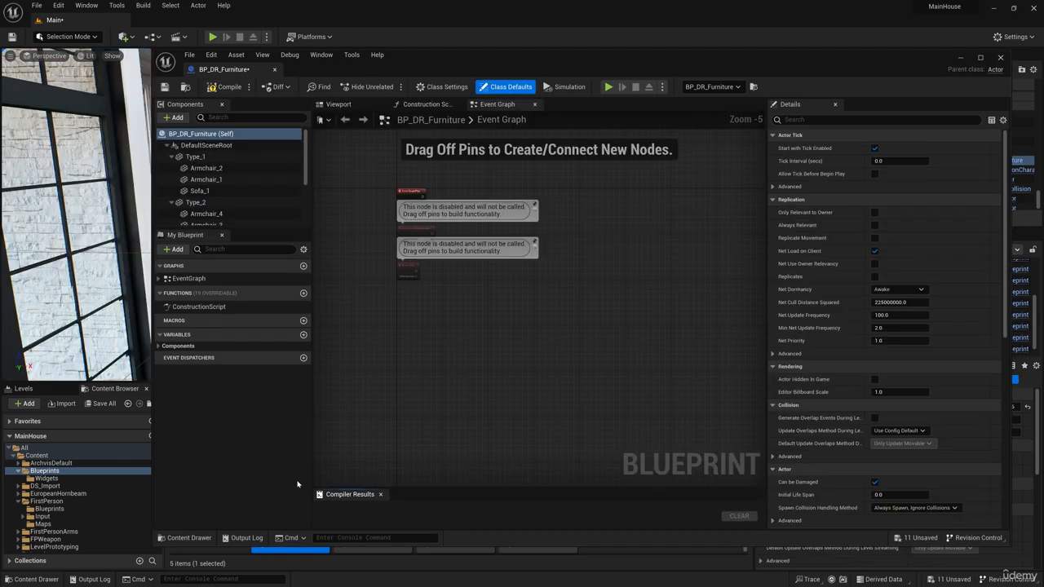
Add On Component Begin Overlap and On Component End Overlap events for the Box component to the event graph
{"action": "scroll", "coordinate": [445, 164], "scroll_direction": "up", "scroll_amount": 1}
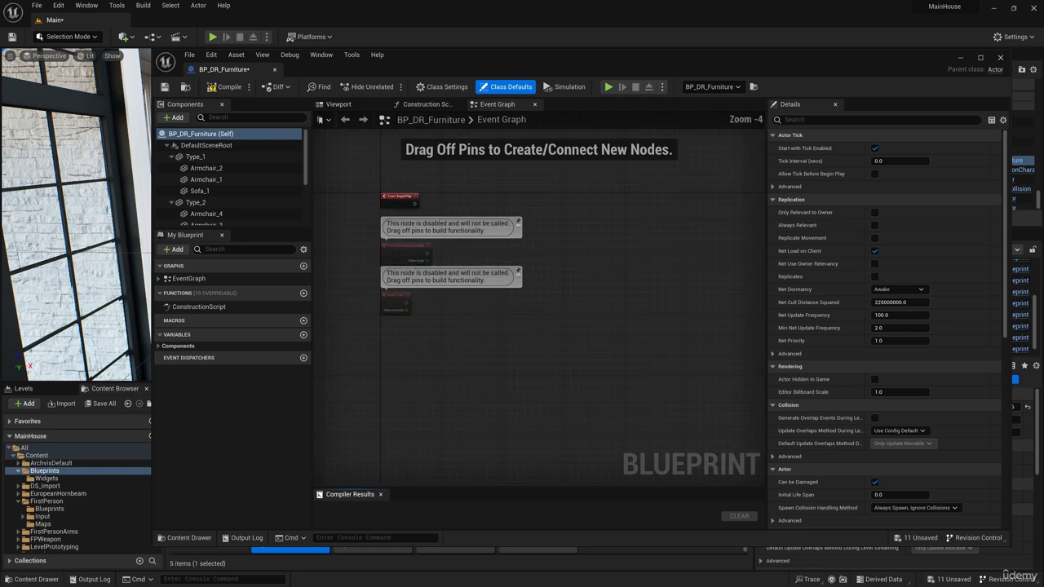
{"action": "scroll", "coordinate": [401, 341], "scroll_direction": "up", "scroll_amount": 1}
{"action": "scroll", "coordinate": [205, 181], "scroll_direction": "down", "scroll_amount": 3}
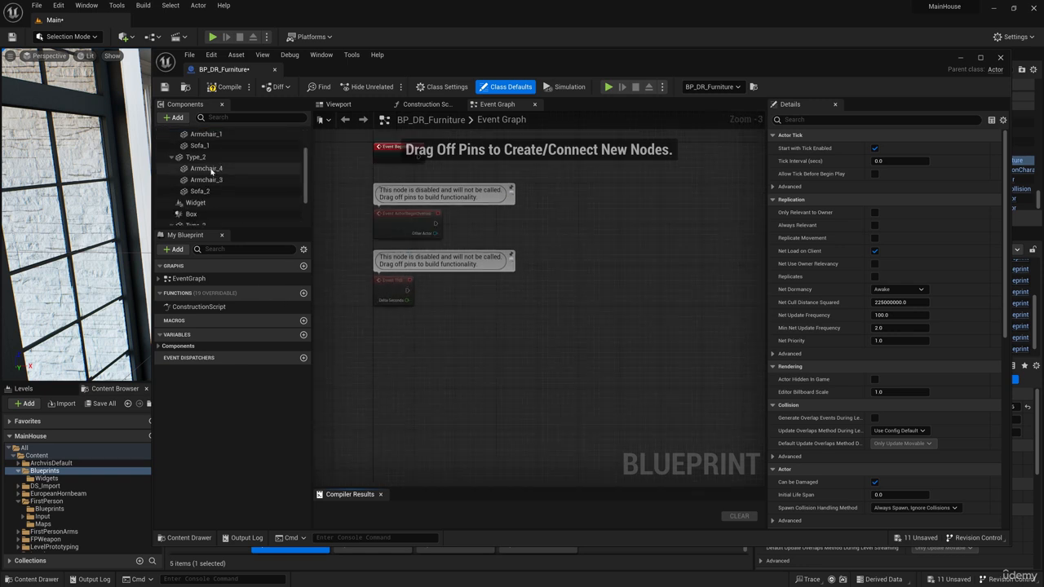
{"action": "left_click", "coordinate": [172, 202]}
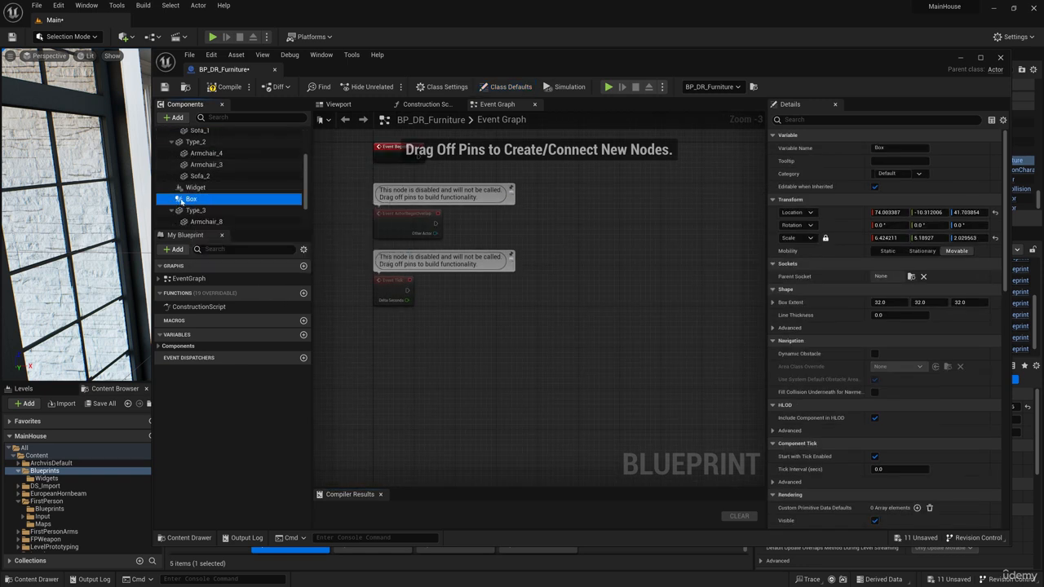
{"action": "left_click_drag", "start_coordinate": [1005, 170], "coordinate": [988, 435]}
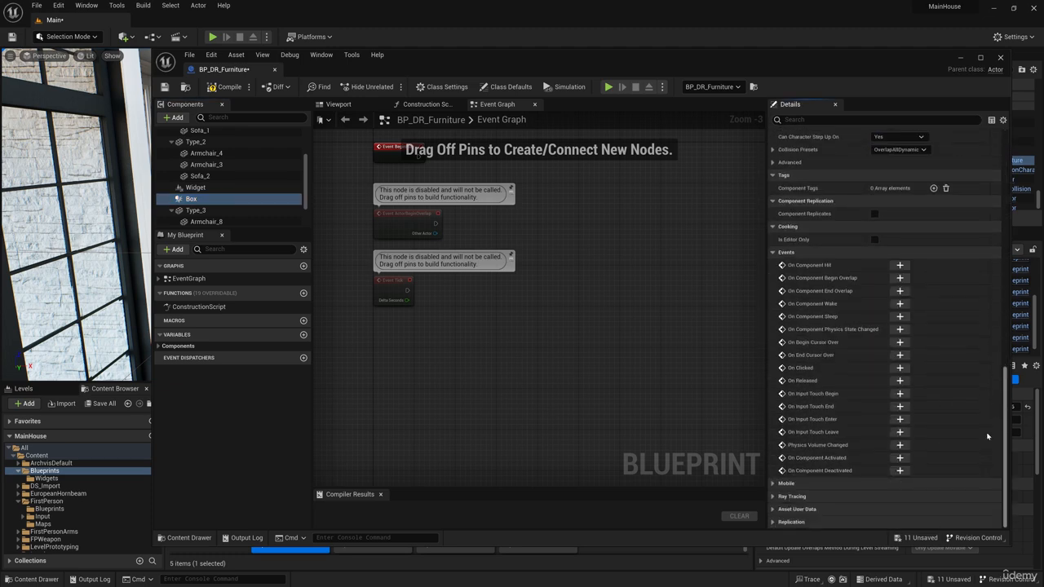
{"action": "left_click", "coordinate": [899, 278]}
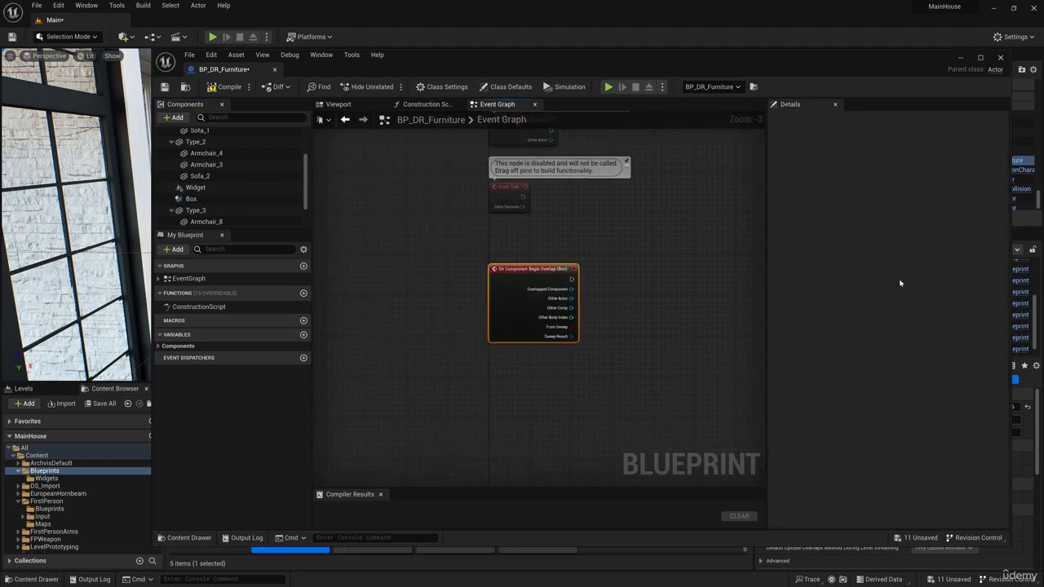
{"action": "left_click", "coordinate": [193, 199]}
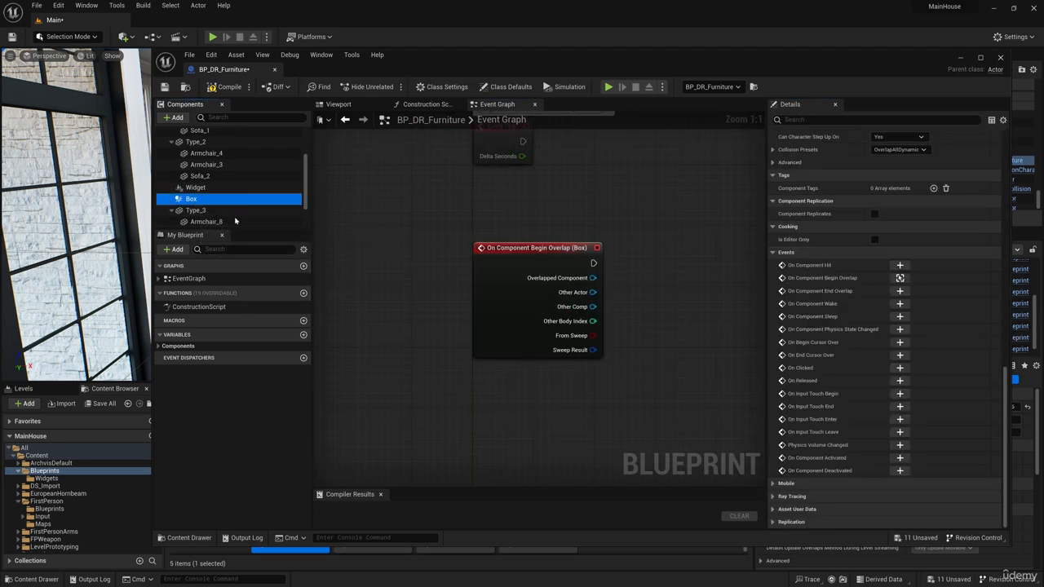
{"action": "left_click", "coordinate": [899, 291]}
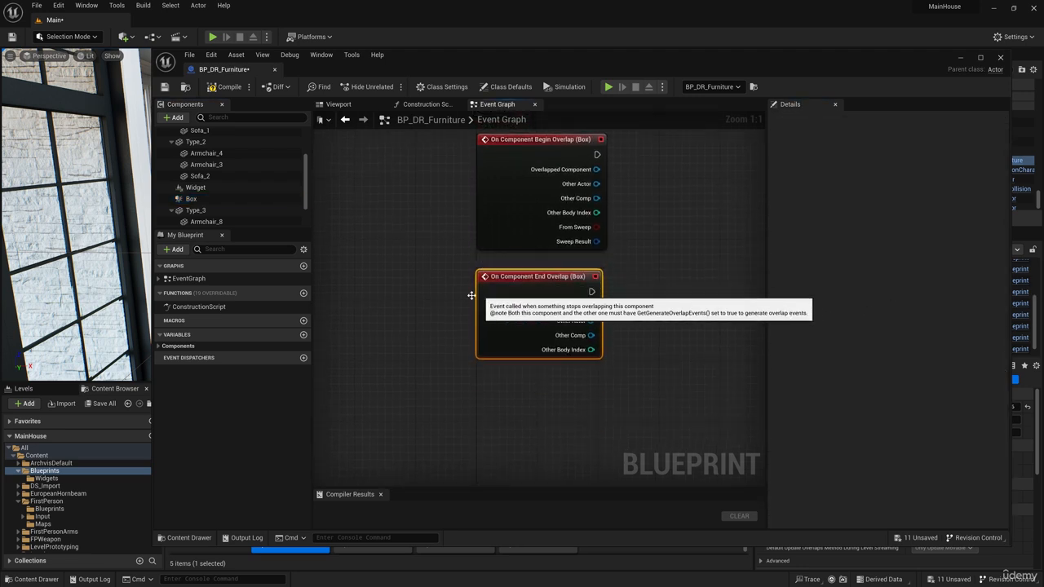
Connect On Component Begin Overlap to a Set Visibility node targeting the Widget component, with New Visibility enabled
{"action": "scroll", "coordinate": [543, 306], "scroll_direction": "down", "scroll_amount": 2}
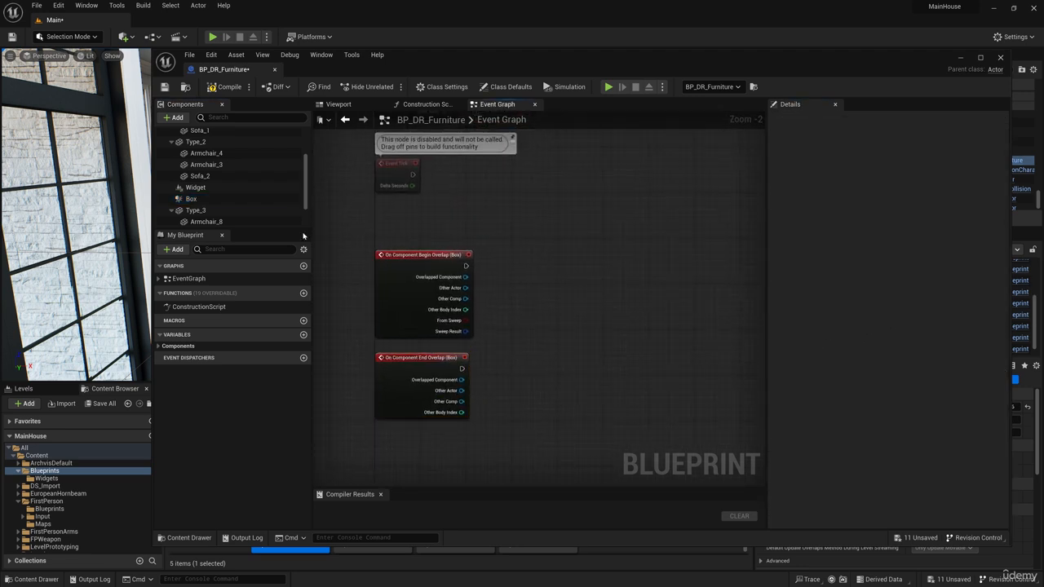
{"action": "left_click_drag", "start_coordinate": [196, 188], "coordinate": [569, 243]}
{"action": "scroll", "coordinate": [530, 325], "scroll_direction": "up", "scroll_amount": 2}
{"action": "type", "text": "set vis"}
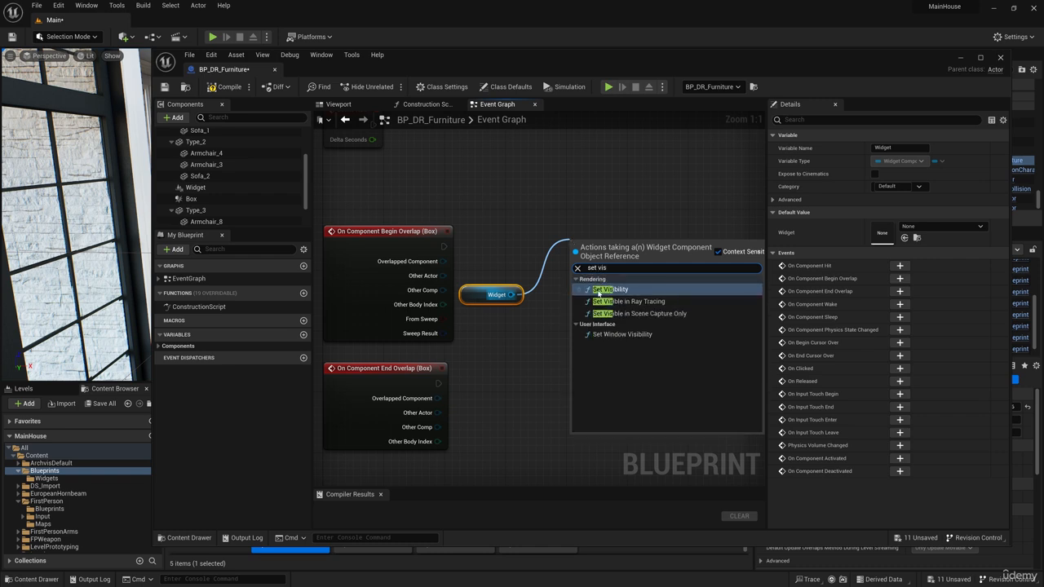
{"action": "left_click", "coordinate": [599, 291]}
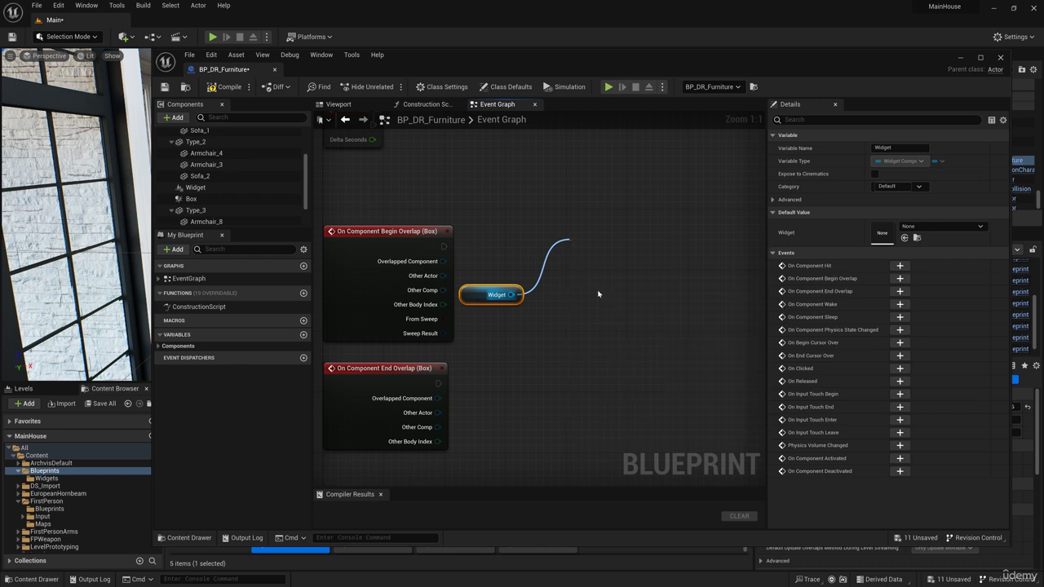
{"action": "left_click_drag", "start_coordinate": [442, 246], "coordinate": [615, 229]}
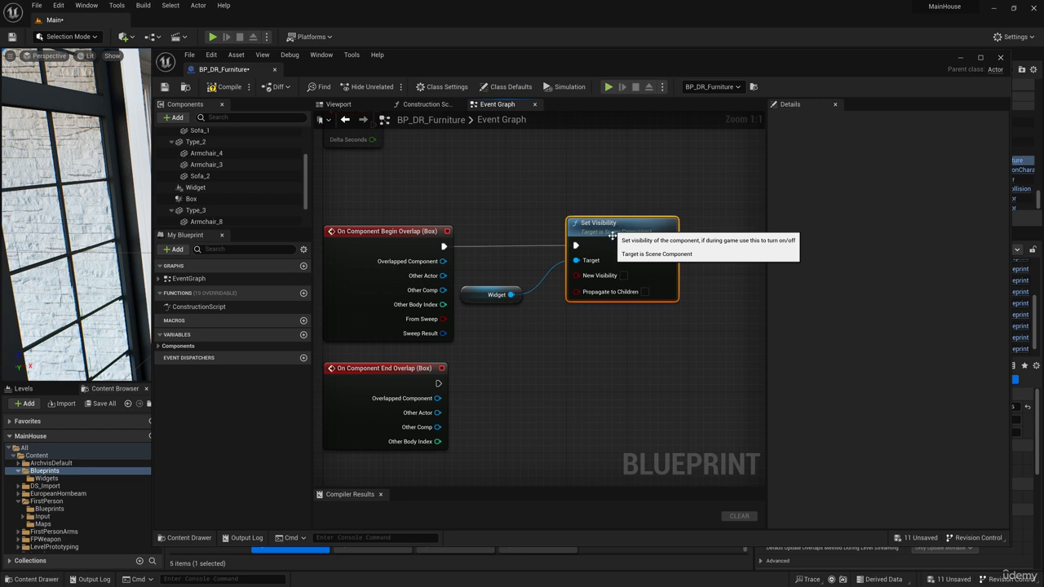
{"action": "left_click", "coordinate": [622, 276]}
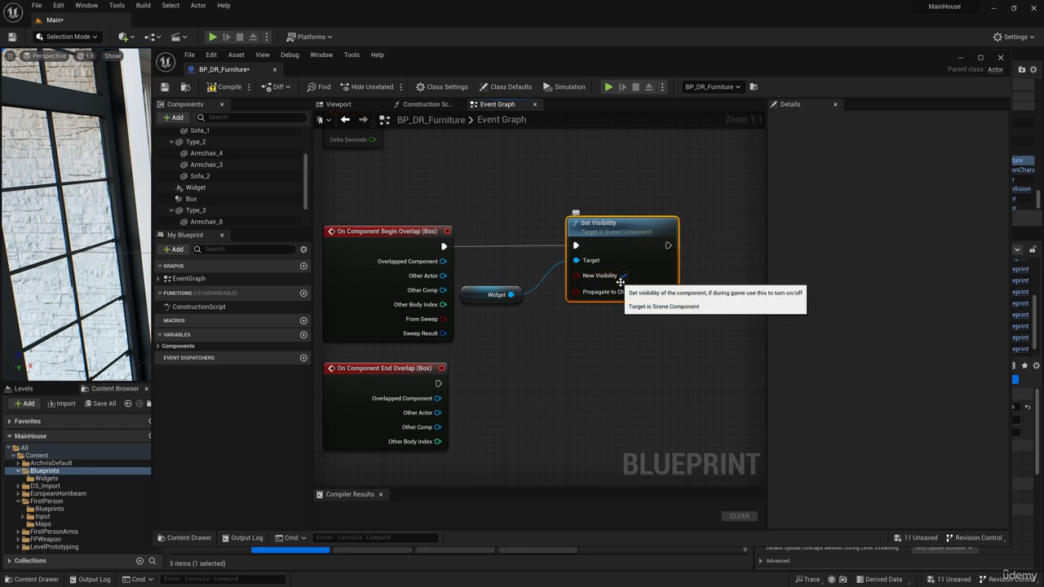
Copy the Widget and Set Visibility nodes, connect them to On Component End Overlap, and disable New Visibility on the copy
{"action": "scroll", "coordinate": [602, 229], "scroll_direction": "down", "scroll_amount": 1}
{"action": "left_click", "coordinate": [507, 286], "text": "ctrl"}
{"action": "key", "text": "ctrl+c"}
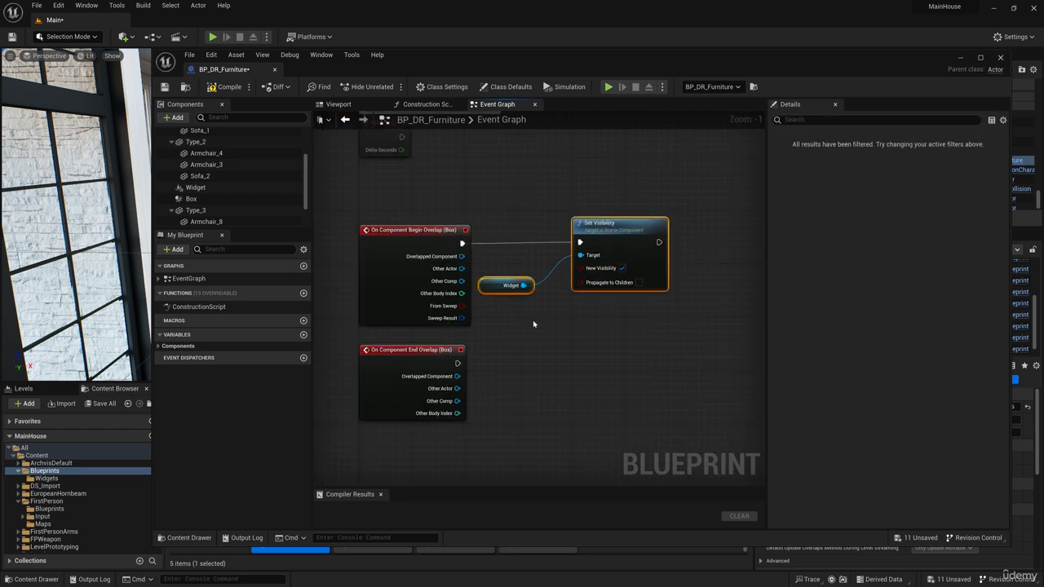
{"action": "key", "text": "ctrl+v"}
{"action": "left_click_drag", "start_coordinate": [647, 286], "coordinate": [600, 359]}
{"action": "left_click_drag", "start_coordinate": [458, 363], "coordinate": [626, 346]}
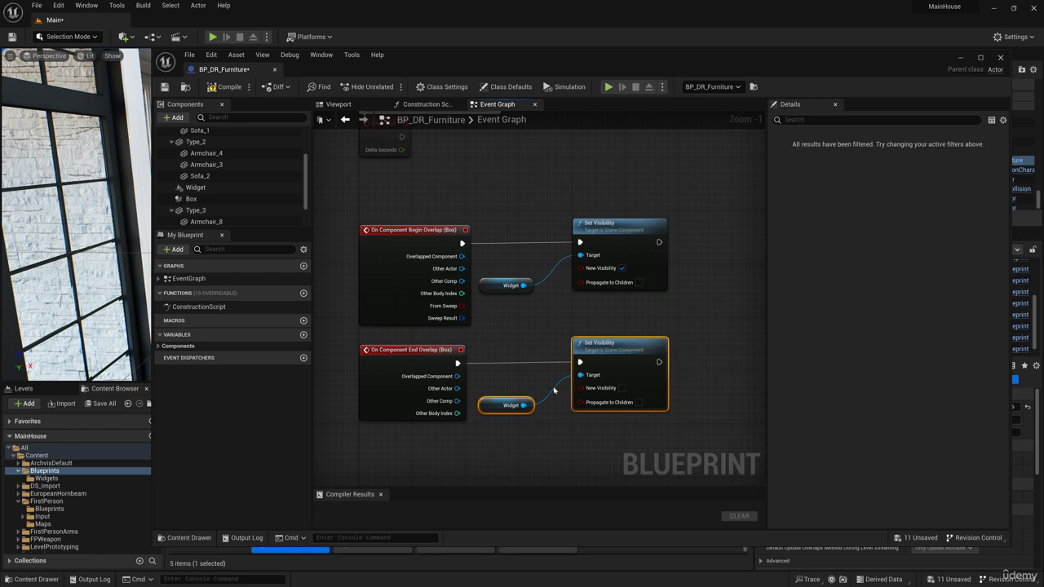
Delete the disabled Event ActorBeginOverlap and Event Tick nodes and move Event BeginPlay just above the Begin Overlap event
{"action": "left_click_drag", "start_coordinate": [706, 197], "coordinate": [541, 283]}
{"action": "scroll", "coordinate": [481, 339], "scroll_direction": "down", "scroll_amount": 5}
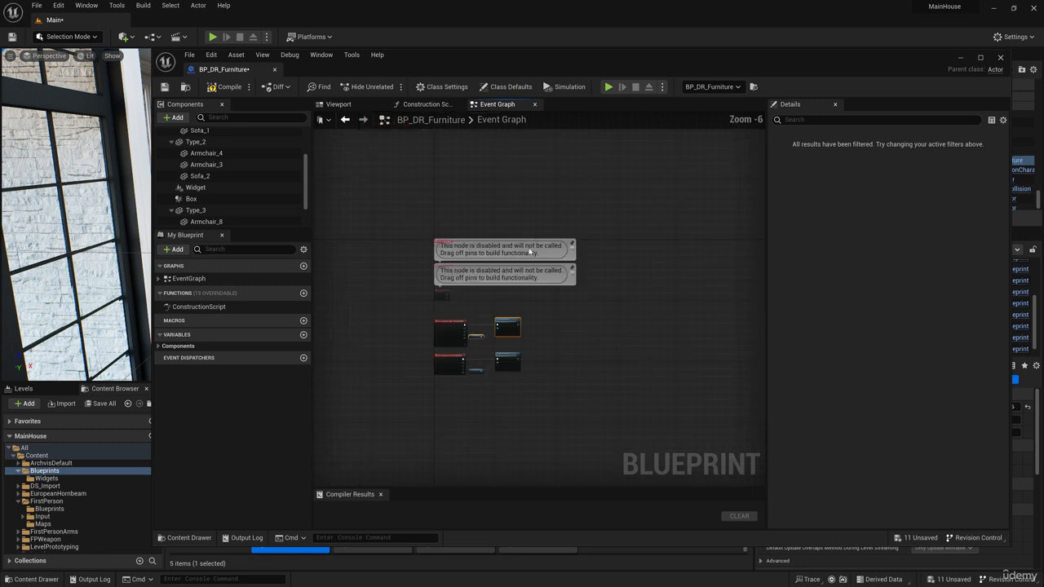
{"action": "scroll", "coordinate": [483, 280], "scroll_direction": "up", "scroll_amount": 3}
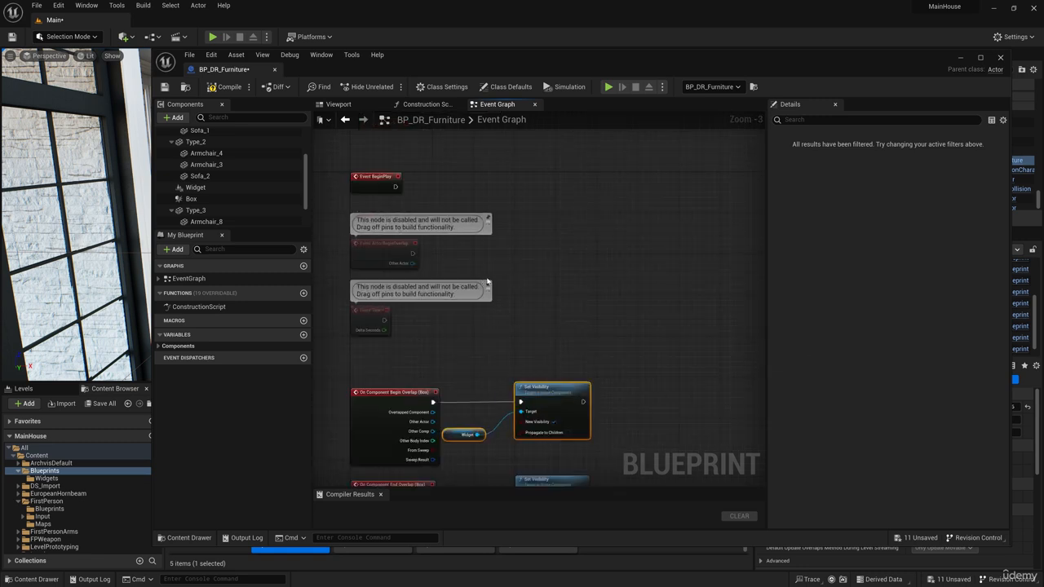
{"action": "right_click_drag", "start_coordinate": [488, 282], "coordinate": [561, 250]}
{"action": "left_click_drag", "start_coordinate": [608, 291], "coordinate": [392, 196]}
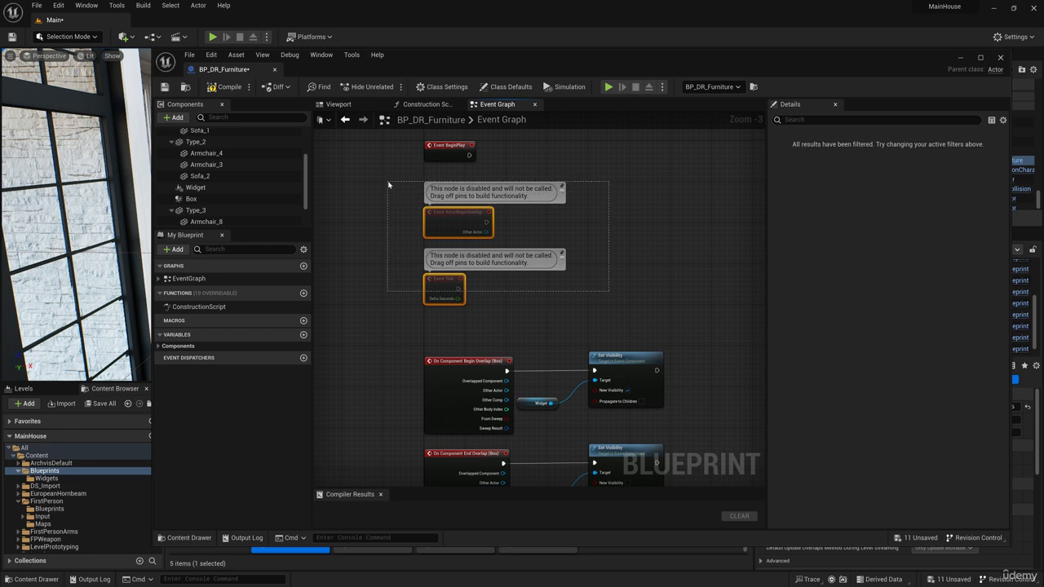
{"action": "left_click_drag", "start_coordinate": [607, 171], "coordinate": [360, 301]}
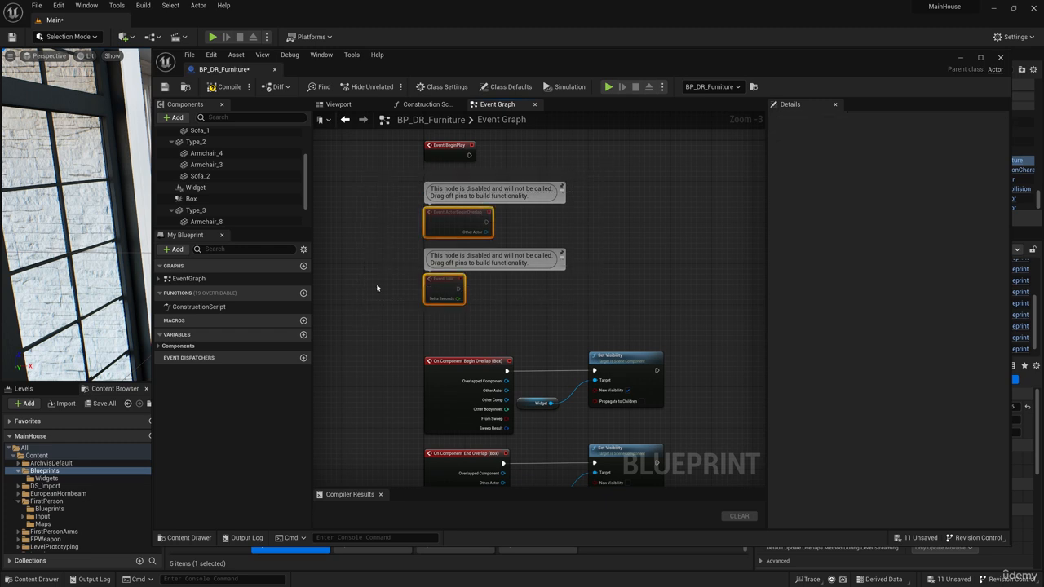
{"action": "key", "text": "Delete"}
{"action": "left_click_drag", "start_coordinate": [450, 150], "coordinate": [445, 315]}
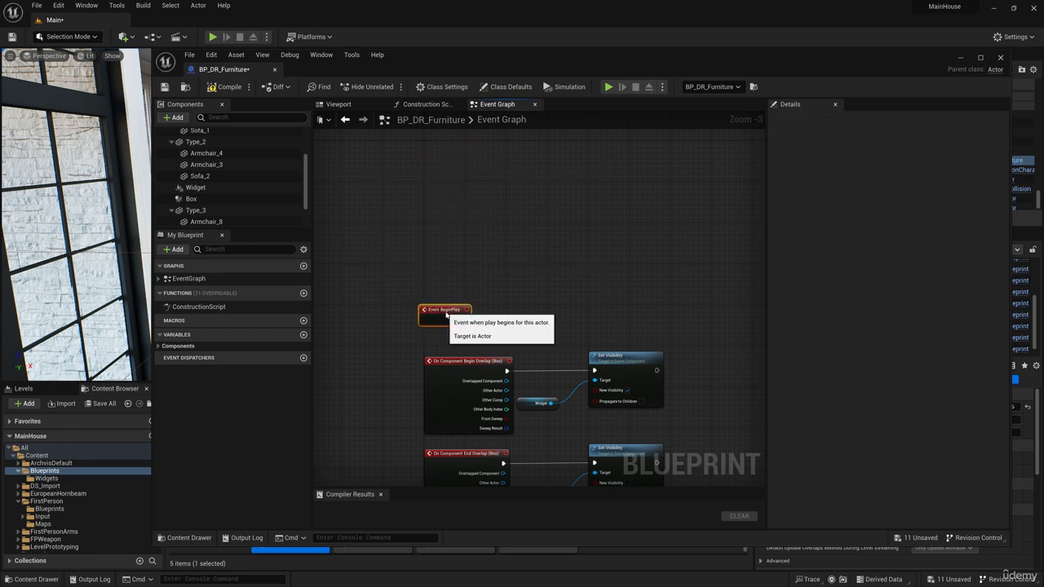
Connect Event BeginPlay to a duplicate of the End Overlap event's Widget and Set Visibility nodes, then compile, save and close the blueprint
{"action": "scroll", "coordinate": [528, 401], "scroll_direction": "up", "scroll_amount": 1}
{"action": "right_click_drag", "start_coordinate": [531, 346], "coordinate": [507, 269]}
{"action": "left_click_drag", "start_coordinate": [706, 357], "coordinate": [525, 436]}
{"action": "key", "text": "ctrl+d"}
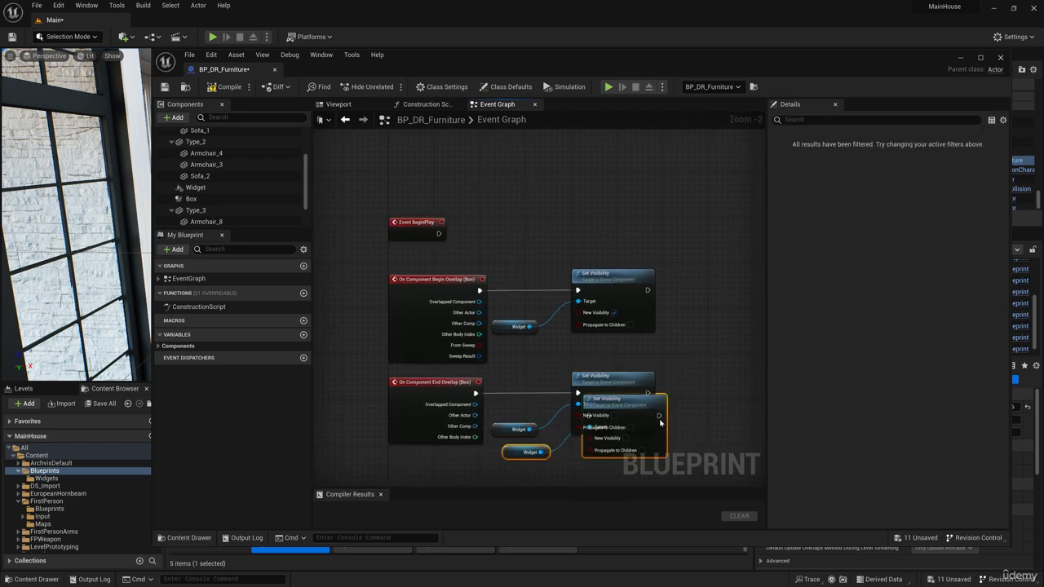
{"action": "left_click_drag", "start_coordinate": [660, 422], "coordinate": [648, 200]}
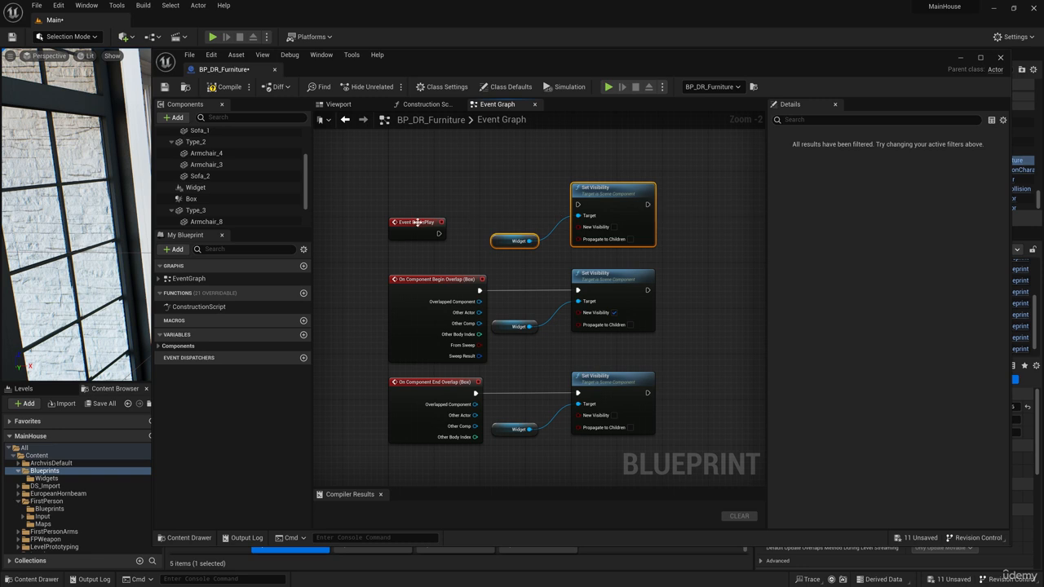
{"action": "left_click_drag", "start_coordinate": [418, 222], "coordinate": [578, 205]}
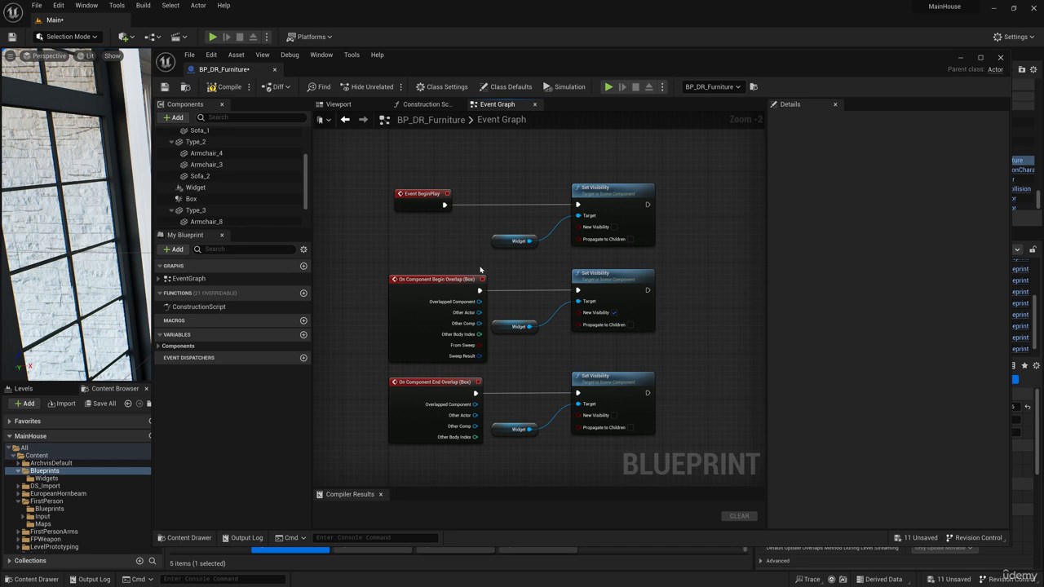
{"action": "left_click", "coordinate": [227, 88]}
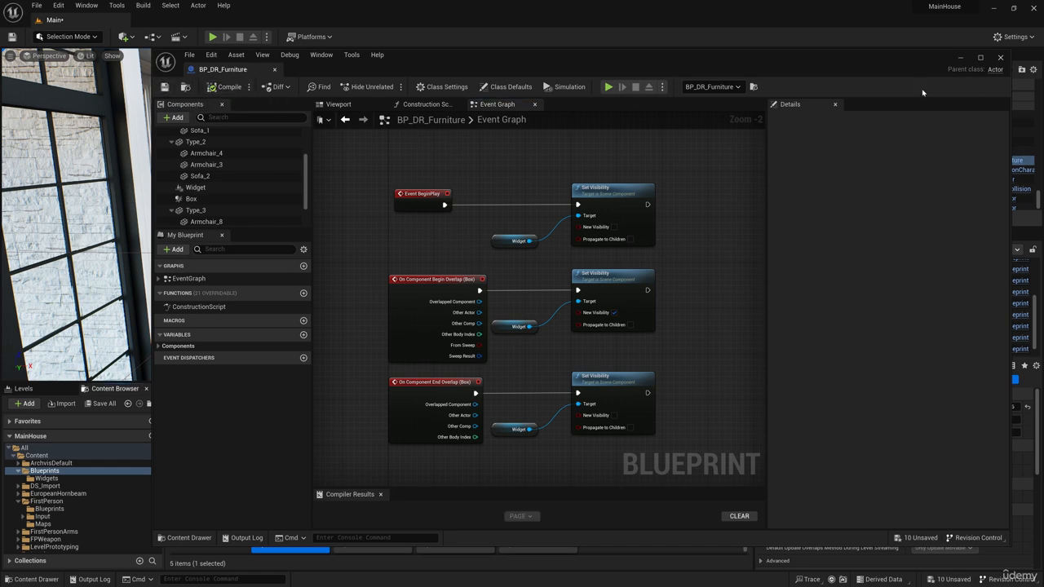
{"action": "left_click", "coordinate": [999, 58]}
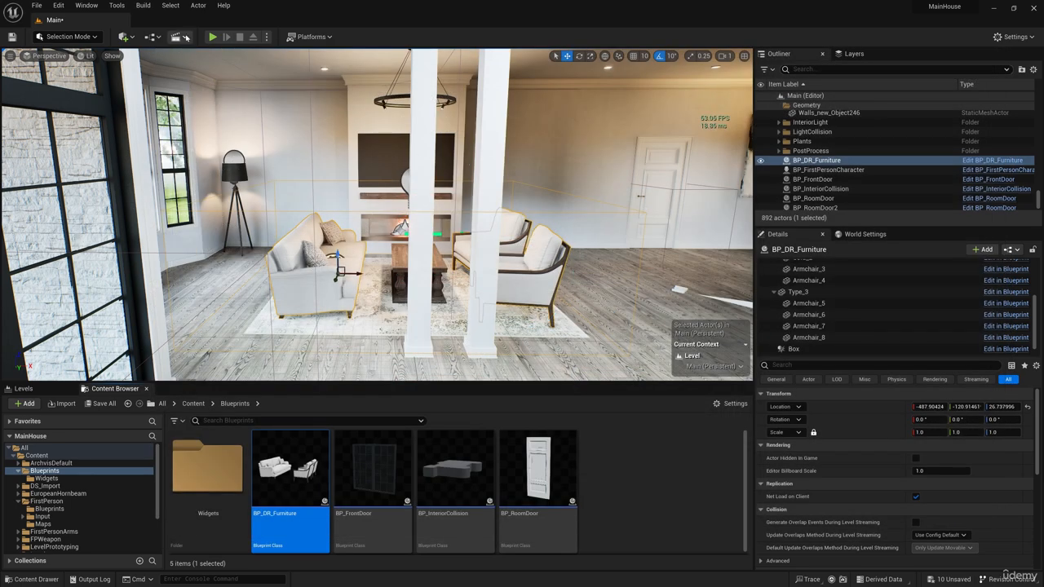
Play the level and walk in and out of the living-room furniture area to check the Press E prompt
{"action": "left_click", "coordinate": [215, 38]}
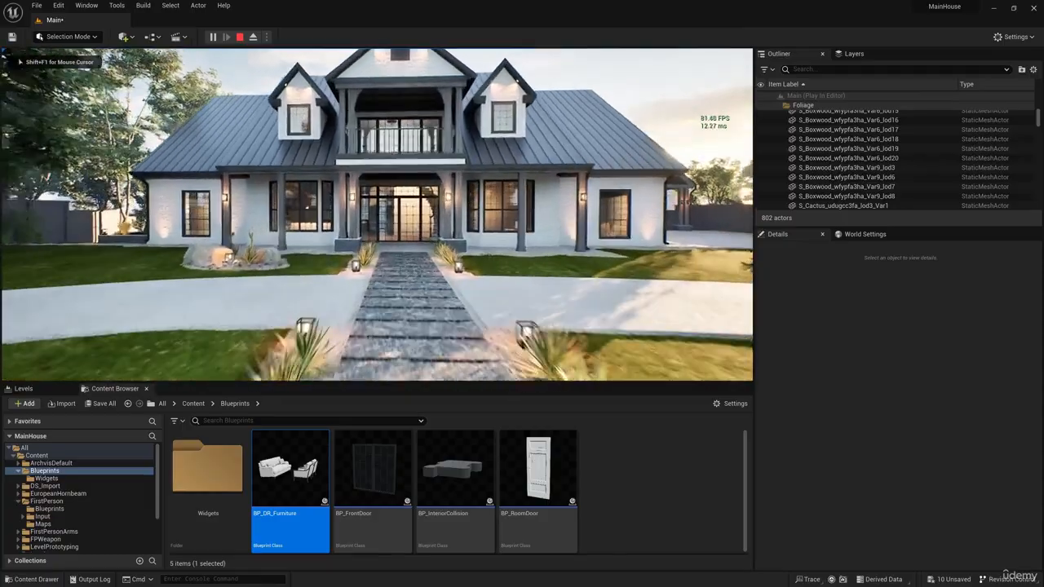
{"action": "key", "text": "w"}
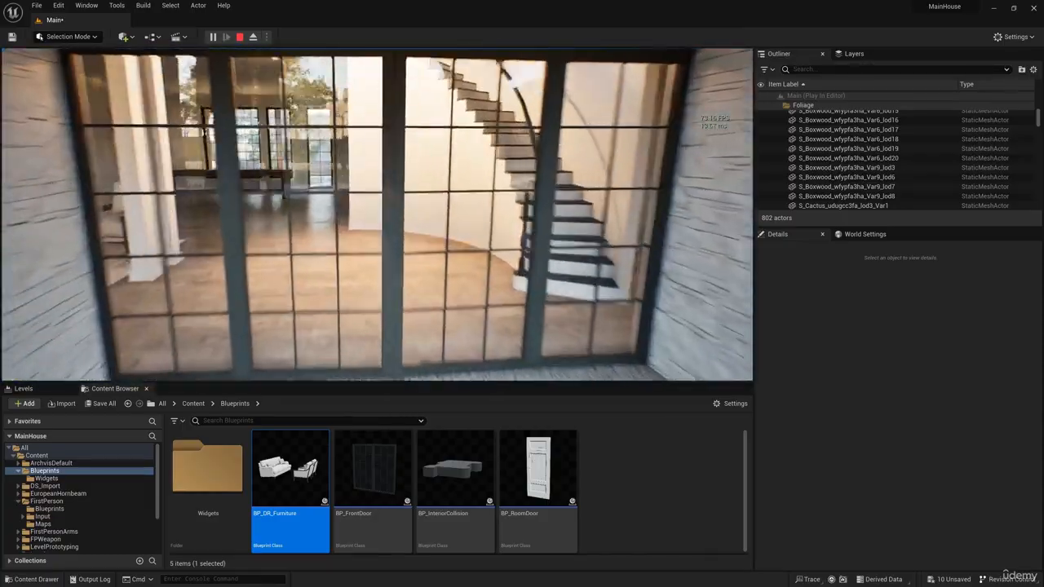
{"action": "key", "text": "w"}
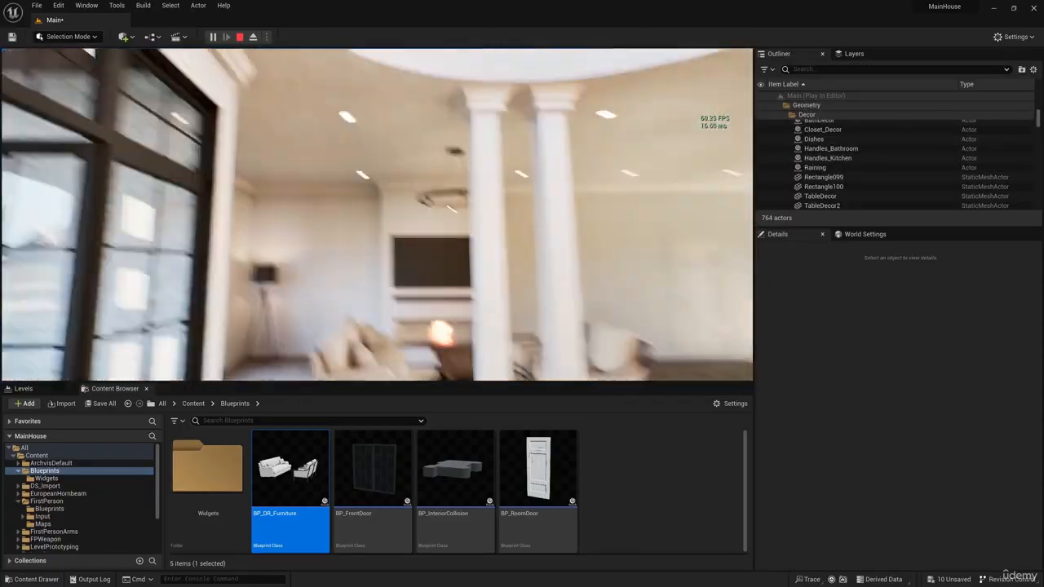
{"action": "key", "text": "w"}
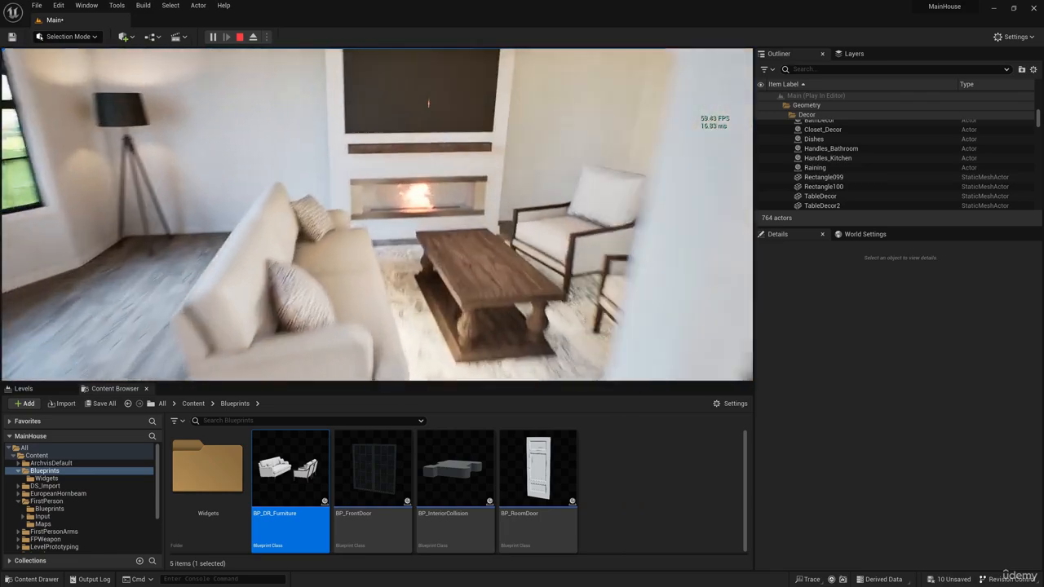
{"action": "key", "text": "s"}
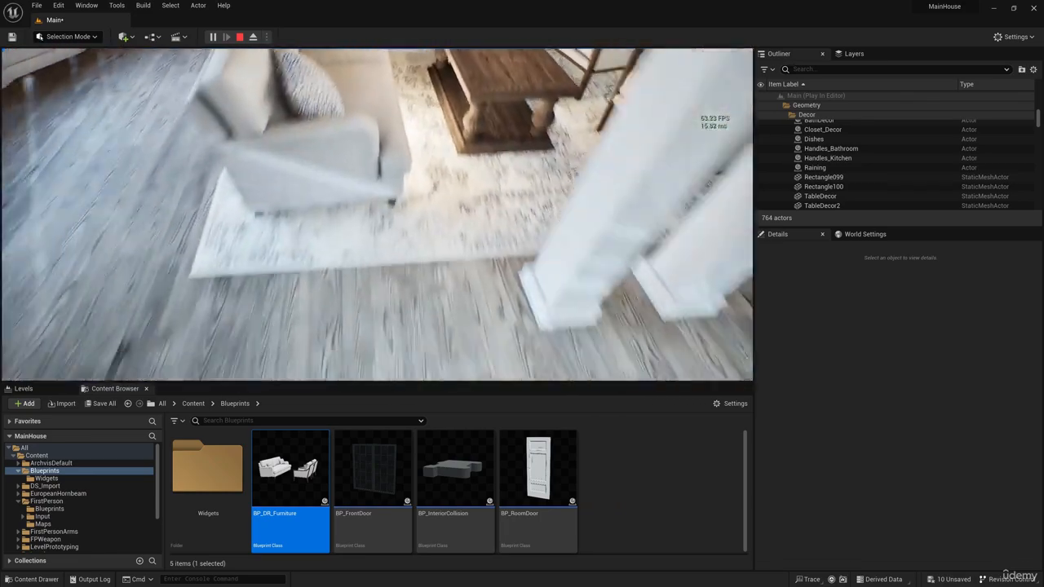
{"action": "key", "text": "w"}
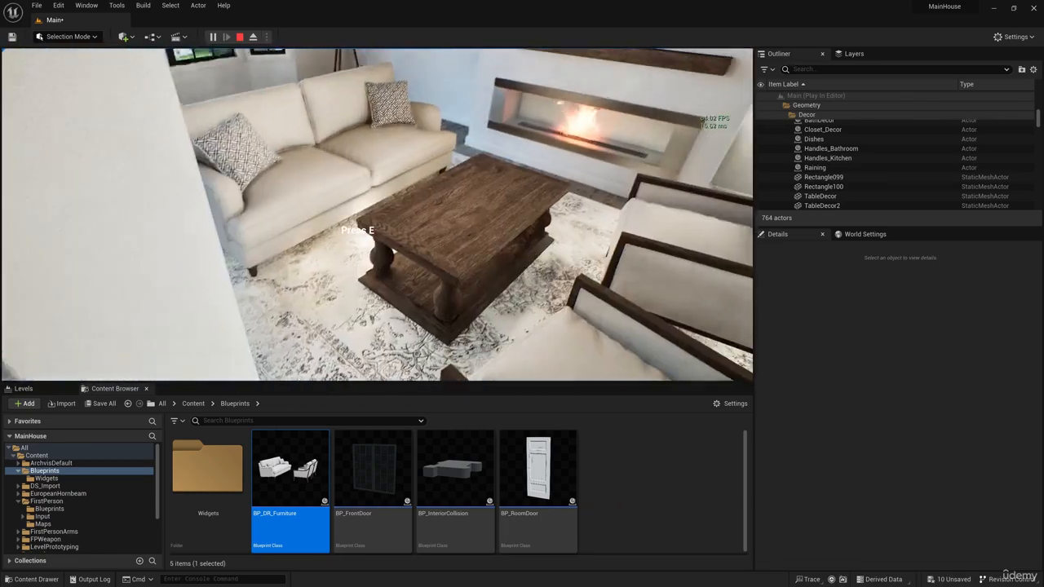
{"action": "key", "text": "s"}
{"action": "key", "text": "Escape"}
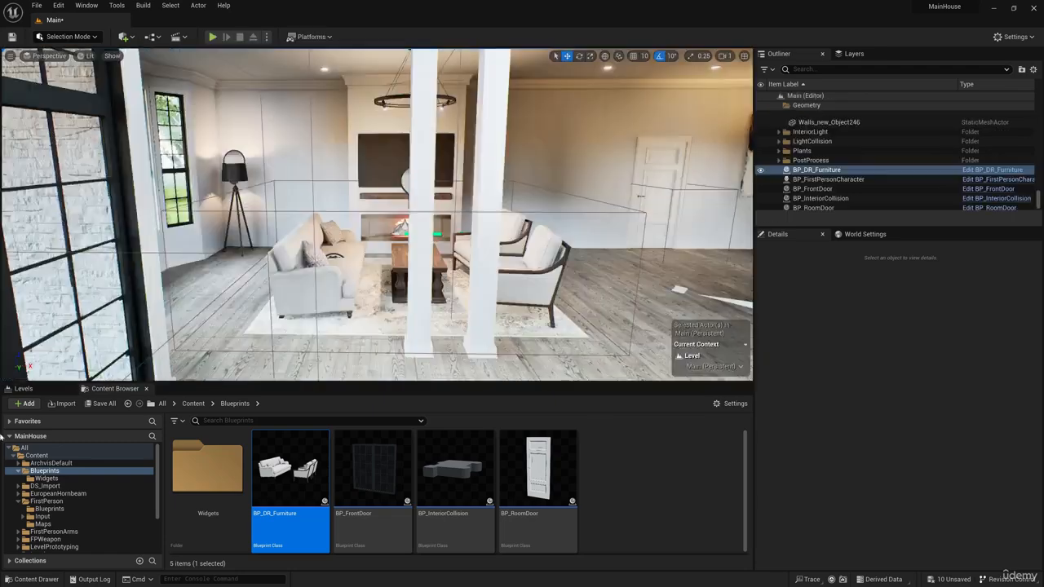
Raise BP_DR_Furniture's Widget component above the sofa to about Z 89.4, then compile and close the blueprint
{"action": "double_click", "coordinate": [287, 479]}
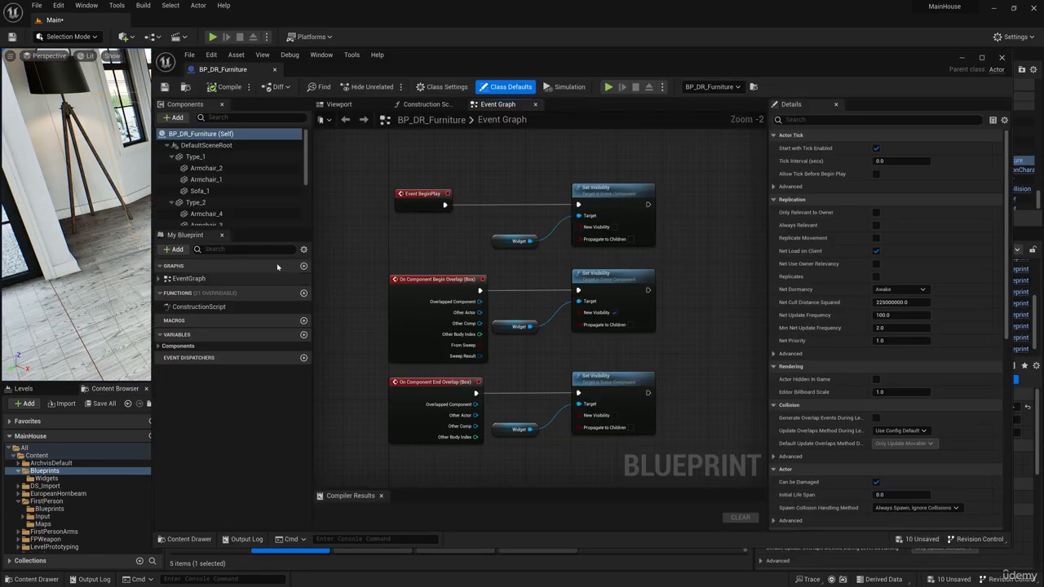
{"action": "scroll", "coordinate": [230, 163], "scroll_direction": "down", "scroll_amount": 2}
{"action": "left_click", "coordinate": [351, 105]}
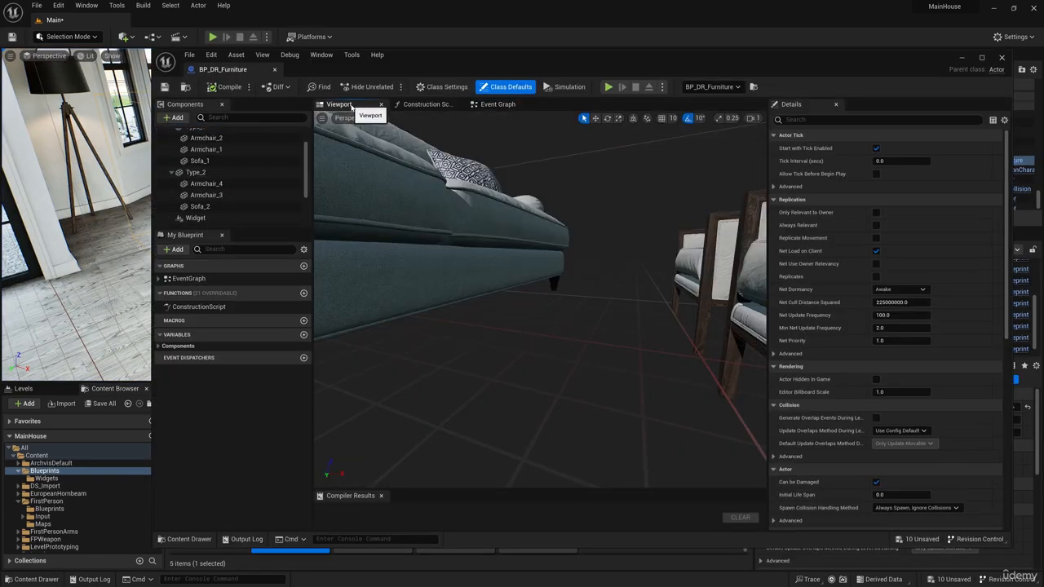
{"action": "double_click", "coordinate": [195, 218]}
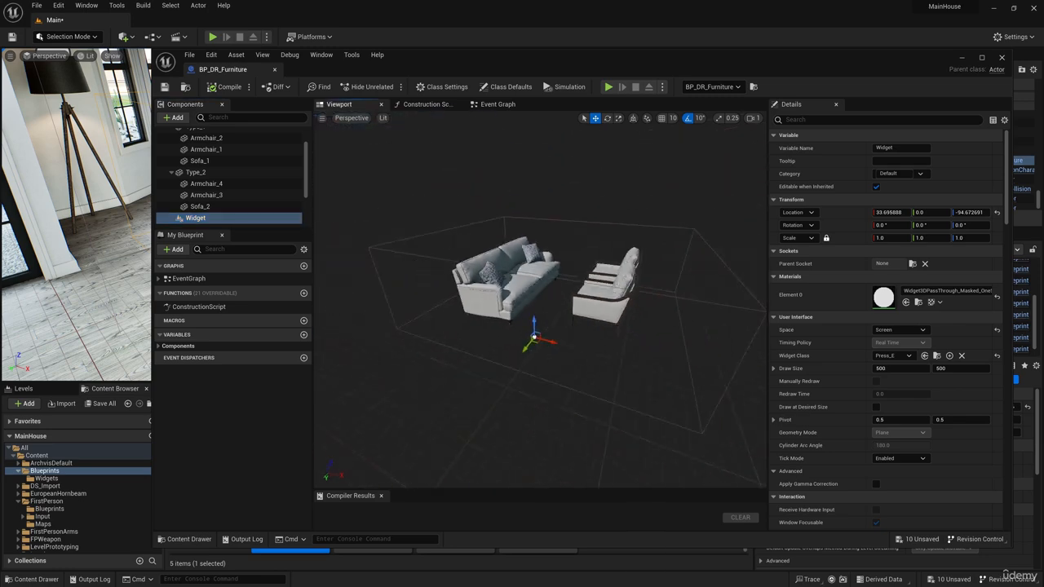
{"action": "mouse_move", "coordinate": [740, 307]}
{"action": "right_mouse_down"}
{"action": "mouse_move", "coordinate": [730, 285]}
{"action": "mouse_move", "coordinate": [740, 307]}
{"action": "right_mouse_up"}
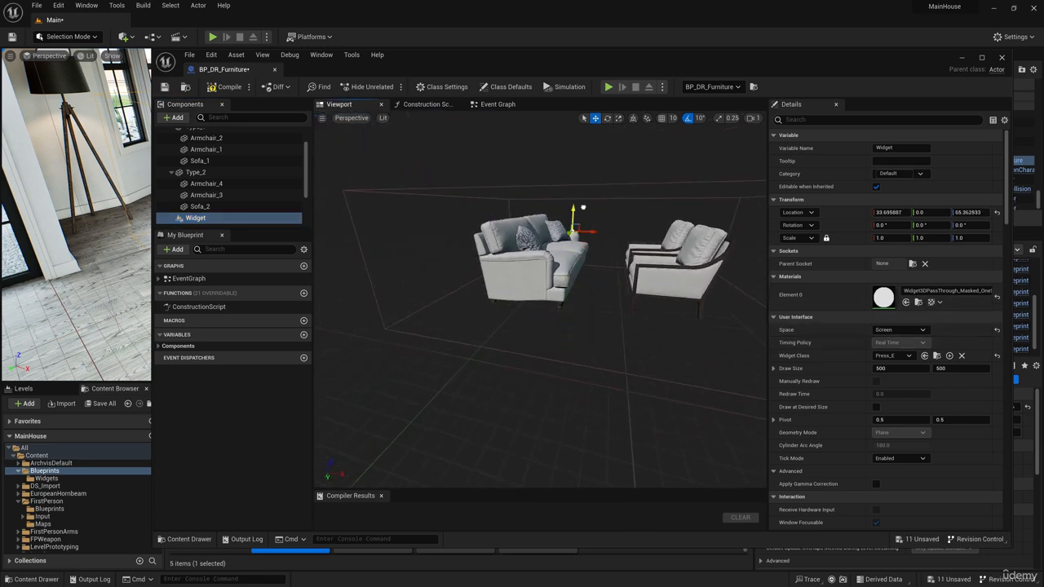
{"action": "mouse_move", "coordinate": [581, 236]}
{"action": "right_mouse_down"}
{"action": "mouse_move", "coordinate": [624, 252]}
{"action": "mouse_move", "coordinate": [594, 239]}
{"action": "right_mouse_up"}
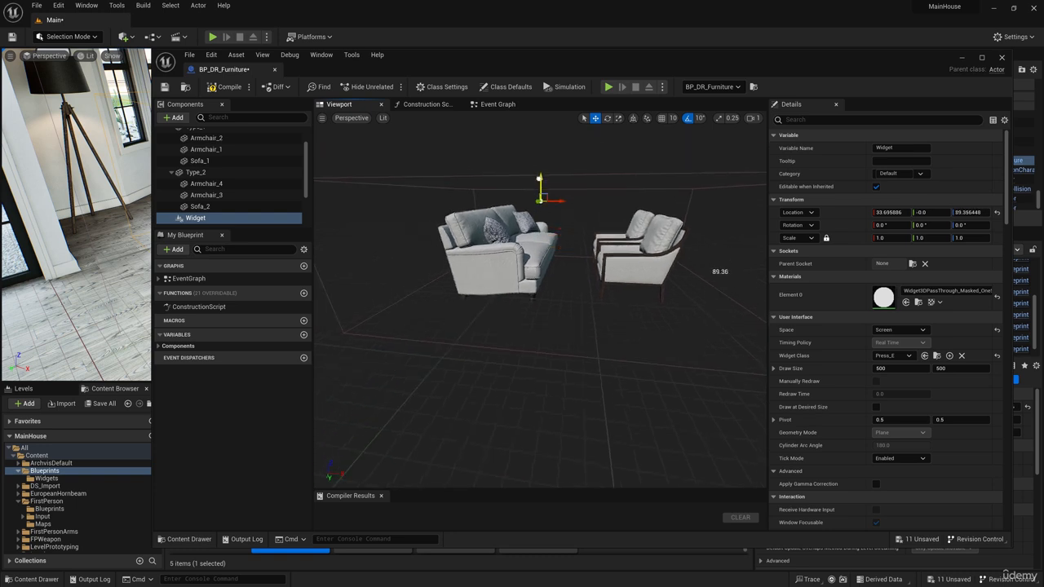
{"action": "left_click", "coordinate": [223, 86]}
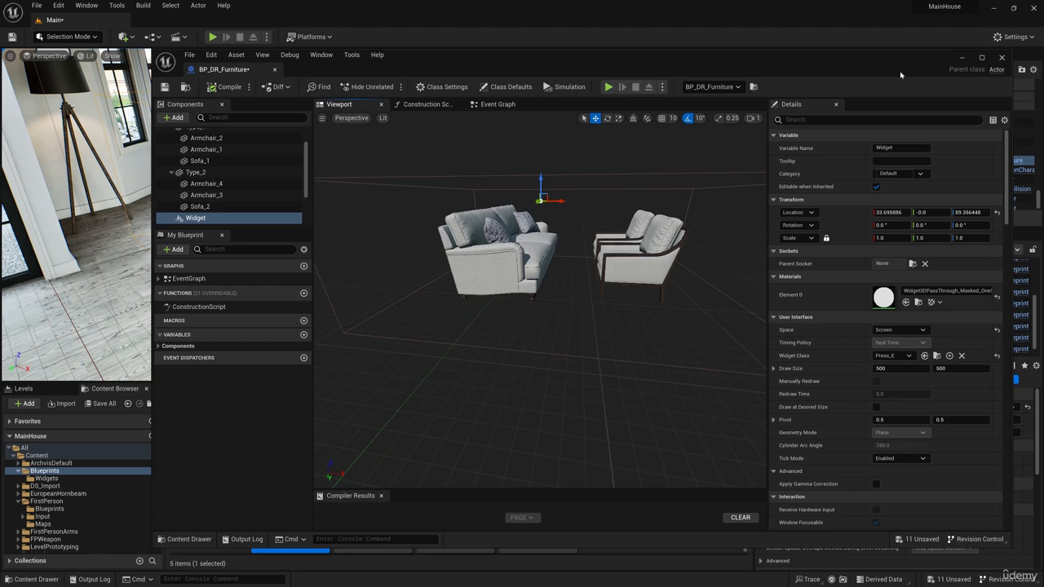
{"action": "left_click", "coordinate": [1001, 57]}
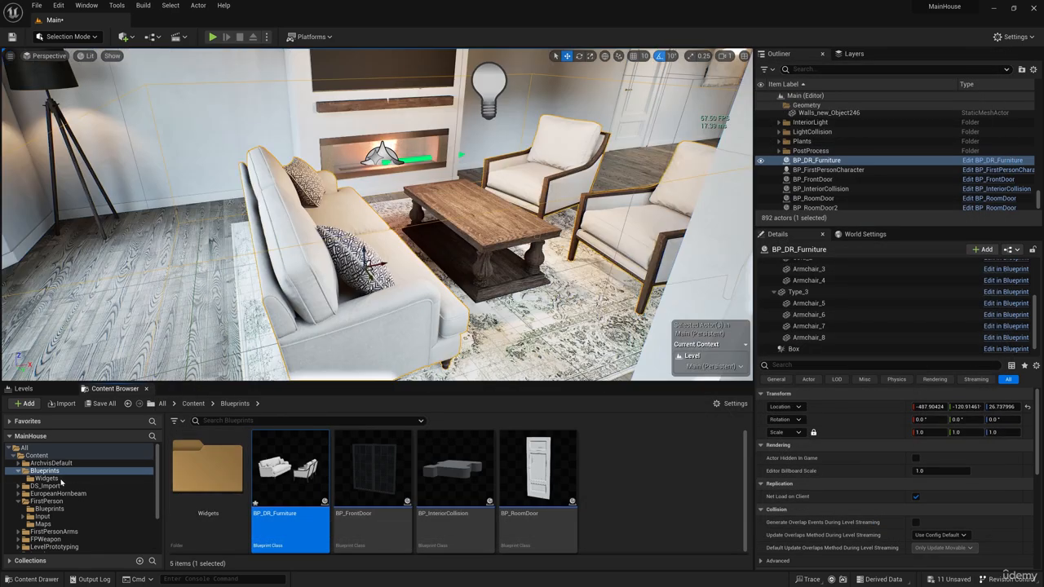
Open BP_FirstPersonCharacter from the FirstPerson/Blueprints folder at the empty event graph area below the jump input group
{"action": "left_click", "coordinate": [47, 500]}
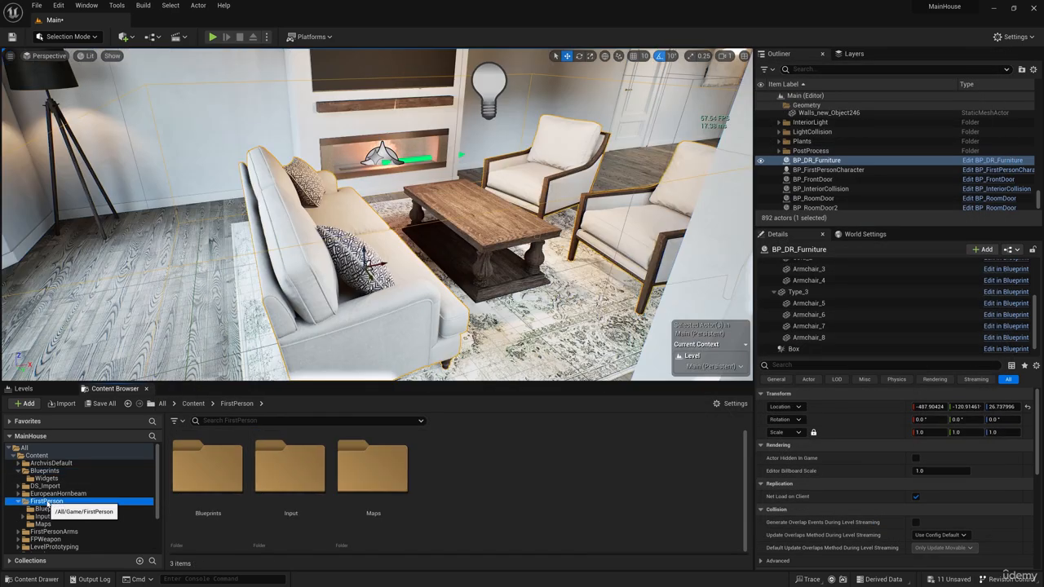
{"action": "left_click", "coordinate": [42, 508]}
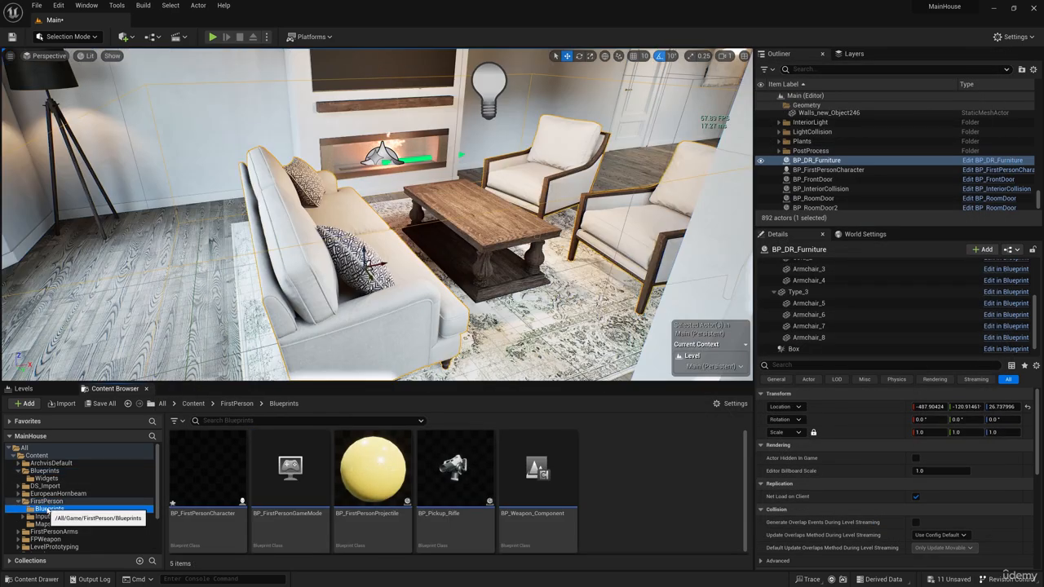
{"action": "double_click", "coordinate": [202, 480]}
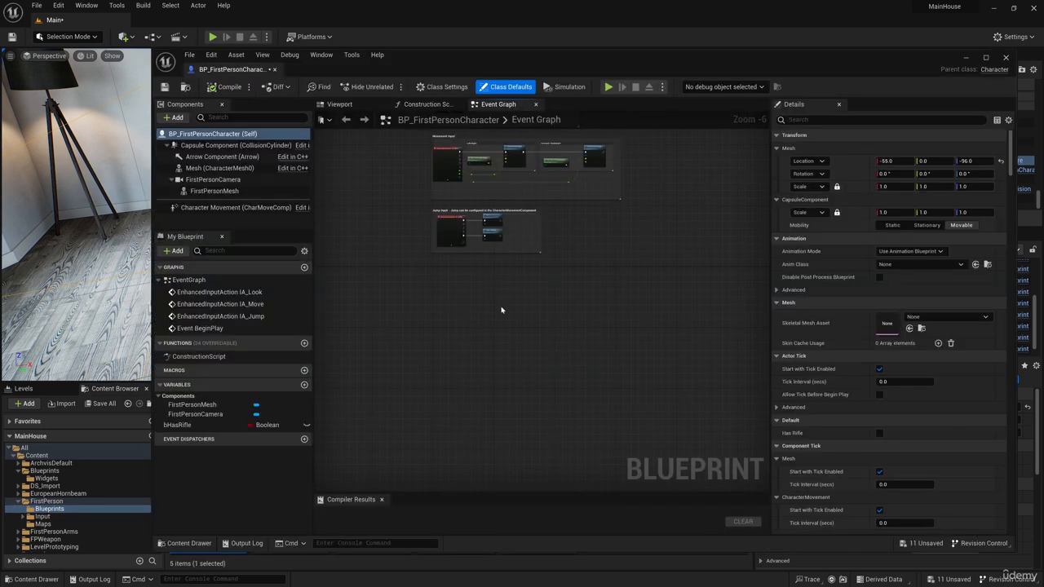
{"action": "scroll", "coordinate": [501, 310], "scroll_direction": "up", "scroll_amount": 2}
{"action": "right_click_drag", "start_coordinate": [513, 325], "coordinate": [526, 284]}
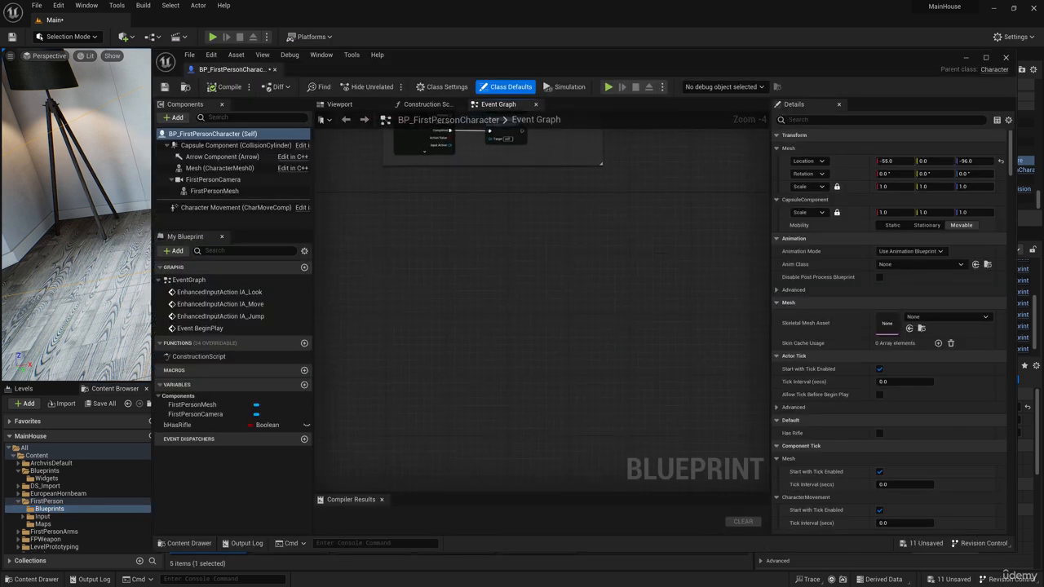
Add an E keyboard event node to the event graph and place it in the empty area below the jump input group
{"action": "right_click_drag", "start_coordinate": [465, 238], "coordinate": [476, 307]}
{"action": "right_click", "coordinate": [413, 317]}
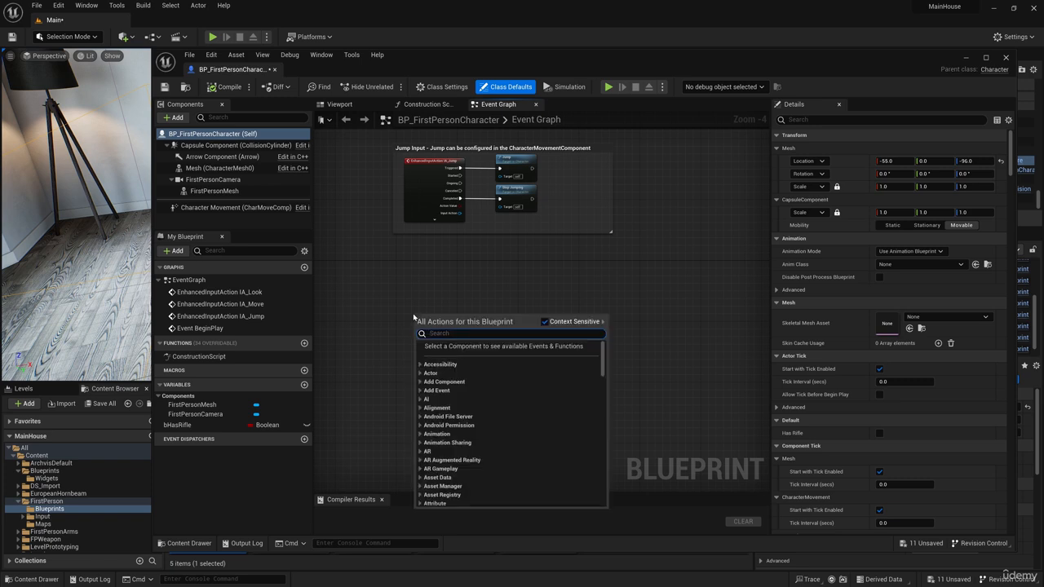
{"action": "type", "text": "e"}
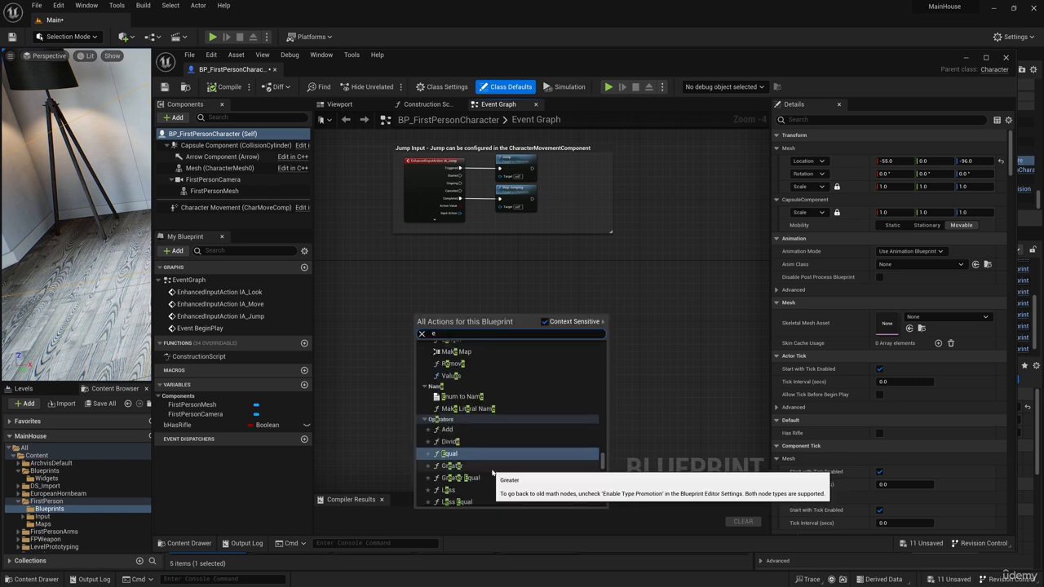
{"action": "scroll", "coordinate": [502, 469], "scroll_direction": "up", "scroll_amount": 3}
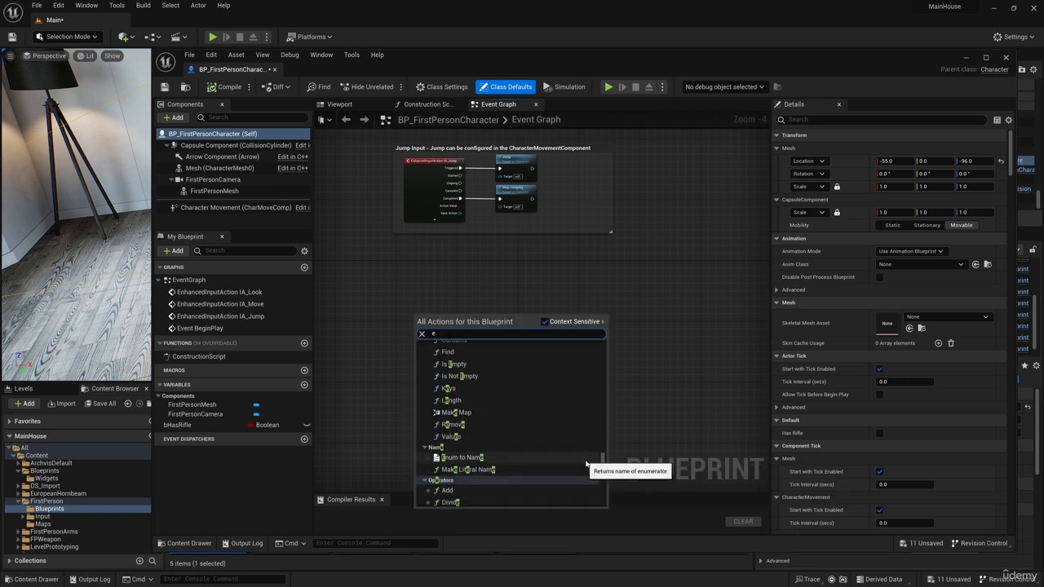
{"action": "type", "text": "key"}
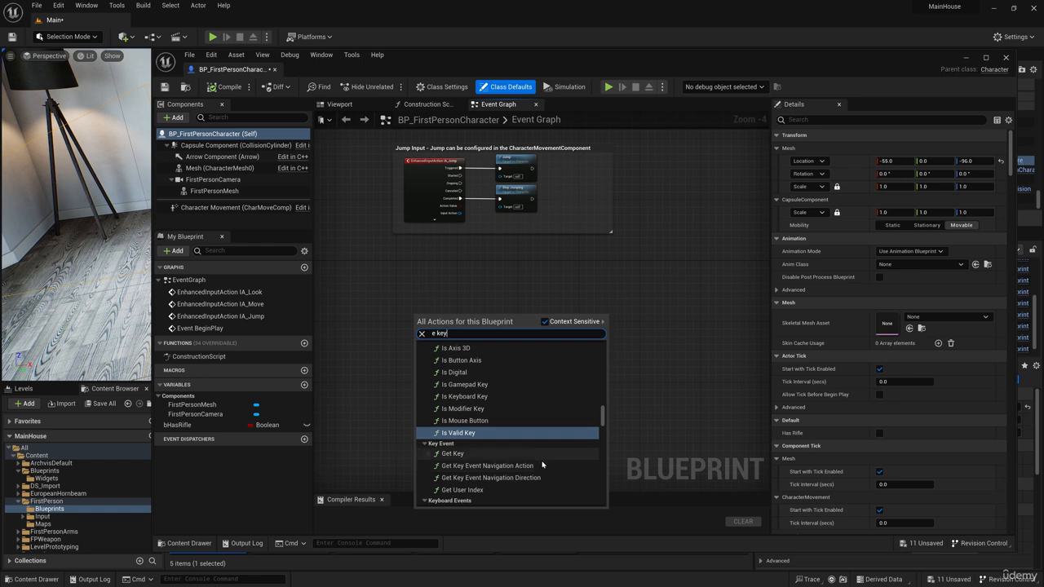
{"action": "scroll", "coordinate": [481, 460], "scroll_direction": "up", "scroll_amount": 1}
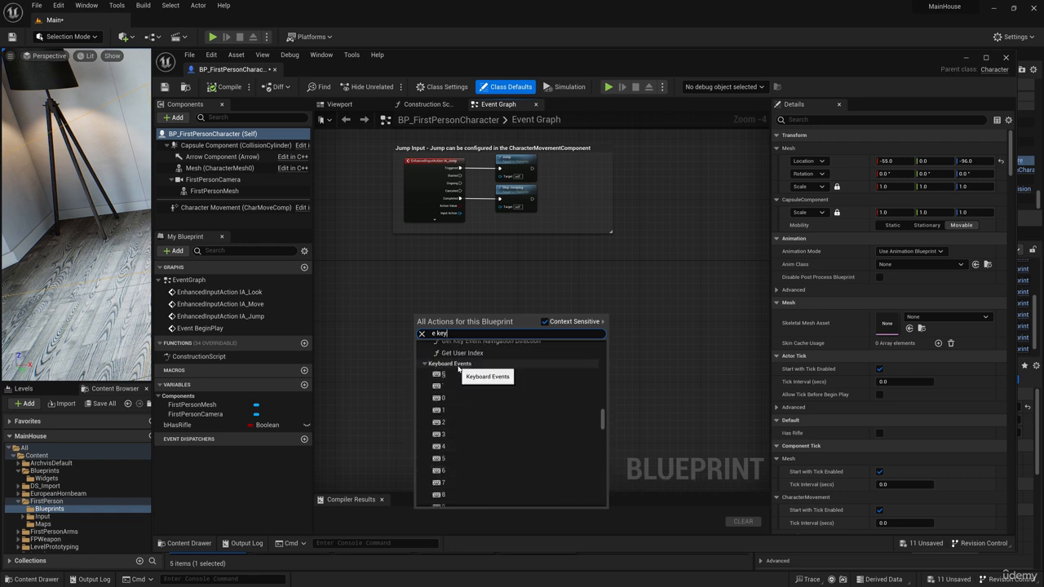
{"action": "scroll", "coordinate": [455, 398], "scroll_direction": "down", "scroll_amount": 5}
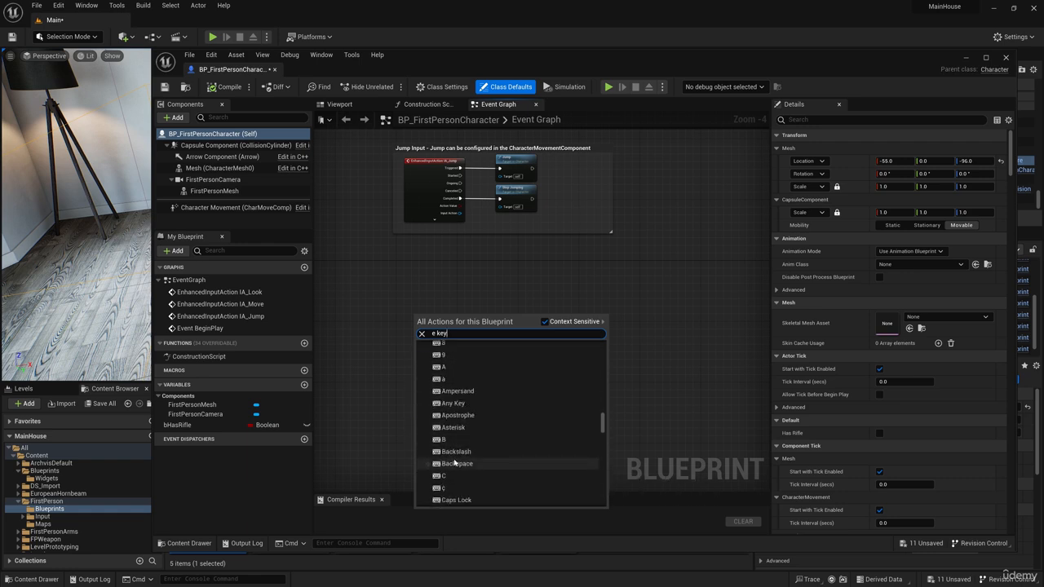
{"action": "scroll", "coordinate": [454, 461], "scroll_direction": "down", "scroll_amount": 5}
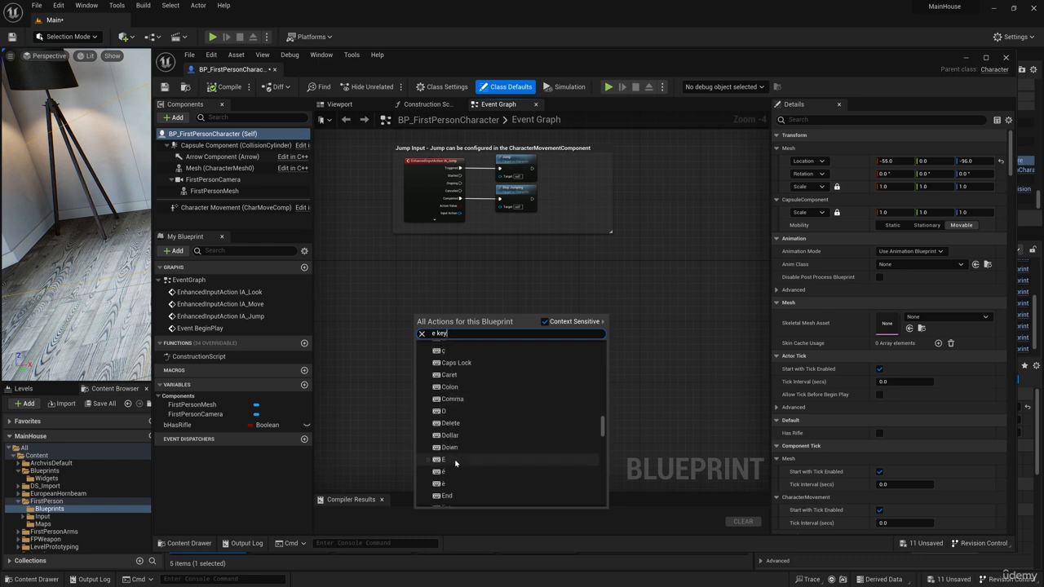
{"action": "left_click", "coordinate": [443, 446]}
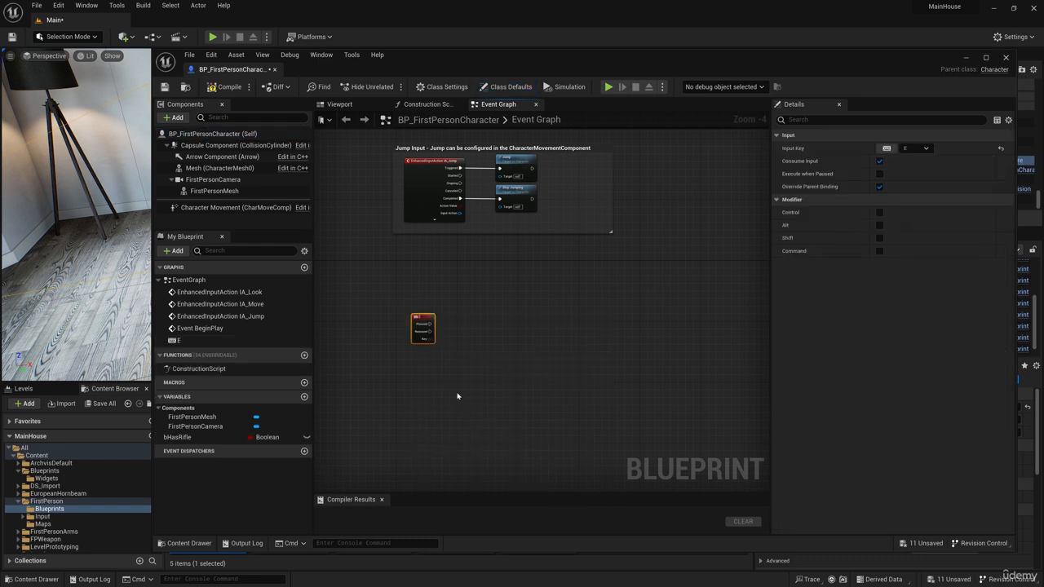
{"action": "scroll", "coordinate": [424, 322], "scroll_direction": "up", "scroll_amount": 2}
{"action": "scroll", "coordinate": [426, 322], "scroll_direction": "up", "scroll_amount": 2}
{"action": "scroll", "coordinate": [426, 322], "scroll_direction": "down", "scroll_amount": 3}
{"action": "left_click_drag", "start_coordinate": [422, 308], "coordinate": [398, 262]}
Add a Get Actor Of Class node driven by the E event's Pressed output and align it with the event
{"action": "scroll", "coordinate": [397, 261], "scroll_direction": "up", "scroll_amount": 2}
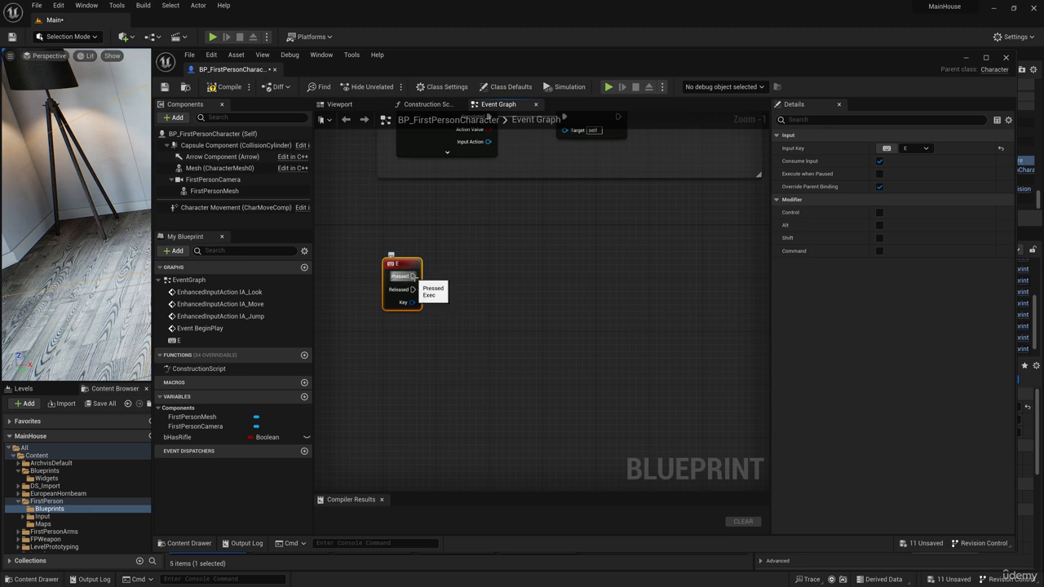
{"action": "left_click_drag", "start_coordinate": [414, 276], "coordinate": [499, 280]}
{"action": "type", "text": "get"}
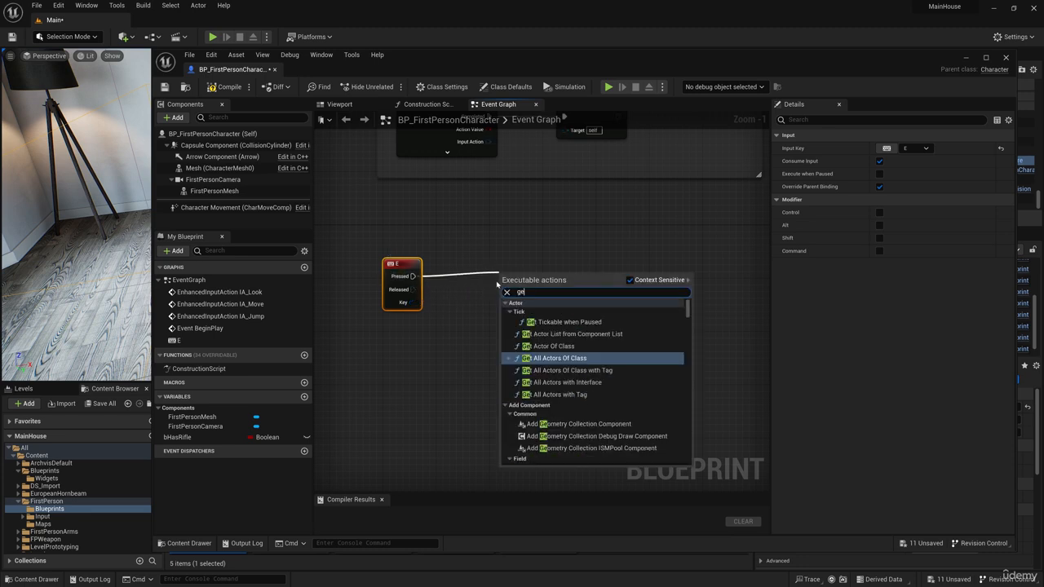
{"action": "type", "text": "actor of"}
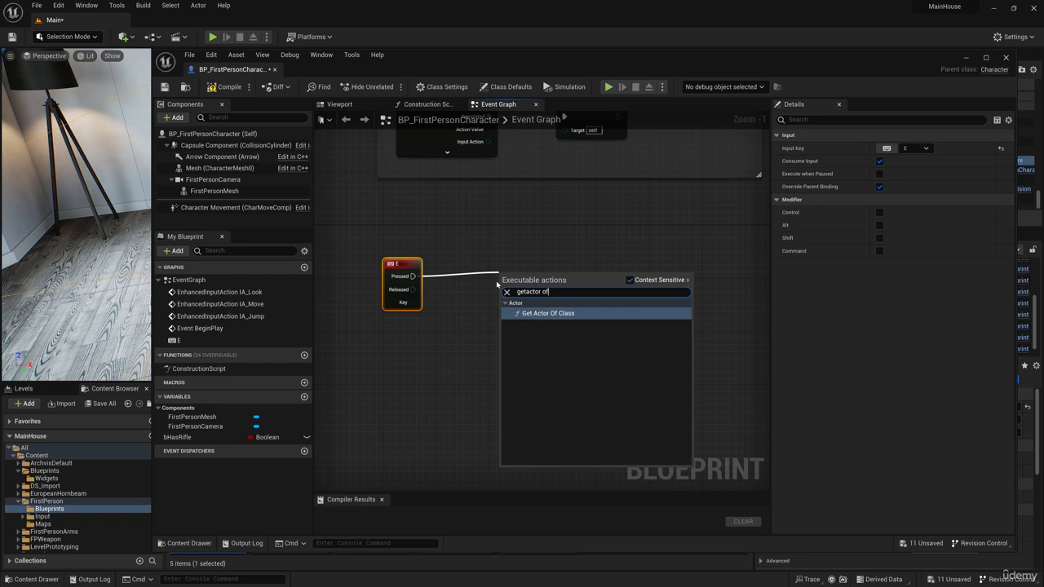
{"action": "left_click", "coordinate": [554, 316]}
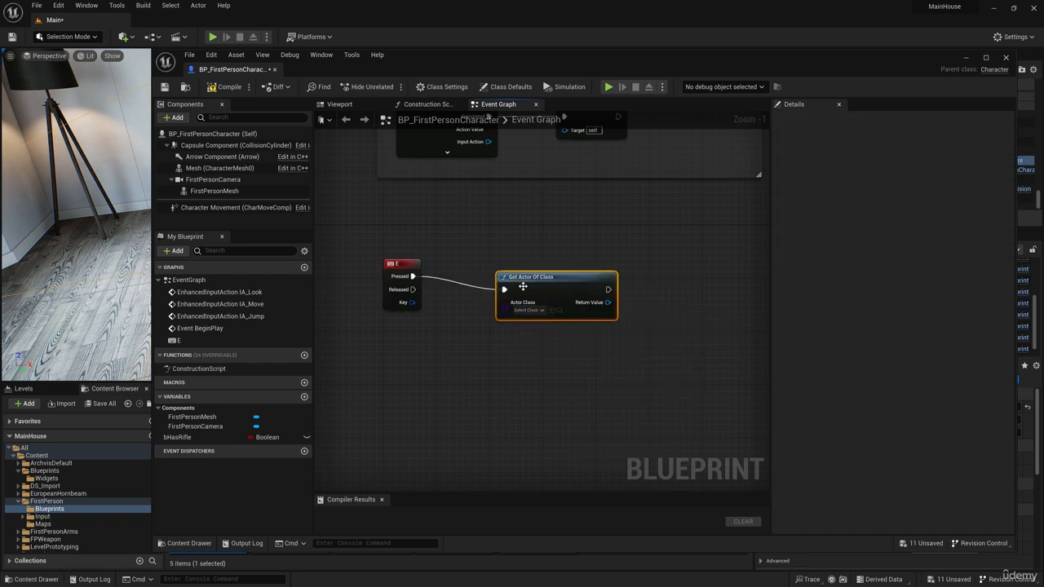
{"action": "left_click_drag", "start_coordinate": [522, 277], "coordinate": [513, 271]}
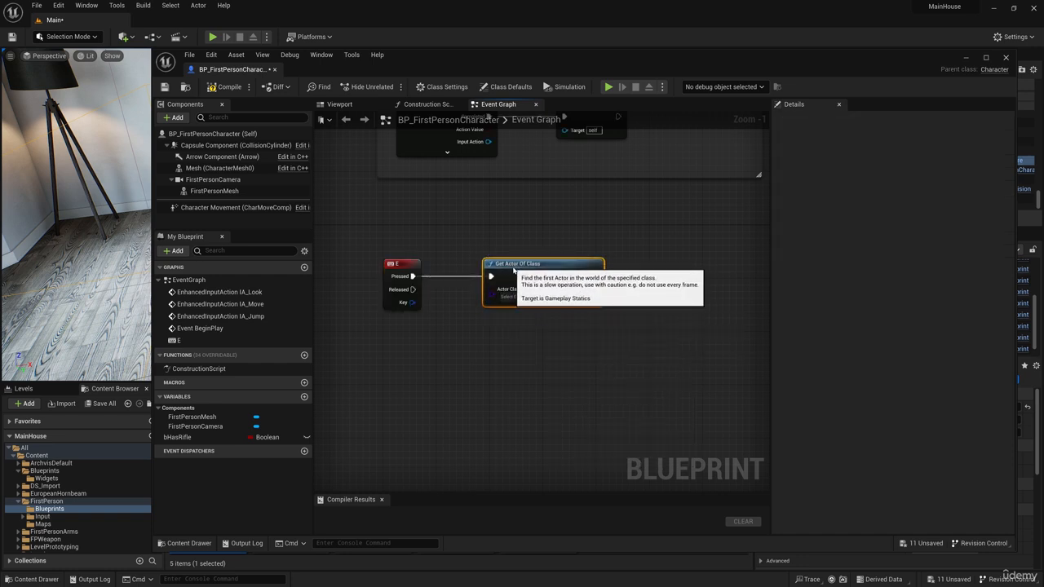
Set the Get Actor Of Class node's Actor Class to BP_DR_Furniture
{"action": "scroll", "coordinate": [526, 293], "scroll_direction": "up", "scroll_amount": 1}
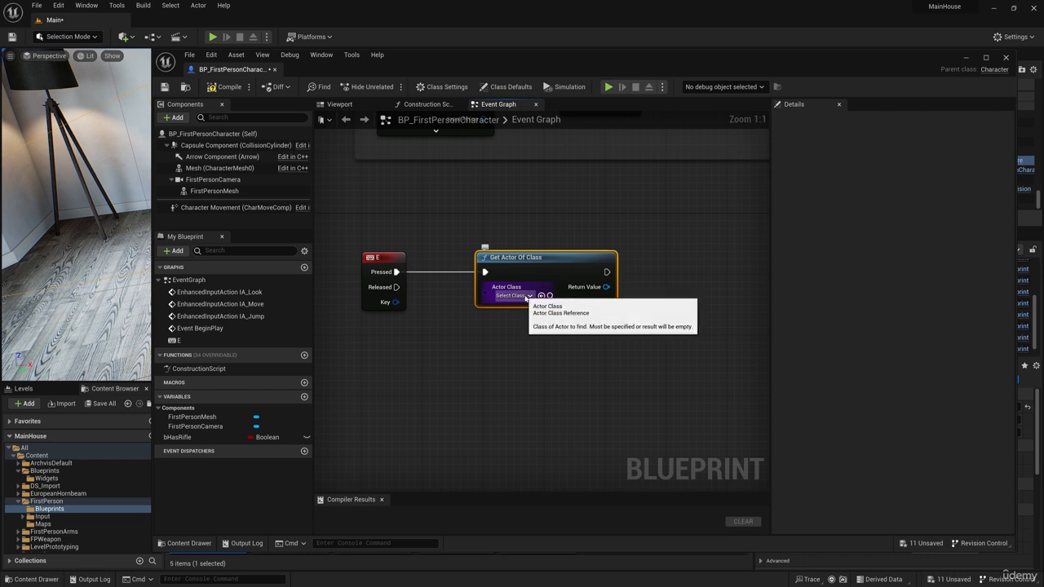
{"action": "left_click", "coordinate": [525, 296]}
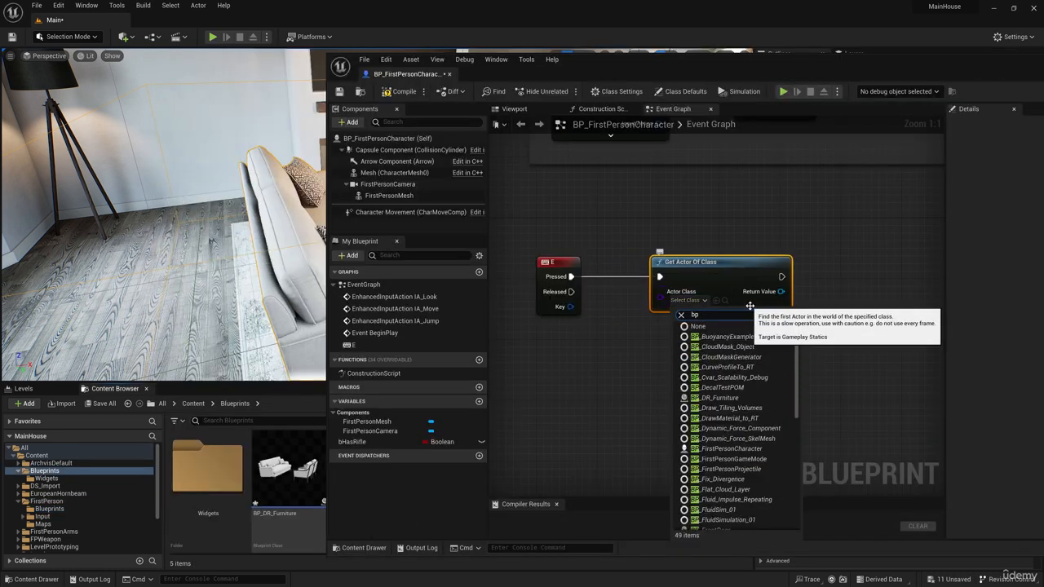
{"action": "type", "text": "bp_dr"}
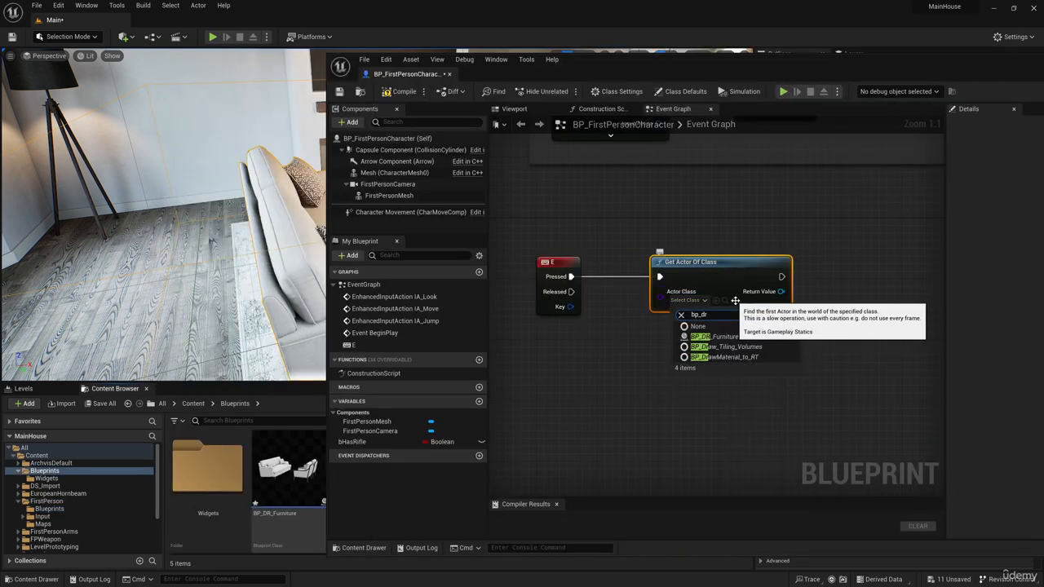
{"action": "left_click", "coordinate": [714, 337]}
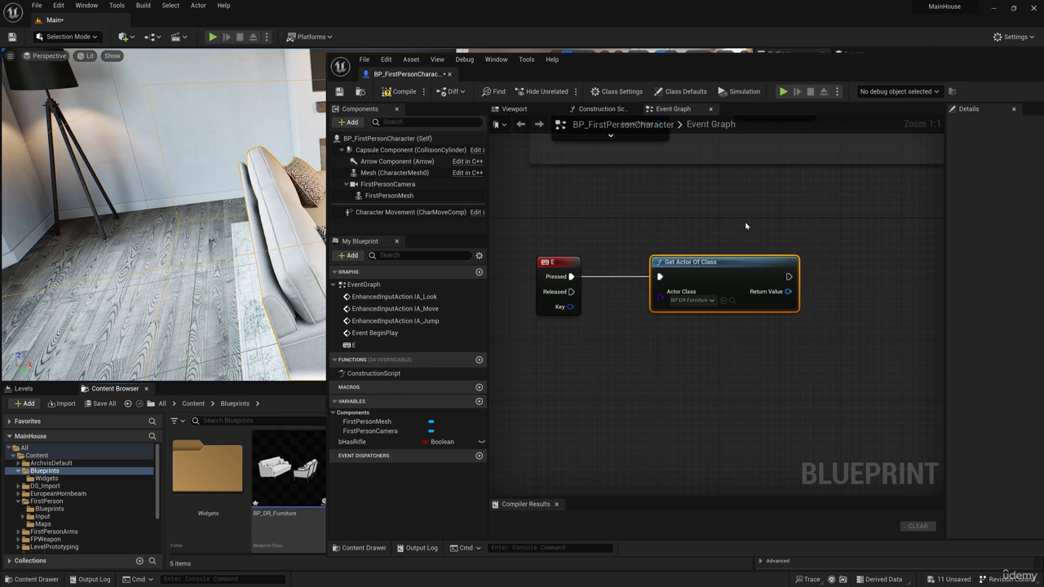
{"action": "left_click_drag", "start_coordinate": [779, 84], "coordinate": [580, 100]}
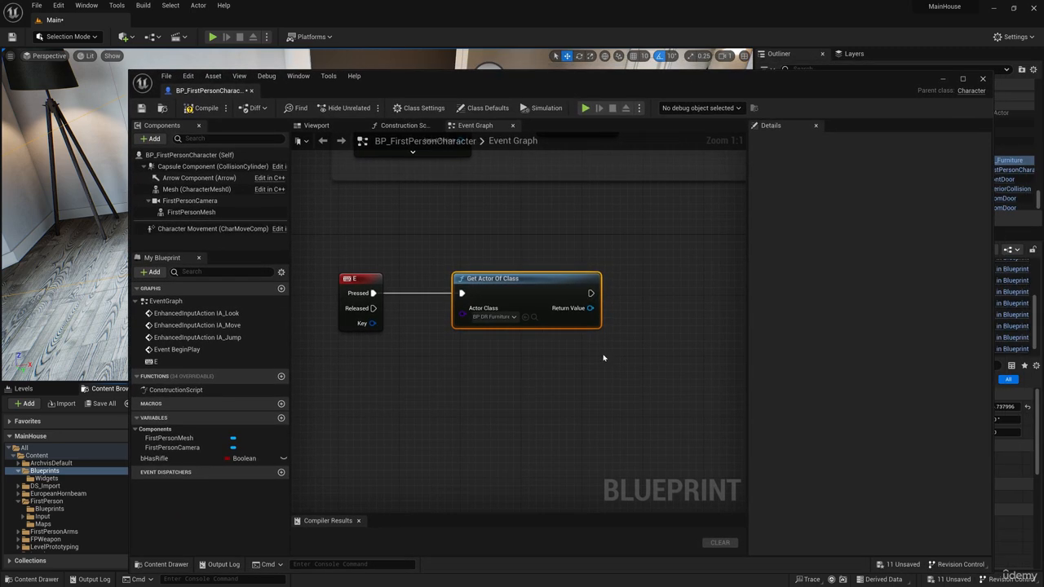
Add an Is Overlapping Actor node targeting the Capsule Component, with Get Actor Of Class's Return Value wired to its Other input
{"action": "left_click", "coordinate": [521, 378]}
{"action": "scroll", "coordinate": [520, 379], "scroll_direction": "down", "scroll_amount": 1}
{"action": "right_click_drag", "start_coordinate": [520, 379], "coordinate": [503, 343]}
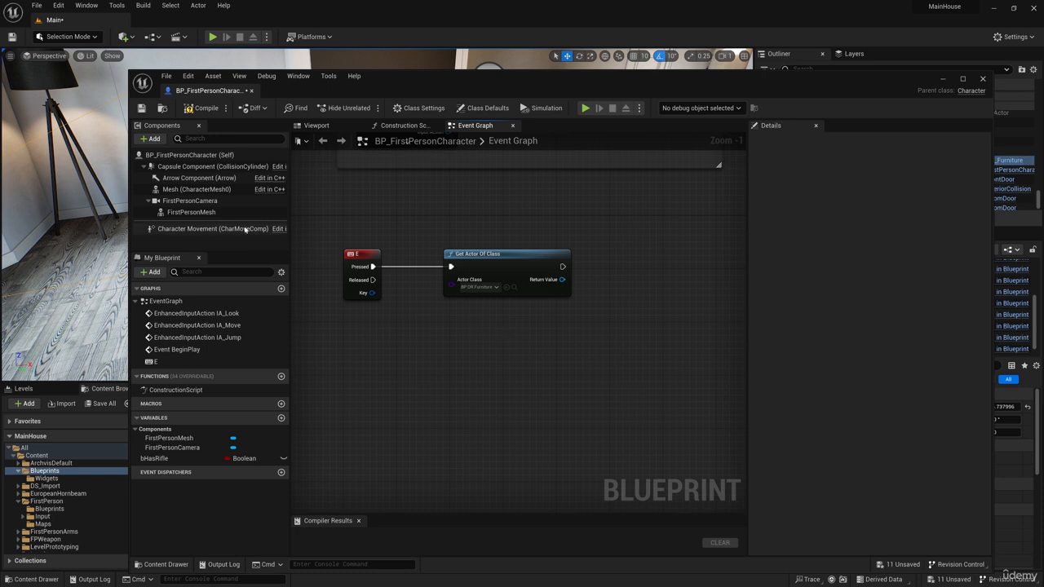
{"action": "left_click_drag", "start_coordinate": [192, 170], "coordinate": [608, 326]}
{"action": "type", "text": "is"}
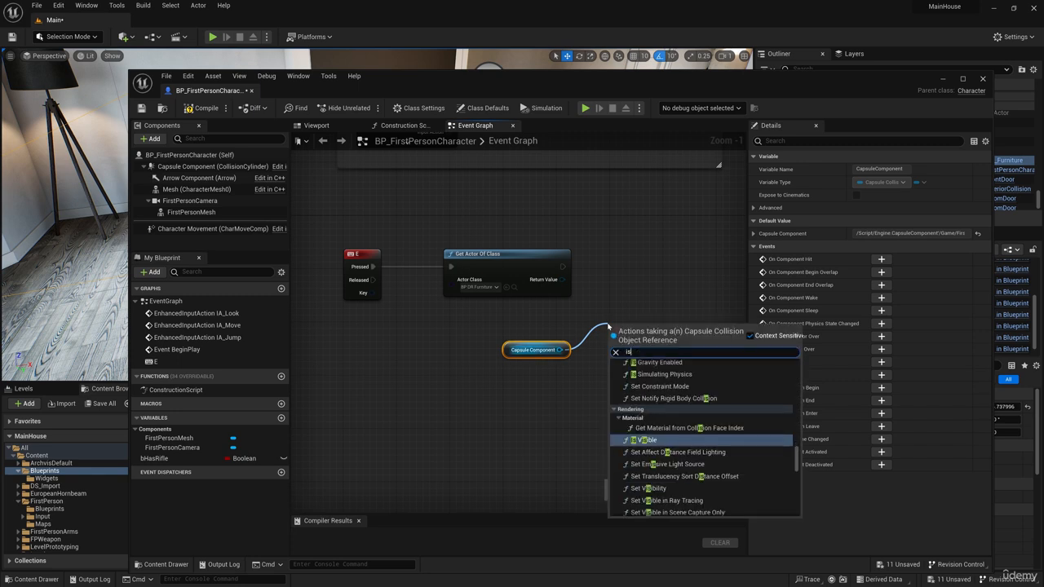
{"action": "type", "text": " over"}
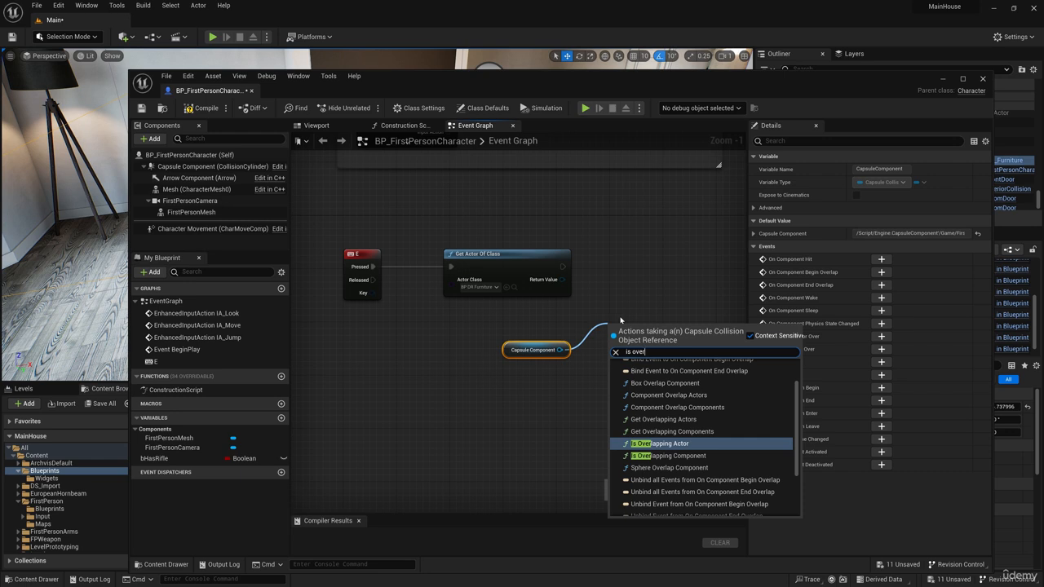
{"action": "left_click", "coordinate": [658, 442]}
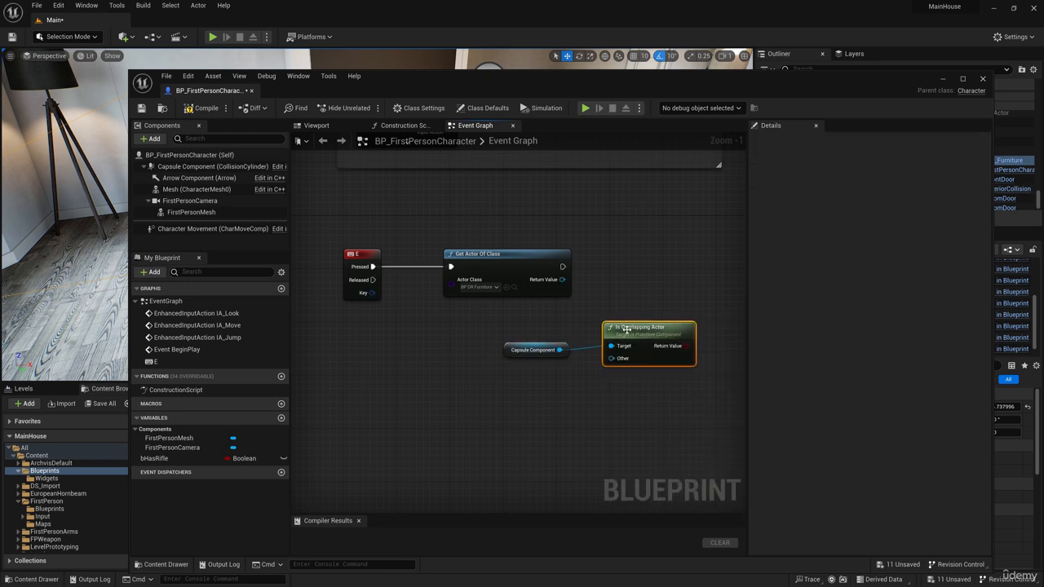
{"action": "left_click_drag", "start_coordinate": [631, 332], "coordinate": [625, 303]}
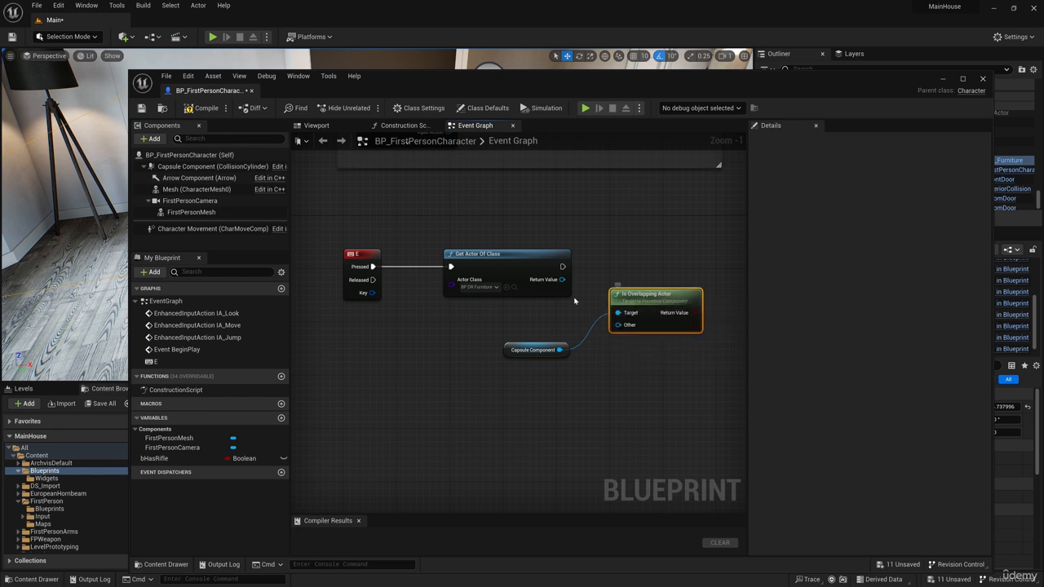
{"action": "left_click_drag", "start_coordinate": [561, 280], "coordinate": [632, 317]}
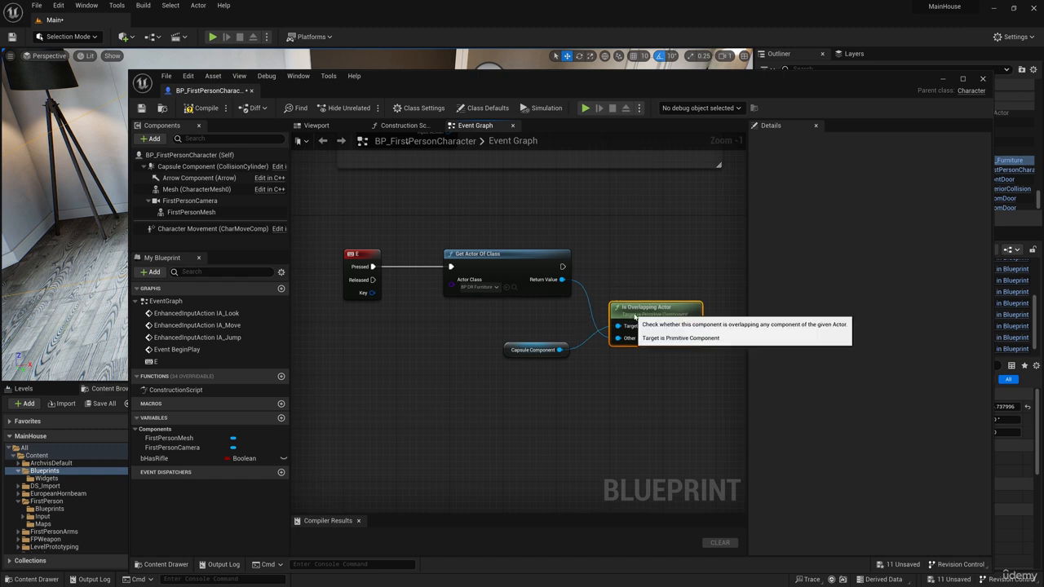
{"action": "left_click_drag", "start_coordinate": [545, 350], "coordinate": [545, 369]}
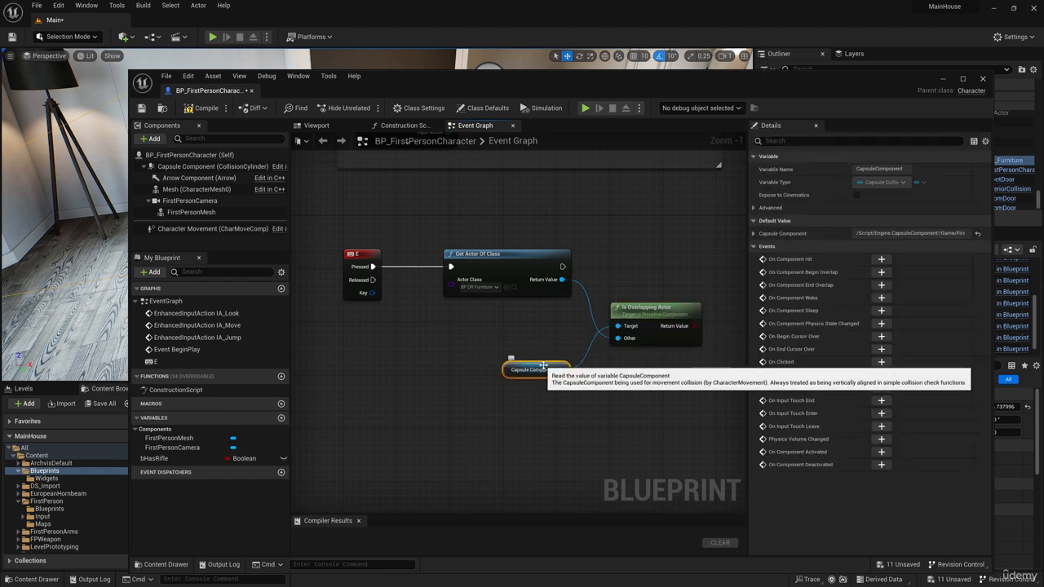
Add a Branch after Get Actor Of Class and connect Is Overlapping Actor's Return Value to its Condition
{"action": "scroll", "coordinate": [486, 317], "scroll_direction": "down", "scroll_amount": 2}
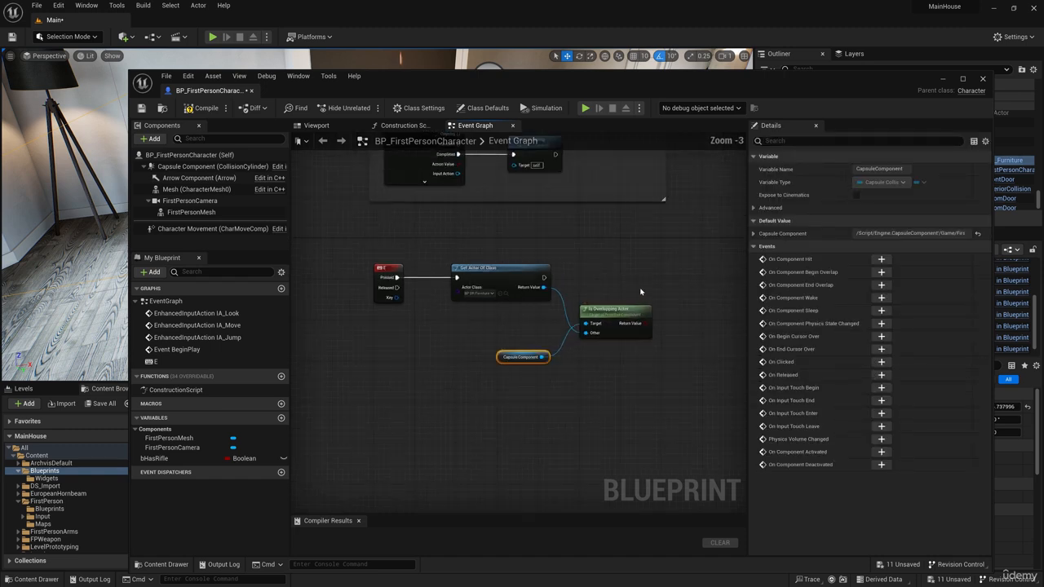
{"action": "scroll", "coordinate": [641, 291], "scroll_direction": "up", "scroll_amount": 2}
{"action": "left_click_drag", "start_coordinate": [514, 274], "coordinate": [630, 277]}
{"action": "type", "text": "bran"}
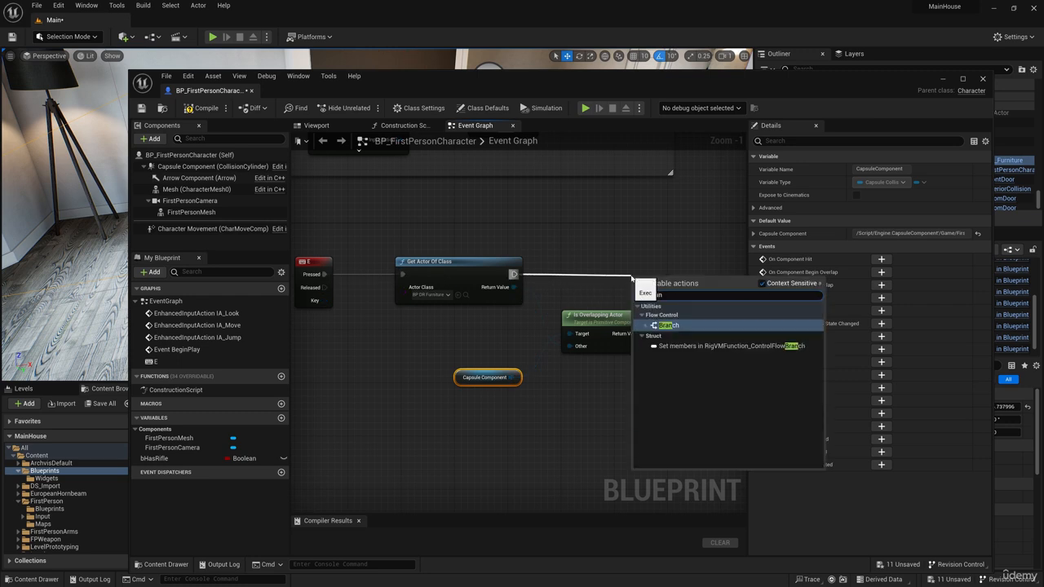
{"action": "left_click", "coordinate": [664, 325]}
{"action": "scroll", "coordinate": [681, 269], "scroll_direction": "down", "scroll_amount": 1}
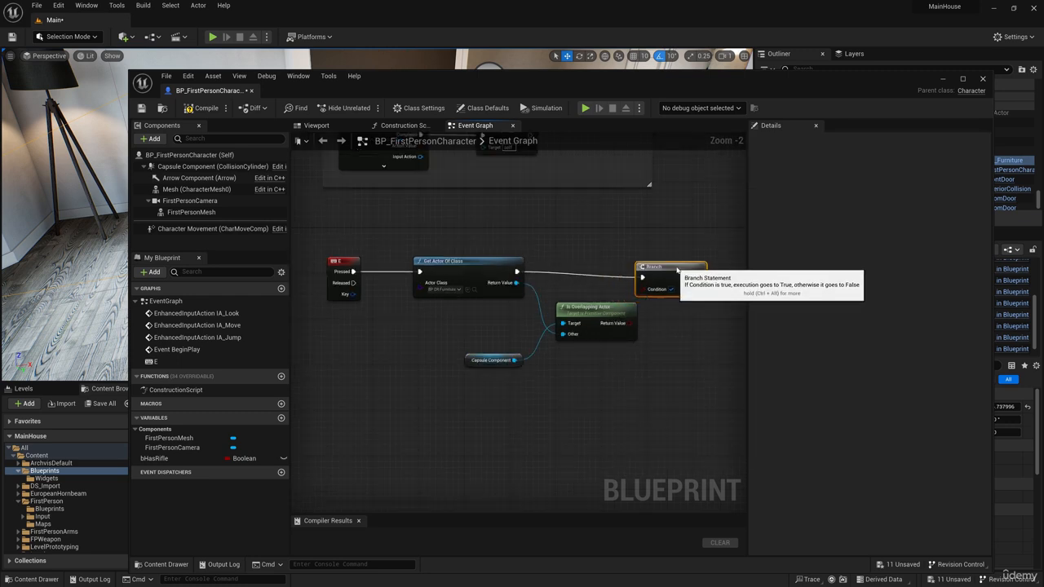
{"action": "left_click_drag", "start_coordinate": [682, 267], "coordinate": [693, 268]}
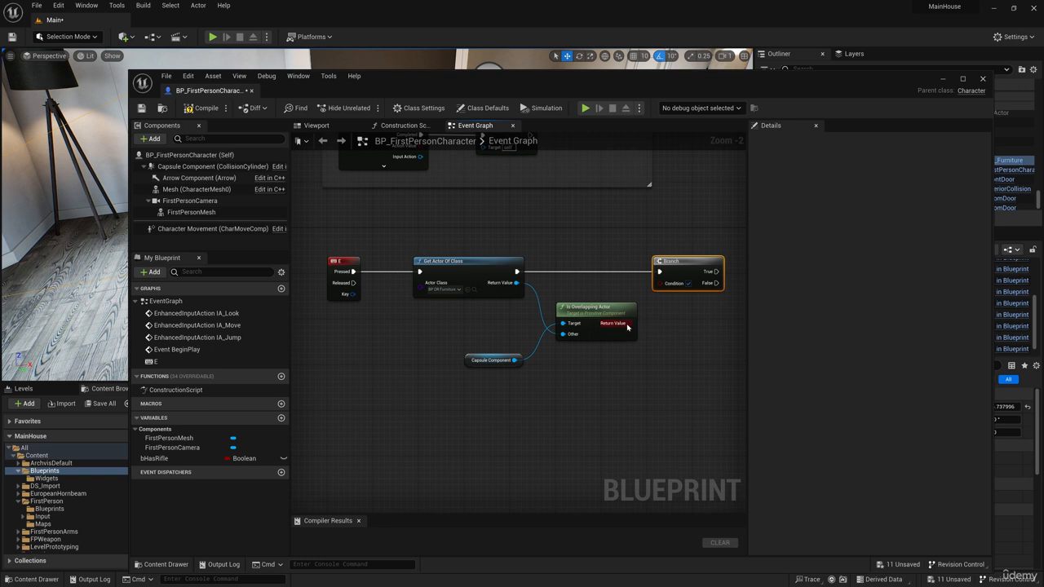
{"action": "left_click_drag", "start_coordinate": [627, 327], "coordinate": [658, 285]}
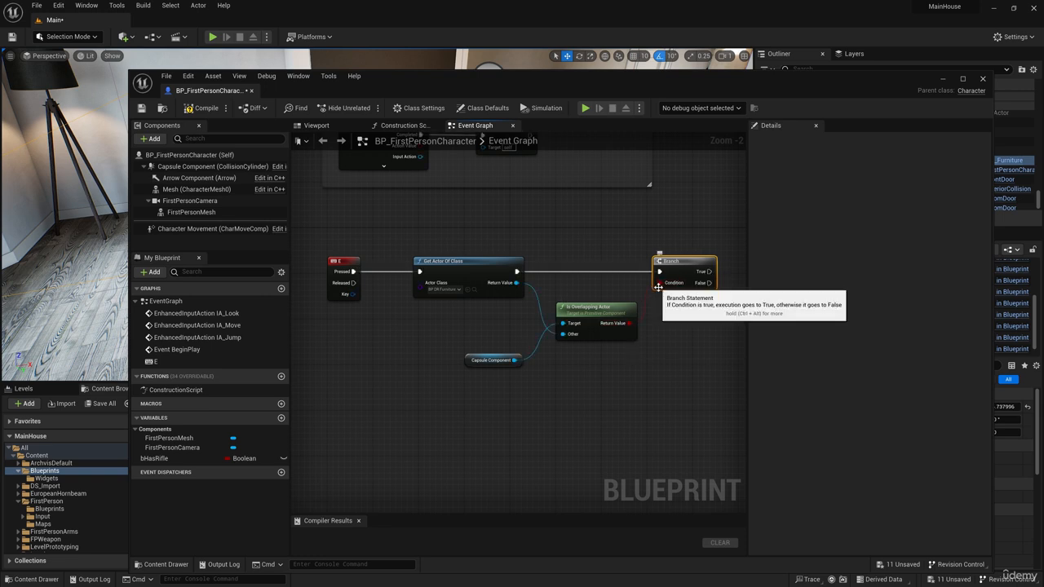
Add a MultiGate node beside the Branch and connect the Branch's True output to its execution input
{"action": "scroll", "coordinate": [681, 333], "scroll_direction": "up", "scroll_amount": 1}
{"action": "right_click_drag", "start_coordinate": [681, 333], "coordinate": [524, 329]}
{"action": "left_click", "coordinate": [625, 288]}
{"action": "right_click", "coordinate": [625, 288]}
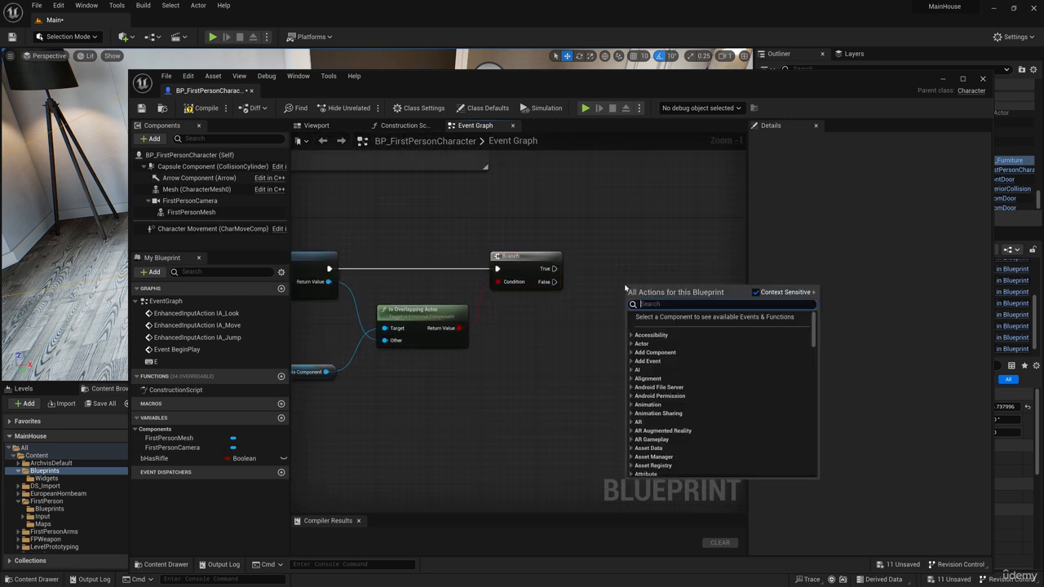
{"action": "type", "text": "multiga"}
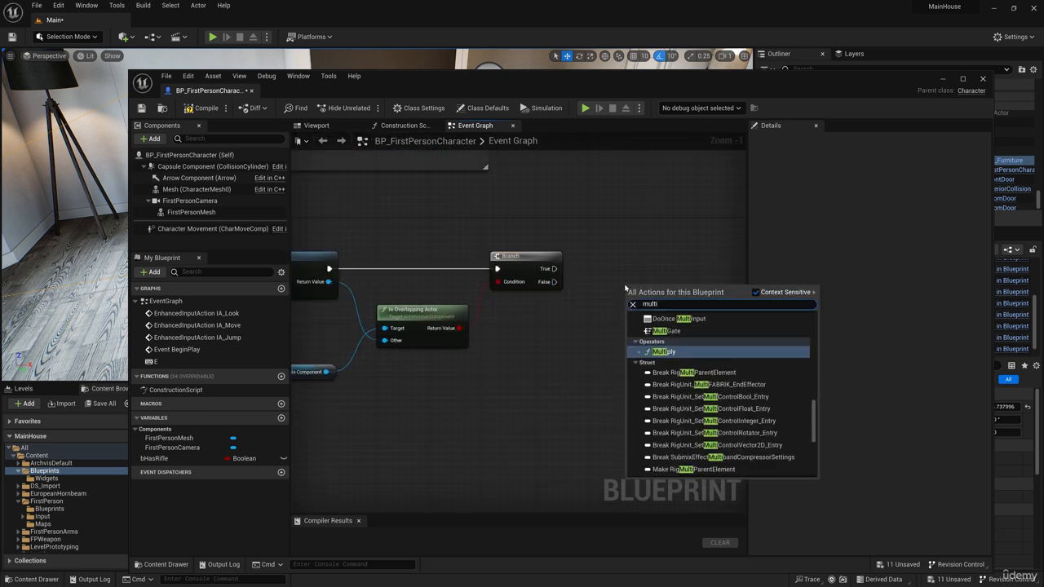
{"action": "left_click", "coordinate": [666, 335]}
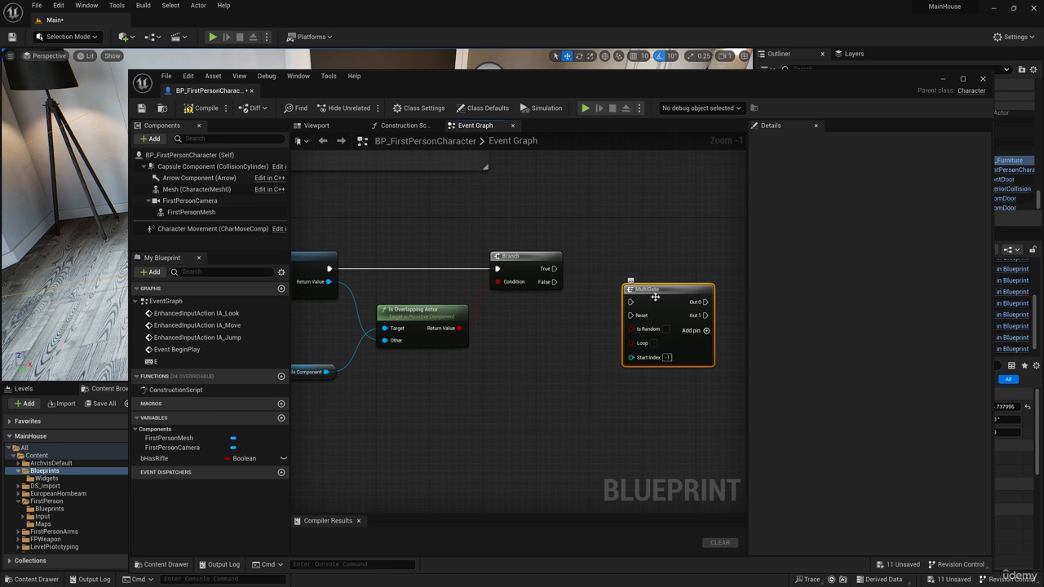
{"action": "left_click_drag", "start_coordinate": [655, 297], "coordinate": [634, 276]}
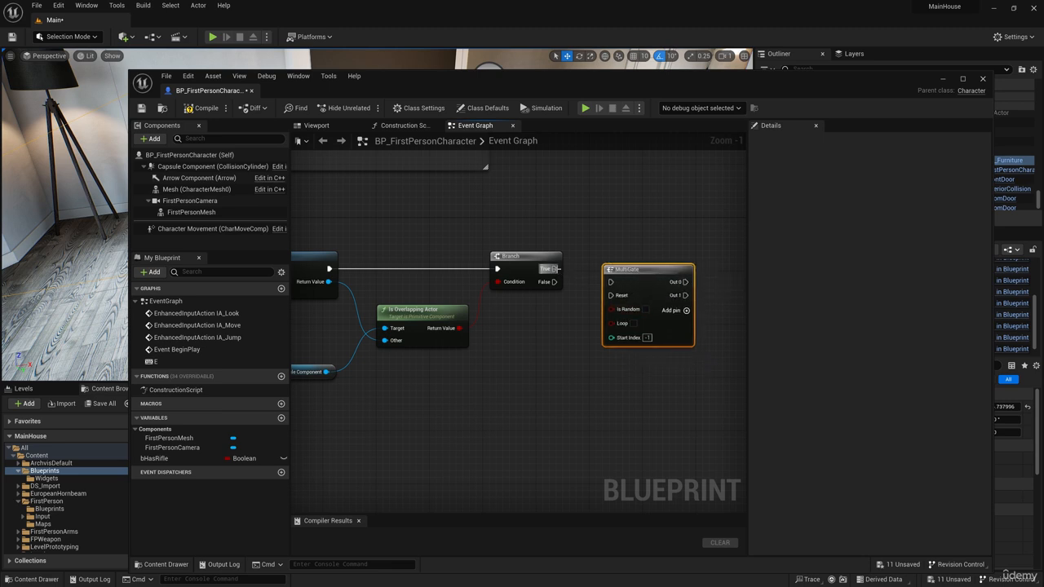
{"action": "left_click_drag", "start_coordinate": [551, 268], "coordinate": [640, 257]}
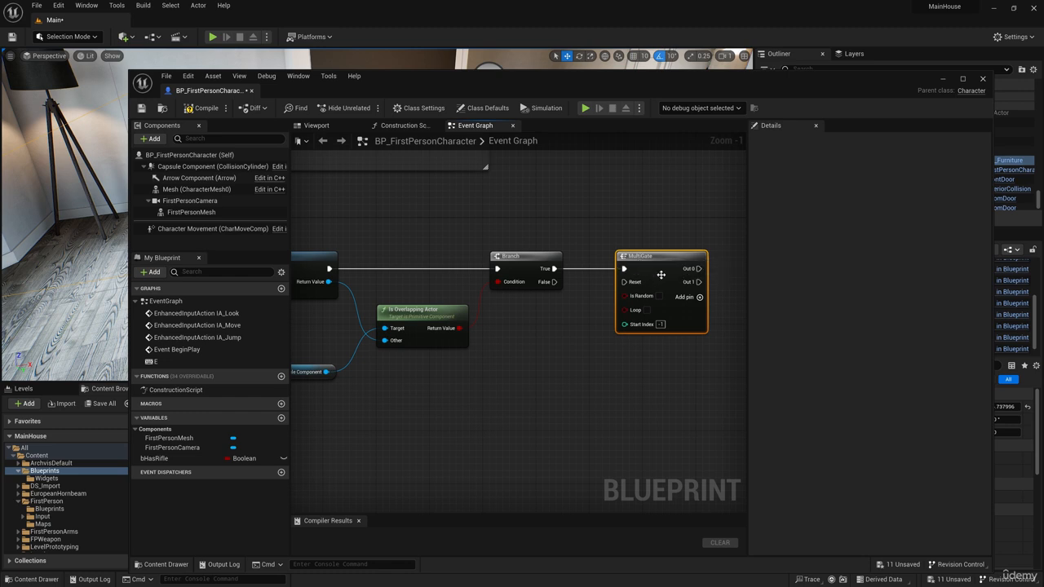
Add a third output pin, Out 2, to the MultiGate node and enable its Loop option
{"action": "left_click", "coordinate": [700, 298]}
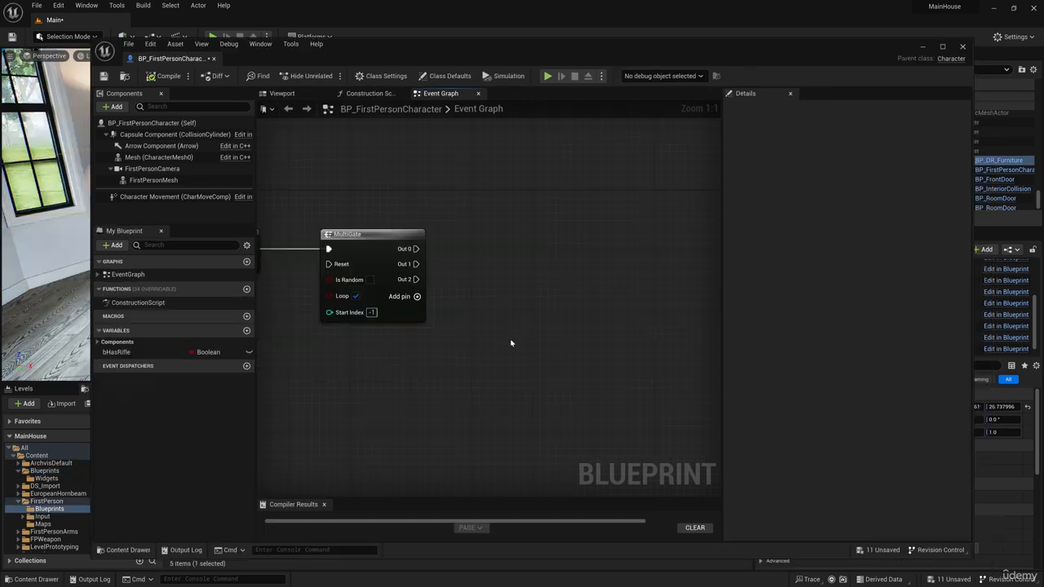
Add a Get Type 1 node from Get Actor Of Class's Return Value and place it above the Branch
{"action": "scroll", "coordinate": [509, 335], "scroll_direction": "down", "scroll_amount": 2}
{"action": "right_click_drag", "start_coordinate": [308, 328], "coordinate": [501, 334]}
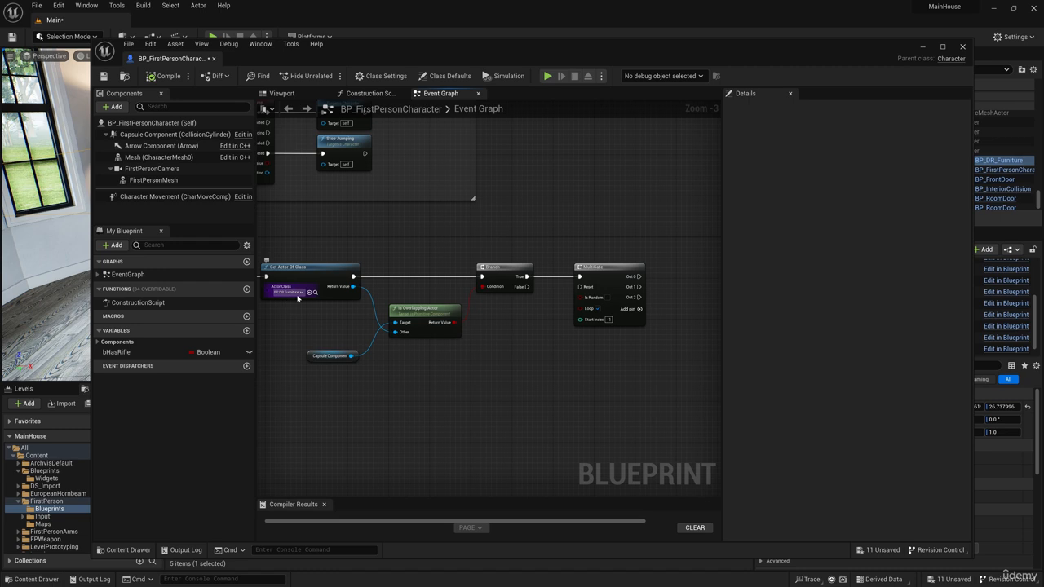
{"action": "left_click_drag", "start_coordinate": [353, 286], "coordinate": [438, 228]}
{"action": "type", "text": "type 1"}
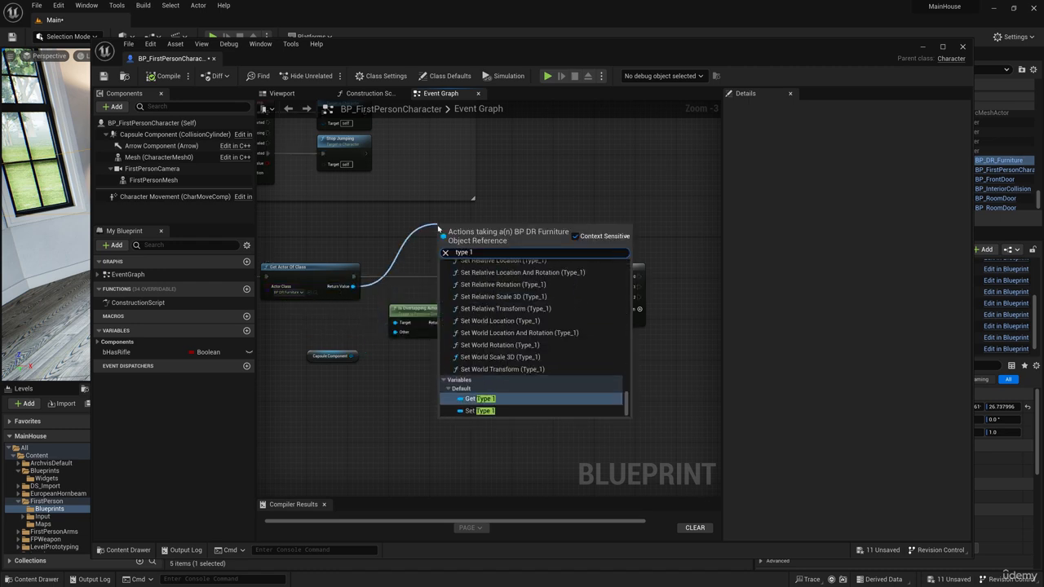
{"action": "left_click", "coordinate": [479, 399]}
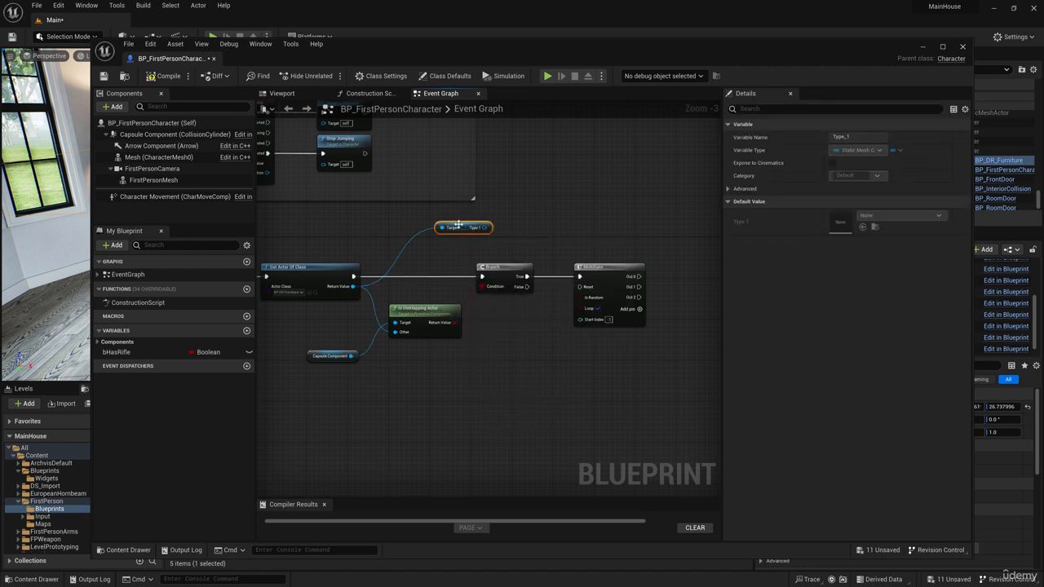
{"action": "left_click_drag", "start_coordinate": [459, 224], "coordinate": [505, 209]}
Add a Get Type 2 node from Get Actor Of Class's Return Value, just below the Type 1 getter
{"action": "left_click_drag", "start_coordinate": [353, 286], "coordinate": [486, 235]}
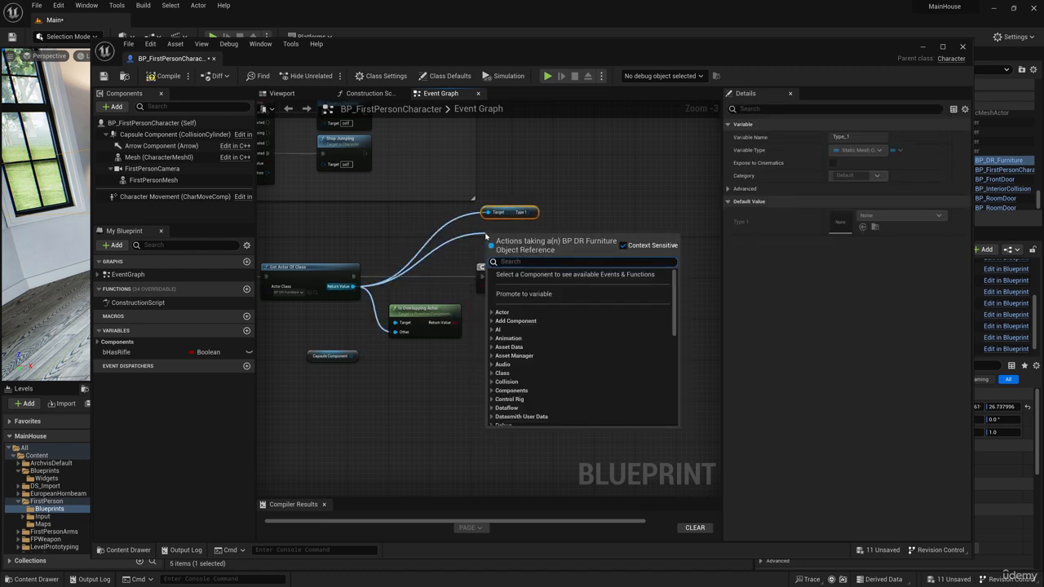
{"action": "type", "text": "get type 2"}
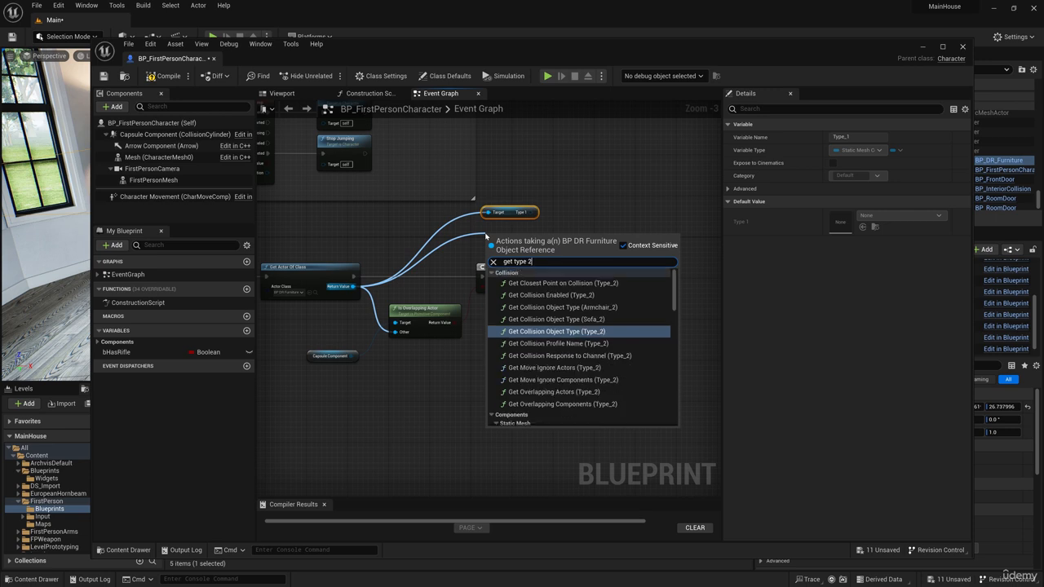
{"action": "scroll", "coordinate": [629, 383], "scroll_direction": "down", "scroll_amount": 5}
{"action": "left_click", "coordinate": [619, 421]}
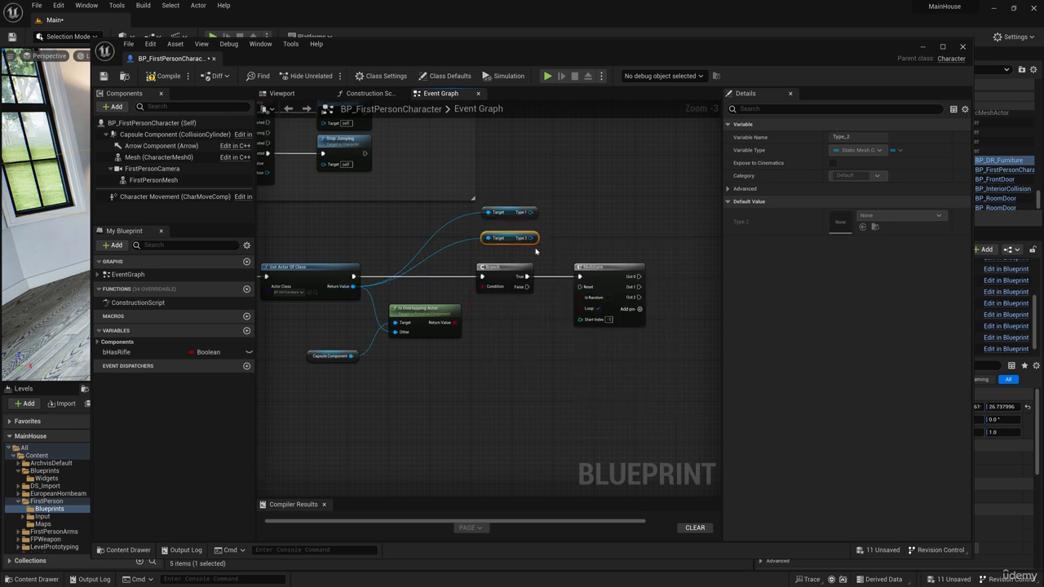
Move the Type 2 node closer beneath Type 1 and add a Get Type 3 node from Get Actor Of Class's Return Value
{"action": "left_click_drag", "start_coordinate": [503, 236], "coordinate": [507, 230]}
{"action": "left_click", "coordinate": [503, 239]}
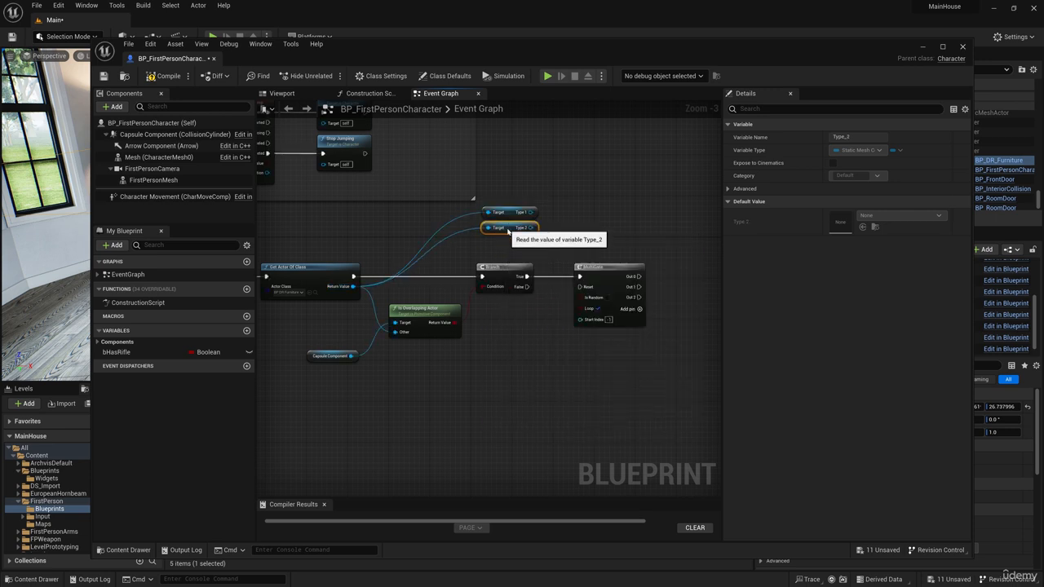
{"action": "scroll", "coordinate": [508, 232], "scroll_direction": "up", "scroll_amount": 2}
{"action": "left_click_drag", "start_coordinate": [304, 302], "coordinate": [473, 254]}
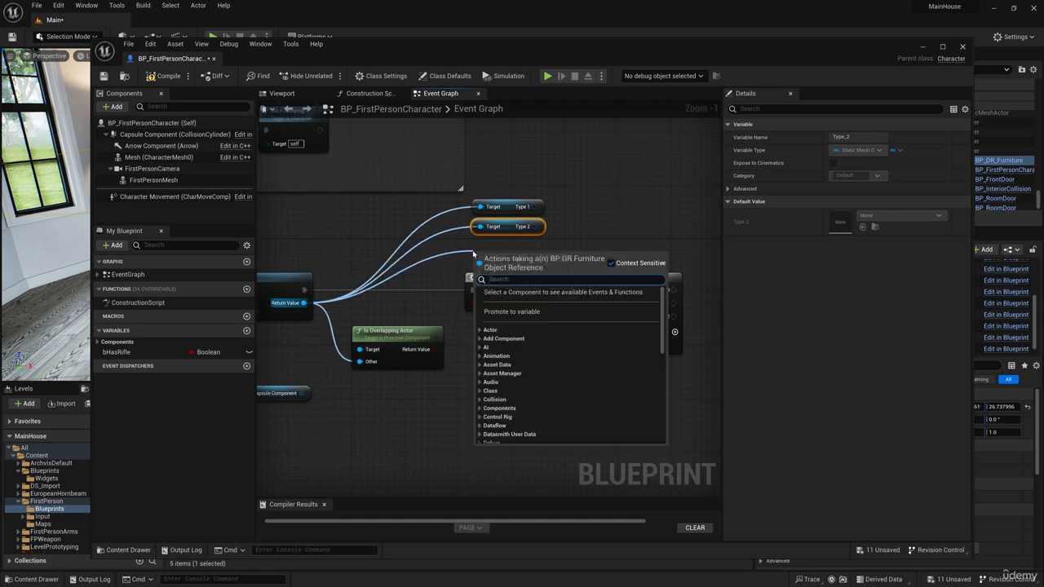
{"action": "type", "text": "get type 3"}
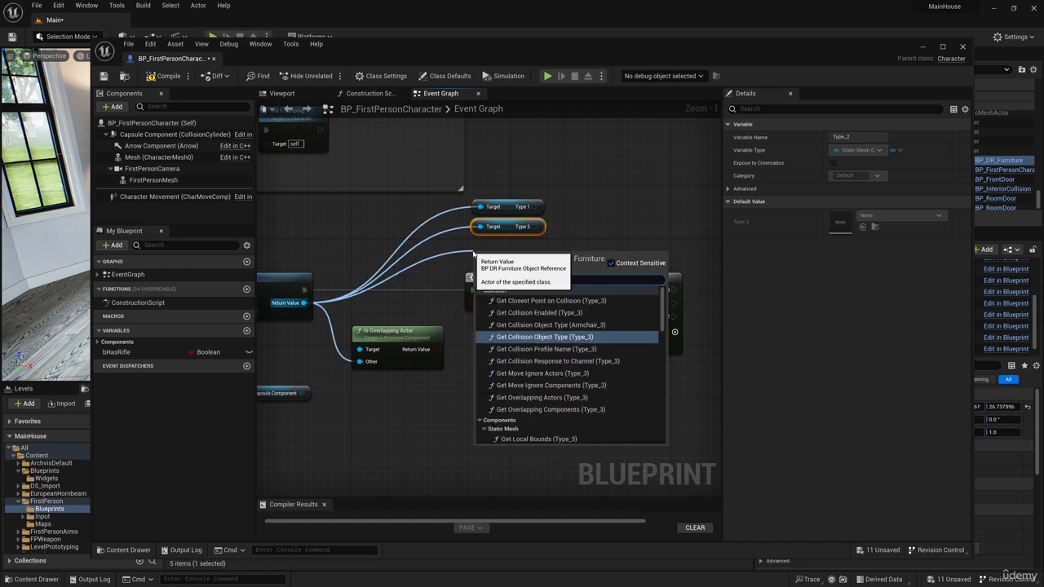
{"action": "scroll", "coordinate": [543, 408], "scroll_direction": "down", "scroll_amount": 10}
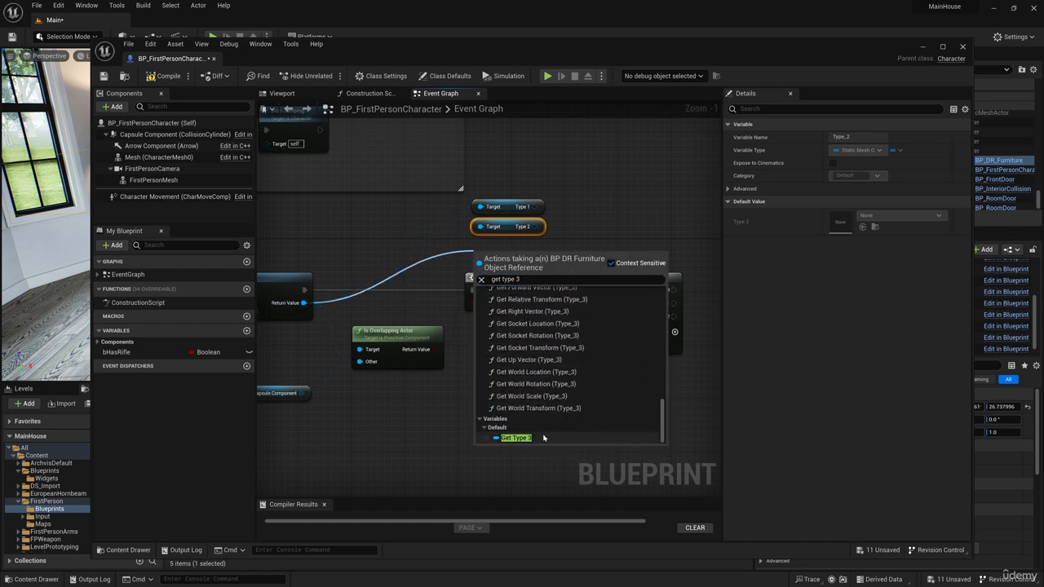
{"action": "left_click", "coordinate": [516, 437]}
Arrange the Type 1, Type 2 and Type 3 nodes in an evenly spaced column above the MultiGate node
{"action": "left_click_drag", "start_coordinate": [577, 189], "coordinate": [468, 270]}
{"action": "left_click_drag", "start_coordinate": [505, 207], "coordinate": [634, 181]}
{"action": "scroll", "coordinate": [608, 205], "scroll_direction": "down", "scroll_amount": 2}
{"action": "right_click_drag", "start_coordinate": [600, 219], "coordinate": [432, 222]}
{"action": "scroll", "coordinate": [456, 214], "scroll_direction": "up", "scroll_amount": 3}
{"action": "left_click", "coordinate": [501, 268]}
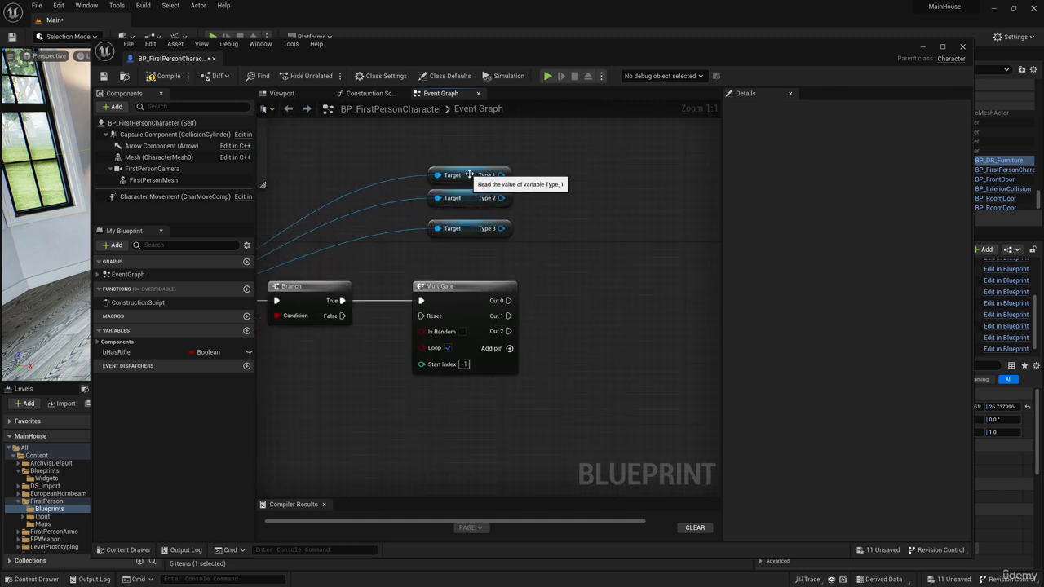
{"action": "left_click_drag", "start_coordinate": [469, 175], "coordinate": [470, 168]}
{"action": "scroll", "coordinate": [556, 196], "scroll_direction": "down", "scroll_amount": 2}
{"action": "left_click", "coordinate": [583, 244]}
{"action": "right_click_drag", "start_coordinate": [591, 249], "coordinate": [434, 248]}
{"action": "scroll", "coordinate": [457, 218], "scroll_direction": "up", "scroll_amount": 1}
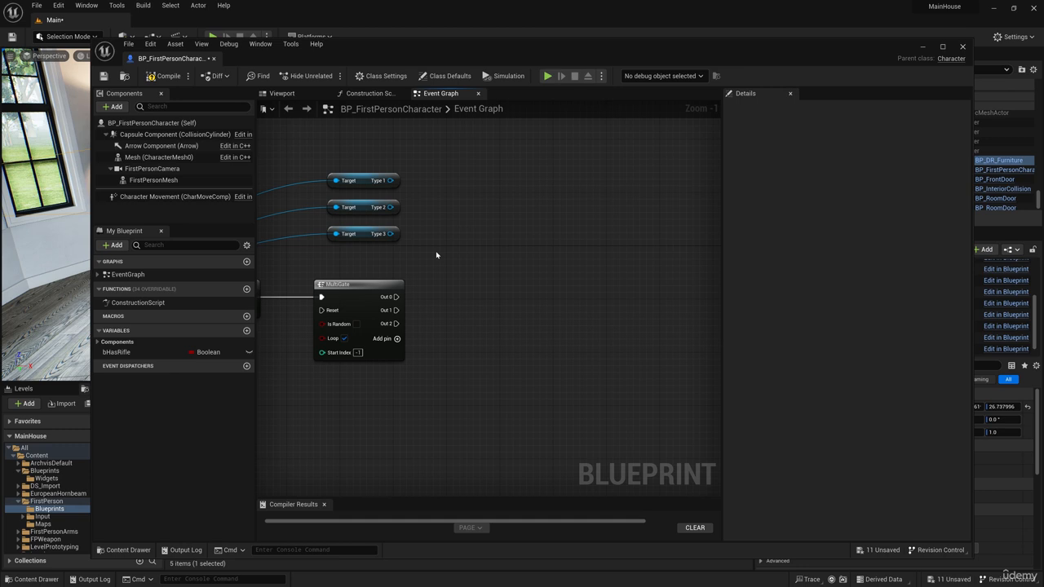
Add a Set Visibility node targeting Type 2 beyond the MultiGate and enable its New Visibility option
{"action": "left_click_drag", "start_coordinate": [391, 207], "coordinate": [464, 303]}
{"action": "type", "text": "se"}
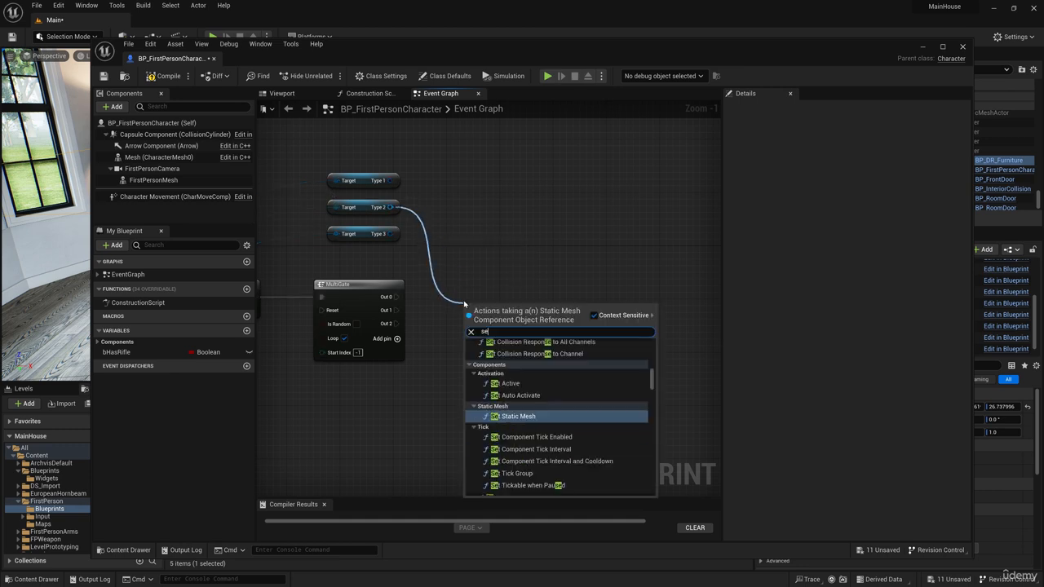
{"action": "type", "text": "t visi"}
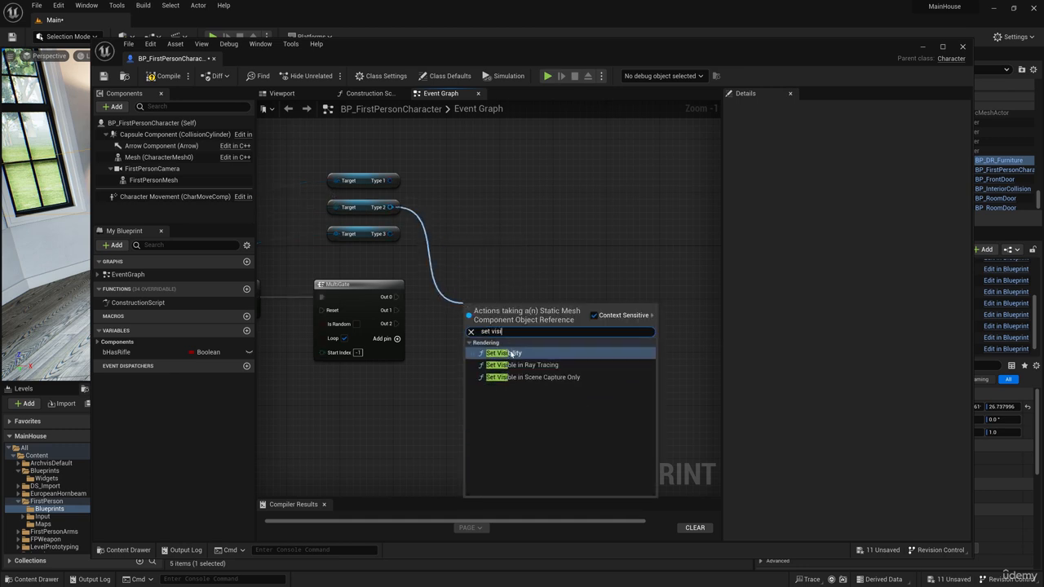
{"action": "left_click", "coordinate": [511, 353]}
{"action": "left_click_drag", "start_coordinate": [498, 303], "coordinate": [531, 246]}
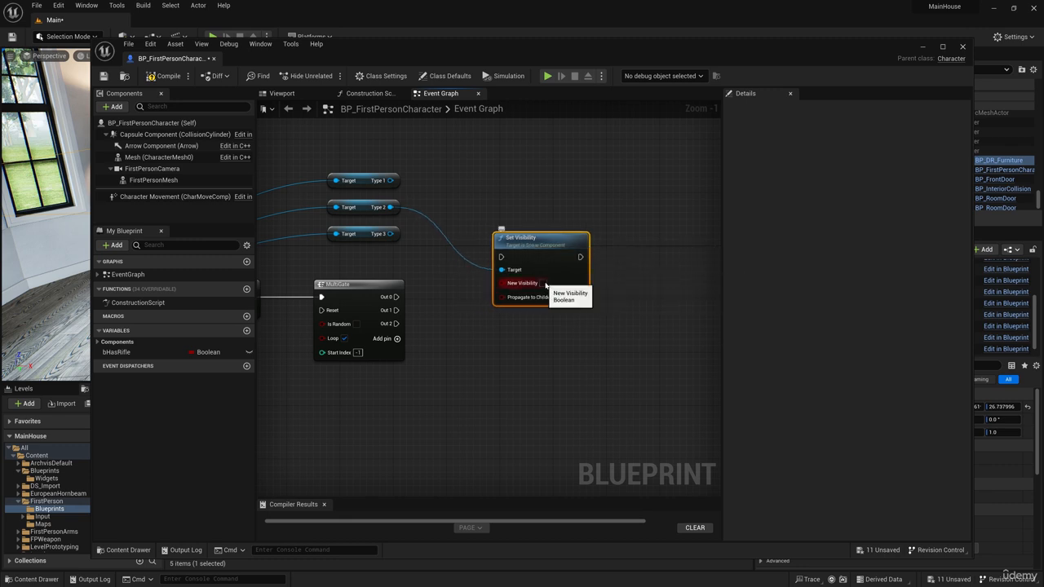
{"action": "left_click", "coordinate": [544, 283]}
{"action": "left_click_drag", "start_coordinate": [502, 259], "coordinate": [561, 259]}
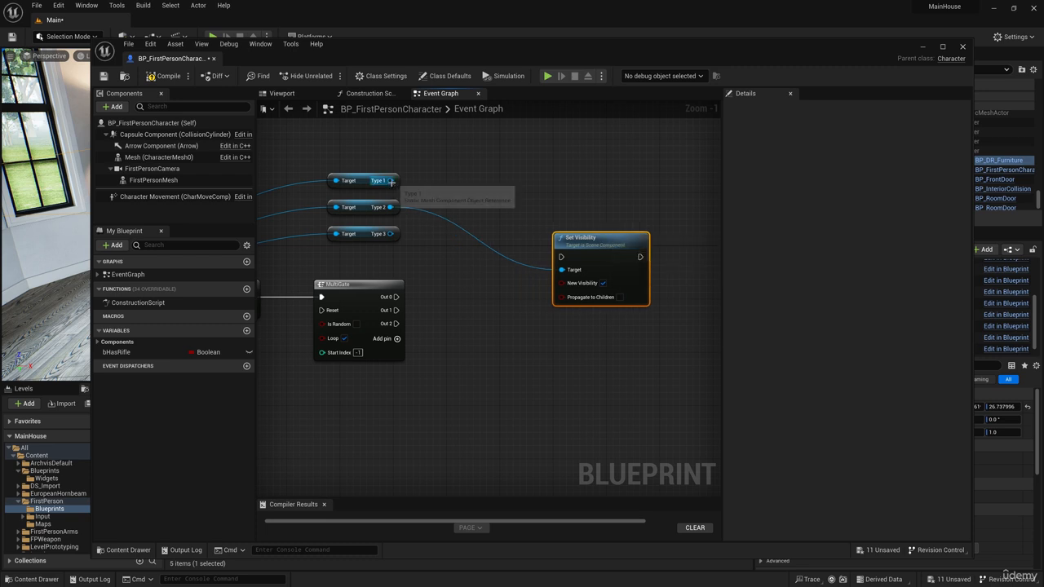
Add a Set Visibility node targeting Type 1 and align it between the MultiGate and the Type 2 Set Visibility node
{"action": "left_click_drag", "start_coordinate": [391, 180], "coordinate": [452, 268]}
{"action": "type", "text": "set visi"}
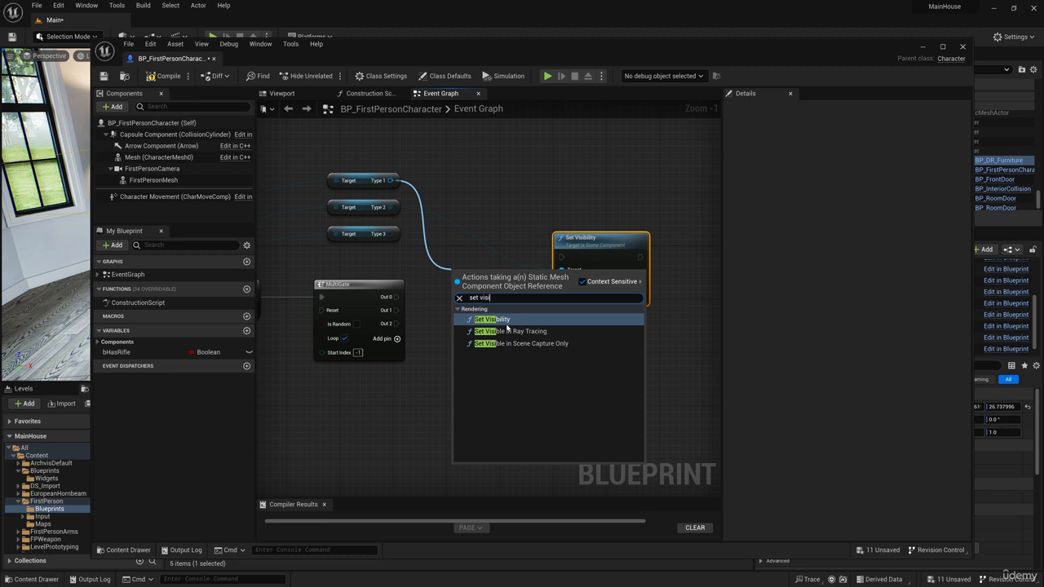
{"action": "left_click", "coordinate": [507, 324]}
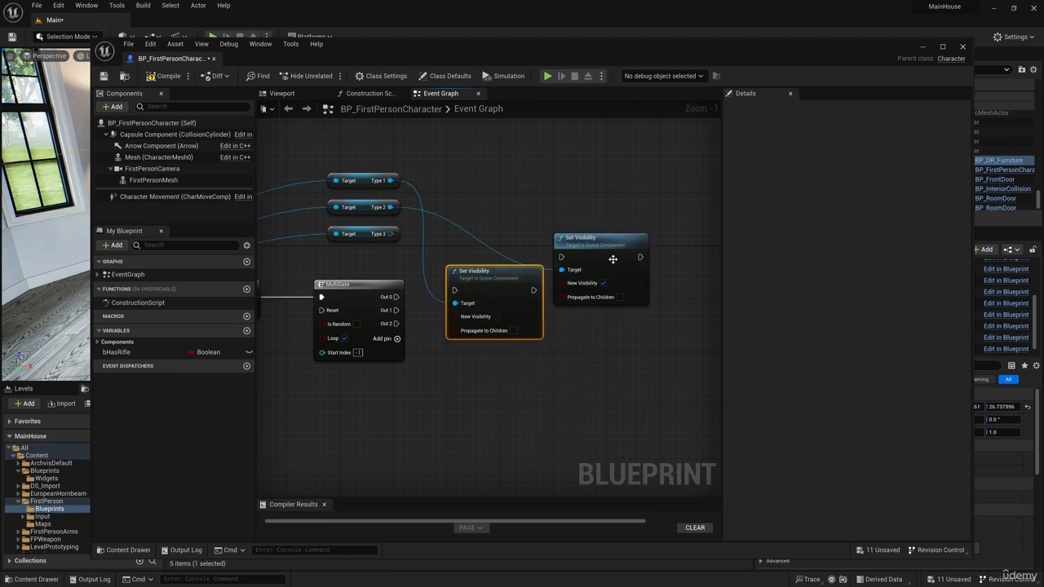
{"action": "left_click_drag", "start_coordinate": [584, 244], "coordinate": [630, 251]}
{"action": "left_click_drag", "start_coordinate": [495, 278], "coordinate": [515, 251]}
{"action": "mouse_move", "coordinate": [631, 250]}
{"action": "left_mouse_down"}
{"action": "mouse_move", "coordinate": [617, 250]}
{"action": "mouse_move", "coordinate": [630, 250]}
{"action": "left_mouse_up"}
Connect Type 3 to the first Set Visibility node's Target and run MultiGate's Out 0 through both Set Visibility nodes
{"action": "left_click_drag", "start_coordinate": [389, 234], "coordinate": [469, 278]}
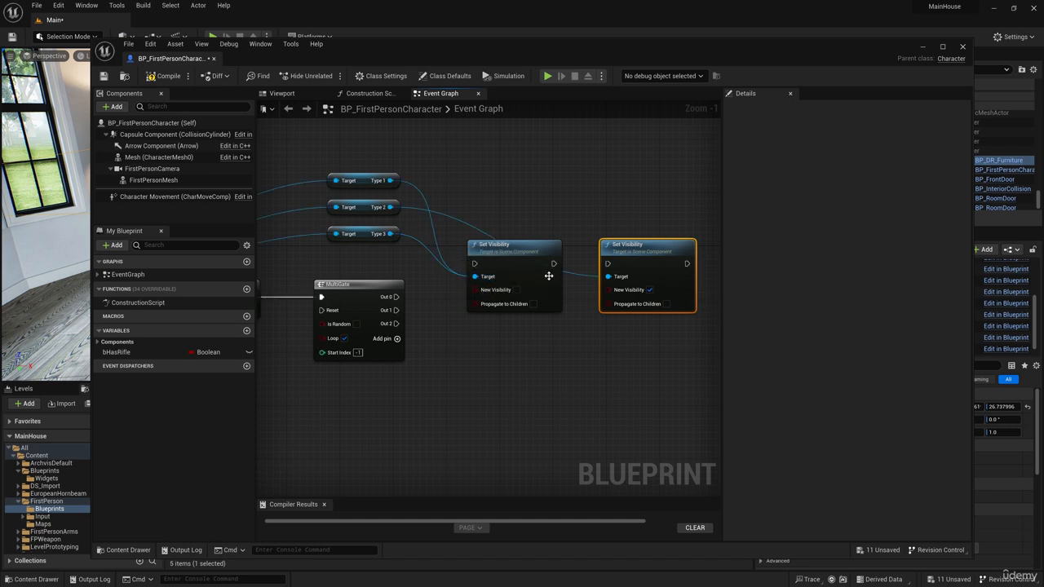
{"action": "left_click_drag", "start_coordinate": [395, 297], "coordinate": [473, 263]}
{"action": "left_click_drag", "start_coordinate": [553, 263], "coordinate": [608, 264]}
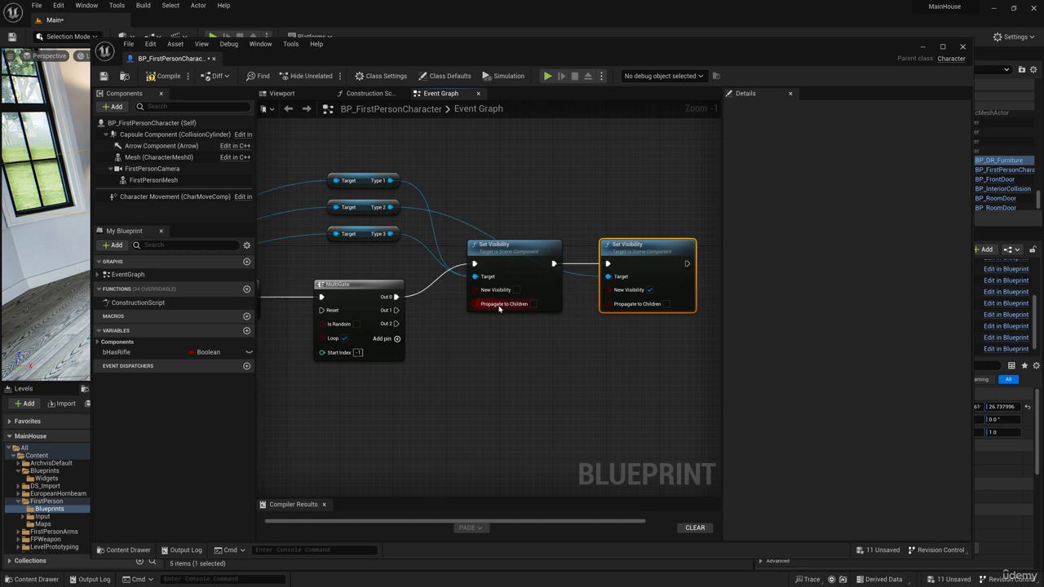
Enable Propagate to Children on both Set Visibility nodes
{"action": "left_click", "coordinate": [533, 303]}
{"action": "left_click", "coordinate": [666, 303]}
{"action": "left_click", "coordinate": [644, 346]}
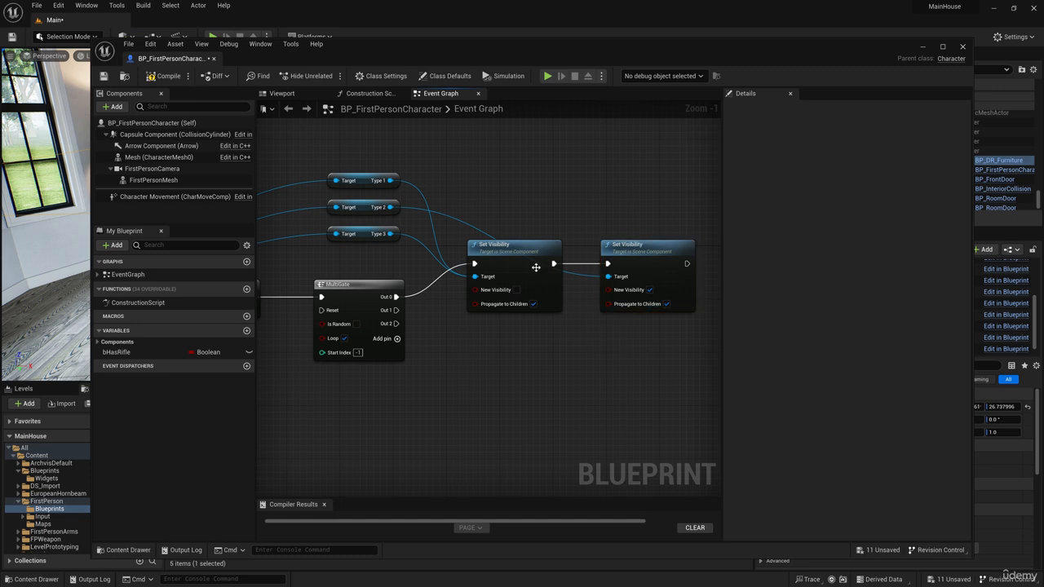
Duplicate the Set Visibility pair into a second row beneath the original and connect MultiGate's Out 1 to it
{"action": "left_click", "coordinate": [525, 257]}
{"action": "left_click", "coordinate": [643, 248], "text": "ctrl"}
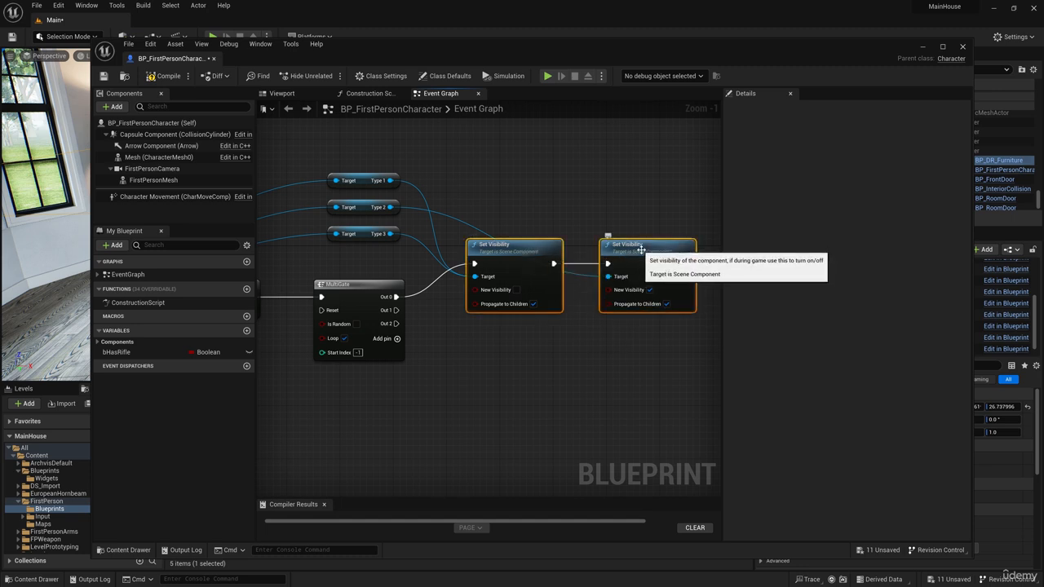
{"action": "key", "text": "ctrl+d"}
{"action": "left_click_drag", "start_coordinate": [613, 274], "coordinate": [480, 357]}
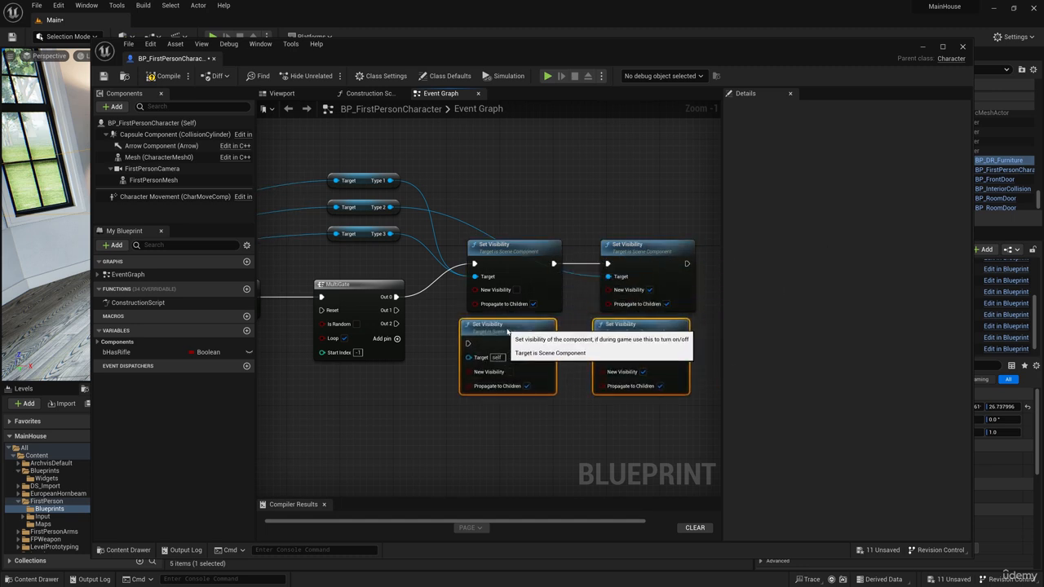
{"action": "left_click", "coordinate": [436, 338]}
{"action": "left_click_drag", "start_coordinate": [394, 310], "coordinate": [475, 345]}
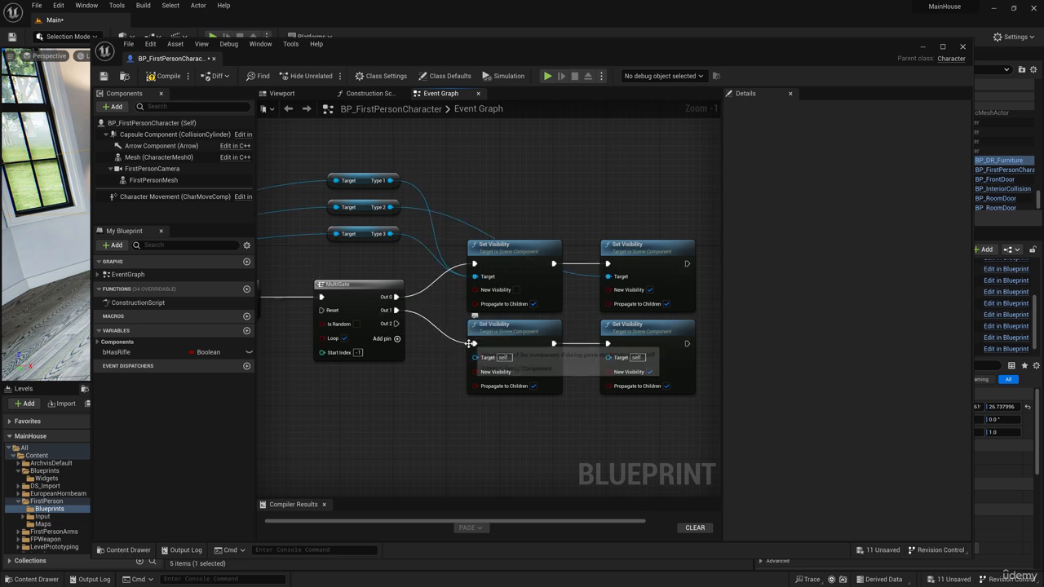
In the second row, connect Type 3 to the last Set Visibility node's Target and Types 1 and 2 to the first node's
{"action": "left_click_drag", "start_coordinate": [391, 234], "coordinate": [608, 356]}
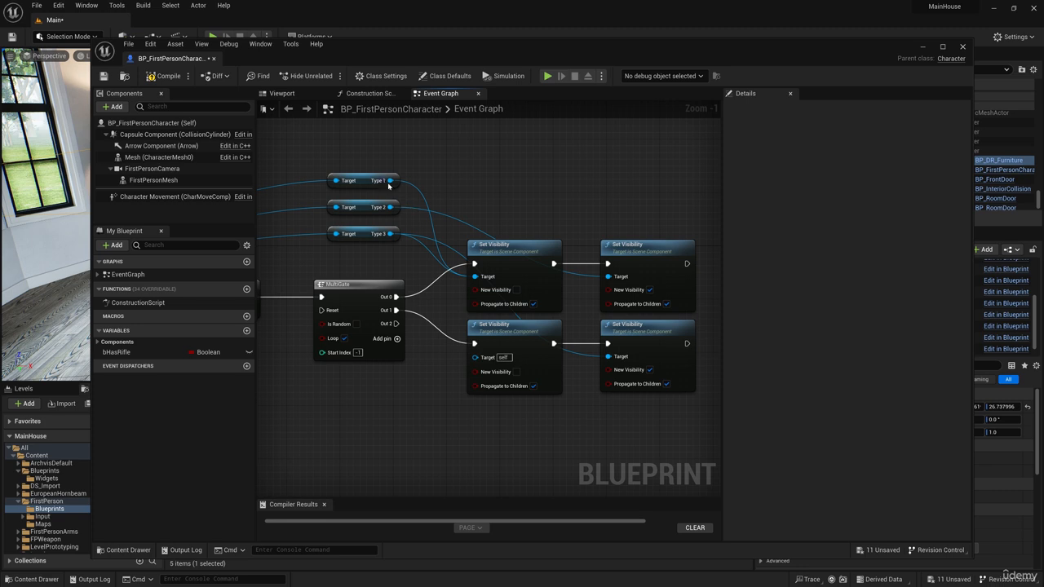
{"action": "left_click_drag", "start_coordinate": [390, 180], "coordinate": [475, 356]}
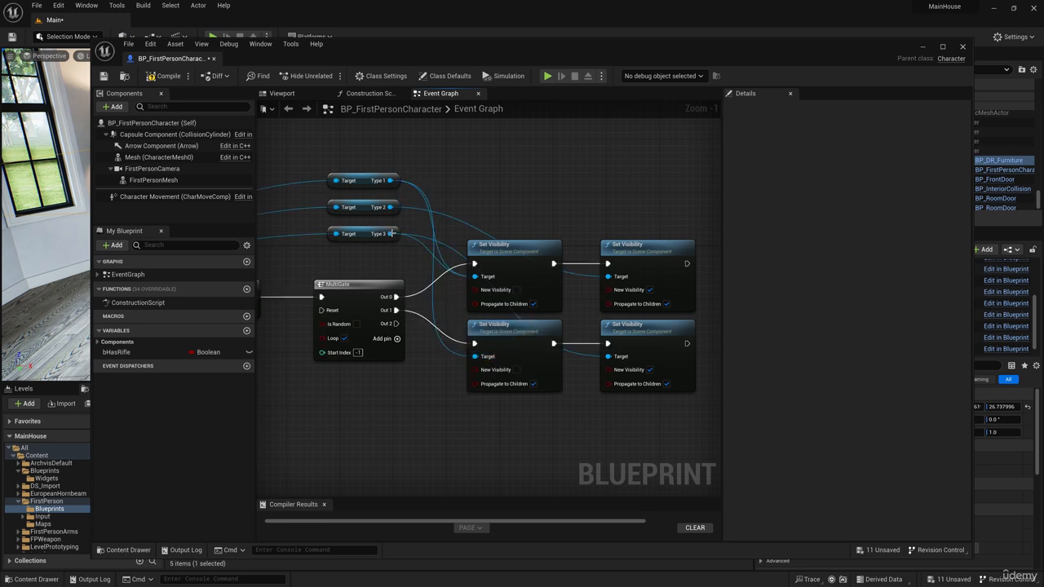
{"action": "left_click_drag", "start_coordinate": [390, 207], "coordinate": [475, 358]}
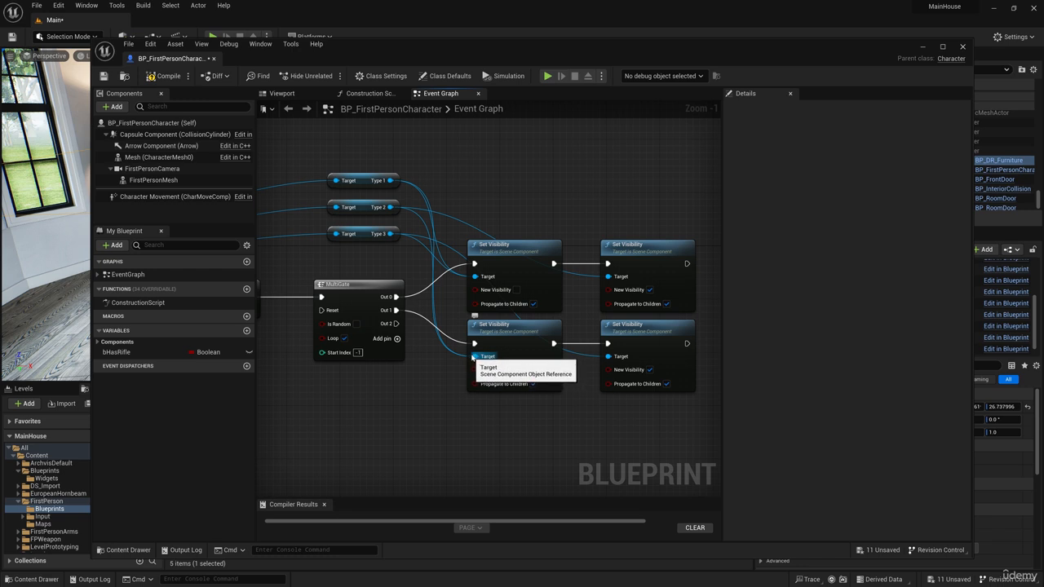
Duplicate the Set Visibility pair into a third row and connect MultiGate's Out 2 to it
{"action": "left_click_drag", "start_coordinate": [663, 422], "coordinate": [534, 418]}
{"action": "key", "text": "ctrl+d"}
{"action": "left_click", "coordinate": [414, 379]}
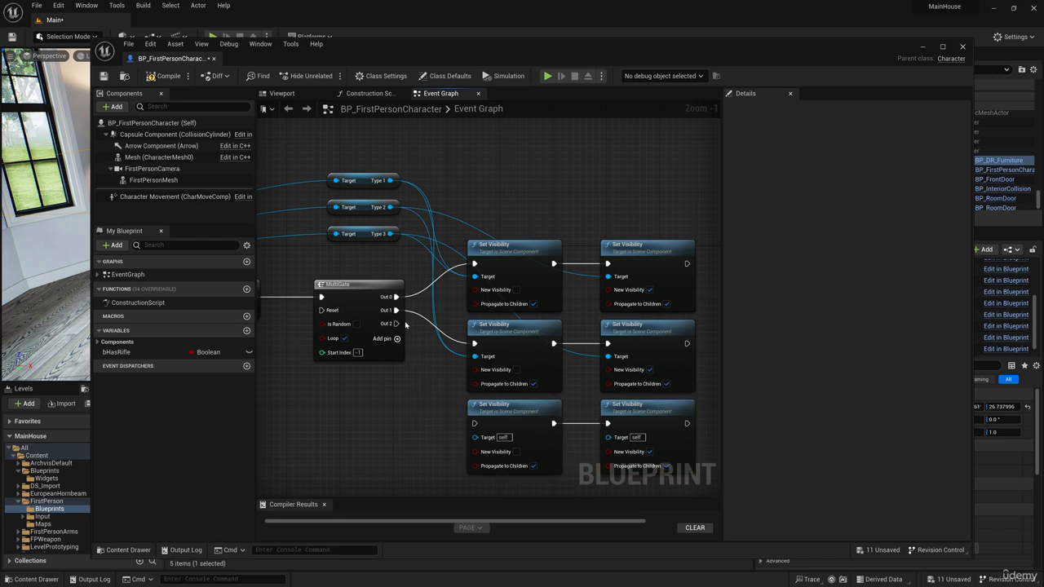
{"action": "left_click_drag", "start_coordinate": [396, 323], "coordinate": [477, 425]}
In the third row, connect Type 1 to the last Set Visibility node's Target and Types 2 and 3 to the first node's
{"action": "right_click_drag", "start_coordinate": [418, 405], "coordinate": [394, 343]}
{"action": "right_click_drag", "start_coordinate": [370, 167], "coordinate": [358, 188]}
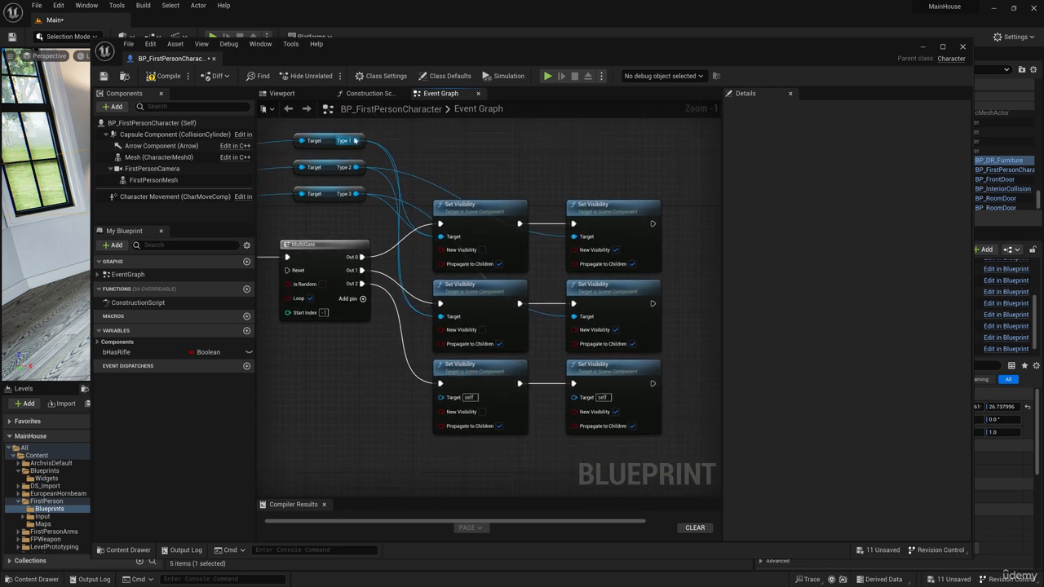
{"action": "left_click_drag", "start_coordinate": [356, 140], "coordinate": [575, 398]}
{"action": "left_click_drag", "start_coordinate": [356, 167], "coordinate": [442, 397]}
{"action": "left_click_drag", "start_coordinate": [356, 194], "coordinate": [442, 397]}
Move all six Set Visibility nodes together farther away from the MultiGate node
{"action": "left_click_drag", "start_coordinate": [658, 171], "coordinate": [497, 393]}
{"action": "left_click_drag", "start_coordinate": [492, 210], "coordinate": [583, 209]}
{"action": "scroll", "coordinate": [470, 195], "scroll_direction": "down", "scroll_amount": 3}
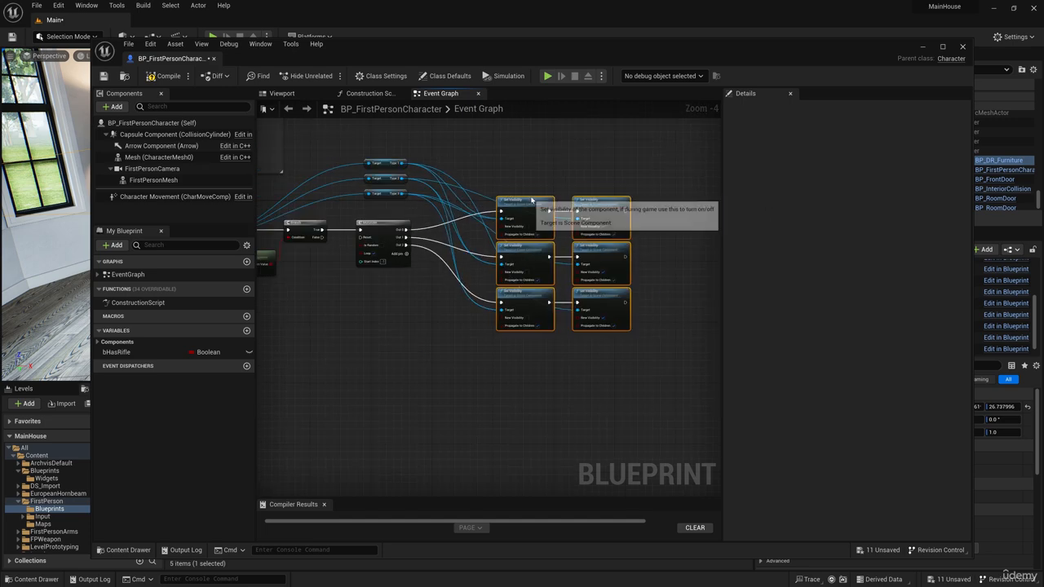
{"action": "left_click", "coordinate": [488, 200]}
{"action": "scroll", "coordinate": [487, 201], "scroll_direction": "up", "scroll_amount": 1}
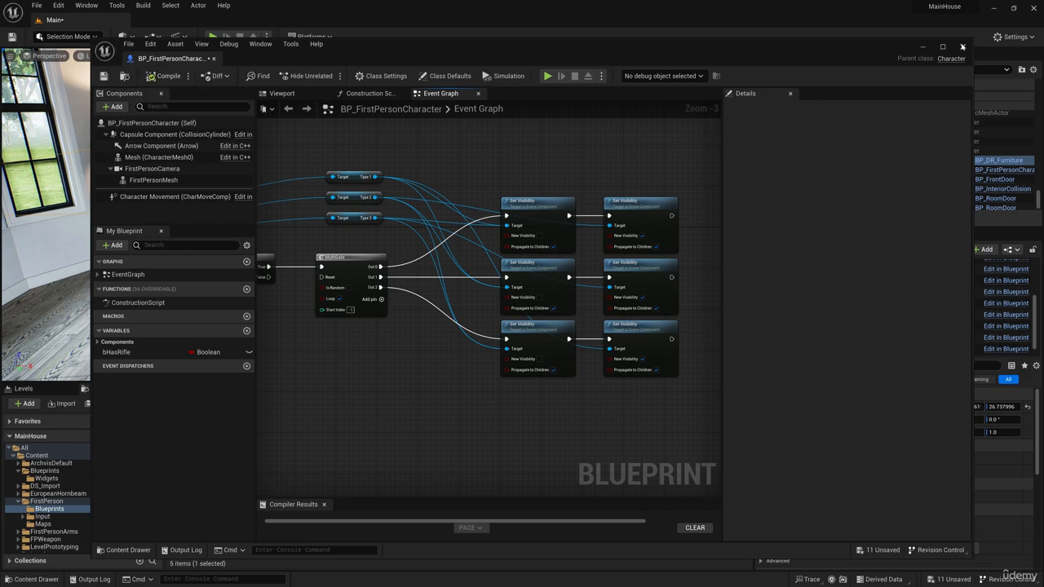
Close the character blueprint, play the level and walk through the house to the furniture by the fireplace
{"action": "left_click", "coordinate": [961, 46]}
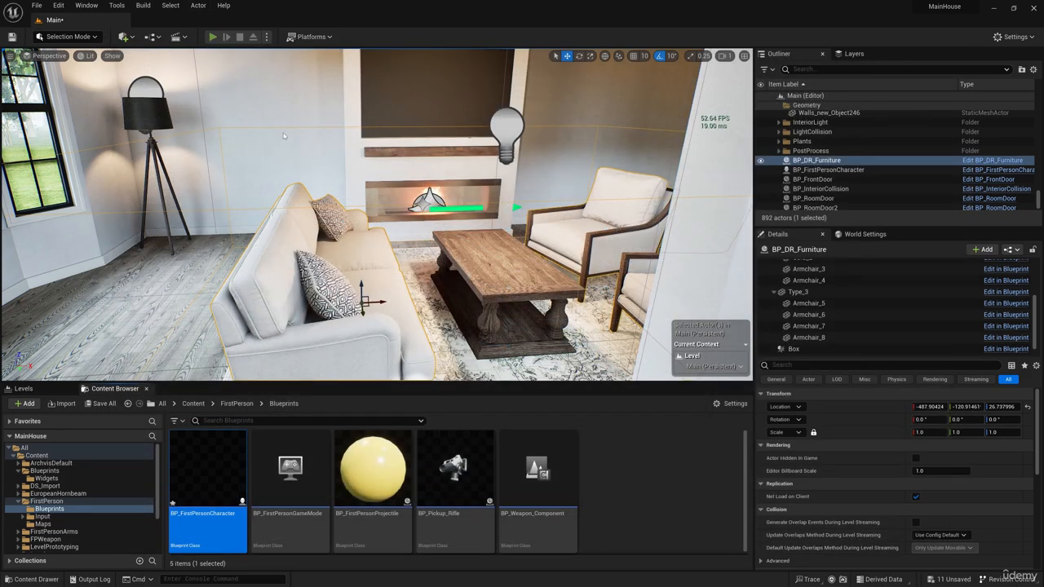
{"action": "left_click", "coordinate": [213, 37]}
{"action": "key", "text": "w"}
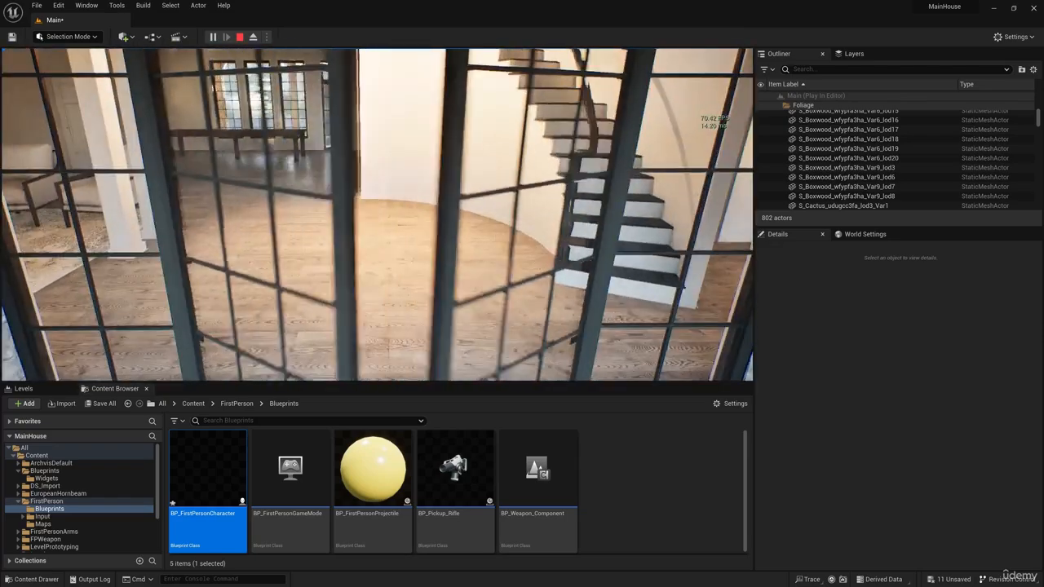
{"action": "key", "text": "w"}
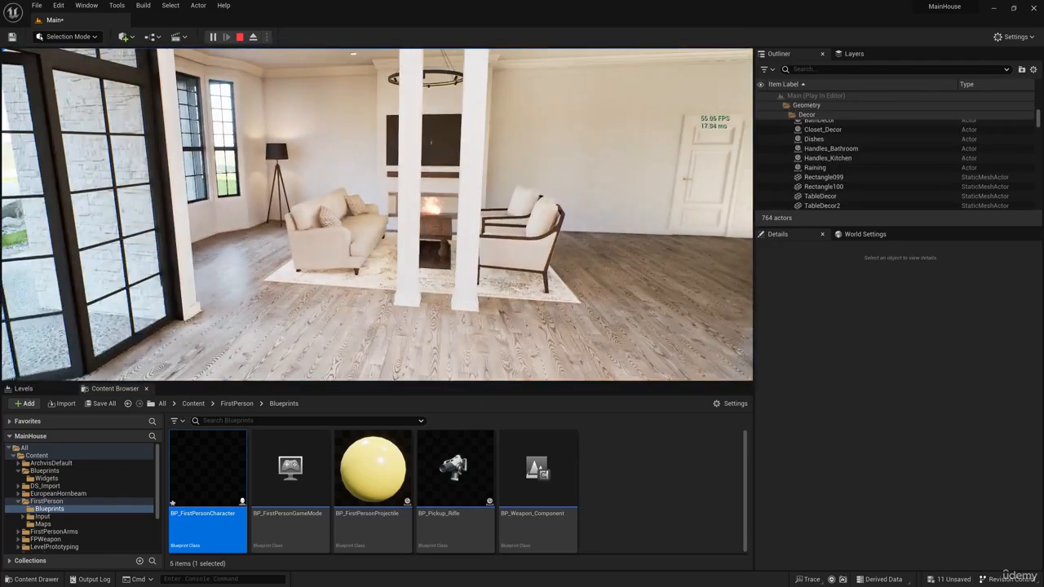
{"action": "key", "text": "w"}
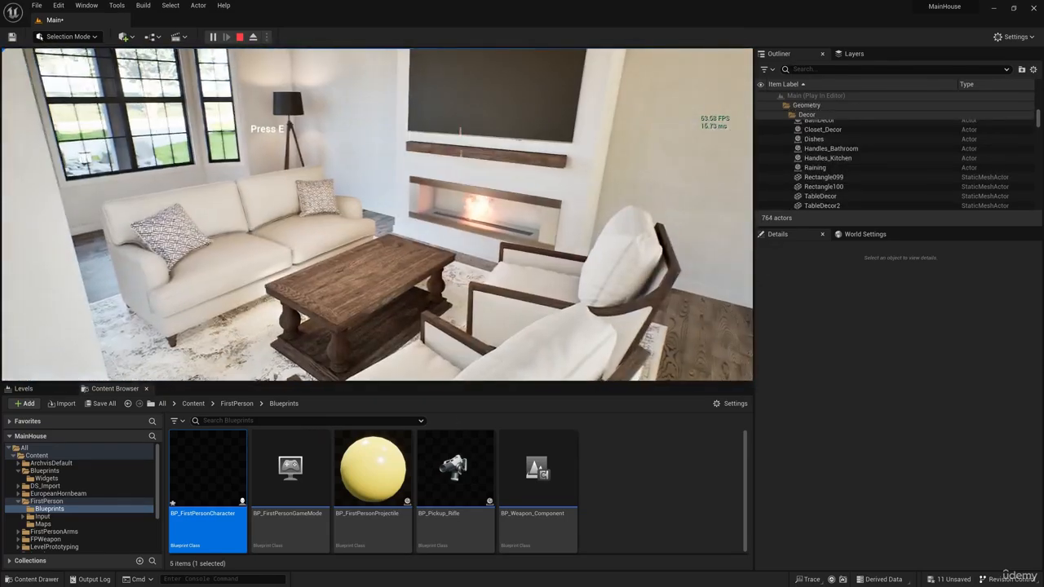
Test the interaction by cycling through the furniture types several times, and stop the play session
{"action": "key", "text": "e"}
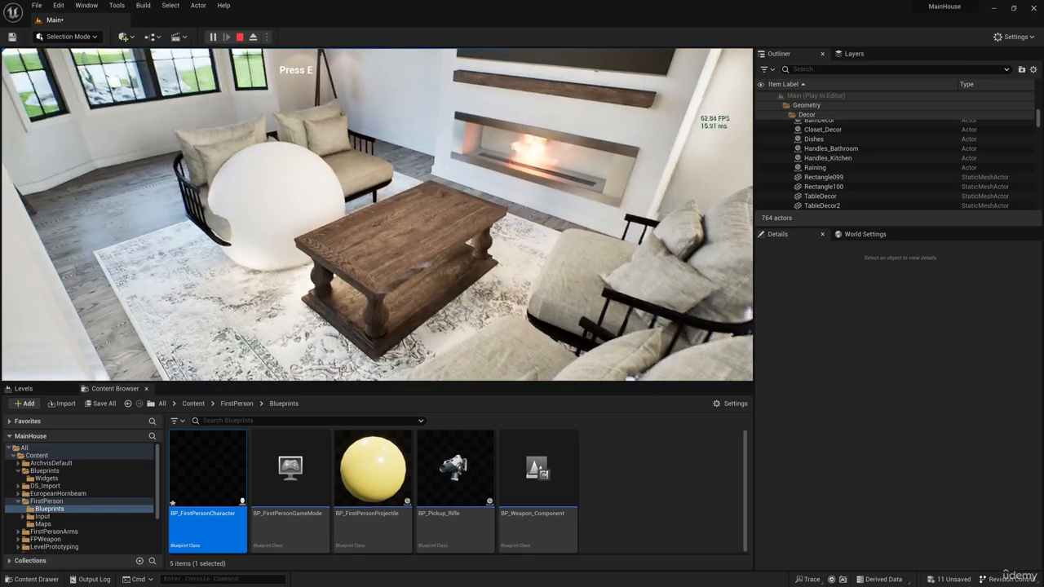
{"action": "key", "text": "e"}
{"action": "key", "text": "e"}
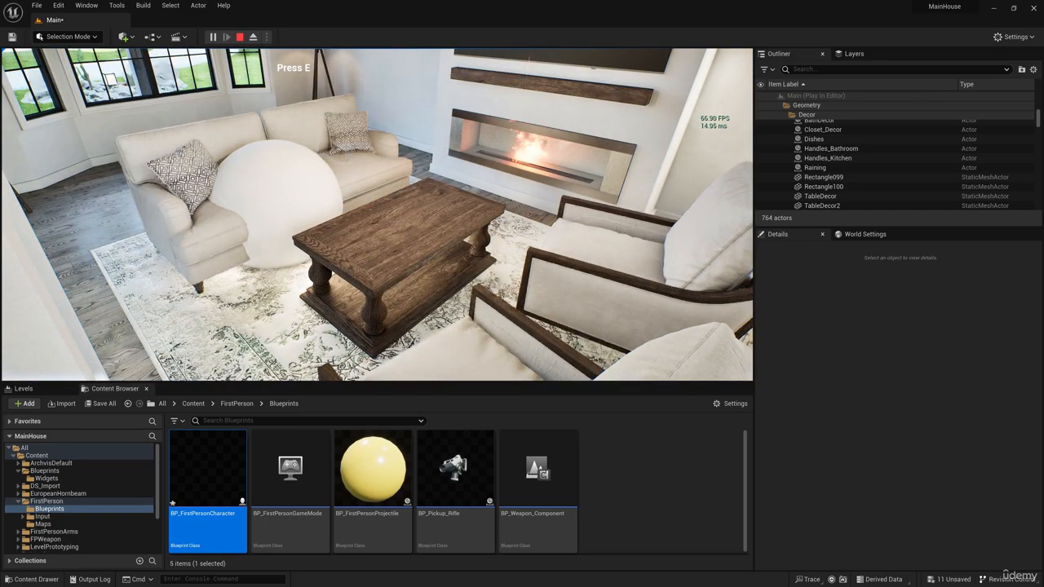
{"action": "key", "text": "e"}
{"action": "key", "text": "e"}
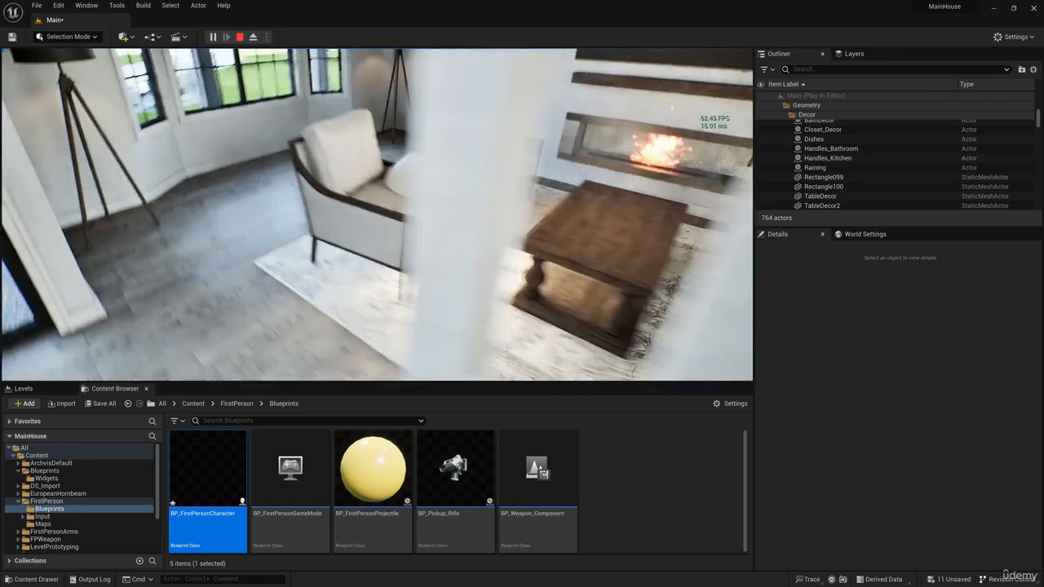
{"action": "key", "text": "e"}
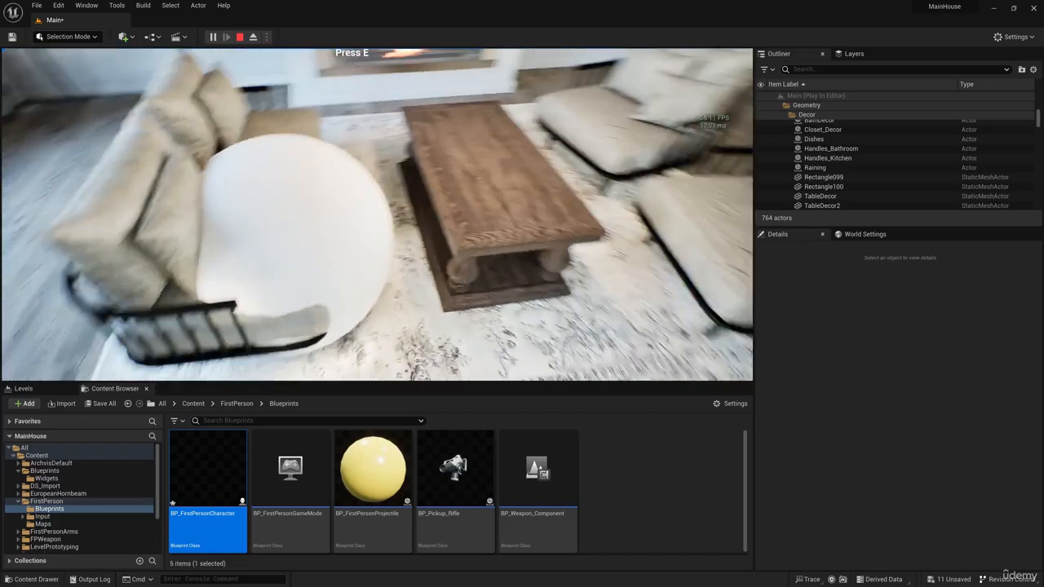
{"action": "key", "text": "Escape"}
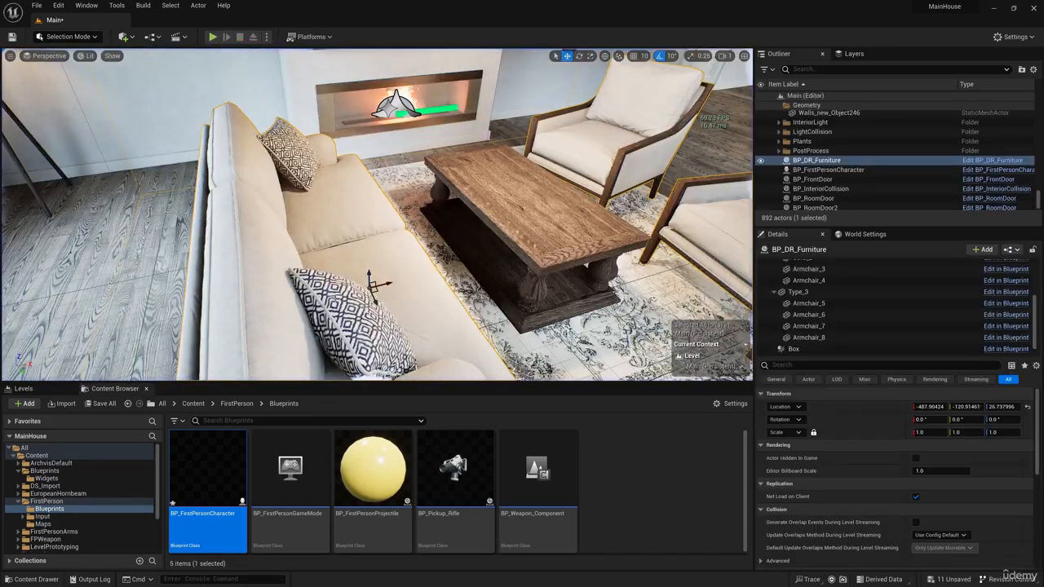
Open the BP_DR_Furniture blueprint from the main Blueprints folder
{"action": "left_click", "coordinate": [46, 471]}
{"action": "double_click", "coordinate": [290, 483]}
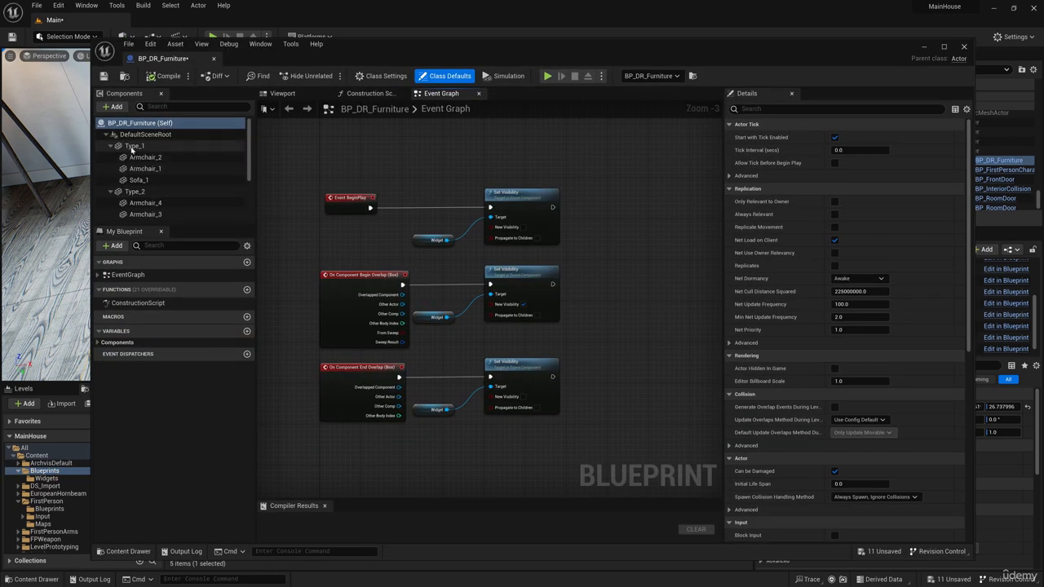
Show the furniture blueprint's 3D preview and reset the static mesh of the Type_1 component to None
{"action": "left_click", "coordinate": [132, 147]}
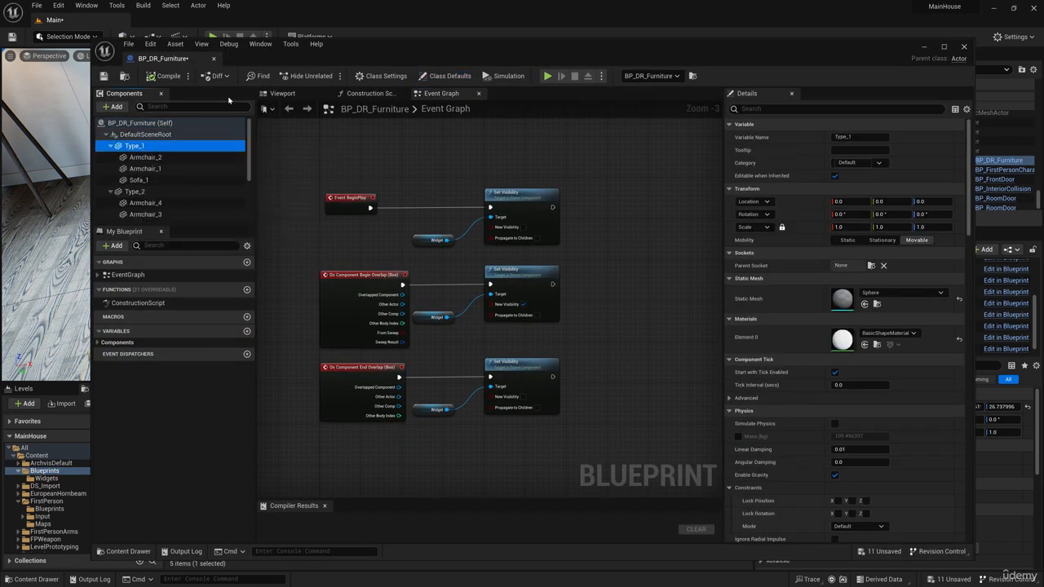
{"action": "left_click", "coordinate": [280, 94]}
{"action": "right_click_drag", "start_coordinate": [461, 278], "coordinate": [453, 352]}
{"action": "key", "text": "s"}
{"action": "key", "text": "w"}
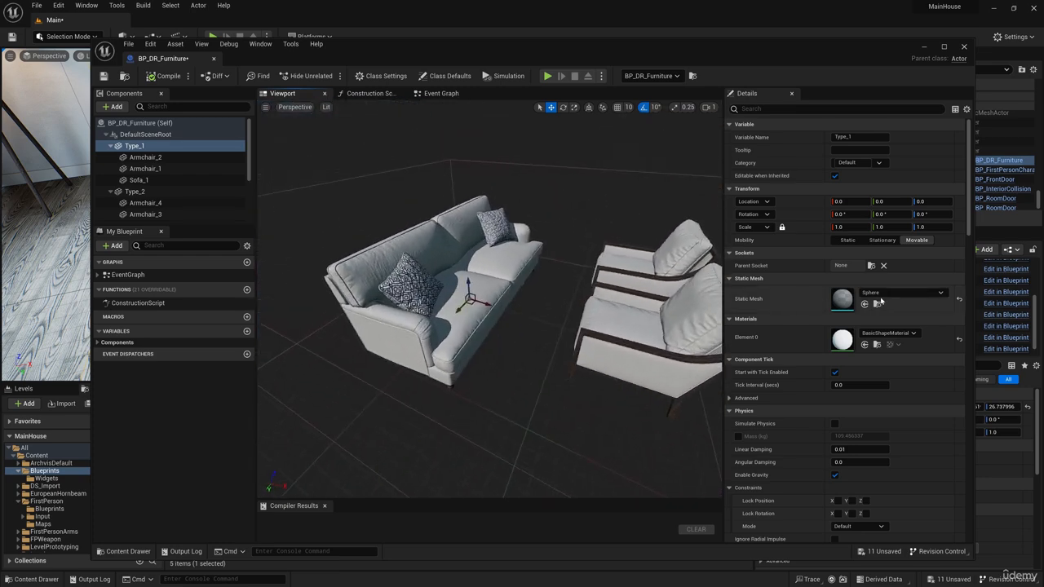
{"action": "left_click", "coordinate": [959, 301]}
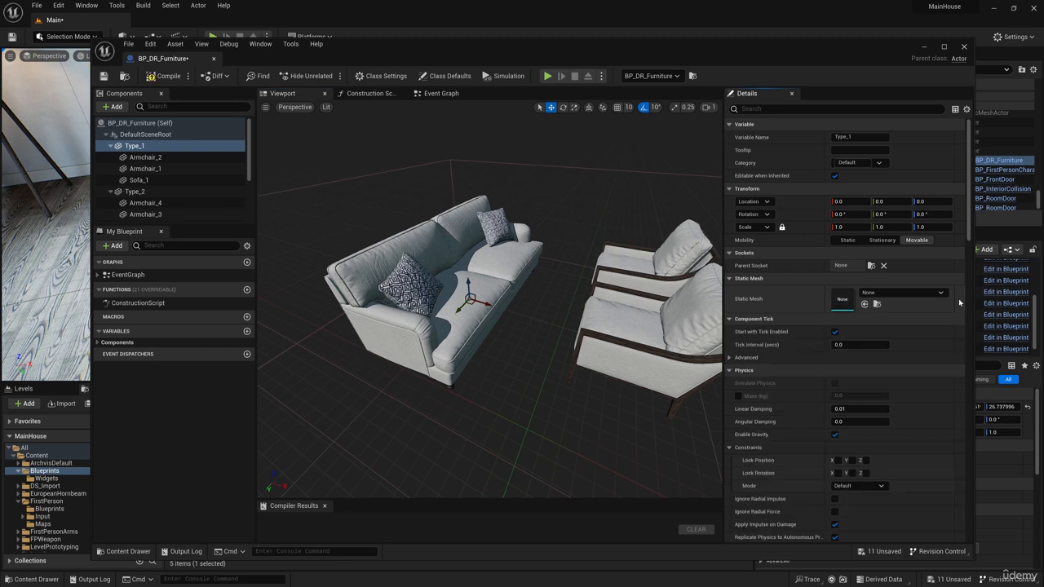
Reset the static meshes of the Type_2 and Type_3 components to None, and compile and close the blueprint
{"action": "left_click", "coordinate": [148, 193]}
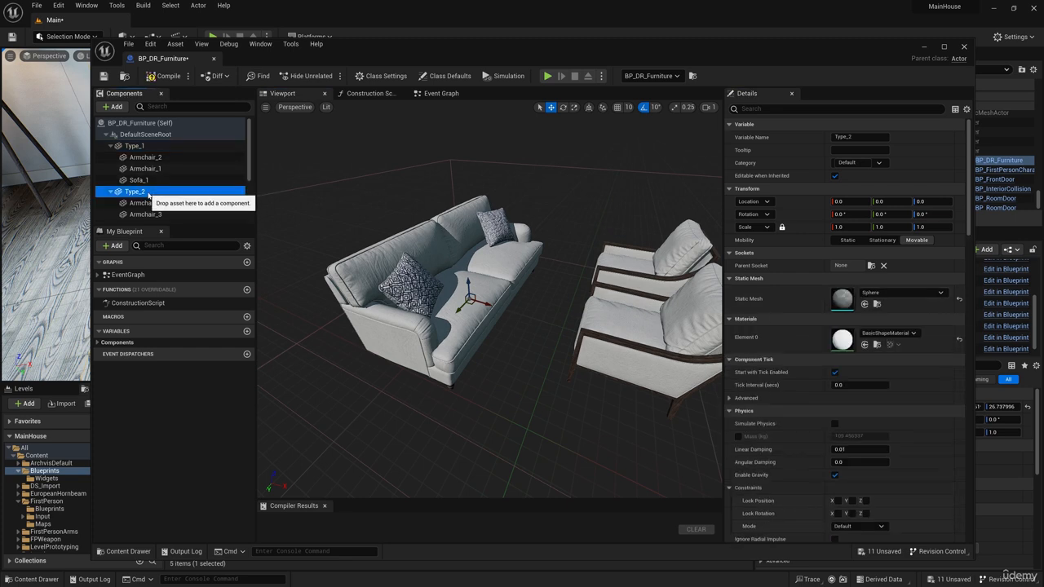
{"action": "left_click", "coordinate": [960, 301]}
{"action": "scroll", "coordinate": [142, 186], "scroll_direction": "down", "scroll_amount": 2}
{"action": "left_click", "coordinate": [133, 200]}
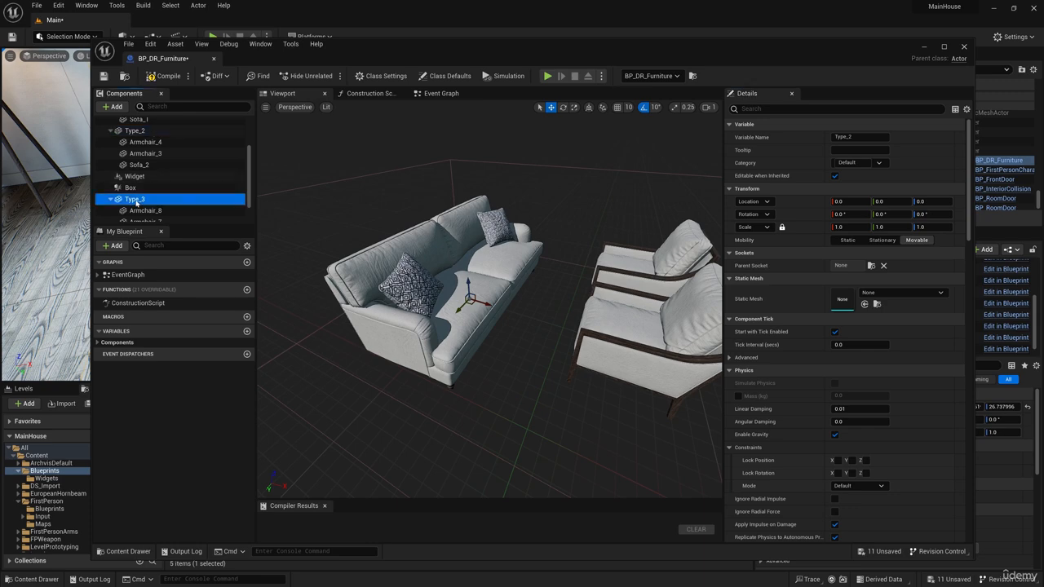
{"action": "left_click", "coordinate": [958, 300]}
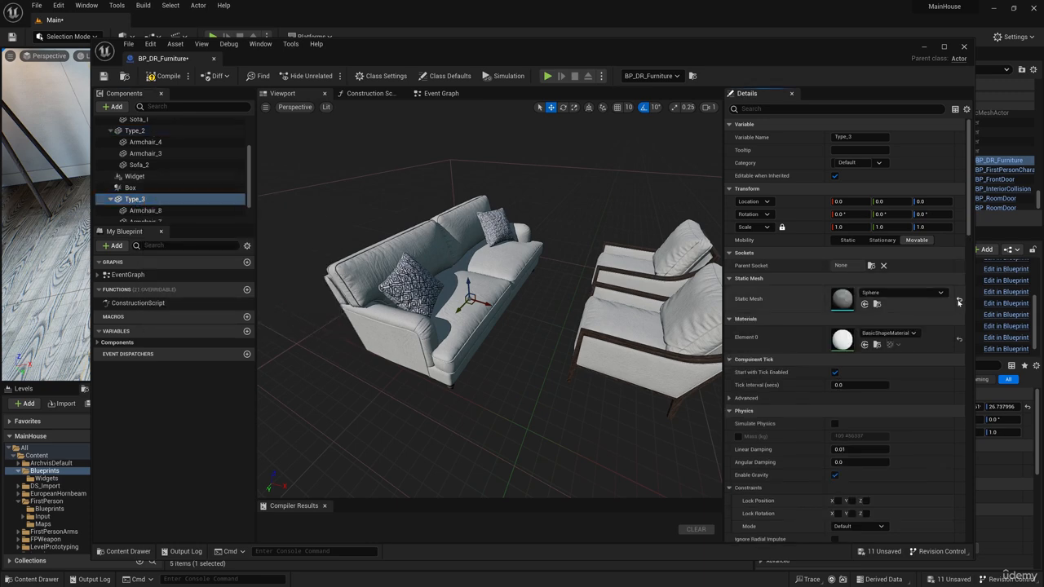
{"action": "left_click", "coordinate": [167, 78]}
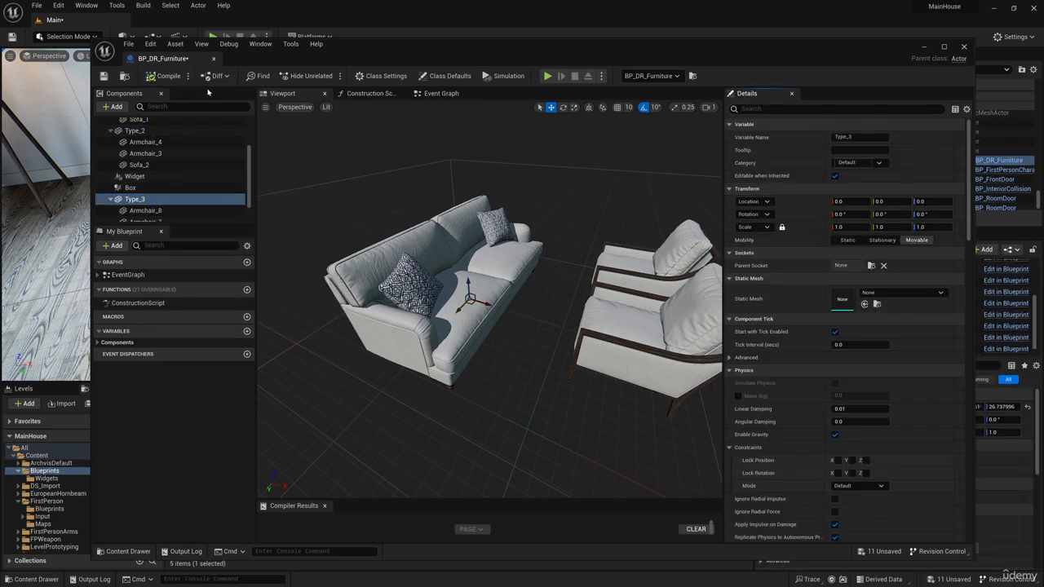
{"action": "left_click", "coordinate": [963, 47]}
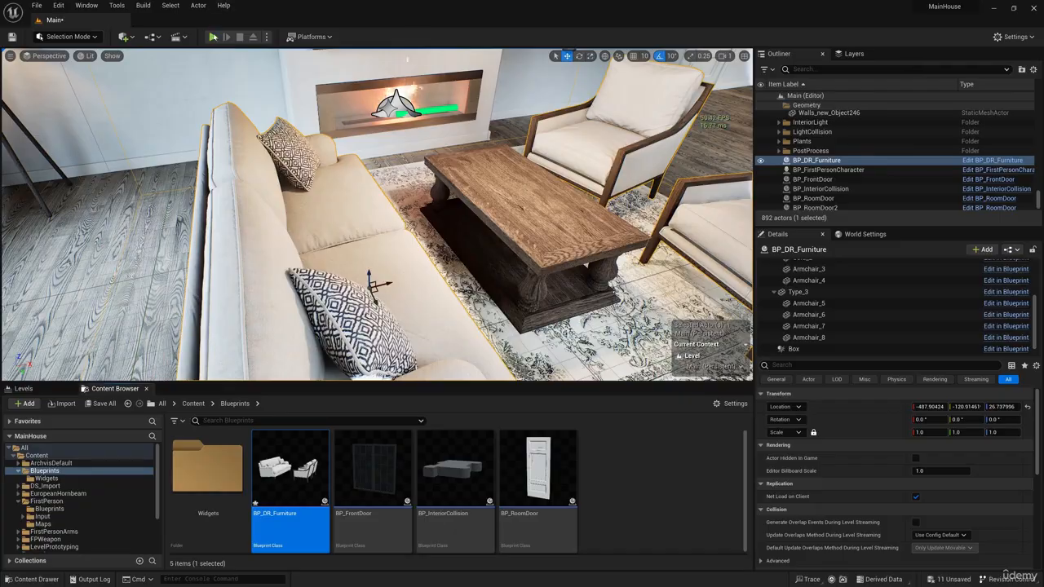
Play the level and walk through the front door to the sofa and armchairs by the fireplace
{"action": "left_click", "coordinate": [213, 37]}
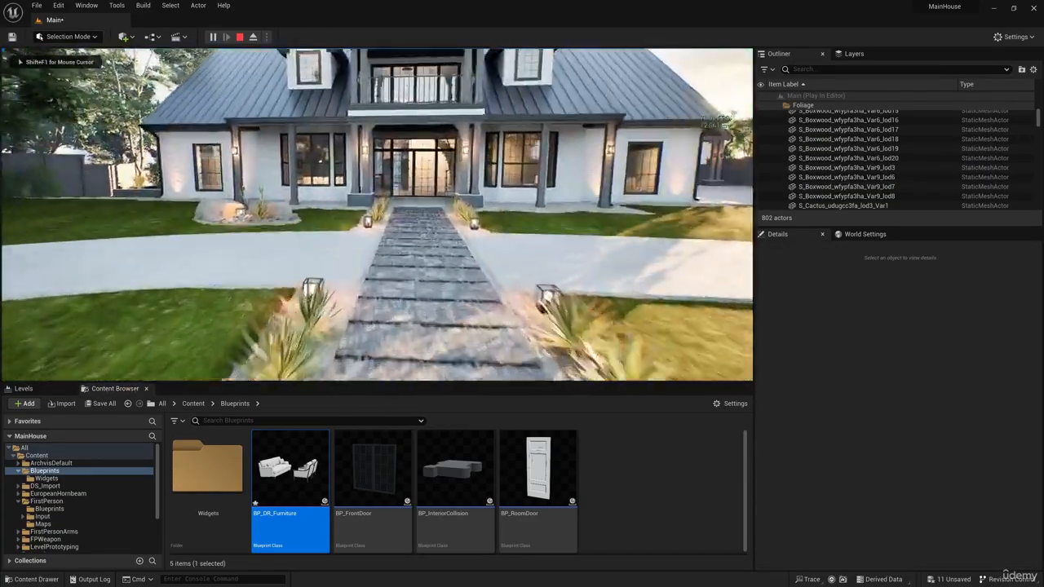
{"action": "key", "text": "w"}
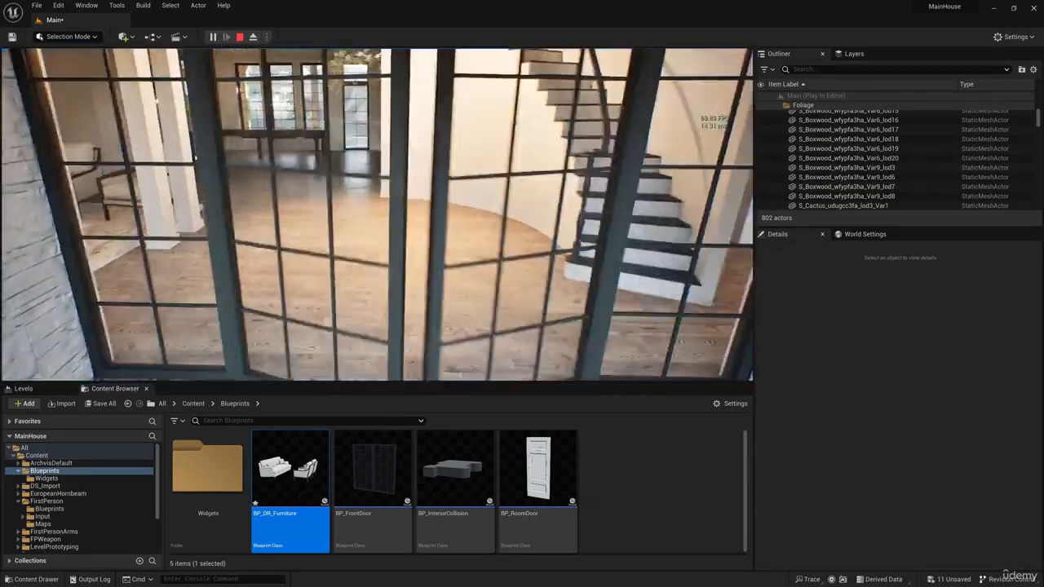
{"action": "key", "text": "w"}
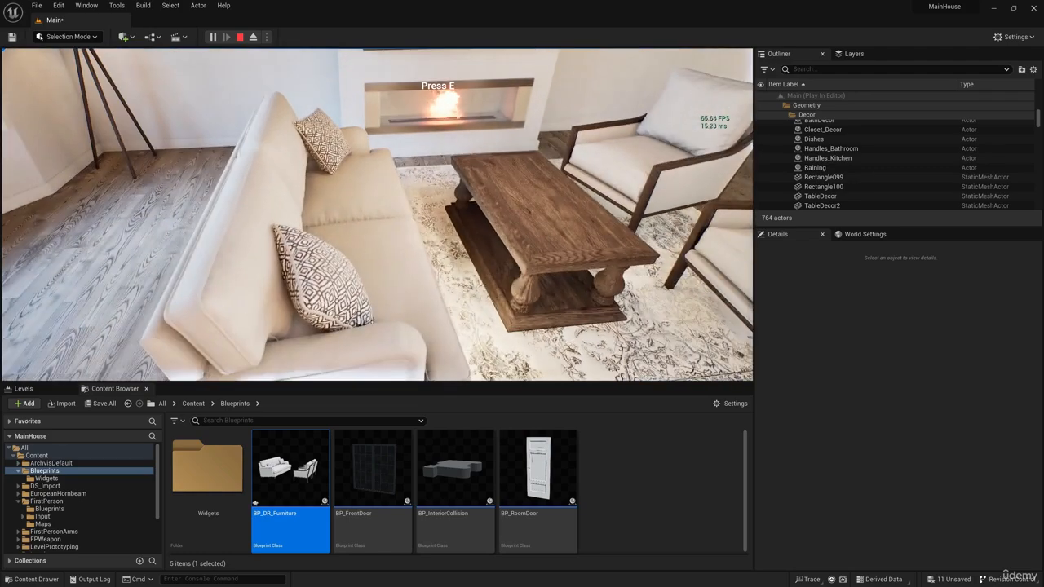
Cycle through the furniture types while walking around the seating area, and stop the play session
{"action": "key", "text": "e"}
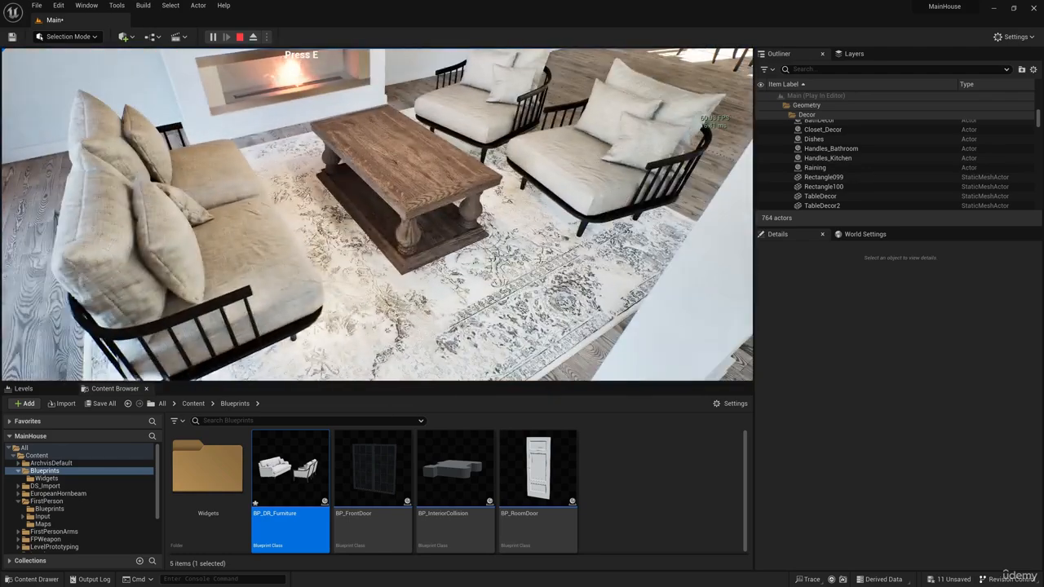
{"action": "key", "text": "e"}
{"action": "key", "text": "e"}
{"action": "key", "text": "s"}
{"action": "key", "text": "d"}
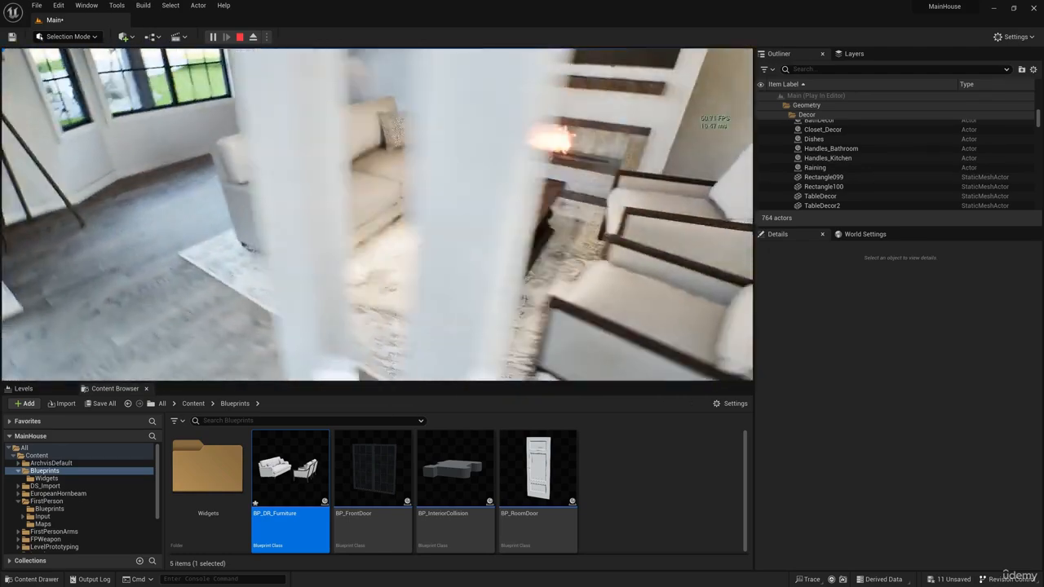
{"action": "key", "text": "e"}
{"action": "key", "text": "e"}
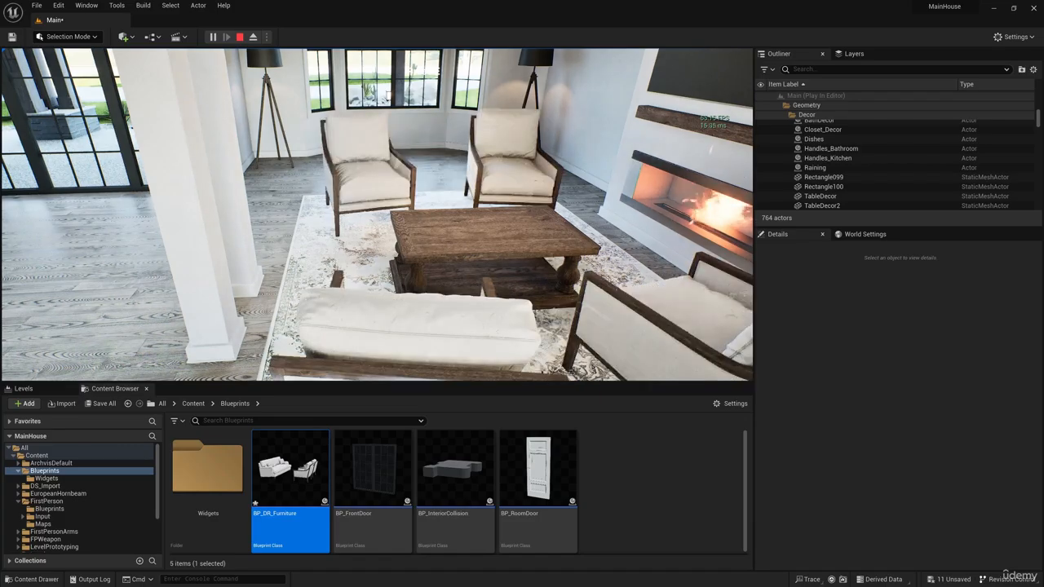
{"action": "key", "text": "a"}
{"action": "key", "text": "s"}
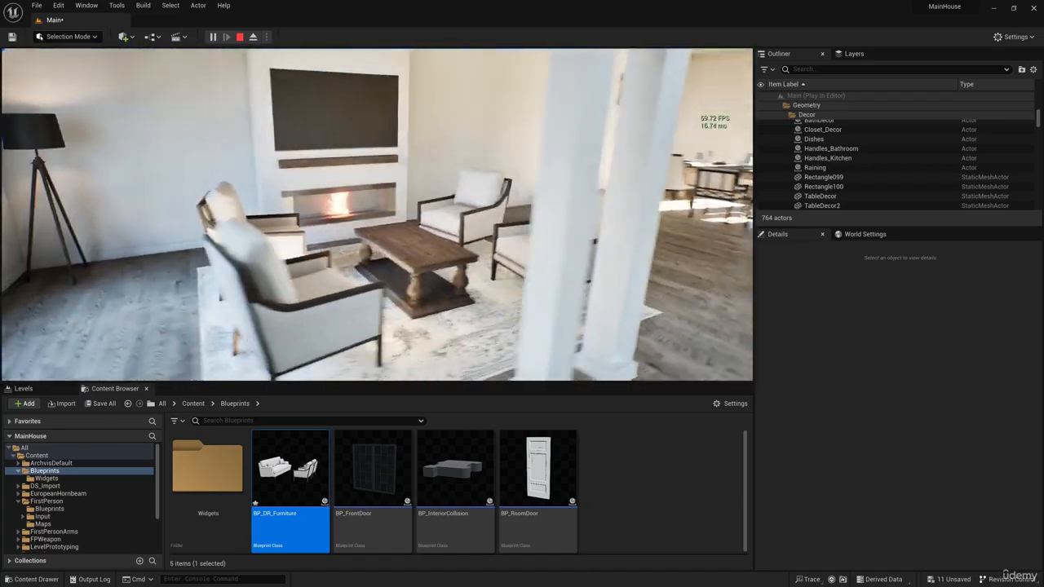
{"action": "key", "text": "s"}
{"action": "key", "text": "Escape"}
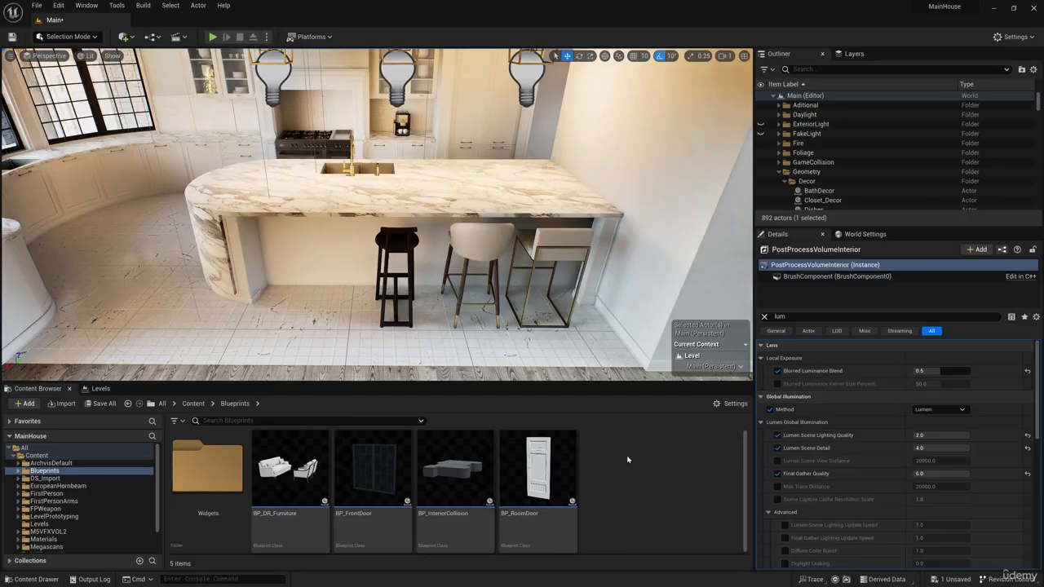
Create an Actor Blueprint Class named BP_K_Chairs in the Blueprints folder and open it
{"action": "right_click", "coordinate": [626, 457]}
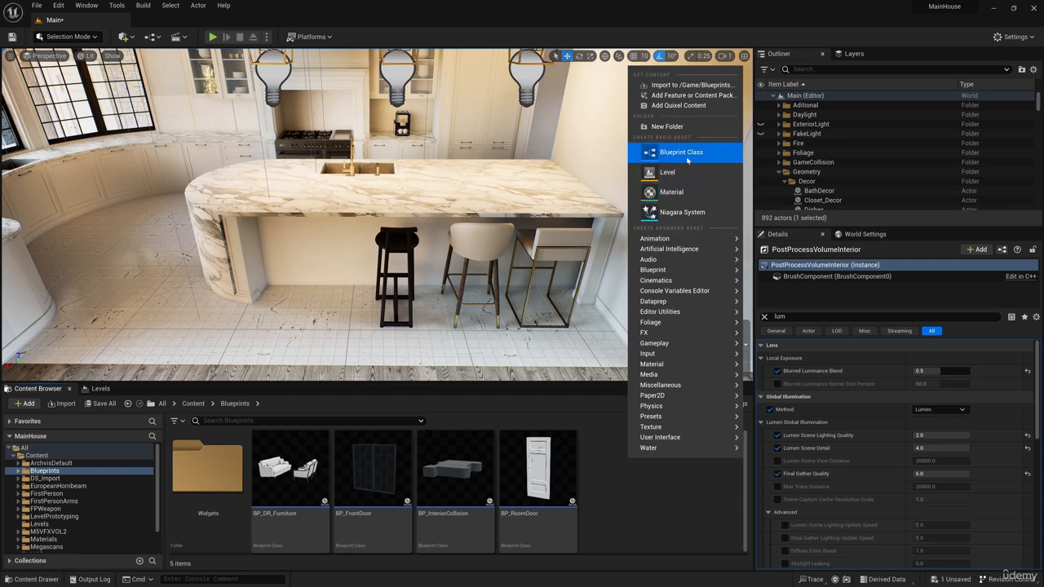
{"action": "left_click", "coordinate": [687, 152]}
{"action": "left_click", "coordinate": [401, 213]}
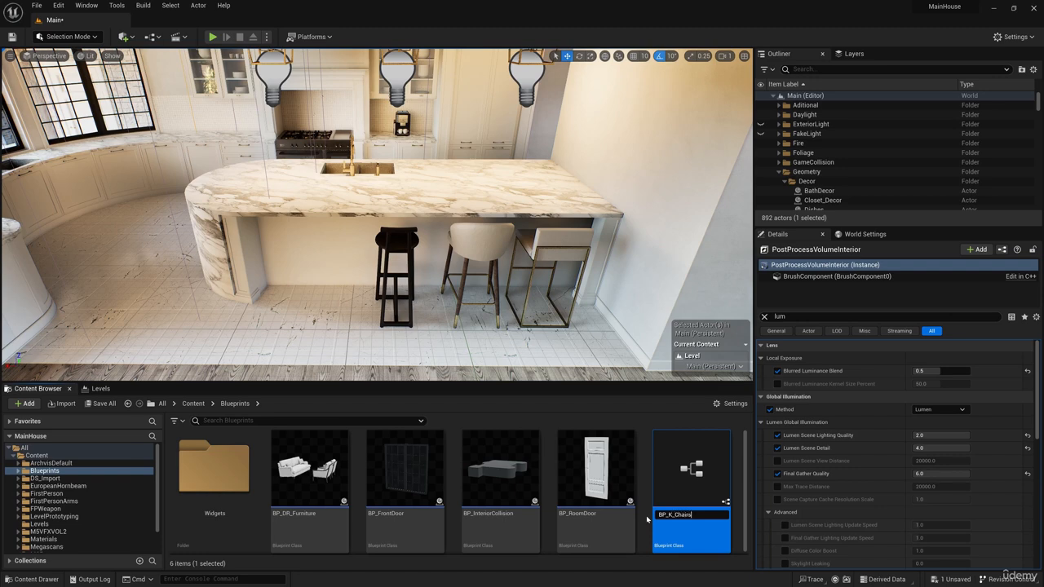
{"action": "key", "text": "Return"}
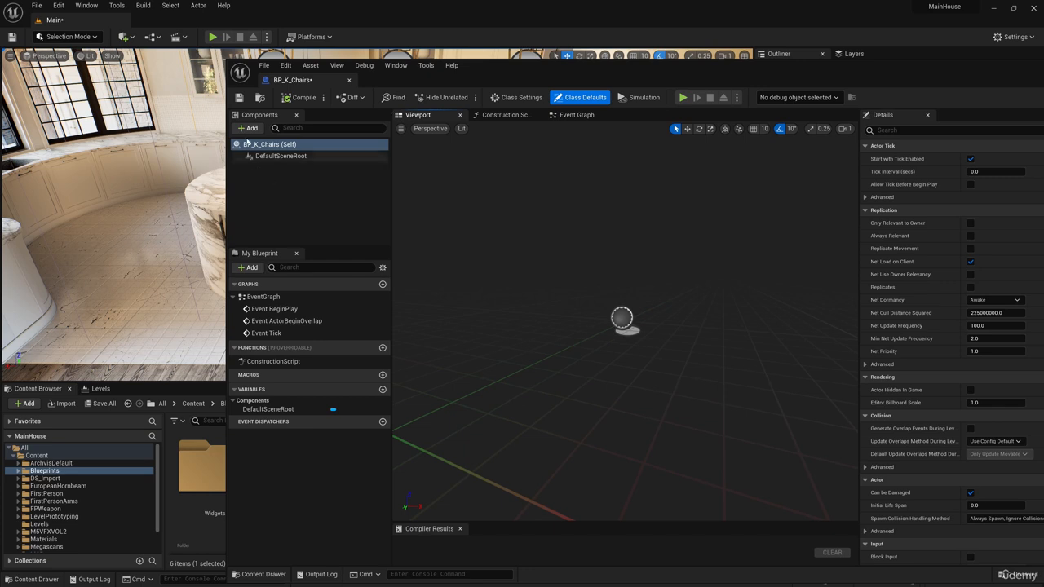
Add a Sphere component to BP_K_Chairs and name it Type_1
{"action": "left_click", "coordinate": [247, 130]}
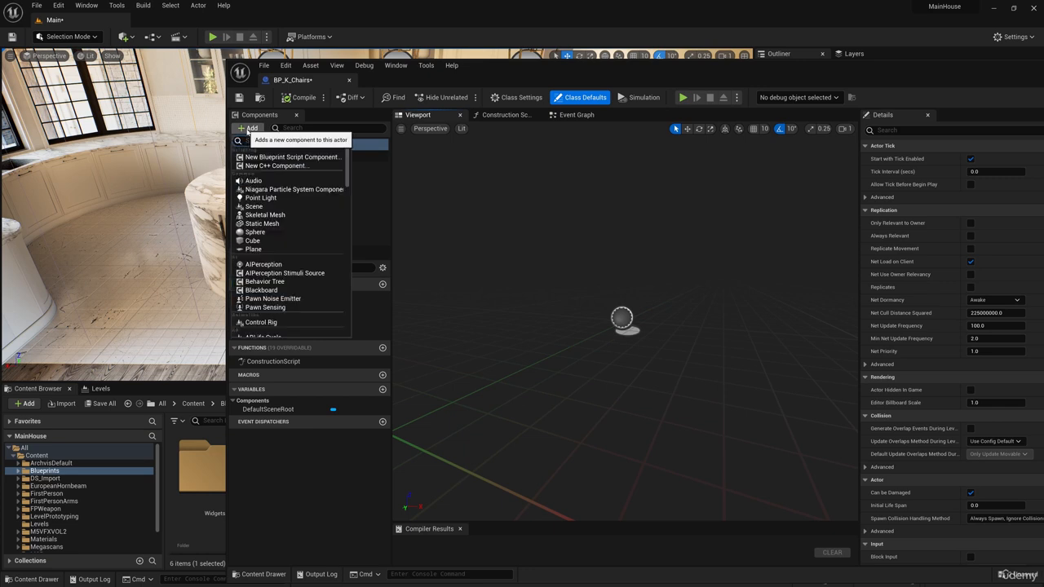
{"action": "left_click", "coordinate": [254, 232]}
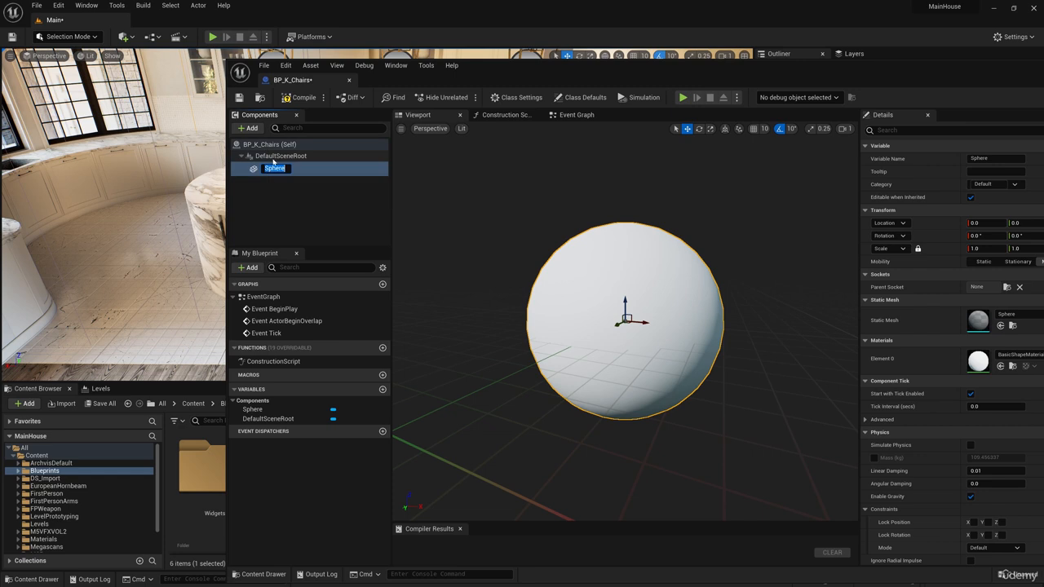
{"action": "type", "text": "Typ"}
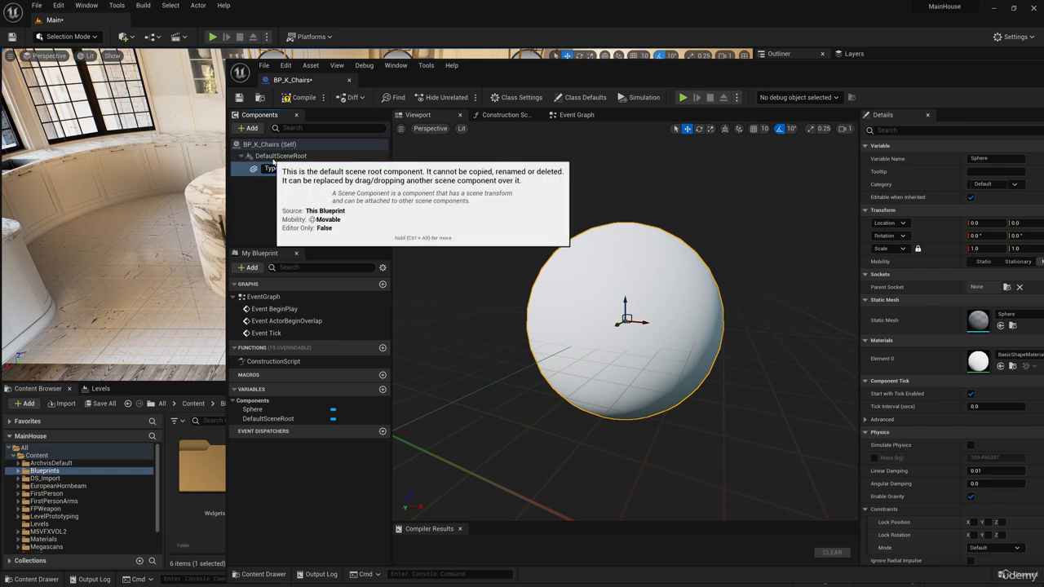
{"action": "type", "text": "e_1"}
{"action": "left_click", "coordinate": [273, 191]}
Add a second Sphere component under the scene root and name it Type2
{"action": "left_click", "coordinate": [251, 129]}
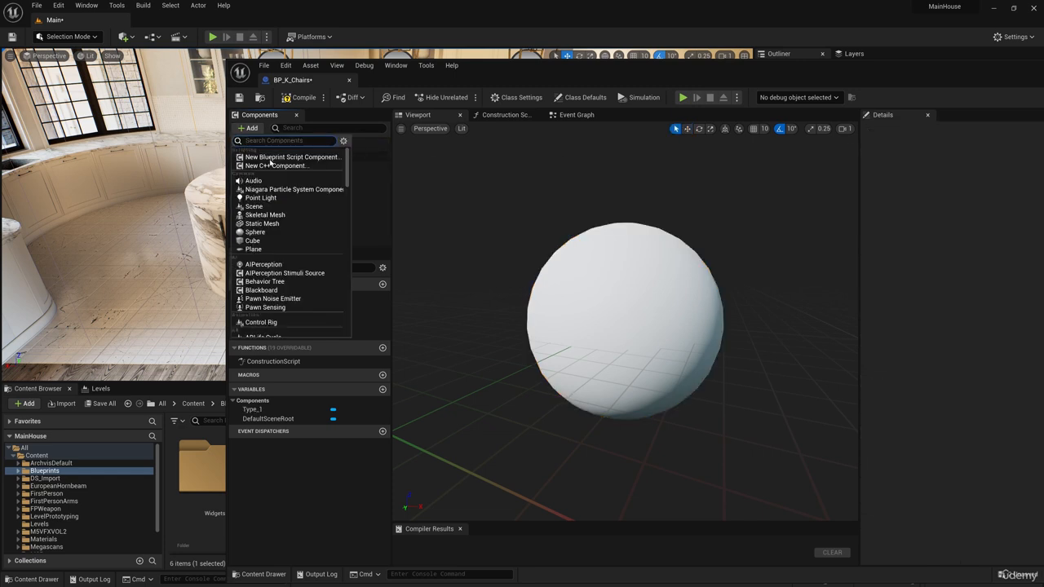
{"action": "left_click", "coordinate": [277, 233]}
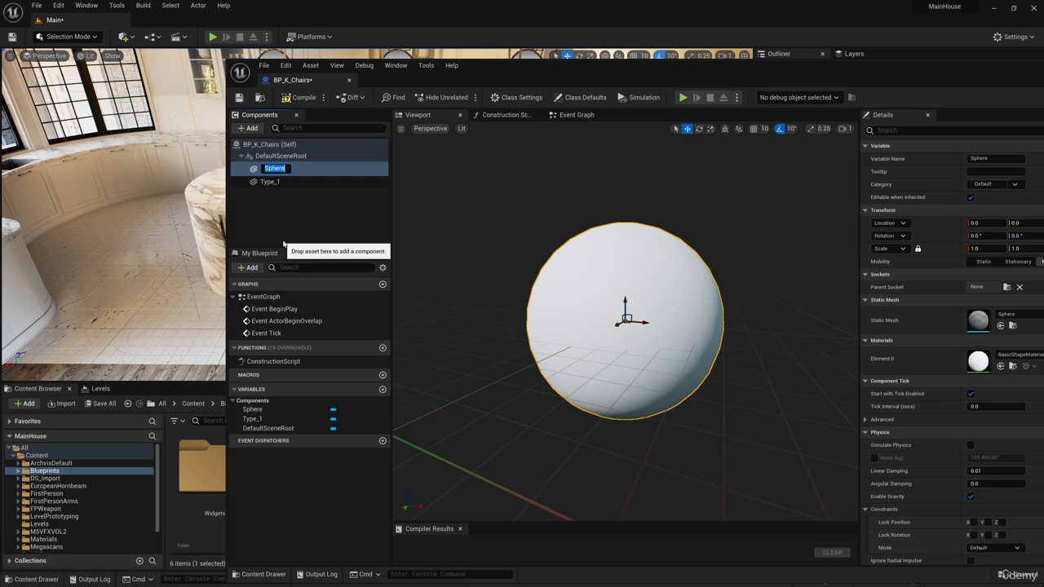
{"action": "type", "text": "Type2"}
{"action": "left_click", "coordinate": [281, 197]}
{"action": "left_click", "coordinate": [249, 129]}
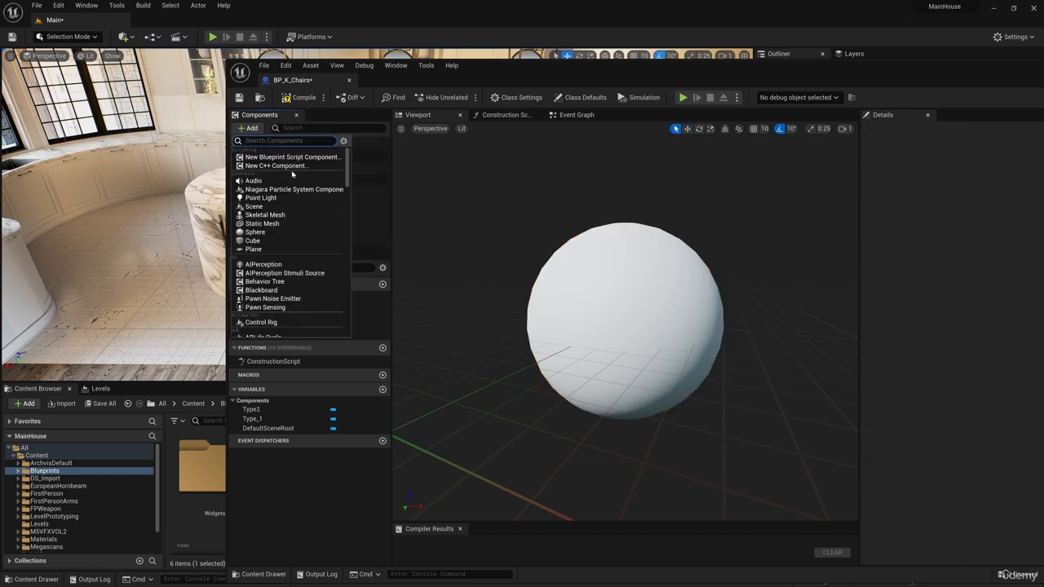
{"action": "type", "text": "Type_3"}
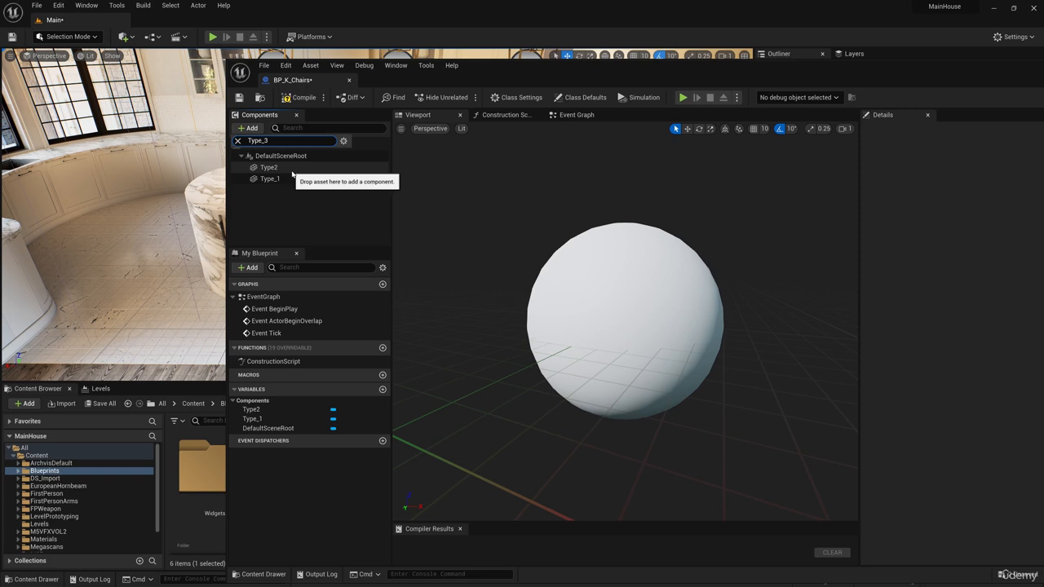
{"action": "key", "text": "Escape"}
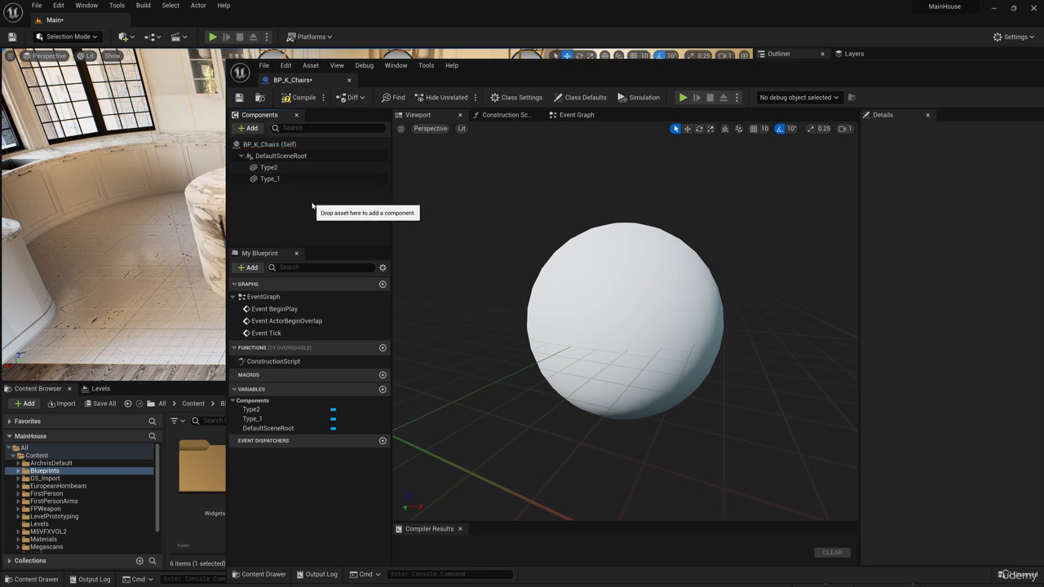
{"action": "left_click", "coordinate": [248, 129]}
{"action": "key", "text": "Escape"}
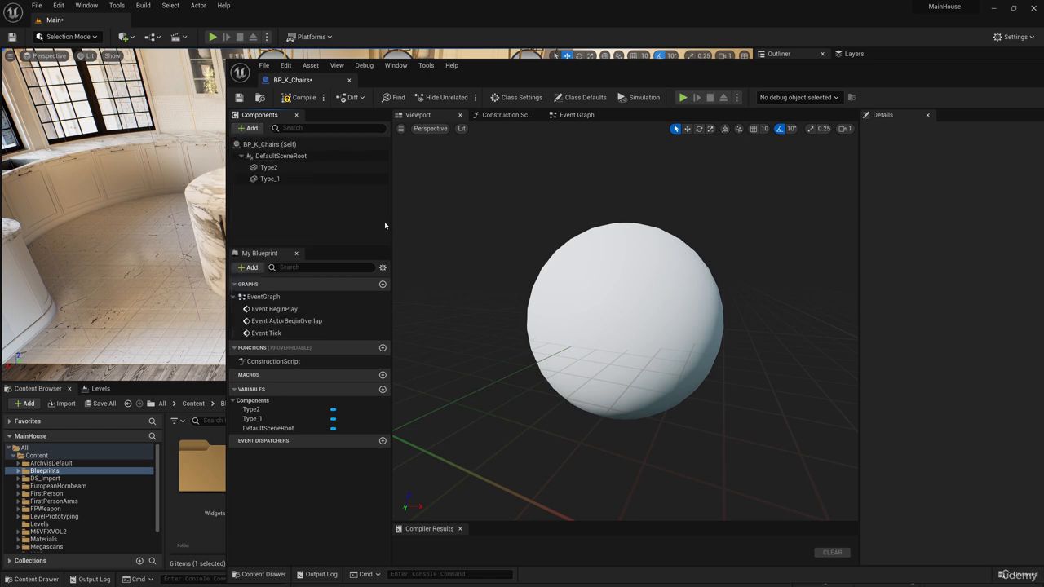
Add a third Sphere component under DefaultSceneRoot and name it Type_3
{"action": "left_click", "coordinate": [273, 155]}
{"action": "left_click", "coordinate": [250, 130]}
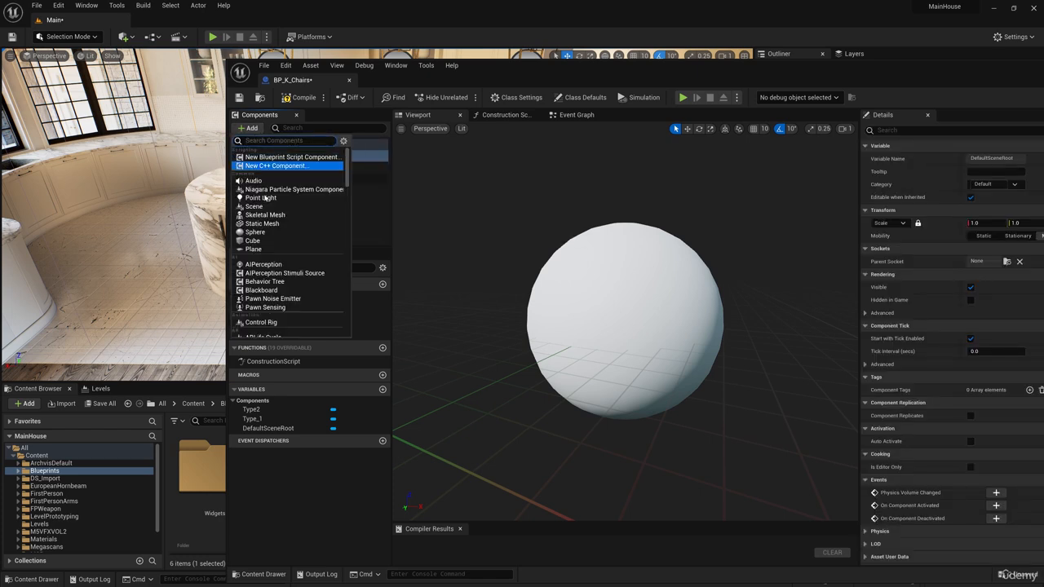
{"action": "left_click", "coordinate": [269, 238]}
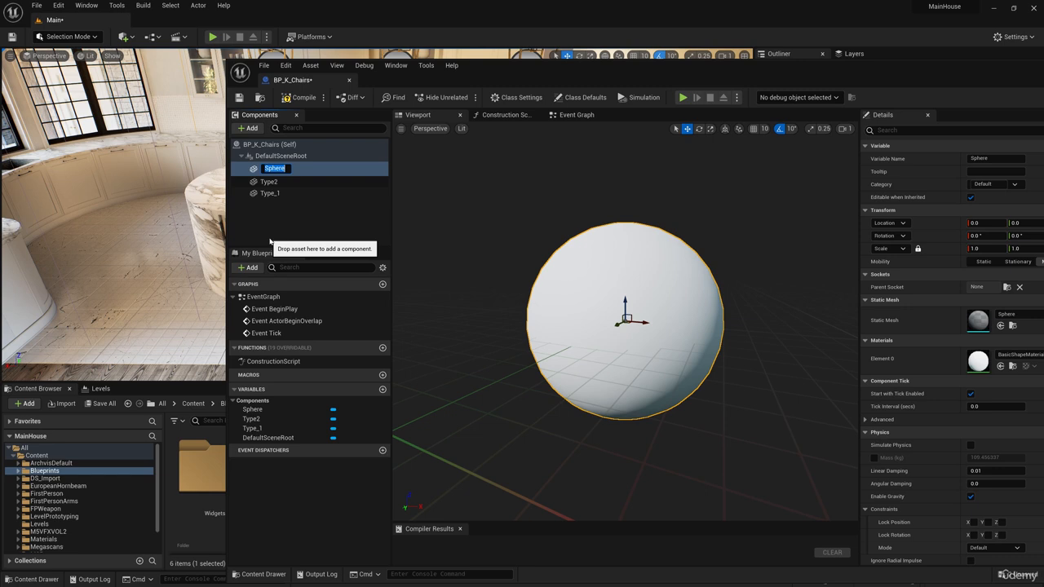
{"action": "type", "text": "Type_3"}
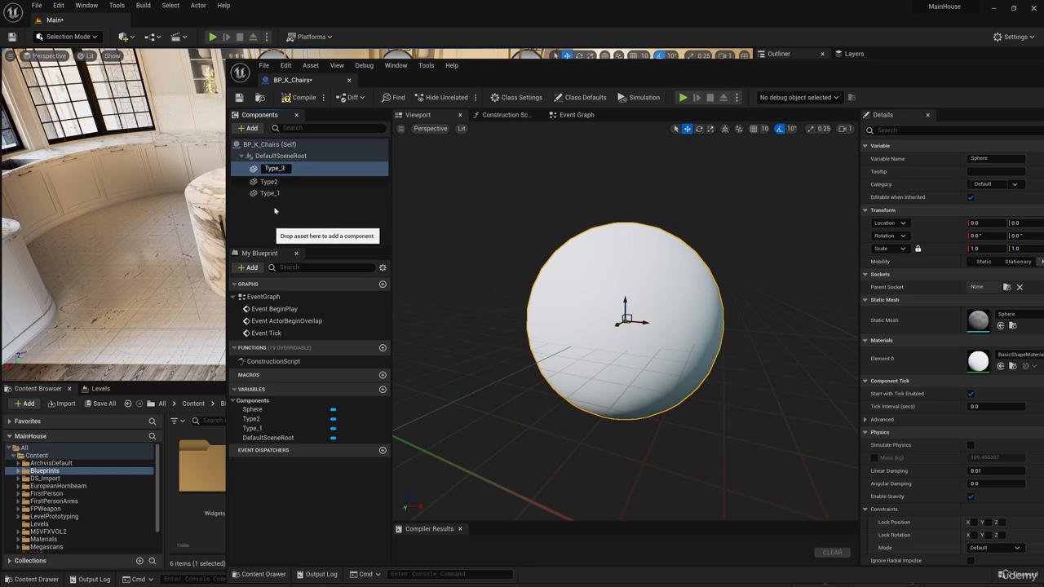
{"action": "left_click", "coordinate": [296, 215]}
Rename the Type2 component as Type_2
{"action": "left_click", "coordinate": [268, 179]}
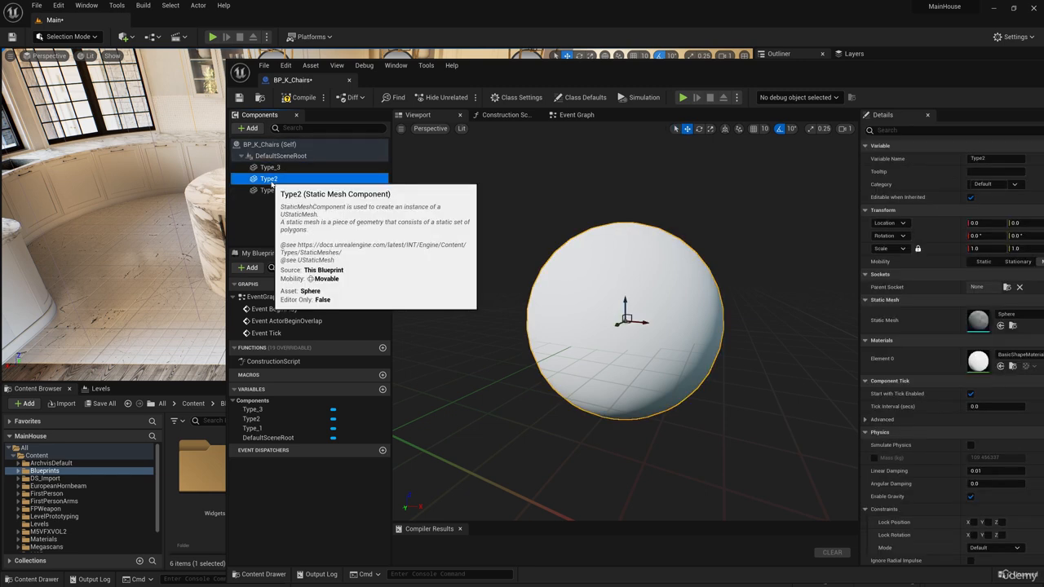
{"action": "right_click", "coordinate": [280, 182]}
{"action": "left_click", "coordinate": [306, 272]}
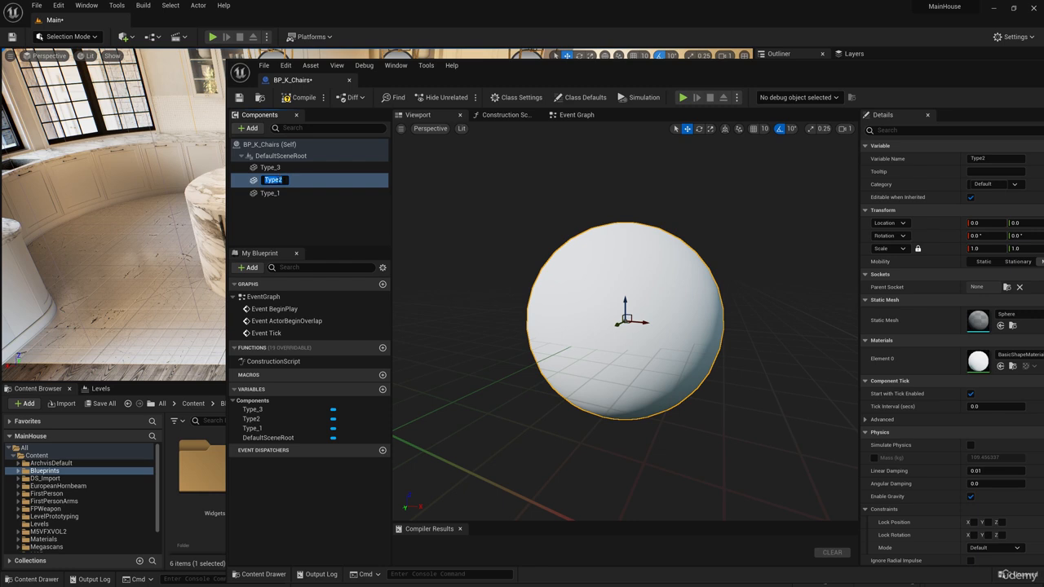
{"action": "left_click", "coordinate": [278, 180]}
{"action": "type", "text": "_"}
{"action": "key", "text": "Return"}
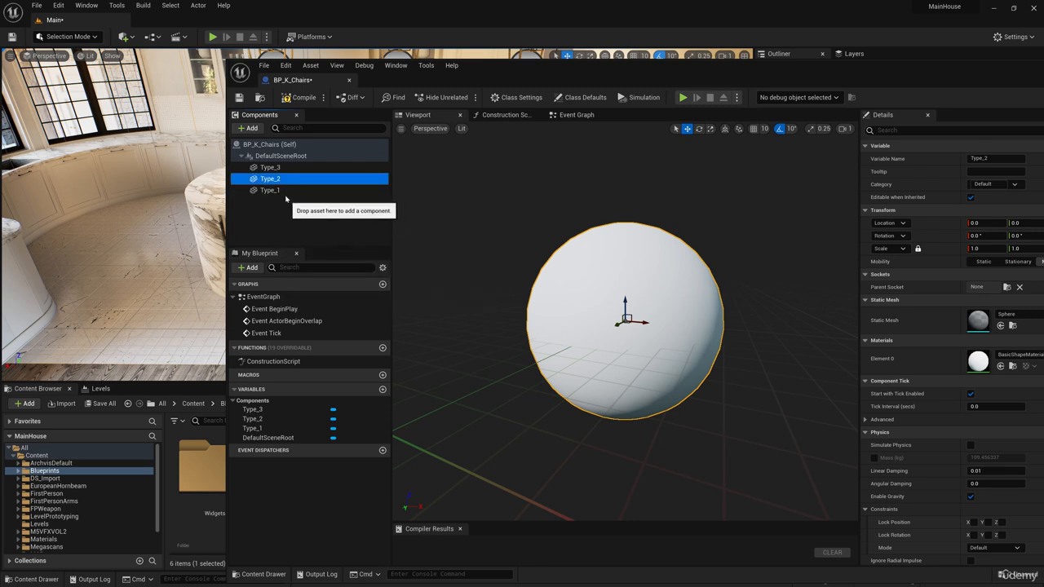
Add a Static Mesh component under Type_1 and name it Bar_chair_1
{"action": "left_click", "coordinate": [270, 190]}
{"action": "left_click", "coordinate": [249, 129]}
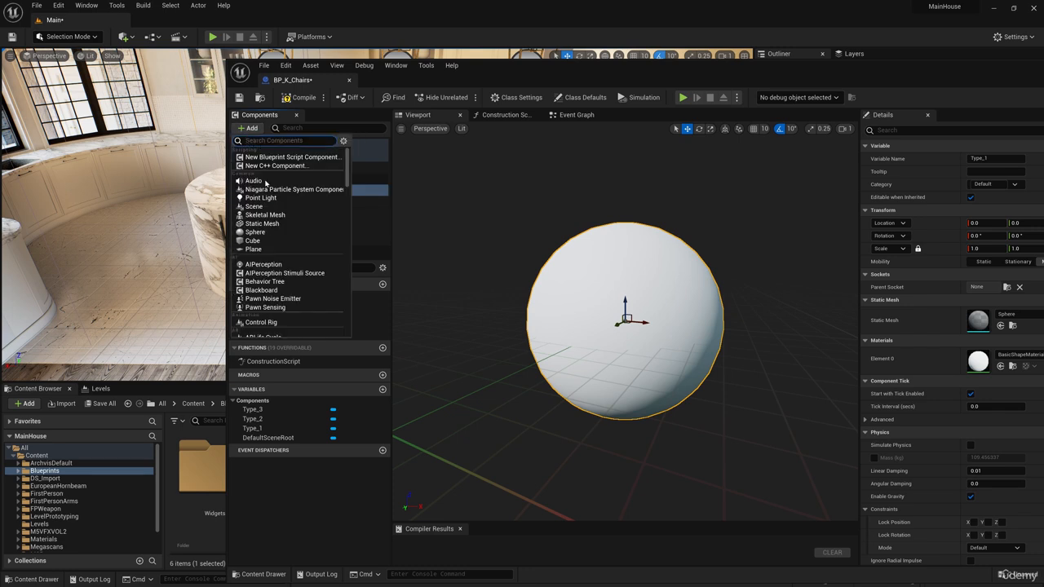
{"action": "left_click", "coordinate": [261, 223]}
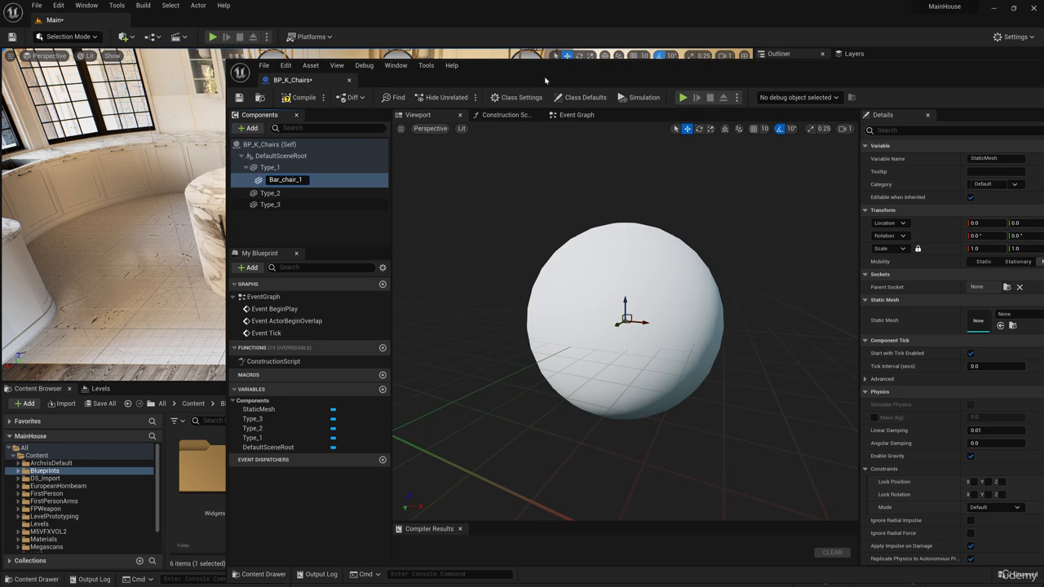
{"action": "left_click", "coordinate": [315, 226]}
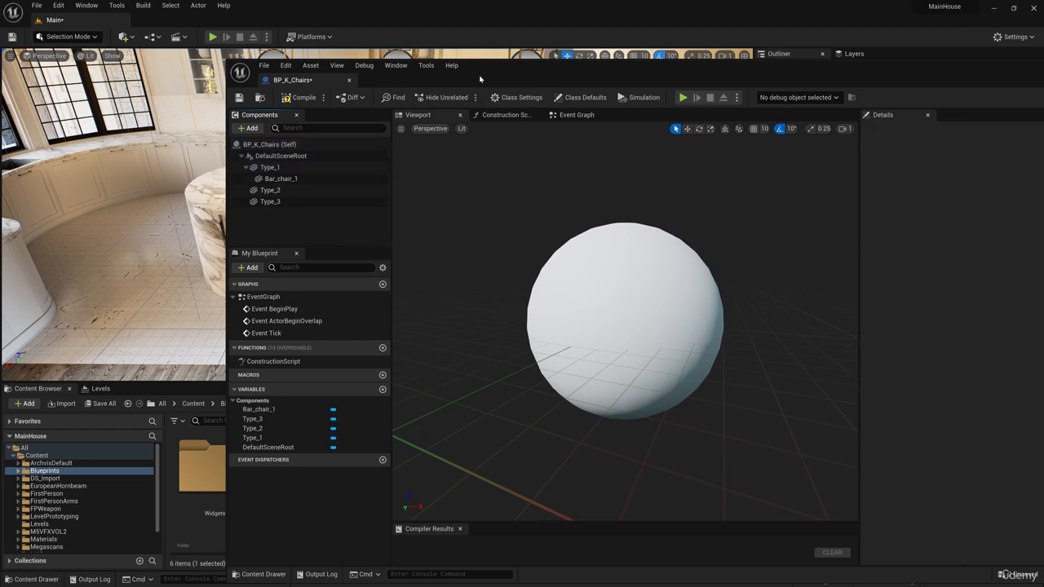
Duplicate the empty Bar_chair_1 component four times under Type_1
{"action": "left_click_drag", "start_coordinate": [480, 79], "coordinate": [375, 140]}
{"action": "left_click", "coordinate": [195, 243]}
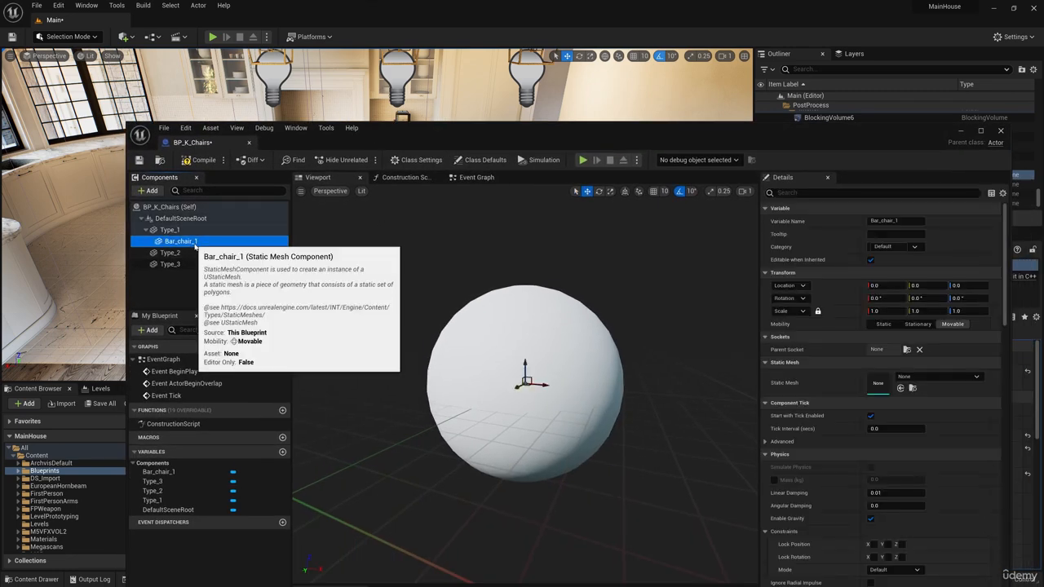
{"action": "right_click", "coordinate": [186, 241]}
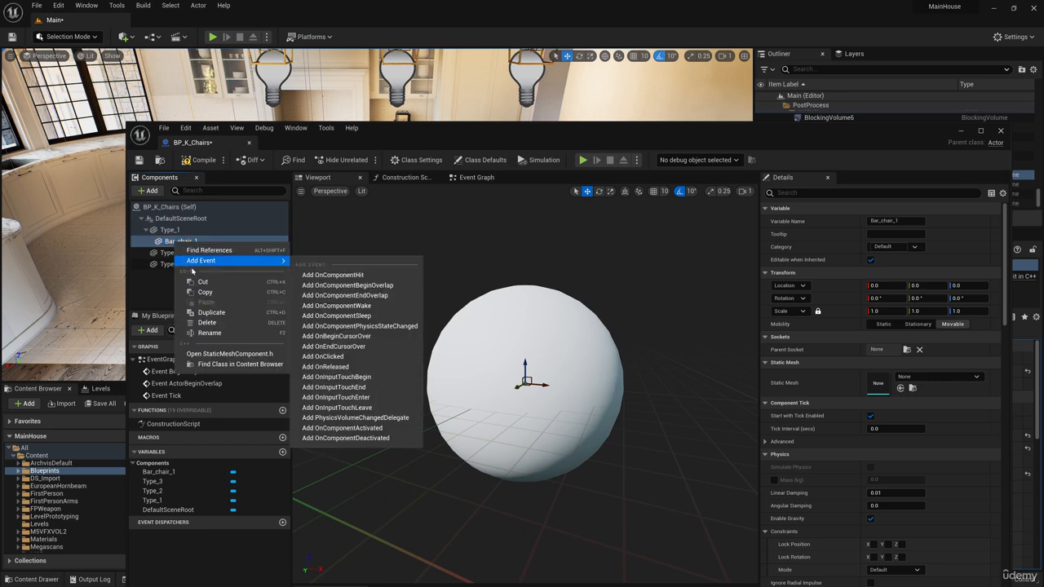
{"action": "left_click", "coordinate": [200, 310]}
{"action": "key", "text": "Return"}
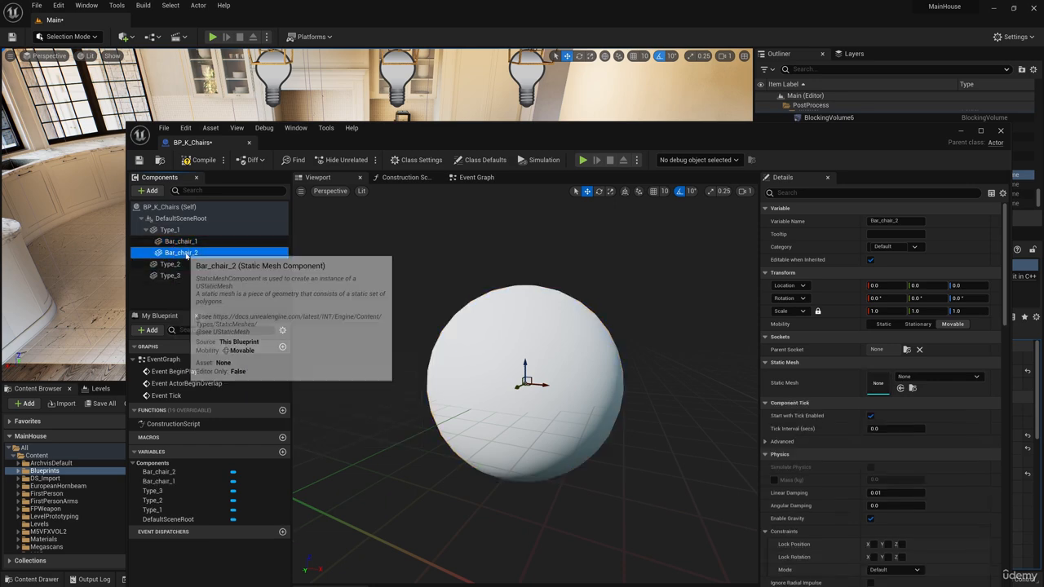
{"action": "right_click", "coordinate": [185, 254]}
{"action": "left_click", "coordinate": [220, 325]}
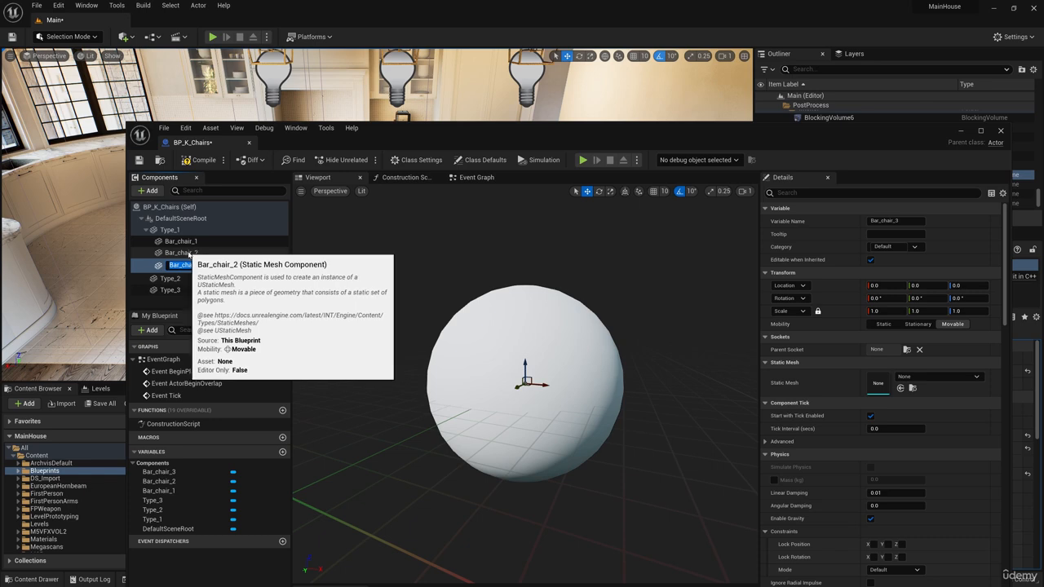
{"action": "key", "text": "Return"}
{"action": "right_click", "coordinate": [184, 265]}
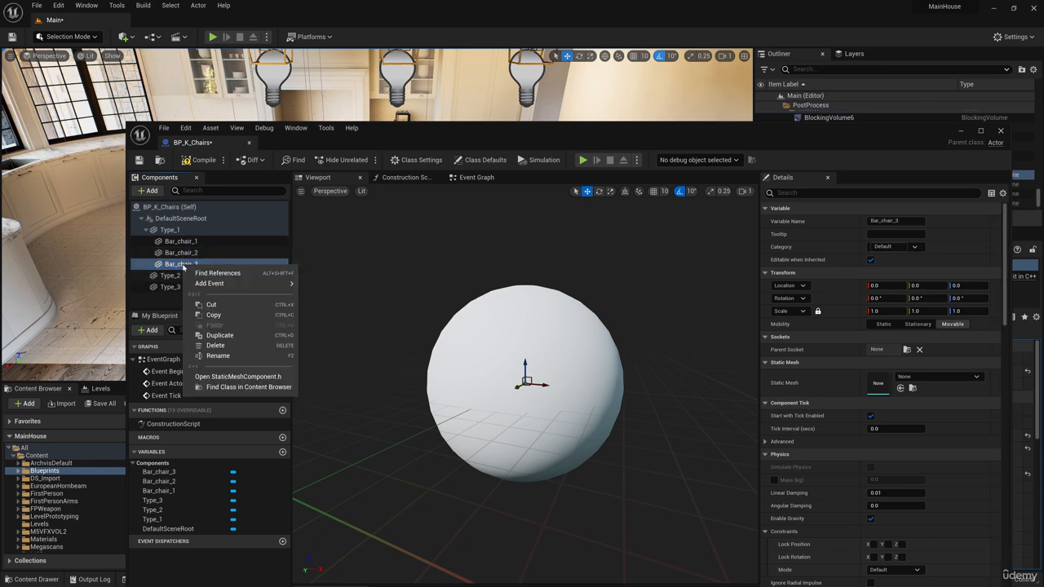
{"action": "left_click", "coordinate": [219, 335]}
{"action": "left_click", "coordinate": [186, 264]}
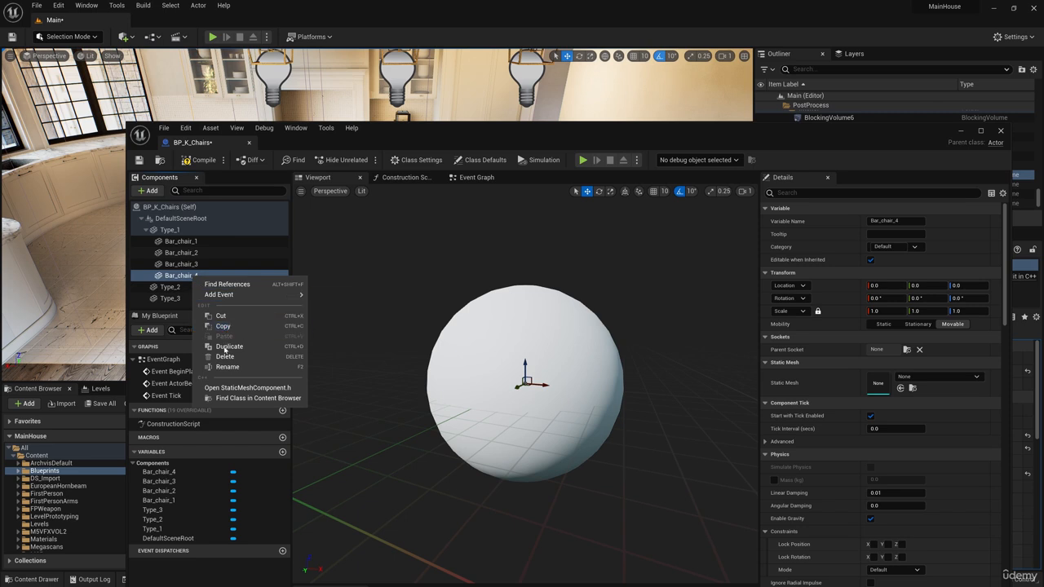
{"action": "left_click", "coordinate": [225, 350]}
{"action": "left_click", "coordinate": [195, 243]}
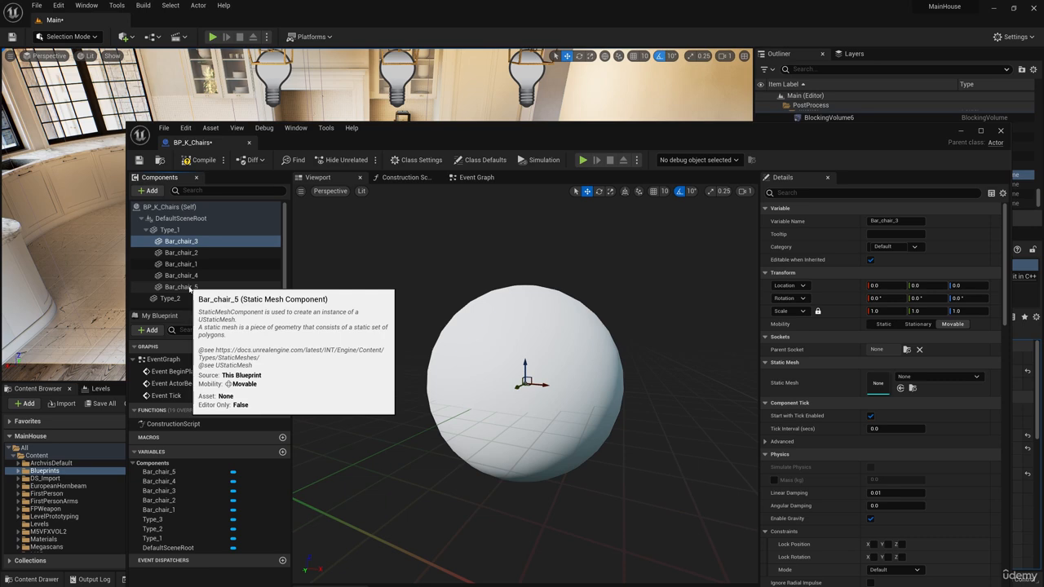
Delete all the bar chair components under Type_1 except Bar_chair_3
{"action": "left_click", "coordinate": [189, 289]}
{"action": "left_click", "coordinate": [189, 256], "text": "shift"}
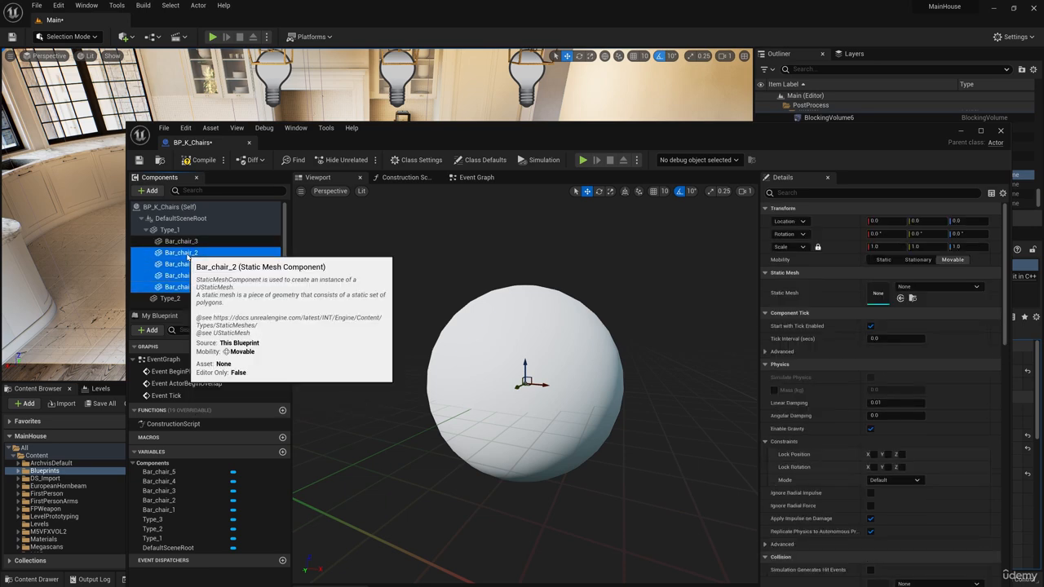
{"action": "key", "text": "Delete"}
Rename the remaining Bar_chair_3 component under Type_1 as Bar_chair_1
{"action": "left_click", "coordinate": [180, 243]}
{"action": "right_click", "coordinate": [178, 247]}
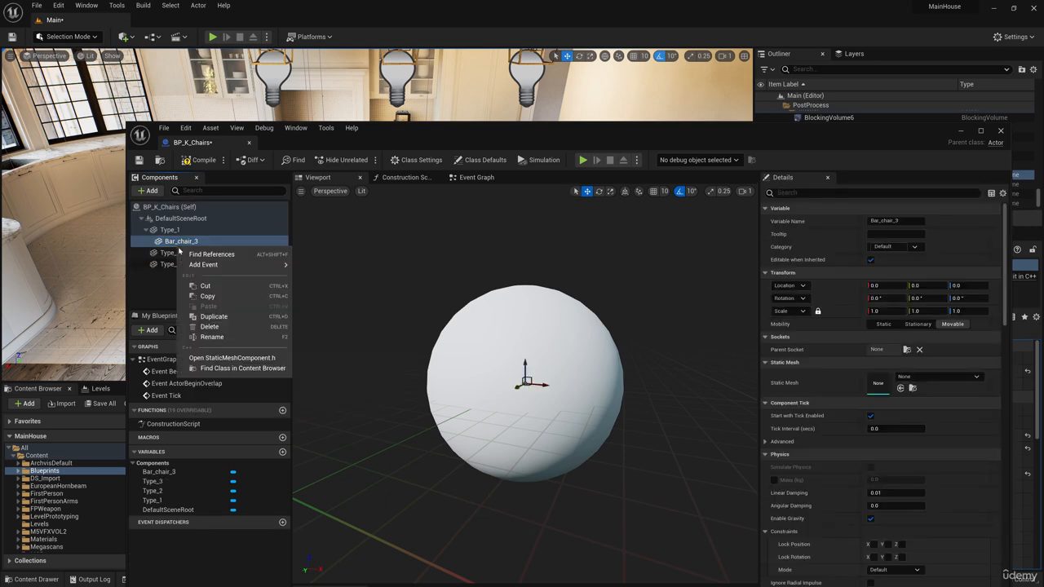
{"action": "left_click", "coordinate": [213, 337]}
{"action": "left_click", "coordinate": [202, 243]}
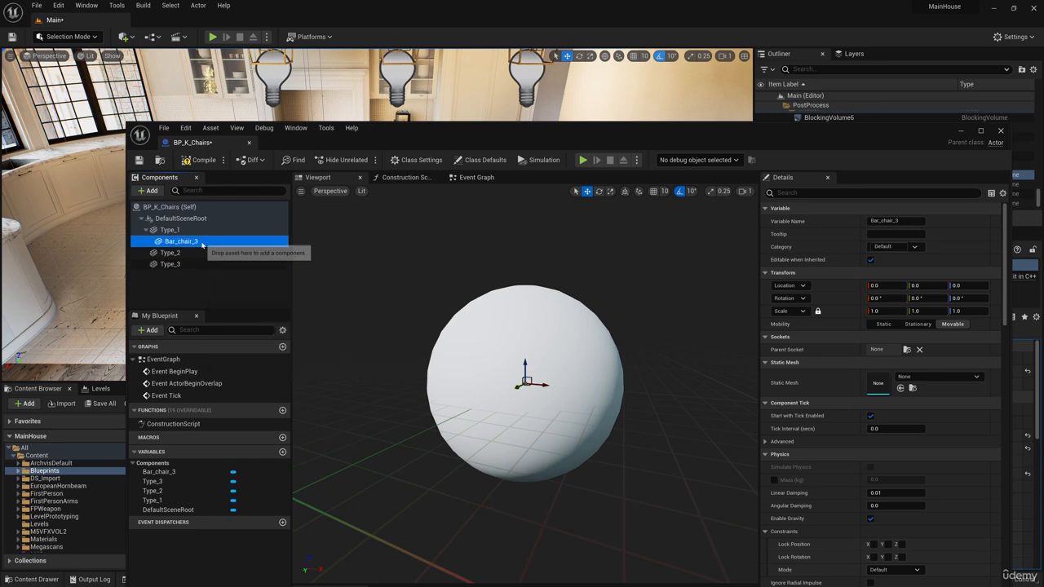
{"action": "right_click", "coordinate": [201, 241]}
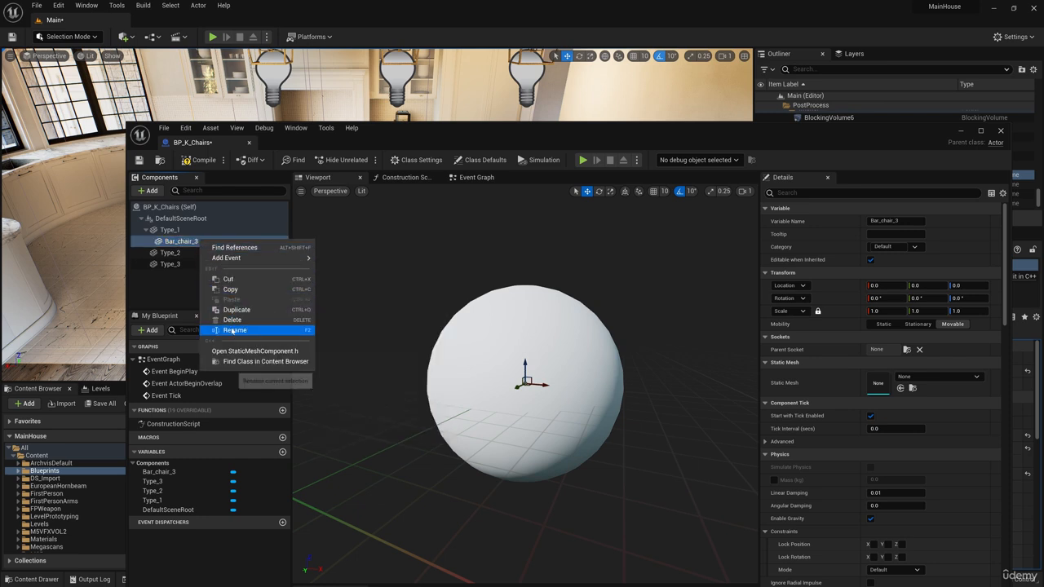
{"action": "left_click", "coordinate": [234, 329]}
{"action": "left_click", "coordinate": [204, 243]}
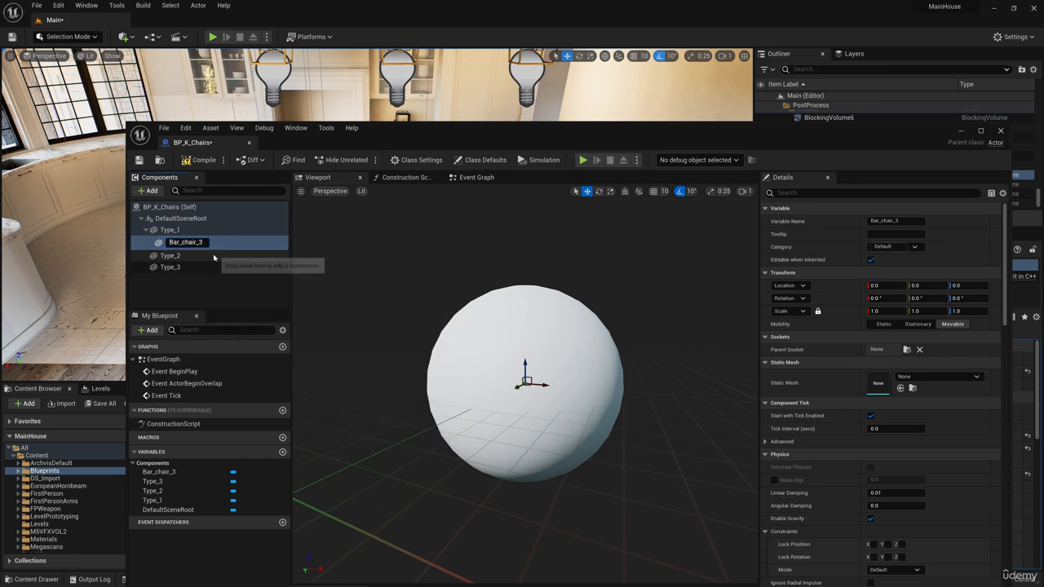
{"action": "key", "text": "BackSpace"}
{"action": "type", "text": "1"}
{"action": "key", "text": "Return"}
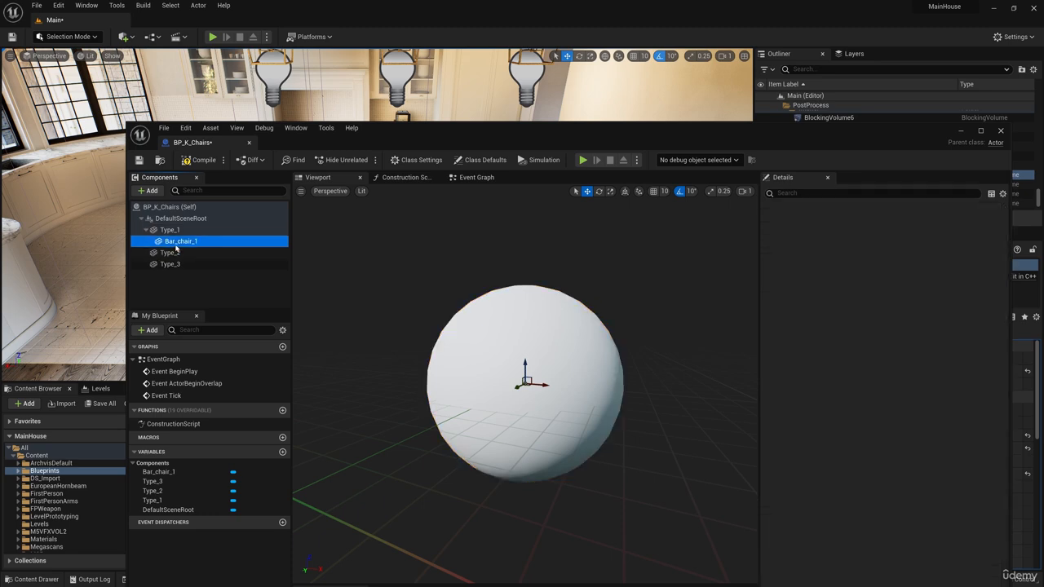
Assign the BarChair_1 static mesh to the Bar_chair_1 component, filtering the assets with "bar"
{"action": "left_click_drag", "start_coordinate": [745, 140], "coordinate": [604, 289]}
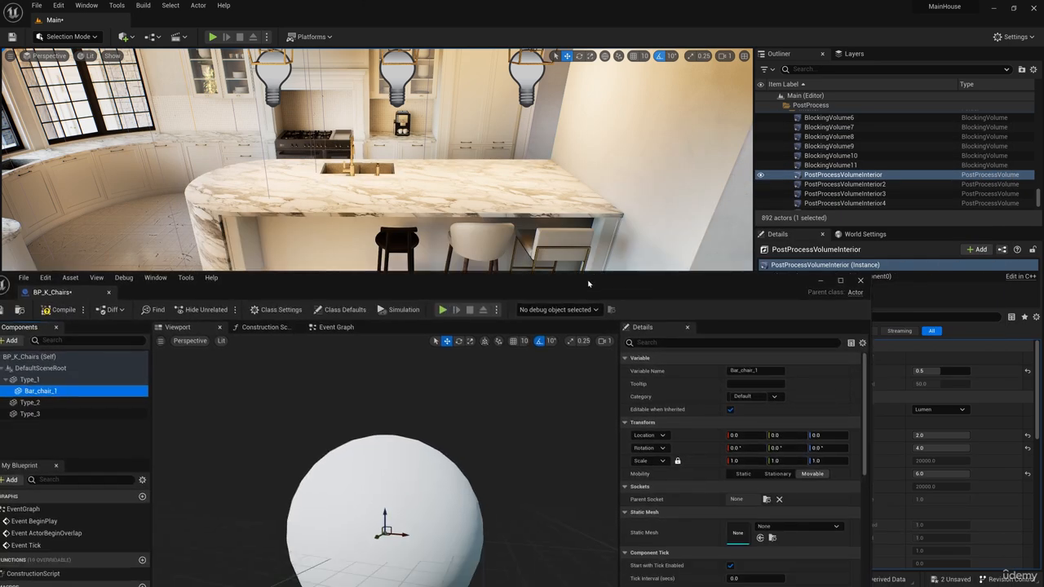
{"action": "left_click_drag", "start_coordinate": [742, 292], "coordinate": [655, 139]}
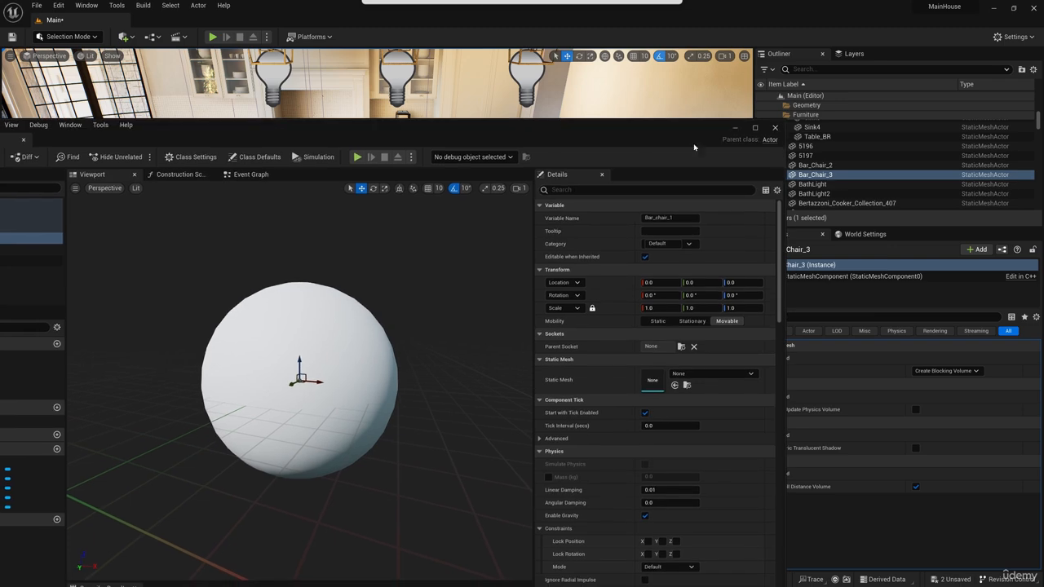
{"action": "scroll", "coordinate": [834, 180], "scroll_direction": "up", "scroll_amount": 1}
{"action": "scroll", "coordinate": [834, 180], "scroll_direction": "down", "scroll_amount": 1}
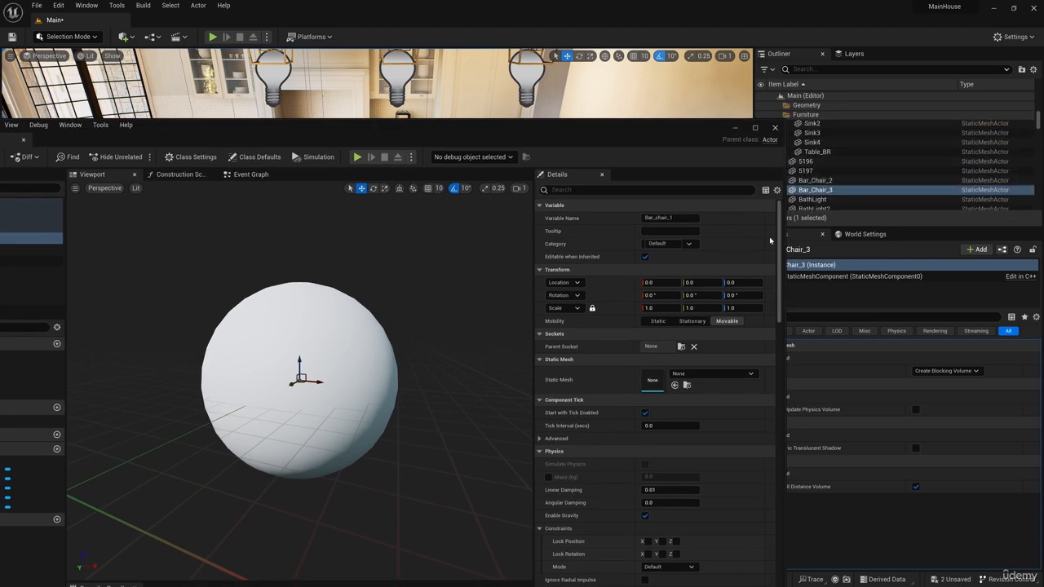
{"action": "left_click_drag", "start_coordinate": [629, 128], "coordinate": [670, 60]}
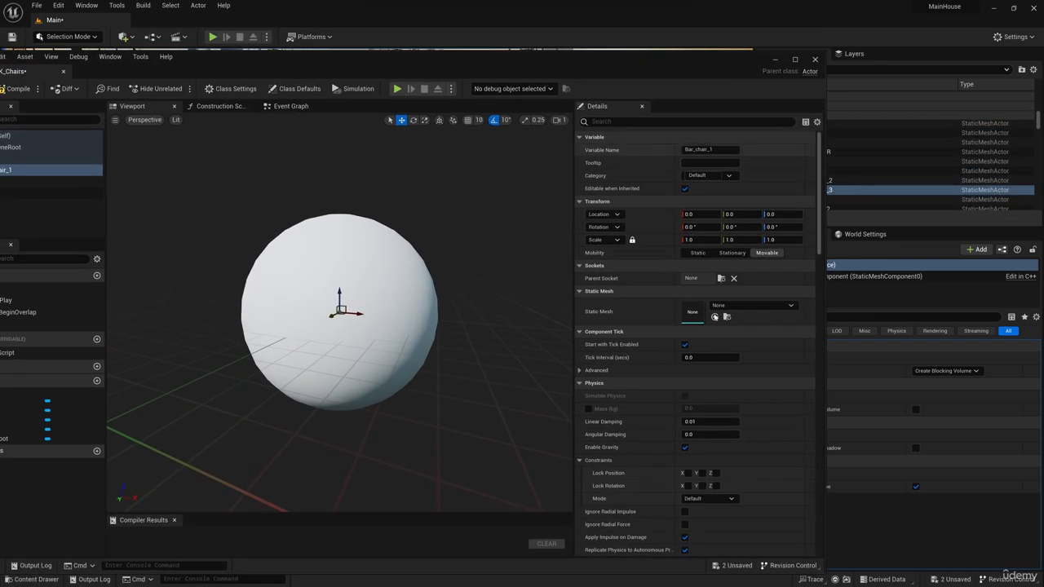
{"action": "left_click", "coordinate": [761, 306]}
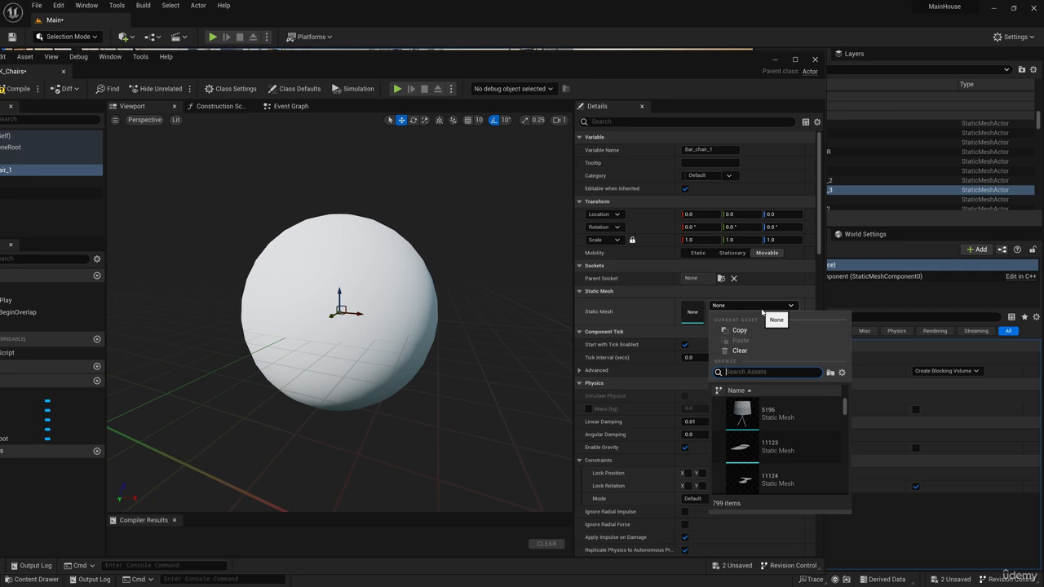
{"action": "type", "text": "bar"}
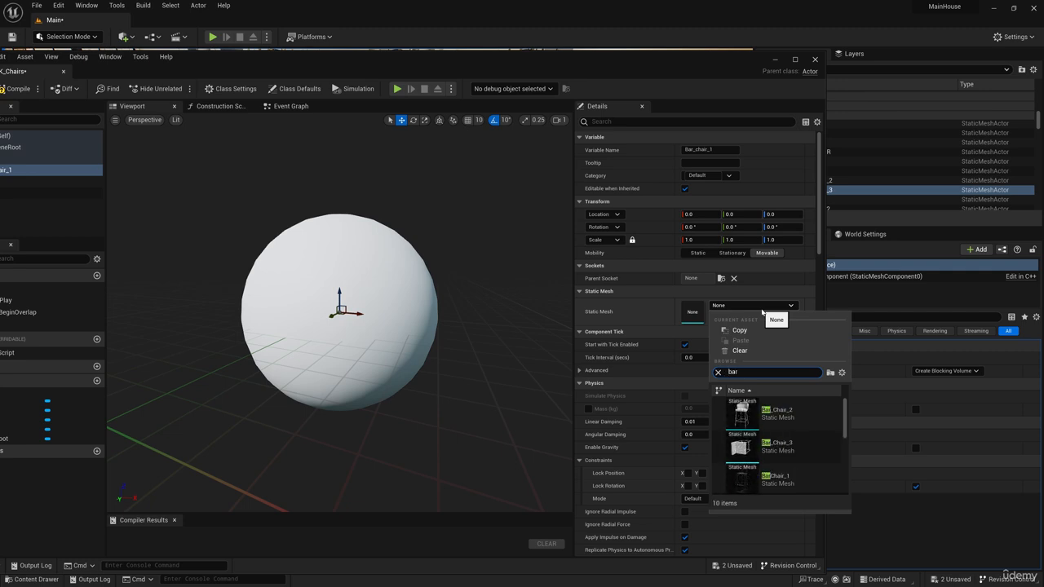
{"action": "left_click", "coordinate": [770, 479]}
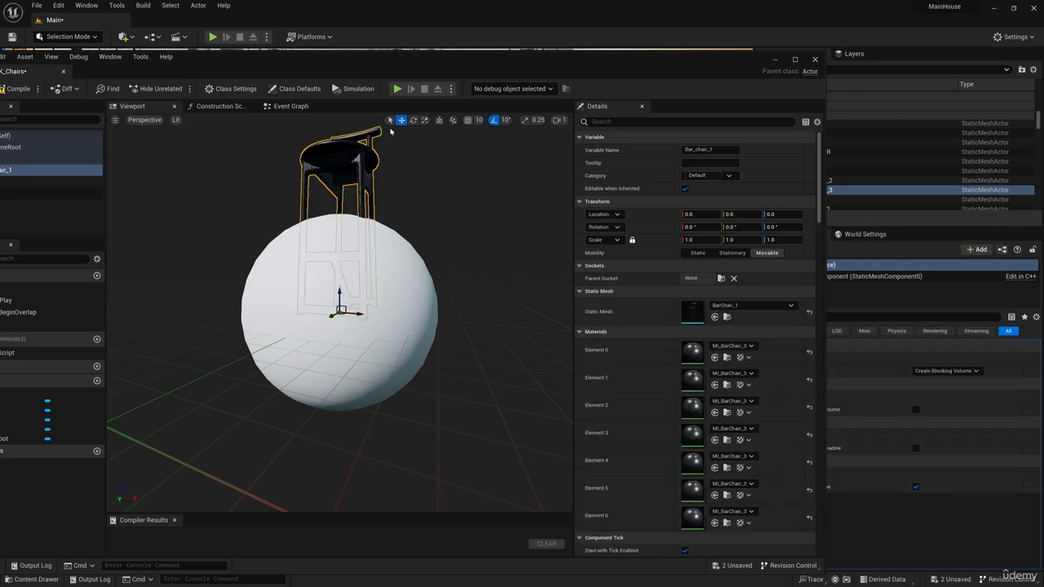
Duplicate Bar_chair_1 with its assigned mesh until Type_1 holds five bar chairs
{"action": "left_click_drag", "start_coordinate": [392, 70], "coordinate": [529, 97]}
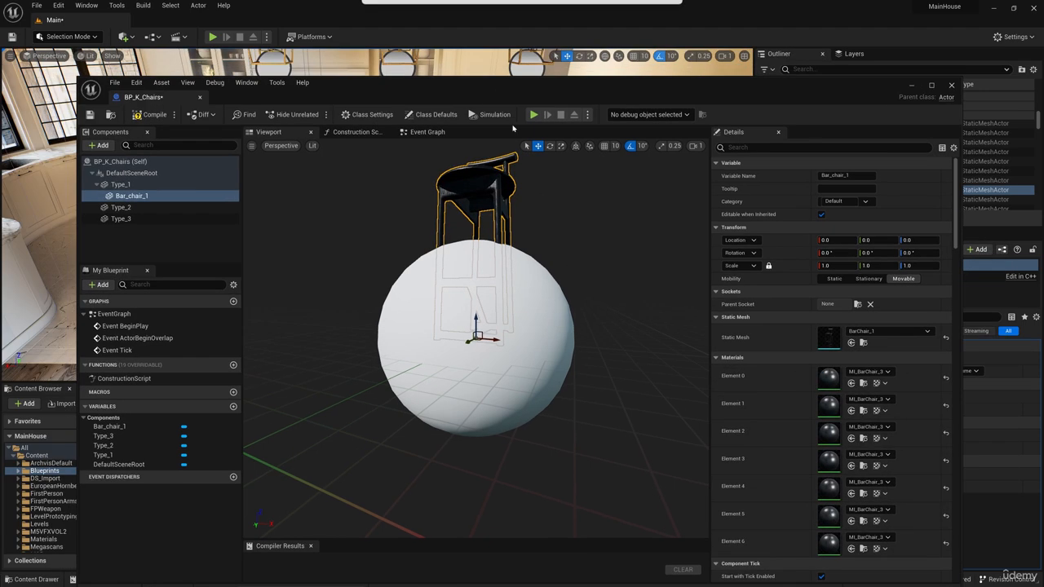
{"action": "right_click", "coordinate": [143, 198]}
{"action": "left_click", "coordinate": [168, 269]}
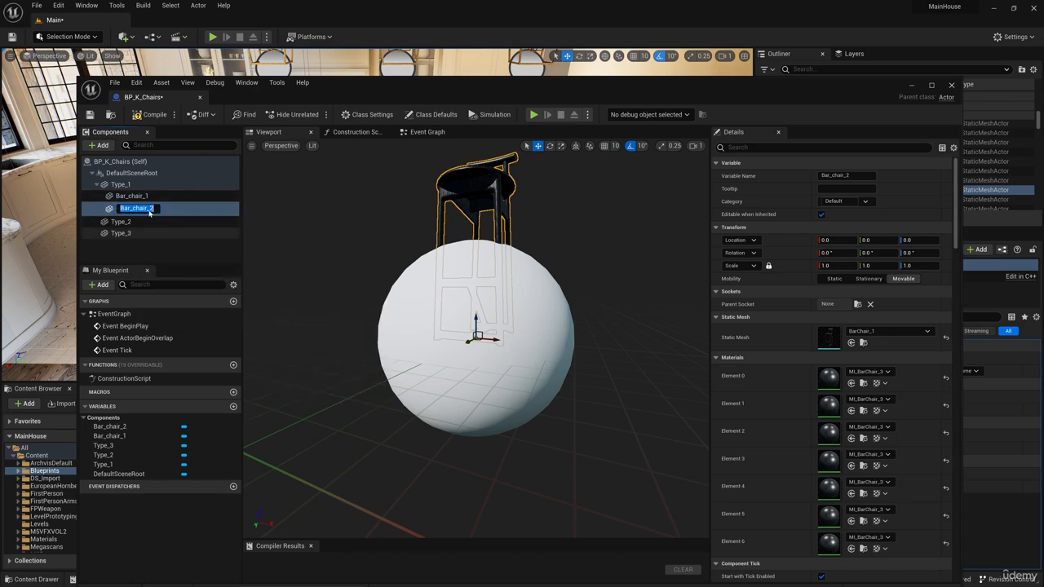
{"action": "left_click", "coordinate": [160, 231]}
{"action": "right_click", "coordinate": [139, 207]}
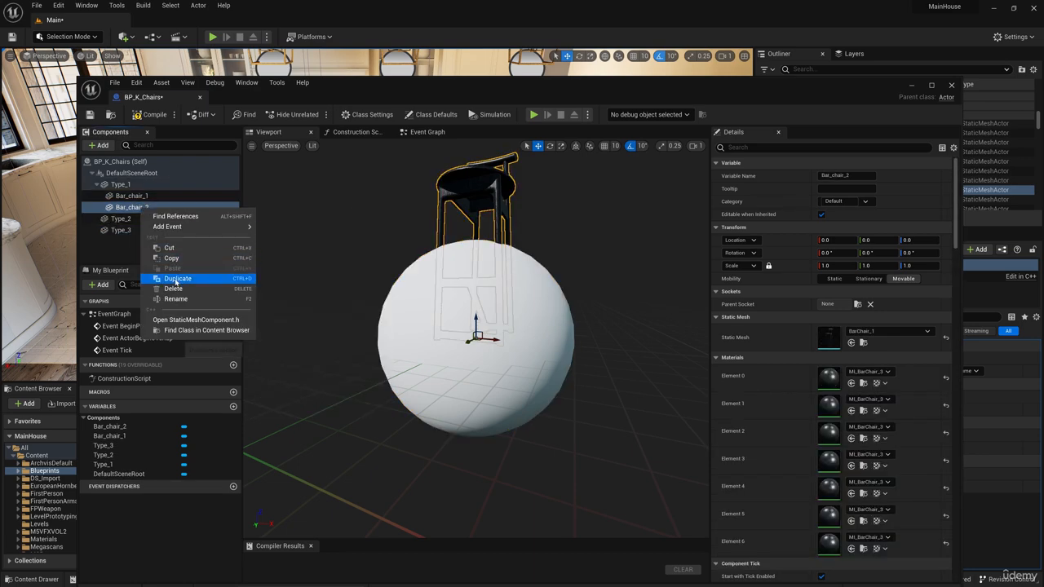
{"action": "left_click", "coordinate": [167, 277]}
{"action": "right_click", "coordinate": [145, 218]}
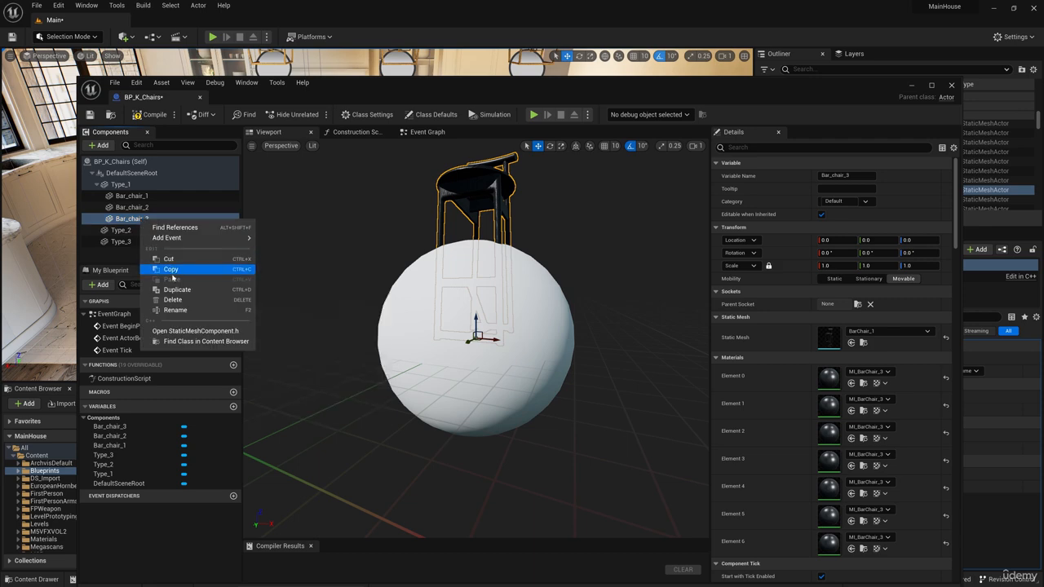
{"action": "left_click", "coordinate": [167, 288]}
{"action": "right_click", "coordinate": [143, 230]}
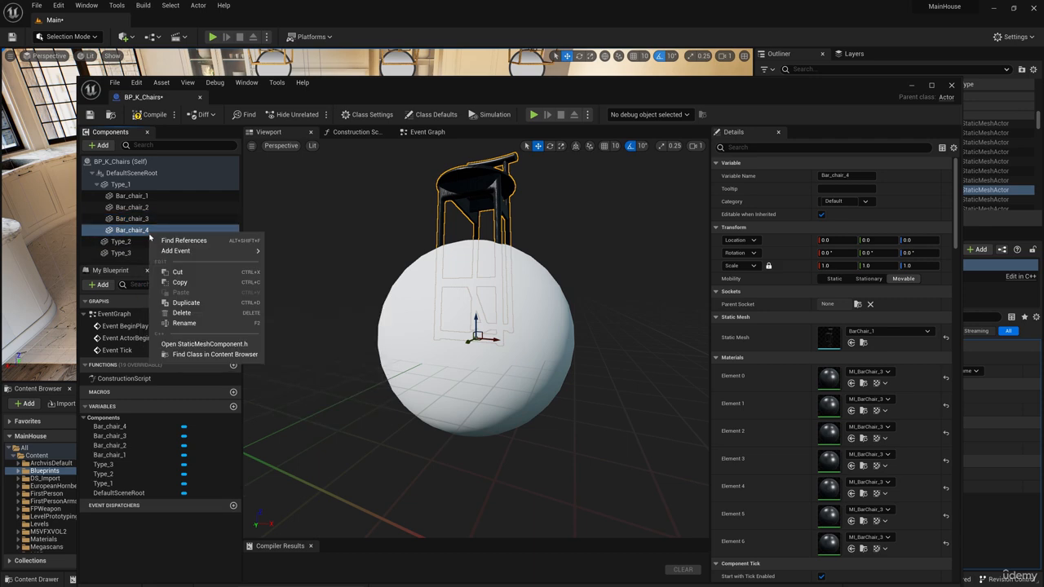
{"action": "left_click", "coordinate": [167, 301]}
Space the five bar chairs out in a row along the X axis, with Bar_chair_2 at about X 84.6, and compile the Blueprint
{"action": "left_click", "coordinate": [144, 231]}
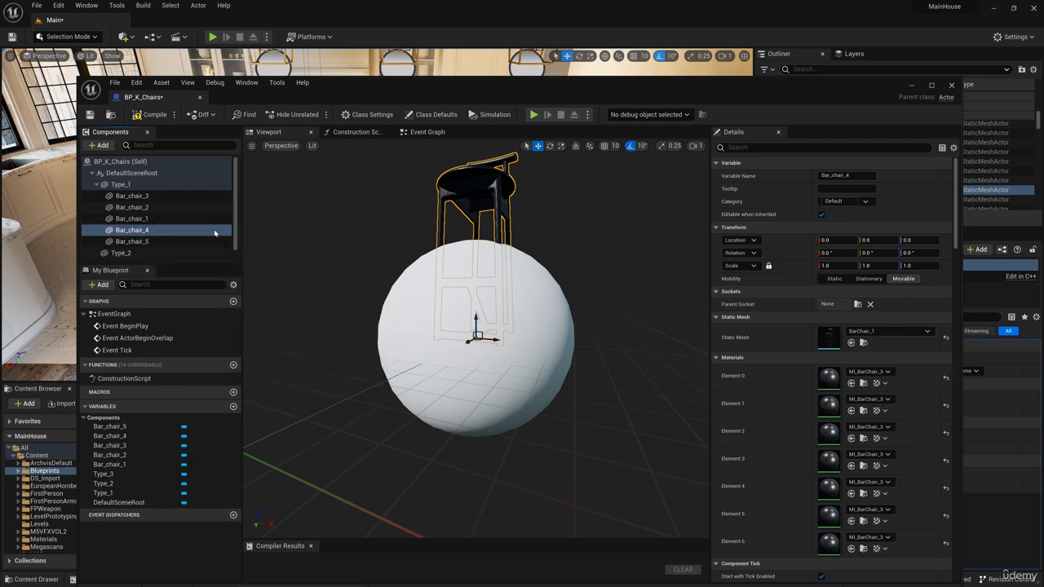
{"action": "mouse_move", "coordinate": [419, 268]}
{"action": "right_mouse_down"}
{"action": "mouse_move", "coordinate": [412, 367]}
{"action": "mouse_move", "coordinate": [424, 255]}
{"action": "right_mouse_up"}
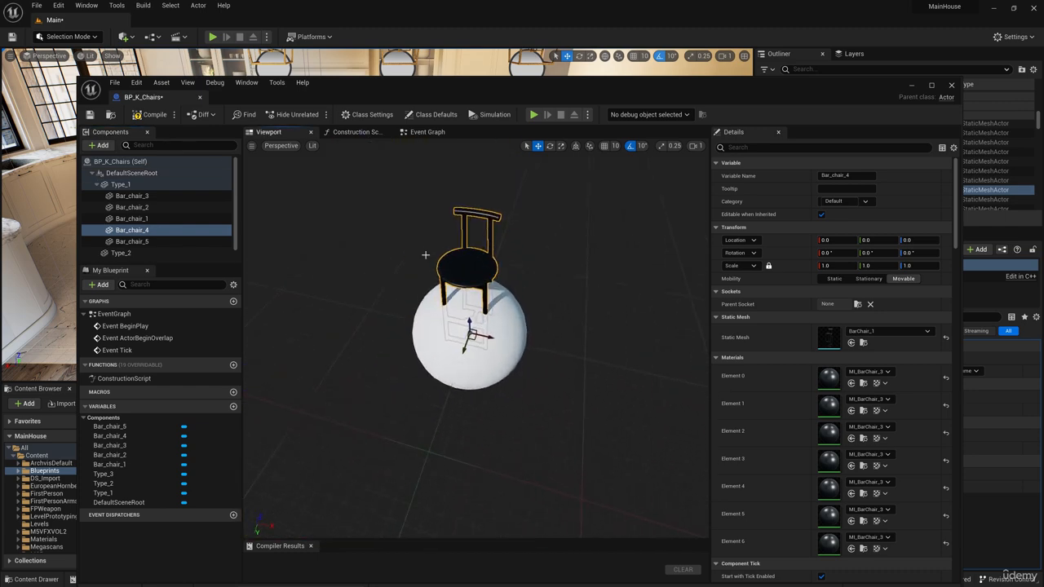
{"action": "left_click_drag", "start_coordinate": [483, 334], "coordinate": [410, 307]}
{"action": "left_click", "coordinate": [465, 260]}
{"action": "left_click", "coordinate": [504, 317]}
{"action": "left_click", "coordinate": [479, 322]}
{"action": "left_click_drag", "start_coordinate": [488, 336], "coordinate": [586, 355]}
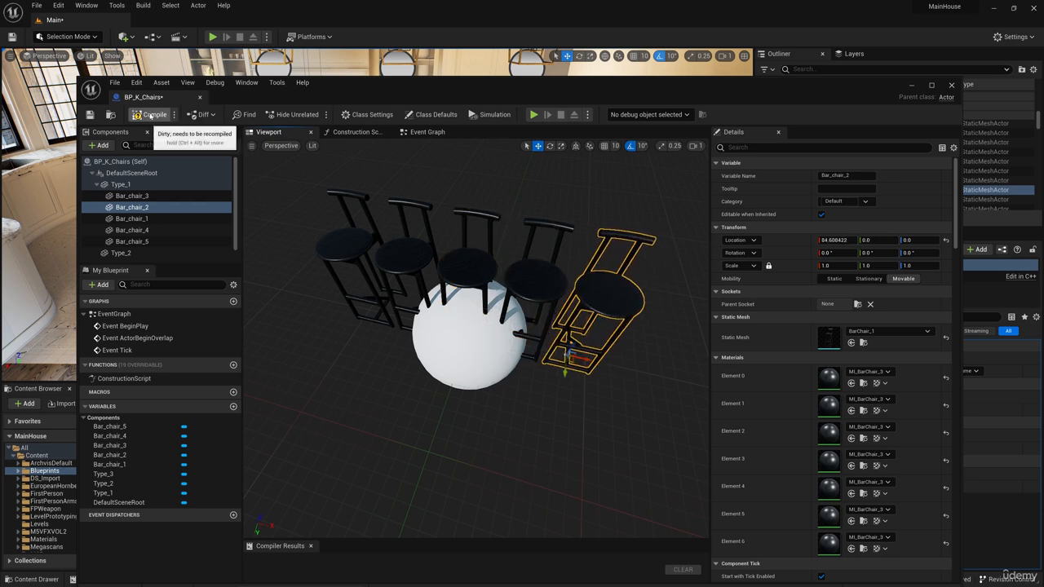
{"action": "left_click", "coordinate": [151, 115]}
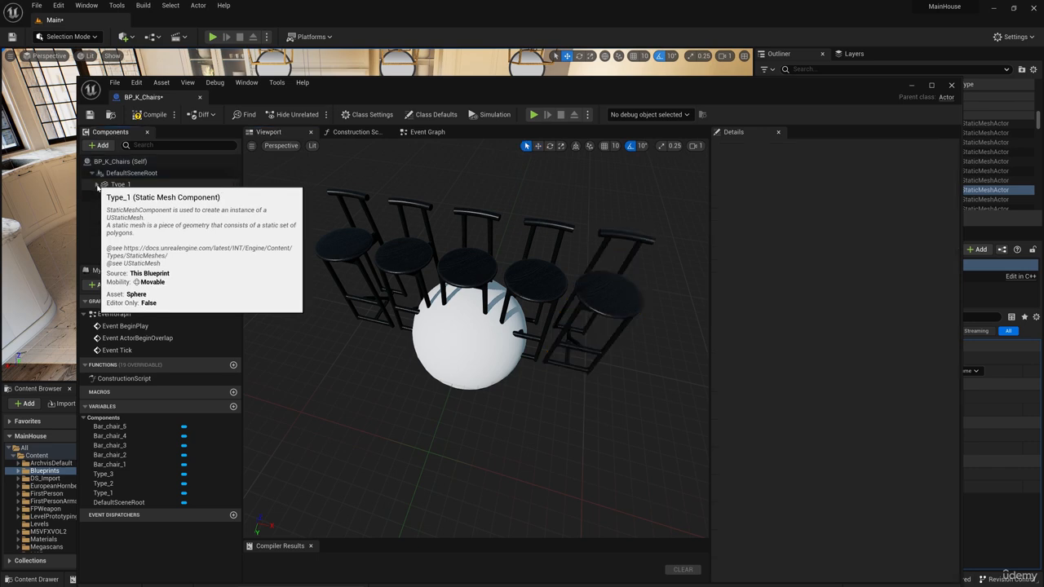
Add a Static Mesh component under Type_2 and name it Bar_chair_6
{"action": "left_click", "coordinate": [97, 186]}
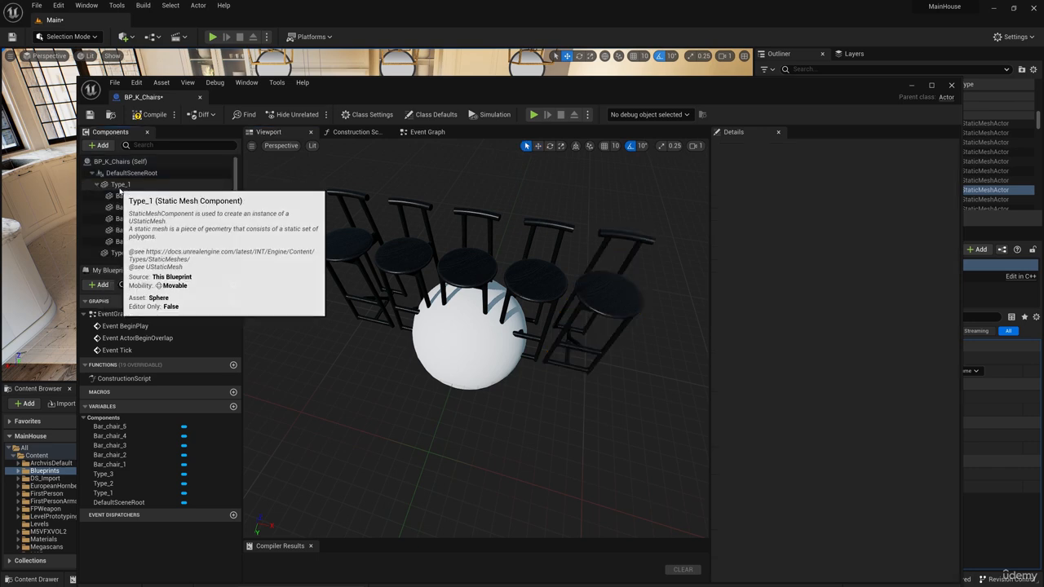
{"action": "left_click", "coordinate": [97, 185]}
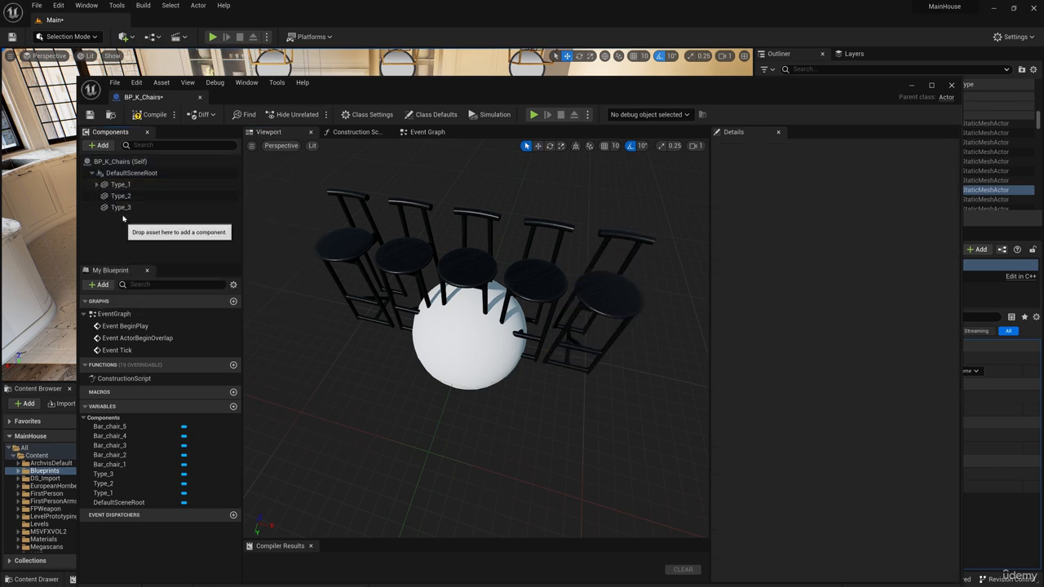
{"action": "left_click", "coordinate": [121, 197]}
{"action": "left_click", "coordinate": [101, 145]}
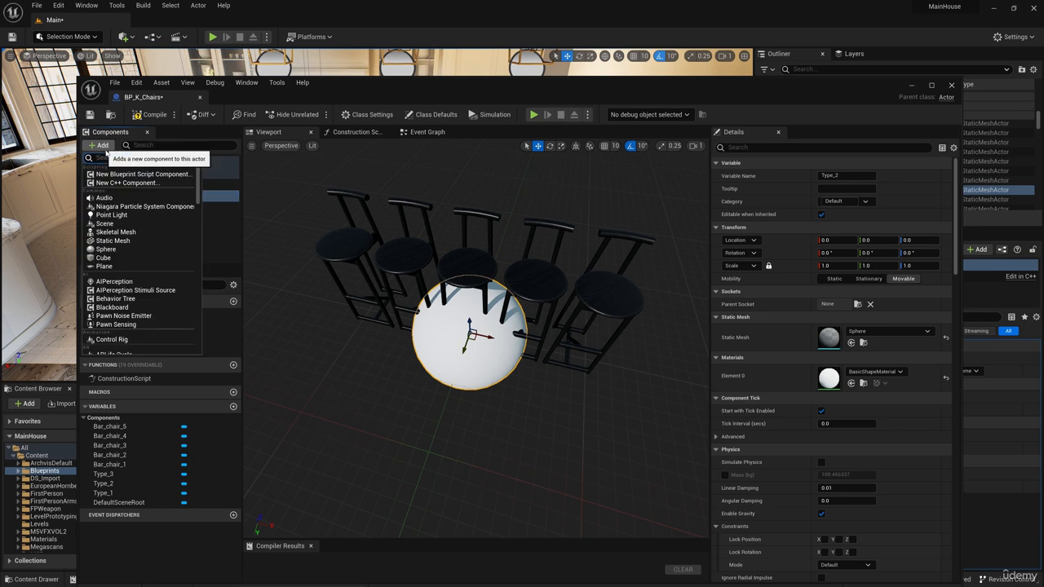
{"action": "left_click", "coordinate": [122, 240]}
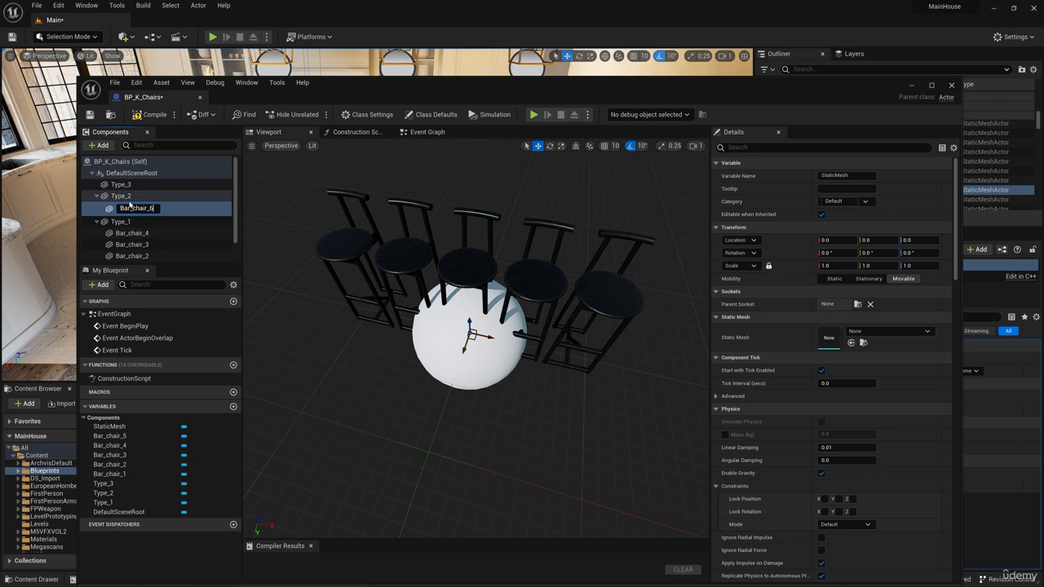
{"action": "key", "text": "Return"}
Assign the Bar_Chair_2 static mesh to Bar_chair_6, filtering the assets with "bar", and raise the chair to about Z 52.2
{"action": "left_click", "coordinate": [871, 331]}
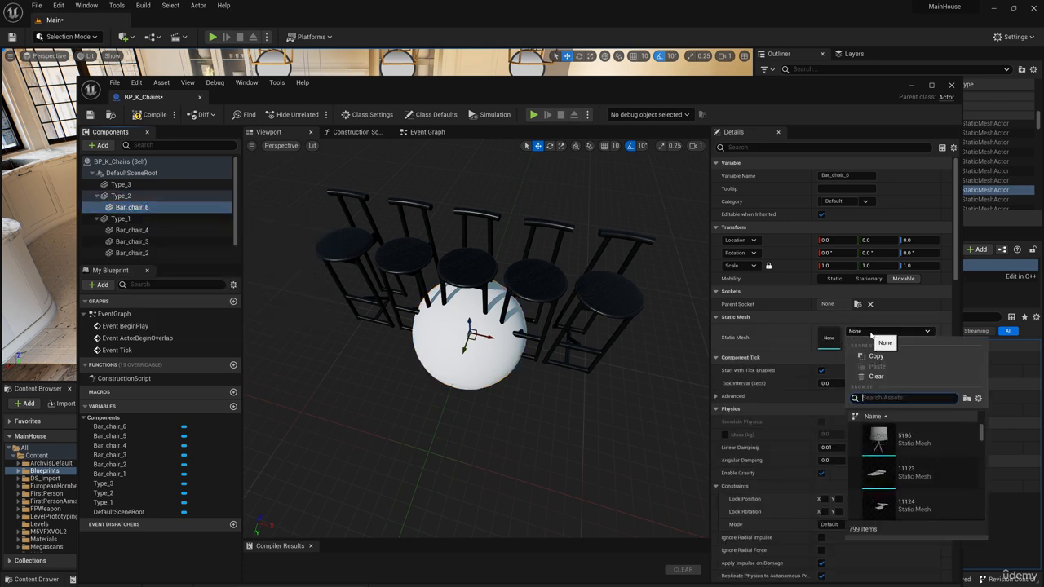
{"action": "key", "text": "BackSpace"}
{"action": "type", "text": "ba"}
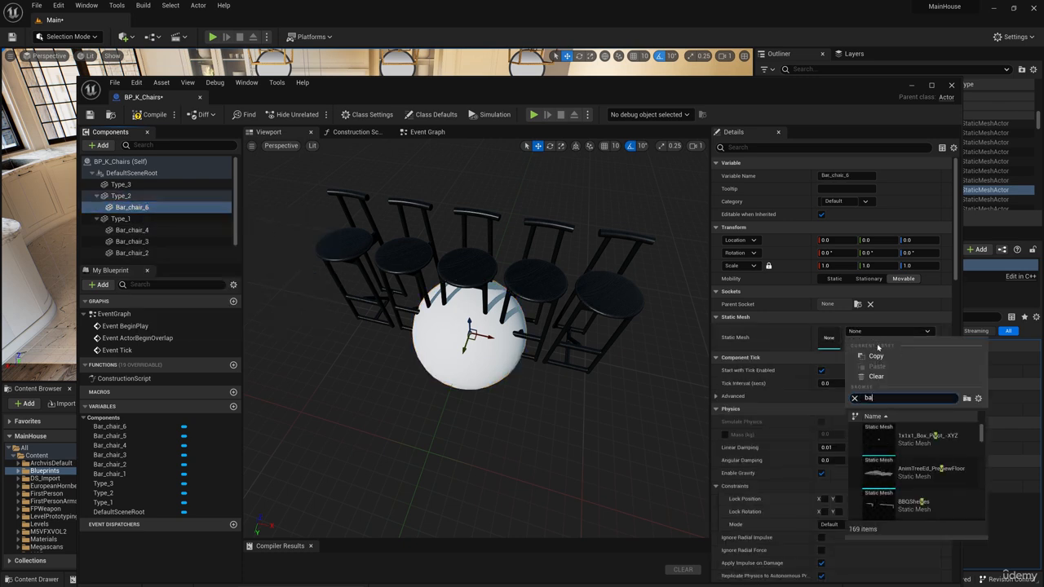
{"action": "type", "text": "r"}
{"action": "left_click", "coordinate": [933, 432]}
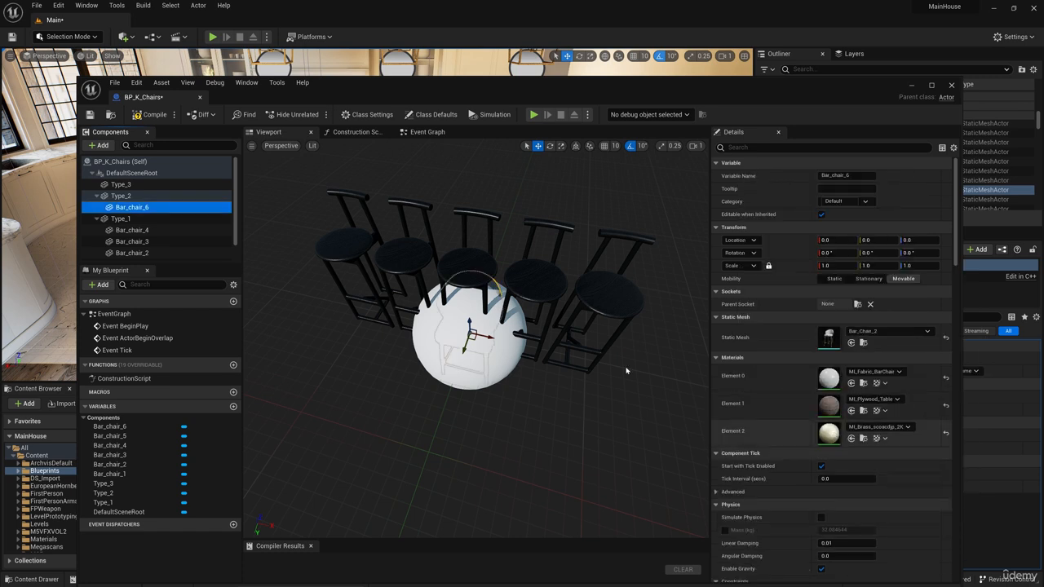
{"action": "left_click_drag", "start_coordinate": [467, 316], "coordinate": [459, 271]}
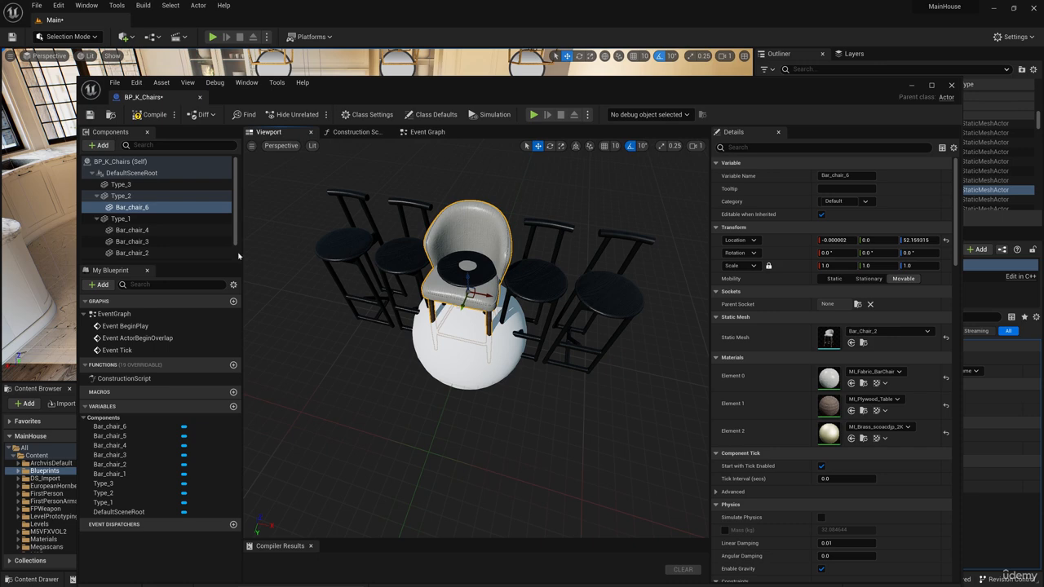
Duplicate Bar_chair_6 with its assigned mesh until Type_2 holds five bar chairs, keeping the default names of the copies
{"action": "right_click", "coordinate": [124, 211]}
{"action": "left_click", "coordinate": [138, 282]}
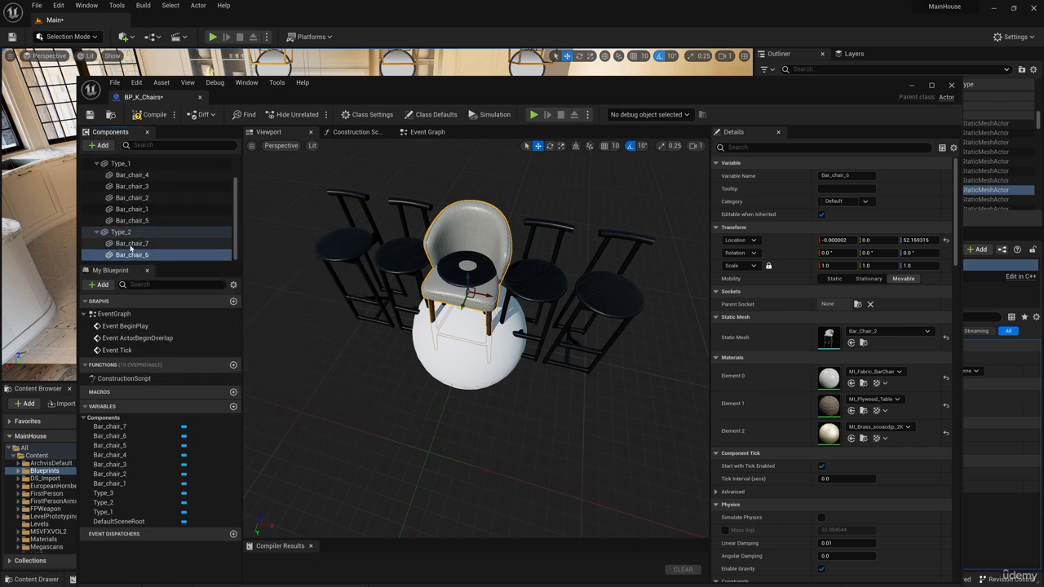
{"action": "right_click", "coordinate": [130, 245]}
{"action": "left_click", "coordinate": [147, 316]}
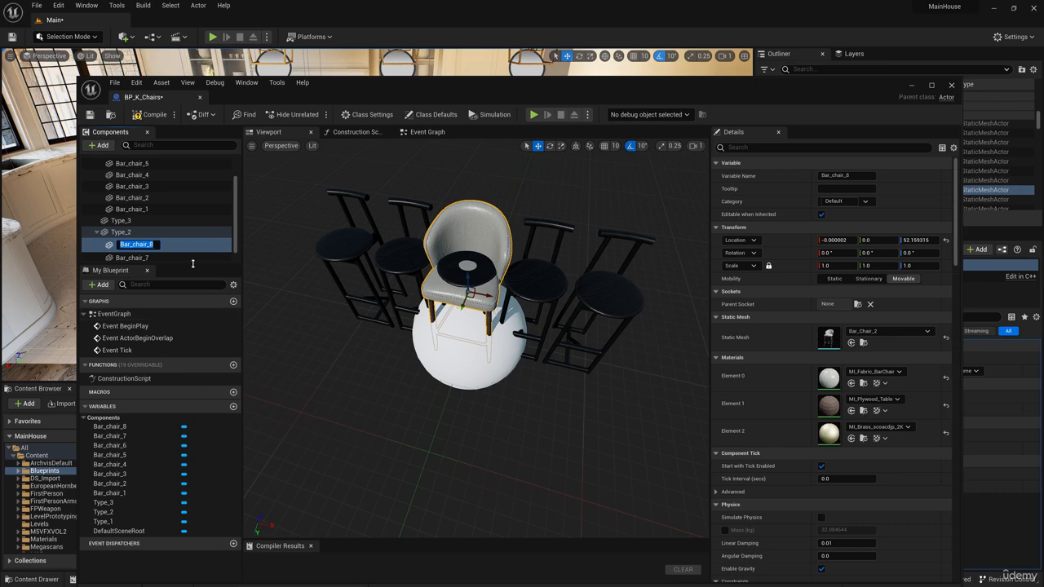
{"action": "key", "text": "Return"}
{"action": "right_click", "coordinate": [150, 234]}
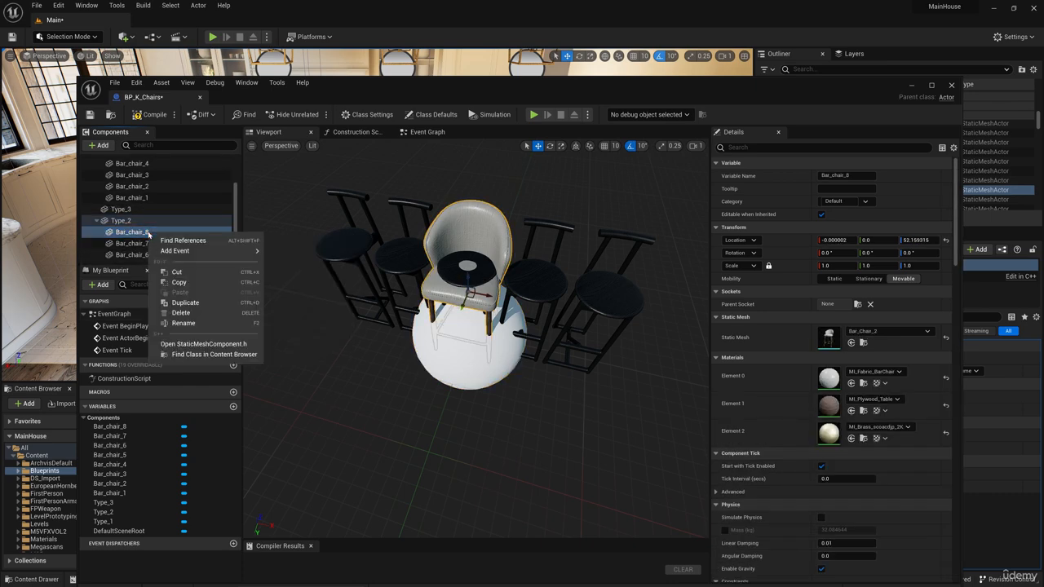
{"action": "left_click", "coordinate": [185, 303]}
{"action": "key", "text": "Return"}
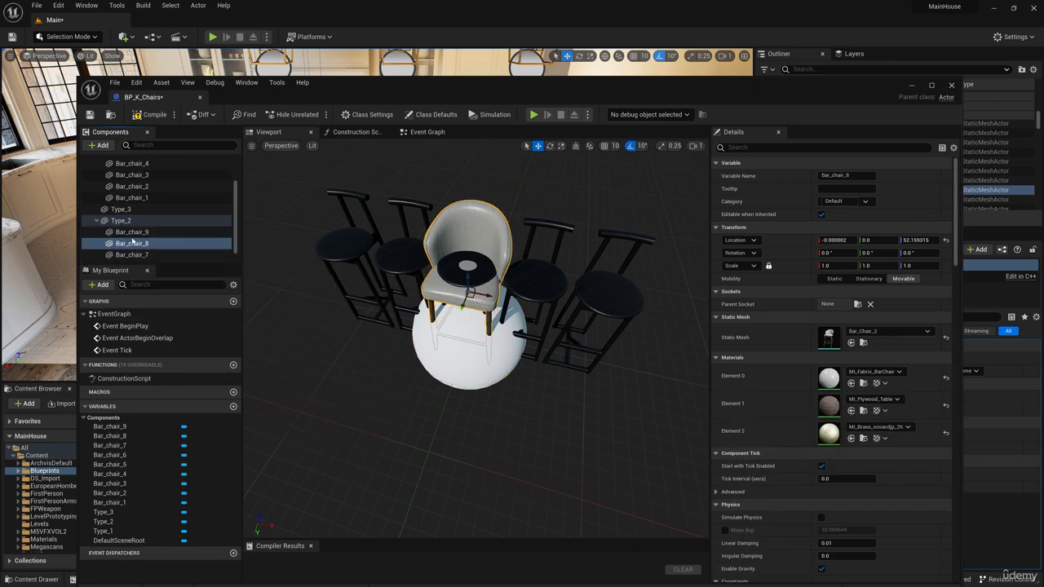
{"action": "right_click", "coordinate": [132, 234]}
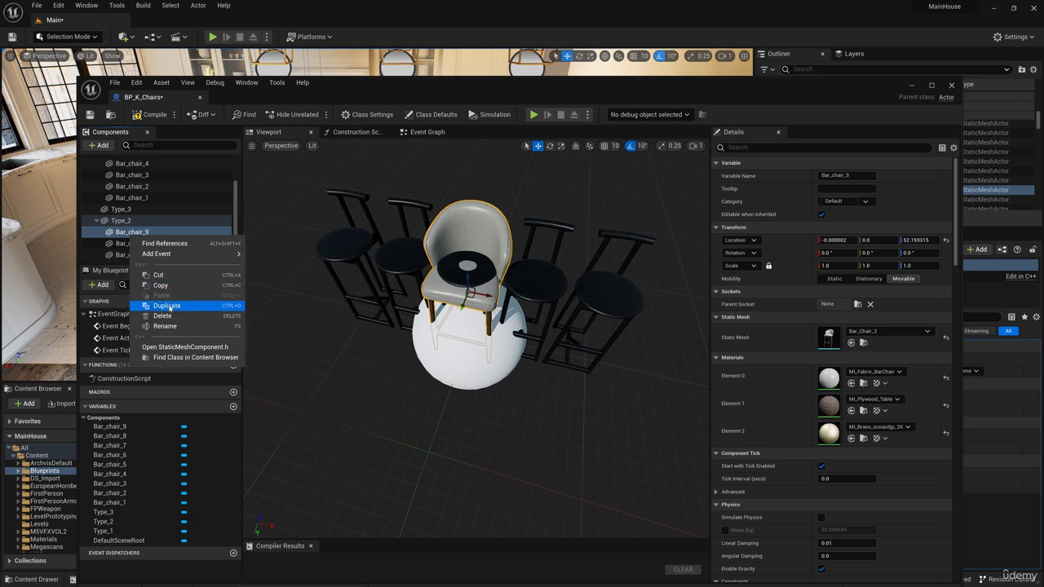
{"action": "left_click", "coordinate": [167, 305]}
{"action": "key", "text": "Return"}
Space the five Type_2 chairs out in a row along the X axis, with Bar_chair_9 at about X 49.3 and Bar_chair_8 at about X 100.7
{"action": "left_click", "coordinate": [179, 245]}
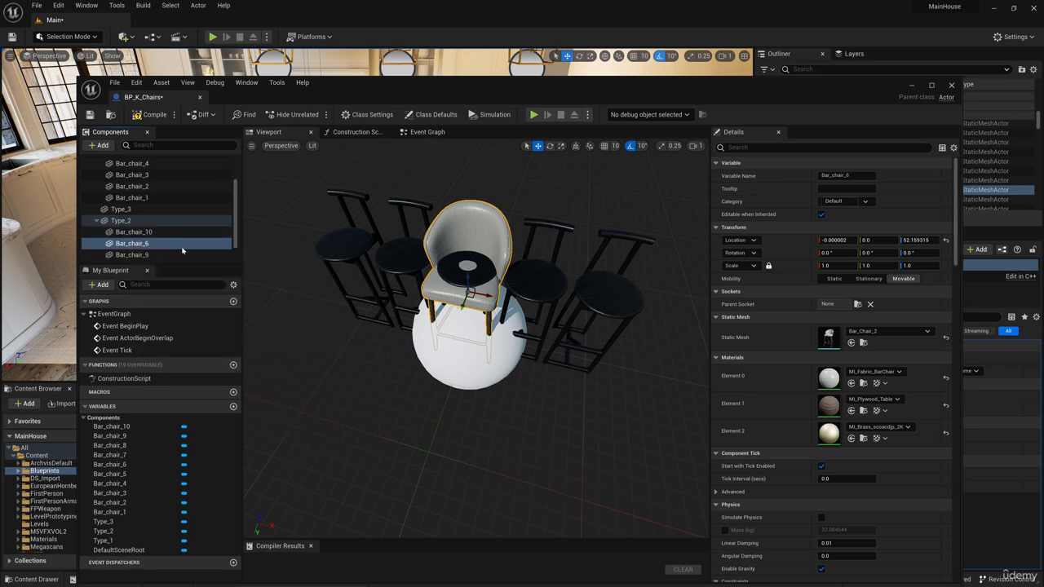
{"action": "left_click_drag", "start_coordinate": [484, 295], "coordinate": [416, 284], "text": "alt"}
{"action": "left_click", "coordinate": [480, 299]}
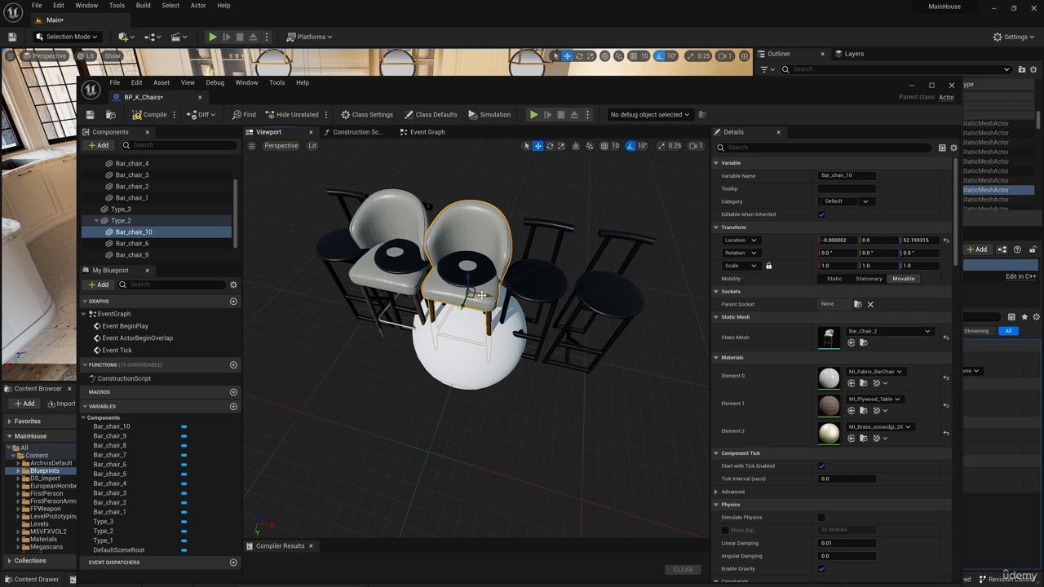
{"action": "left_click_drag", "start_coordinate": [481, 295], "coordinate": [345, 277], "text": "alt"}
{"action": "left_click", "coordinate": [466, 300]}
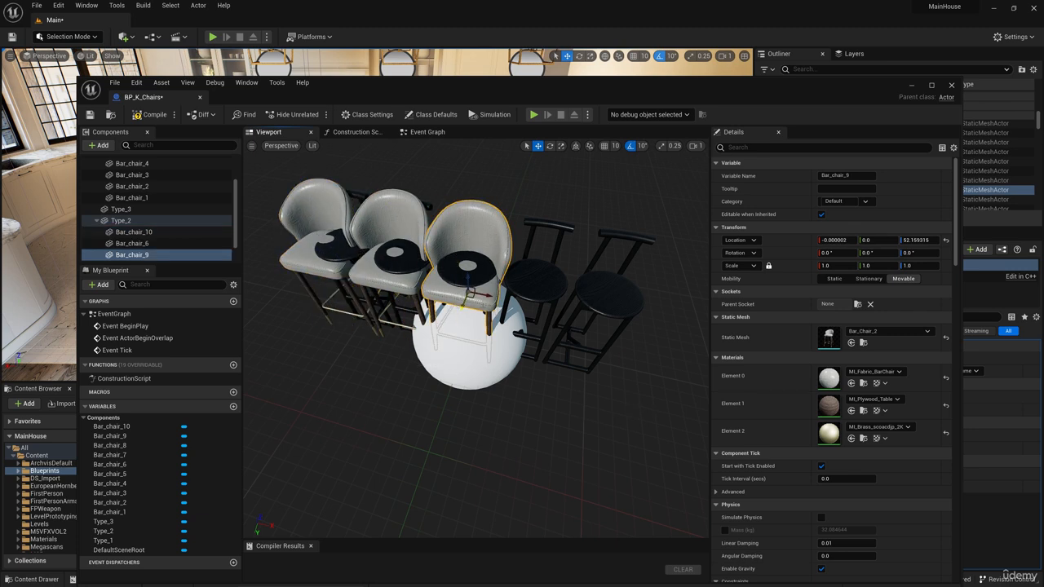
{"action": "left_click_drag", "start_coordinate": [483, 295], "coordinate": [555, 308], "text": "alt"}
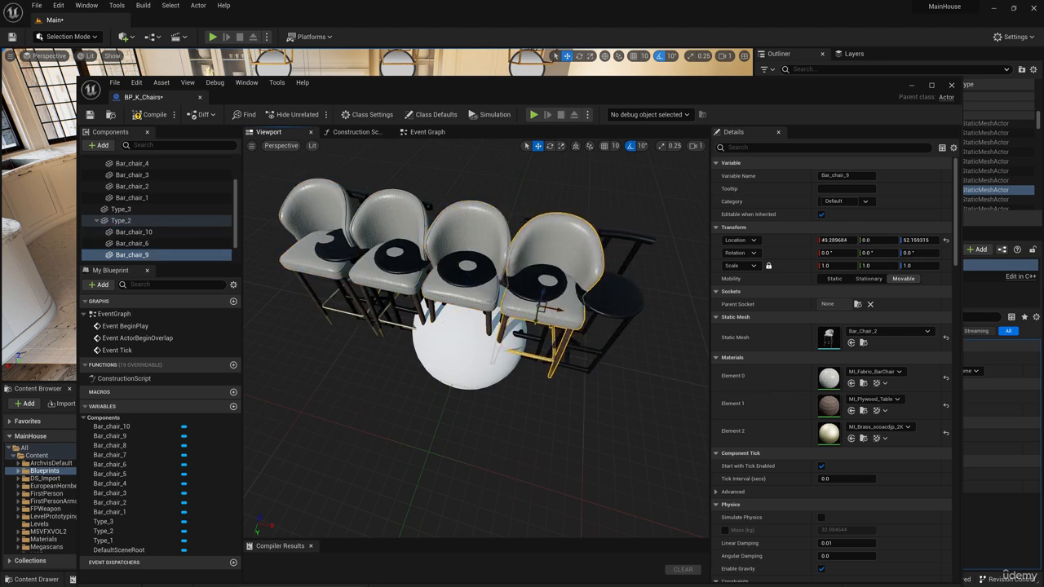
{"action": "left_click", "coordinate": [471, 295]}
{"action": "left_click_drag", "start_coordinate": [485, 295], "coordinate": [625, 302], "text": "alt"}
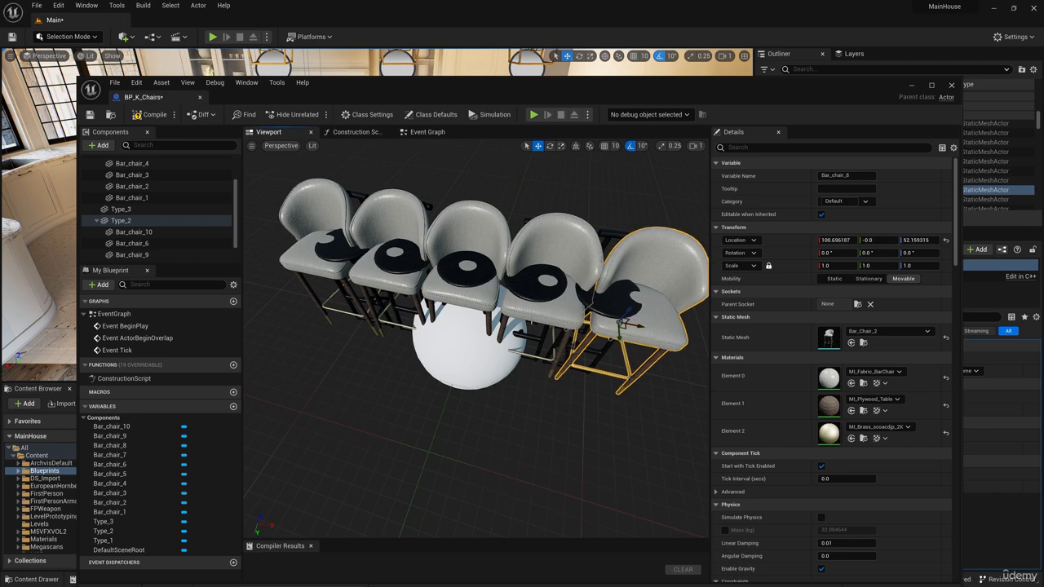
Collapse Type_1 and Type_2 in the component tree, and add a Static Mesh component named Bar_chair_11 under Type_3
{"action": "scroll", "coordinate": [431, 321], "scroll_direction": "down", "scroll_amount": 3}
{"action": "scroll", "coordinate": [144, 232], "scroll_direction": "up", "scroll_amount": 2}
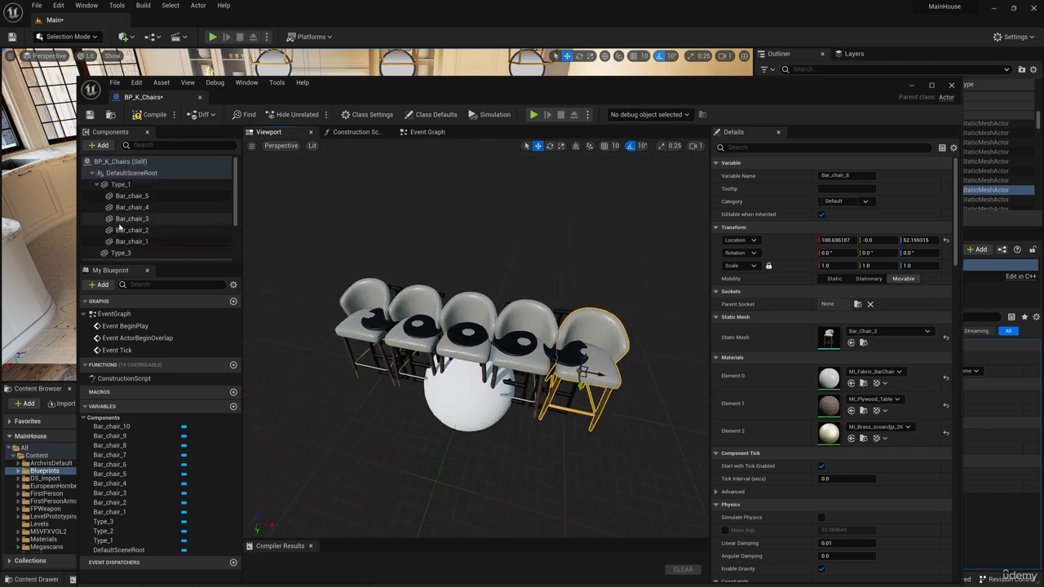
{"action": "left_click", "coordinate": [96, 184]}
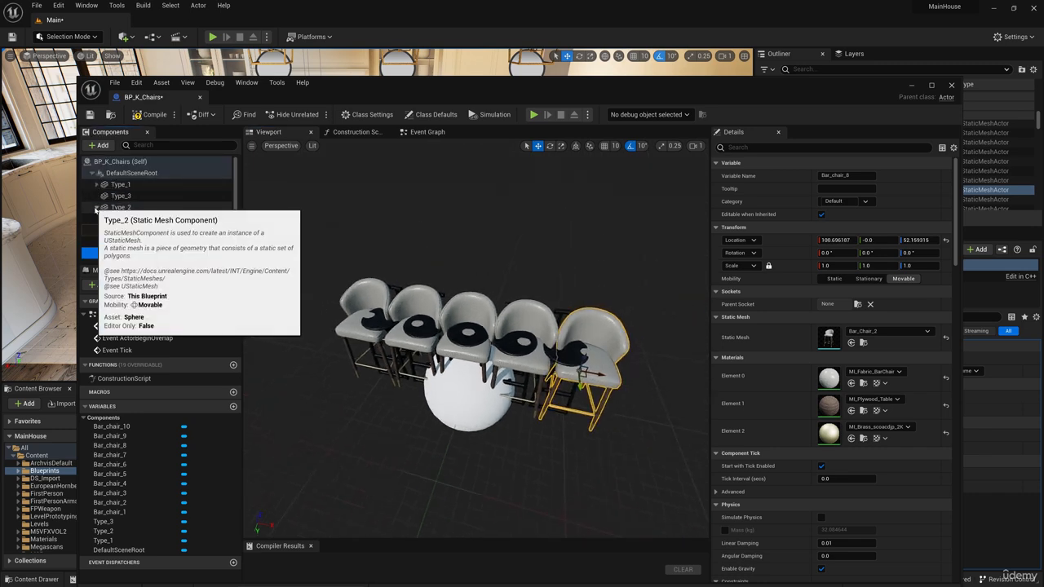
{"action": "left_click", "coordinate": [97, 207]}
{"action": "left_click", "coordinate": [120, 196]}
{"action": "left_click", "coordinate": [101, 145]}
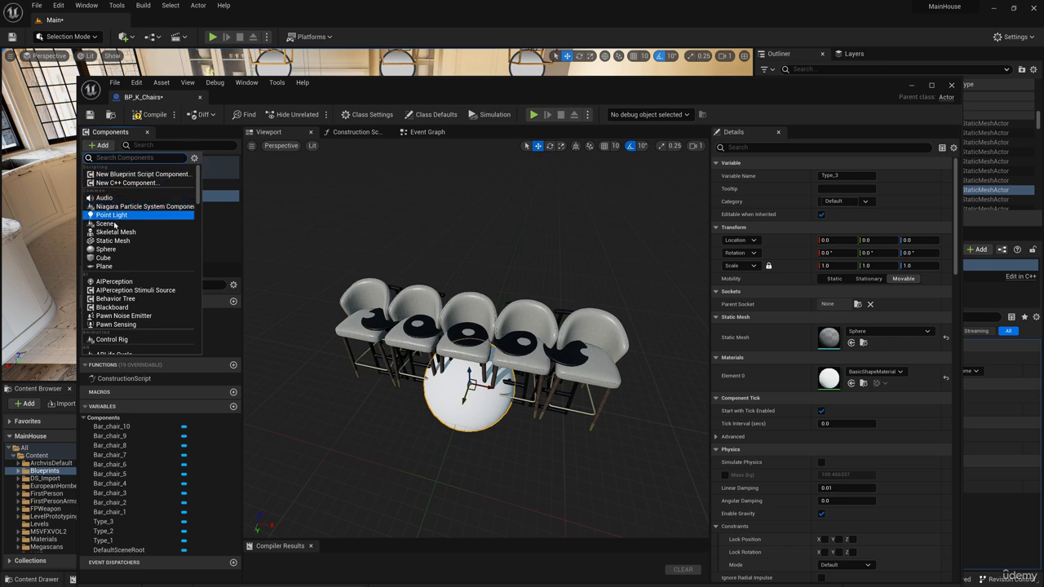
{"action": "left_click", "coordinate": [147, 241]}
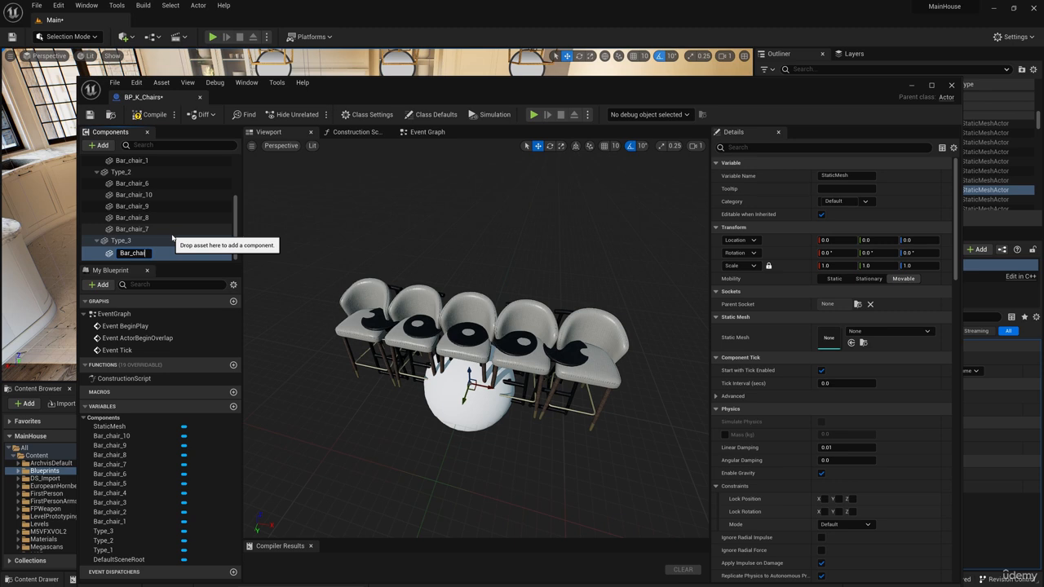
{"action": "type", "text": "Bar_chair_11"}
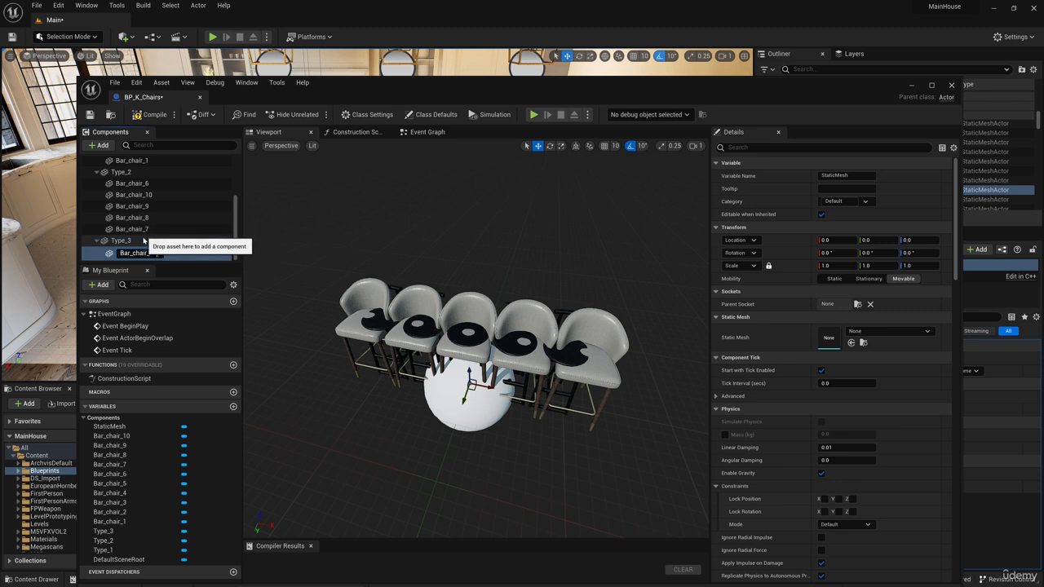
{"action": "key", "text": "Return"}
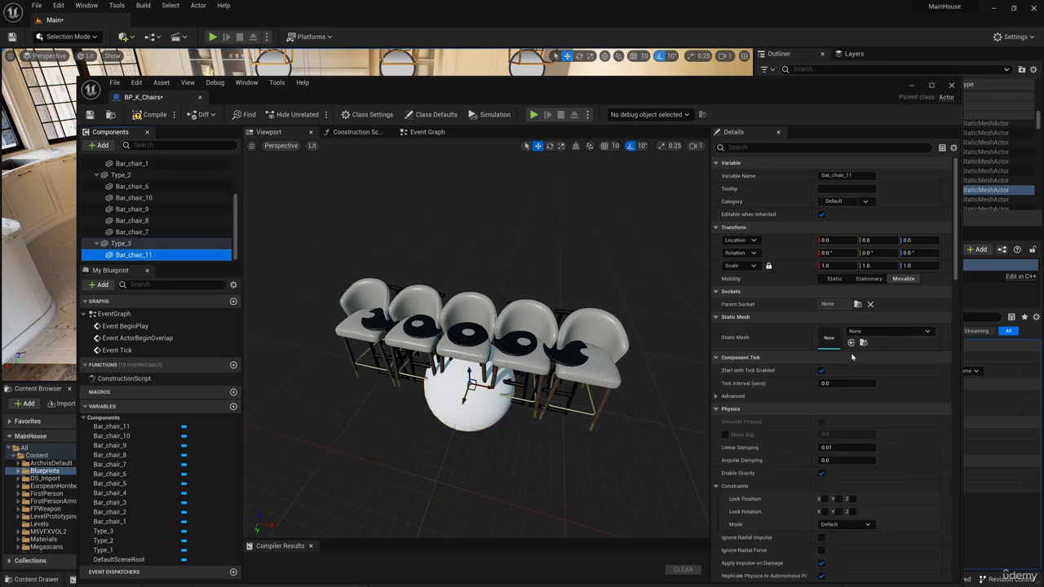
Assign the Bar_Chair_3 static mesh to Bar_chair_11, filtering the assets with "bar"
{"action": "left_click", "coordinate": [887, 331]}
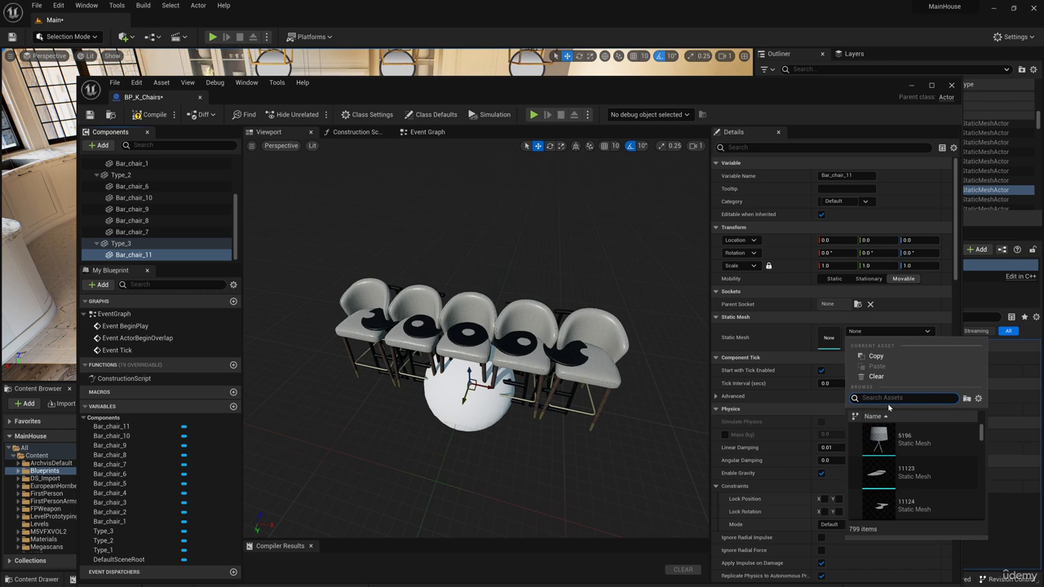
{"action": "type", "text": "bar"}
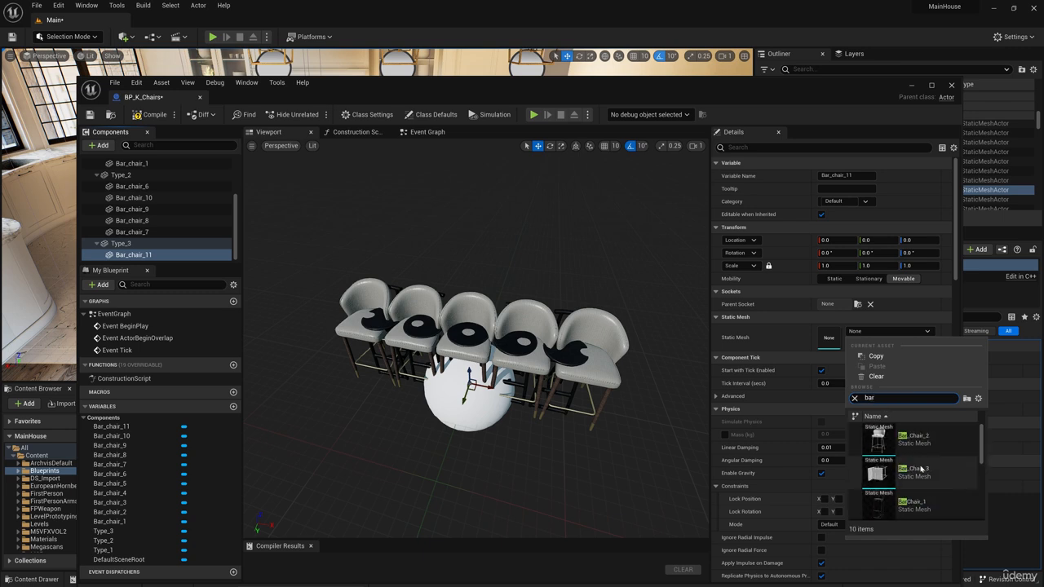
{"action": "left_click", "coordinate": [921, 469]}
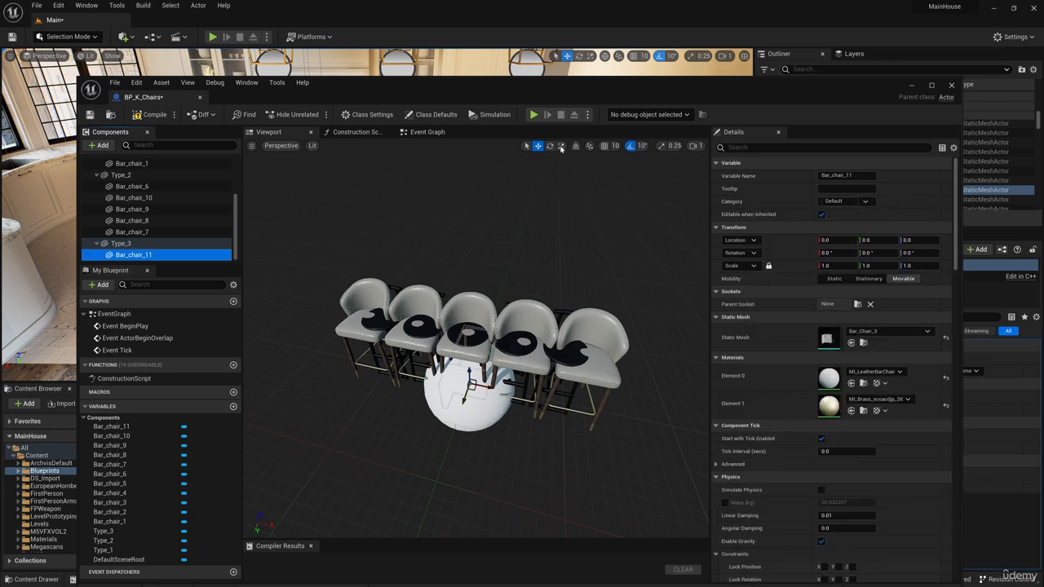
Rotate Bar_chair_11 upright to -90° on X and 90° on Z, and raise it to about Z 74.6
{"action": "key", "text": "e"}
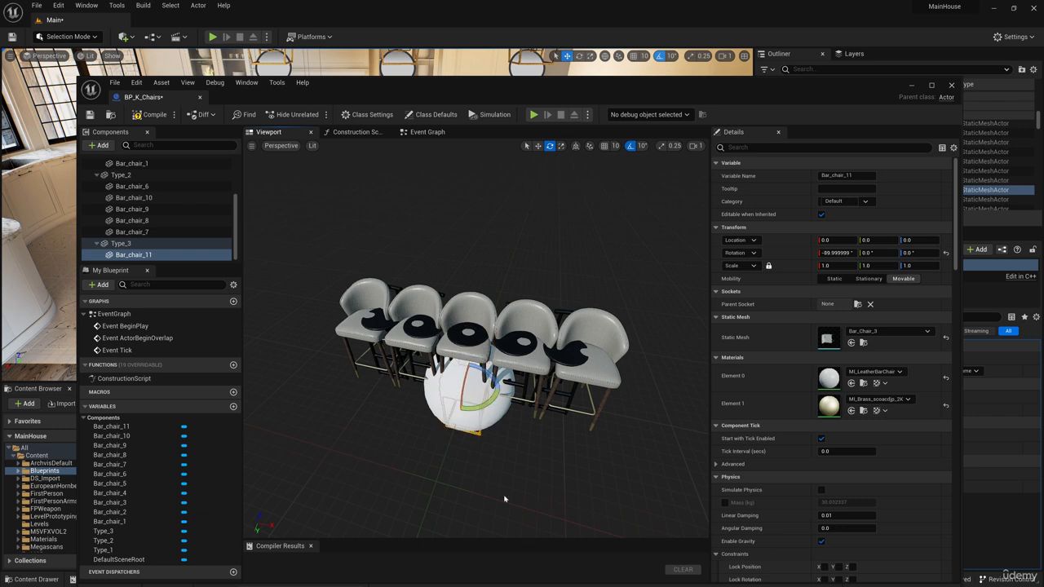
{"action": "mouse_move", "coordinate": [479, 399]}
{"action": "left_mouse_down"}
{"action": "mouse_move", "coordinate": [497, 408]}
{"action": "mouse_move", "coordinate": [491, 401]}
{"action": "left_mouse_up"}
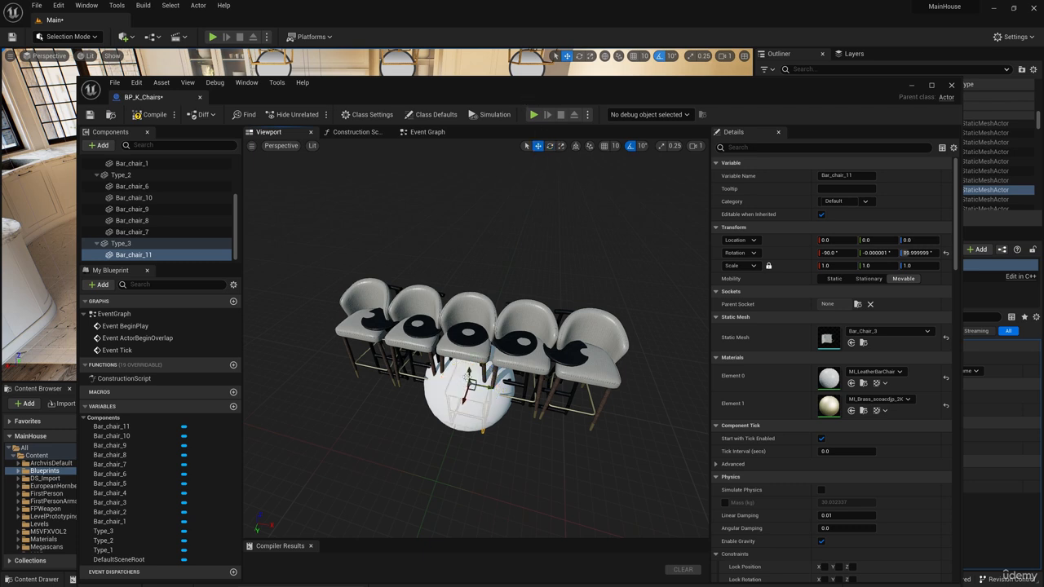
{"action": "left_click_drag", "start_coordinate": [472, 374], "coordinate": [466, 341]}
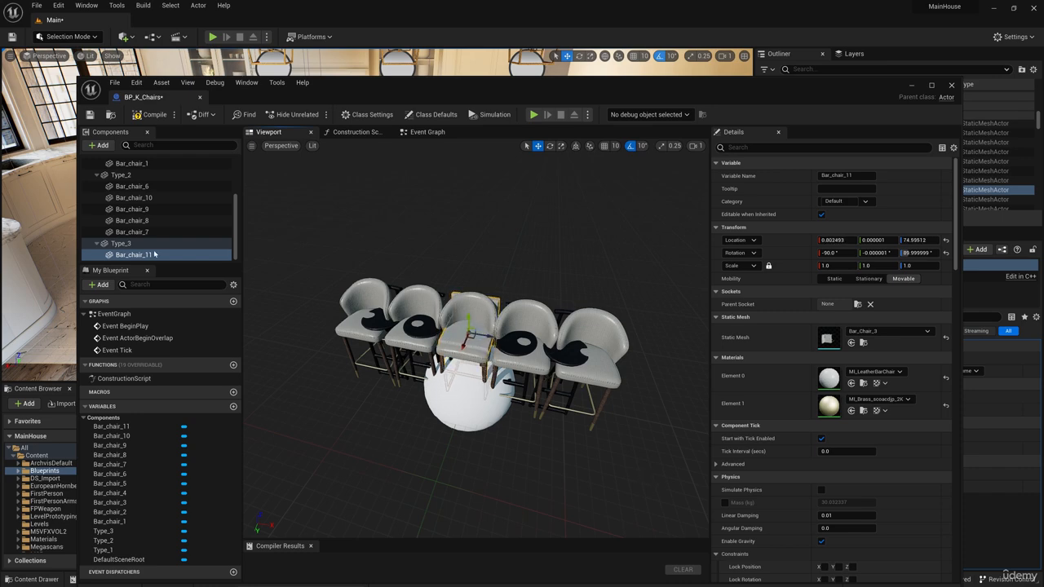
Duplicate Bar_chair_11 under Type_3 four times, one copy after another, keeping the default names, so the group holds five chairs
{"action": "left_click_drag", "start_coordinate": [459, 400], "coordinate": [249, 400], "text": "alt"}
{"action": "mouse_move", "coordinate": [365, 364]}
{"action": "right_mouse_down"}
{"action": "mouse_move", "coordinate": [383, 359]}
{"action": "mouse_move", "coordinate": [366, 364]}
{"action": "right_mouse_up"}
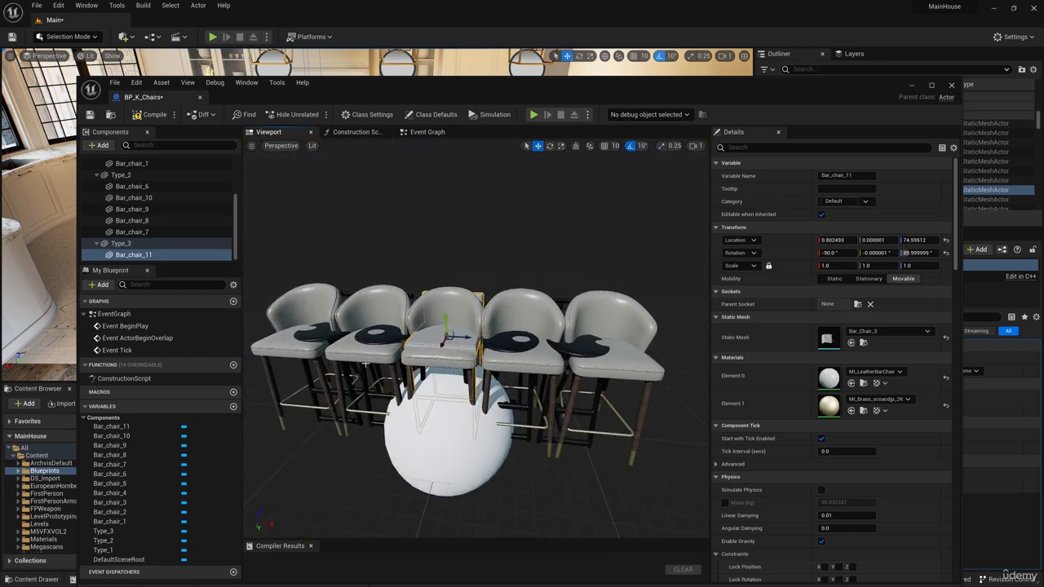
{"action": "right_click", "coordinate": [113, 257]}
{"action": "left_click", "coordinate": [158, 313]}
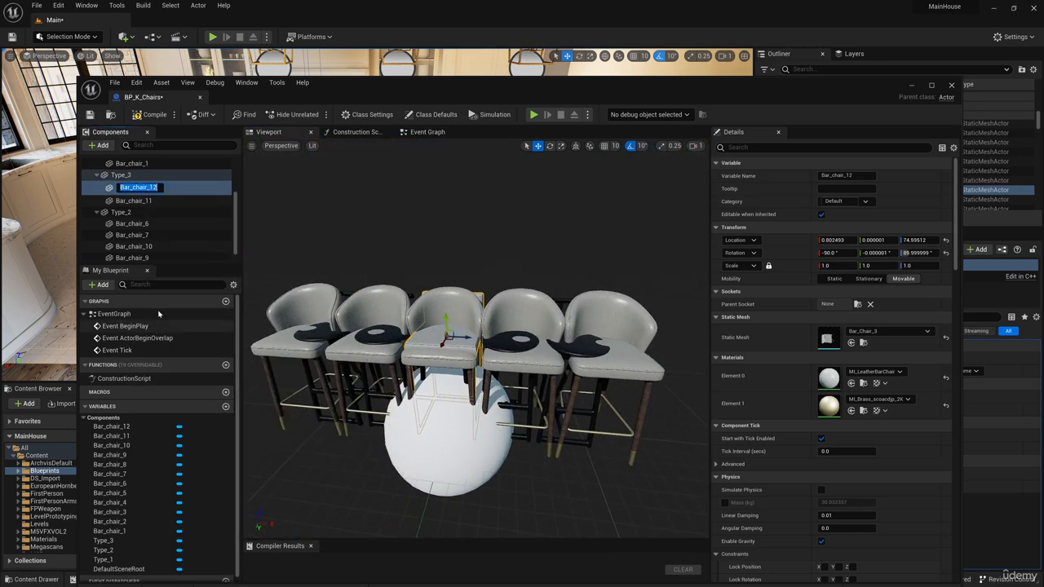
{"action": "right_click", "coordinate": [135, 198]}
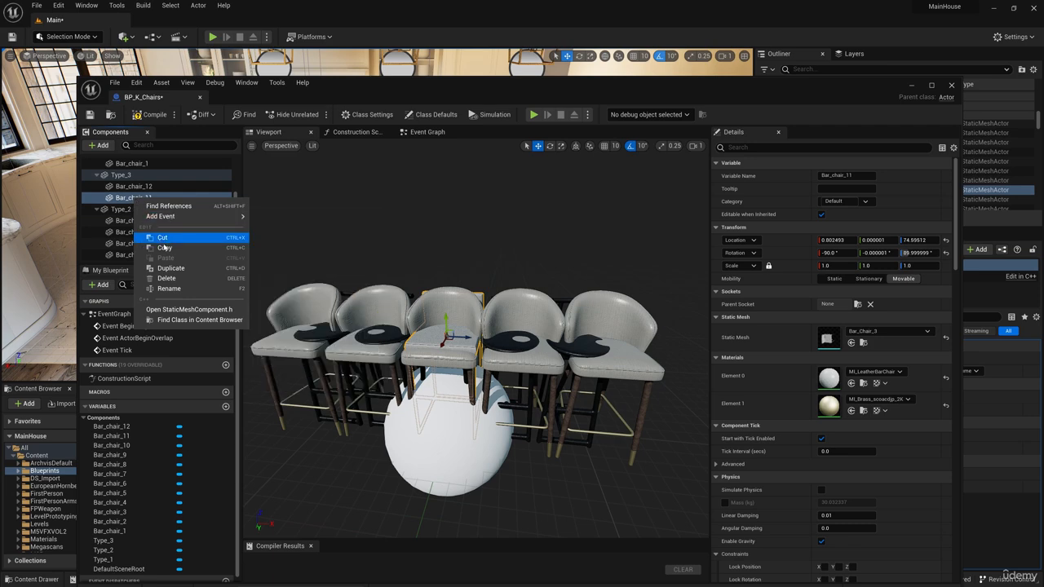
{"action": "left_click", "coordinate": [136, 187]}
{"action": "right_click", "coordinate": [137, 188]}
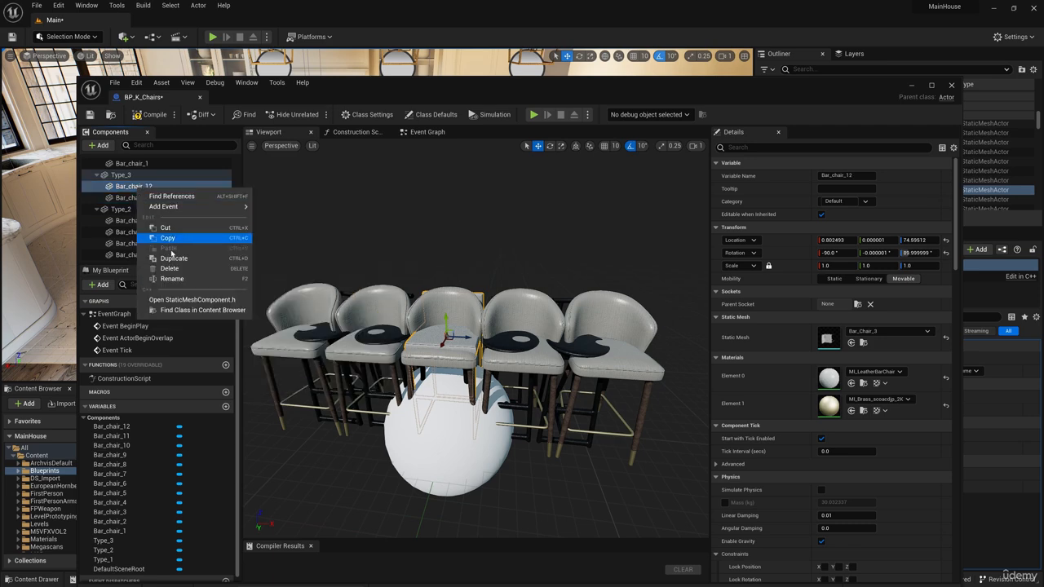
{"action": "left_click", "coordinate": [173, 257]}
{"action": "key", "text": "Return"}
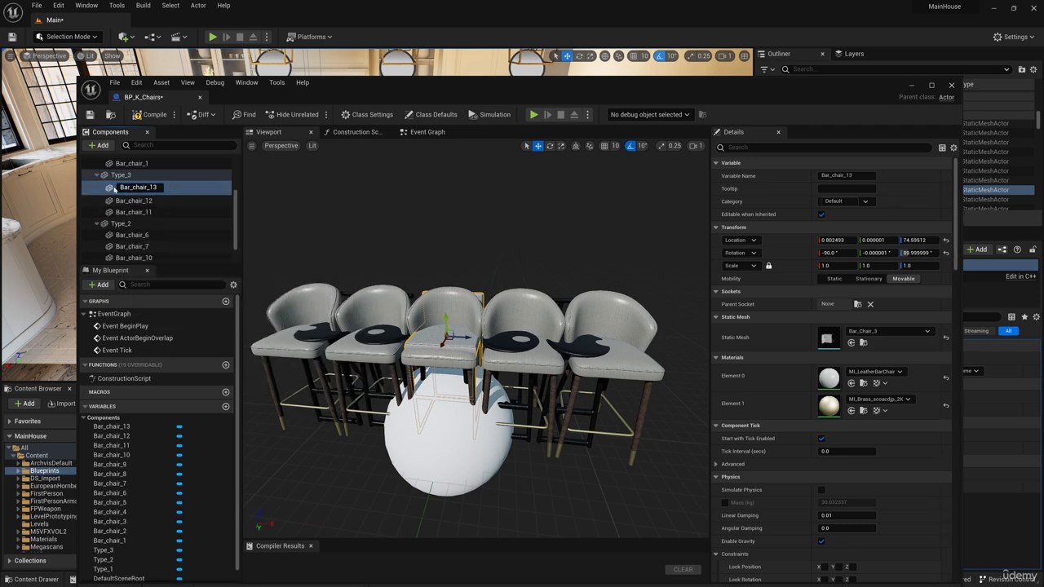
{"action": "right_click", "coordinate": [129, 189]}
{"action": "left_click", "coordinate": [167, 258]}
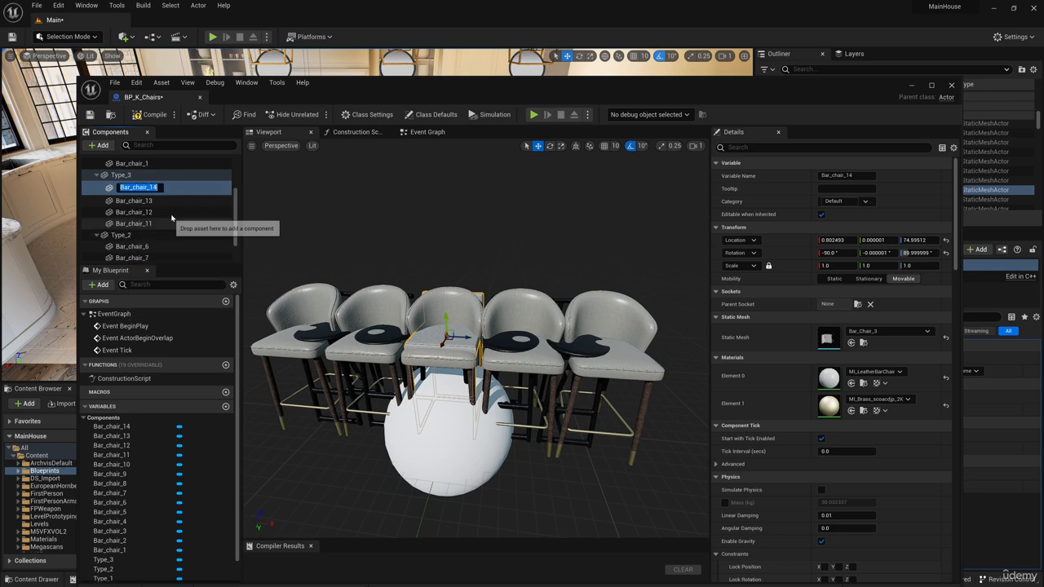
{"action": "key", "text": "Return"}
{"action": "right_click", "coordinate": [141, 190]}
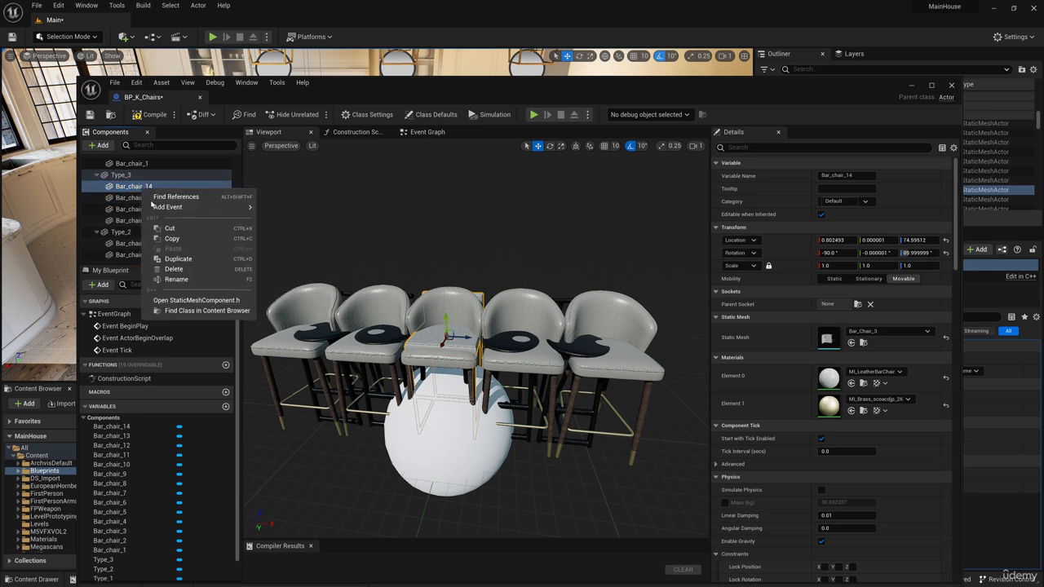
{"action": "left_click", "coordinate": [191, 261]}
{"action": "key", "text": "Return"}
Space the five Type_3 chairs out in a row along the X axis, with Bar_chair_14 at about X 49.8 and Bar_chair_13 at about X 100.5
{"action": "double_click", "coordinate": [151, 221]}
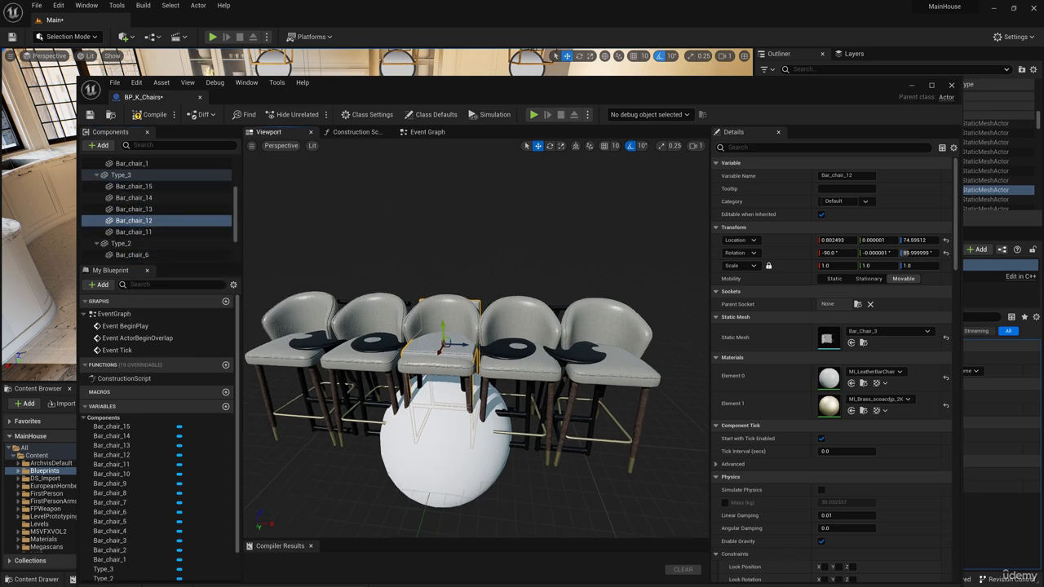
{"action": "right_click_drag", "start_coordinate": [475, 338], "coordinate": [458, 349]}
{"action": "left_click_drag", "start_coordinate": [491, 339], "coordinate": [367, 326]}
{"action": "left_click", "coordinate": [470, 339]}
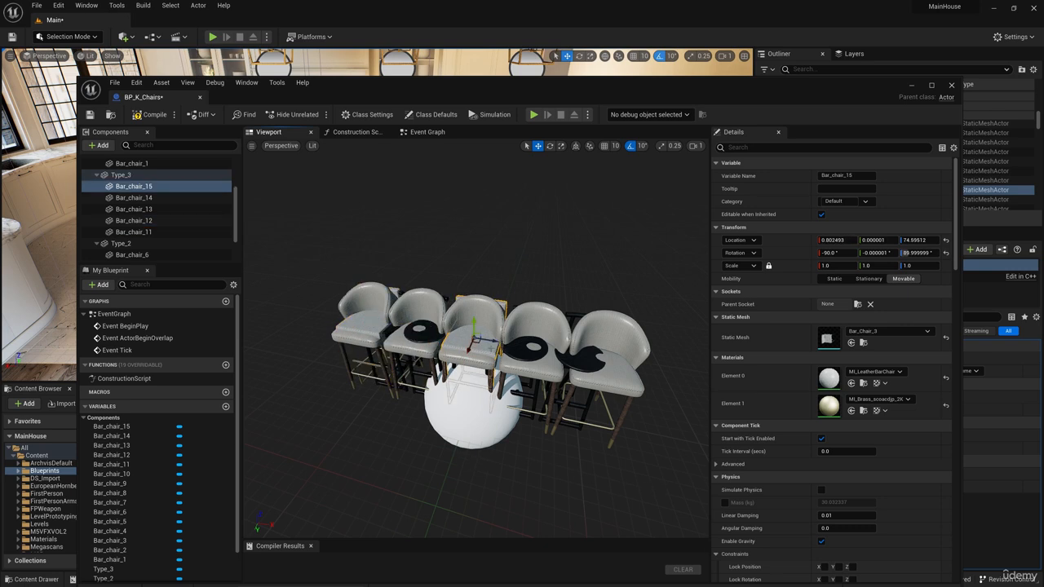
{"action": "left_click_drag", "start_coordinate": [488, 343], "coordinate": [548, 353]}
{"action": "left_click", "coordinate": [475, 336]}
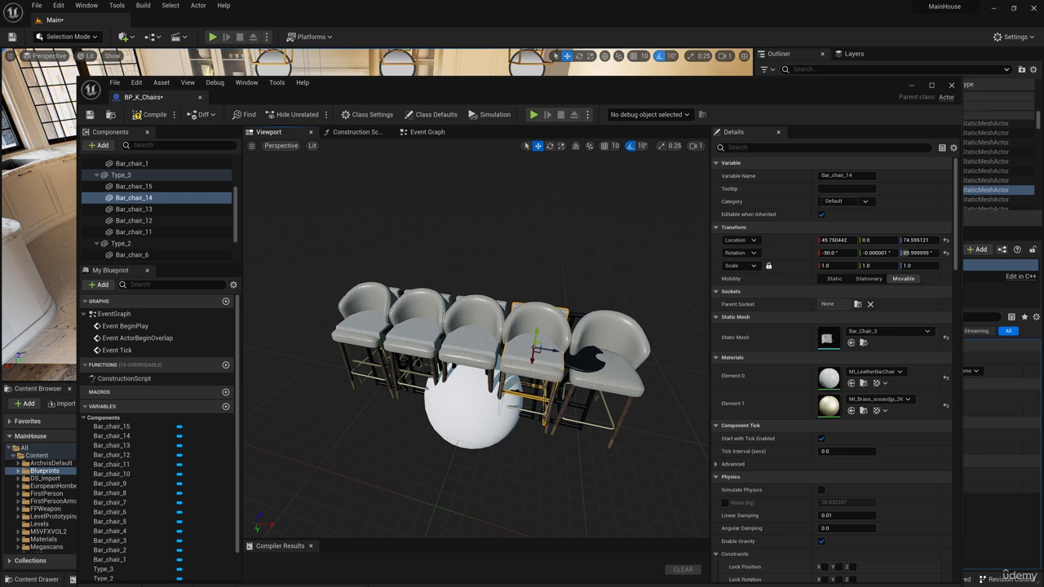
{"action": "left_click", "coordinate": [475, 337]}
{"action": "left_click_drag", "start_coordinate": [482, 342], "coordinate": [634, 364]}
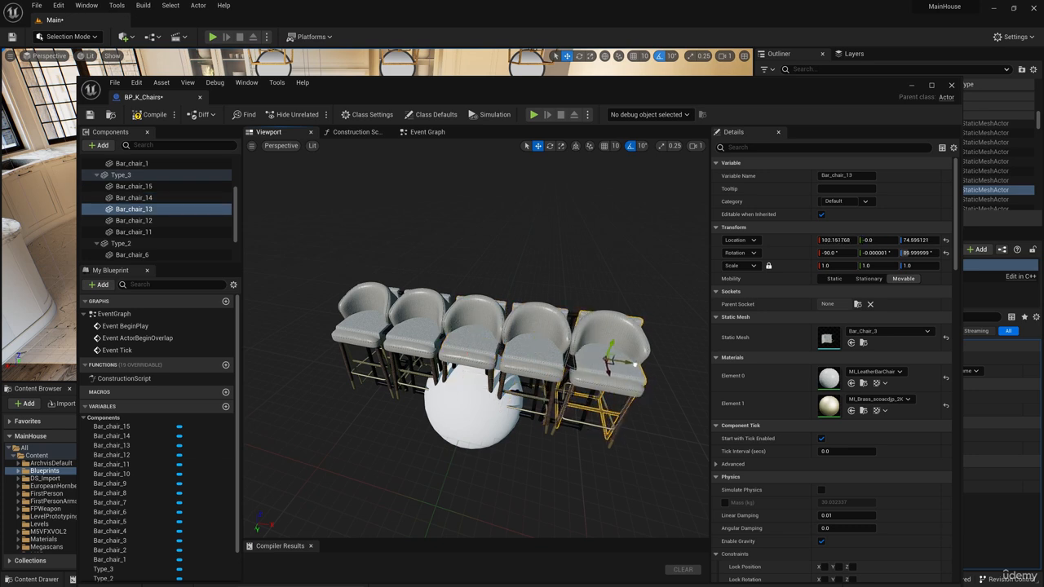
{"action": "right_click_drag", "start_coordinate": [632, 363], "coordinate": [631, 323]}
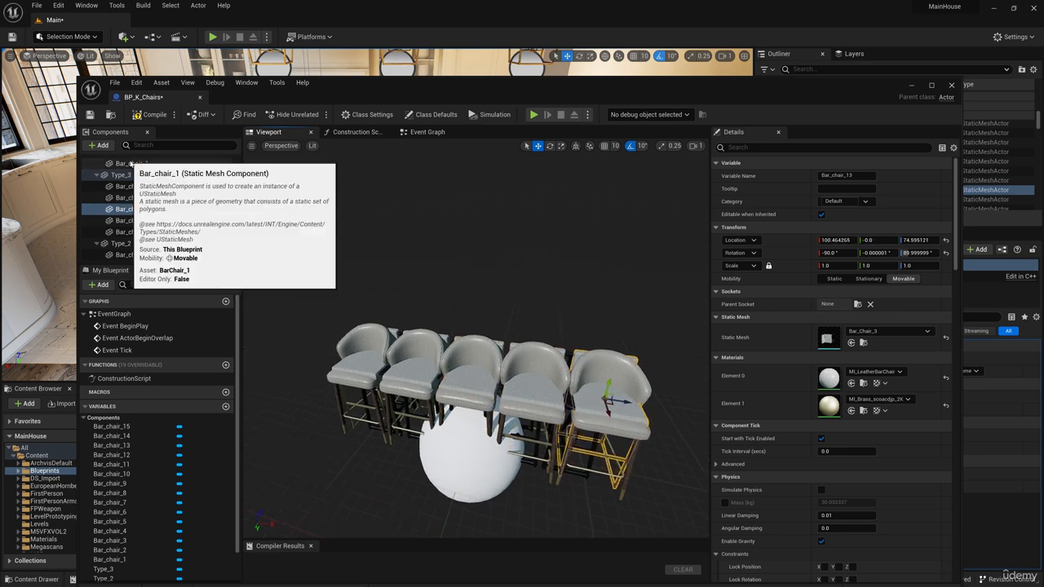
{"action": "right_click_drag", "start_coordinate": [475, 359], "coordinate": [481, 328]}
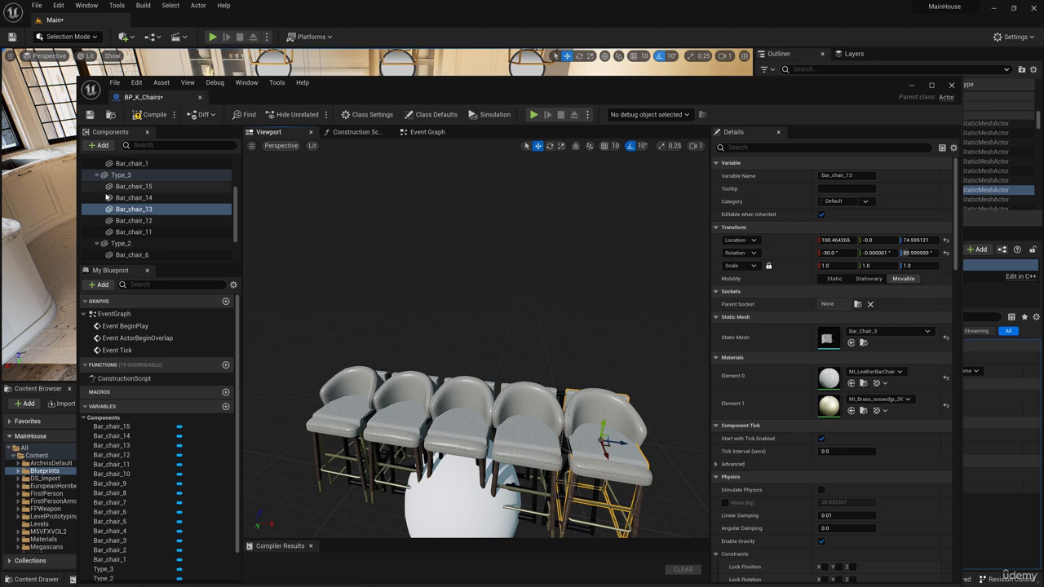
Collapse the three Type groups in the component tree, then compile the Blueprint and close its editor
{"action": "scroll", "coordinate": [111, 205], "scroll_direction": "up", "scroll_amount": 3}
{"action": "left_click", "coordinate": [96, 184]}
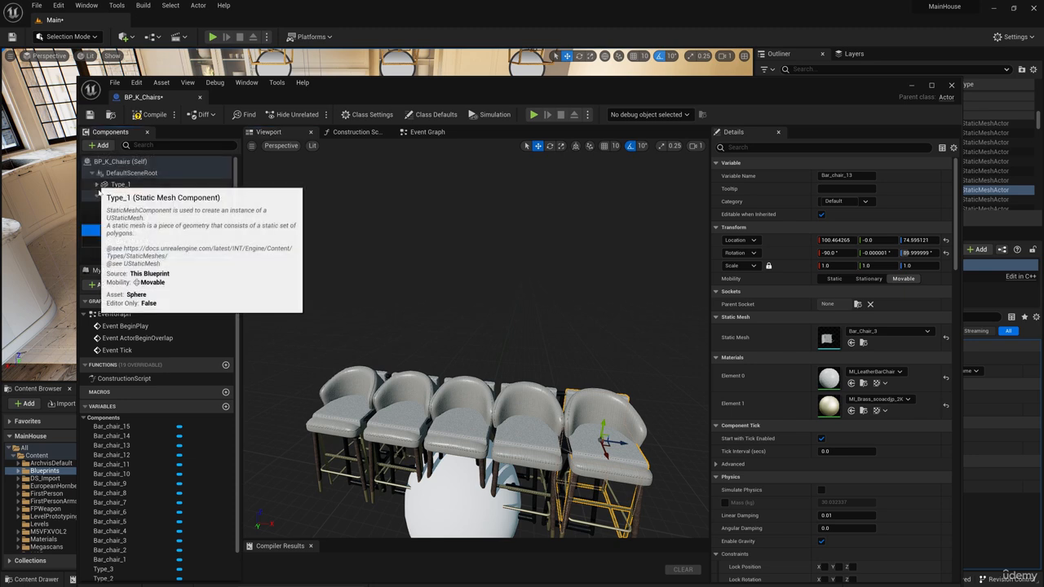
{"action": "left_click", "coordinate": [97, 195]}
{"action": "left_click", "coordinate": [96, 207]}
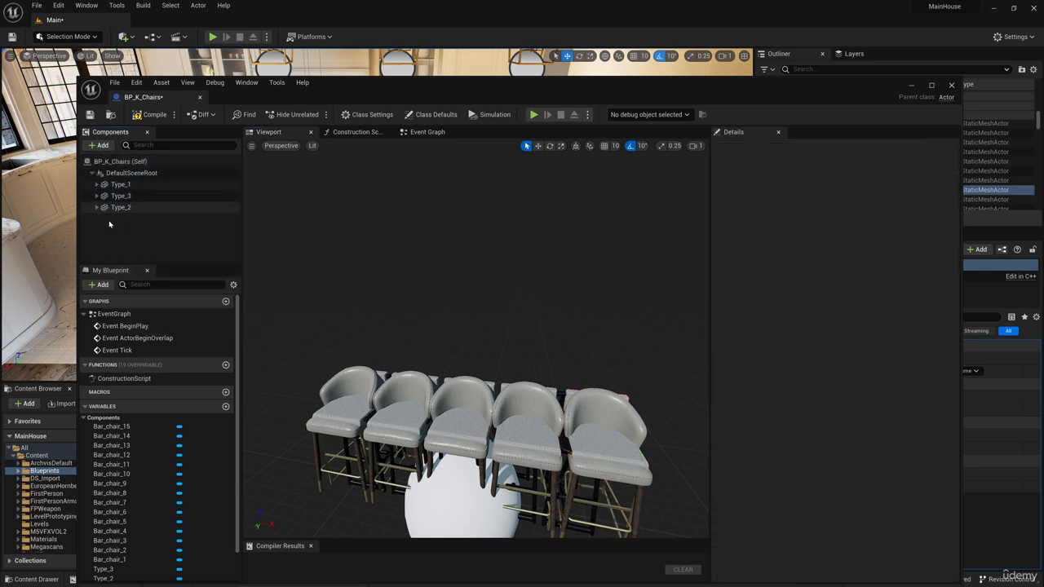
{"action": "left_click", "coordinate": [150, 116]}
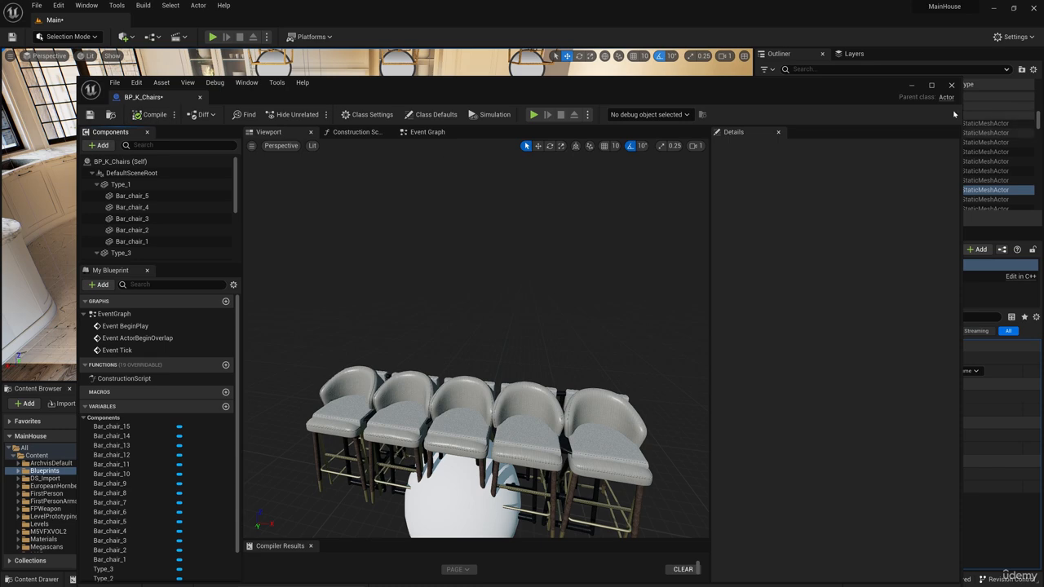
{"action": "left_click", "coordinate": [950, 85]}
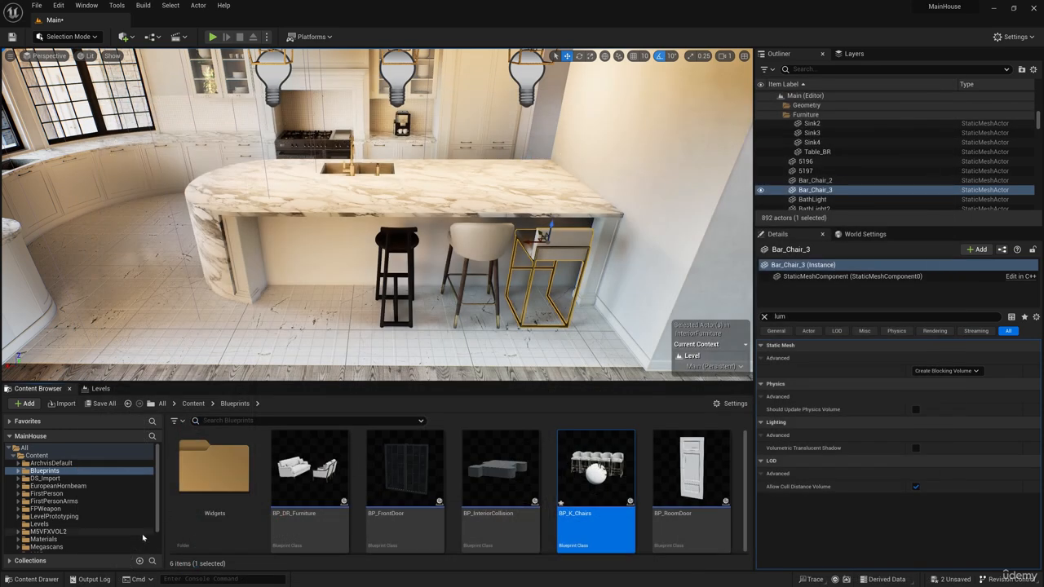
Place BP_K_Chairs in the level in front of the kitchen island and delete the three standalone bar chairs there, applying the confirmation to all
{"action": "left_click_drag", "start_coordinate": [591, 477], "coordinate": [400, 340]}
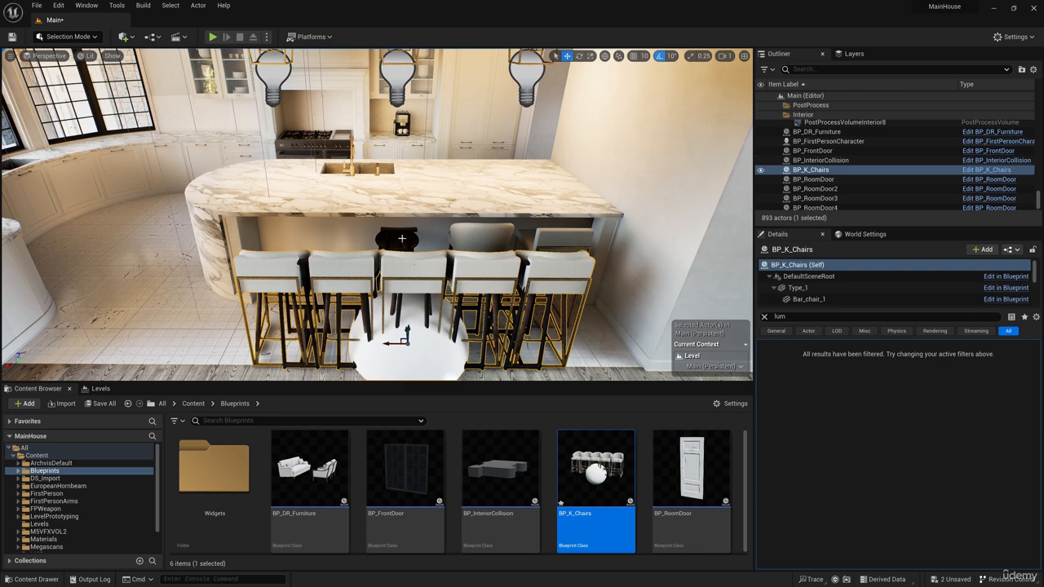
{"action": "left_click", "coordinate": [402, 239]}
{"action": "left_click", "coordinate": [481, 239], "text": "ctrl"}
{"action": "left_click", "coordinate": [565, 240], "text": "ctrl"}
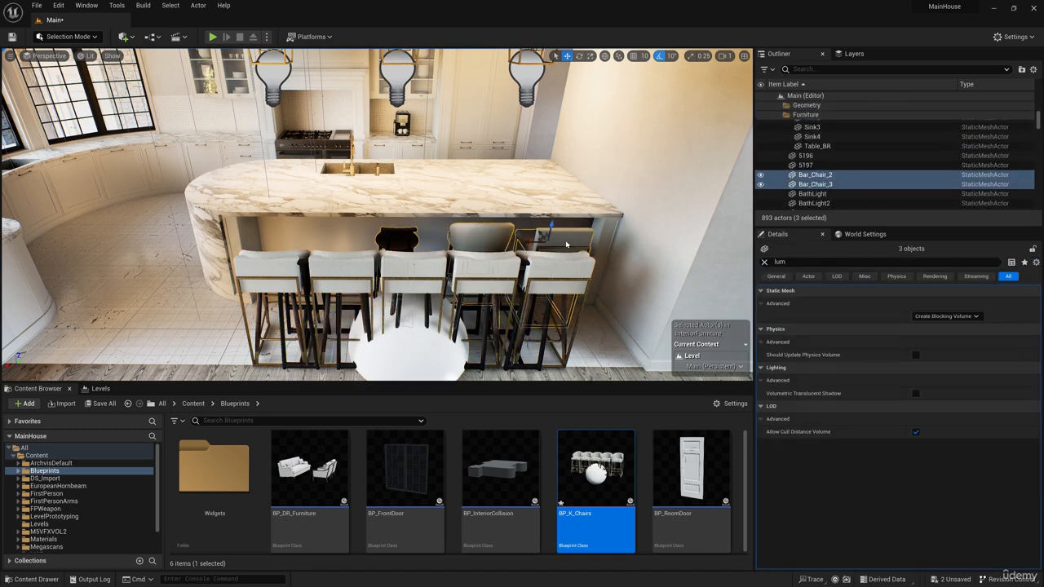
{"action": "key", "text": "Delete"}
{"action": "left_click", "coordinate": [453, 333]}
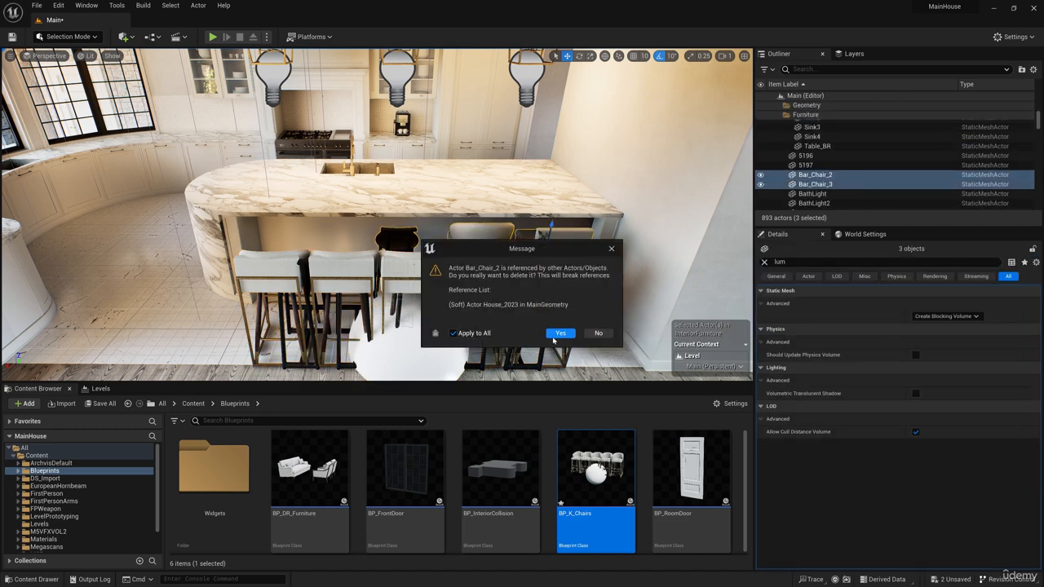
{"action": "left_click", "coordinate": [560, 333]}
Reopen the BP_K_Chairs Blueprint and turn off Visible for the five Type_2 chairs, filtering the details with "vis"
{"action": "left_click", "coordinate": [438, 270]}
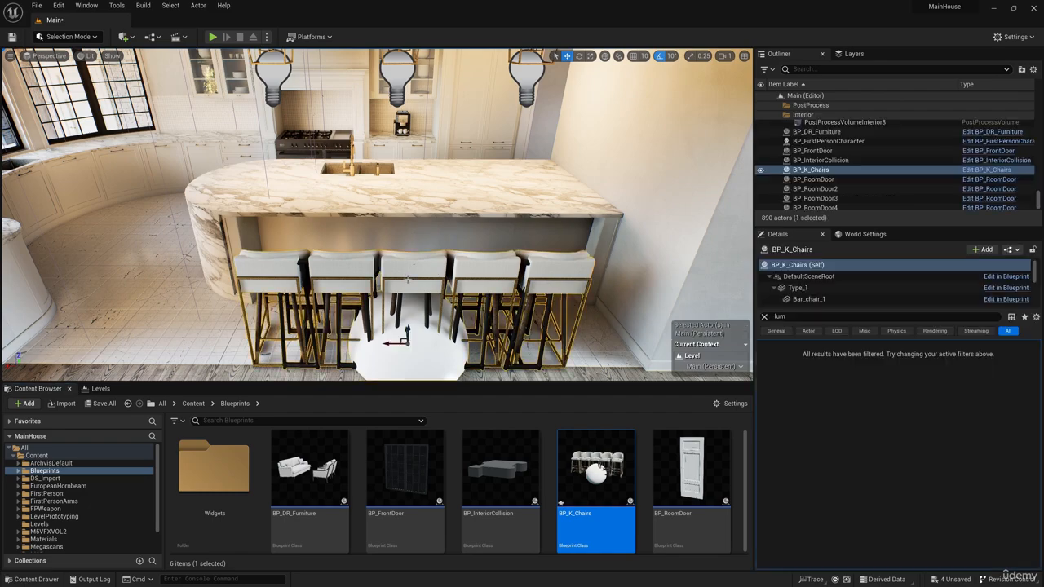
{"action": "key", "text": "f"}
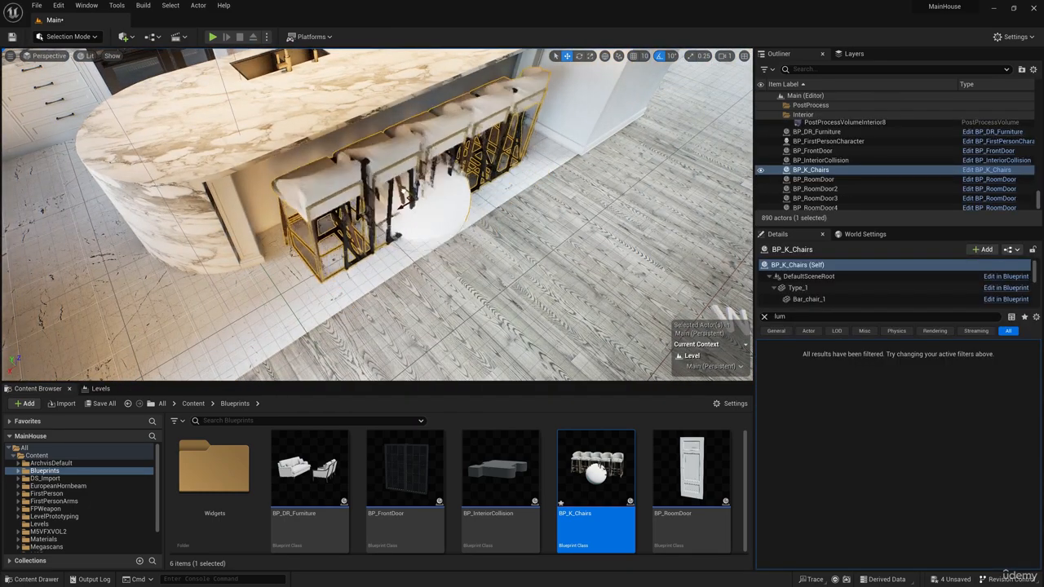
{"action": "right_click_drag", "start_coordinate": [437, 271], "coordinate": [379, 265]}
{"action": "right_click_drag", "start_coordinate": [407, 189], "coordinate": [449, 196]}
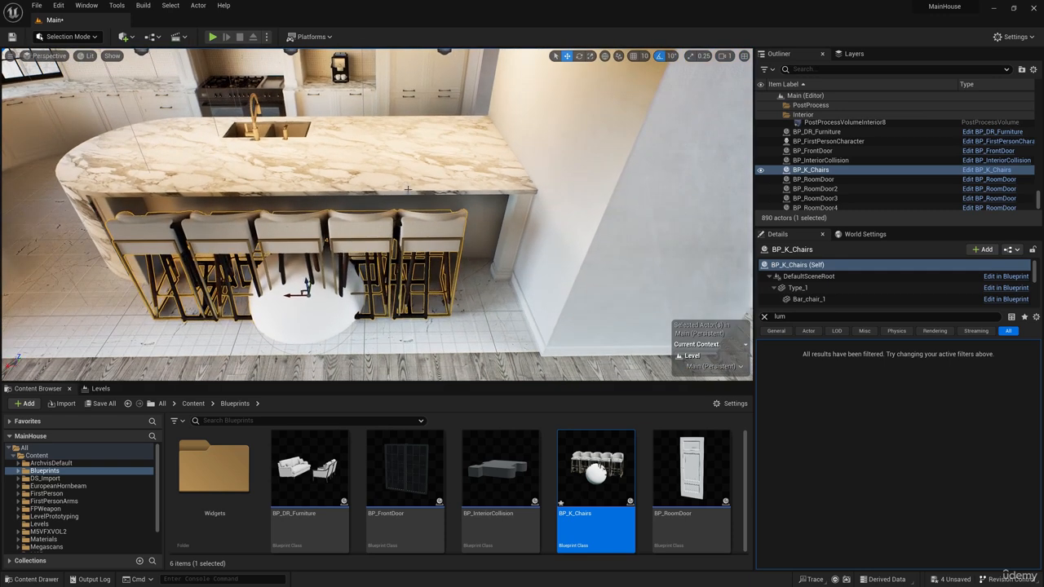
{"action": "scroll", "coordinate": [816, 281], "scroll_direction": "down", "scroll_amount": 1}
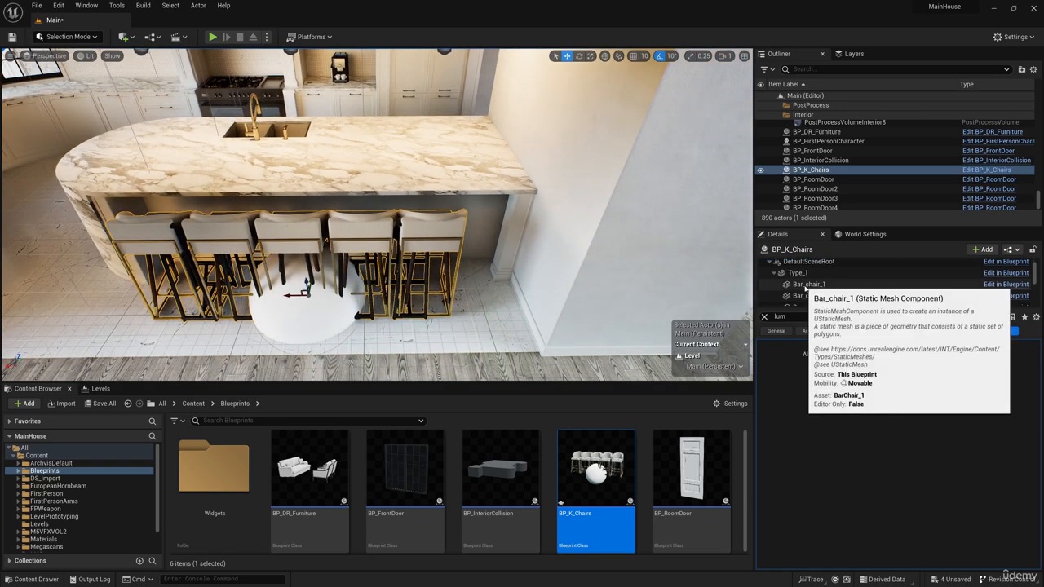
{"action": "double_click", "coordinate": [601, 465]}
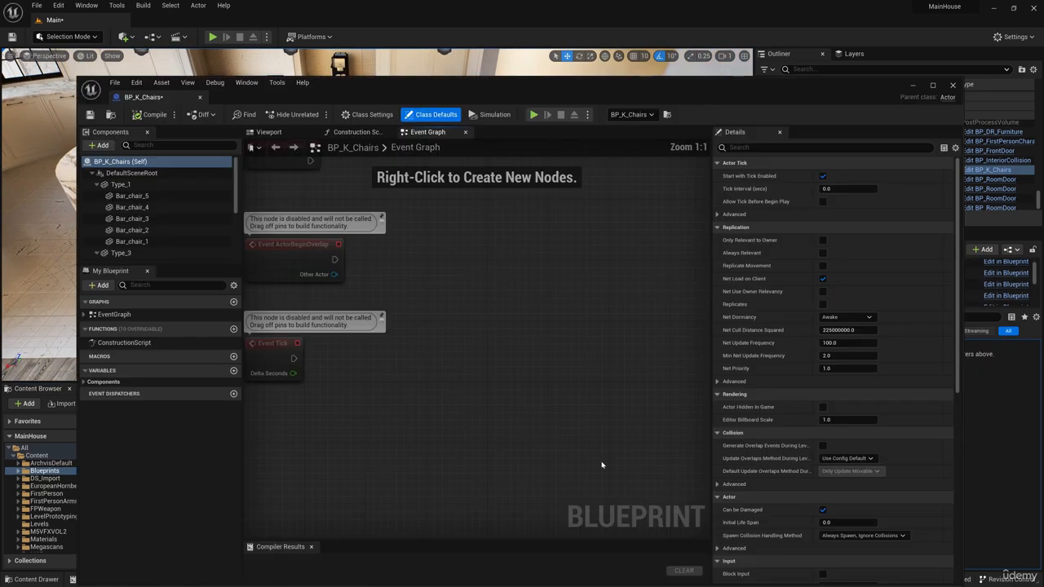
{"action": "left_click", "coordinate": [96, 184]}
{"action": "left_click", "coordinate": [96, 195]}
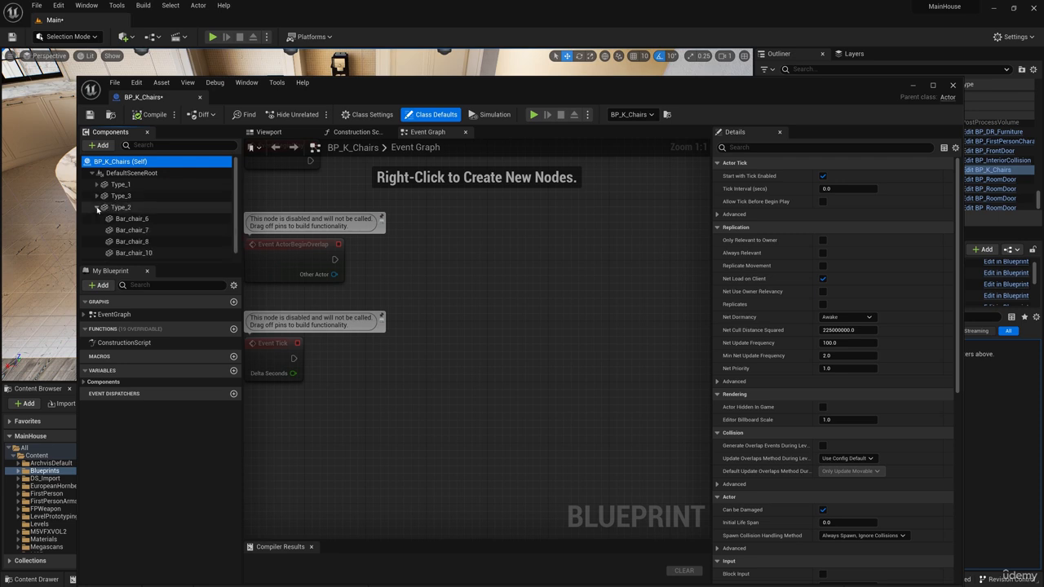
{"action": "left_click", "coordinate": [96, 207]}
{"action": "left_click", "coordinate": [131, 218]}
{"action": "left_click", "coordinate": [144, 255], "text": "shift"}
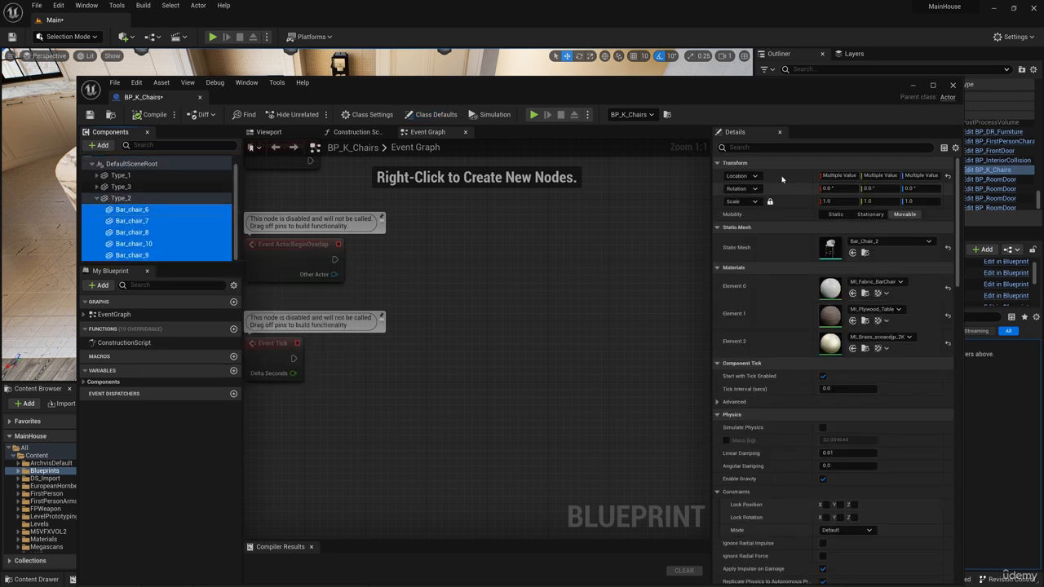
{"action": "type", "text": "vis"}
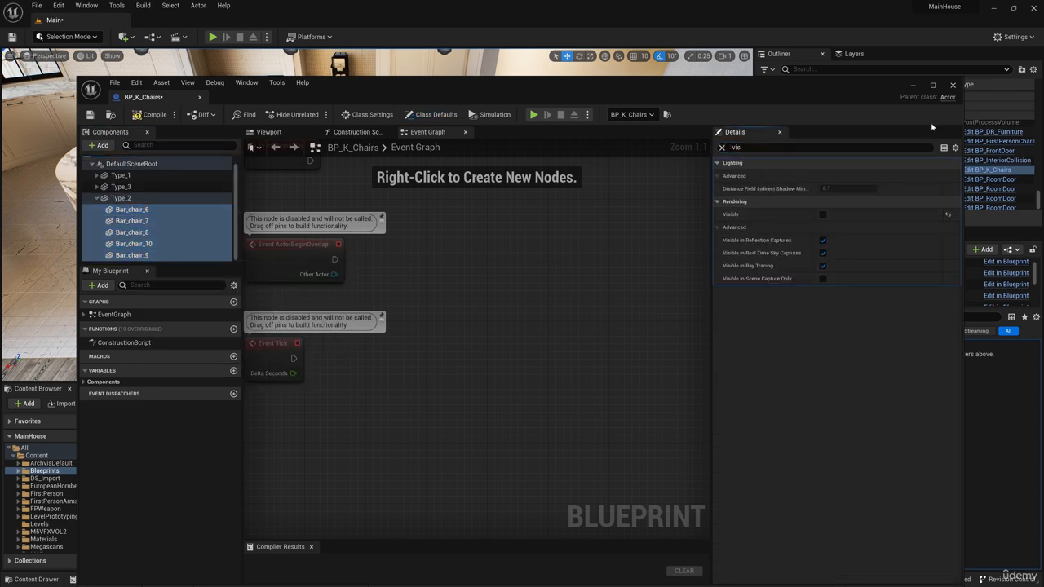
Turn off Visible for the five Type_3 chairs, Bar_chair_11 to Bar_chair_15, and minimize the Blueprint editor
{"action": "left_click", "coordinate": [96, 187]}
{"action": "left_click", "coordinate": [133, 198]}
{"action": "scroll", "coordinate": [147, 219], "scroll_direction": "down", "scroll_amount": 2}
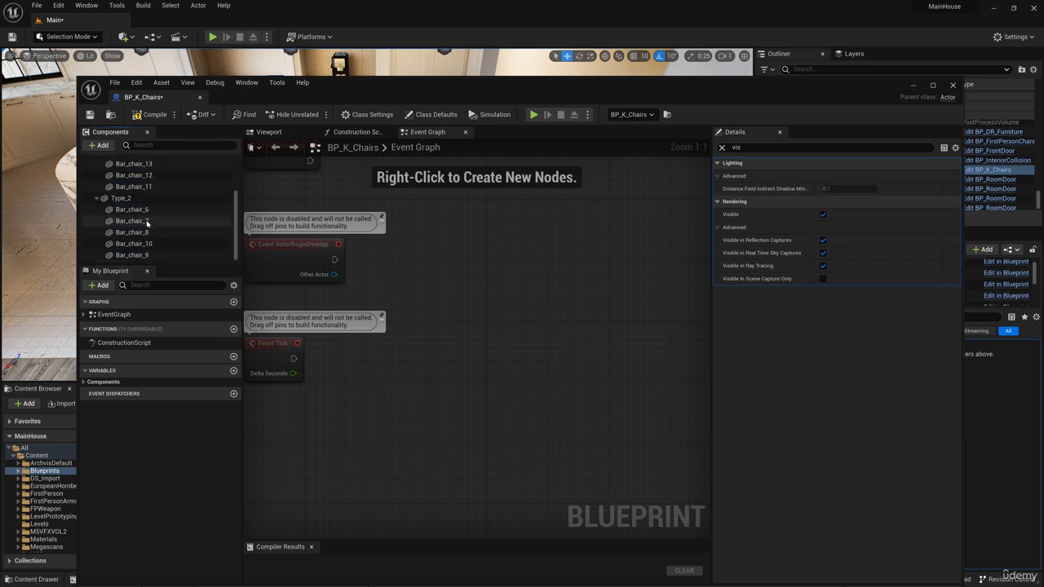
{"action": "scroll", "coordinate": [147, 217], "scroll_direction": "up", "scroll_amount": 1}
{"action": "left_click", "coordinate": [147, 217], "text": "shift"}
{"action": "left_click", "coordinate": [822, 215]}
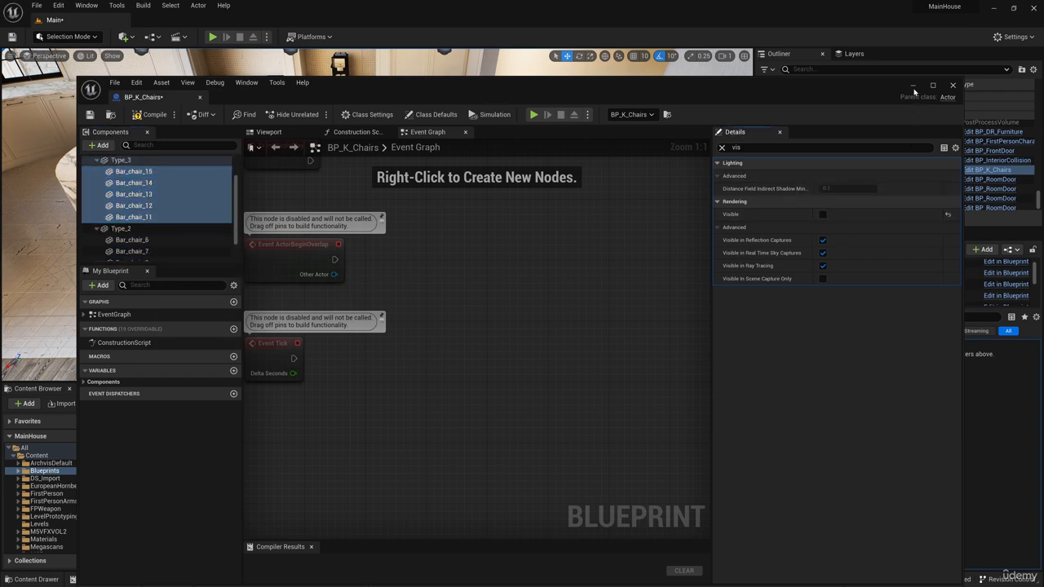
{"action": "left_click", "coordinate": [913, 86]}
Spread the three Type_1 chairs nearest the wall apart along the kitchen island
{"action": "right_click_drag", "start_coordinate": [522, 220], "coordinate": [505, 252]}
{"action": "scroll", "coordinate": [437, 273], "scroll_direction": "down", "scroll_amount": 3}
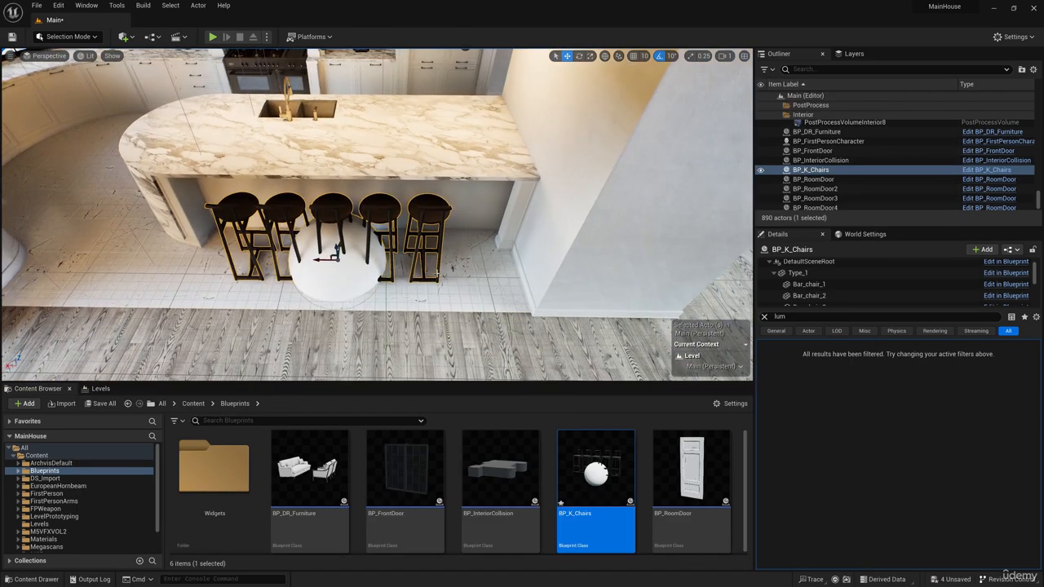
{"action": "left_click", "coordinate": [430, 209]}
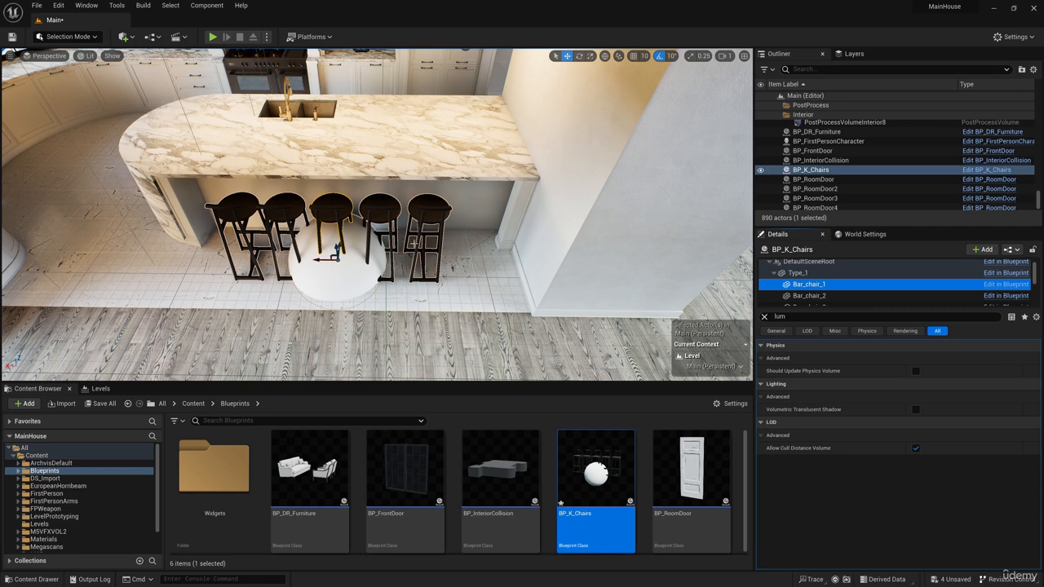
{"action": "left_click", "coordinate": [427, 227]}
{"action": "left_click_drag", "start_coordinate": [407, 261], "coordinate": [450, 262]}
{"action": "left_click", "coordinate": [367, 224]}
{"action": "left_click_drag", "start_coordinate": [360, 262], "coordinate": [397, 261]}
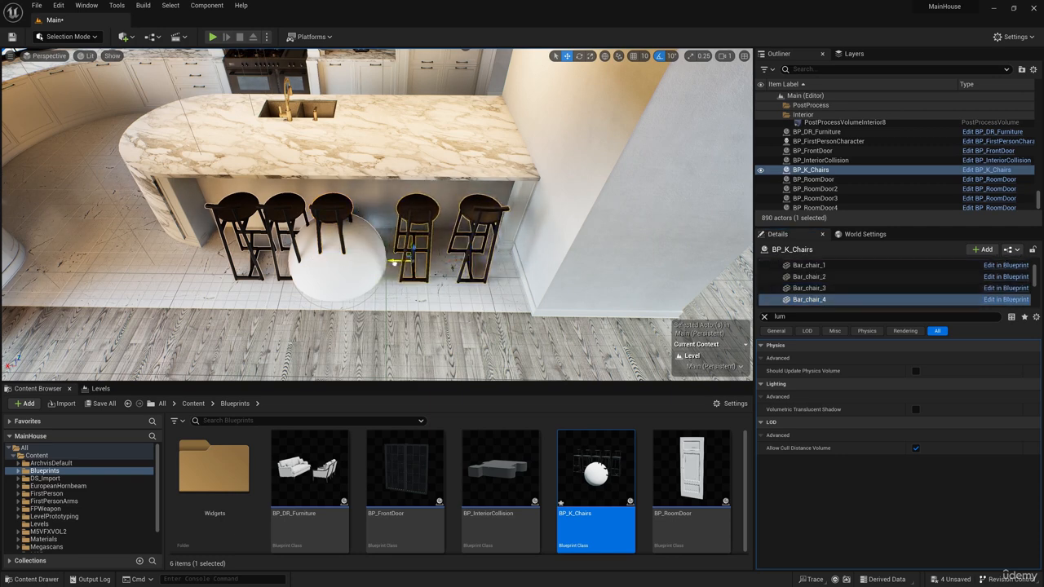
{"action": "left_click", "coordinate": [335, 217]}
{"action": "left_click_drag", "start_coordinate": [319, 261], "coordinate": [396, 262]}
{"action": "left_click", "coordinate": [407, 227]}
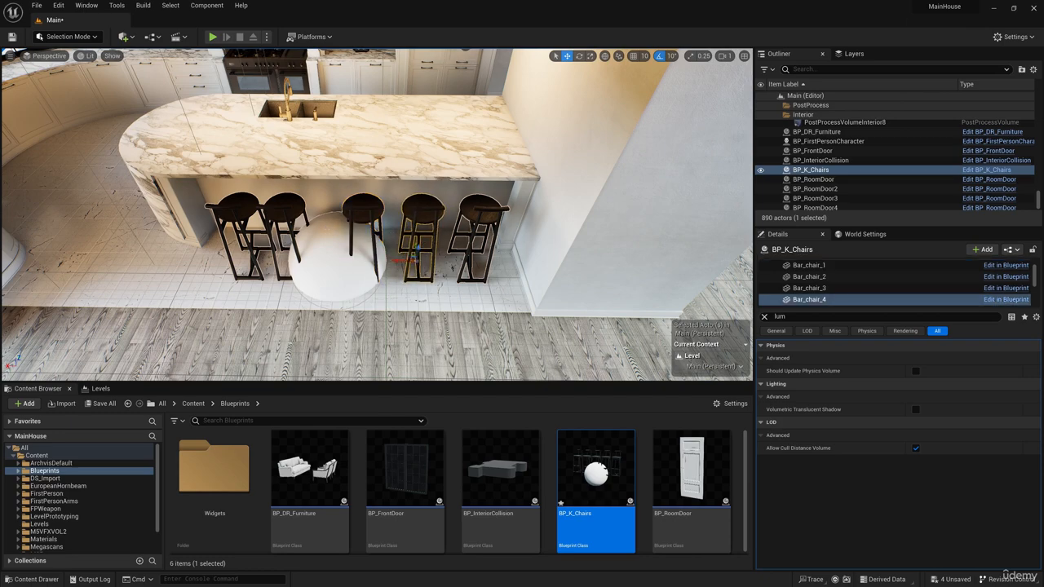
Shift the two Type_1 chairs at the island's rounded end and adjust the middle chair, Bar_chair_1, to even out the spacing
{"action": "right_click_drag", "start_coordinate": [398, 261], "coordinate": [376, 277]}
{"action": "left_click", "coordinate": [377, 222]}
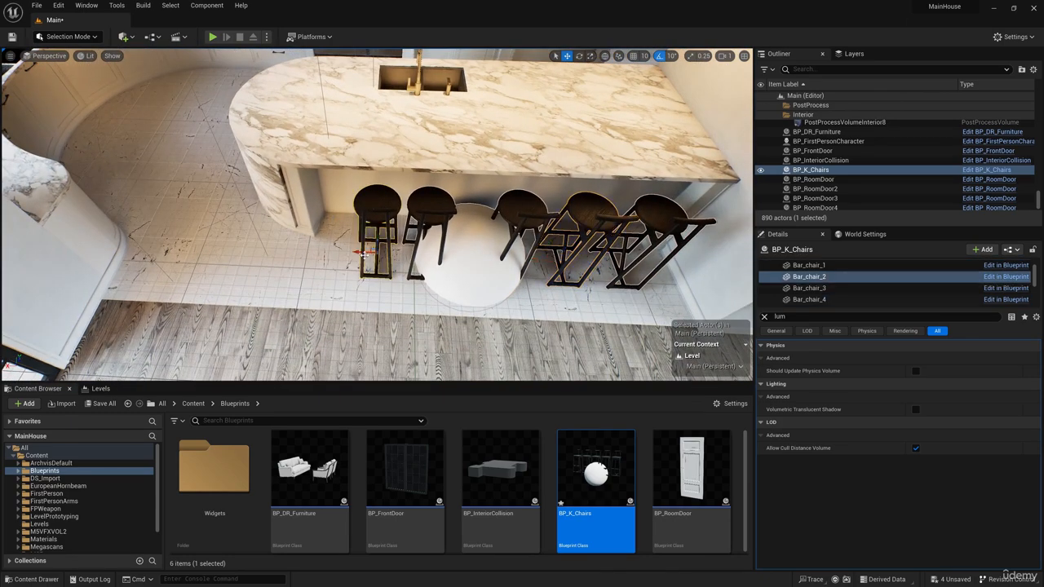
{"action": "left_click_drag", "start_coordinate": [359, 253], "coordinate": [348, 251]}
{"action": "left_click", "coordinate": [415, 235]}
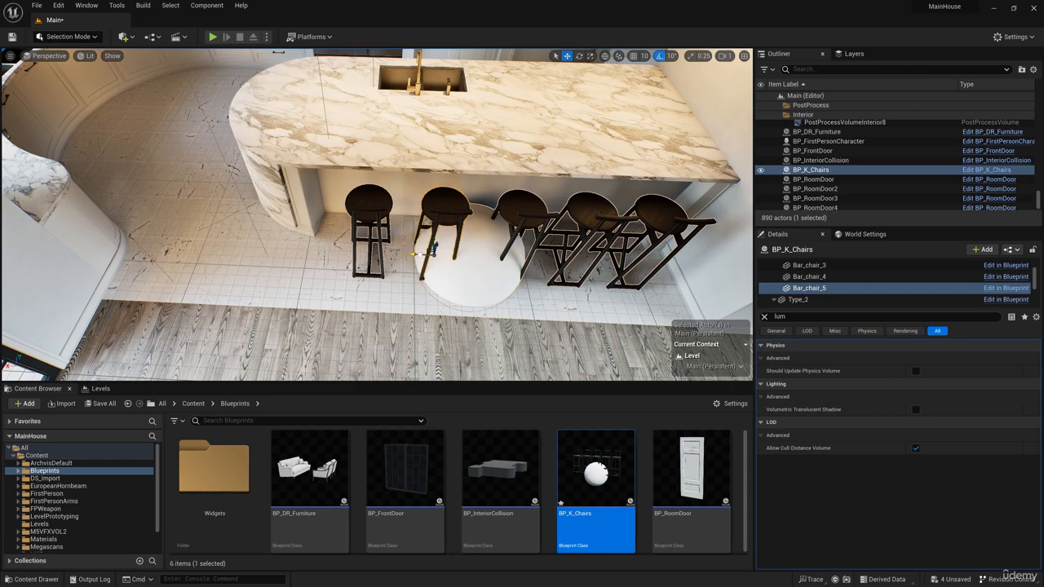
{"action": "left_click", "coordinate": [513, 222]}
{"action": "left_click_drag", "start_coordinate": [498, 250], "coordinate": [489, 251]}
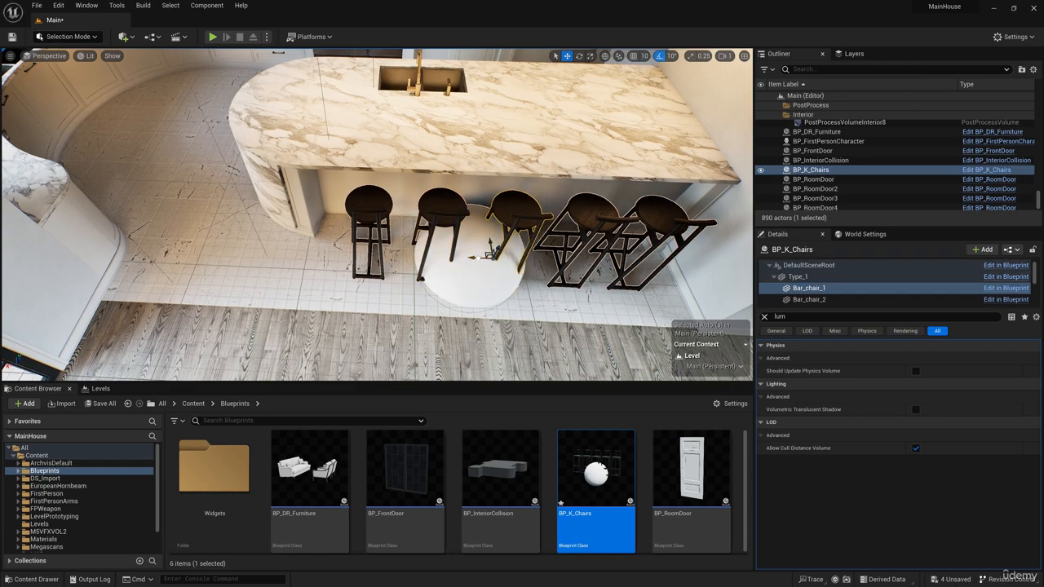
{"action": "mouse_move", "coordinate": [489, 249]}
{"action": "right_mouse_down"}
{"action": "mouse_move", "coordinate": [440, 243]}
{"action": "mouse_move", "coordinate": [538, 244]}
{"action": "mouse_move", "coordinate": [464, 229]}
{"action": "mouse_move", "coordinate": [495, 248]}
{"action": "right_mouse_up"}
{"action": "left_click", "coordinate": [509, 219]}
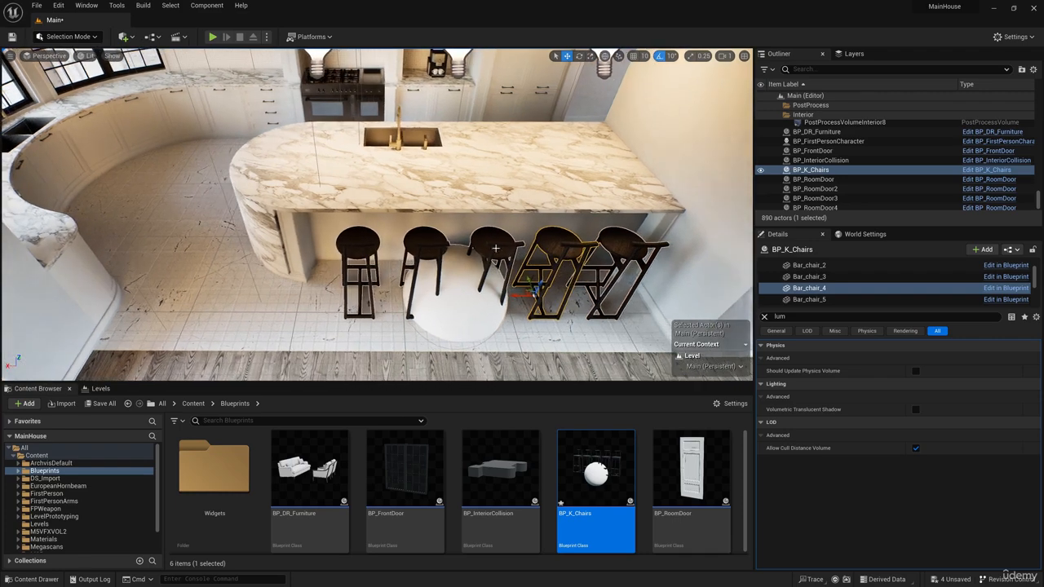
{"action": "left_click", "coordinate": [496, 248]}
{"action": "left_click_drag", "start_coordinate": [461, 294], "coordinate": [398, 294]}
{"action": "left_click", "coordinate": [426, 247]}
{"action": "left_click", "coordinate": [358, 244]}
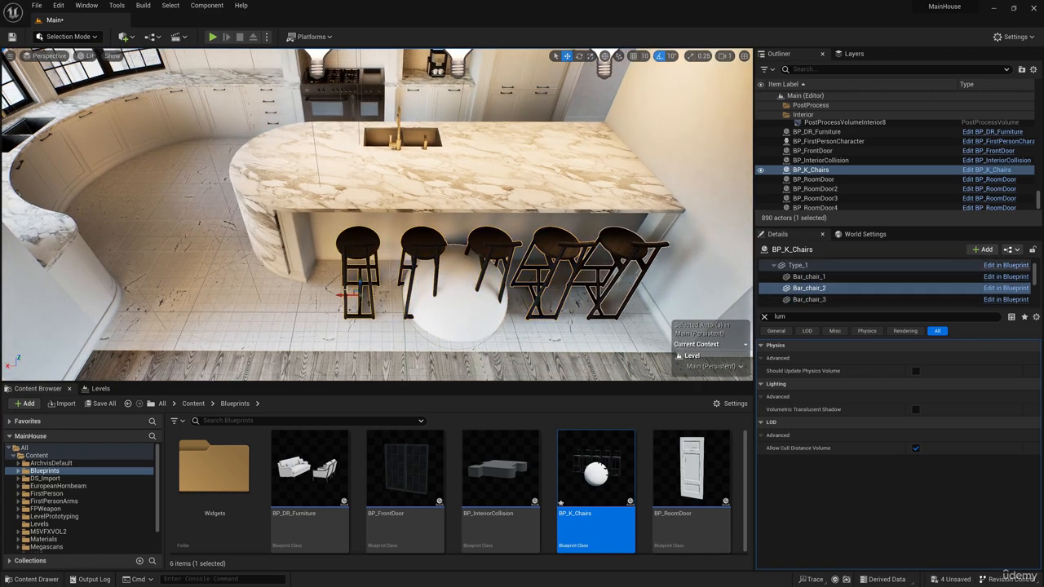
{"action": "mouse_move", "coordinate": [492, 255]}
{"action": "right_mouse_down"}
{"action": "mouse_move", "coordinate": [570, 265]}
{"action": "mouse_move", "coordinate": [491, 255]}
{"action": "right_mouse_up"}
{"action": "key", "text": "ctrl+z"}
{"action": "key", "text": "ctrl+z"}
{"action": "key", "text": "ctrl+z"}
{"action": "key", "text": "ctrl+z"}
{"action": "key", "text": "ctrl+z"}
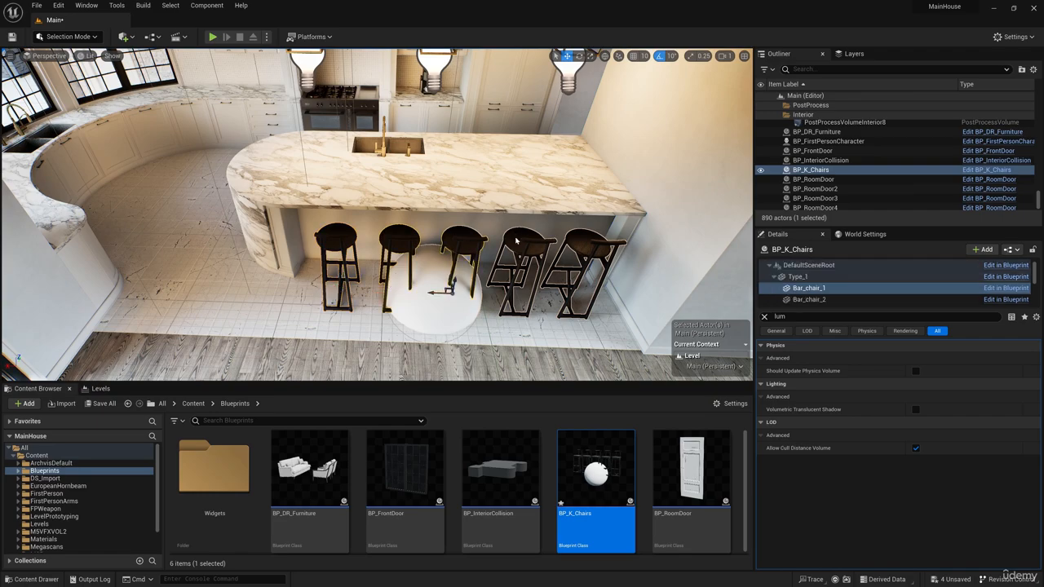
Select all five Type_1 chairs together and shift the row along the kitchen island
{"action": "mouse_move", "coordinate": [492, 254]}
{"action": "right_mouse_down"}
{"action": "mouse_move", "coordinate": [563, 254]}
{"action": "mouse_move", "coordinate": [501, 259]}
{"action": "right_mouse_up"}
{"action": "left_click", "coordinate": [261, 229]}
{"action": "left_click", "coordinate": [305, 233], "text": "ctrl"}
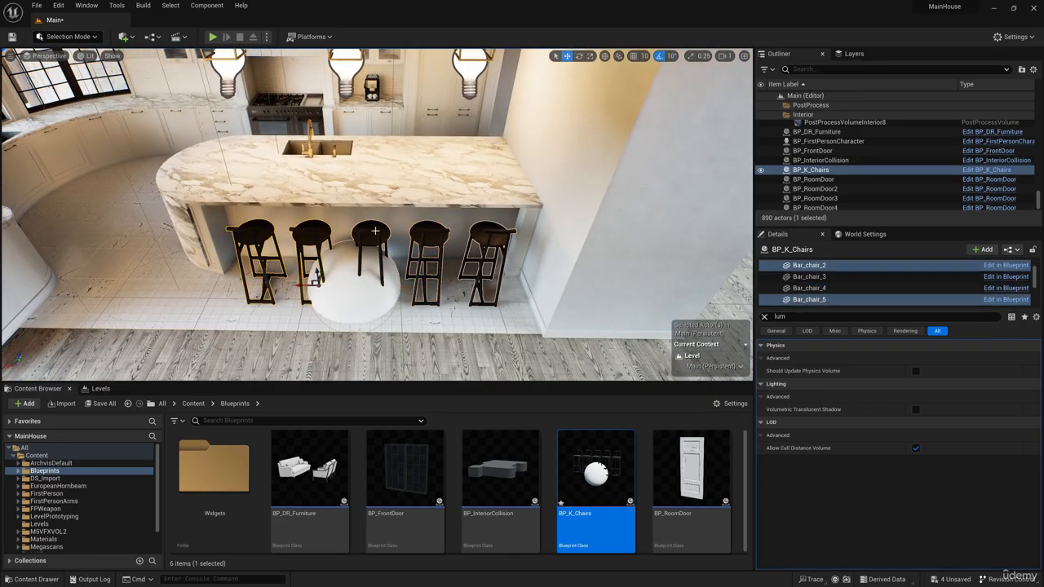
{"action": "left_click", "coordinate": [368, 234], "text": "ctrl"}
{"action": "left_click", "coordinate": [427, 234], "text": "ctrl"}
{"action": "left_click", "coordinate": [486, 236], "text": "ctrl"}
{"action": "left_click_drag", "start_coordinate": [487, 236], "coordinate": [571, 236], "text": "alt"}
{"action": "right_click_drag", "start_coordinate": [489, 237], "coordinate": [562, 217]}
{"action": "left_click_drag", "start_coordinate": [446, 272], "coordinate": [338, 265], "text": "alt"}
{"action": "left_click_drag", "start_coordinate": [495, 295], "coordinate": [548, 290], "text": "alt"}
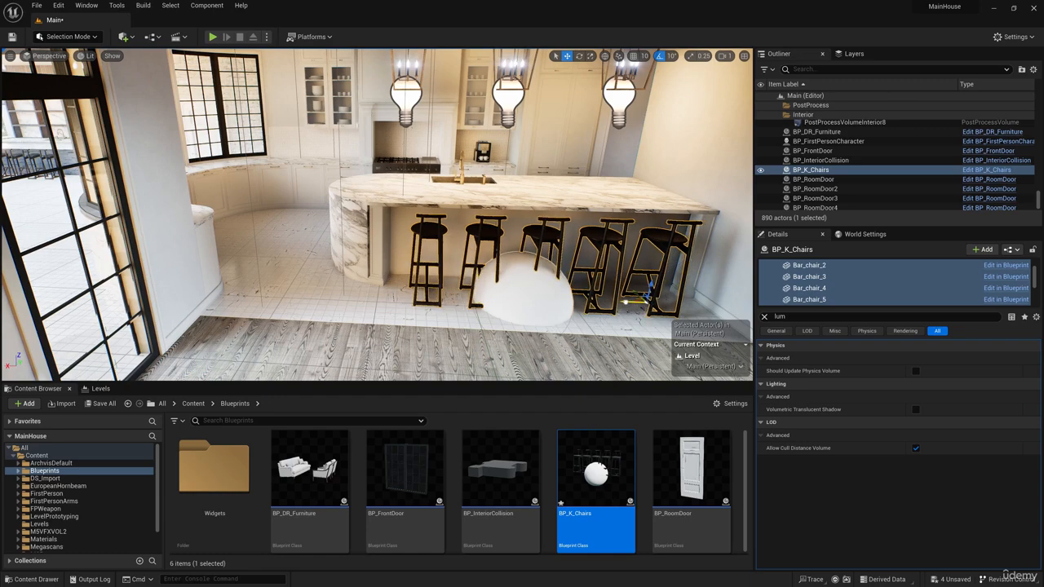
{"action": "left_click_drag", "start_coordinate": [633, 301], "coordinate": [623, 334], "text": "alt"}
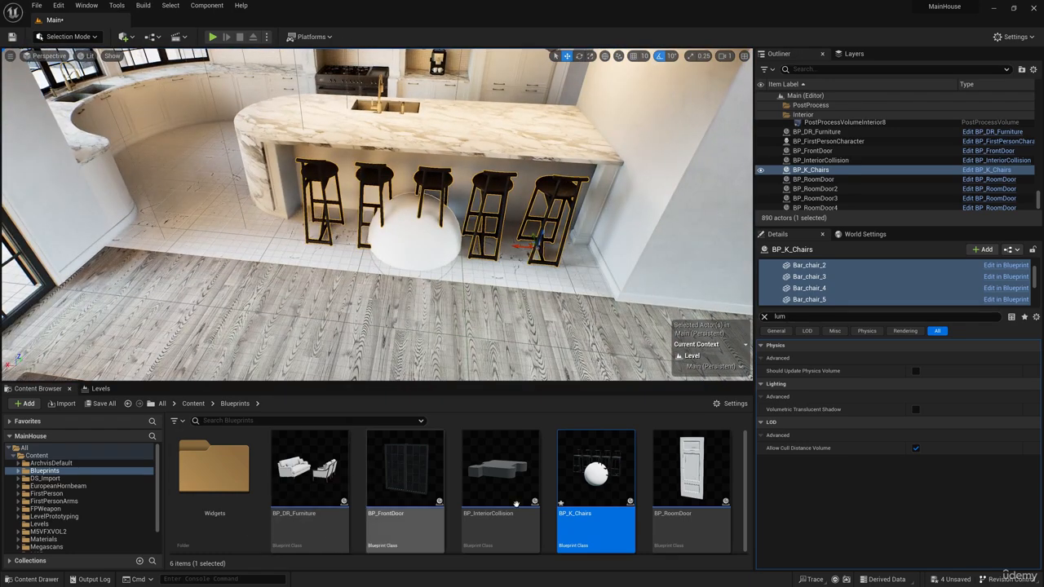
Reopen the BP_K_Chairs Blueprint and turn off Visible for the five Type_1 chairs, Bar_chair_1 to Bar_chair_5
{"action": "double_click", "coordinate": [596, 481]}
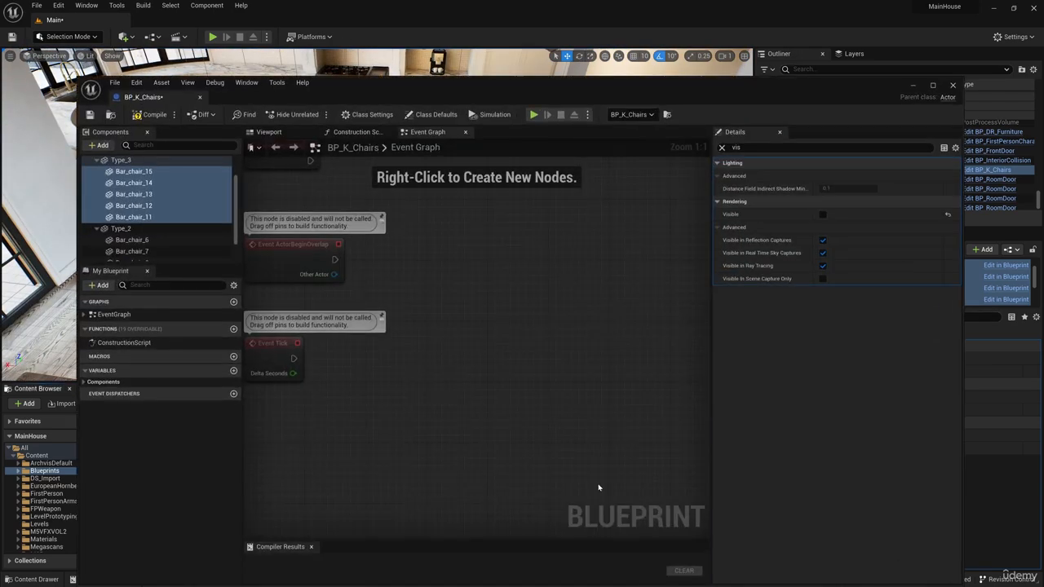
{"action": "left_click", "coordinate": [823, 214]}
{"action": "scroll", "coordinate": [139, 221], "scroll_direction": "up", "scroll_amount": 3}
{"action": "left_click", "coordinate": [97, 183]}
{"action": "left_click", "coordinate": [128, 195]}
{"action": "scroll", "coordinate": [135, 214], "scroll_direction": "down", "scroll_amount": 1}
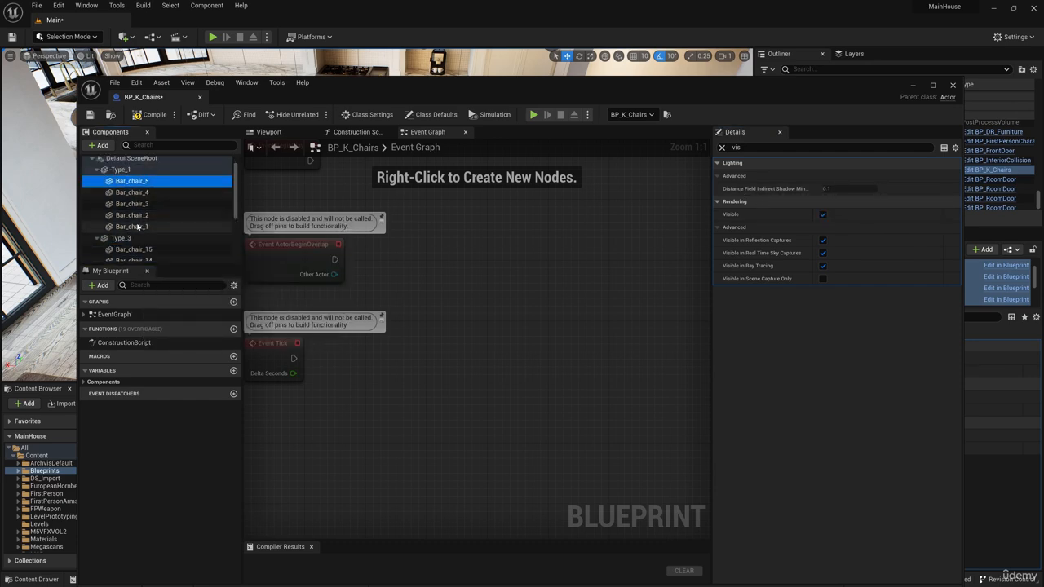
{"action": "left_click", "coordinate": [139, 227], "text": "shift"}
{"action": "left_click", "coordinate": [822, 214]}
Turn on Visible for the five Type_3 chairs, Bar_chair_11 to Bar_chair_15, and minimize the Blueprint editor
{"action": "left_click", "coordinate": [135, 250]}
{"action": "scroll", "coordinate": [144, 234], "scroll_direction": "down", "scroll_amount": 3}
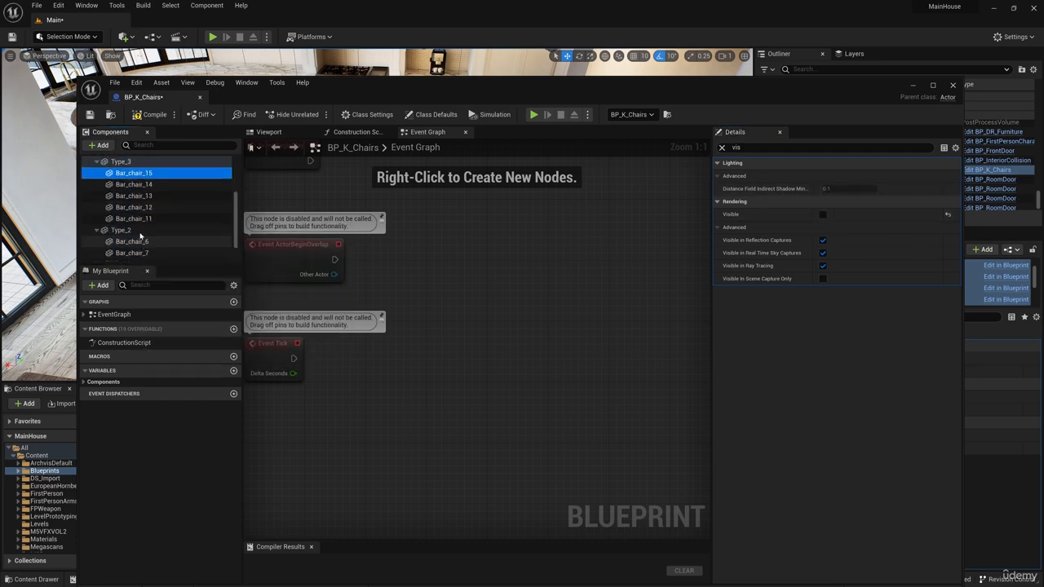
{"action": "left_click", "coordinate": [137, 219], "text": "shift"}
{"action": "left_click", "coordinate": [823, 214]}
{"action": "left_click", "coordinate": [912, 86]}
Reopen BP_K_Chairs, clear the details filter and reset the Static Mesh of Type_1, Type_3 and Type_2 to None
{"action": "right_click_drag", "start_coordinate": [506, 236], "coordinate": [505, 212]}
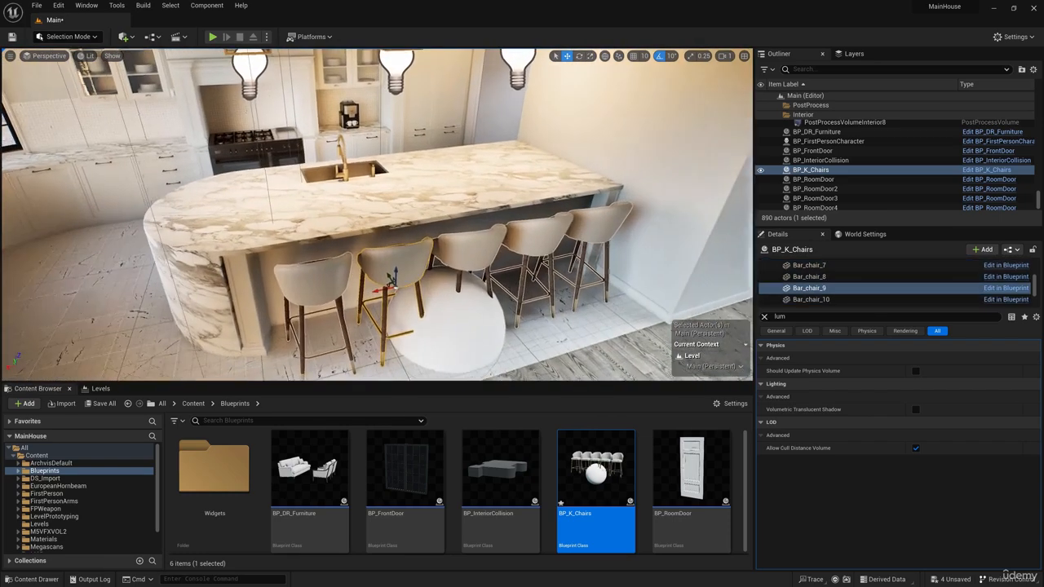
{"action": "mouse_move", "coordinate": [505, 212]}
{"action": "right_mouse_down"}
{"action": "mouse_move", "coordinate": [496, 228]}
{"action": "mouse_move", "coordinate": [489, 222]}
{"action": "right_mouse_up"}
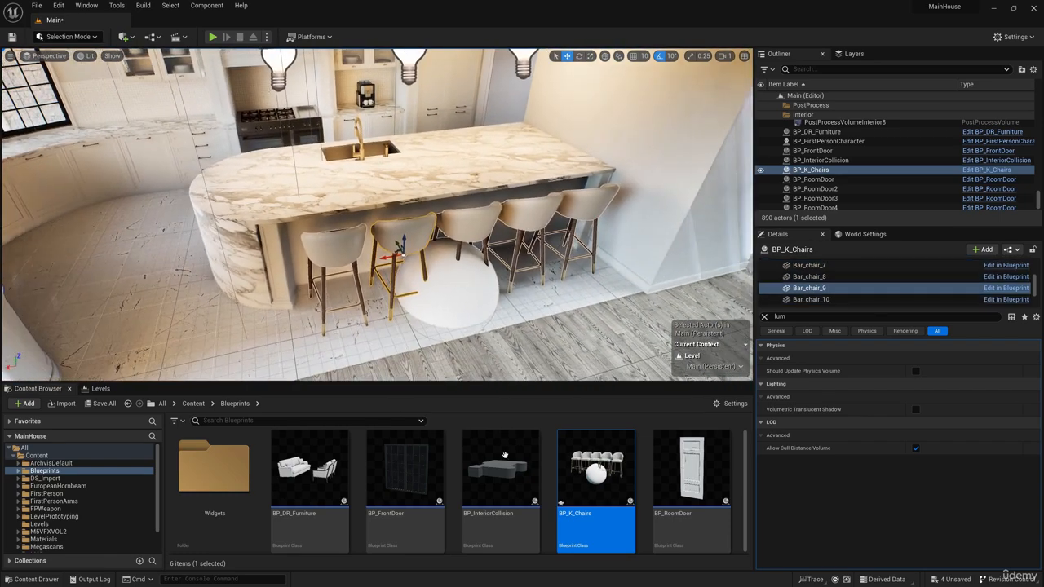
{"action": "double_click", "coordinate": [588, 486]}
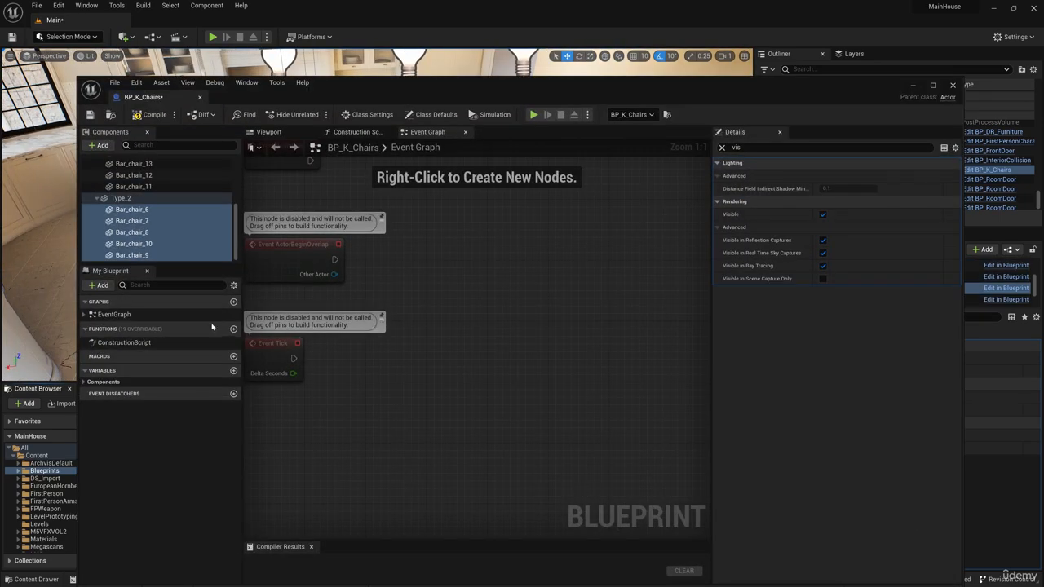
{"action": "scroll", "coordinate": [155, 212], "scroll_direction": "up", "scroll_amount": 5}
{"action": "left_click", "coordinate": [129, 183]}
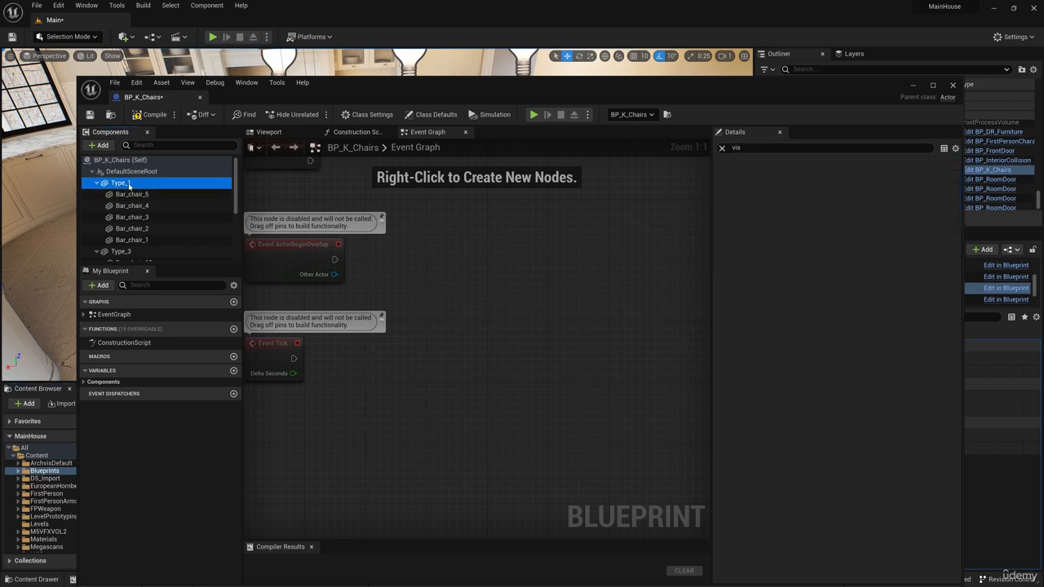
{"action": "left_click", "coordinate": [720, 148]}
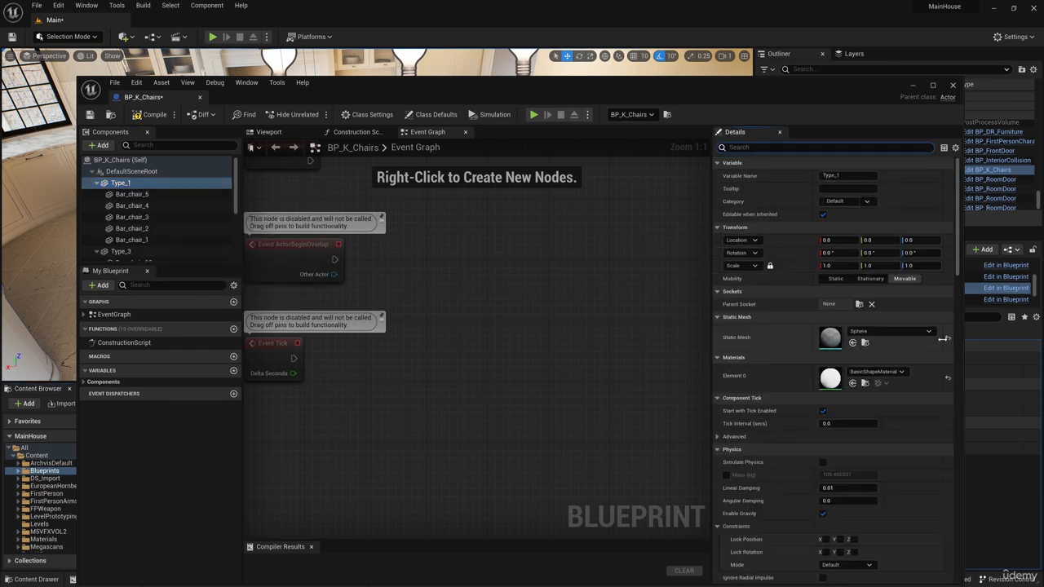
{"action": "left_click", "coordinate": [120, 251]}
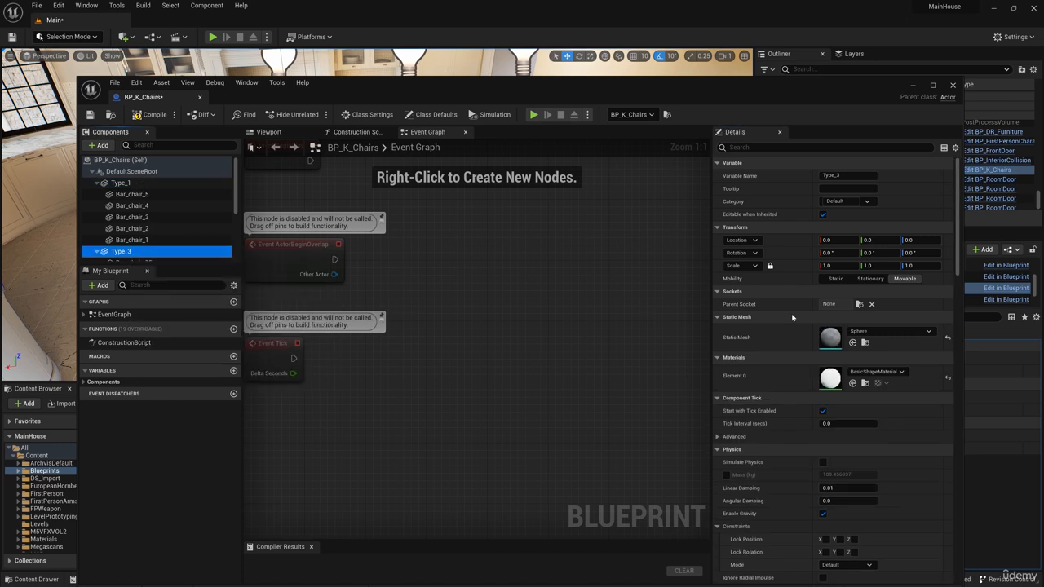
{"action": "left_click", "coordinate": [269, 132]}
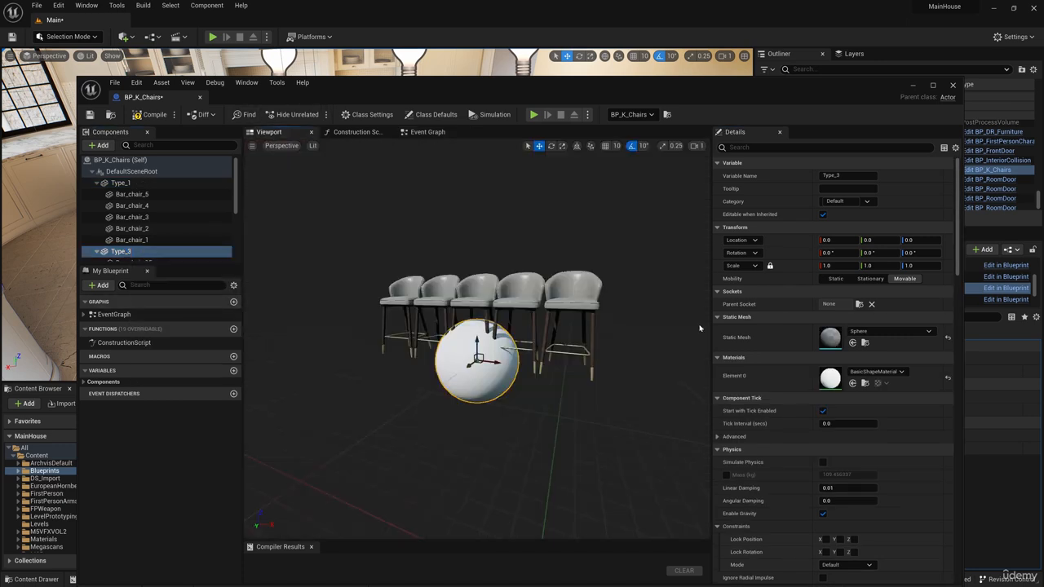
{"action": "left_click", "coordinate": [947, 336]}
{"action": "scroll", "coordinate": [131, 211], "scroll_direction": "down", "scroll_amount": 5}
{"action": "left_click", "coordinate": [121, 198]}
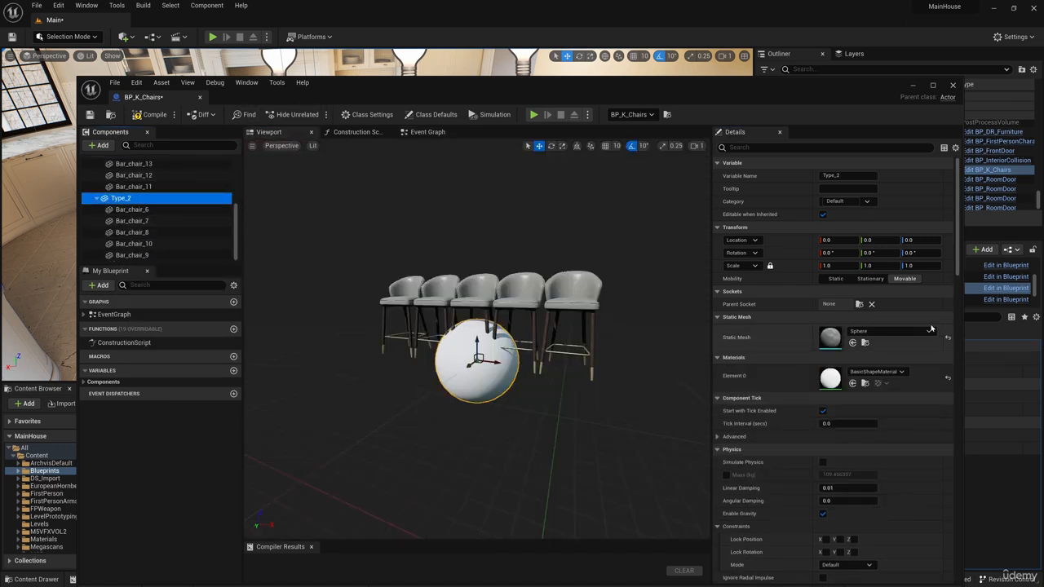
{"action": "left_click", "coordinate": [947, 337]}
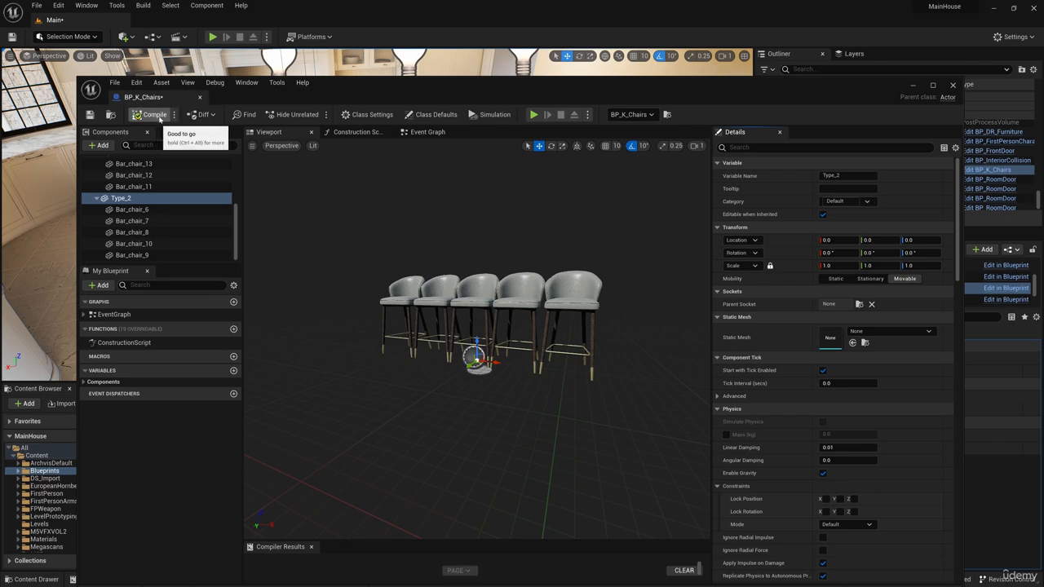
Compile the Blueprint and minimize its editor to view the chairs at the kitchen island
{"action": "left_click_drag", "start_coordinate": [836, 90], "coordinate": [819, 183]}
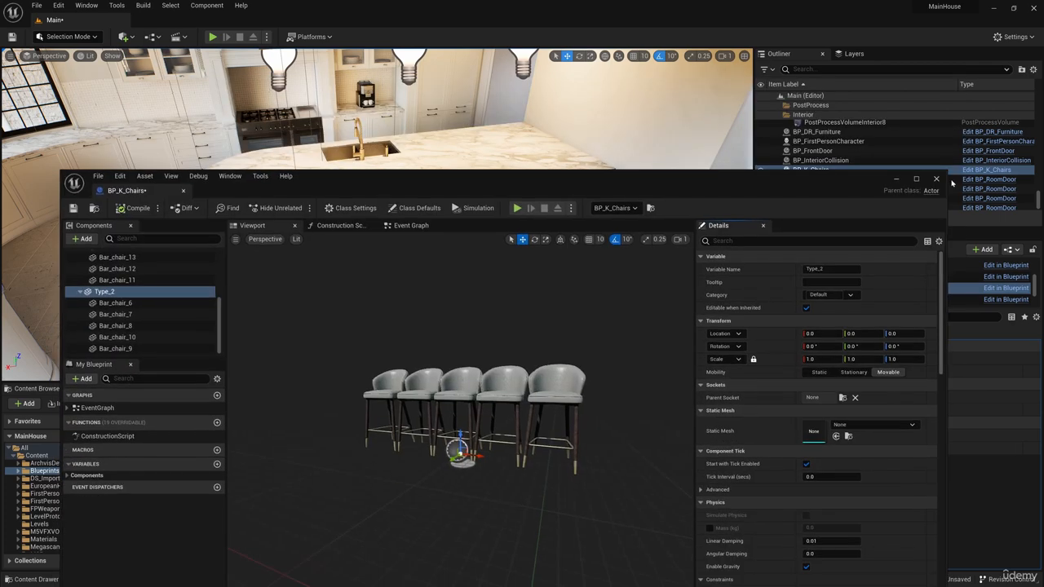
{"action": "left_click", "coordinate": [895, 179]}
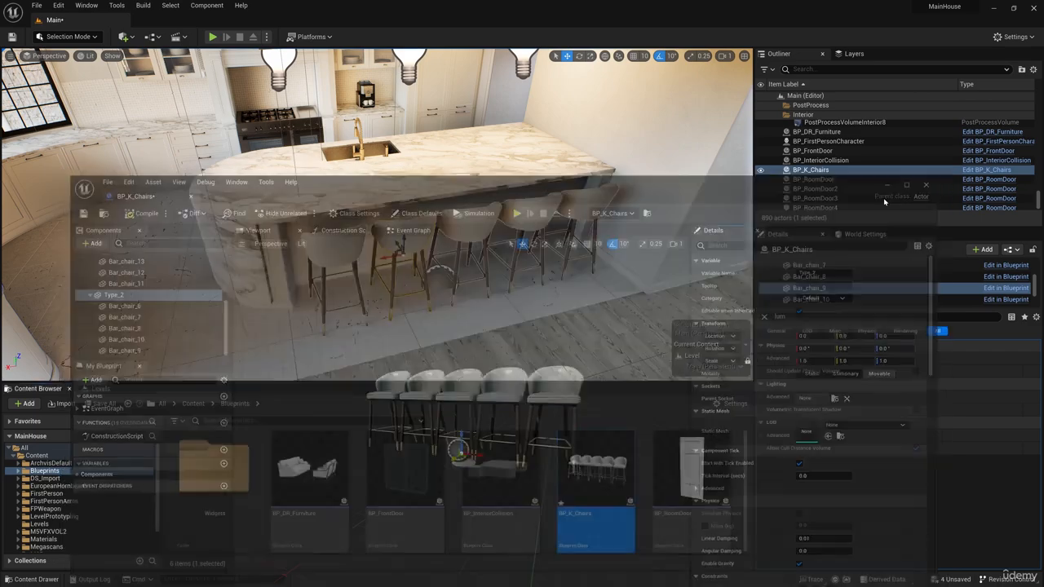
{"action": "right_click_drag", "start_coordinate": [678, 168], "coordinate": [691, 208]}
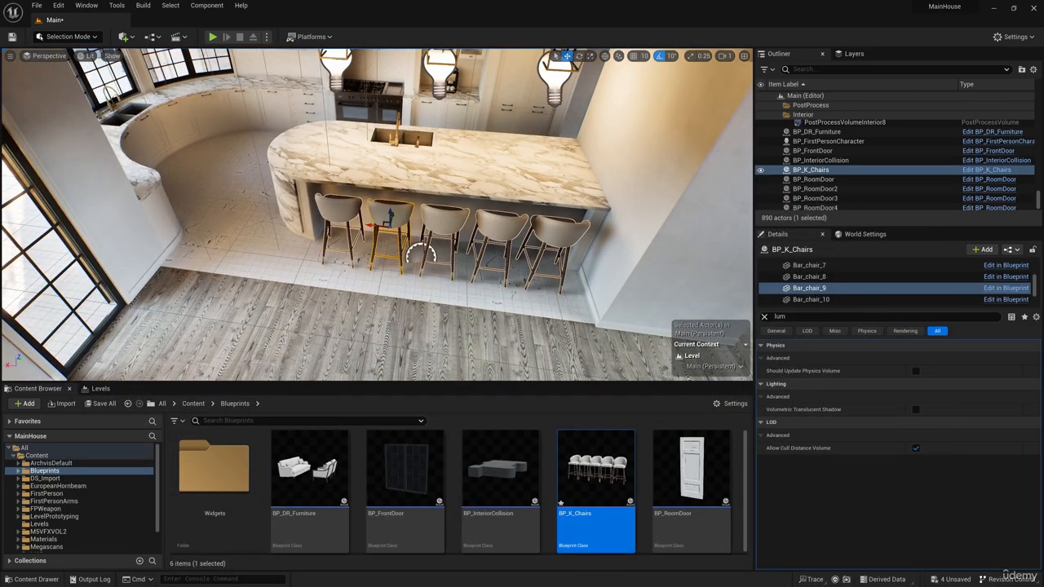
Reopen BP_K_Chairs, add a Box Collision with its default name under DefaultSceneRoot, and raise it to a Z location of about 30.4
{"action": "double_click", "coordinate": [595, 469]}
{"action": "left_click", "coordinate": [108, 267]}
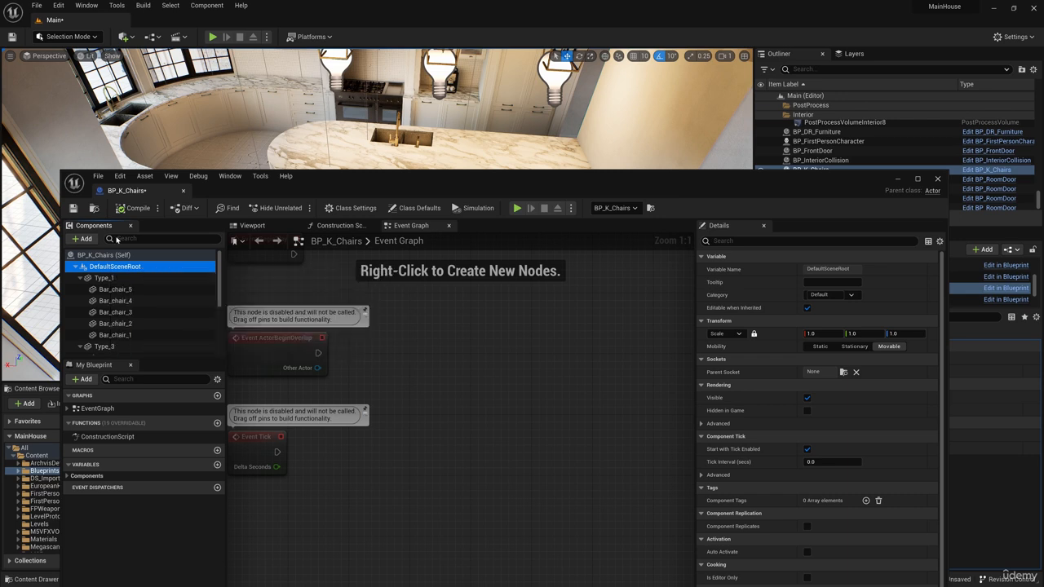
{"action": "left_click", "coordinate": [81, 238]}
{"action": "scroll", "coordinate": [115, 376], "scroll_direction": "down", "scroll_amount": 3}
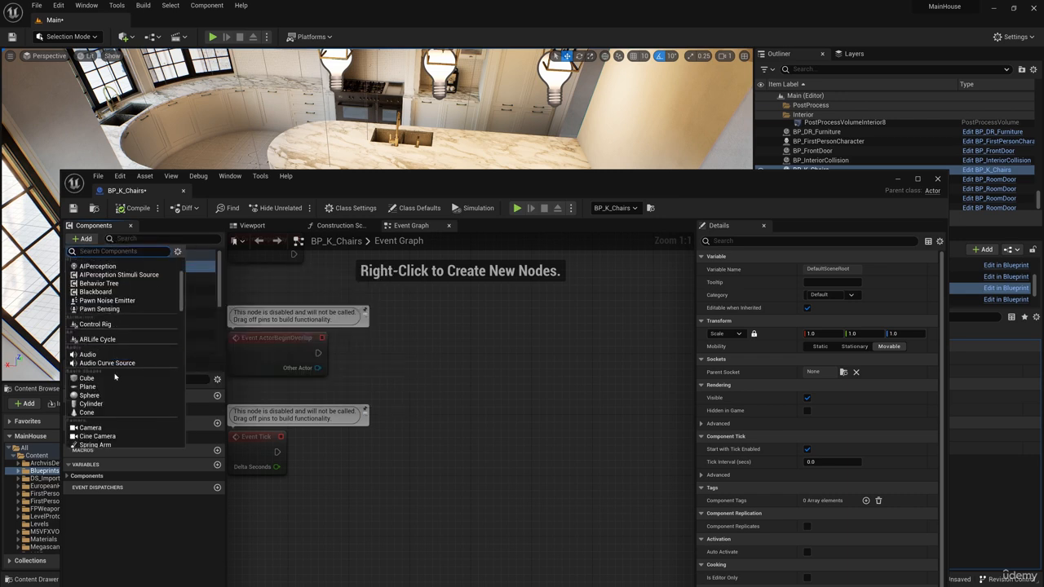
{"action": "type", "text": "box"}
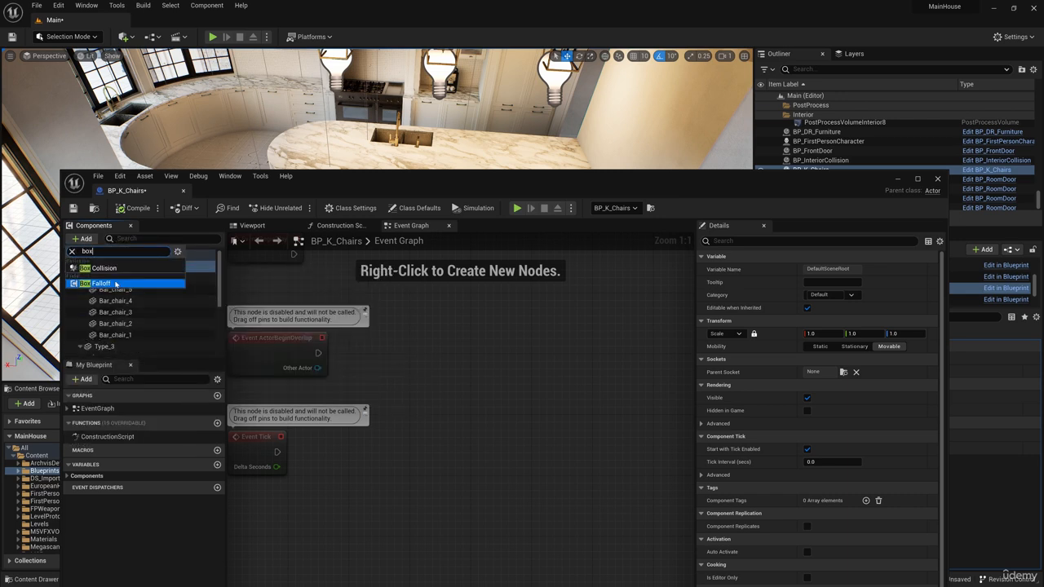
{"action": "left_click", "coordinate": [100, 267]}
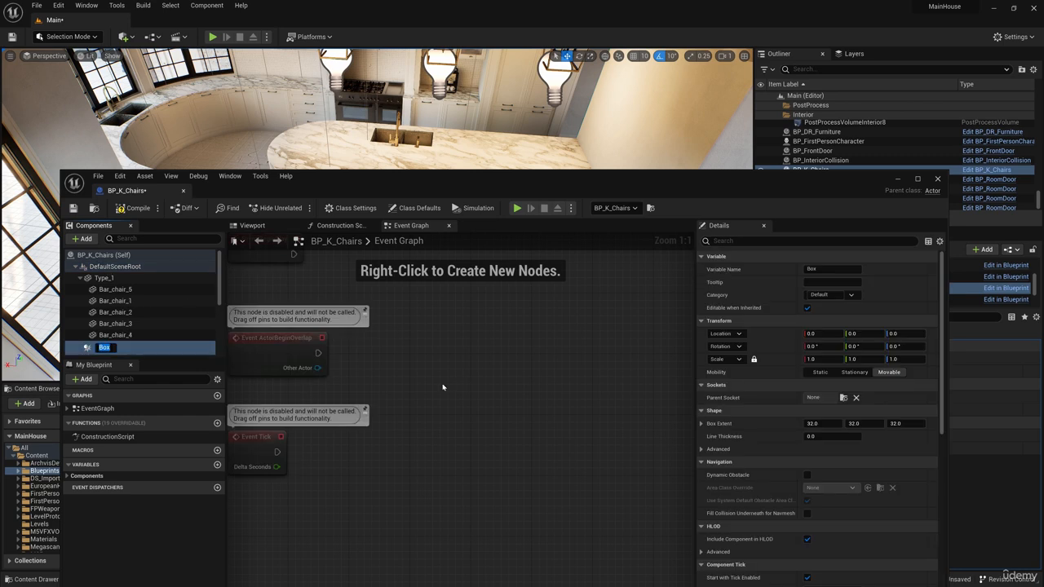
{"action": "key", "text": "Return"}
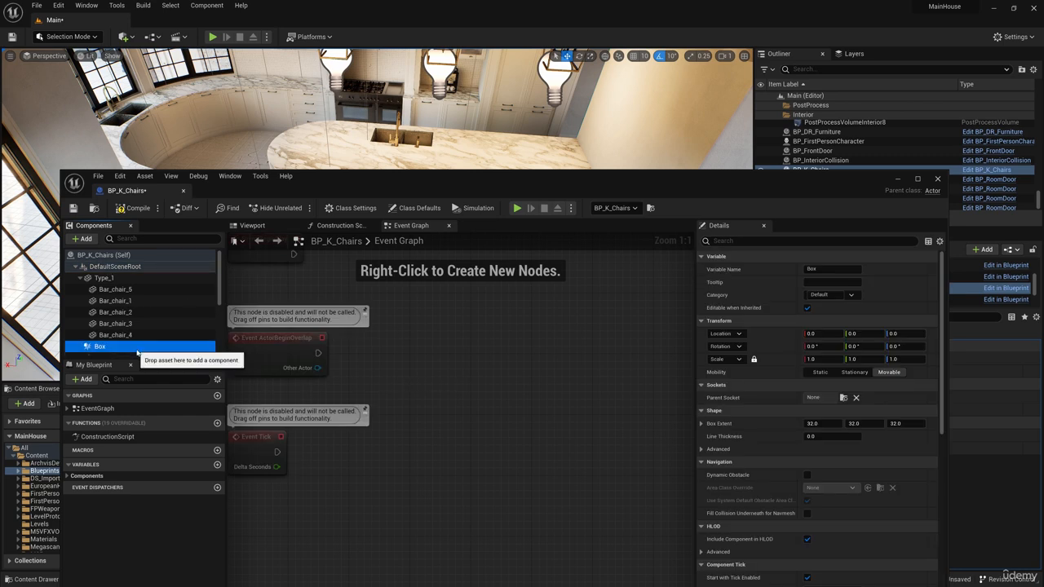
{"action": "left_click", "coordinate": [251, 225]}
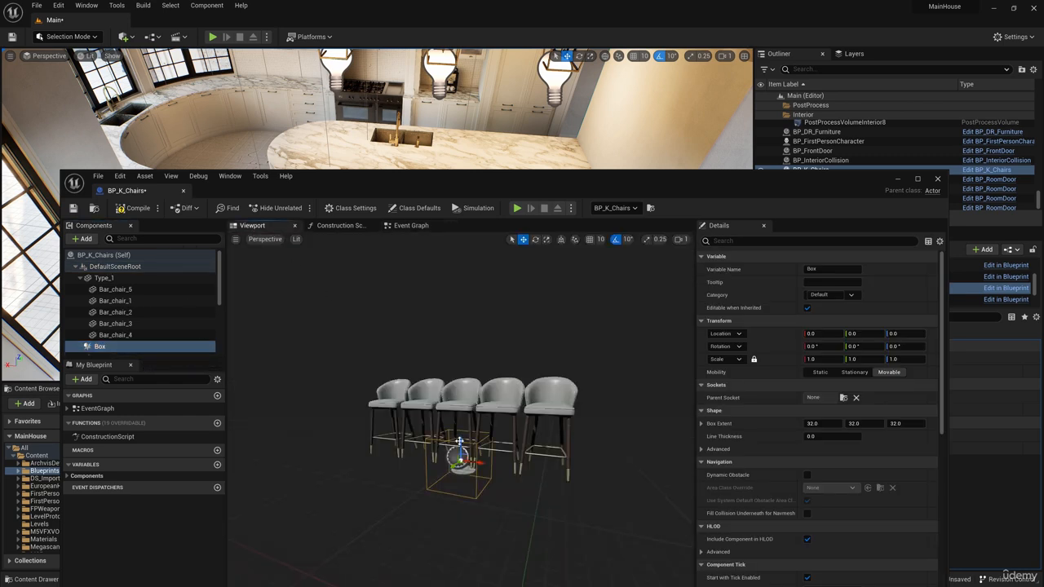
{"action": "left_click_drag", "start_coordinate": [459, 441], "coordinate": [458, 417]}
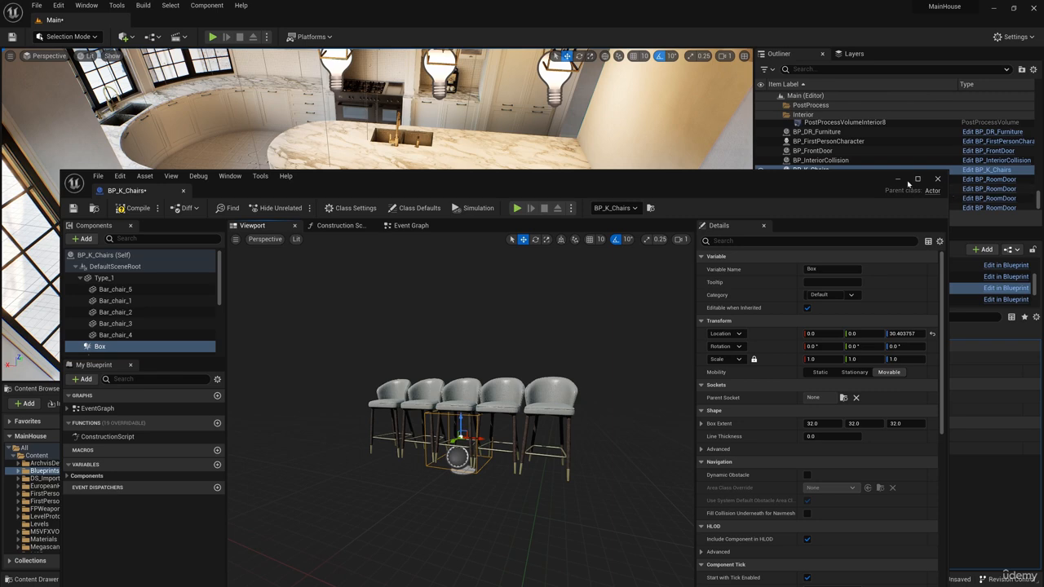
Compile the Blueprint, minimize its editor, and select the Box component of the placed BP_K_Chairs actor
{"action": "left_click", "coordinate": [135, 209]}
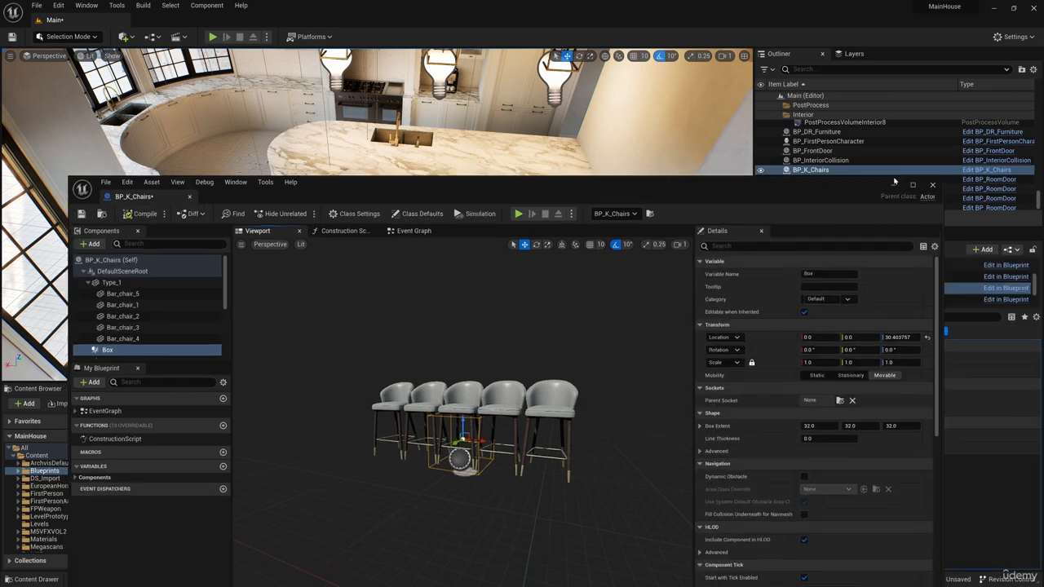
{"action": "left_click", "coordinate": [937, 179]}
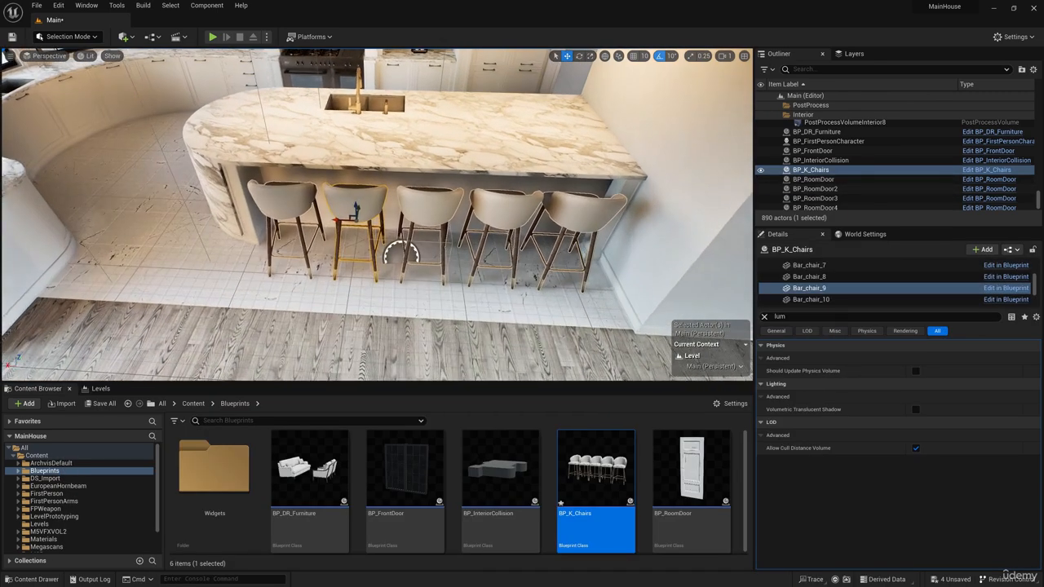
{"action": "scroll", "coordinate": [377, 214], "scroll_direction": "up", "scroll_amount": 1}
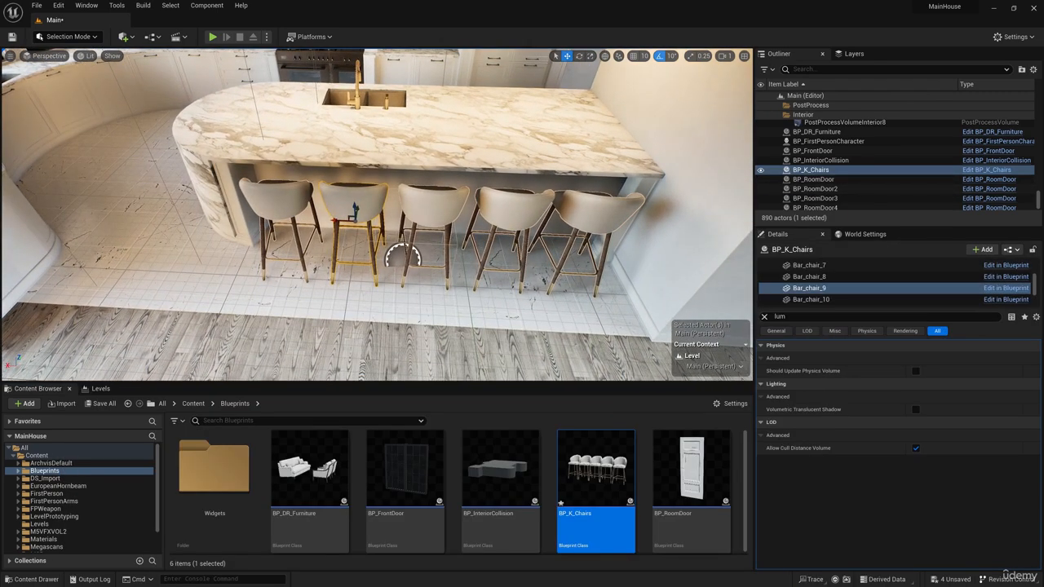
{"action": "left_click", "coordinate": [424, 139]}
{"action": "left_click", "coordinate": [441, 188]}
{"action": "scroll", "coordinate": [813, 297], "scroll_direction": "down", "scroll_amount": 7}
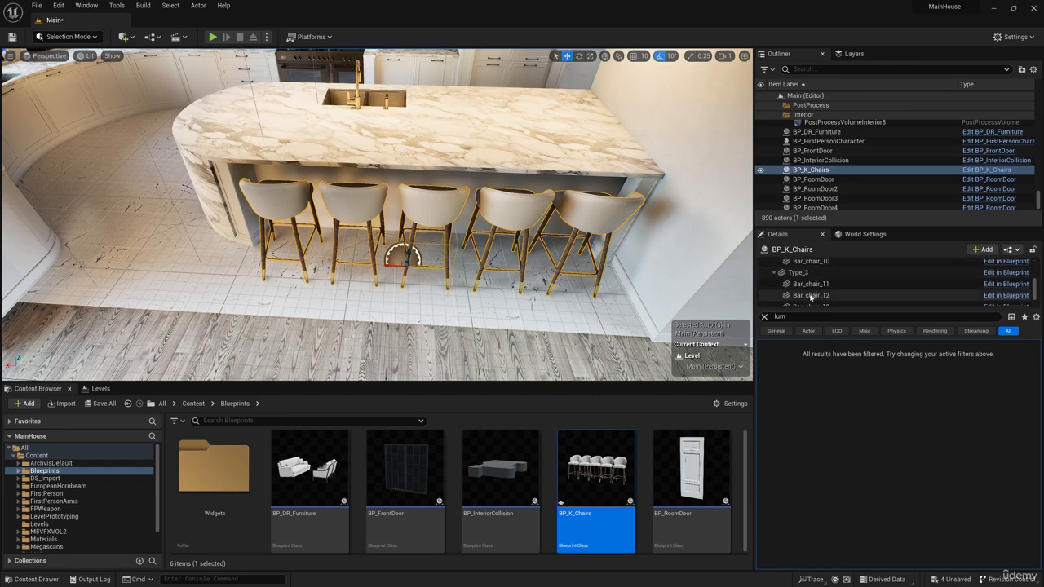
{"action": "scroll", "coordinate": [810, 297], "scroll_direction": "down", "scroll_amount": 2}
{"action": "left_click", "coordinate": [807, 300]}
Scale and move the placed actor's Box collision to cover the area around the bar chairs at the kitchen island
{"action": "left_click", "coordinate": [590, 56]}
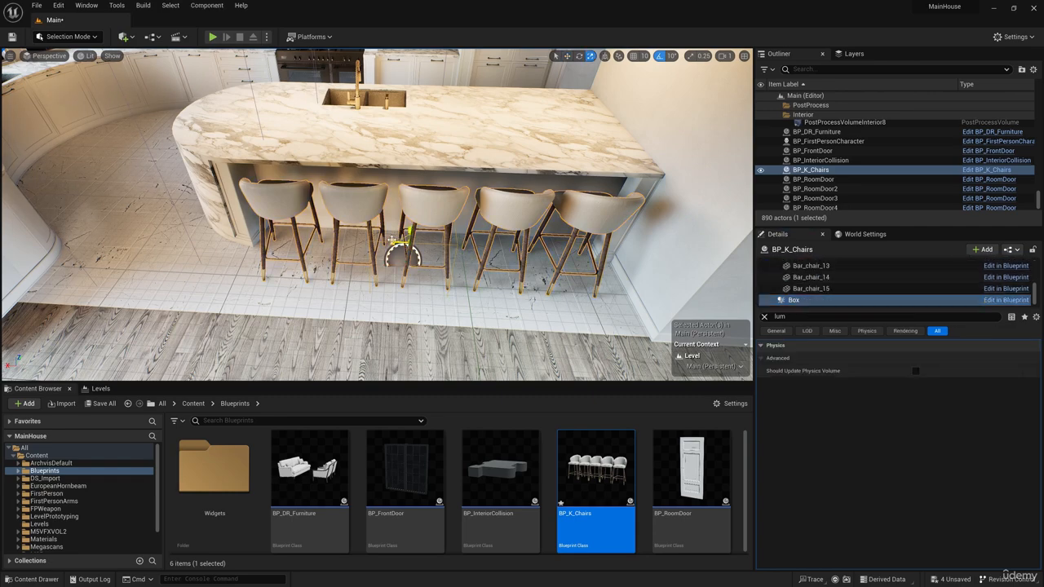
{"action": "left_click_drag", "start_coordinate": [396, 243], "coordinate": [505, 265], "text": "alt"}
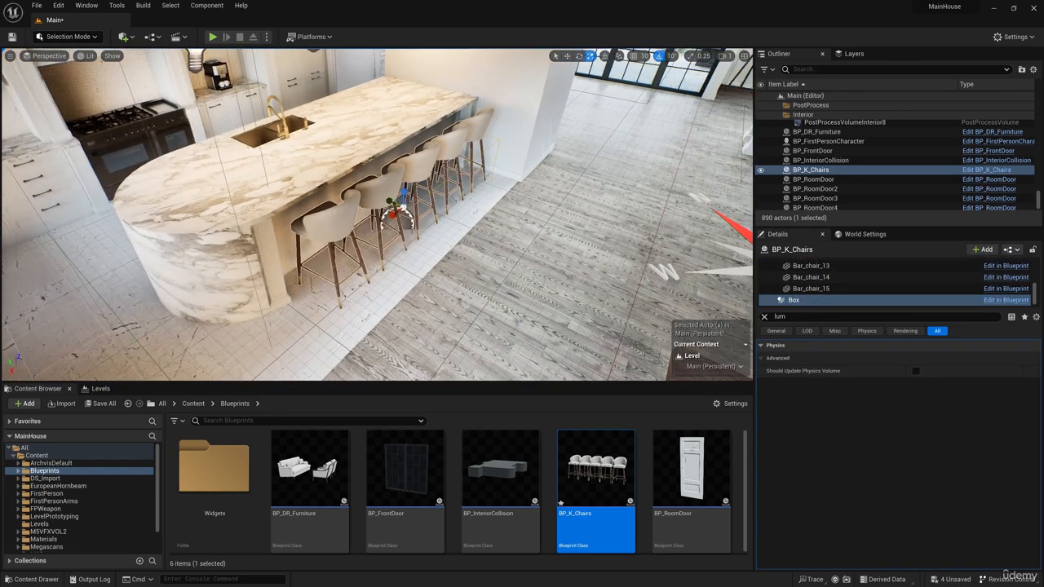
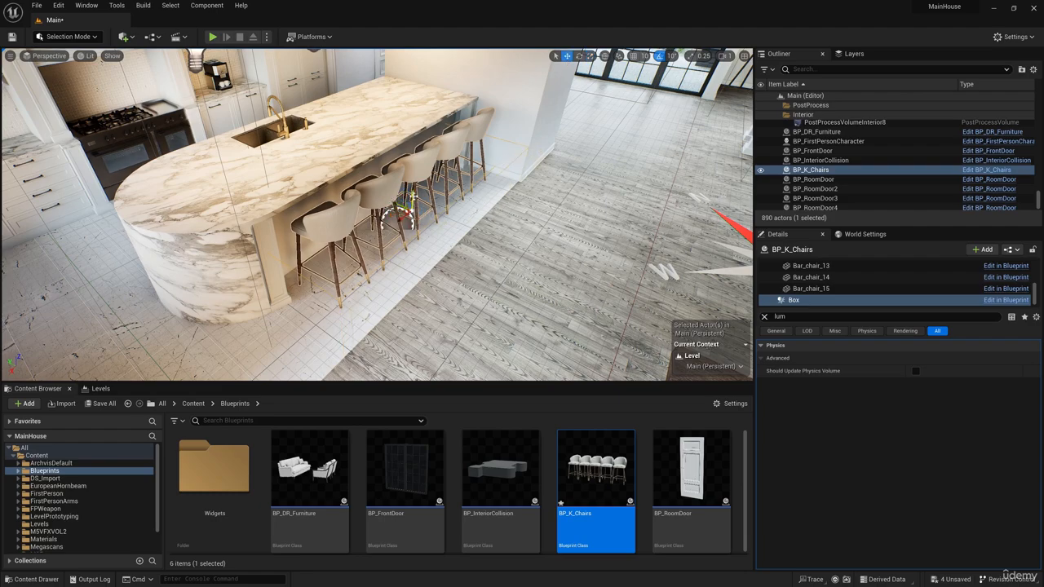
{"action": "right_click_drag", "start_coordinate": [457, 236], "coordinate": [366, 187]}
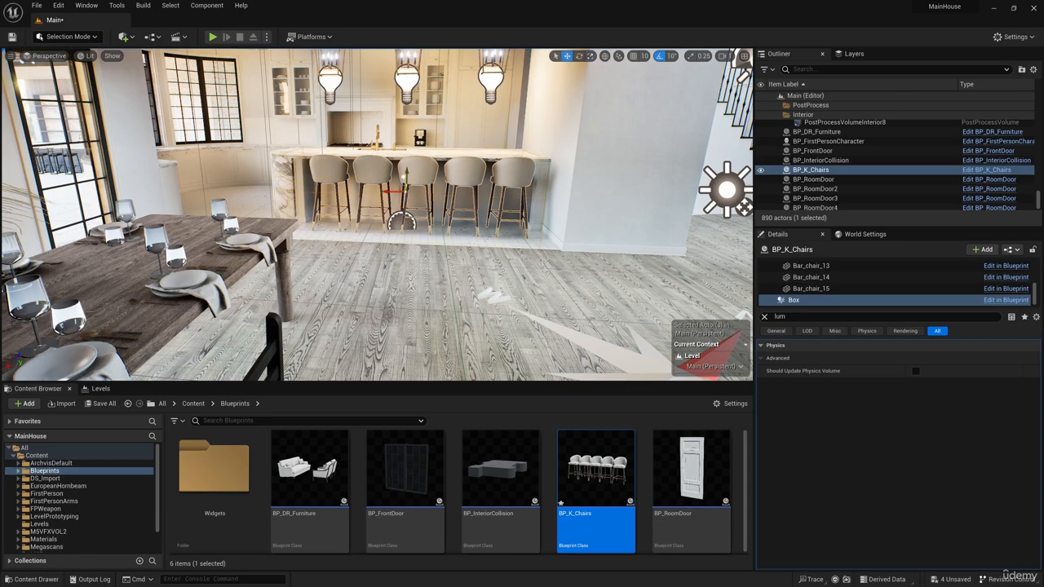
{"action": "right_click_drag", "start_coordinate": [405, 174], "coordinate": [551, 61]}
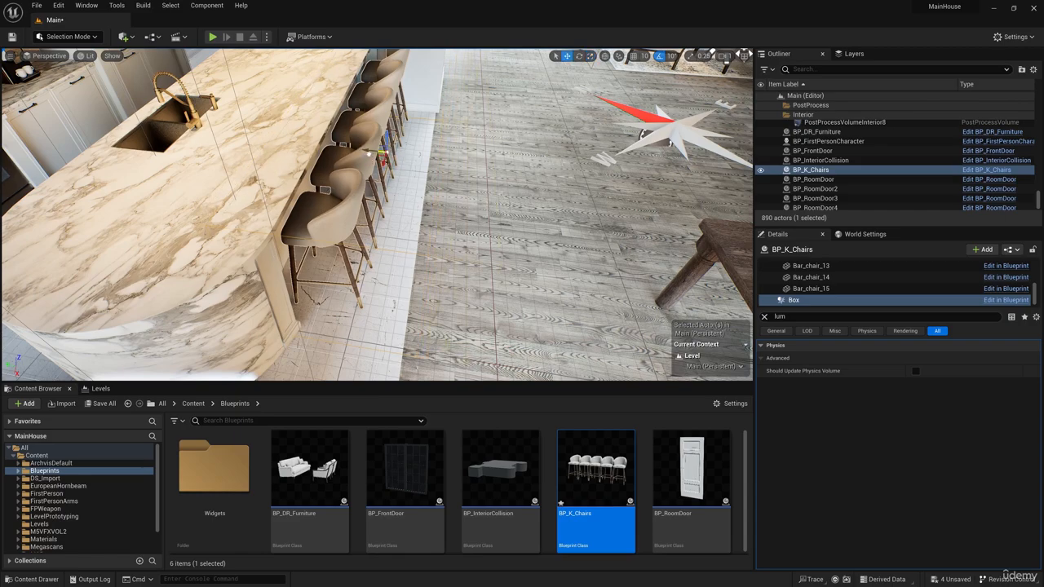
{"action": "key", "text": "f"}
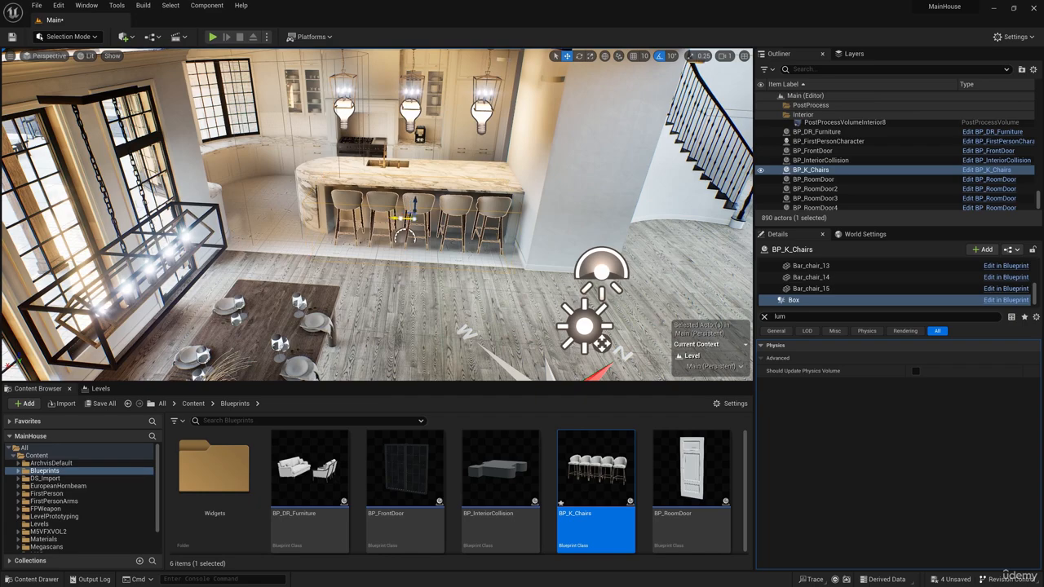
{"action": "right_click_drag", "start_coordinate": [402, 219], "coordinate": [471, 289]}
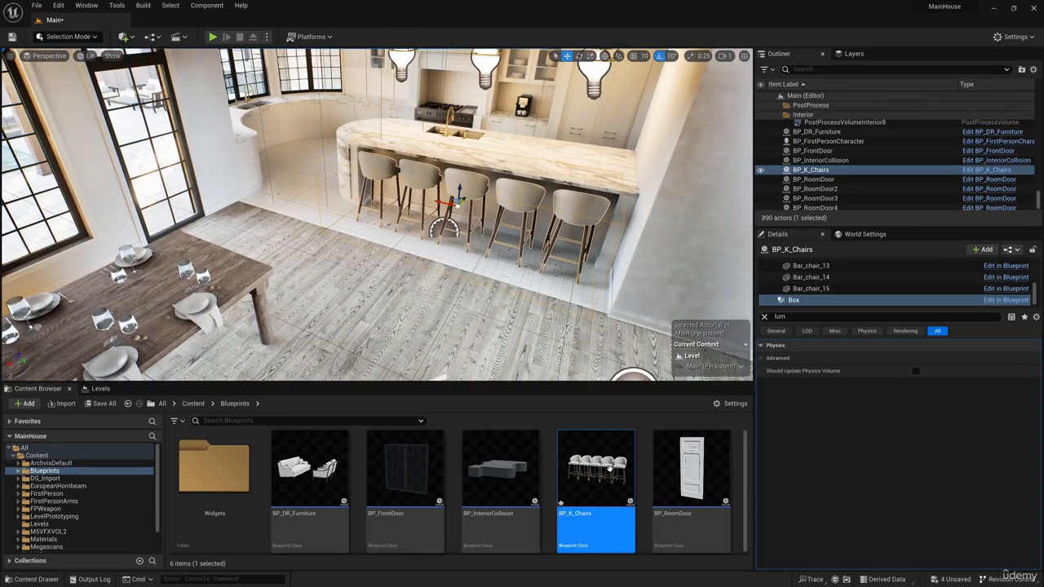
Reopen BP_K_Chairs and add a Widget component with its default name under DefaultSceneRoot
{"action": "double_click", "coordinate": [596, 471]}
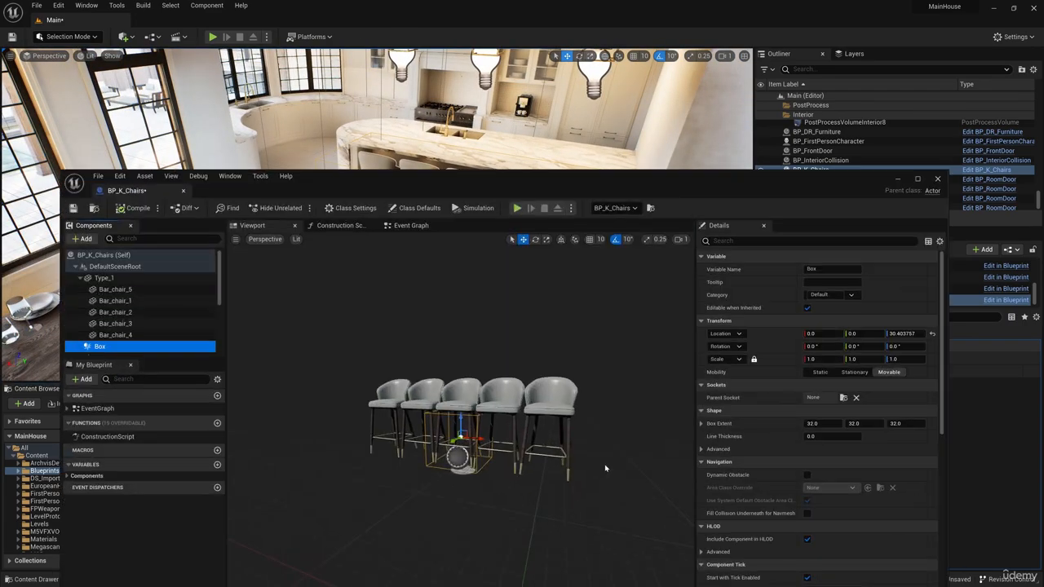
{"action": "left_click", "coordinate": [88, 239]}
{"action": "left_click", "coordinate": [230, 201]}
{"action": "left_click", "coordinate": [103, 267]}
{"action": "left_click", "coordinate": [84, 238]}
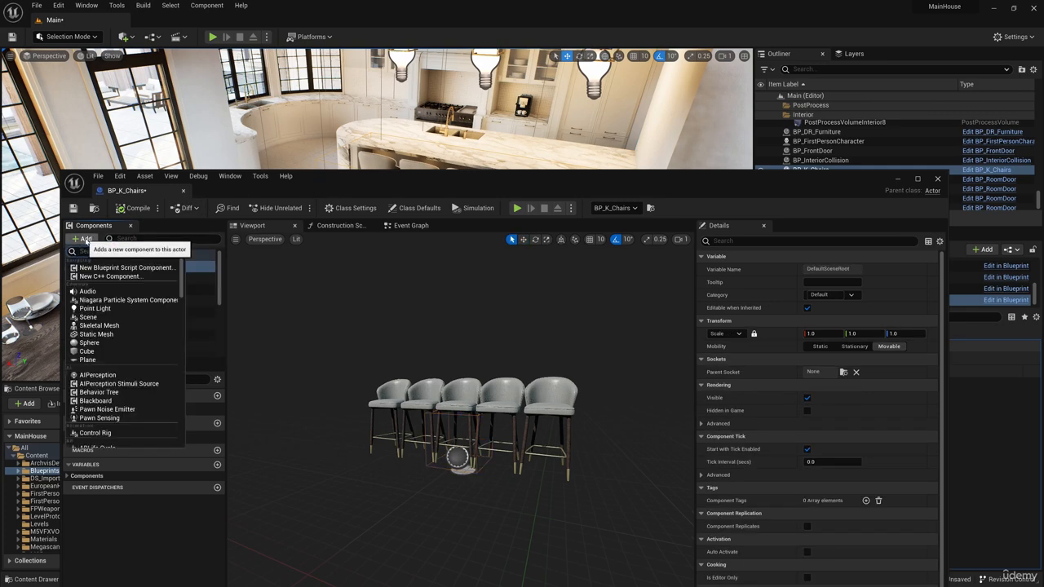
{"action": "type", "text": "widget"}
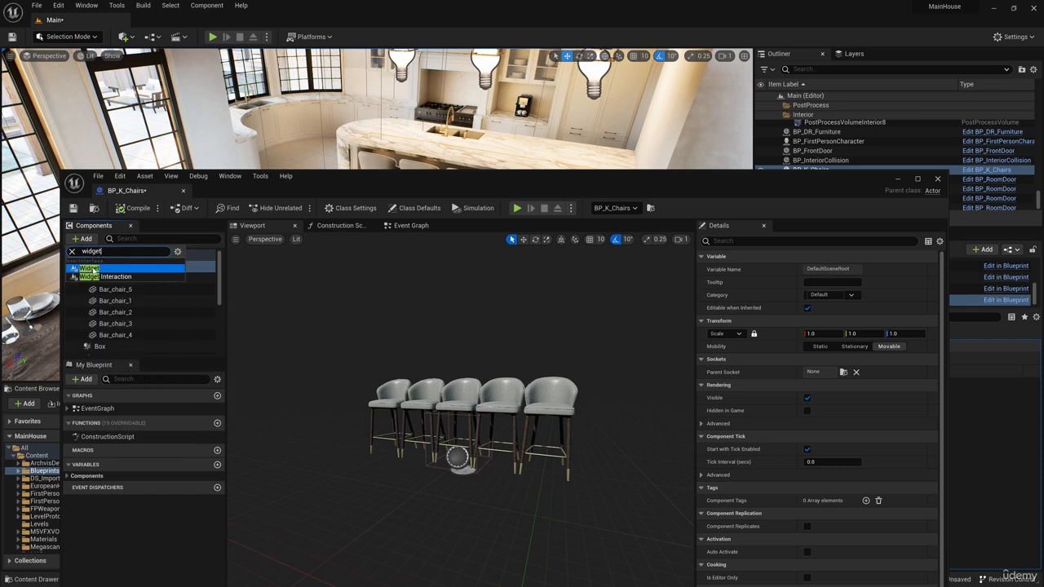
{"action": "left_click", "coordinate": [91, 269]}
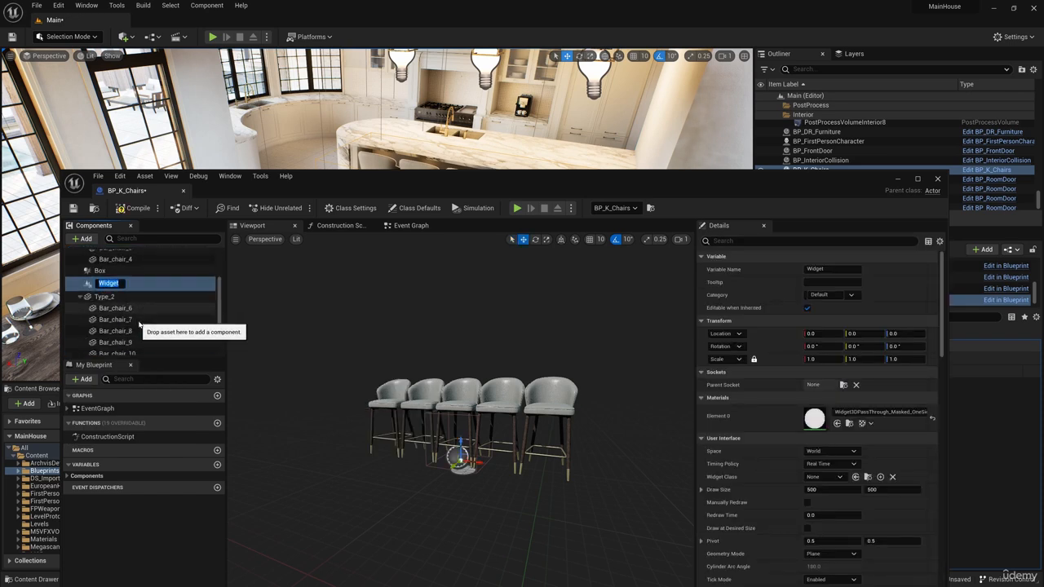
{"action": "left_click", "coordinate": [123, 287]}
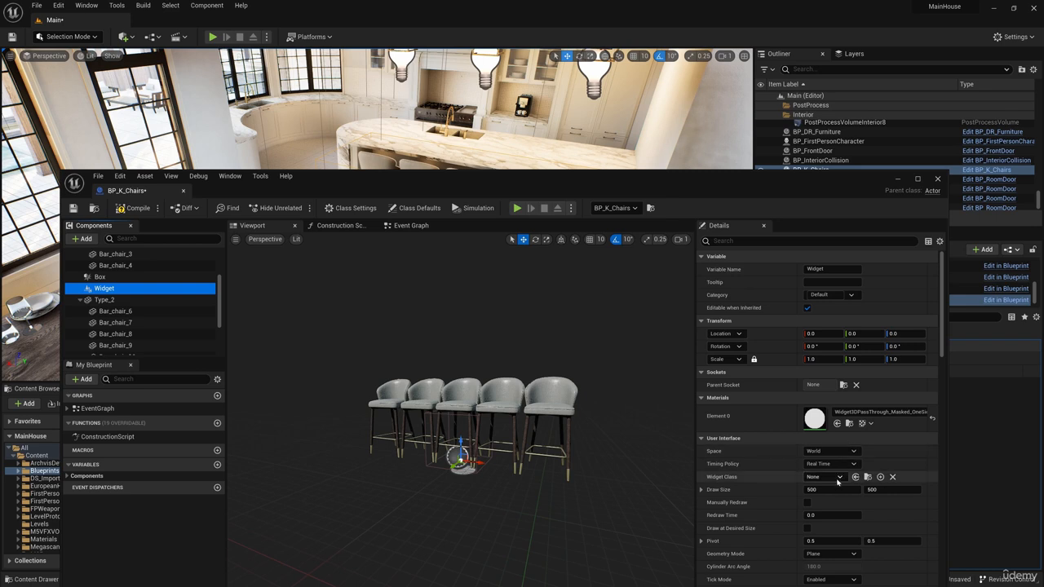
Set the Widget's class to Press_E and its Space to Screen, and raise it to about chair-back height
{"action": "left_click", "coordinate": [835, 477]}
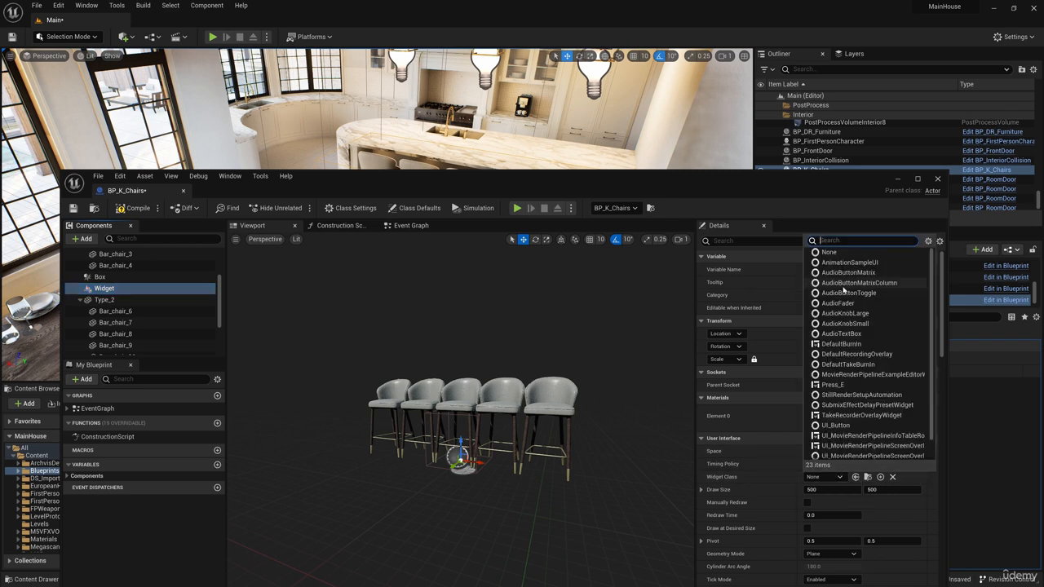
{"action": "type", "text": "press"}
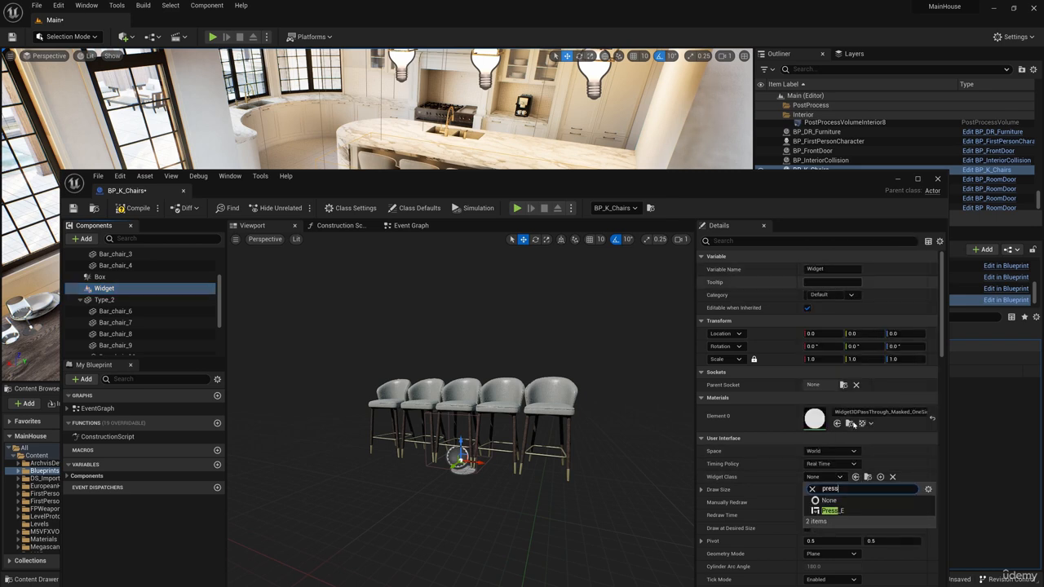
{"action": "left_click", "coordinate": [831, 514]}
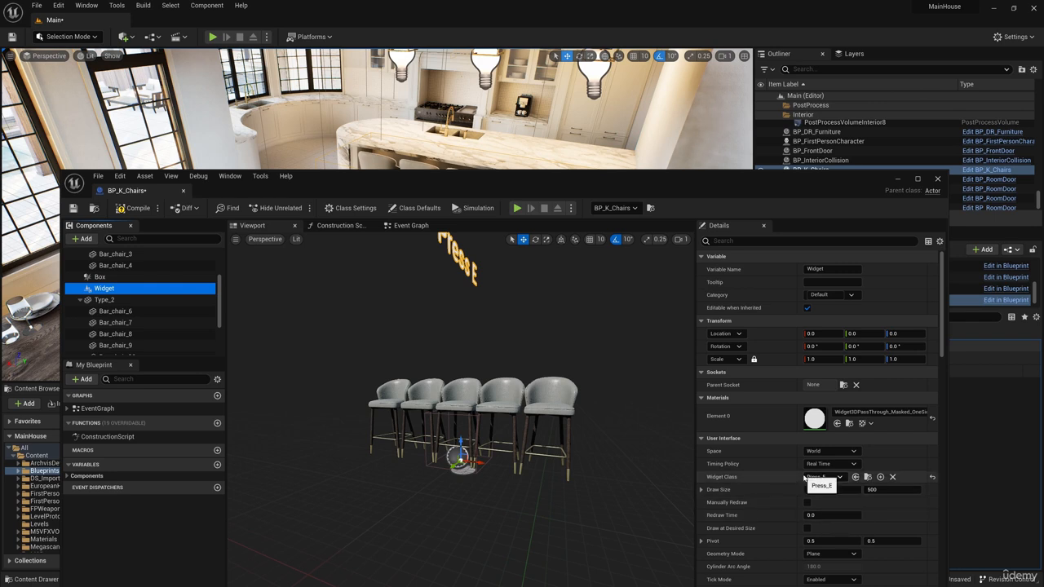
{"action": "scroll", "coordinate": [804, 478], "scroll_direction": "down", "scroll_amount": 1}
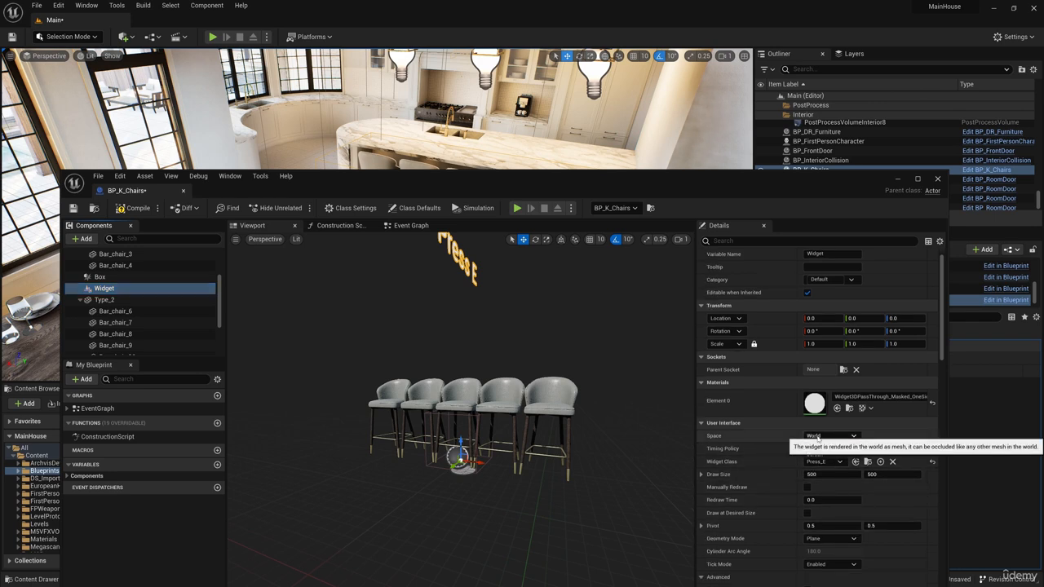
{"action": "left_click", "coordinate": [817, 438]}
{"action": "left_click", "coordinate": [819, 460]}
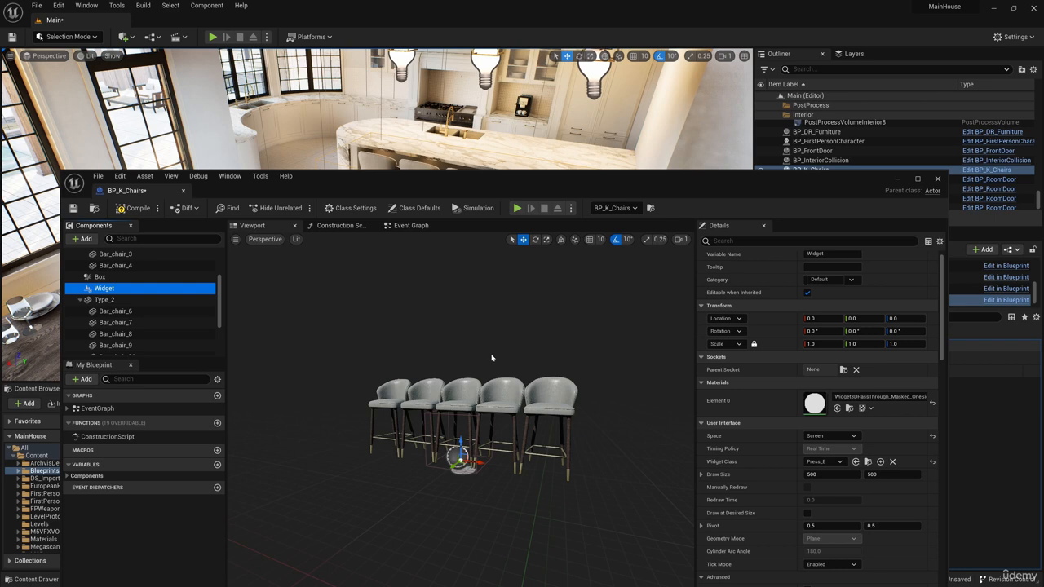
{"action": "left_click_drag", "start_coordinate": [461, 443], "coordinate": [465, 372]}
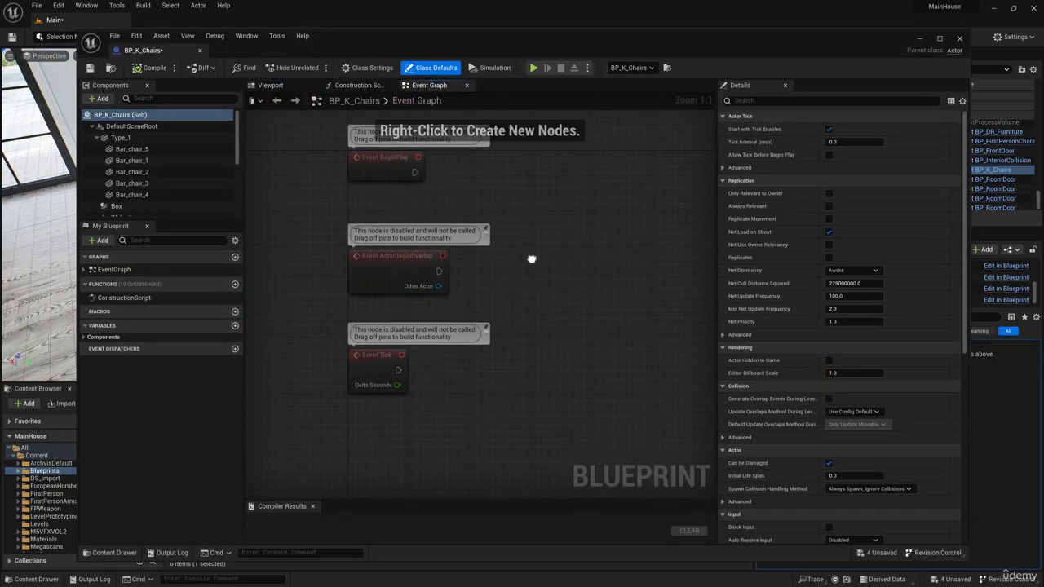
Add the On Component Begin Overlap and On Component End Overlap events of the Box to the Event Graph
{"action": "right_click_drag", "start_coordinate": [531, 258], "coordinate": [517, 236]}
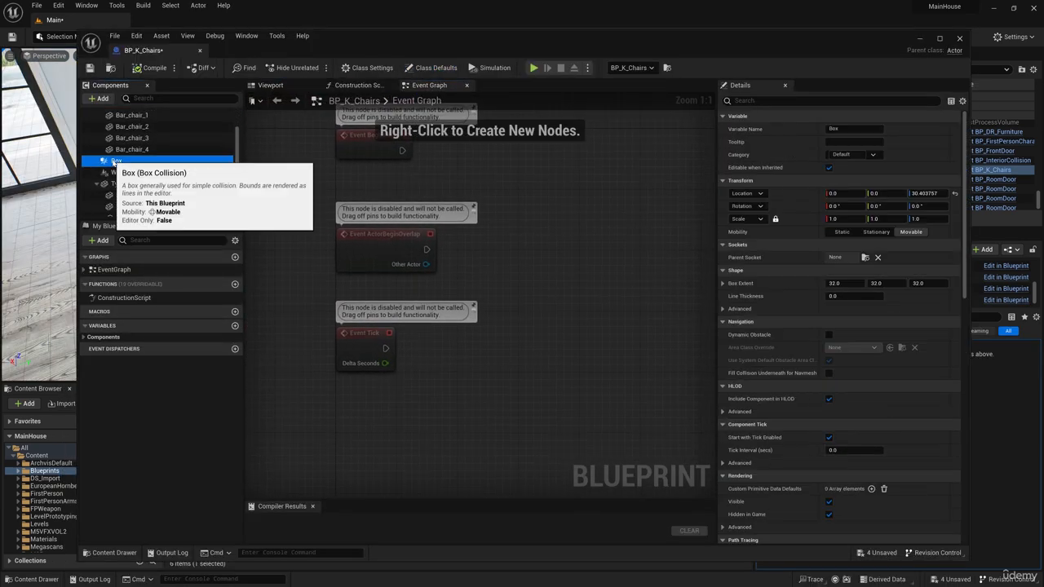
{"action": "left_click", "coordinate": [116, 161]}
{"action": "scroll", "coordinate": [959, 394], "scroll_direction": "down", "scroll_amount": 10}
{"action": "scroll", "coordinate": [959, 394], "scroll_direction": "down", "scroll_amount": 10}
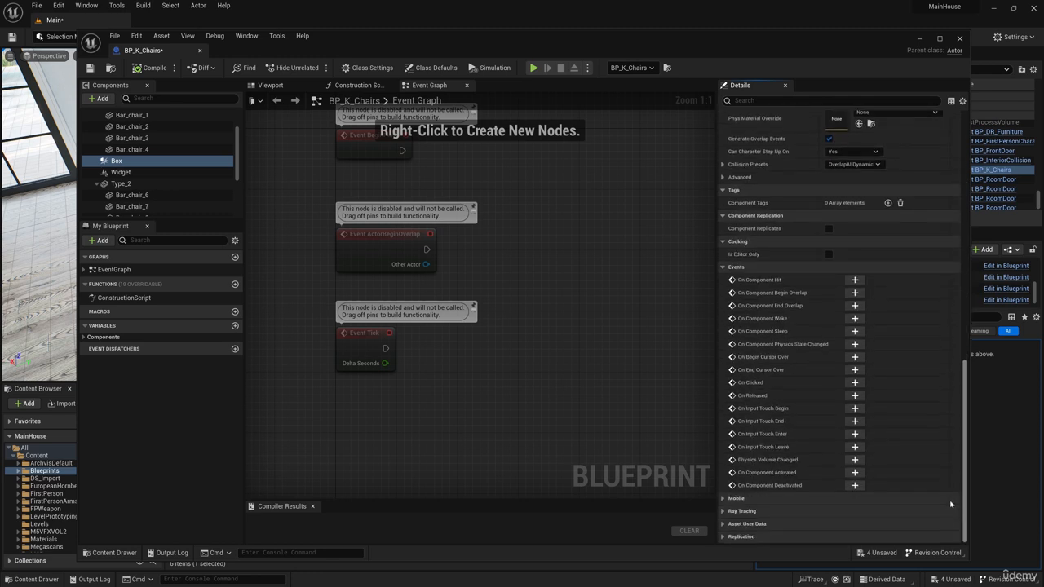
{"action": "left_click", "coordinate": [853, 293]}
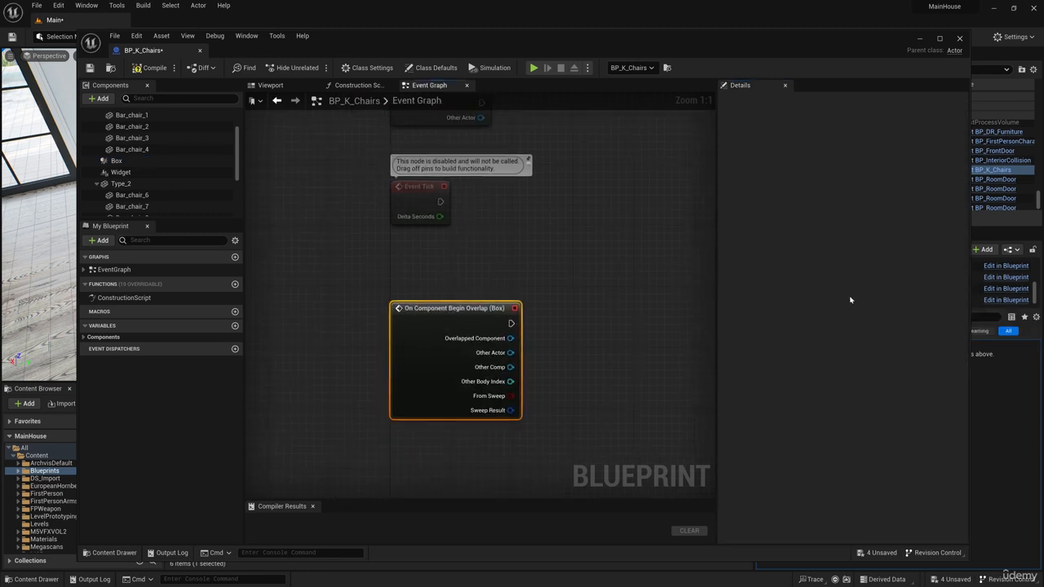
{"action": "left_click", "coordinate": [120, 163]}
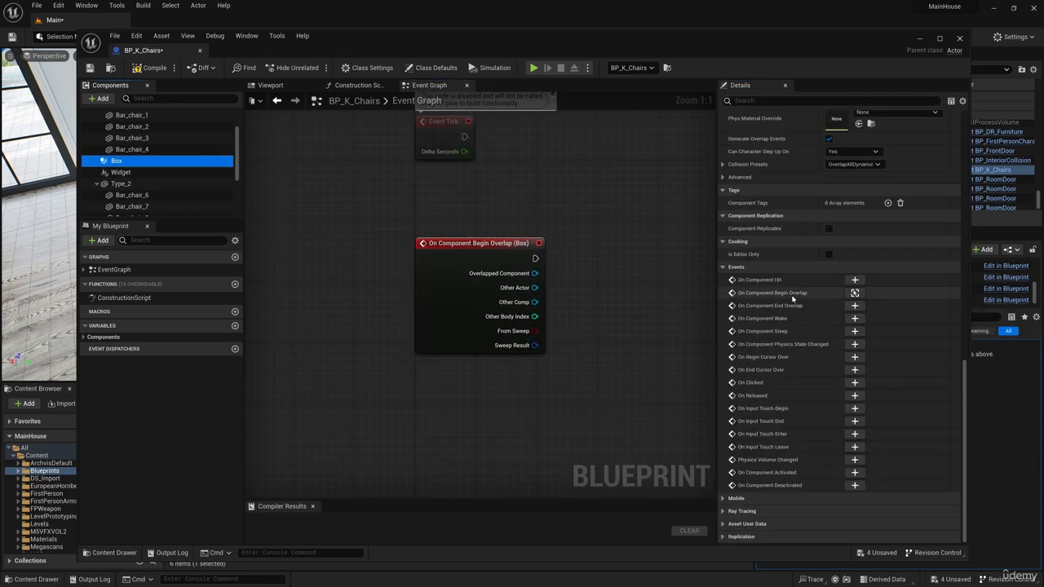
{"action": "left_click", "coordinate": [854, 305]}
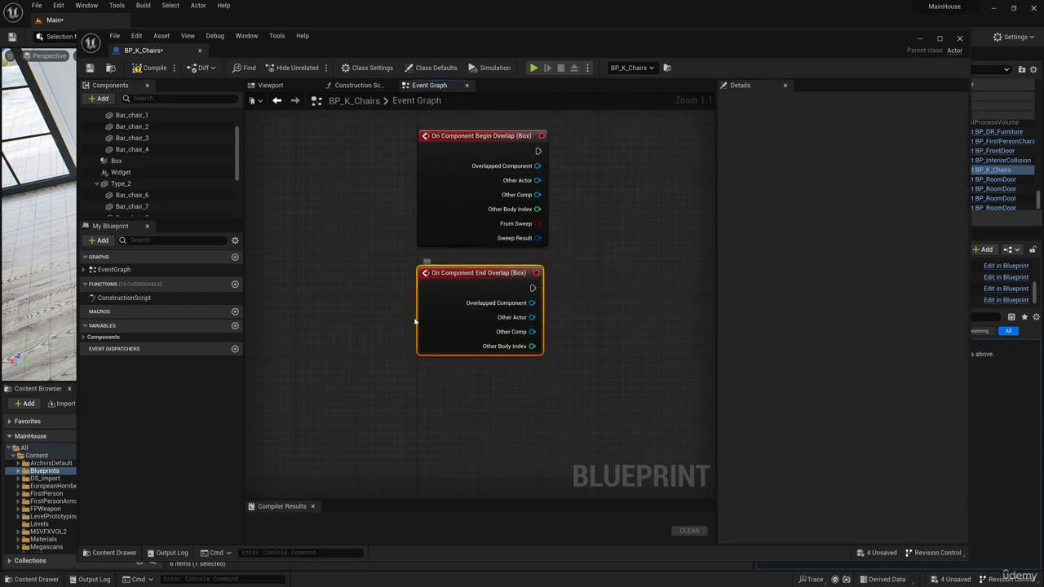
Add a Widget reference with a Set Visibility node, enable New Visibility, and connect it to the Begin Overlap event
{"action": "scroll", "coordinate": [415, 319], "scroll_direction": "down", "scroll_amount": 1}
{"action": "right_click_drag", "start_coordinate": [415, 319], "coordinate": [322, 472]}
{"action": "left_click_drag", "start_coordinate": [124, 172], "coordinate": [537, 329]}
{"action": "left_click", "coordinate": [485, 374]}
{"action": "scroll", "coordinate": [498, 397], "scroll_direction": "up", "scroll_amount": 1}
{"action": "type", "text": "set vis"}
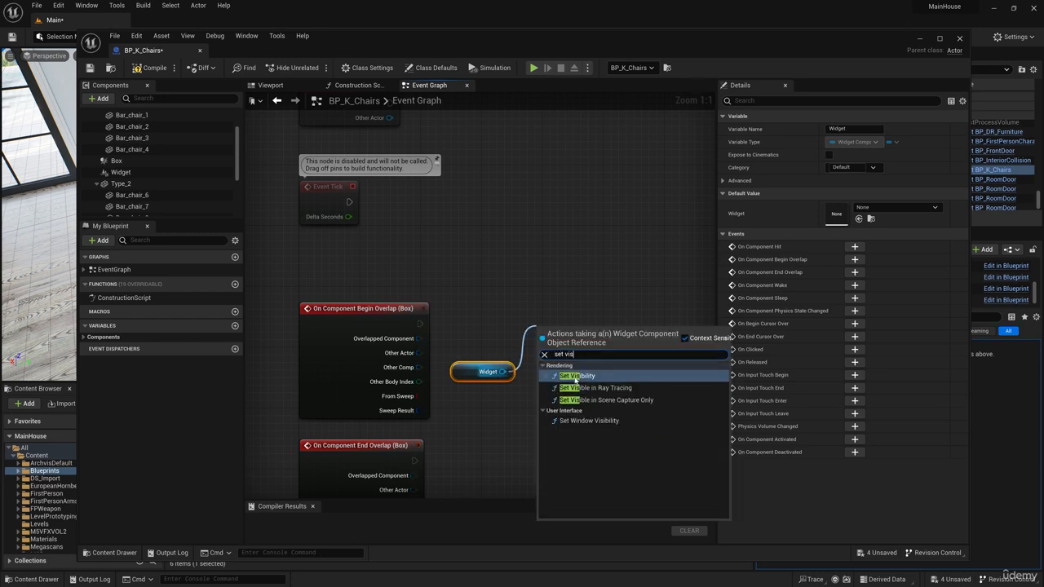
{"action": "left_click", "coordinate": [575, 376]}
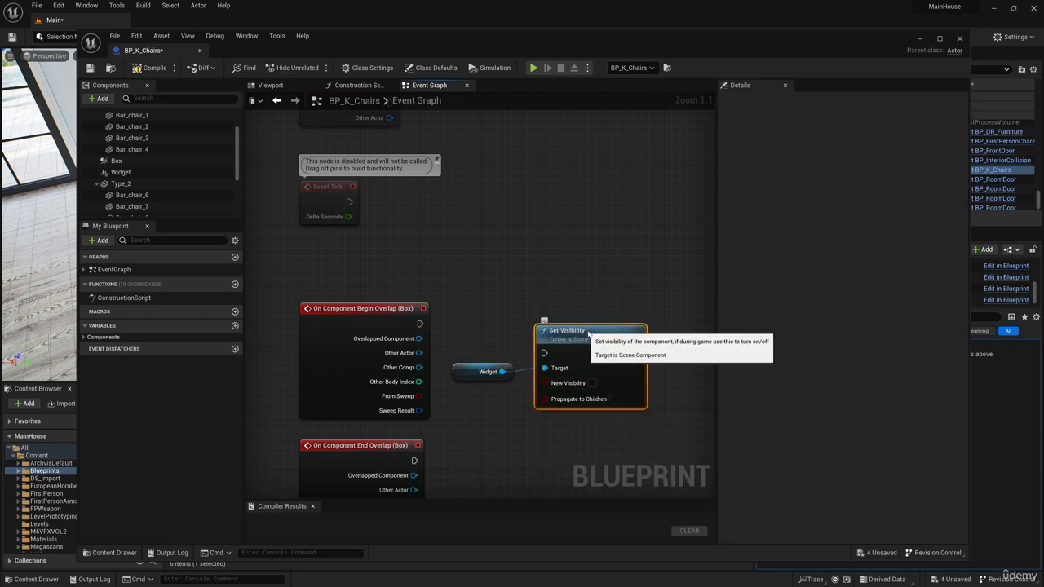
{"action": "left_click_drag", "start_coordinate": [419, 324], "coordinate": [437, 392]}
Duplicate the Widget and Set Visibility nodes for the End Overlap event, connect them, and turn New Visibility off
{"action": "scroll", "coordinate": [606, 354], "scroll_direction": "down", "scroll_amount": 2}
{"action": "key", "text": "ctrl+c"}
{"action": "key", "text": "ctrl+v"}
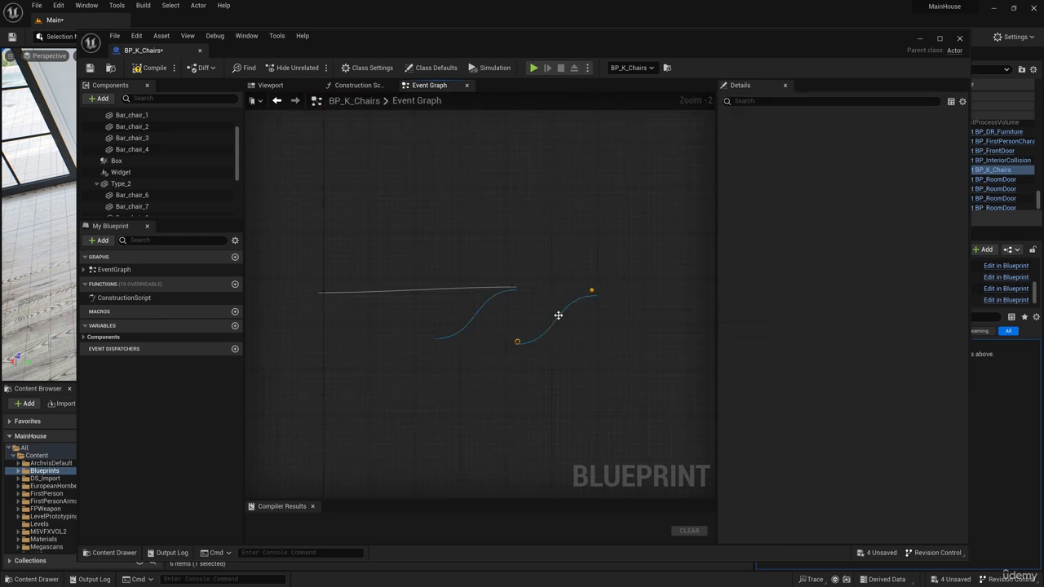
{"action": "mouse_move", "coordinate": [627, 300]}
{"action": "left_mouse_down"}
{"action": "mouse_move", "coordinate": [555, 380]}
{"action": "mouse_move", "coordinate": [552, 399]}
{"action": "left_mouse_up"}
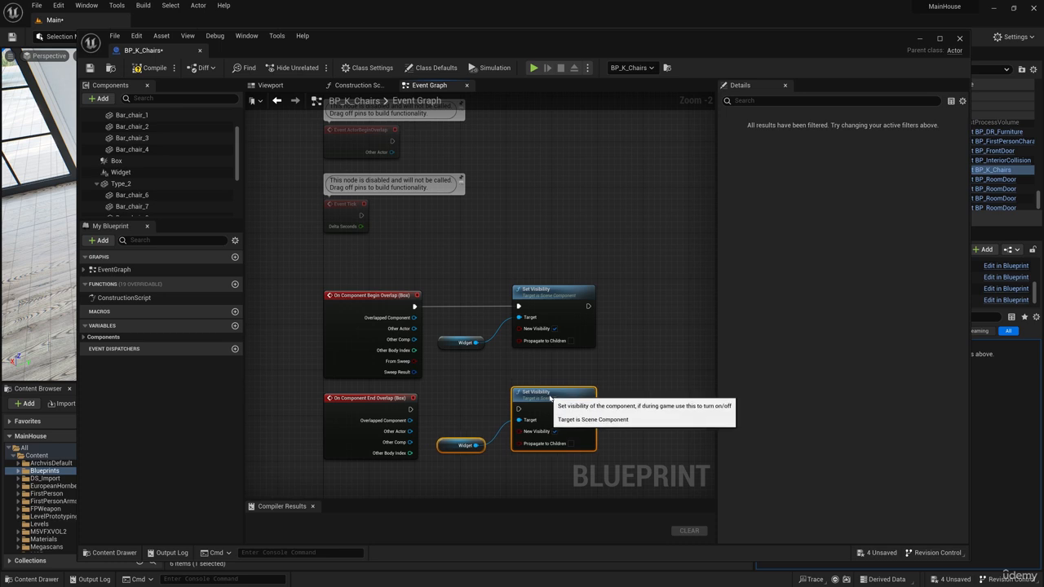
{"action": "left_click_drag", "start_coordinate": [410, 408], "coordinate": [512, 410]}
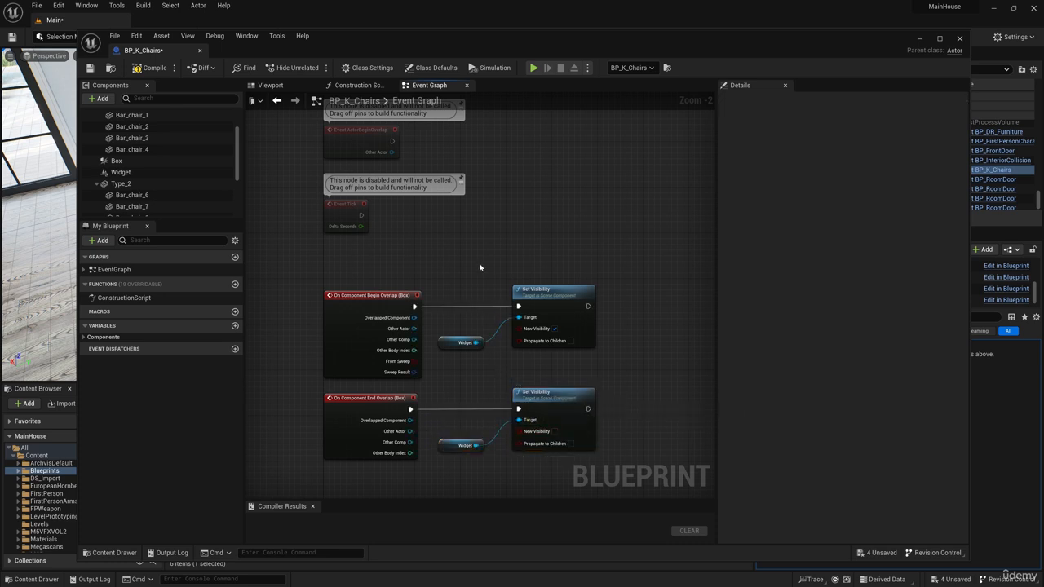
Delete the disabled Event BeginPlay, Event ActorBeginOverlap and Event Tick nodes from the Event Graph
{"action": "right_click_drag", "start_coordinate": [480, 266], "coordinate": [481, 391]}
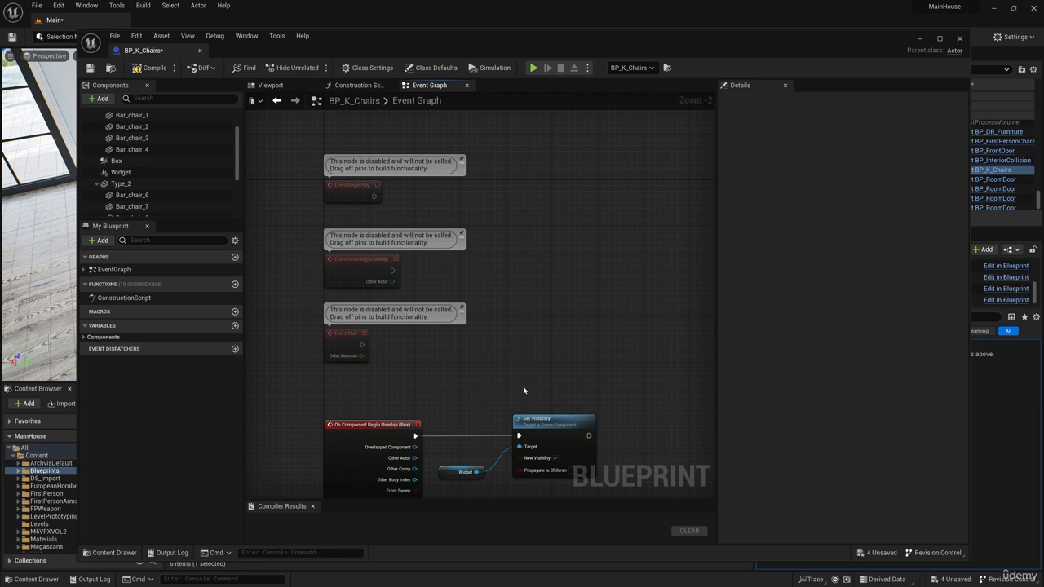
{"action": "key", "text": "Delete"}
{"action": "left_click_drag", "start_coordinate": [515, 145], "coordinate": [334, 163]}
{"action": "left_click", "coordinate": [427, 168]}
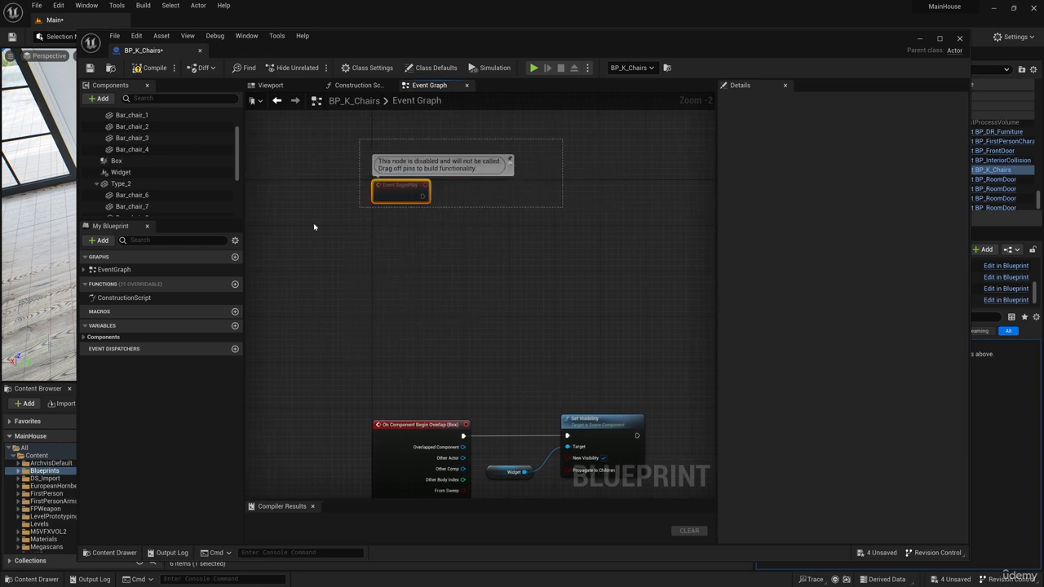
{"action": "key", "text": "Delete"}
Add an Event BeginPlay node to the Event Graph and place it above the Begin Overlap event of the Box
{"action": "right_click", "coordinate": [399, 226]}
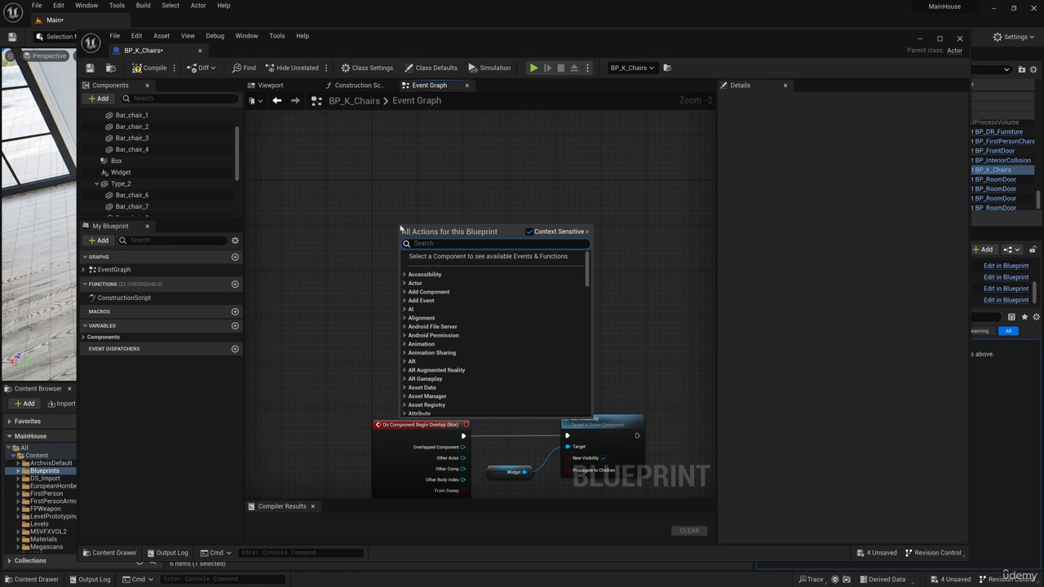
{"action": "type", "text": "event"}
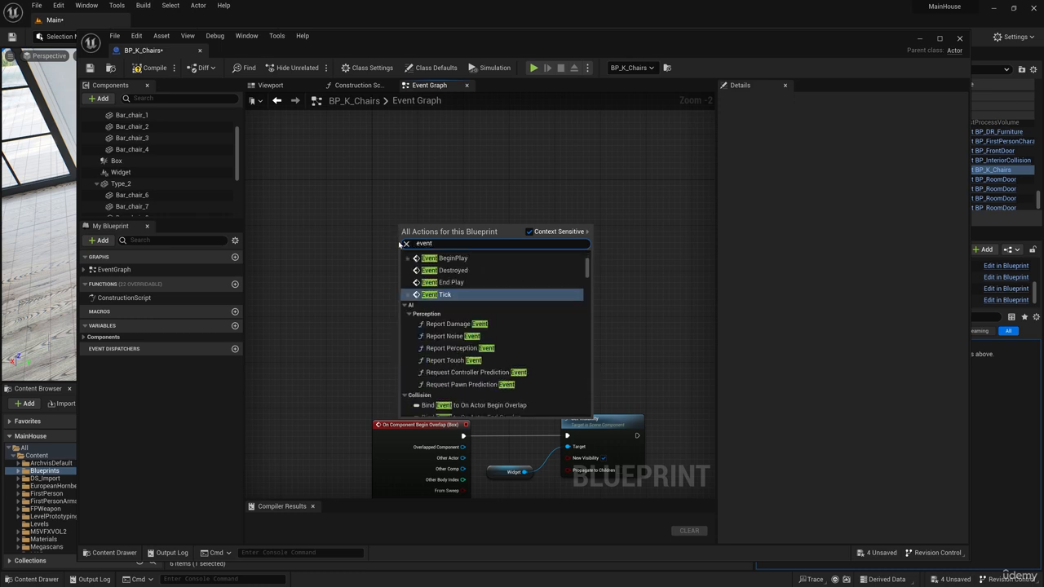
{"action": "left_click", "coordinate": [440, 258]}
{"action": "left_click_drag", "start_coordinate": [421, 225], "coordinate": [440, 334]}
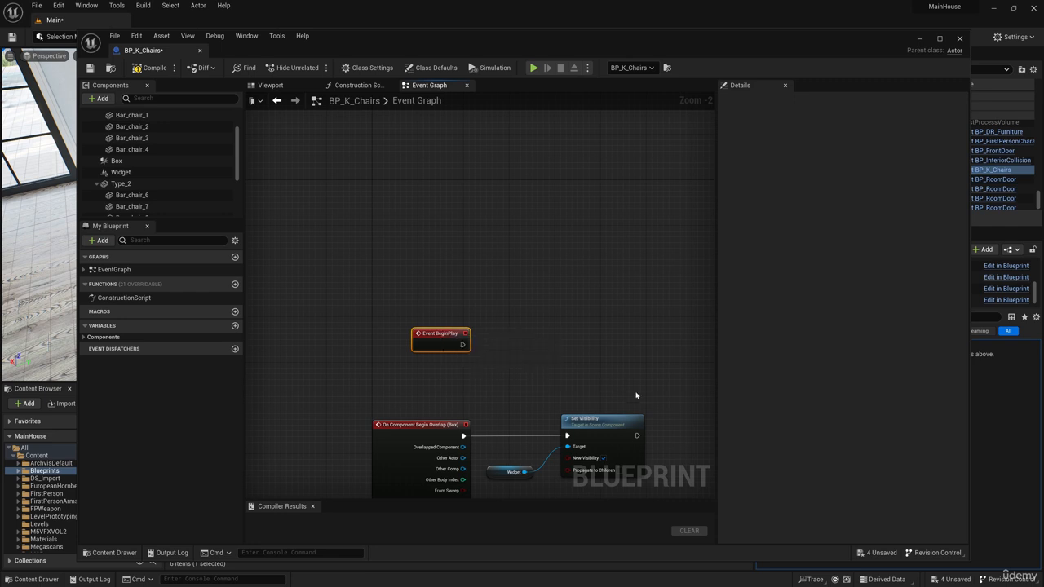
Duplicate the End Overlap's Widget and Set Visibility nodes next to Event BeginPlay and connect the event to the copied Set Visibility
{"action": "right_click_drag", "start_coordinate": [600, 377], "coordinate": [496, 282]}
{"action": "left_click_drag", "start_coordinate": [586, 396], "coordinate": [396, 488]}
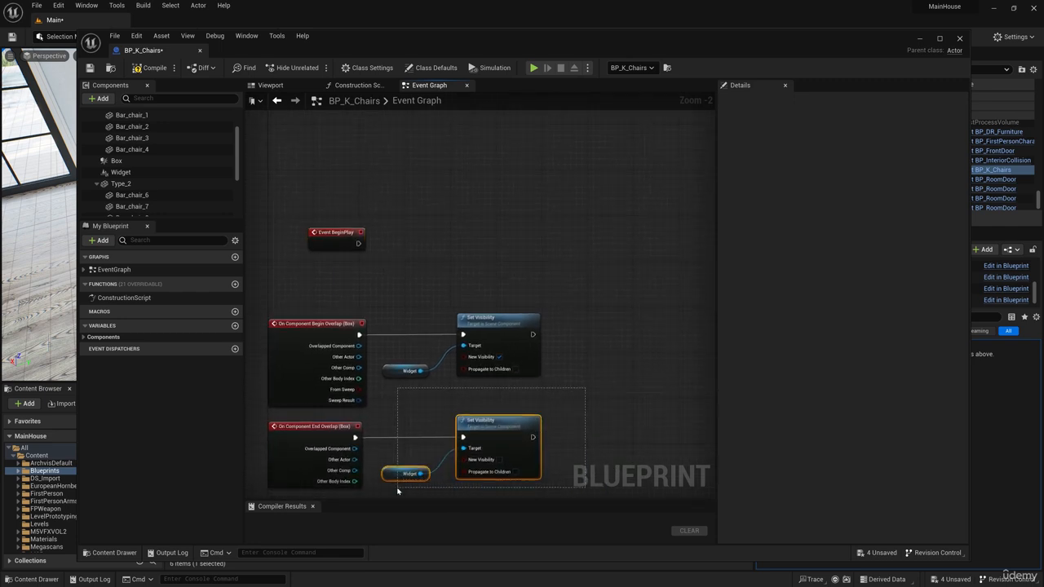
{"action": "key", "text": "ctrl+c"}
{"action": "key", "text": "ctrl+v"}
{"action": "left_click_drag", "start_coordinate": [540, 411], "coordinate": [483, 239]}
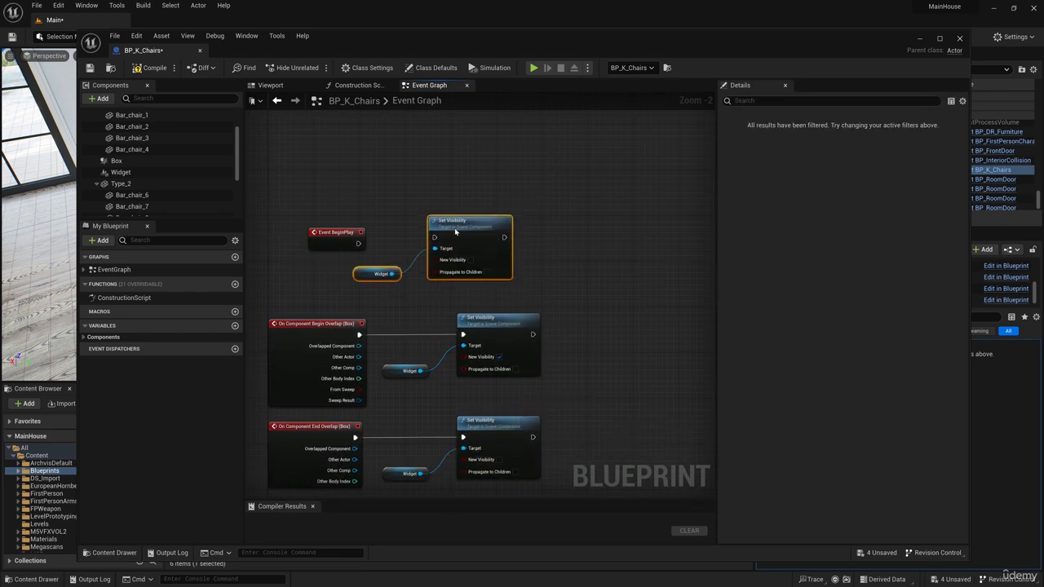
{"action": "left_click_drag", "start_coordinate": [360, 243], "coordinate": [478, 232]}
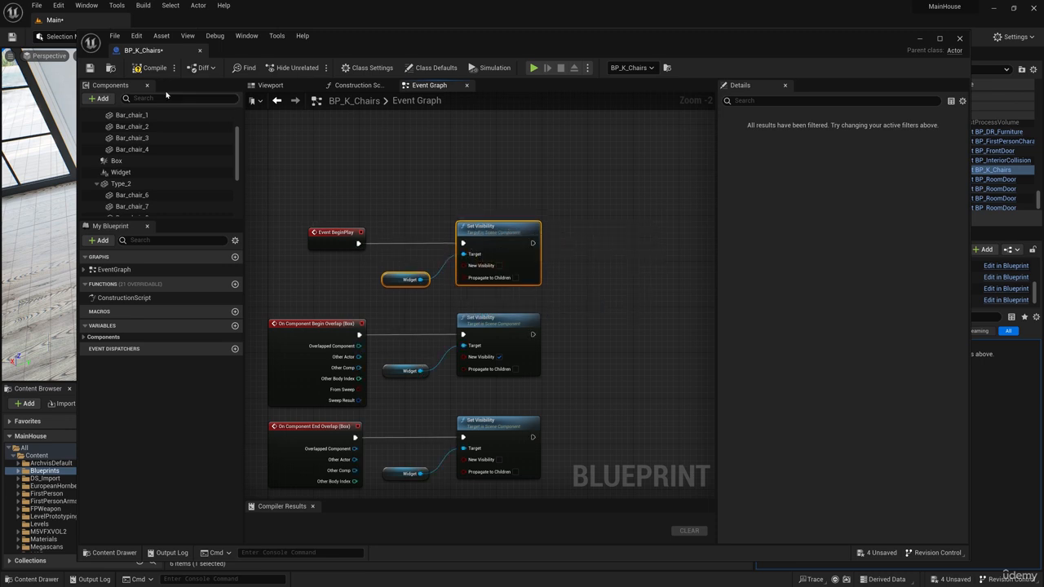
Compile and close the BP_K_Chairs Blueprint and open BP_FirstPersonCharacter from the FirstPerson Blueprints folder
{"action": "left_click", "coordinate": [151, 68]}
{"action": "left_click", "coordinate": [960, 38]}
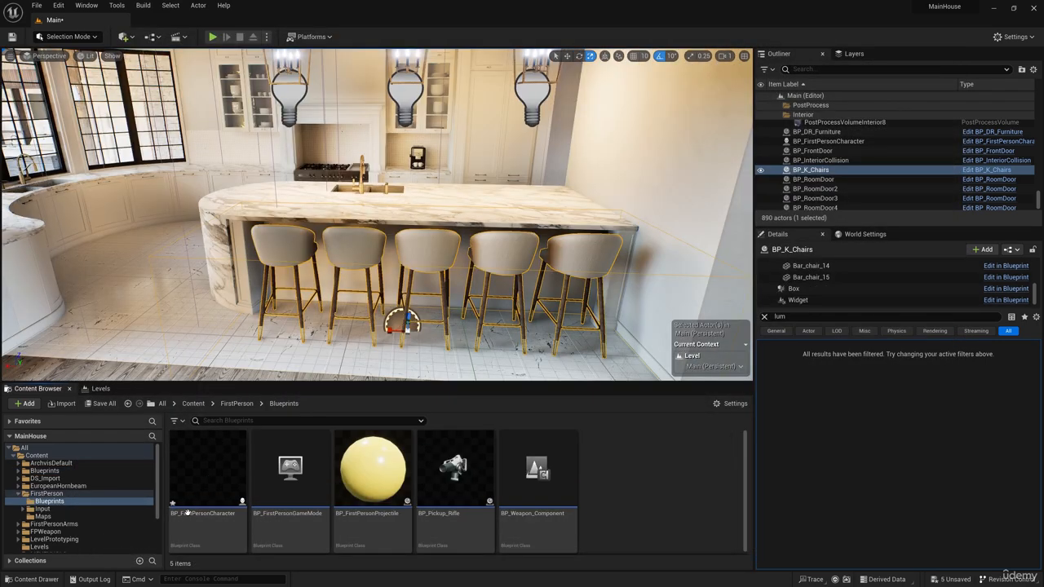
{"action": "double_click", "coordinate": [207, 472]}
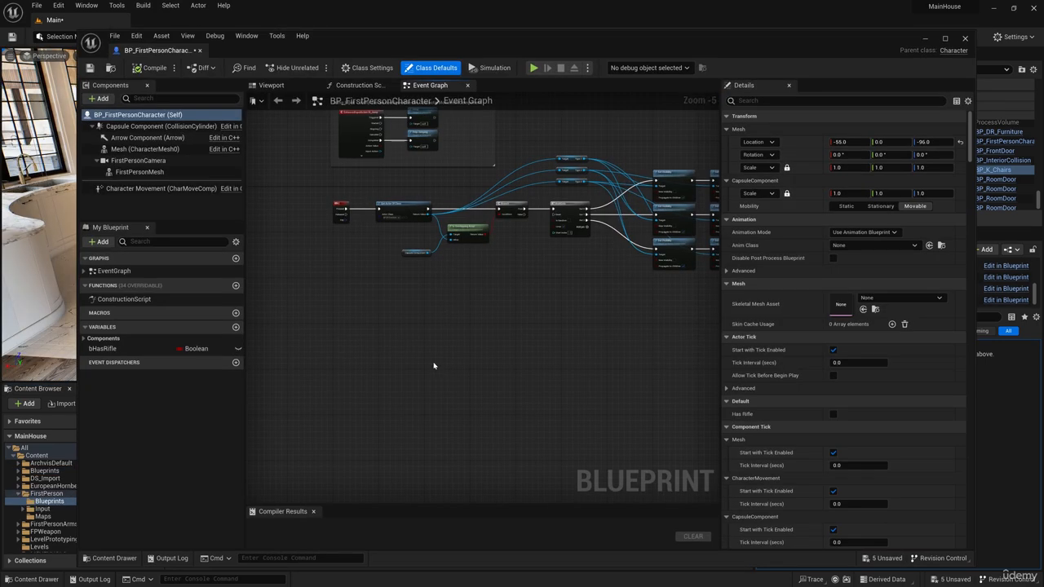
Duplicate the E key event, Get Actor Of Class, Capsule Component, Is Overlapping Actor, Branch and MultiGate nodes and place the copies below the originals
{"action": "scroll", "coordinate": [294, 298], "scroll_direction": "up", "scroll_amount": 2}
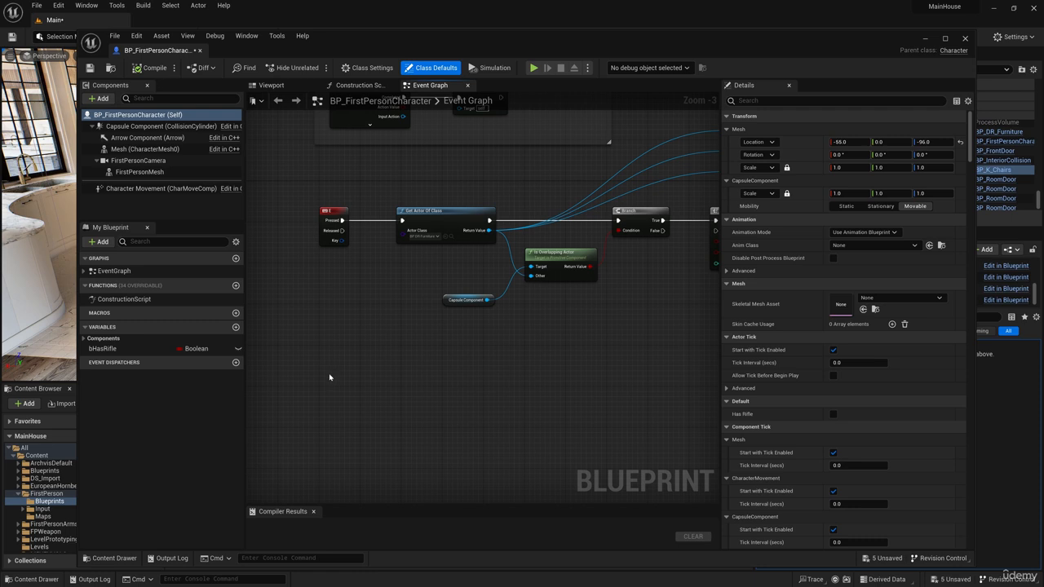
{"action": "left_click", "coordinate": [298, 196]}
{"action": "scroll", "coordinate": [297, 196], "scroll_direction": "down", "scroll_amount": 2}
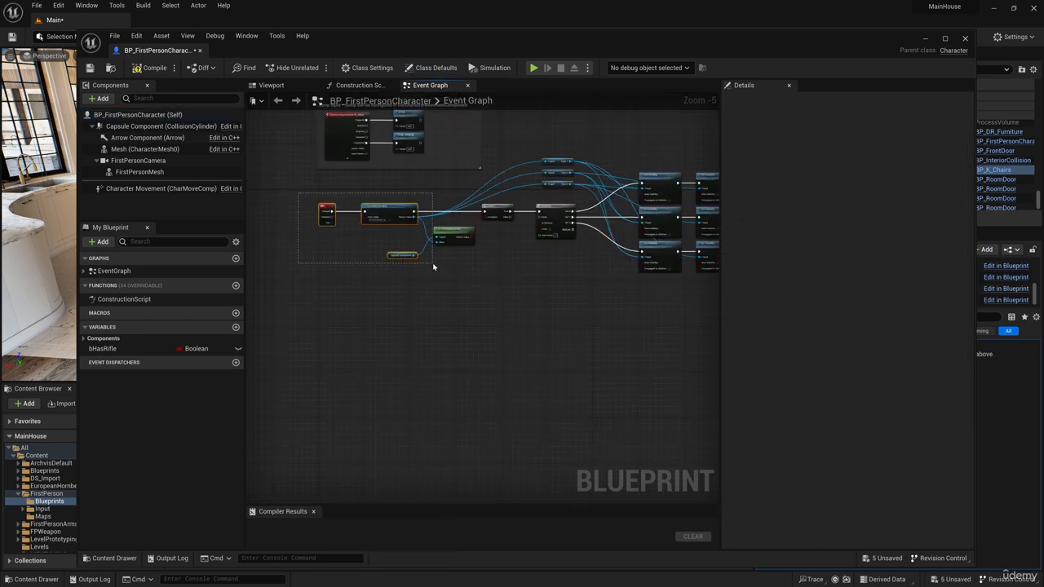
{"action": "left_click_drag", "start_coordinate": [439, 267], "coordinate": [440, 265]}
{"action": "scroll", "coordinate": [485, 216], "scroll_direction": "up", "scroll_amount": 1}
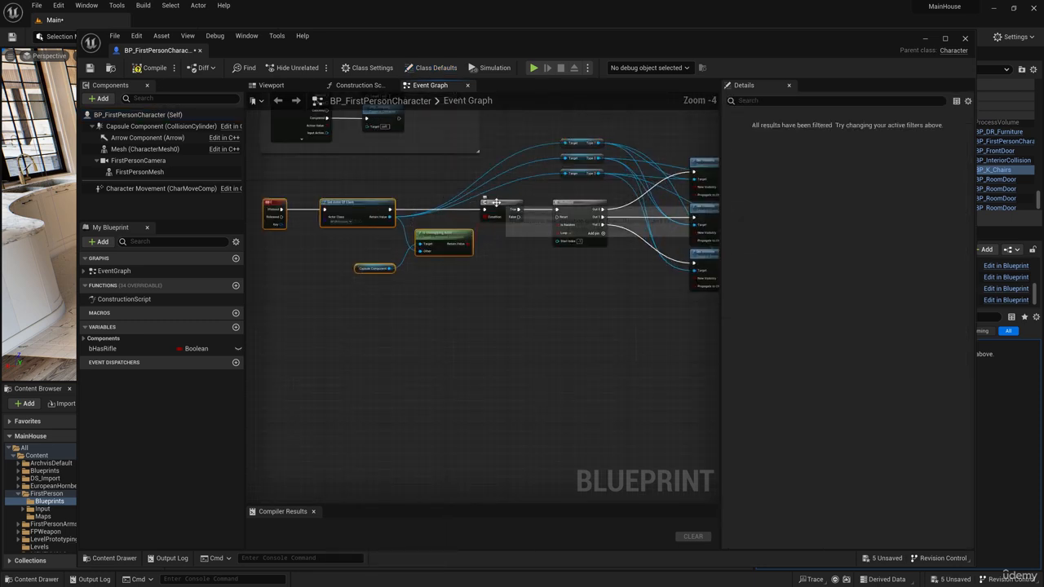
{"action": "scroll", "coordinate": [562, 201], "scroll_direction": "down", "scroll_amount": 1}
{"action": "key", "text": "ctrl+v"}
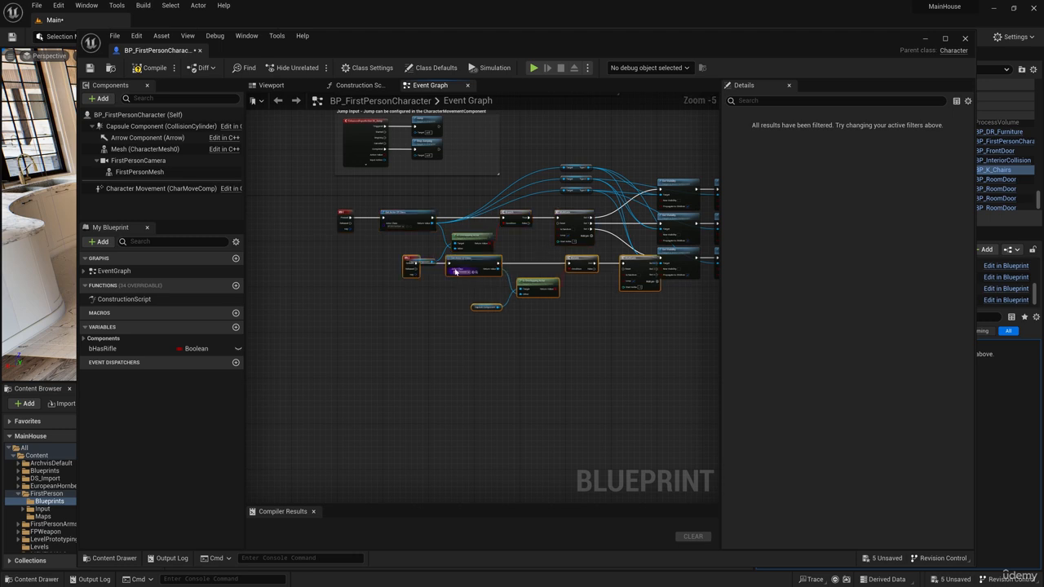
{"action": "left_click_drag", "start_coordinate": [471, 260], "coordinate": [409, 324]}
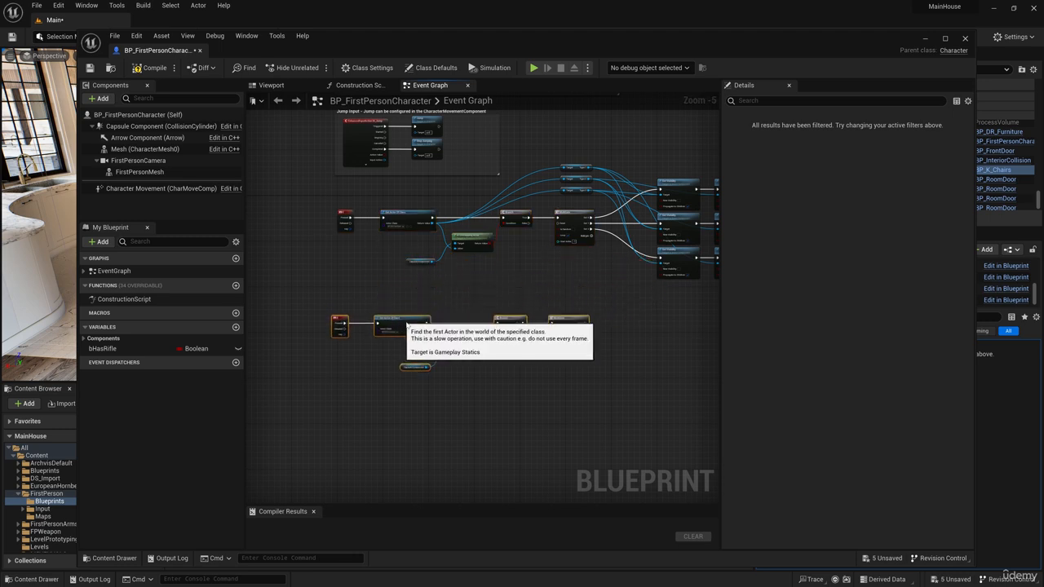
{"action": "left_click", "coordinate": [394, 305]}
Set the Actor Class of the copied Get Actor Of Class node to BP_K_Chairs
{"action": "scroll", "coordinate": [395, 330], "scroll_direction": "up", "scroll_amount": 6}
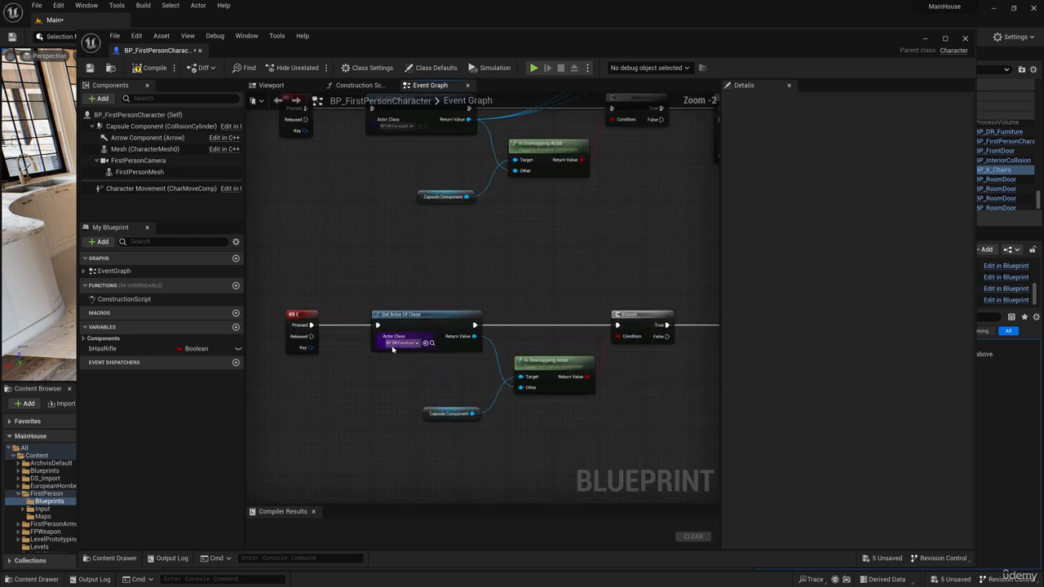
{"action": "left_click", "coordinate": [422, 341]}
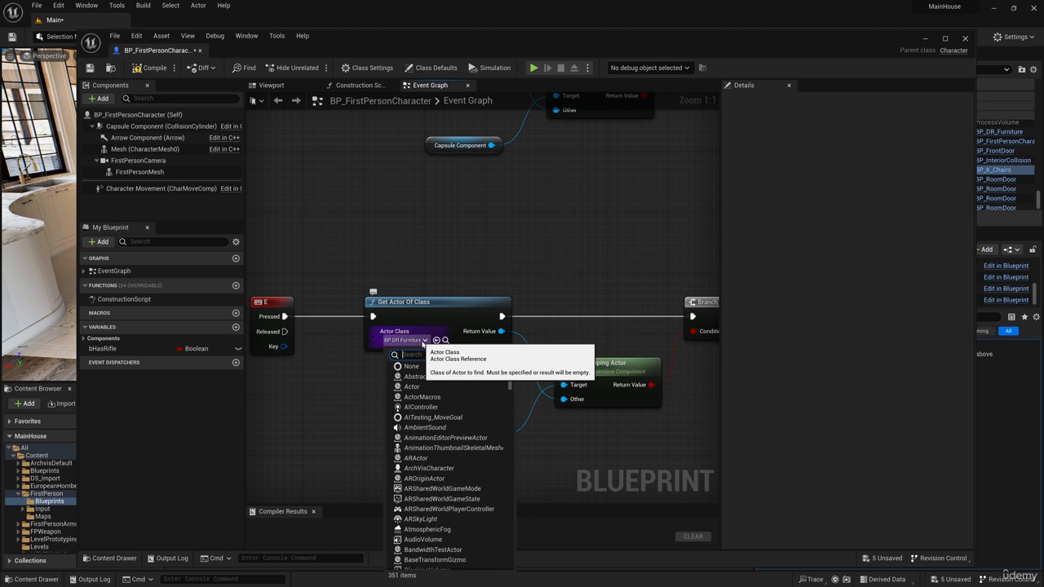
{"action": "type", "text": "bp k"}
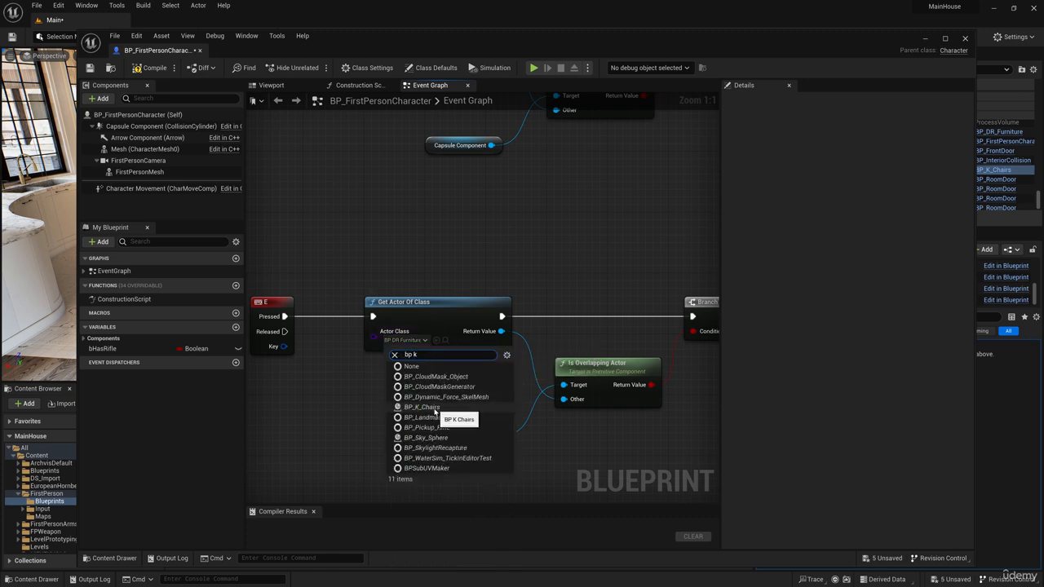
{"action": "left_click", "coordinate": [434, 407]}
Add a Get Type 1 node from the copied Get Actor Of Class return value and place it above the copied MultiGate
{"action": "scroll", "coordinate": [375, 381], "scroll_direction": "down", "scroll_amount": 6}
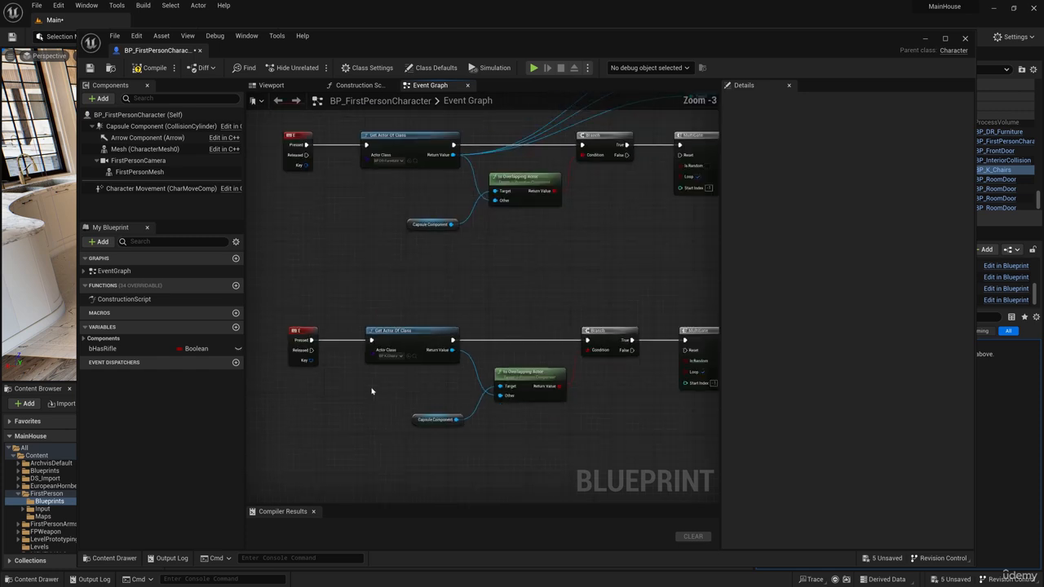
{"action": "right_click_drag", "start_coordinate": [549, 422], "coordinate": [473, 424]}
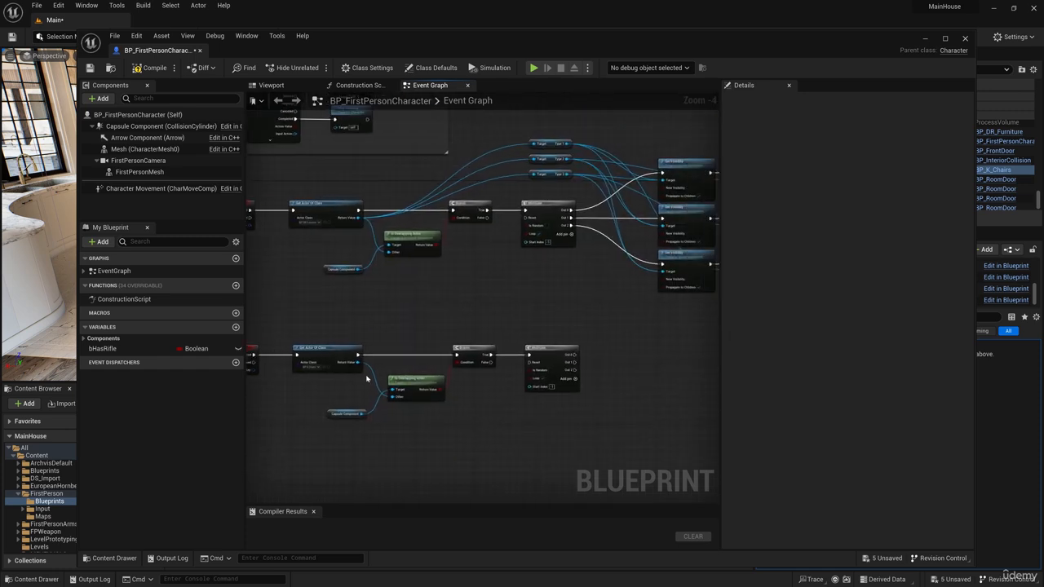
{"action": "left_click_drag", "start_coordinate": [356, 366], "coordinate": [504, 309]}
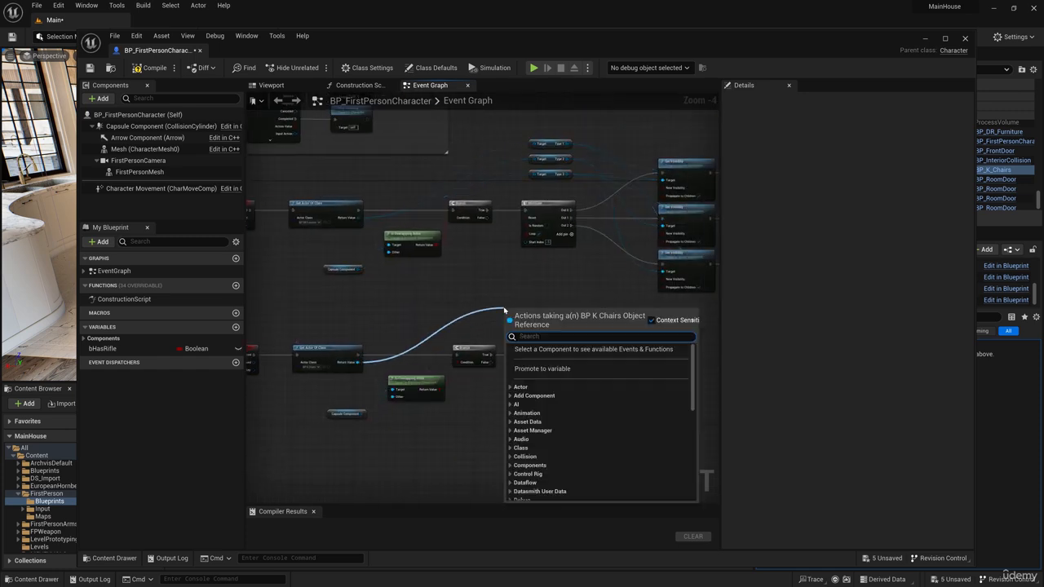
{"action": "type", "text": "get ty"}
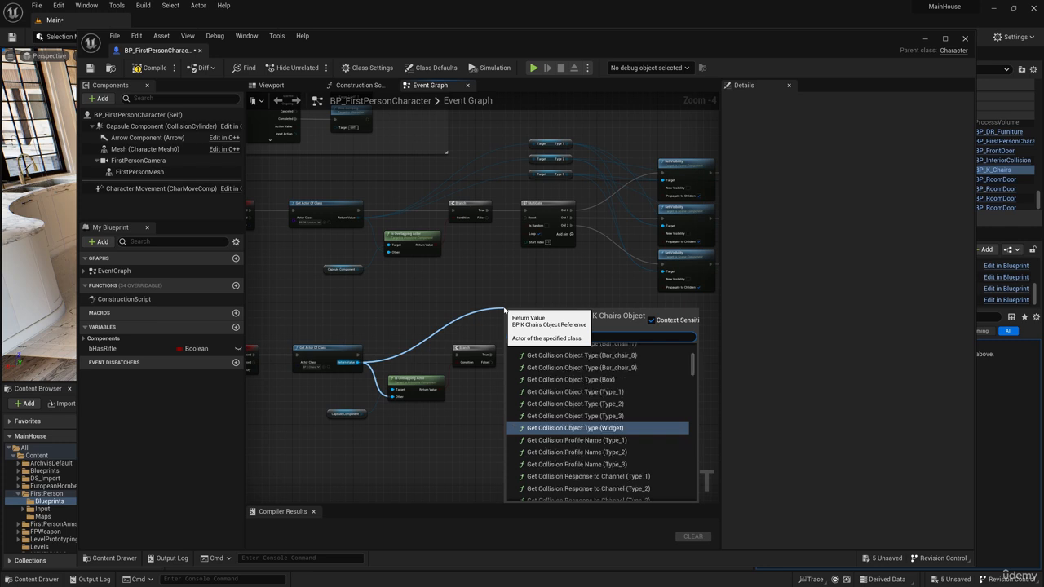
{"action": "type", "text": "pe 1"}
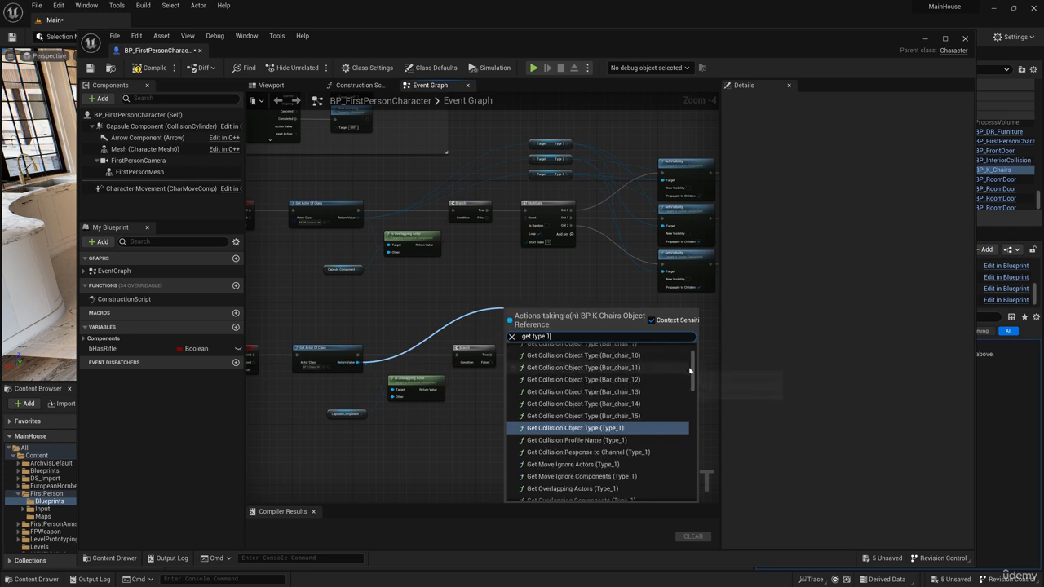
{"action": "scroll", "coordinate": [691, 460], "scroll_direction": "down", "scroll_amount": 3}
{"action": "scroll", "coordinate": [691, 460], "scroll_direction": "down", "scroll_amount": 5}
{"action": "left_click", "coordinate": [571, 492]}
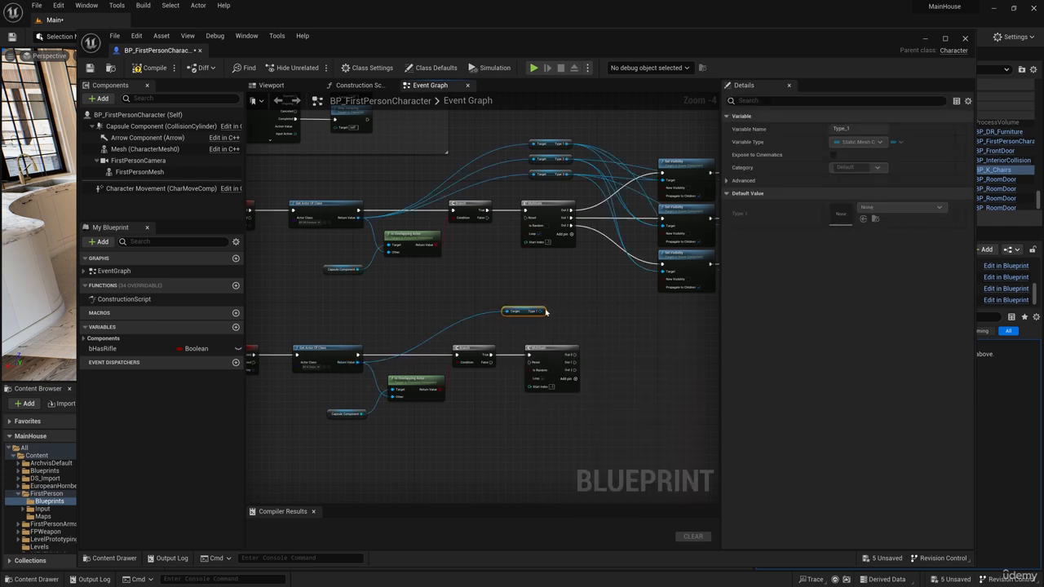
{"action": "left_click_drag", "start_coordinate": [522, 311], "coordinate": [549, 306]}
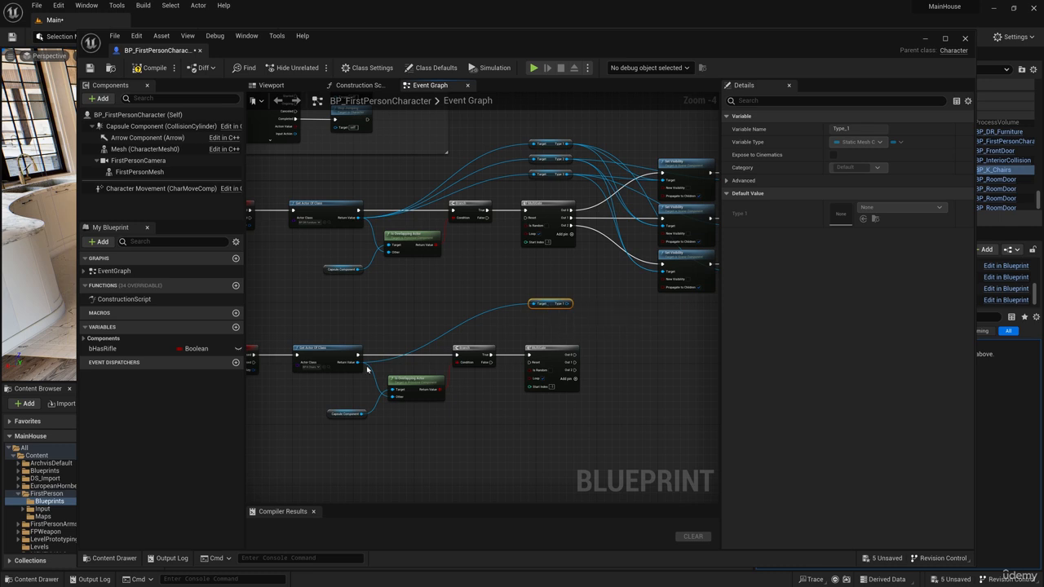
Add a Get Type 2 node from the BP_K_Chairs actor's return value, directly below the Type 1 node
{"action": "left_click_drag", "start_coordinate": [361, 363], "coordinate": [540, 322]}
{"action": "type", "text": "g"}
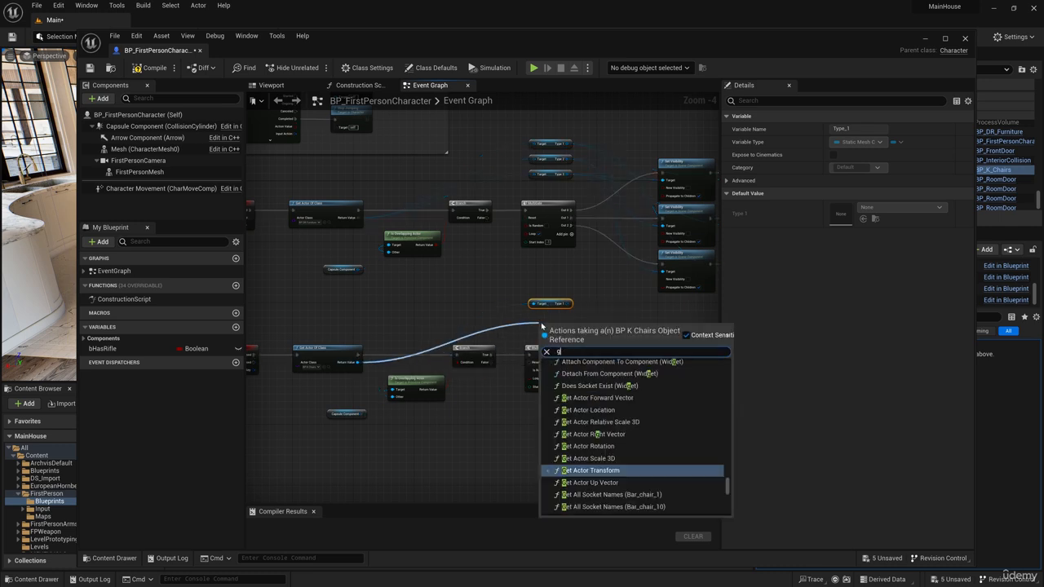
{"action": "type", "text": "et type 2"}
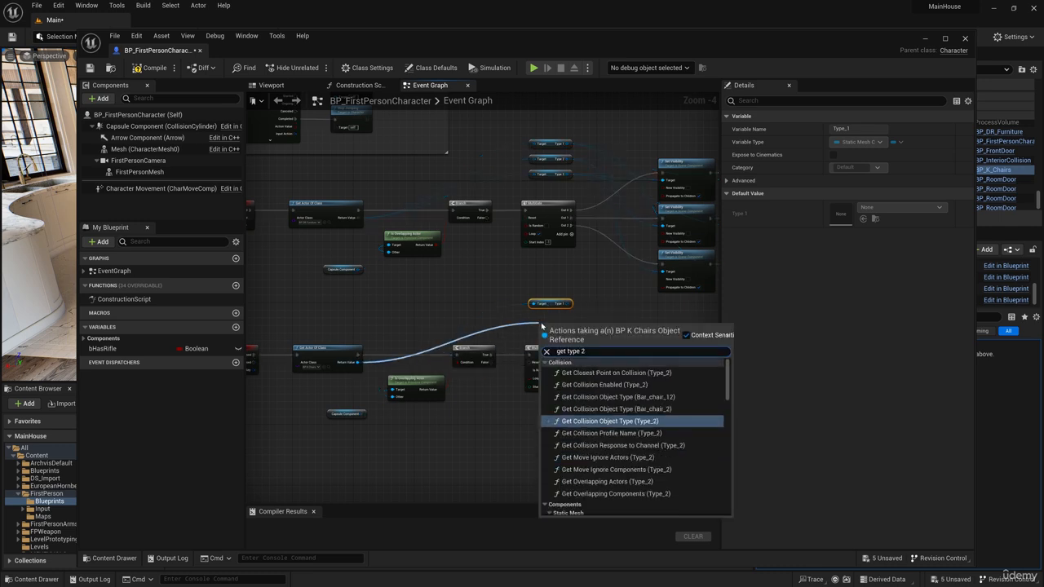
{"action": "scroll", "coordinate": [593, 497], "scroll_direction": "down", "scroll_amount": 10}
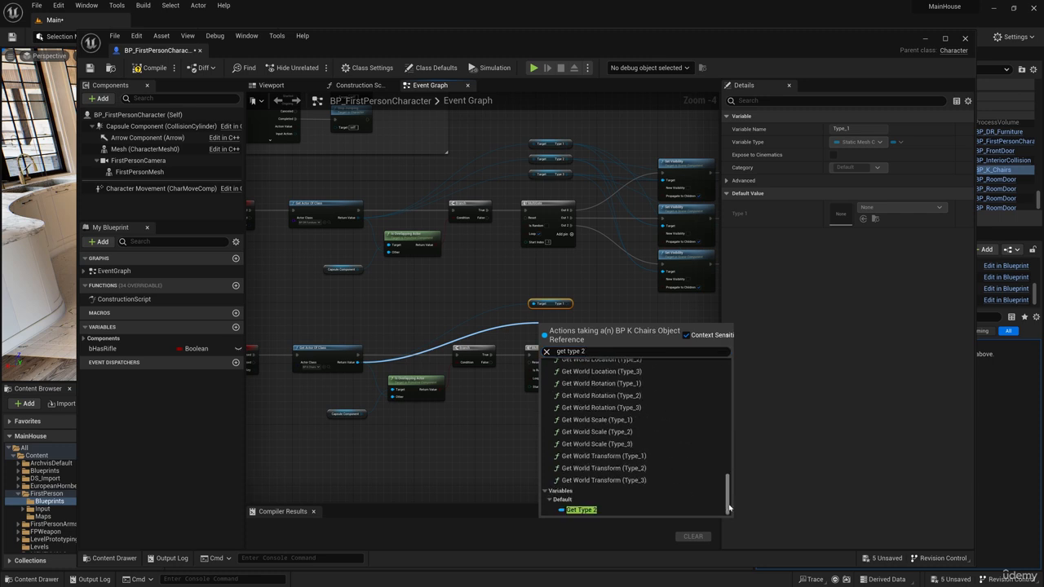
{"action": "left_click", "coordinate": [583, 510]}
Add a Get Type 3 node from the BP_K_Chairs actor's return value, lined up in a column below Type 1 and Type 2
{"action": "scroll", "coordinate": [545, 325], "scroll_direction": "up", "scroll_amount": 2}
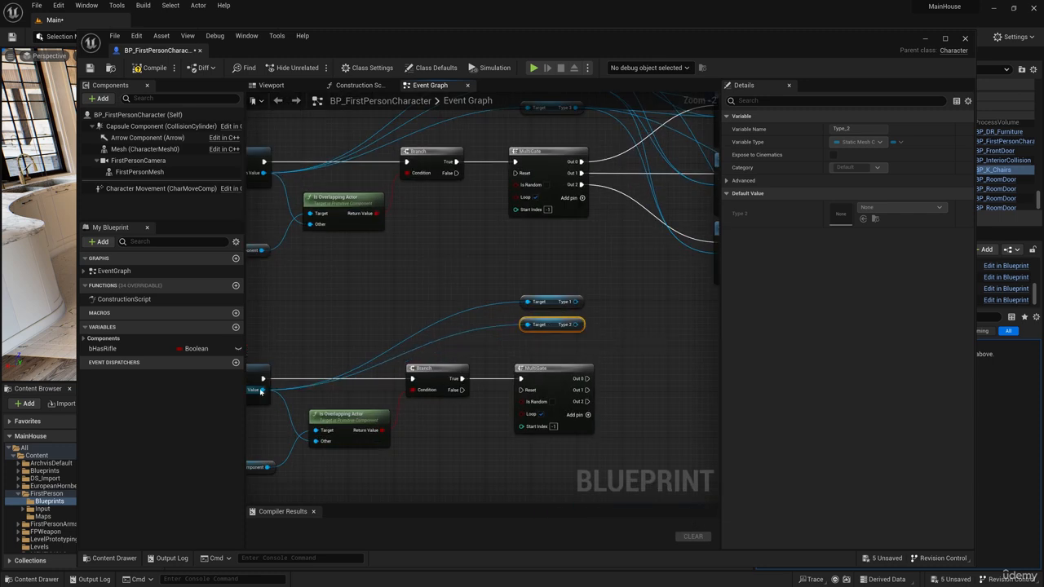
{"action": "left_click_drag", "start_coordinate": [260, 391], "coordinate": [523, 347]}
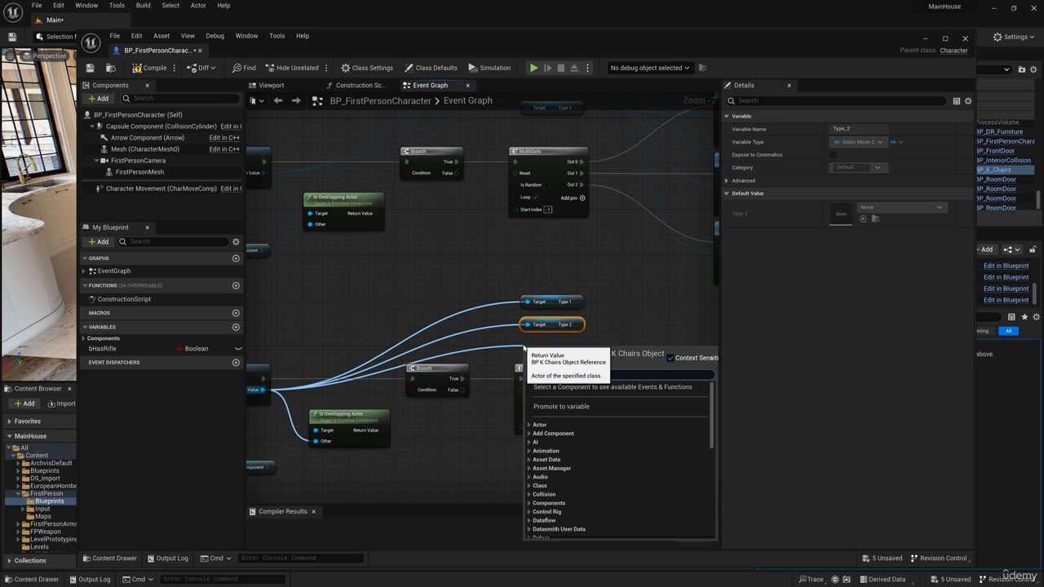
{"action": "type", "text": "get type 3"}
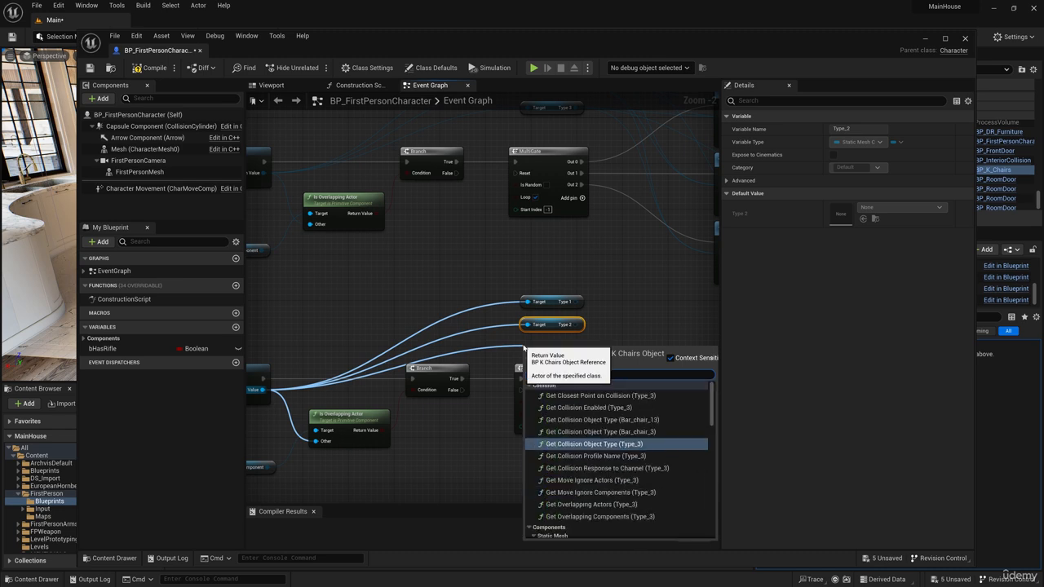
{"action": "left_click_drag", "start_coordinate": [712, 420], "coordinate": [712, 531]}
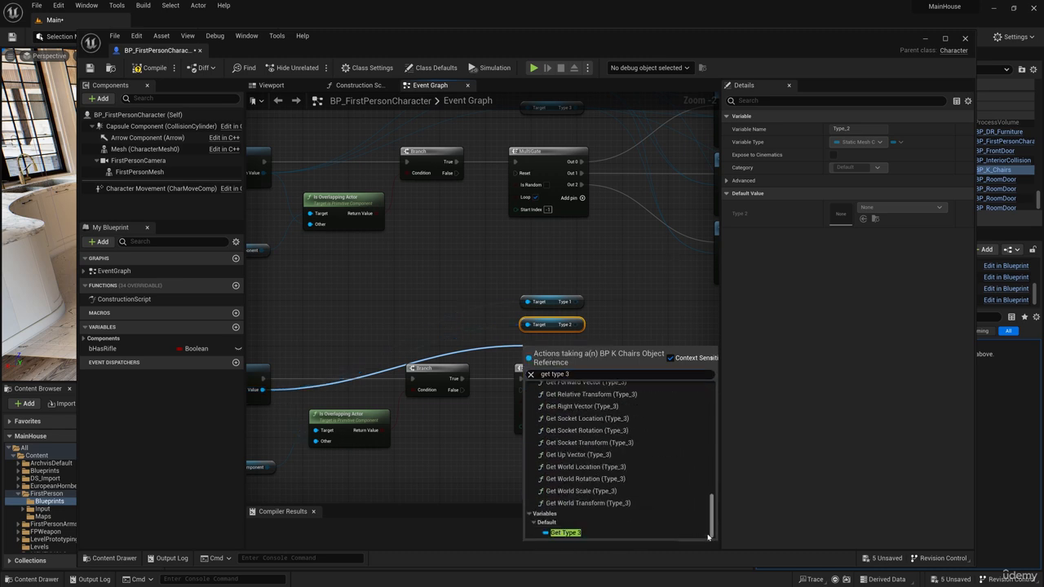
{"action": "left_click", "coordinate": [558, 534]}
{"action": "scroll", "coordinate": [563, 333], "scroll_direction": "up", "scroll_amount": 1}
{"action": "left_click_drag", "start_coordinate": [602, 297], "coordinate": [558, 337]}
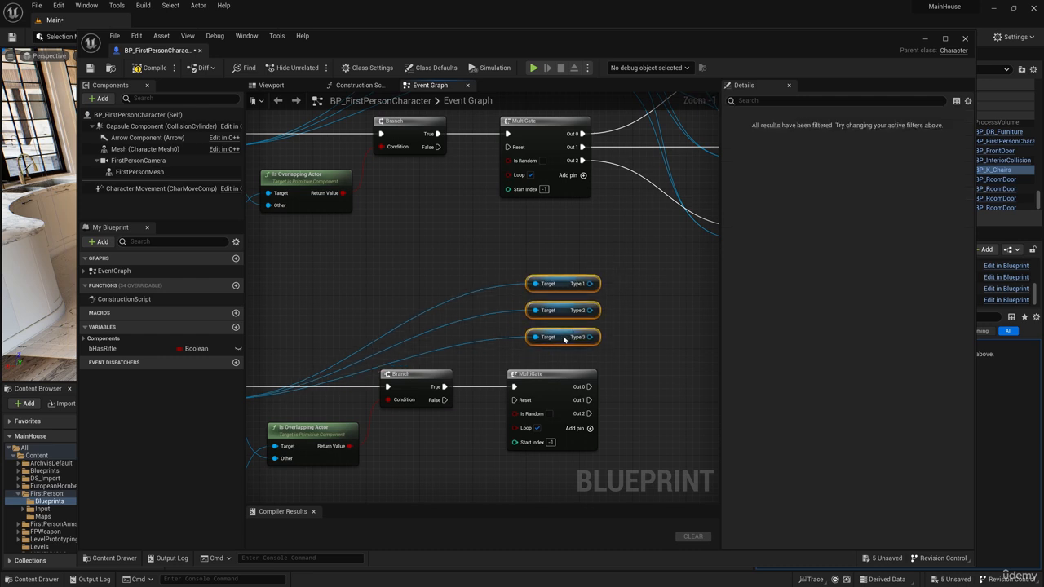
{"action": "left_click", "coordinate": [610, 345]}
Move the Blueprint editor window down to look at the kitchen bar chairs in the level viewport
{"action": "scroll", "coordinate": [554, 322], "scroll_direction": "down", "scroll_amount": 3}
{"action": "right_click_drag", "start_coordinate": [596, 353], "coordinate": [488, 329]}
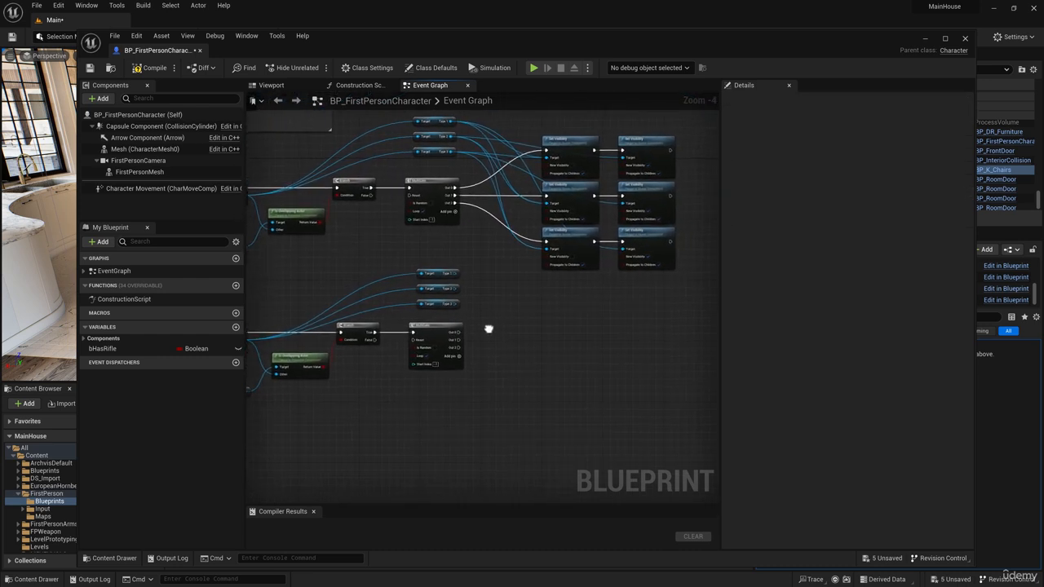
{"action": "scroll", "coordinate": [484, 339], "scroll_direction": "up", "scroll_amount": 1}
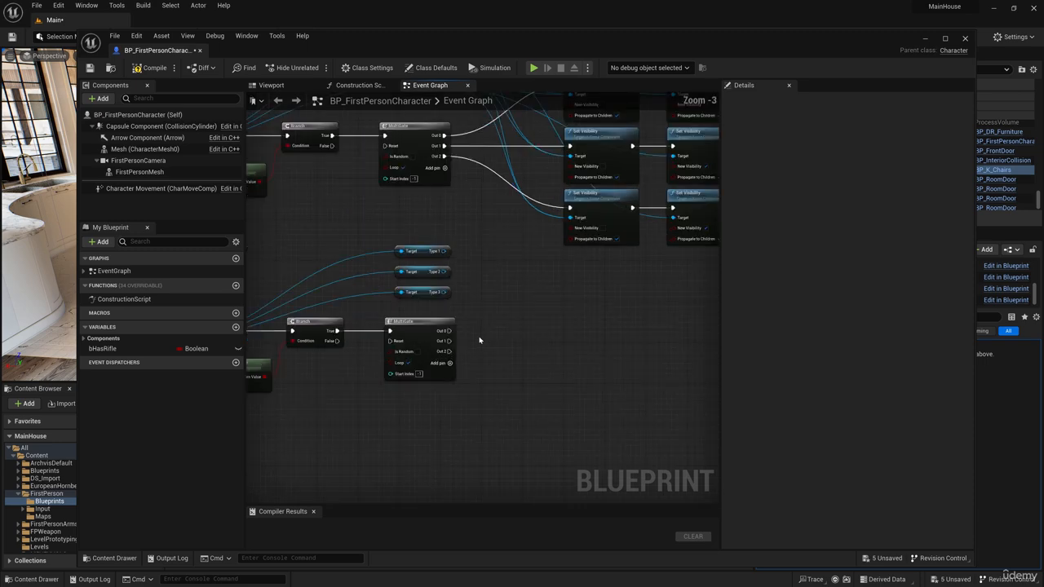
{"action": "right_click_drag", "start_coordinate": [490, 332], "coordinate": [459, 379]}
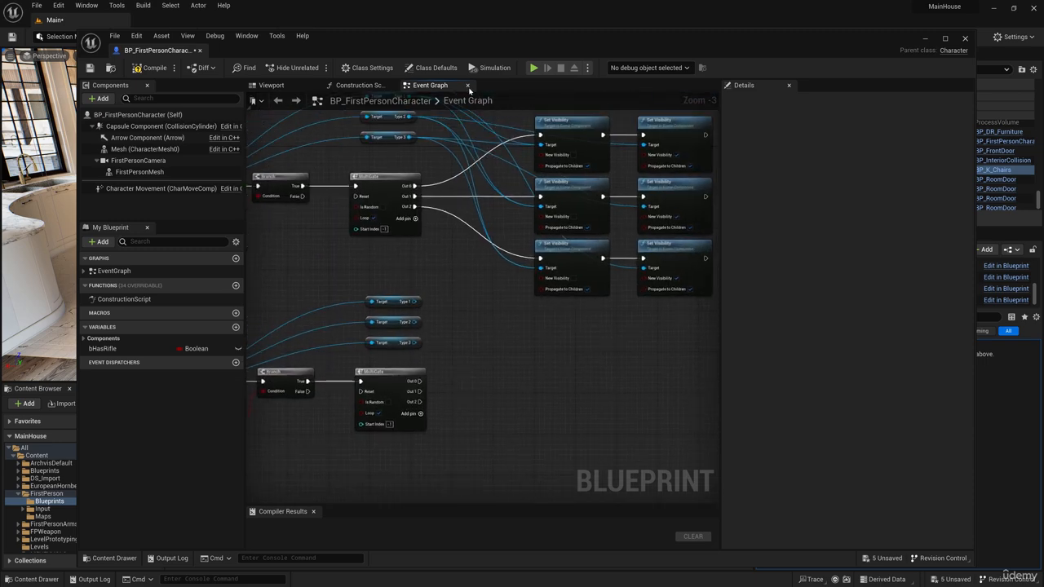
{"action": "left_click_drag", "start_coordinate": [454, 53], "coordinate": [252, 375]}
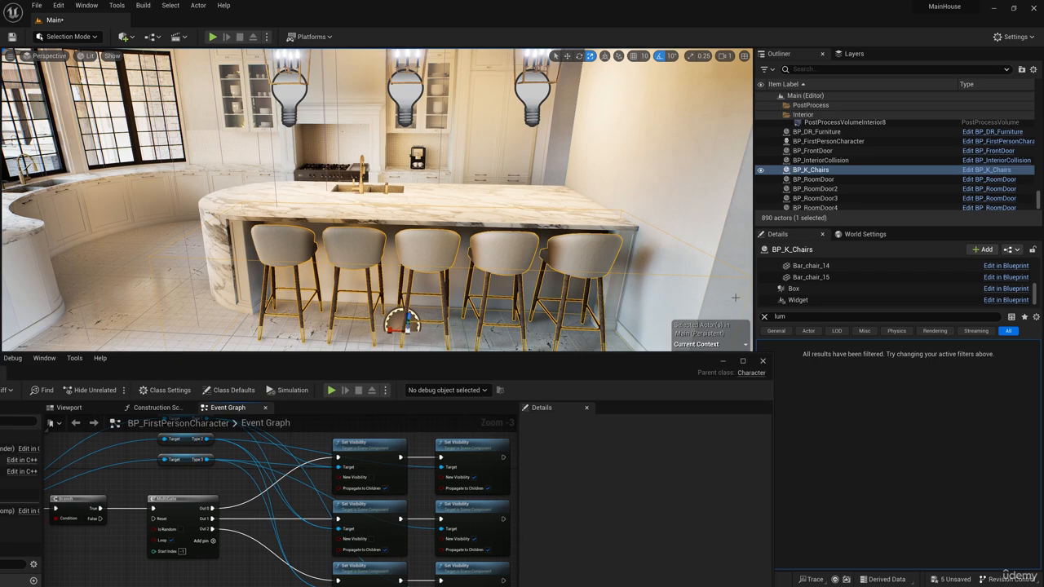
Open the BP_K_Chairs blueprint from the Content > Blueprints folder and display its 3D view of the bar chairs
{"action": "left_click_drag", "start_coordinate": [471, 368], "coordinate": [614, 123]}
{"action": "left_click", "coordinate": [866, 115]}
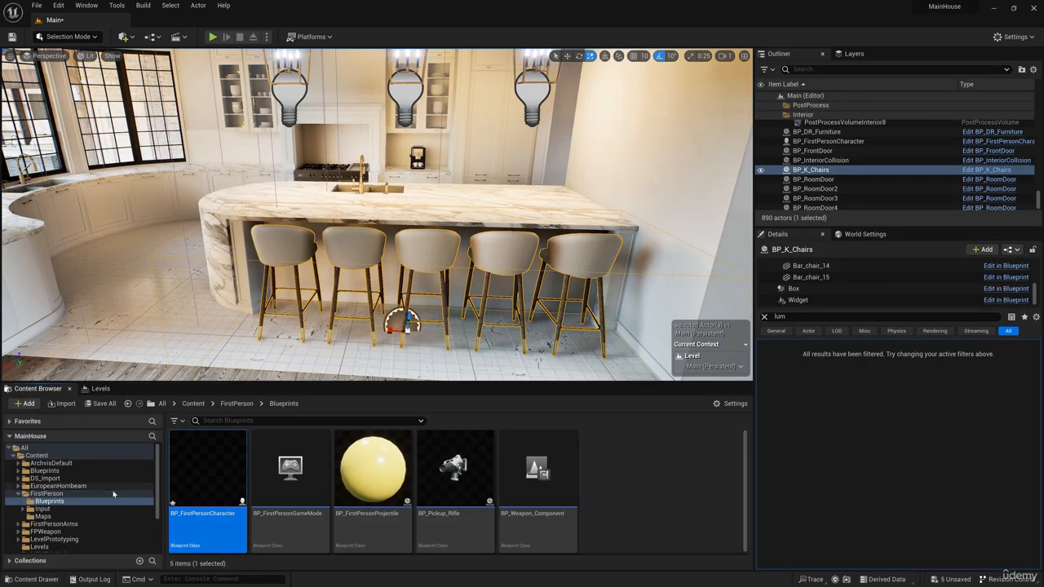
{"action": "left_click", "coordinate": [45, 470]}
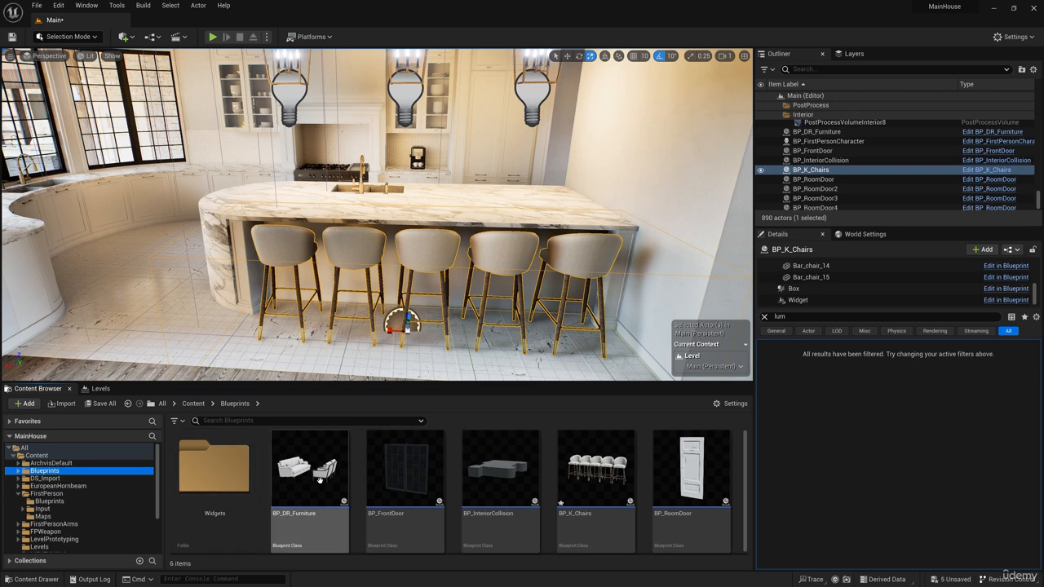
{"action": "double_click", "coordinate": [580, 454]}
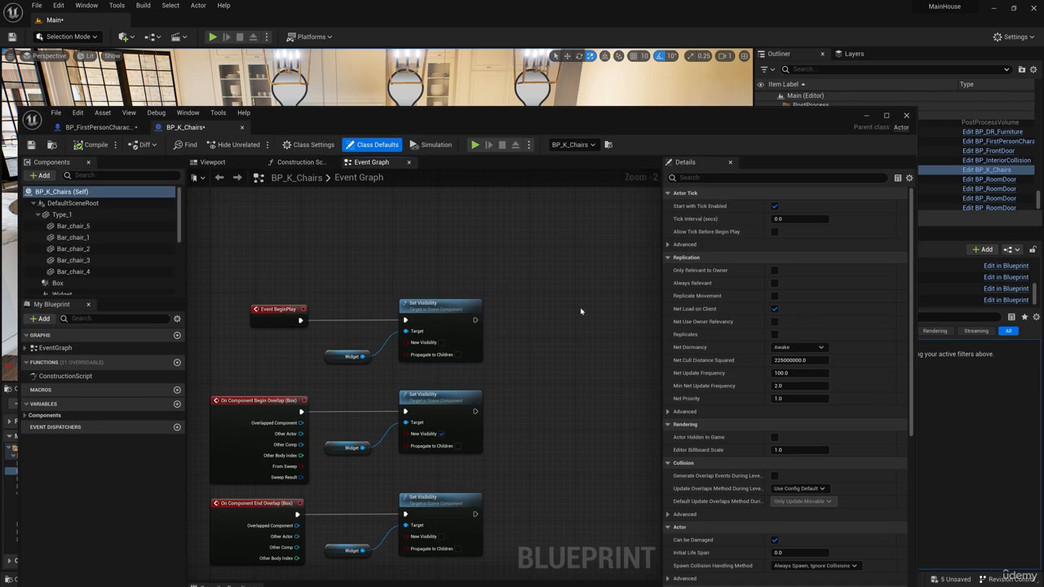
{"action": "left_click", "coordinate": [213, 161]}
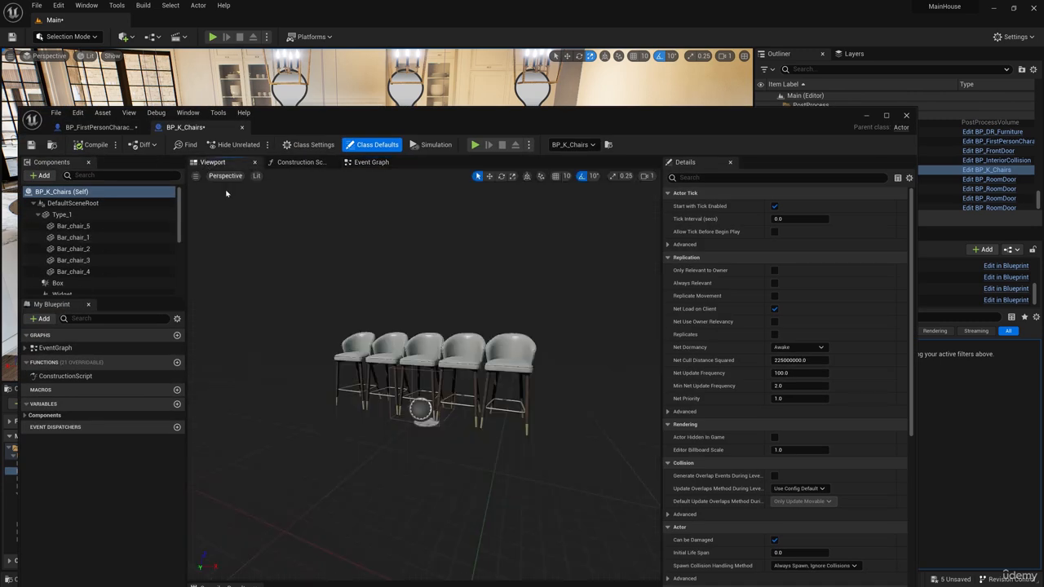
Check the visibility settings of Bar_chair_5 and Bar_chair_6 by filtering their details for "vis"
{"action": "left_click", "coordinate": [74, 226]}
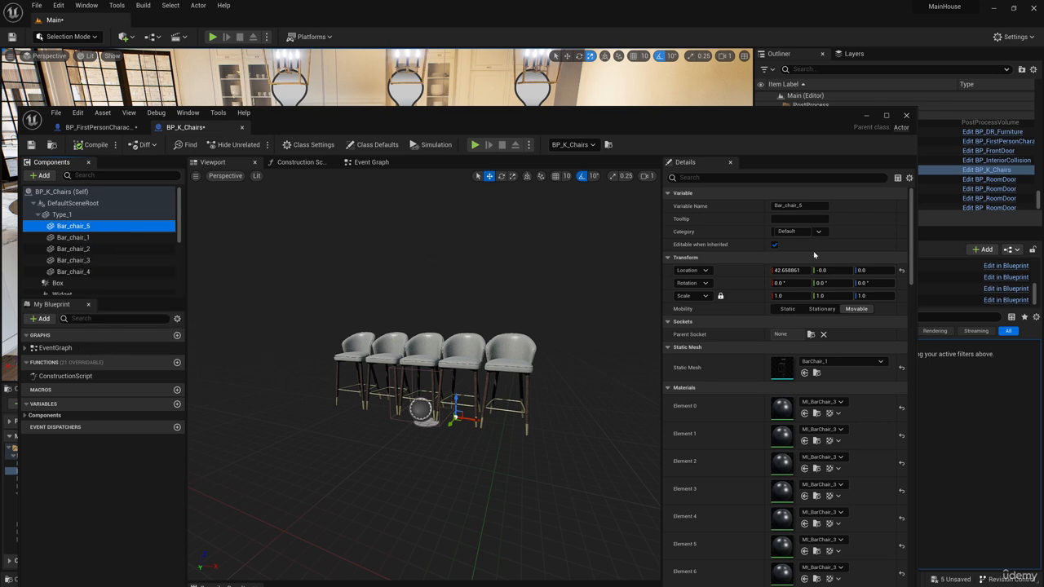
{"action": "left_click", "coordinate": [706, 179]}
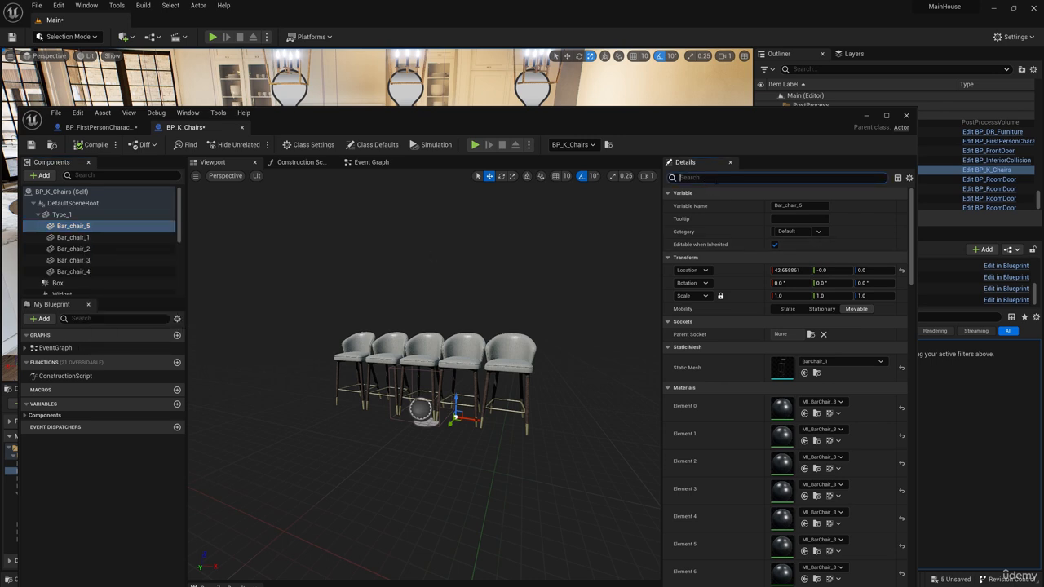
{"action": "scroll", "coordinate": [98, 261], "scroll_direction": "down", "scroll_amount": 3}
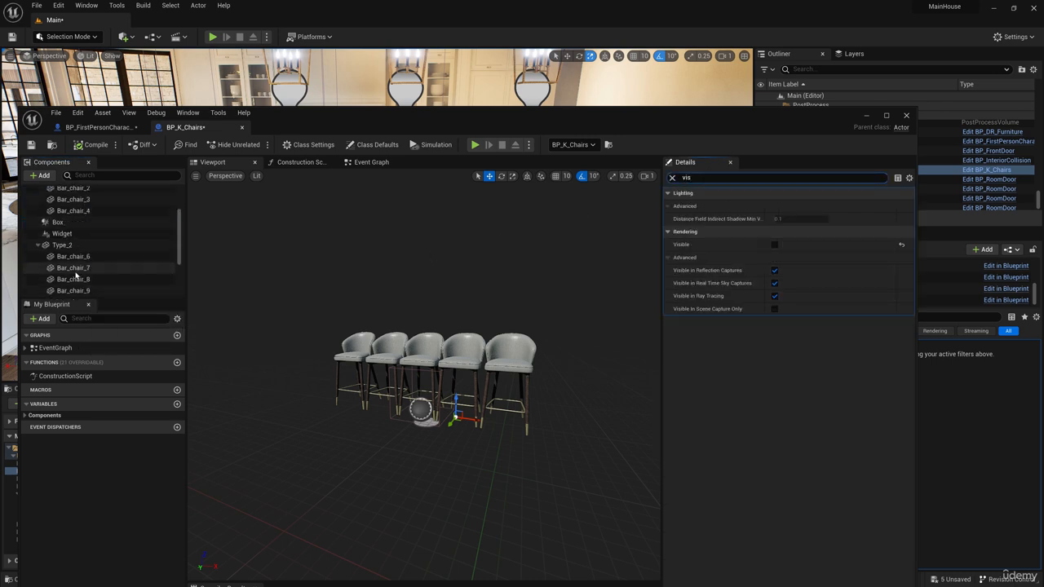
{"action": "left_click", "coordinate": [70, 256]}
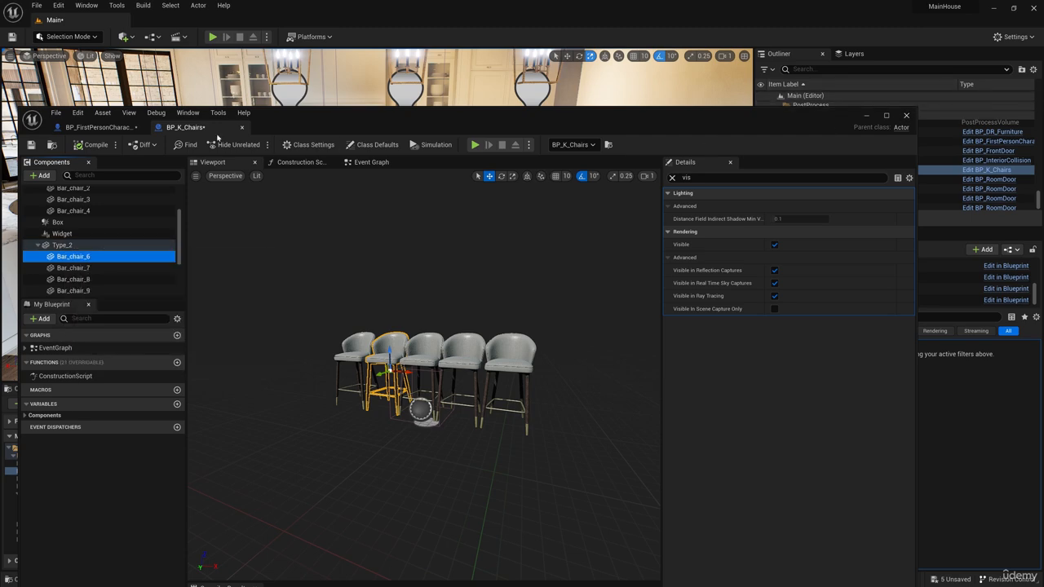
In the BP_FirstPersonCharacter event graph, add a Set Visibility node for Type 1 beside the copied MultiGate, with New Visibility enabled
{"action": "left_click", "coordinate": [99, 127]}
{"action": "right_click_drag", "start_coordinate": [429, 438], "coordinate": [405, 366]}
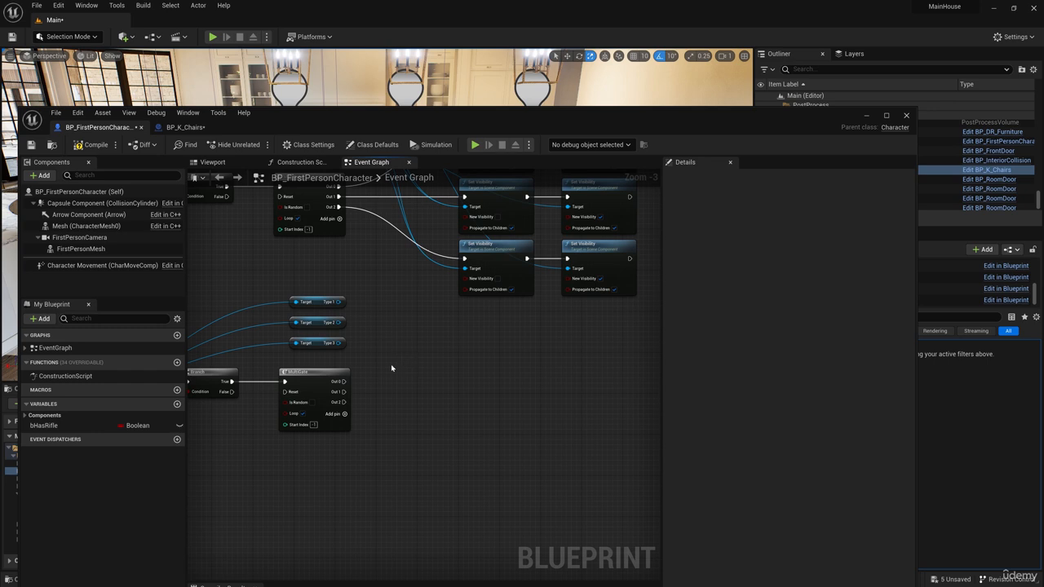
{"action": "scroll", "coordinate": [389, 368], "scroll_direction": "up", "scroll_amount": 1}
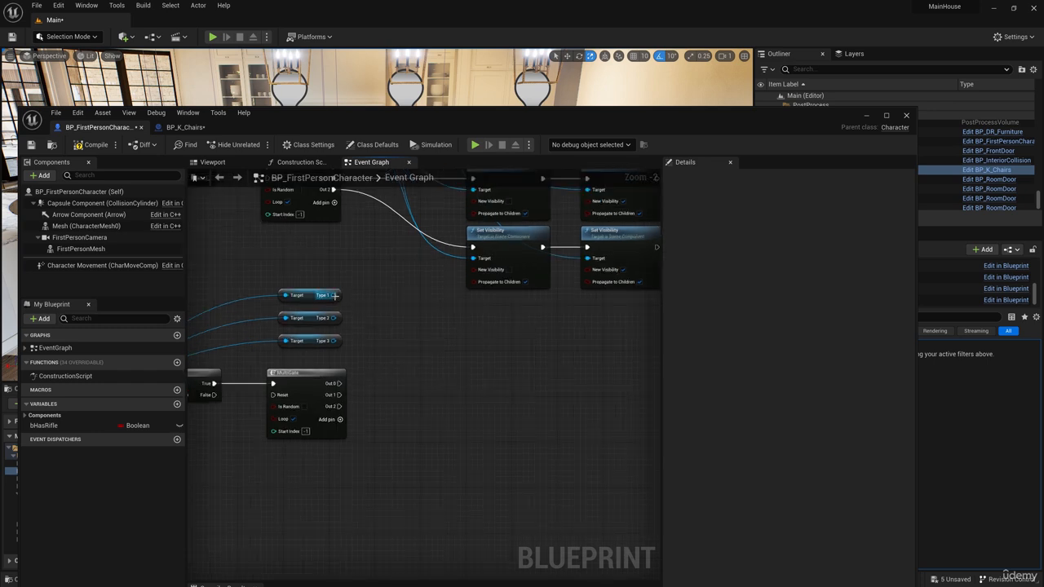
{"action": "left_click_drag", "start_coordinate": [333, 295], "coordinate": [438, 375]}
{"action": "type", "text": "set"}
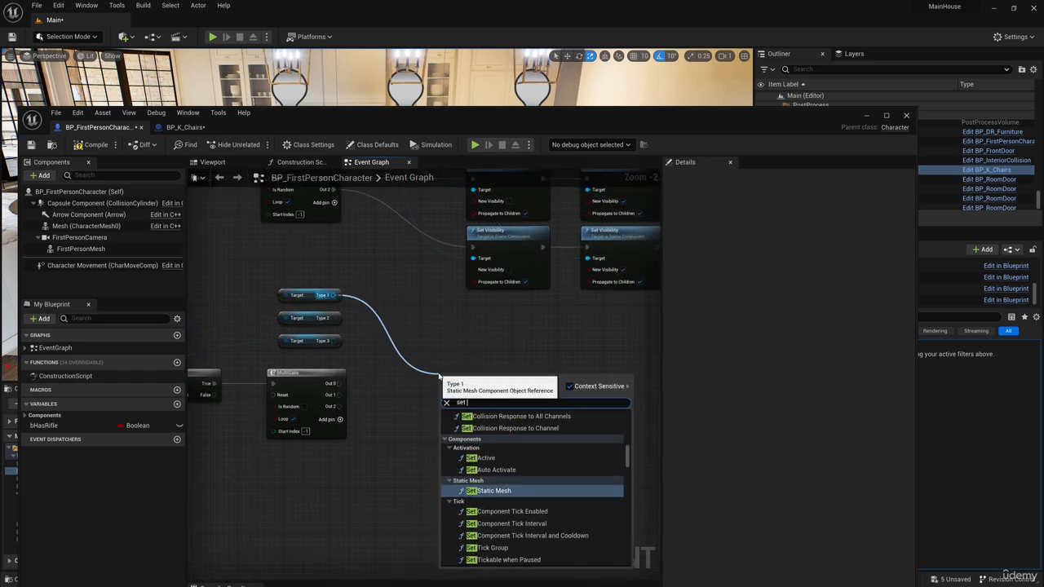
{"action": "type", "text": " visibility"}
{"action": "left_click", "coordinate": [484, 424]}
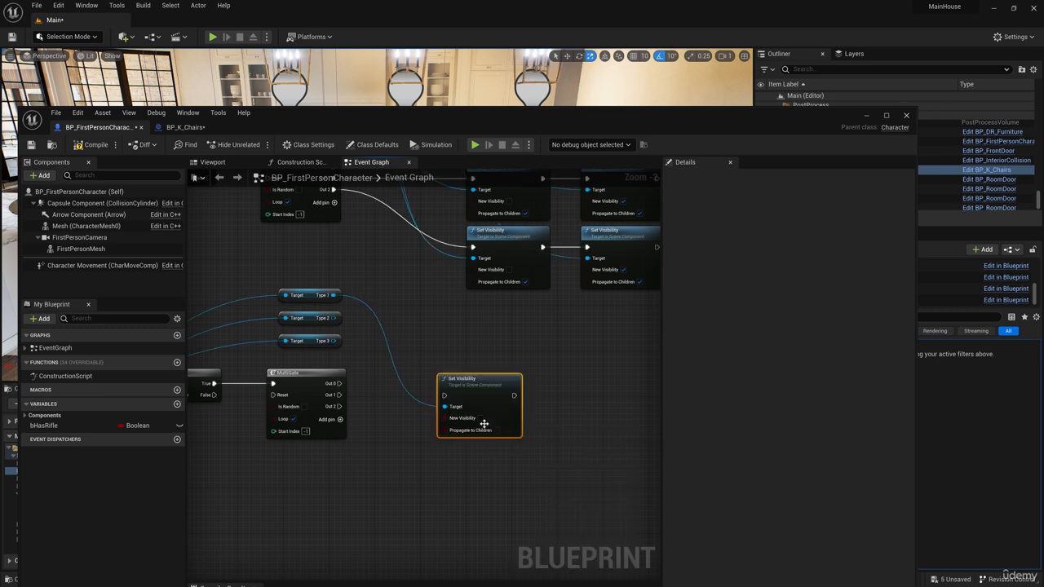
{"action": "left_click_drag", "start_coordinate": [467, 381], "coordinate": [540, 375]}
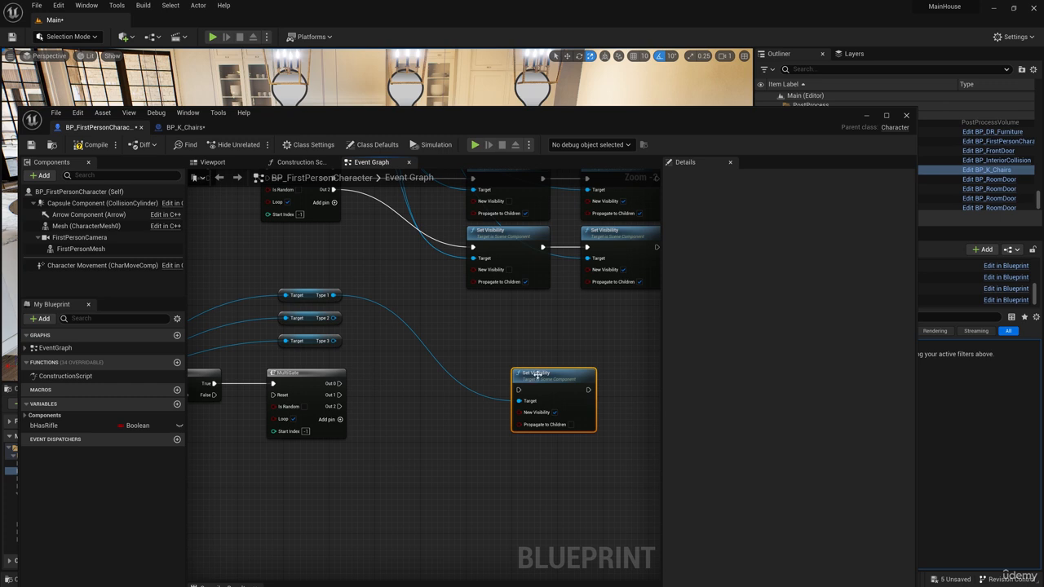
Duplicate the Set Visibility node in front of the original with New Visibility off, and enable Propagate to Children on both nodes
{"action": "key", "text": "ctrl+d"}
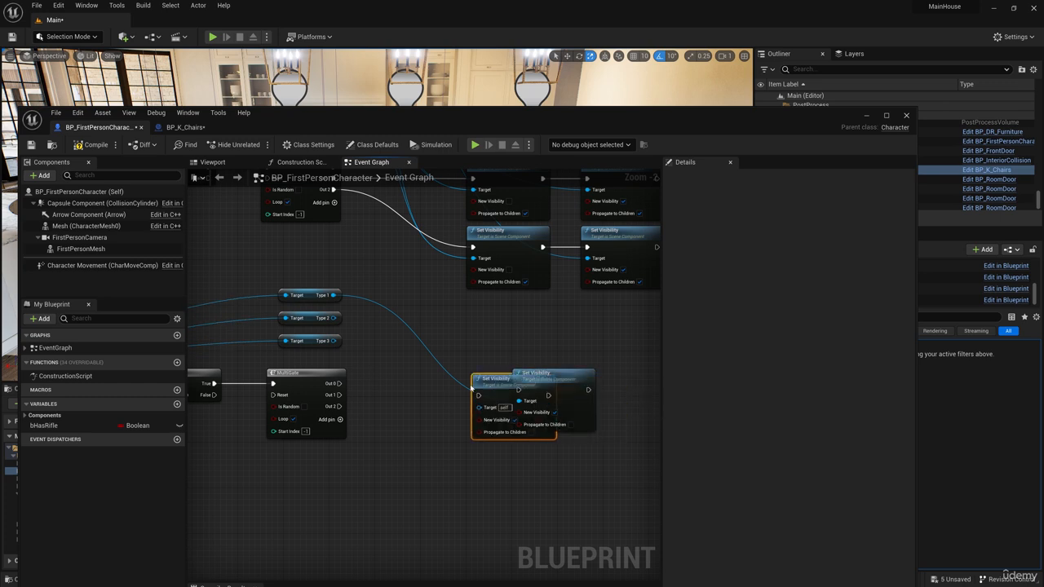
{"action": "left_click_drag", "start_coordinate": [473, 389], "coordinate": [416, 383]}
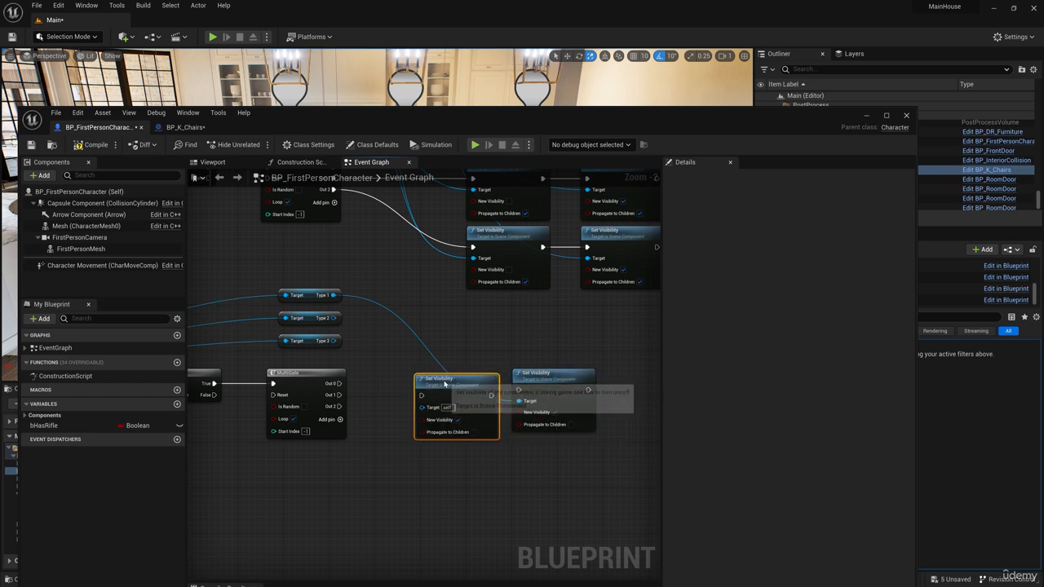
{"action": "left_click", "coordinate": [570, 425]}
{"action": "left_click", "coordinate": [476, 427]}
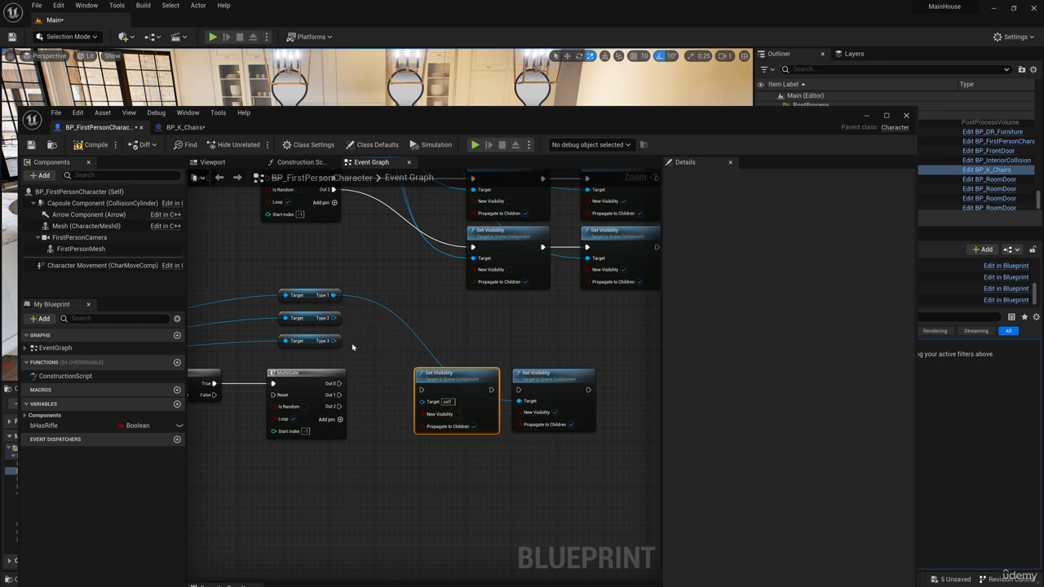
Target Type 2 and Type 3 with the hiding Set Visibility node, and run the hide and show pair in sequence from MultiGate's Out 0
{"action": "left_click_drag", "start_coordinate": [334, 319], "coordinate": [420, 403]}
{"action": "left_click_drag", "start_coordinate": [335, 341], "coordinate": [421, 401]}
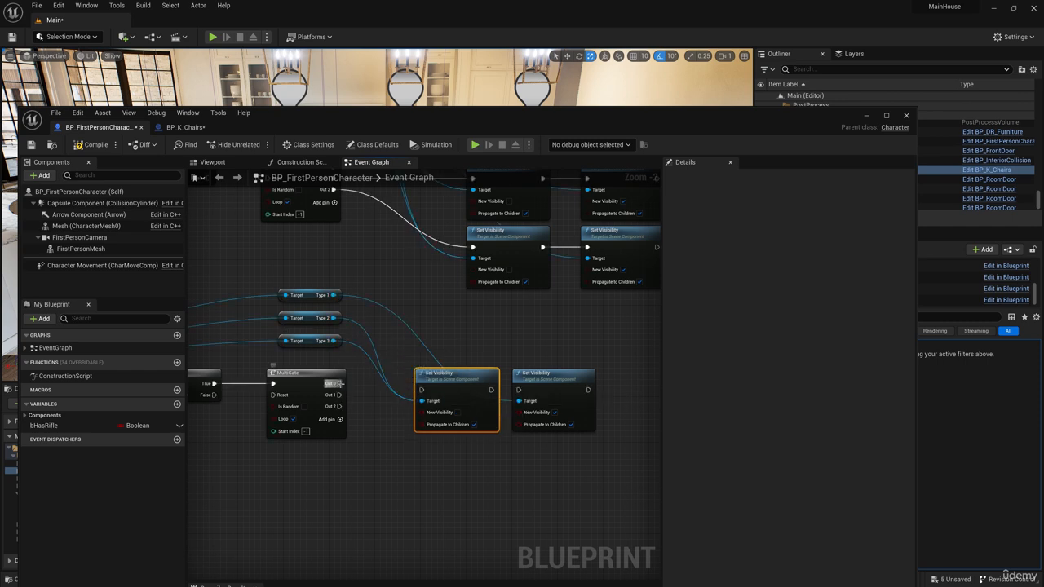
{"action": "left_click_drag", "start_coordinate": [337, 383], "coordinate": [421, 390]}
{"action": "left_click_drag", "start_coordinate": [491, 390], "coordinate": [519, 391]}
{"action": "left_click_drag", "start_coordinate": [612, 356], "coordinate": [444, 332]}
{"action": "left_click", "coordinate": [449, 410]}
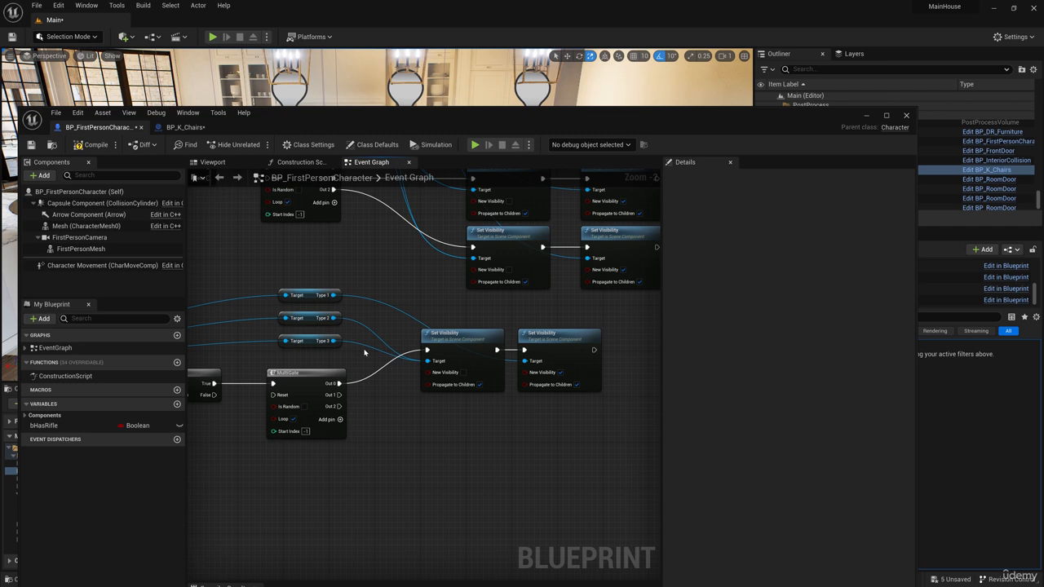
Add a Set Visibility node for Type 3 below the Type 1 one, with New Visibility and Propagate to Children enabled
{"action": "left_click_drag", "start_coordinate": [334, 341], "coordinate": [431, 430]}
{"action": "type", "text": "set v"}
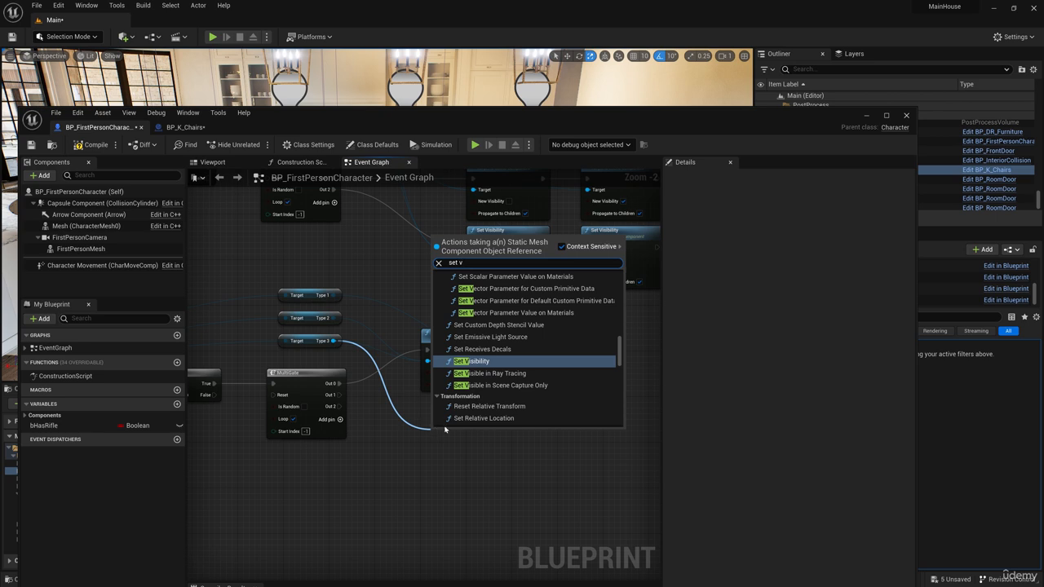
{"action": "left_click", "coordinate": [480, 361]}
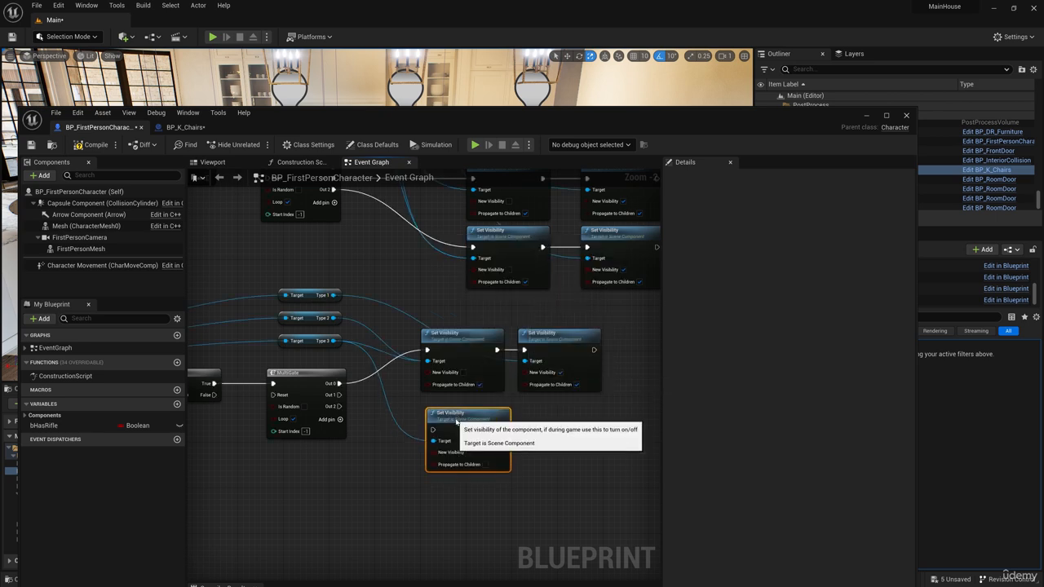
{"action": "left_click_drag", "start_coordinate": [517, 424], "coordinate": [598, 412]}
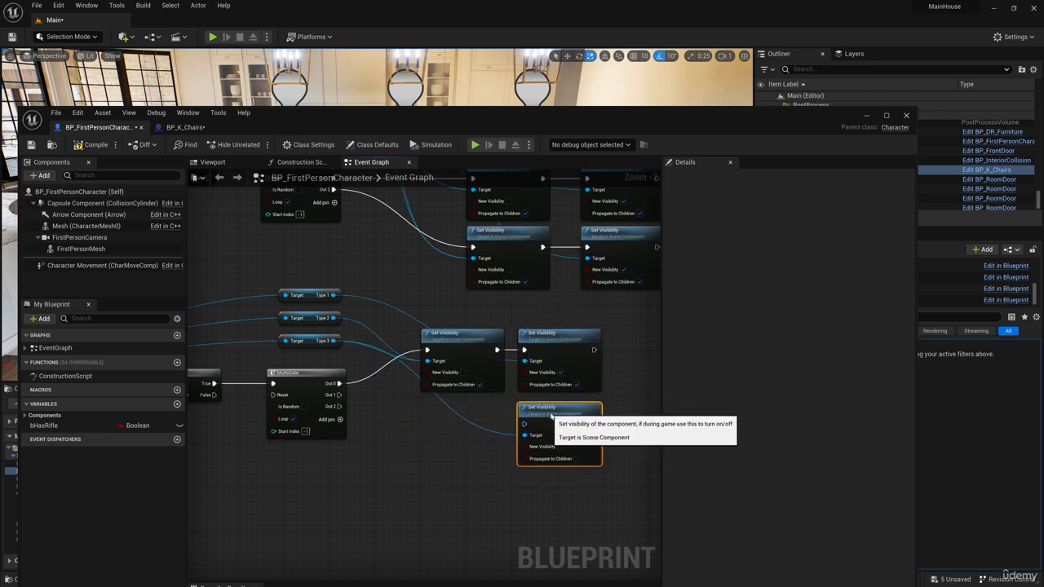
{"action": "left_click", "coordinate": [573, 460]}
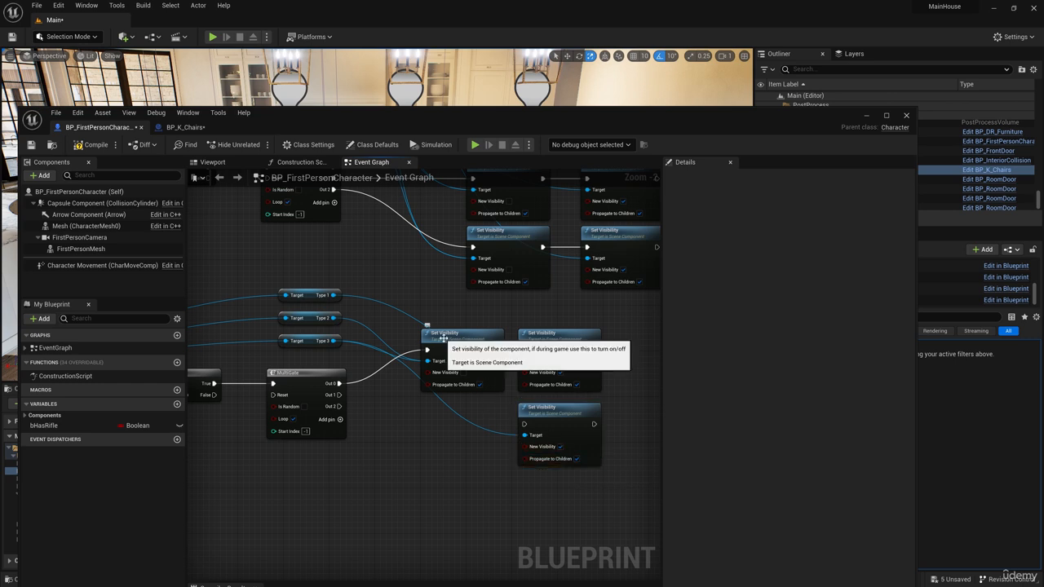
Duplicate the hiding Set Visibility node into the second row and connect its execution output to the Type 3 Set Visibility node
{"action": "key", "text": "ctrl+d"}
{"action": "left_click_drag", "start_coordinate": [487, 353], "coordinate": [450, 418]}
{"action": "left_click_drag", "start_coordinate": [499, 425], "coordinate": [523, 424]}
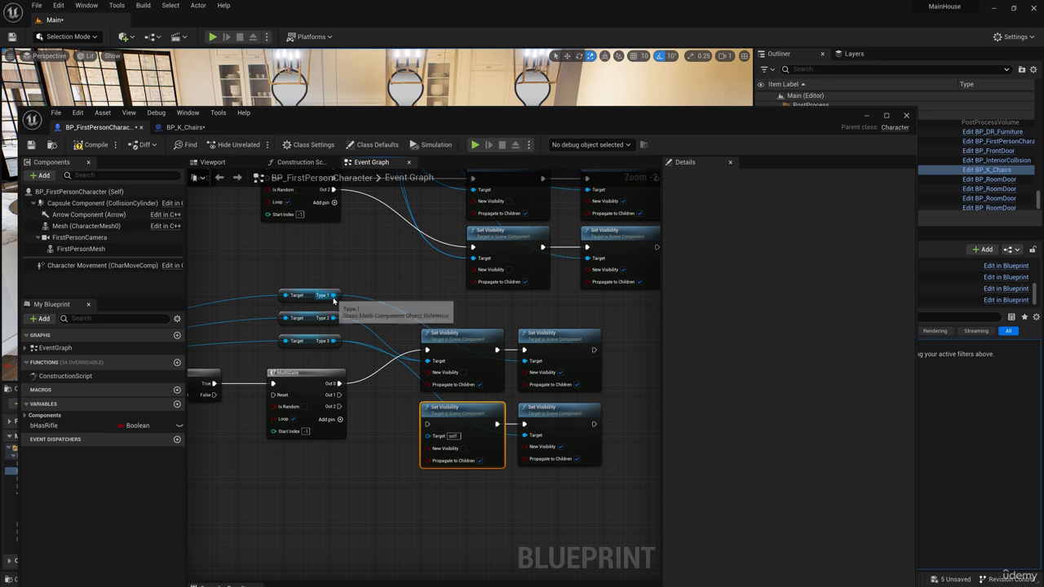
Target Type 1 and Type 2 with the second row's hiding node and run it from MultiGate's Out 1
{"action": "left_click_drag", "start_coordinate": [333, 295], "coordinate": [427, 436]}
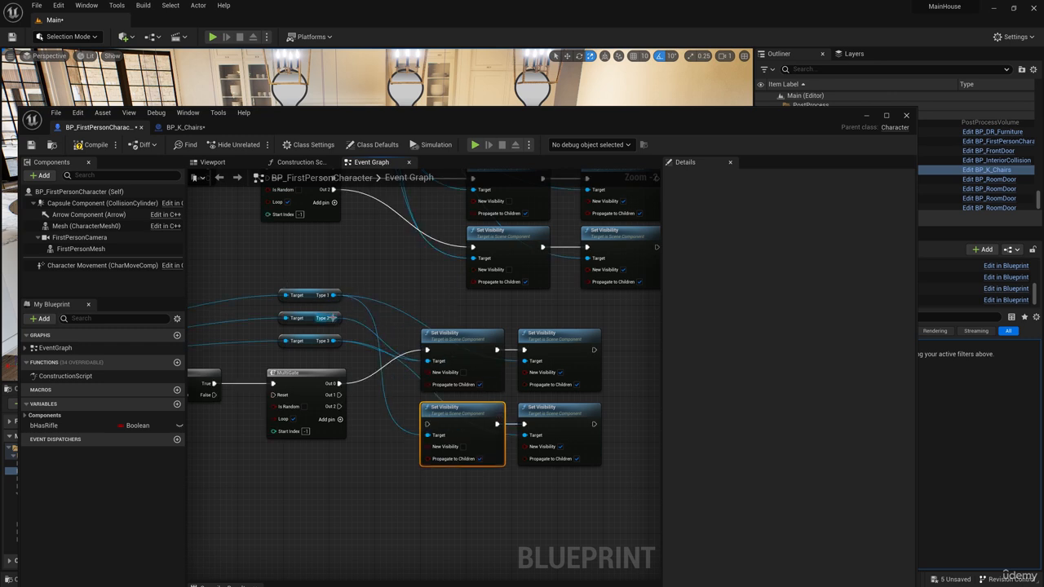
{"action": "left_click_drag", "start_coordinate": [333, 318], "coordinate": [427, 436]}
{"action": "left_click_drag", "start_coordinate": [339, 395], "coordinate": [426, 424]}
Copy the second row's pair of Set Visibility nodes and paste it directly below as a third row
{"action": "left_click_drag", "start_coordinate": [566, 510], "coordinate": [461, 490]}
{"action": "key", "text": "ctrl+c"}
{"action": "key", "text": "ctrl+v"}
{"action": "left_click", "coordinate": [375, 426]}
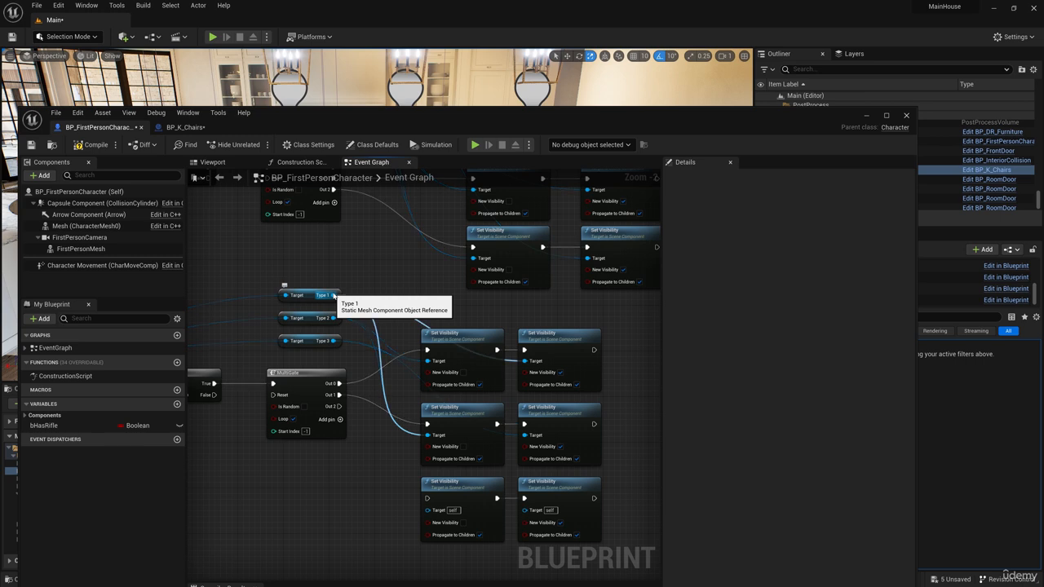
Target Type 1 with the third row's showing node, and Type 2 and Type 3 with its hiding node
{"action": "left_click_drag", "start_coordinate": [334, 295], "coordinate": [523, 512]}
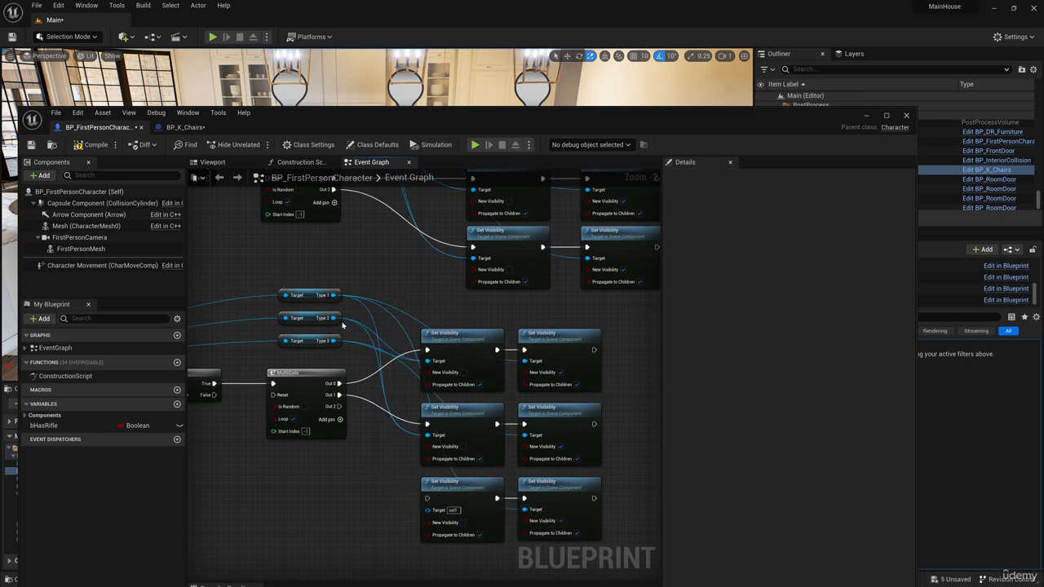
{"action": "left_click_drag", "start_coordinate": [334, 318], "coordinate": [425, 510]}
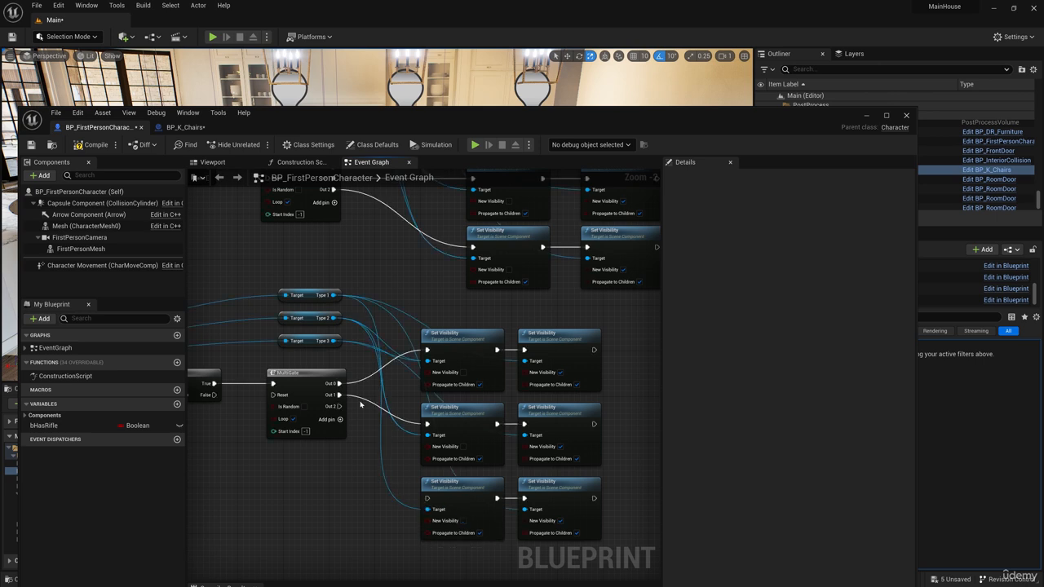
{"action": "left_click_drag", "start_coordinate": [334, 341], "coordinate": [426, 511]}
Replace the target of the third row's showing node with Type 2, and run the row from MultiGate's Out 2
{"action": "left_click", "coordinate": [509, 510], "text": "alt"}
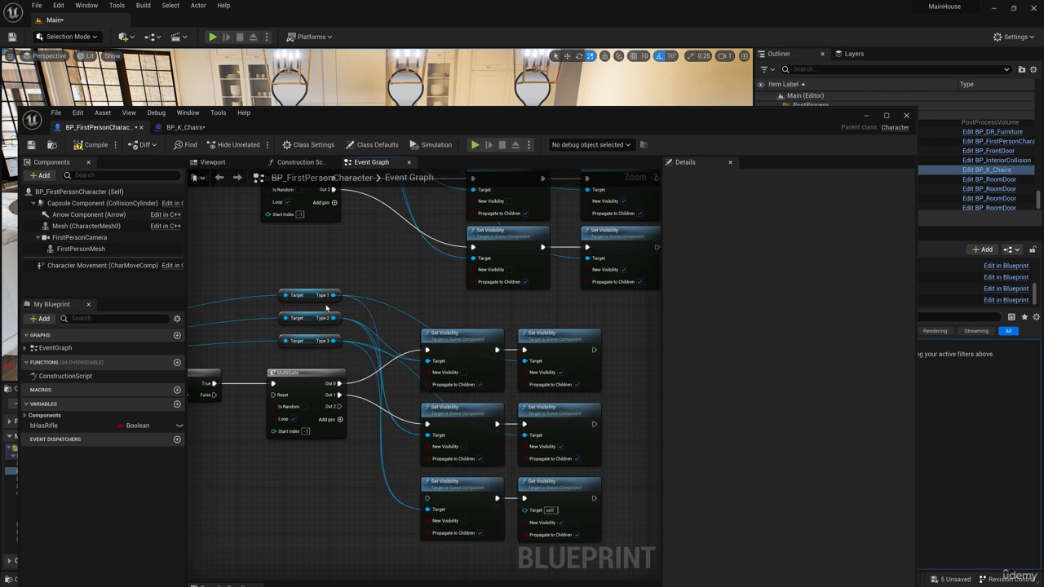
{"action": "left_click_drag", "start_coordinate": [333, 317], "coordinate": [524, 509]}
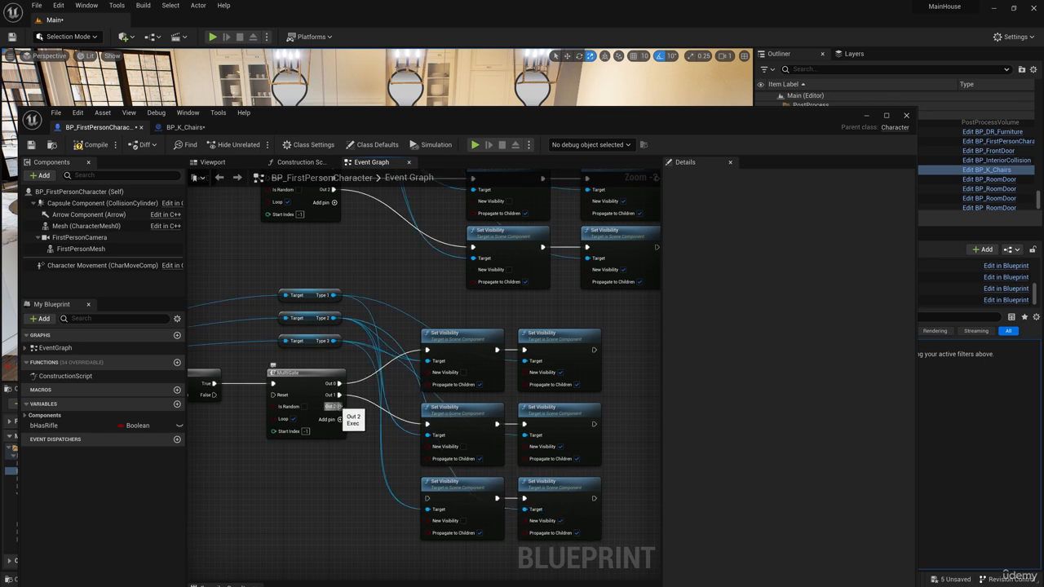
{"action": "left_click_drag", "start_coordinate": [339, 406], "coordinate": [427, 500]}
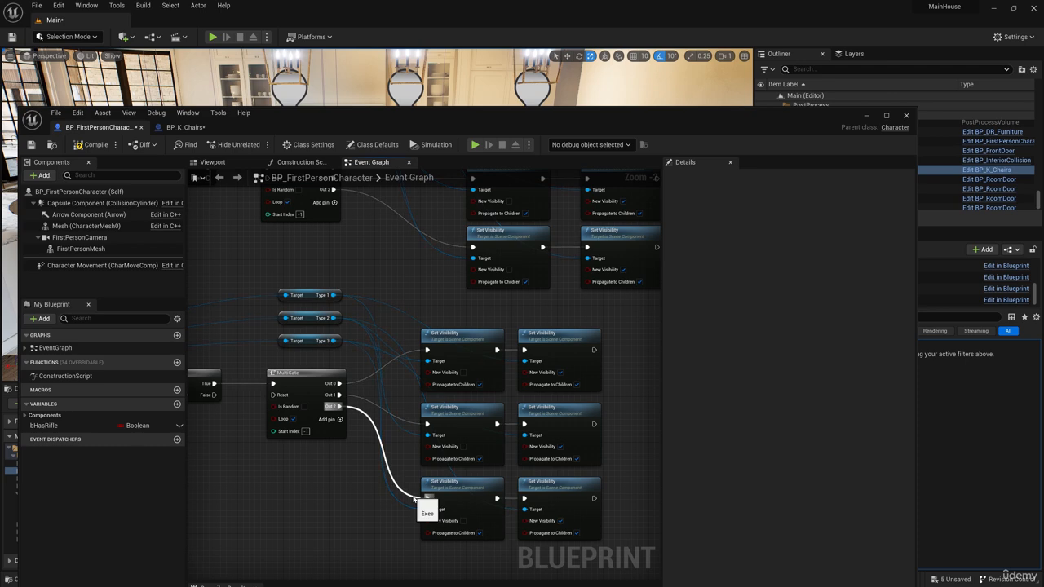
Move the six lower Set Visibility nodes together so they line up under the Set Visibility nodes of the upper chain
{"action": "scroll", "coordinate": [569, 408], "scroll_direction": "down", "scroll_amount": 3}
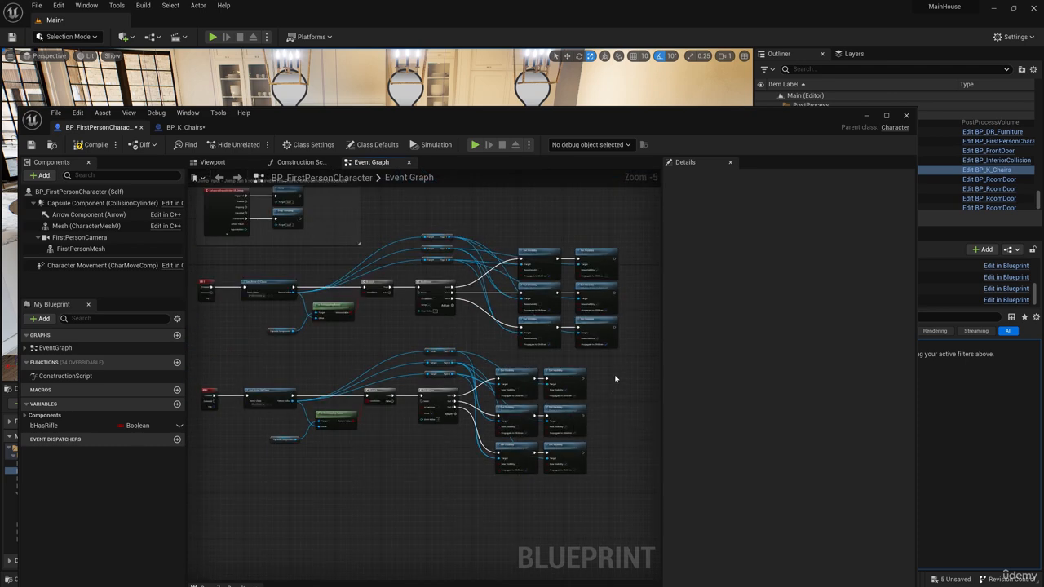
{"action": "left_click_drag", "start_coordinate": [616, 378], "coordinate": [521, 458]}
{"action": "left_click_drag", "start_coordinate": [517, 376], "coordinate": [539, 380]}
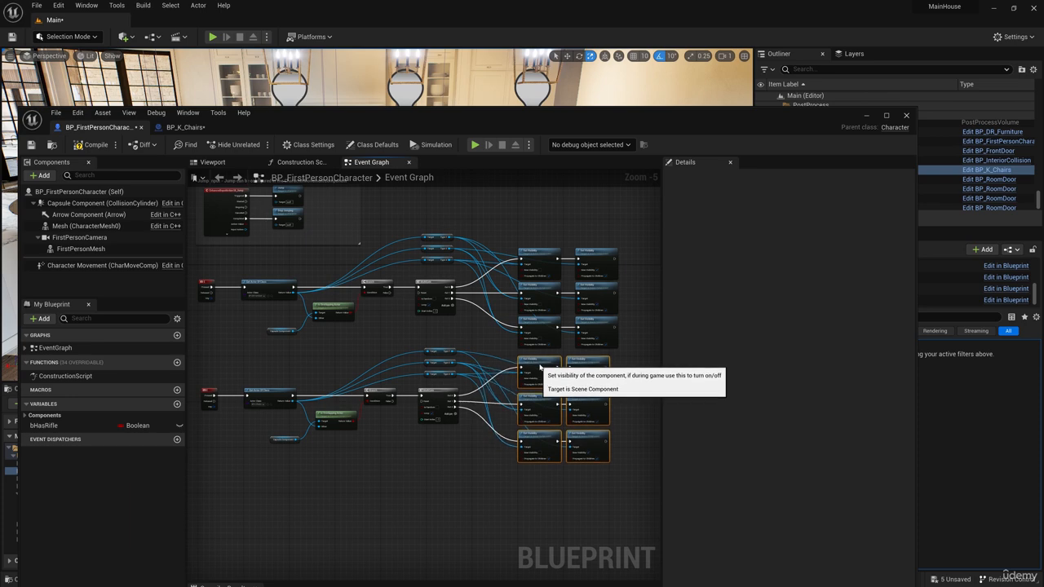
Select the entire lower chair-switching node chain and move it slightly down, leaving more space below the upper chain
{"action": "scroll", "coordinate": [596, 368], "scroll_direction": "down", "scroll_amount": 1}
{"action": "left_click_drag", "start_coordinate": [596, 368], "coordinate": [302, 470]}
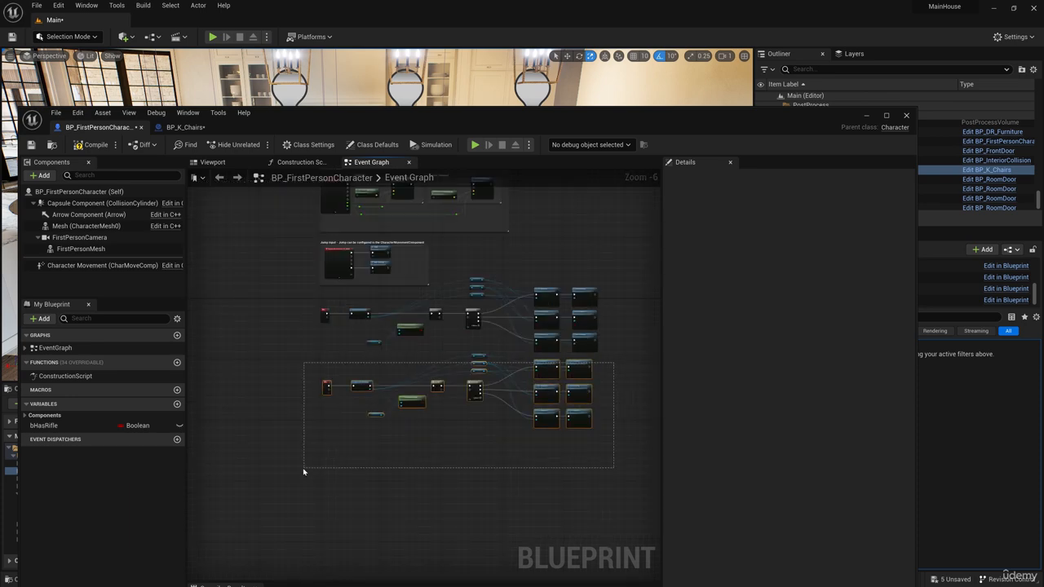
{"action": "scroll", "coordinate": [462, 373], "scroll_direction": "up", "scroll_amount": 2}
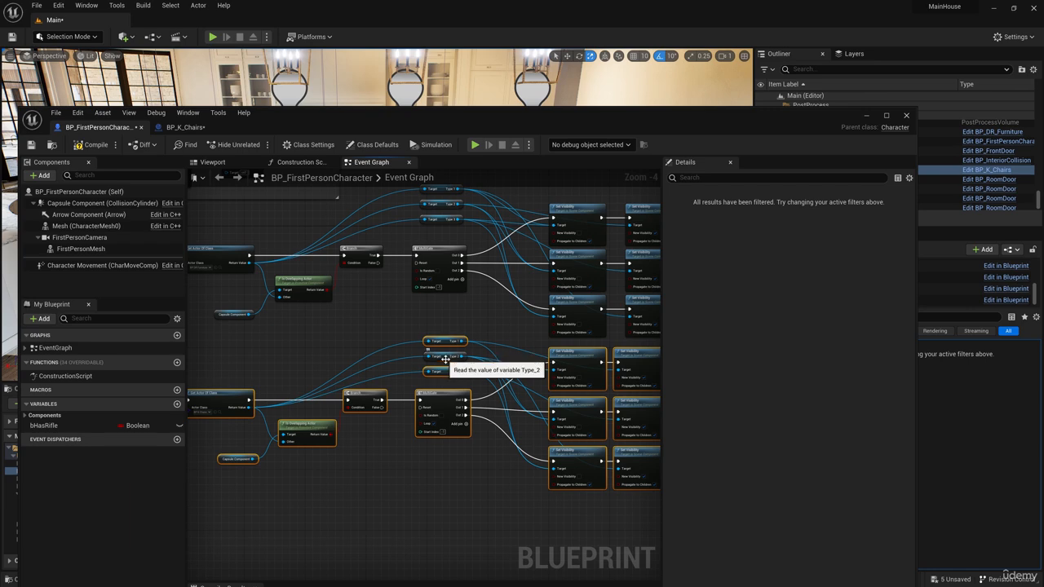
{"action": "scroll", "coordinate": [454, 364], "scroll_direction": "up", "scroll_amount": 1}
{"action": "scroll", "coordinate": [481, 374], "scroll_direction": "down", "scroll_amount": 3}
{"action": "scroll", "coordinate": [479, 378], "scroll_direction": "up", "scroll_amount": 1}
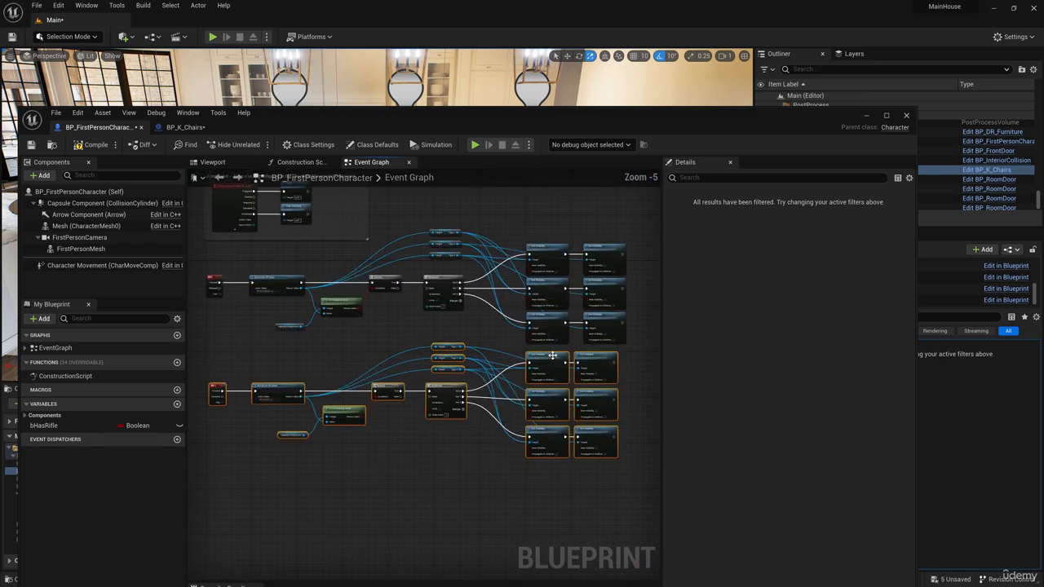
{"action": "left_click", "coordinate": [466, 353]}
Compile and save BP_FirstPersonCharacter, and close the Blueprint editor window
{"action": "left_click", "coordinate": [90, 145]}
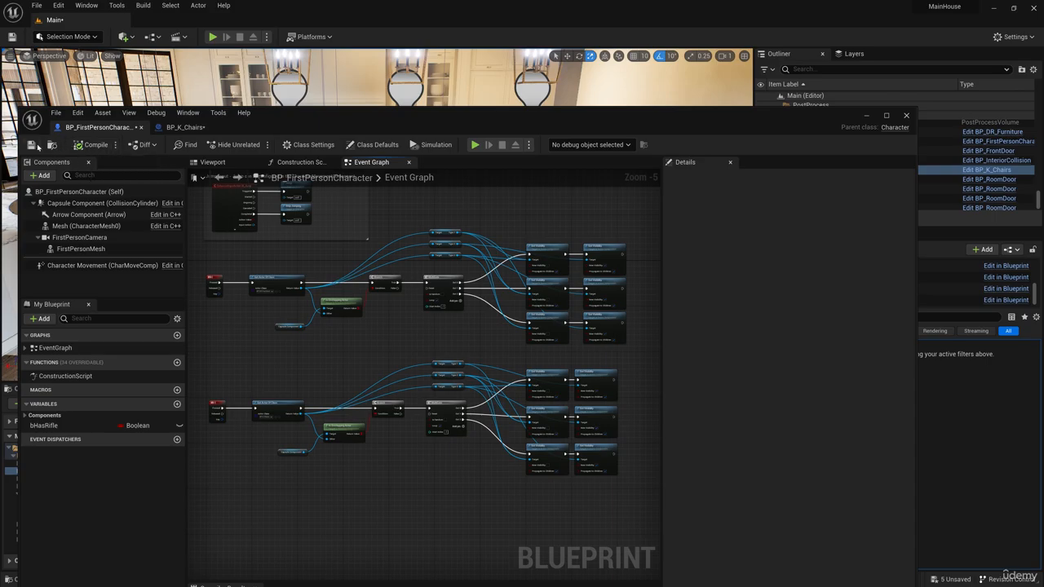
{"action": "left_click", "coordinate": [30, 144]}
{"action": "left_click", "coordinate": [906, 115]}
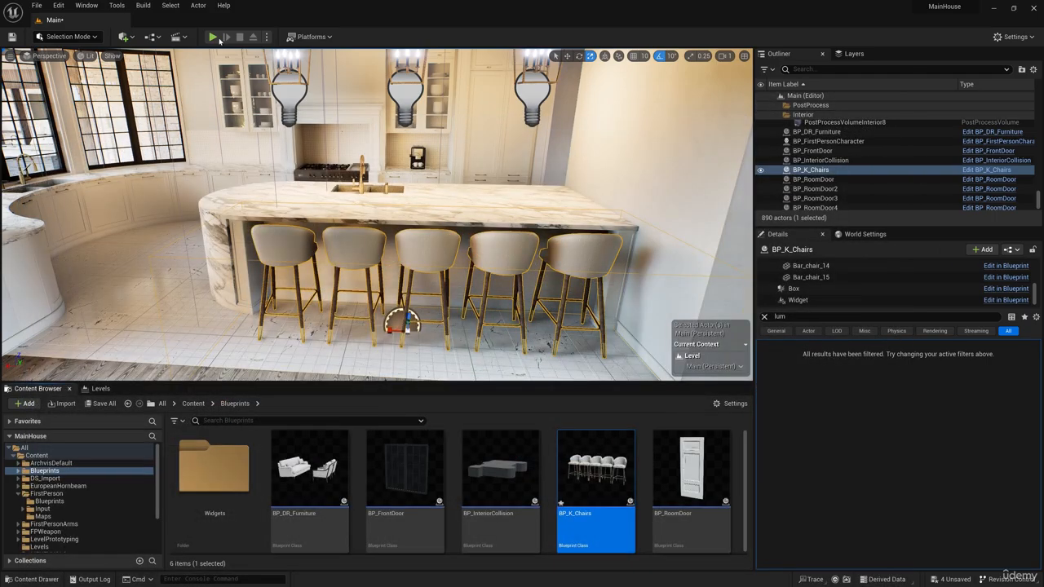
Play the level, walk through the front door to the living room and trigger the furniture switch there
{"action": "key", "text": "alt+p"}
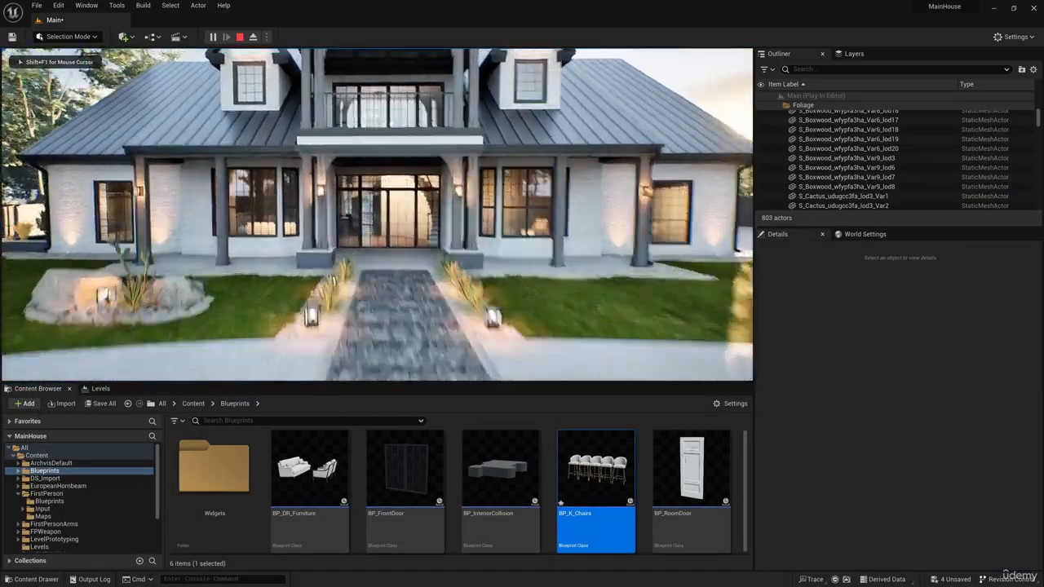
{"action": "key", "text": "w"}
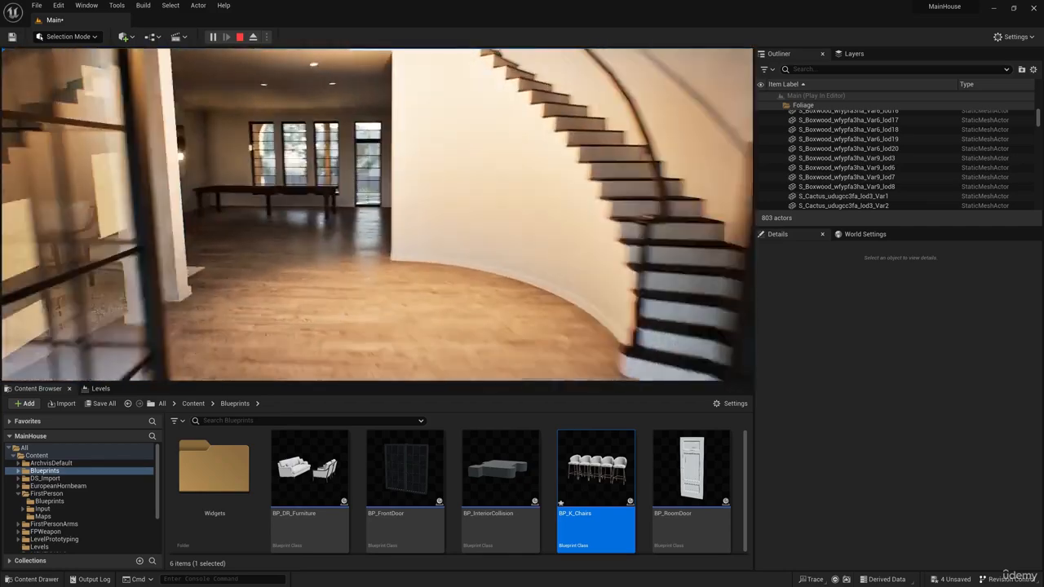
{"action": "key", "text": "w"}
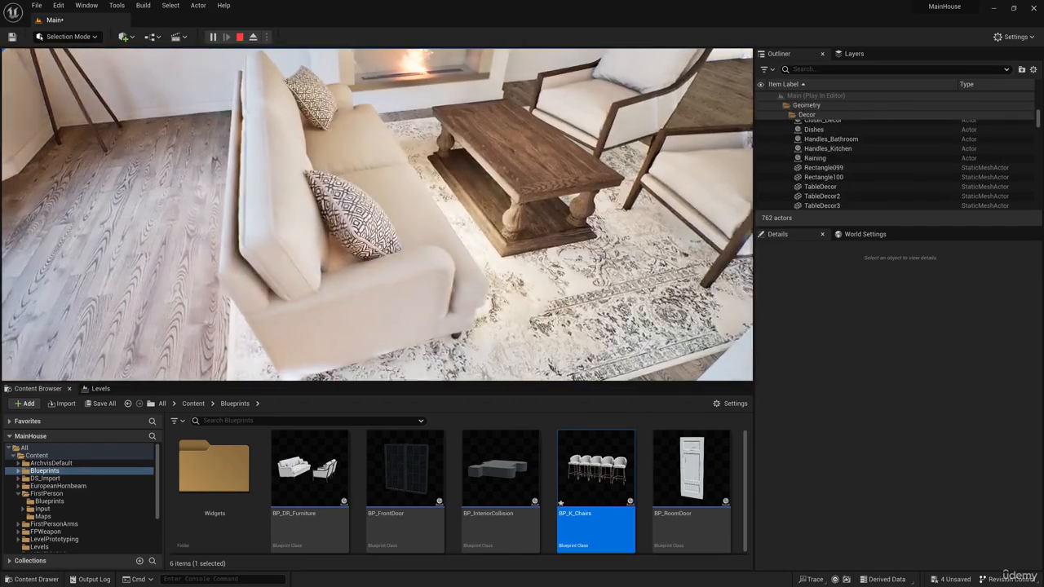
{"action": "key", "text": "e"}
Walk to the kitchen island and cycle through the bar chair types to test the switching
{"action": "key", "text": "w"}
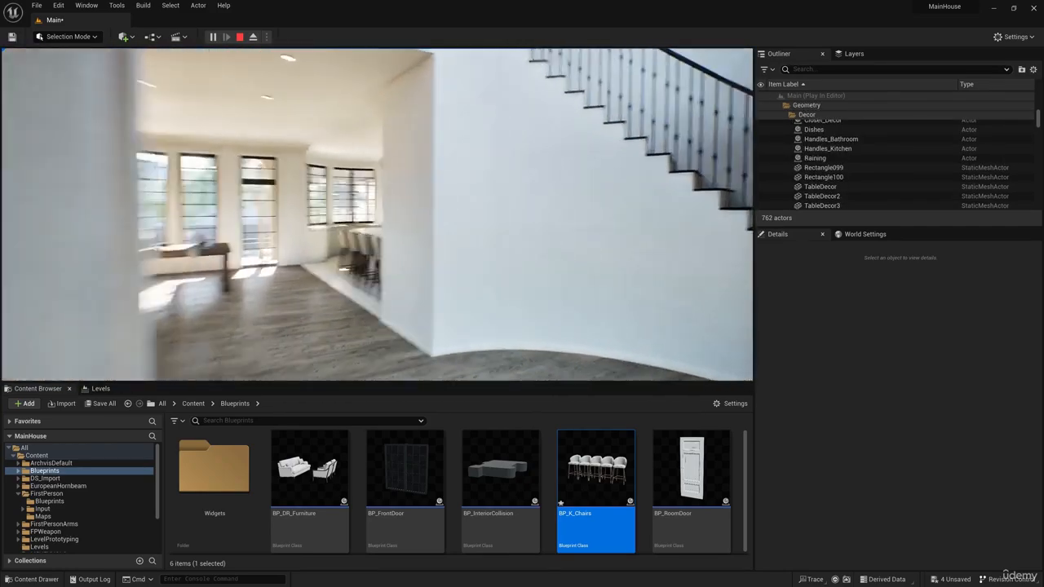
{"action": "key", "text": "w"}
{"action": "key", "text": "e"}
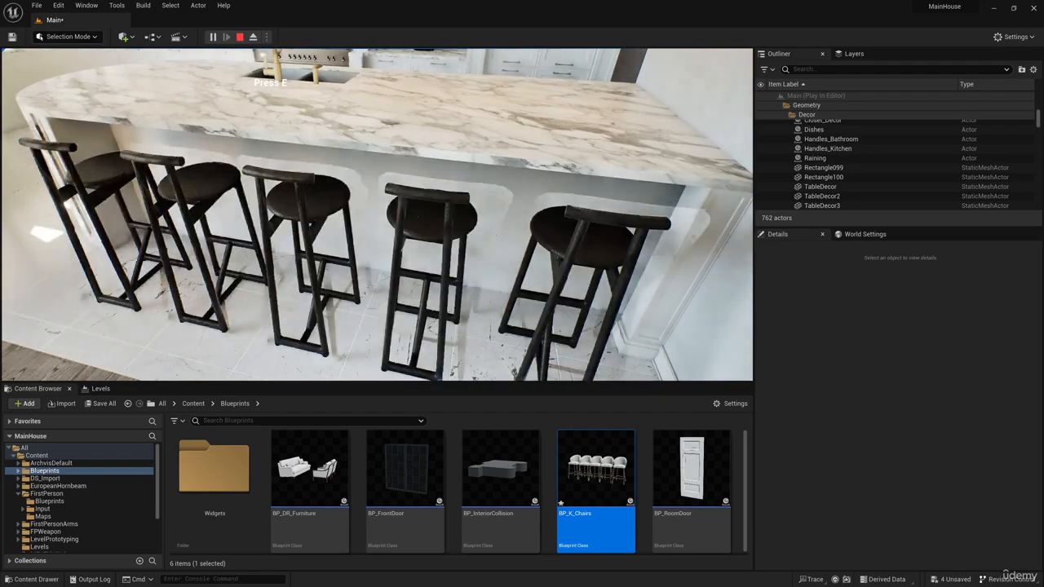
{"action": "key", "text": "e"}
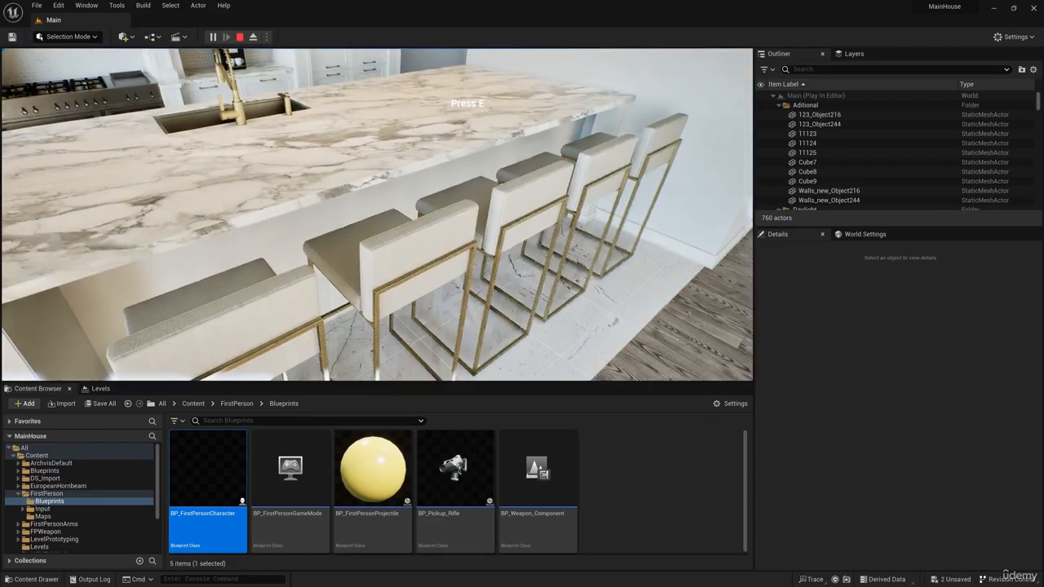
Walk back to the living room and cycle repeatedly through its sofa and armchair sets to test their switching
{"action": "key", "text": "w"}
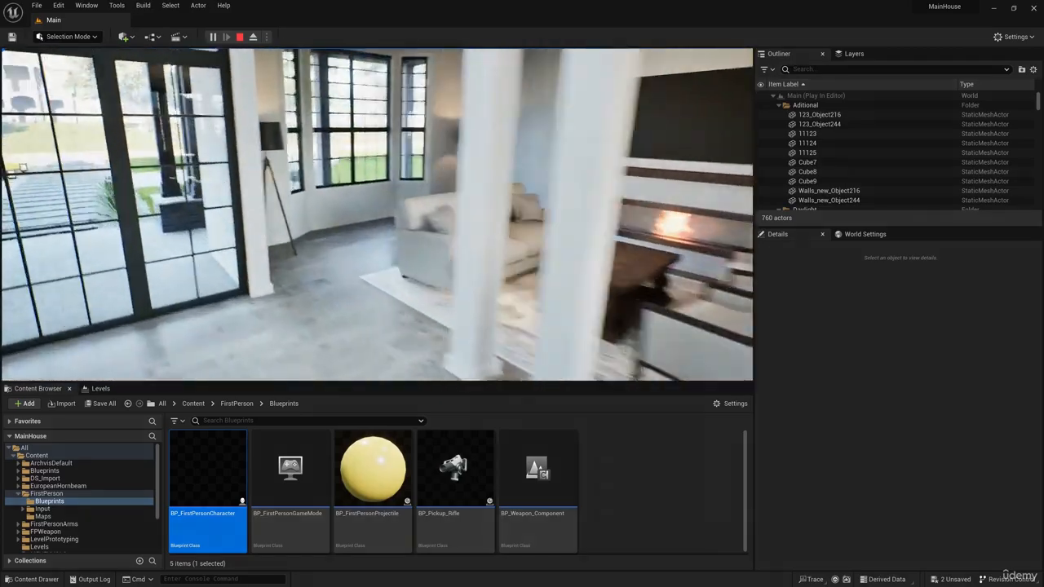
{"action": "key", "text": "e"}
{"action": "key", "text": "a"}
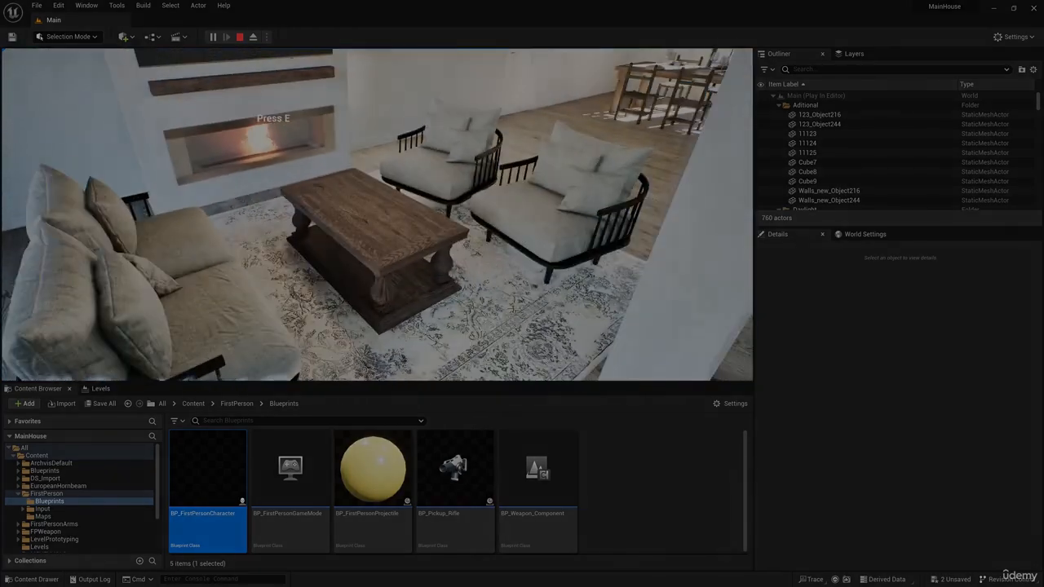
{"action": "key", "text": "e"}
{"action": "key", "text": "e"}
{"action": "key", "text": "e"}
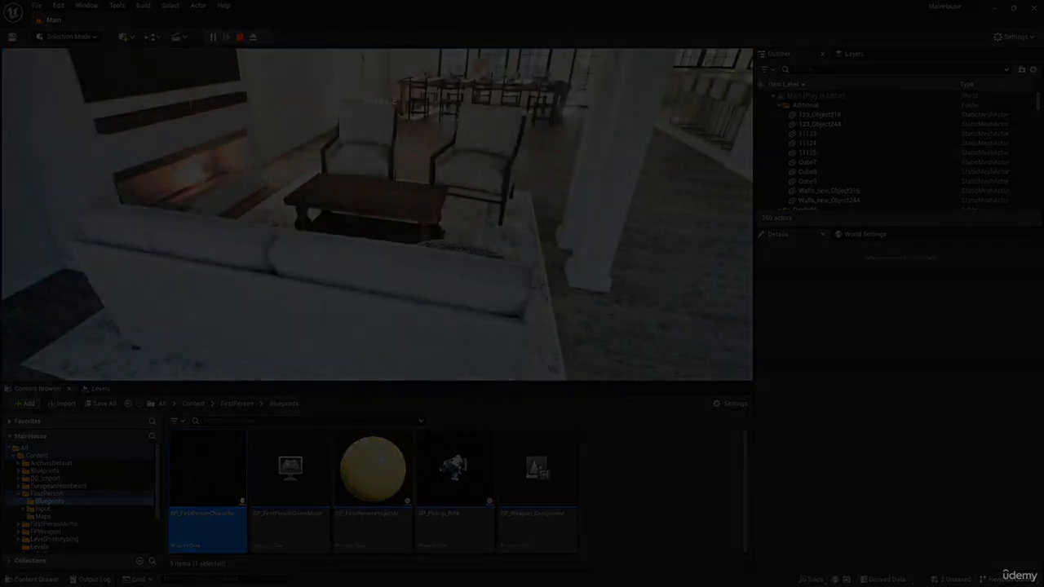